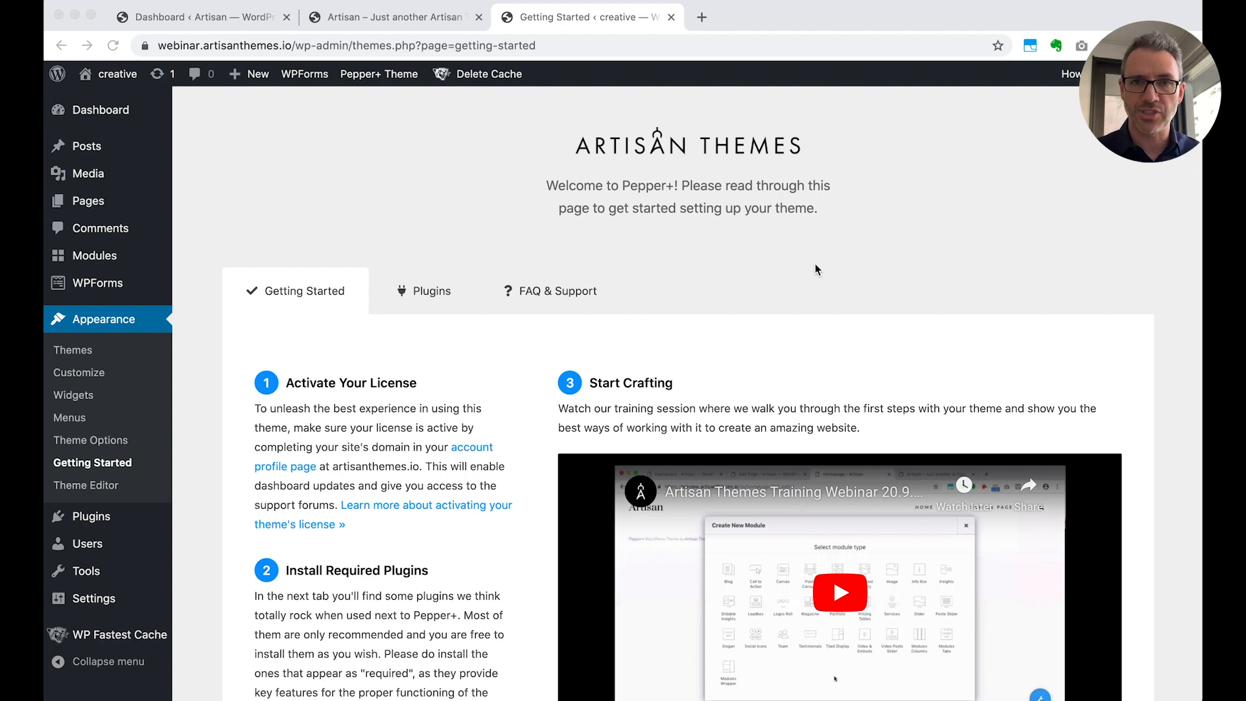
Review the required and recommended plugins listed on the theme's Getting Started page
scroll(816, 270, down, 1)
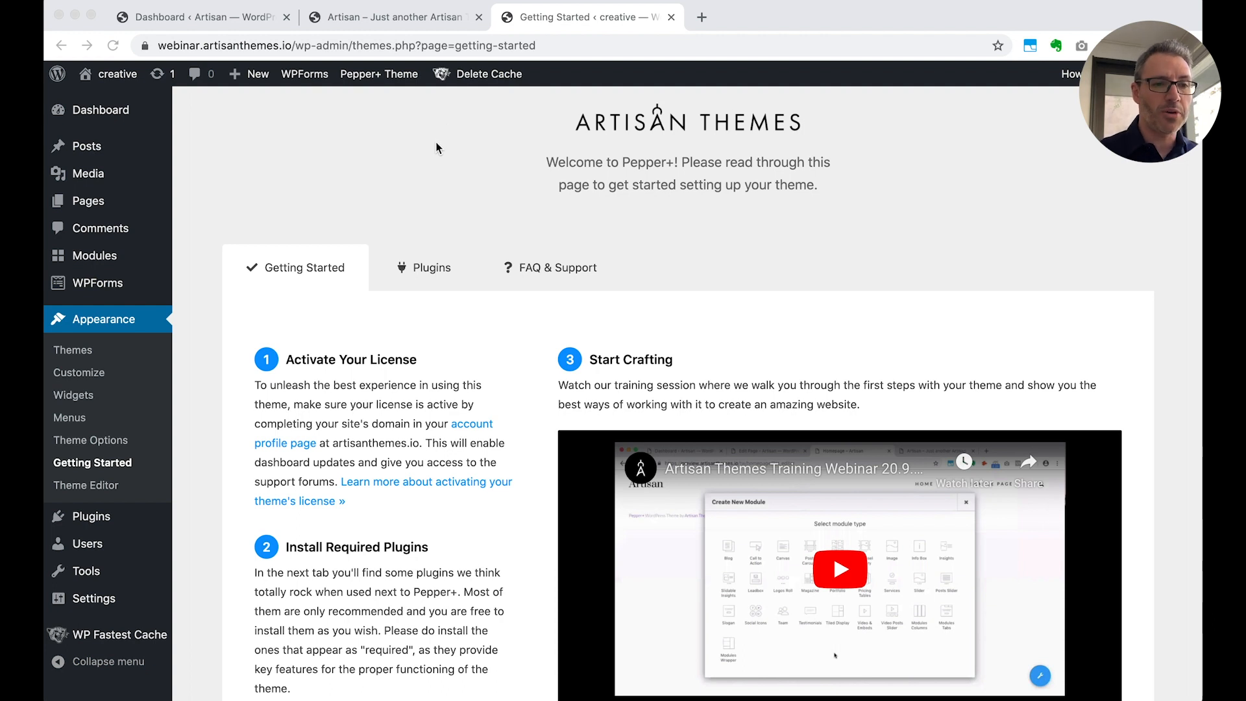
click(422, 271)
scroll(667, 554, down, 5)
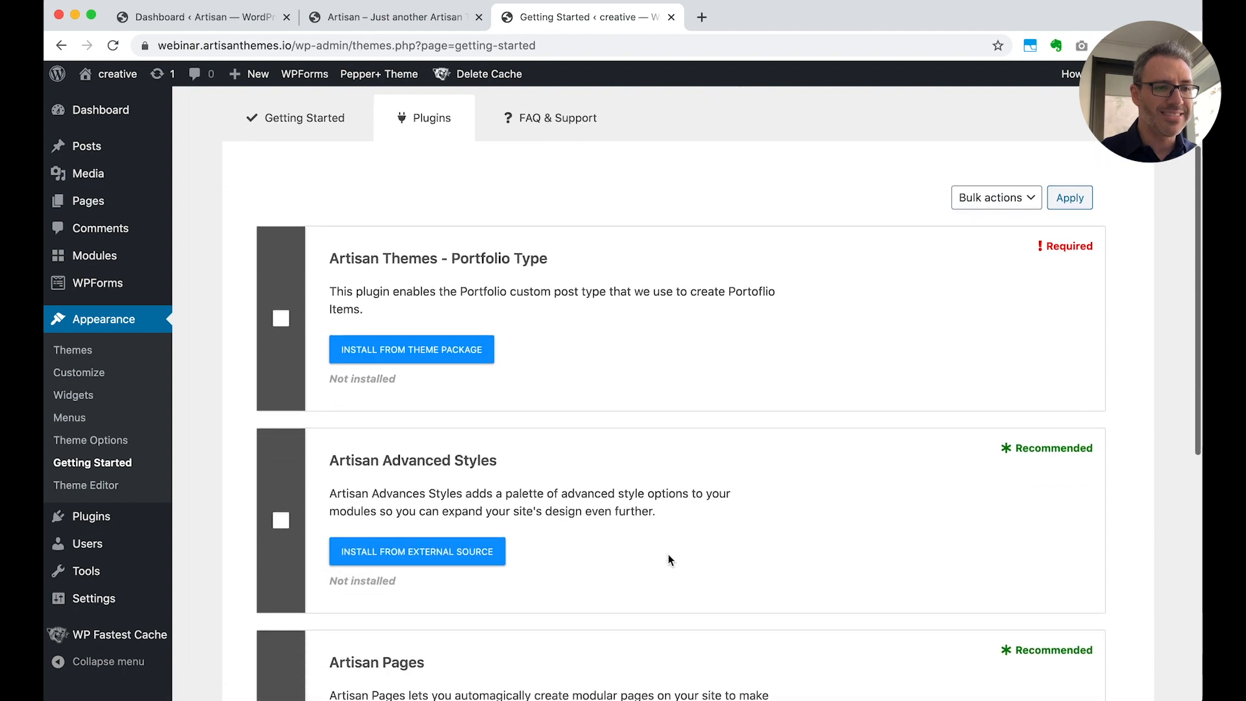
scroll(465, 525, down, 2)
scroll(465, 526, down, 5)
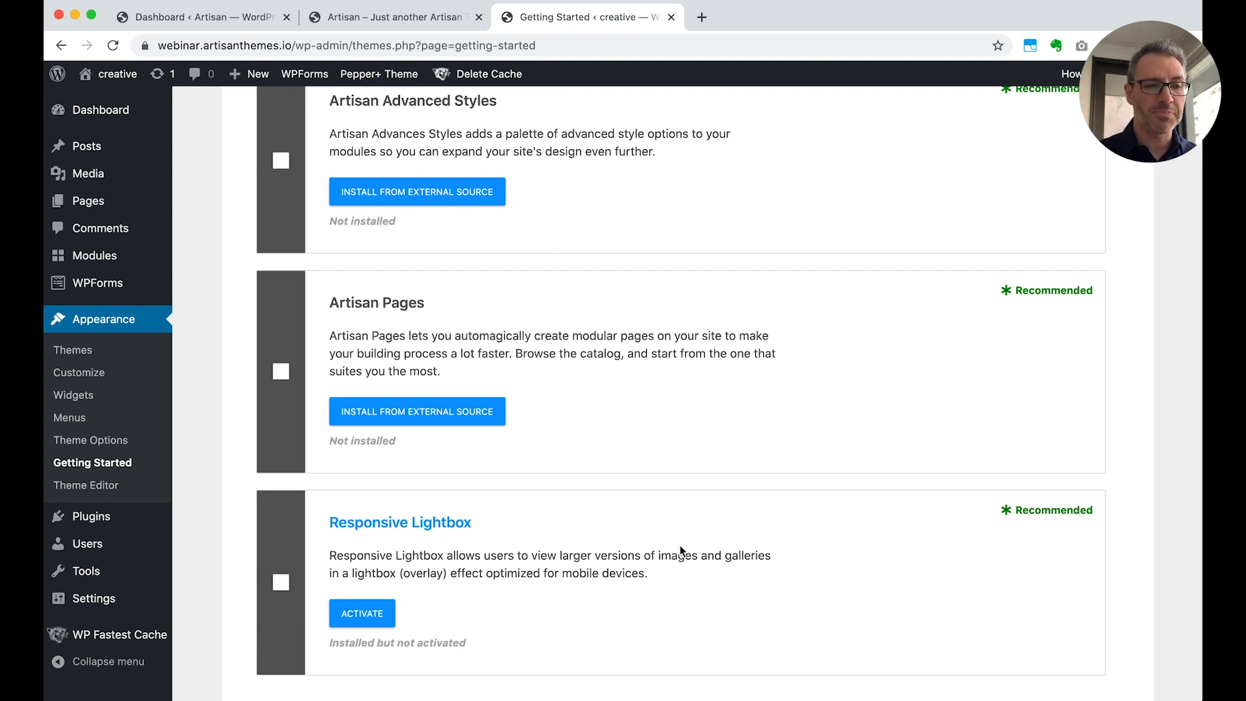
scroll(679, 545, up, 4)
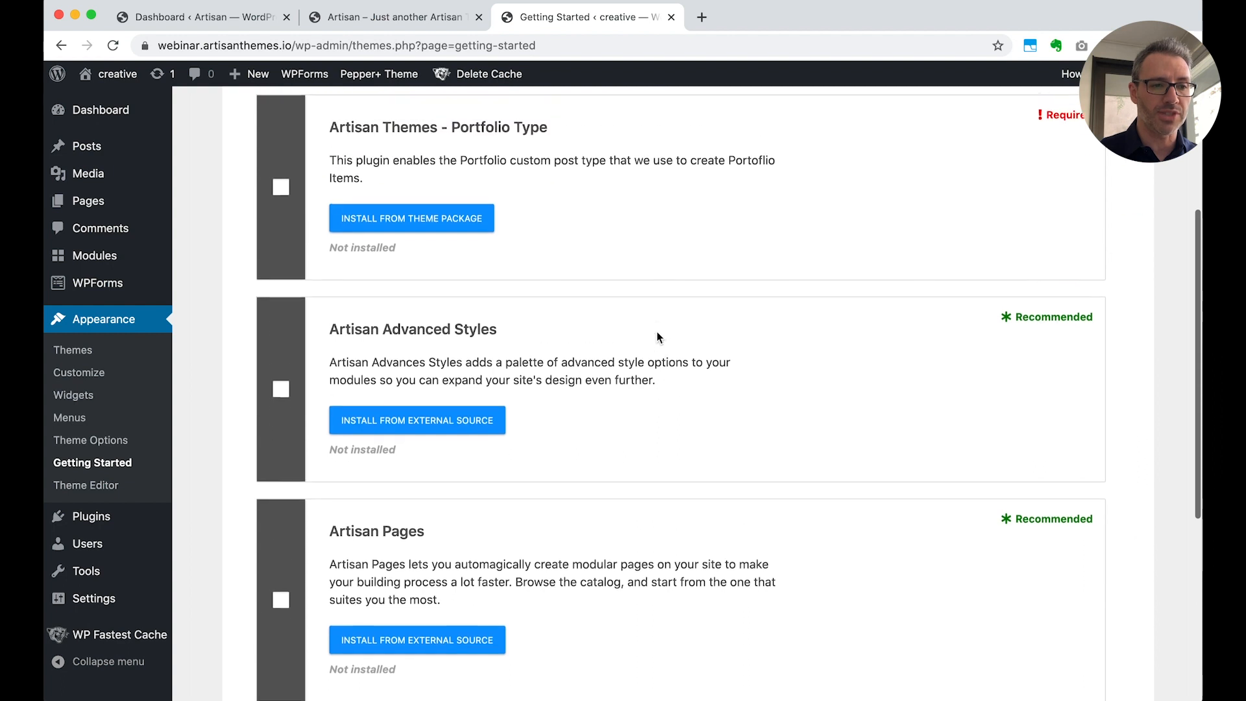
scroll(638, 562, up, 1)
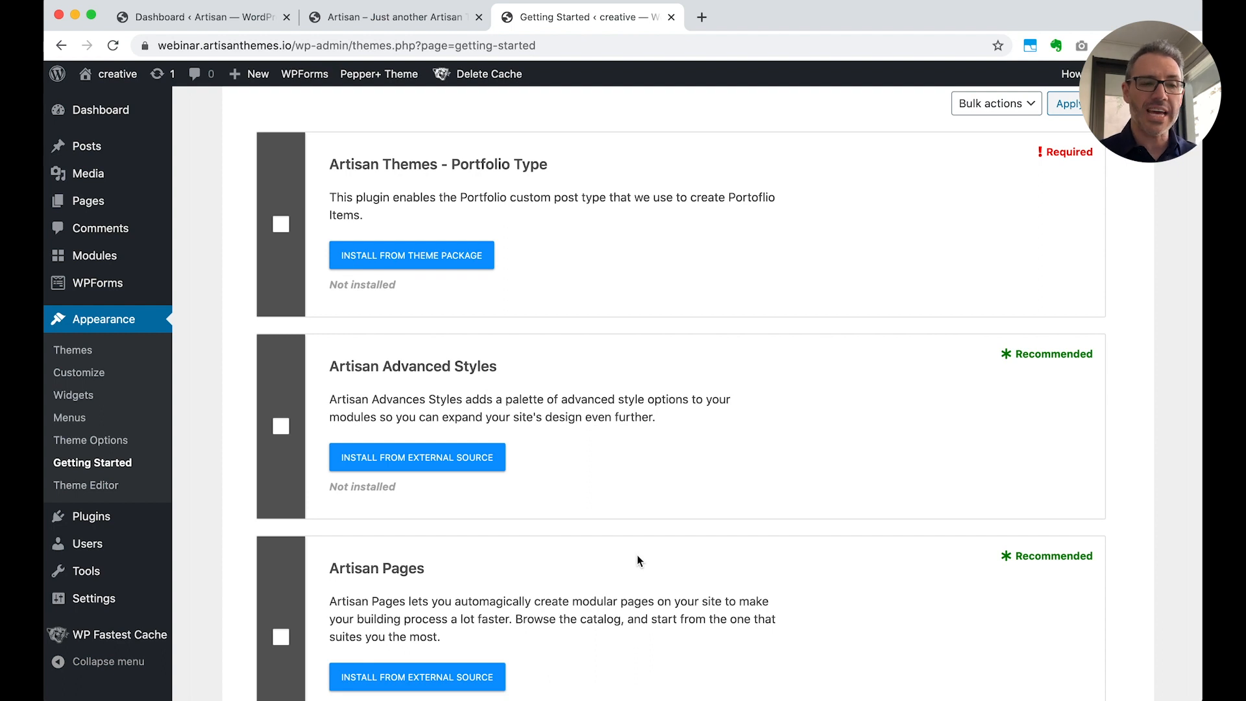
scroll(638, 562, up, 3)
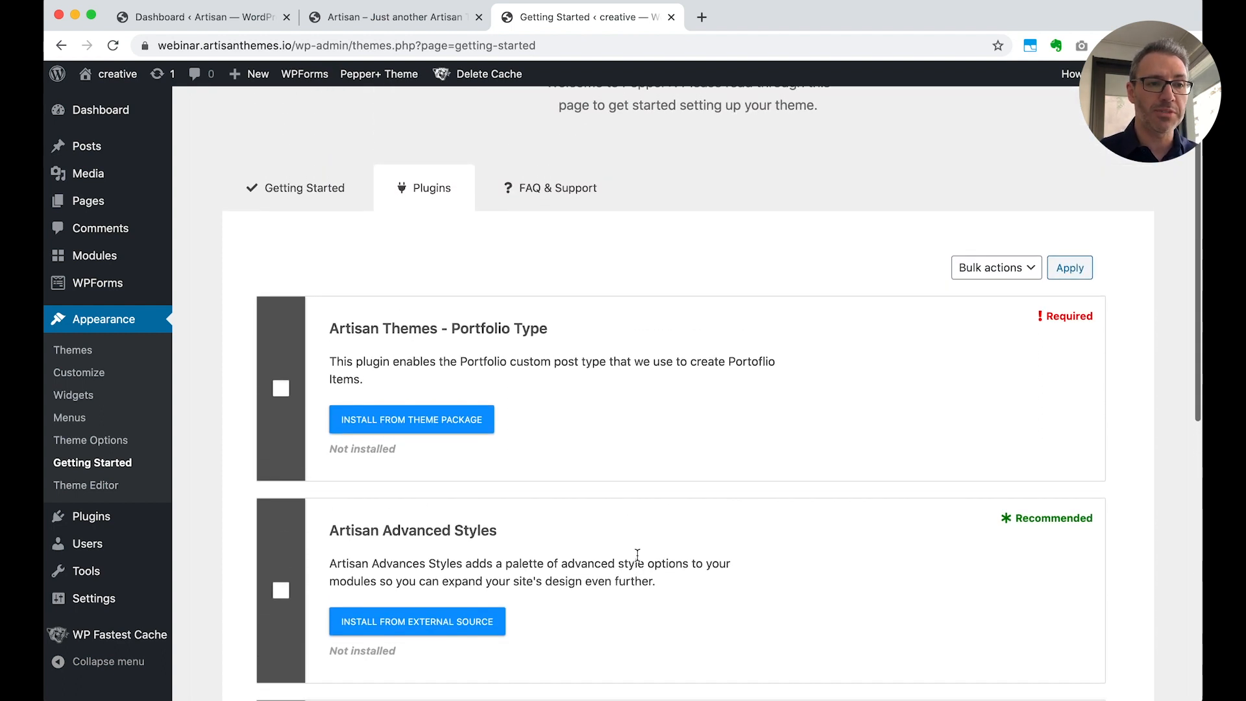
Open the Pepper+ theme options and review the General settings from Branding down to Theme Updates & License
mouse_move(372, 79)
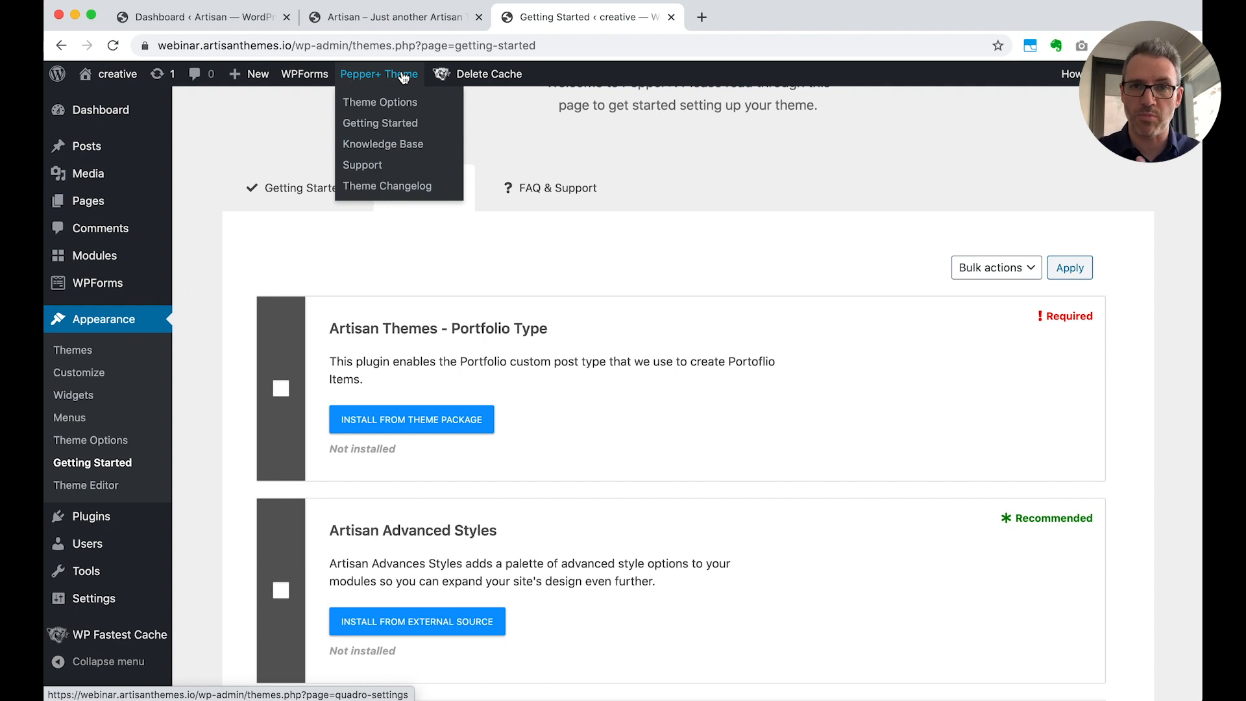
click(383, 107)
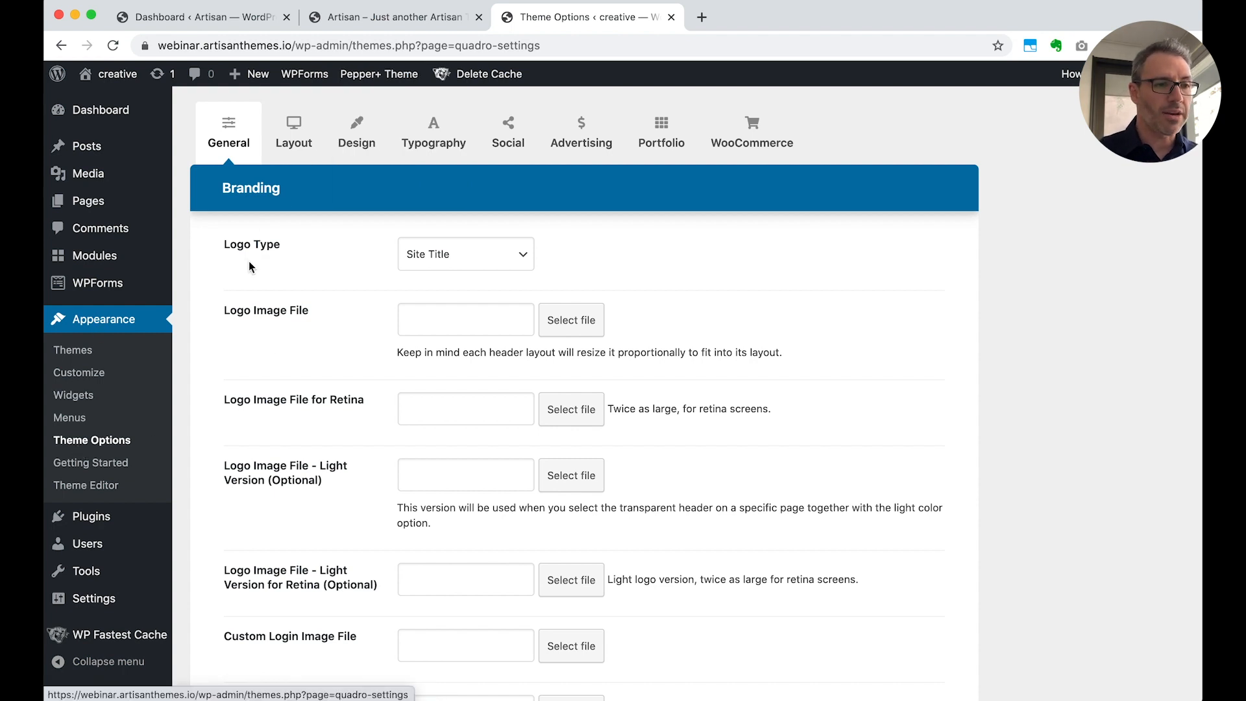
scroll(243, 372, down, 10)
scroll(242, 371, down, 20)
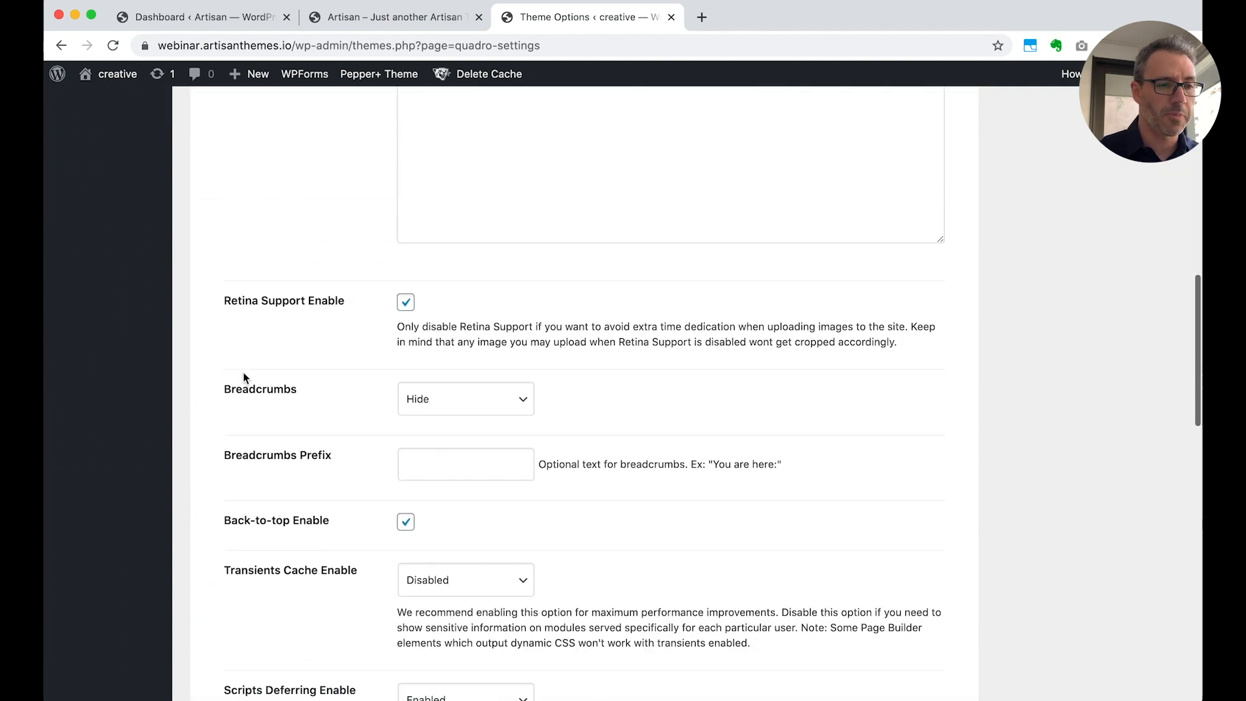
scroll(244, 378, down, 2)
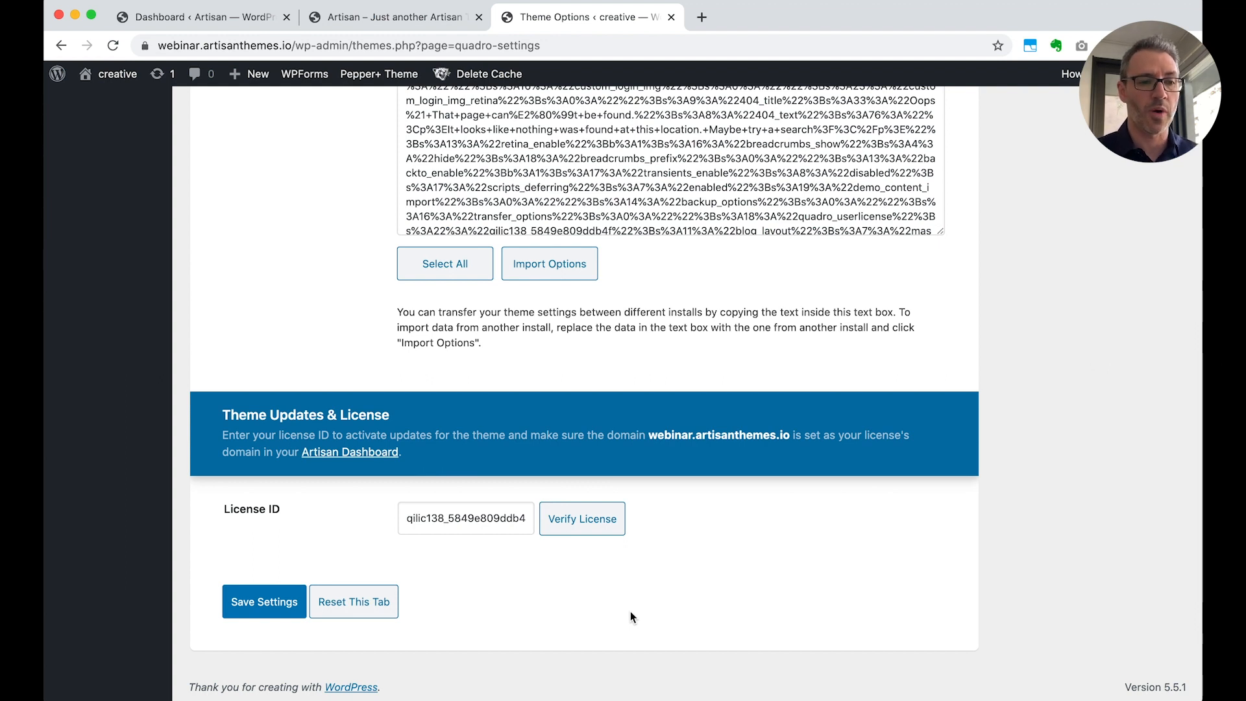
scroll(629, 612, up, 15)
scroll(630, 611, up, 5)
scroll(629, 611, down, 20)
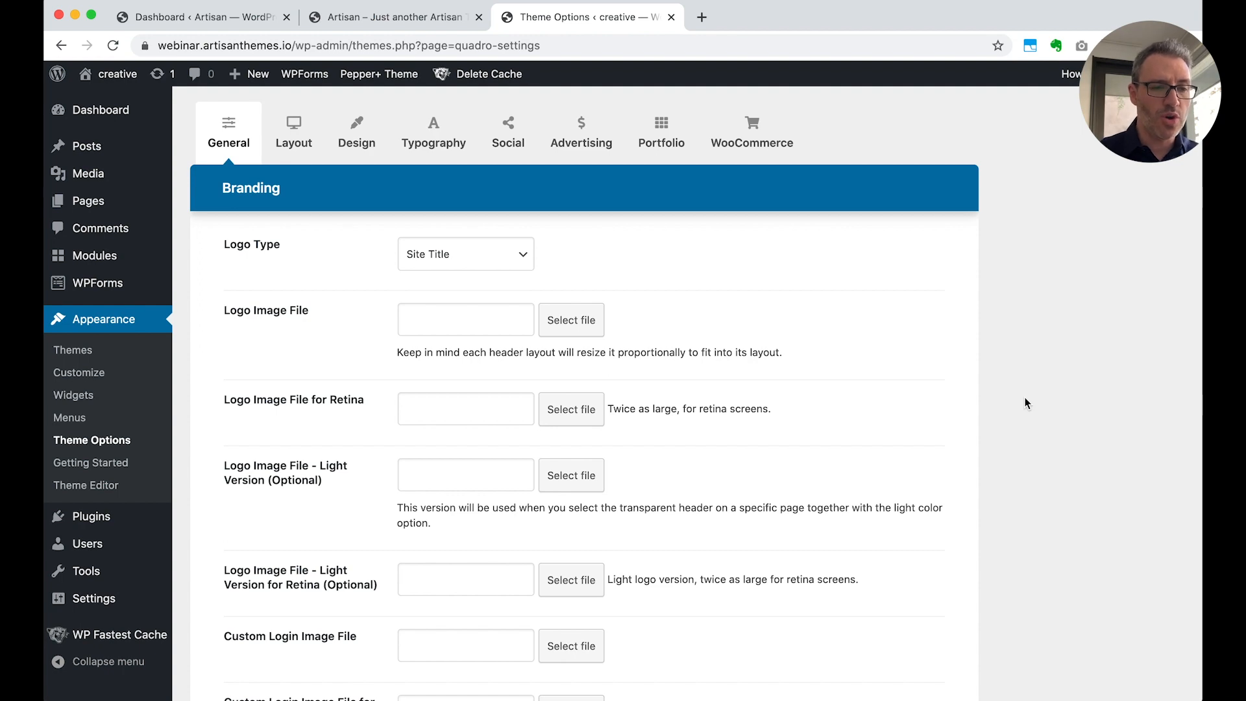
scroll(1025, 403, down, 20)
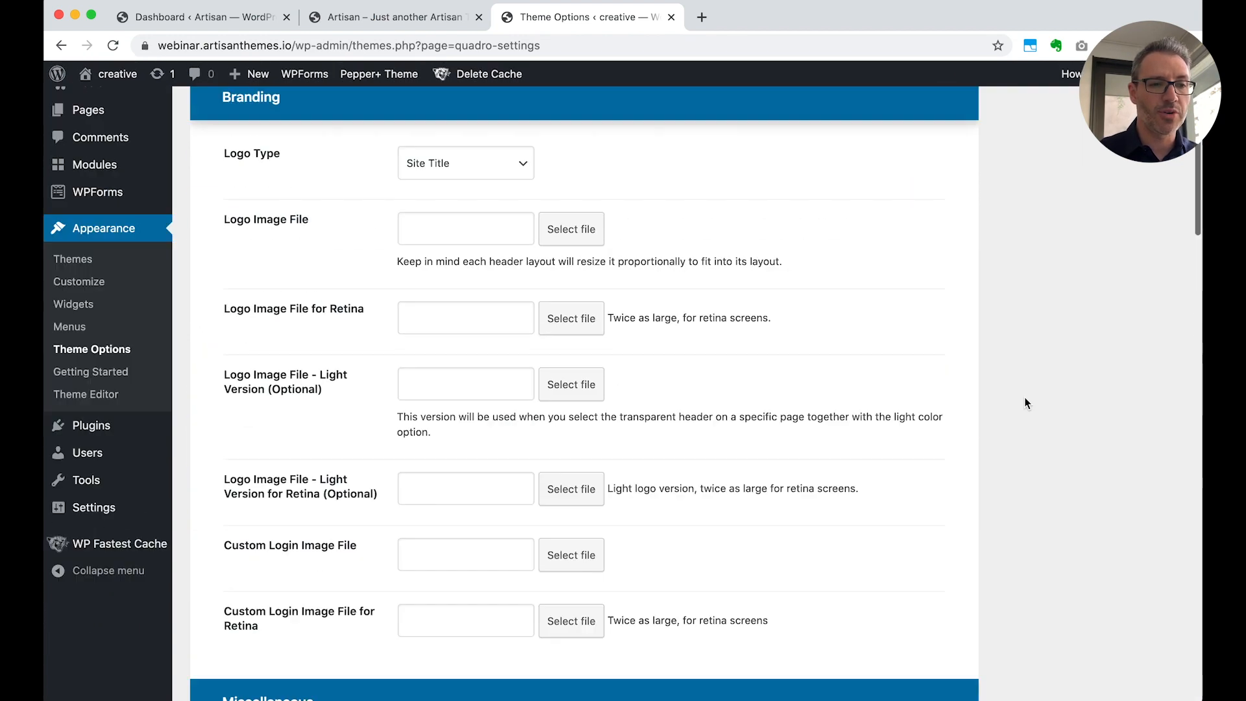
scroll(1025, 403, up, 3)
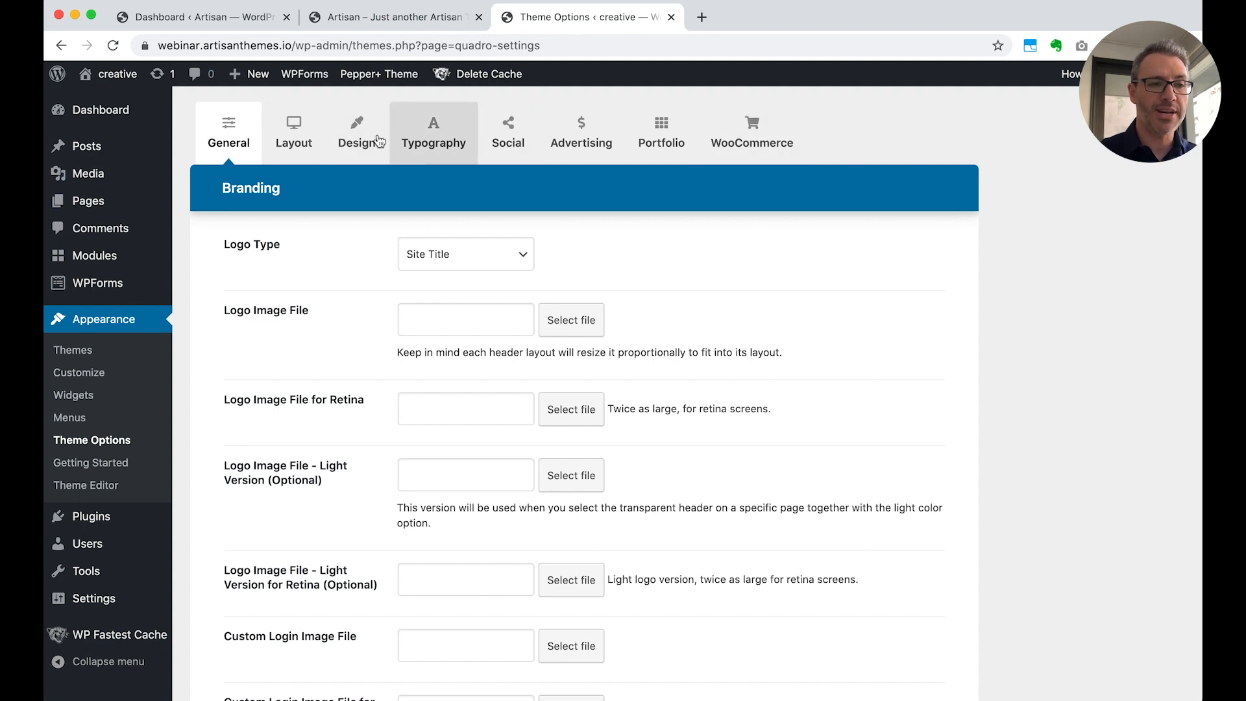
Look through the theme's Design colors and its Layout options for the header, header button, blog and footer
click(289, 139)
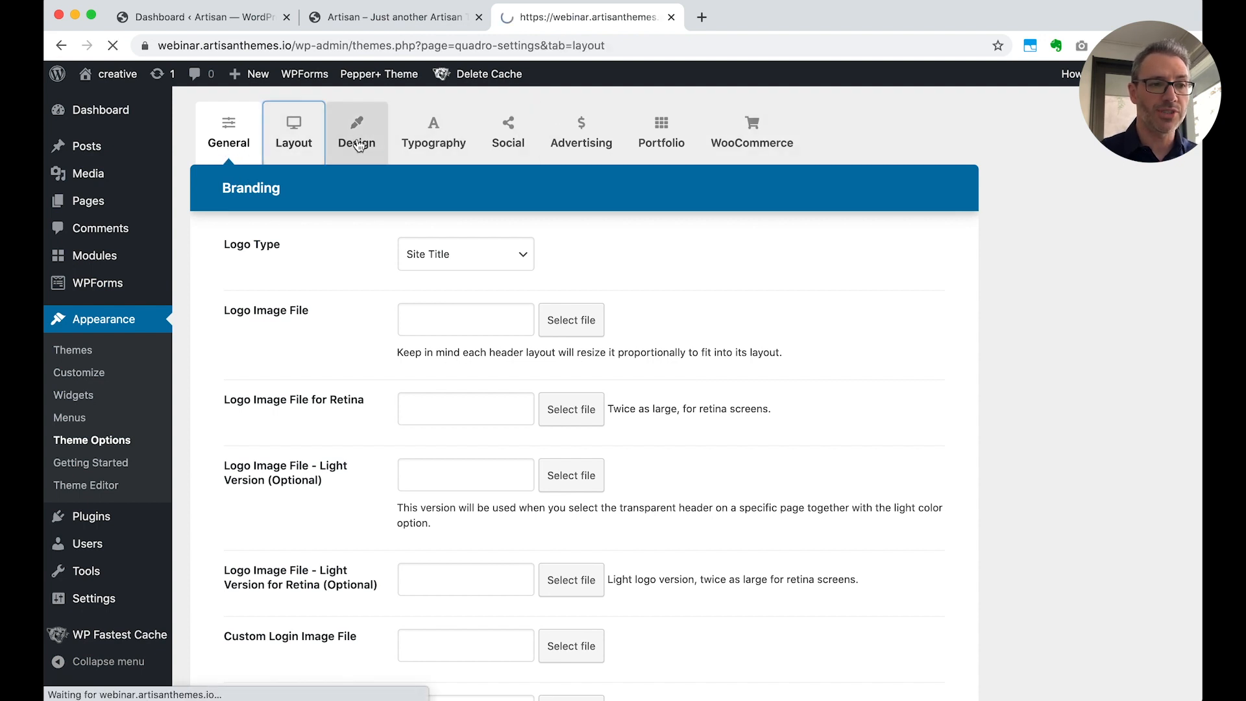
click(358, 143)
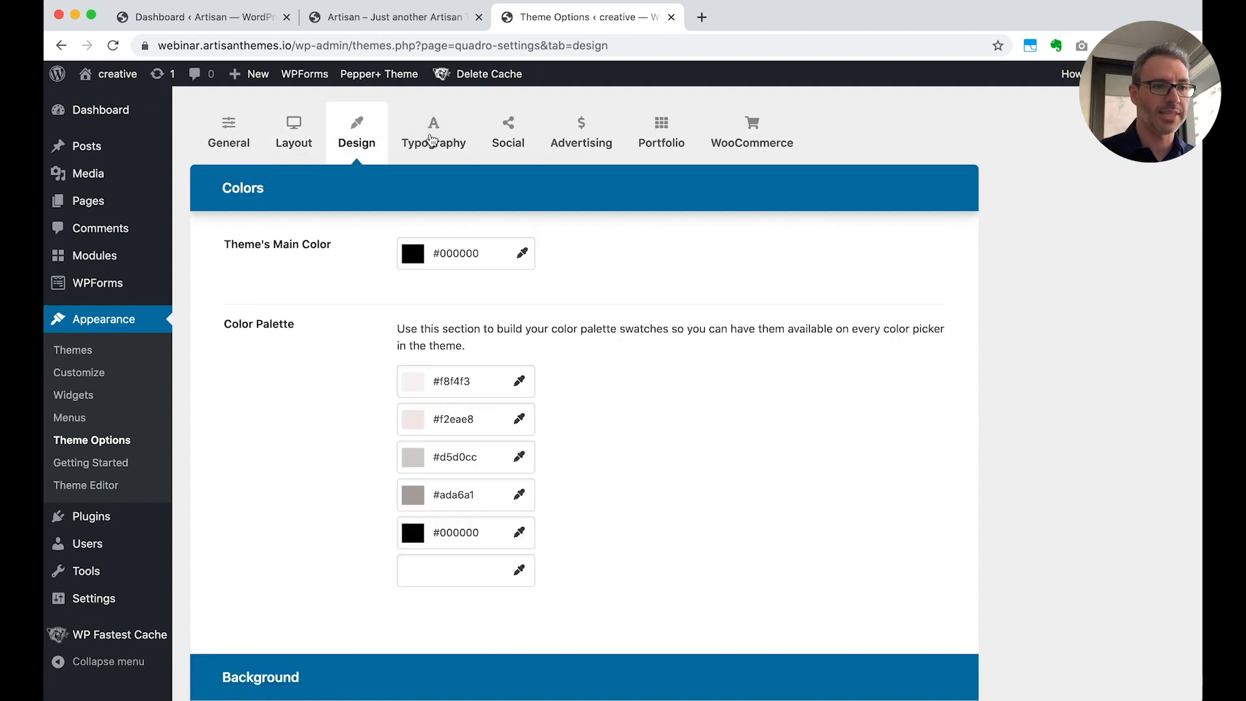
click(295, 136)
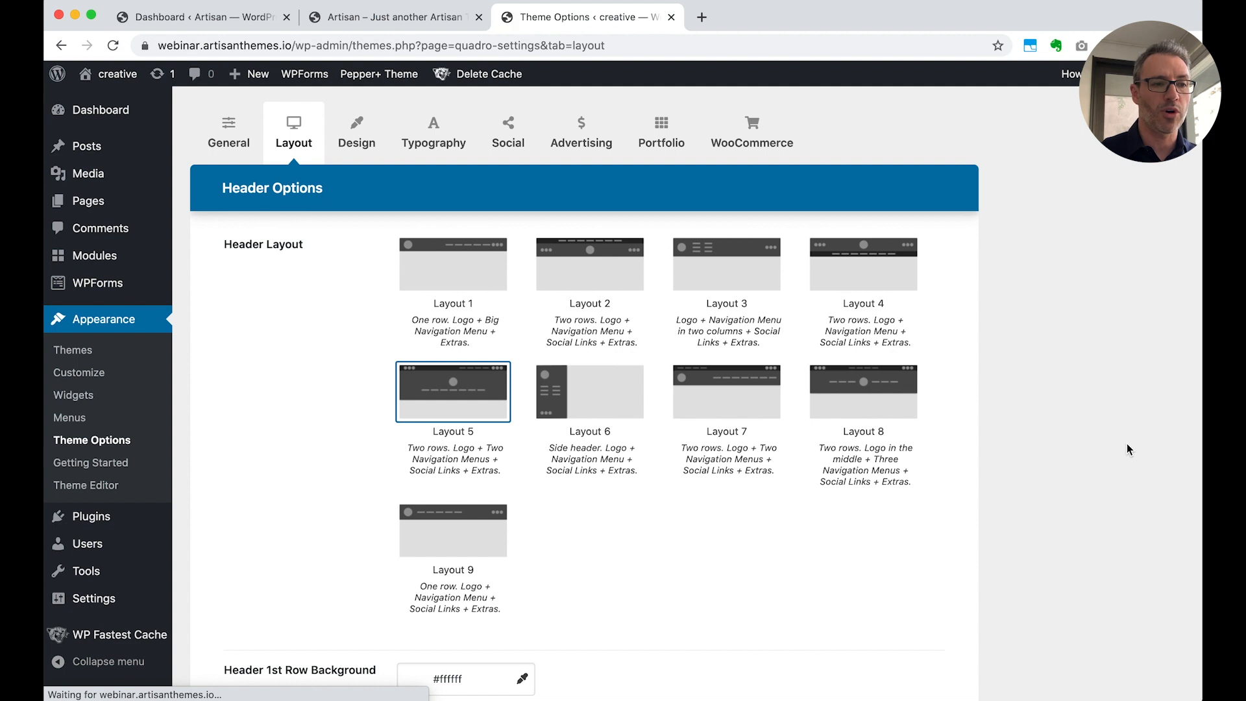
scroll(1127, 444, down, 10)
scroll(1127, 448, down, 15)
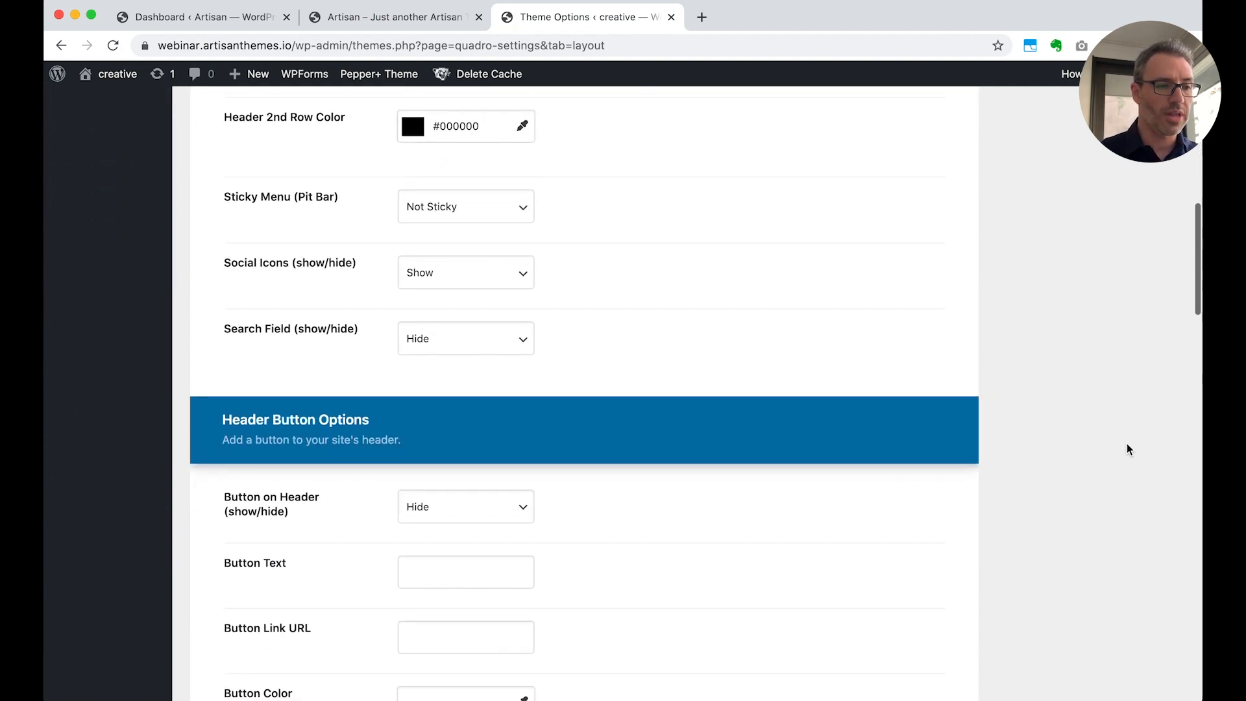
scroll(1126, 448, down, 12)
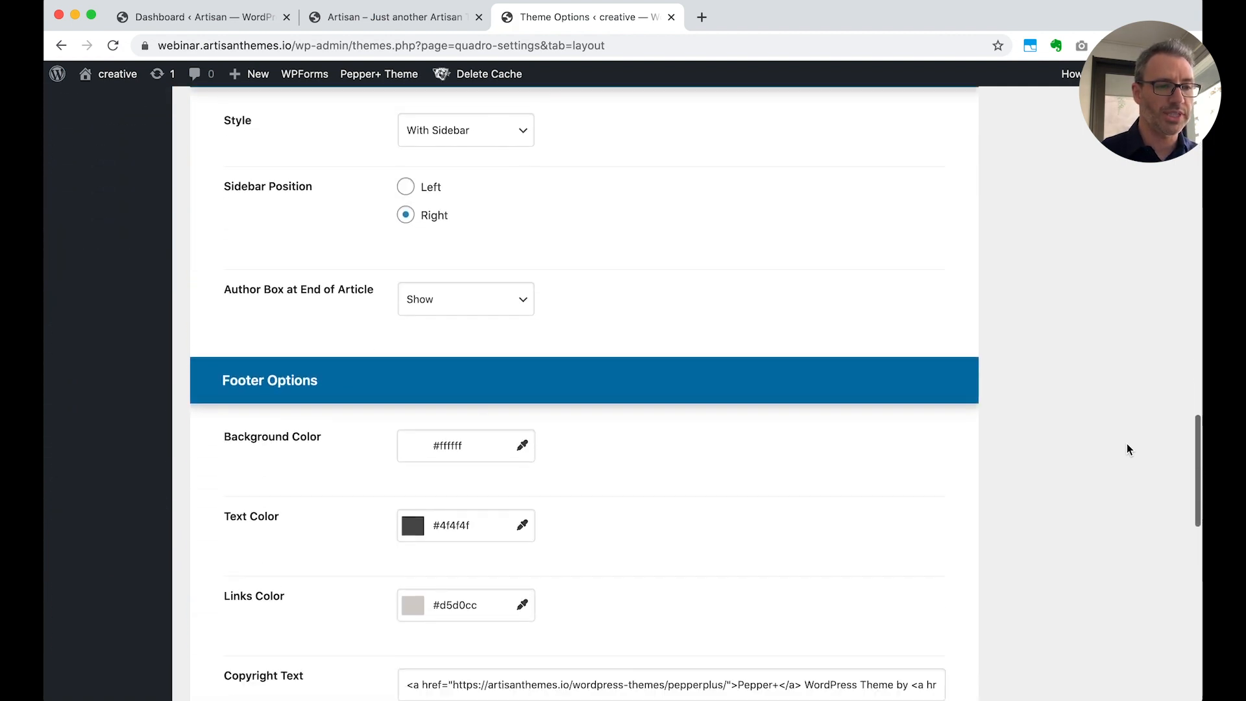
scroll(1126, 443, up, 20)
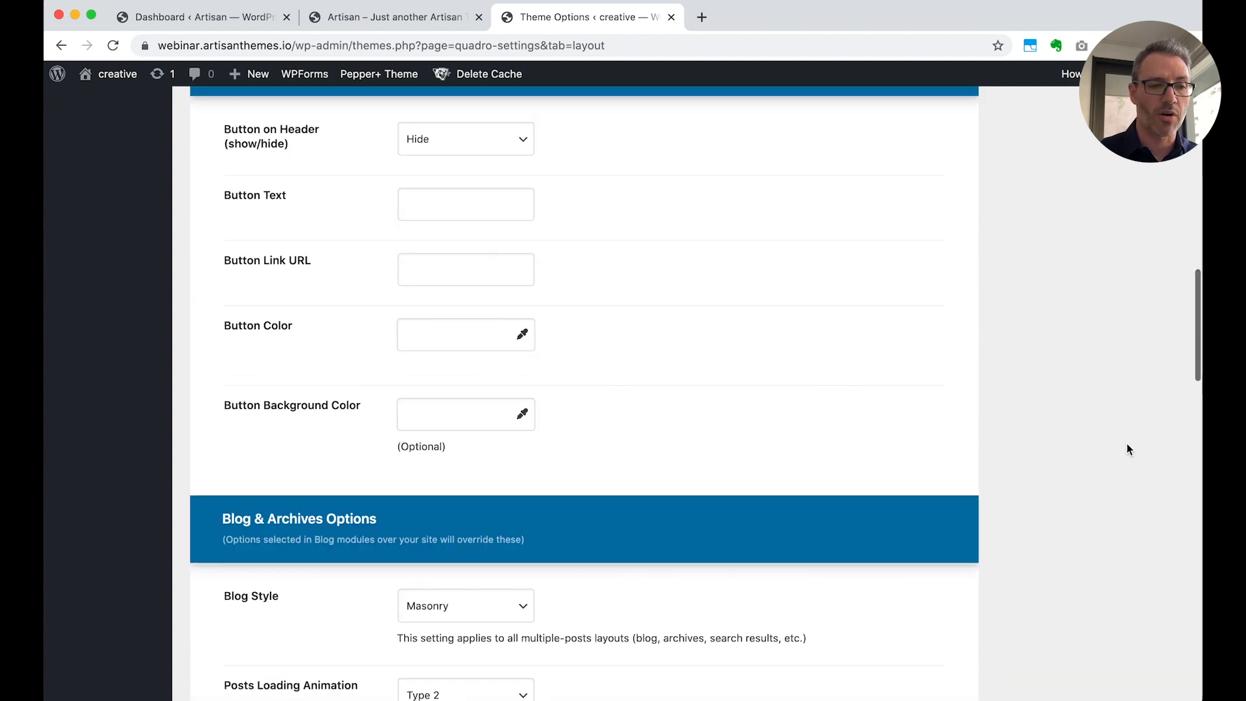
Check the General branding and Typography font options, and close the theme options page
click(224, 123)
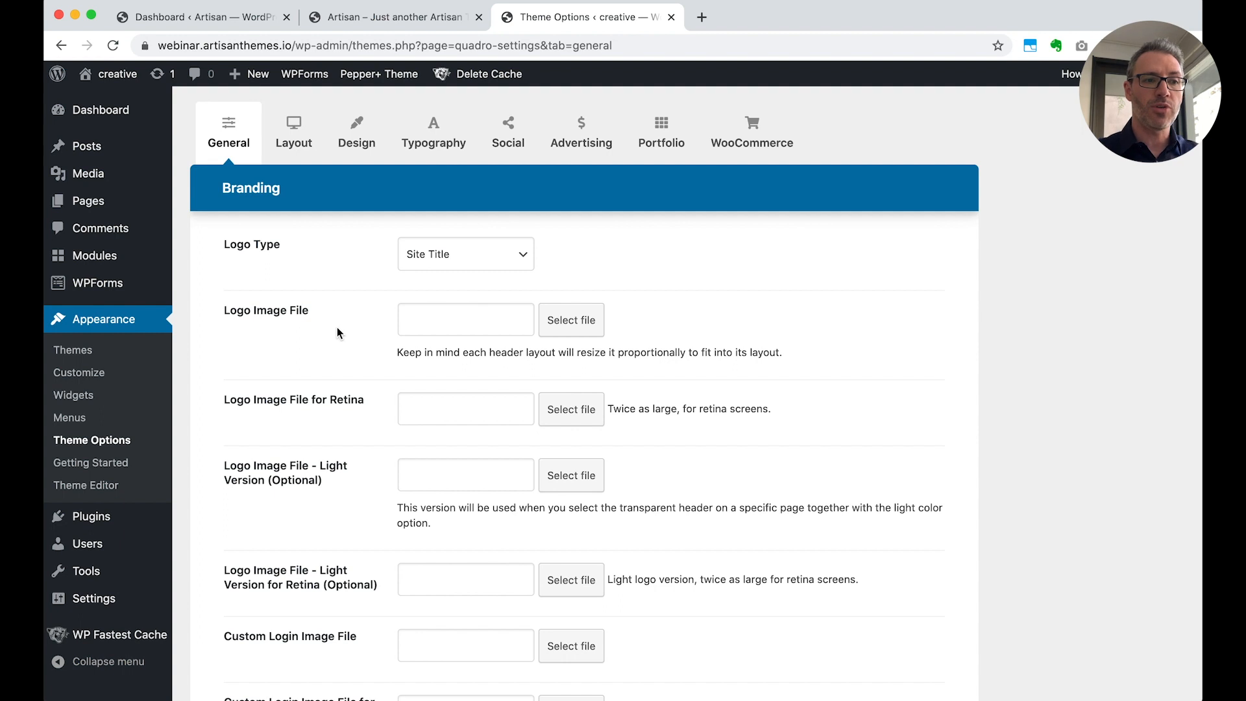
click(446, 132)
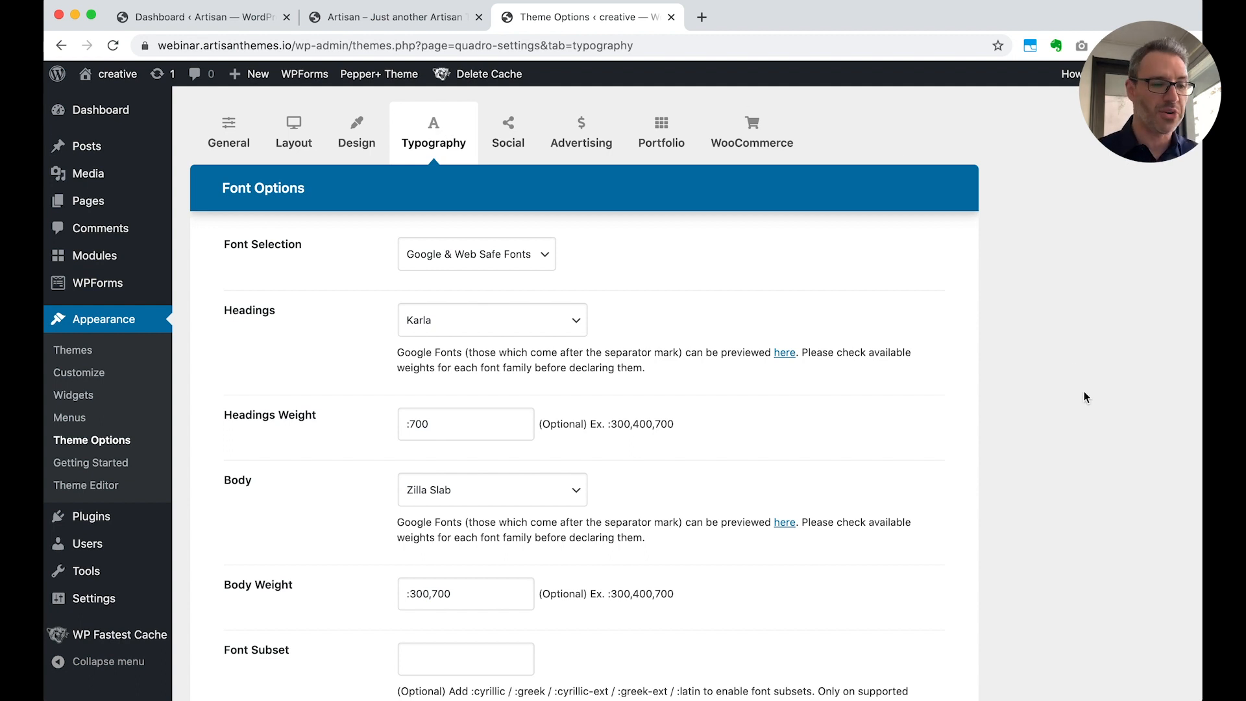
key(super+w)
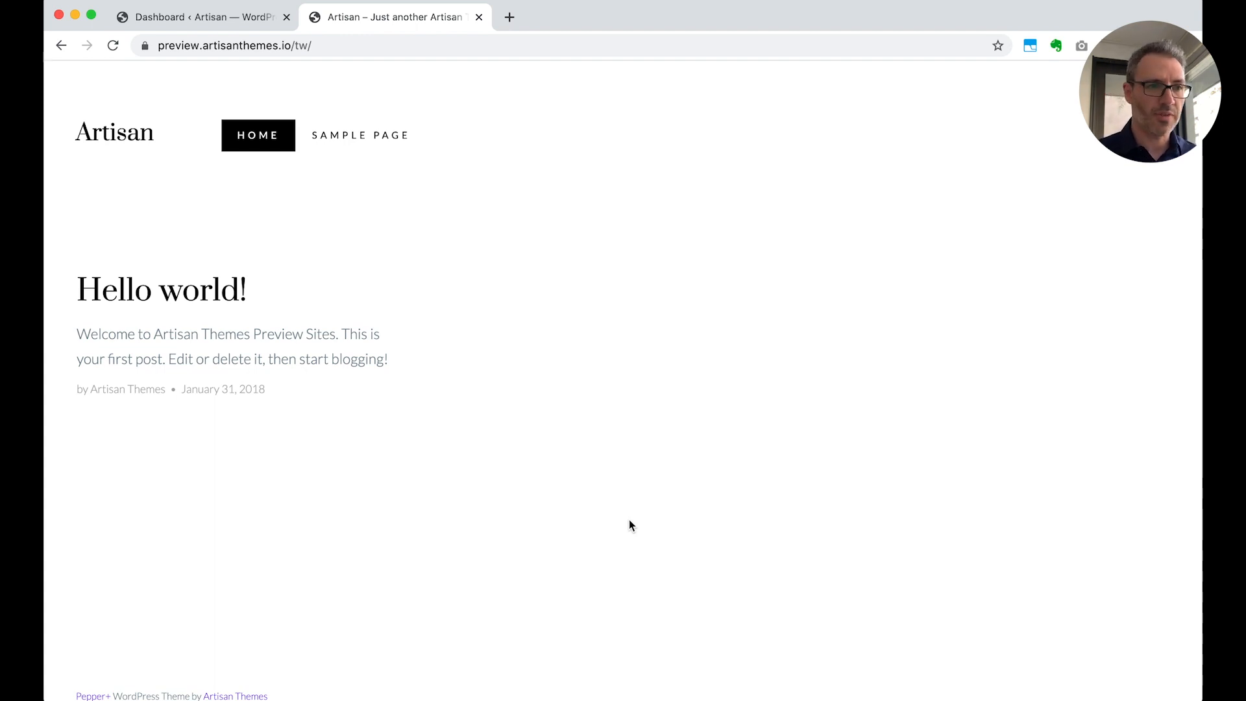
Start a new standard page from the Artisan preview site's dashboard
click(206, 20)
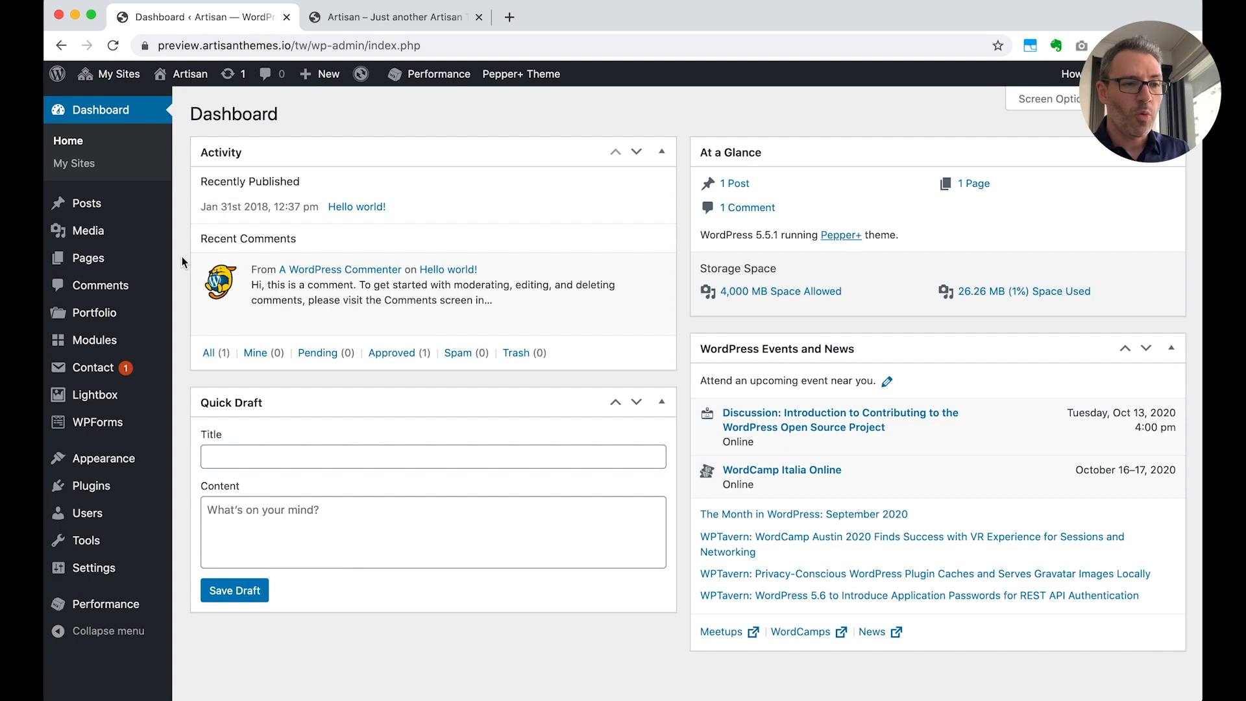
mouse_move(127, 263)
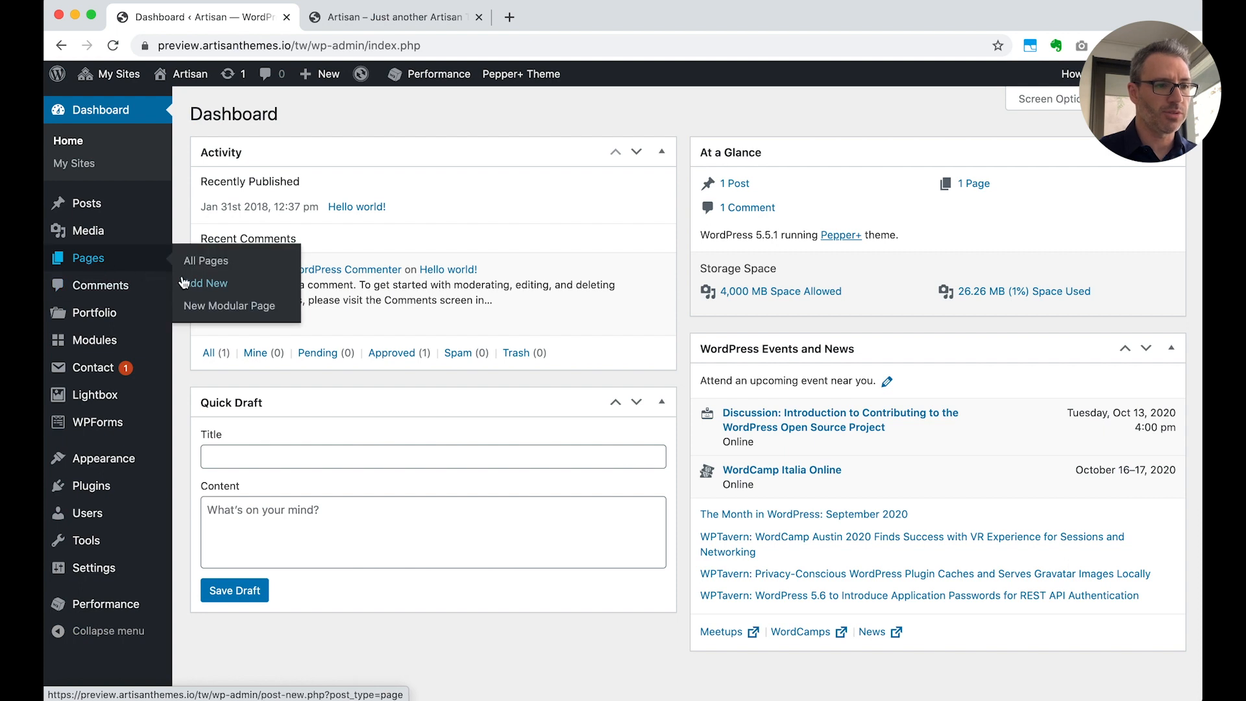
click(211, 286)
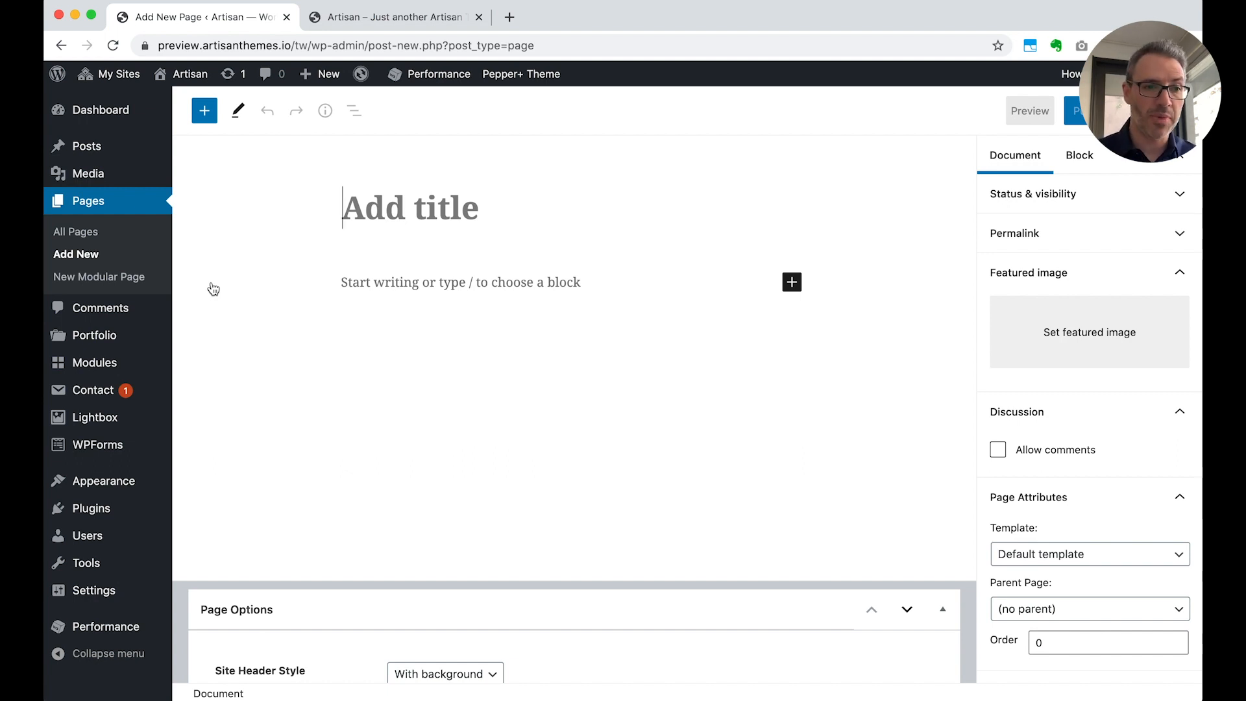
Write two paragraph blocks in the page body: "This is a block that has a sentence." and "Right now this is a new block."
click(371, 279)
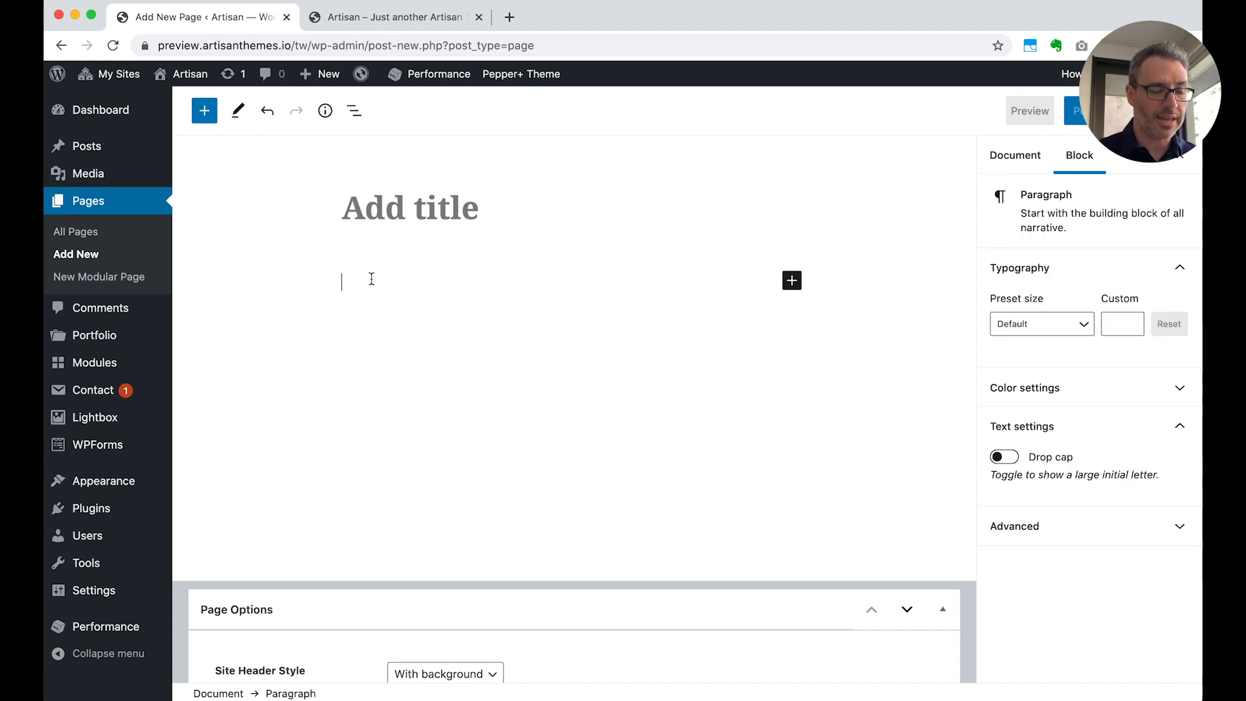
text(This is )
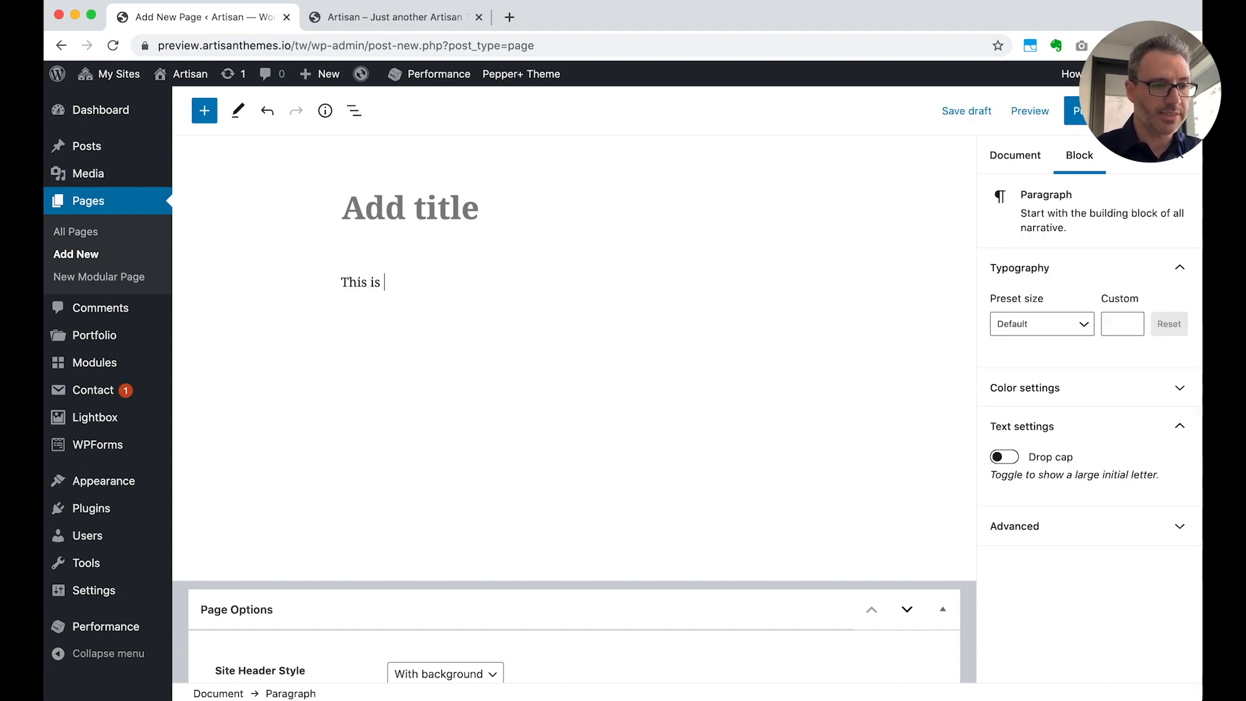
text(a block that has a)
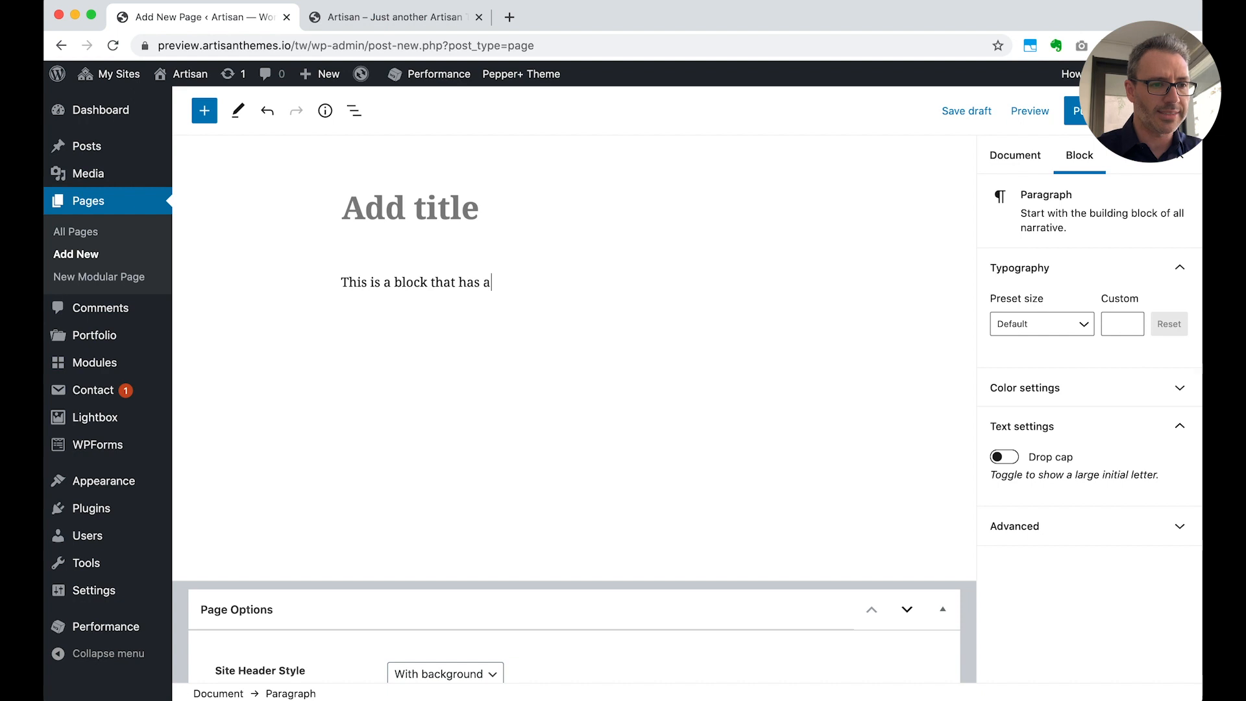
text( sentence.)
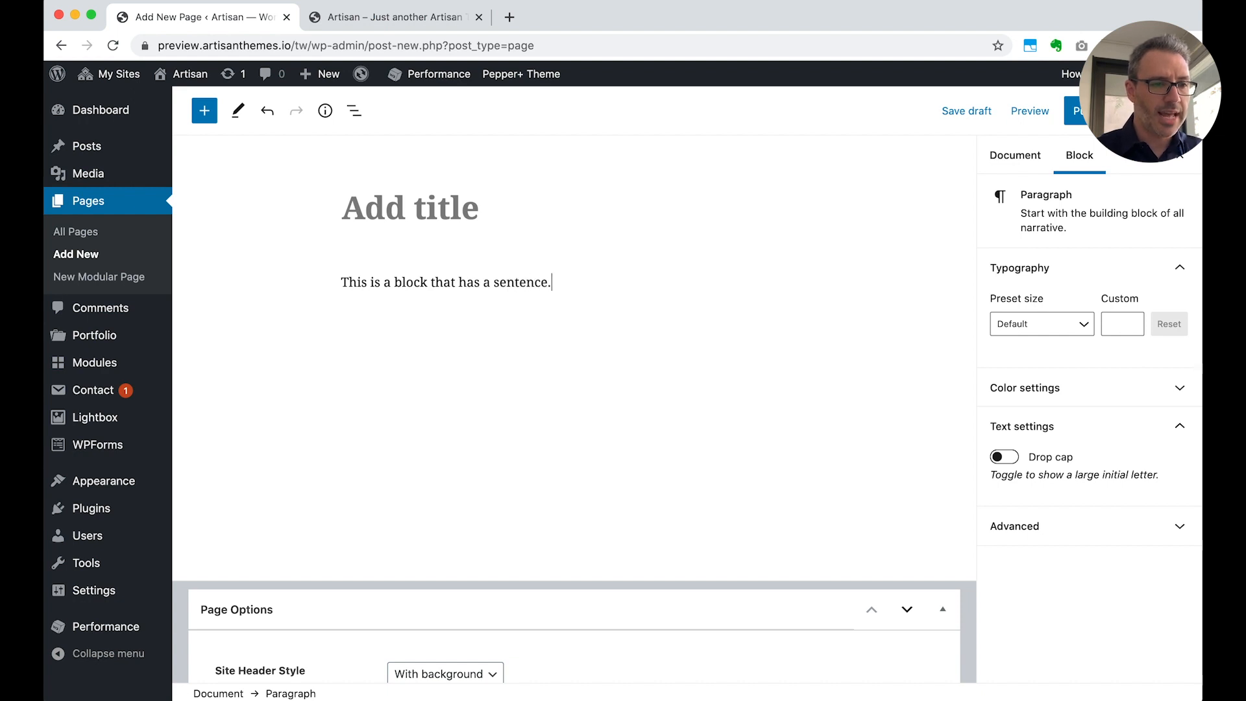
key(Return)
text(Right)
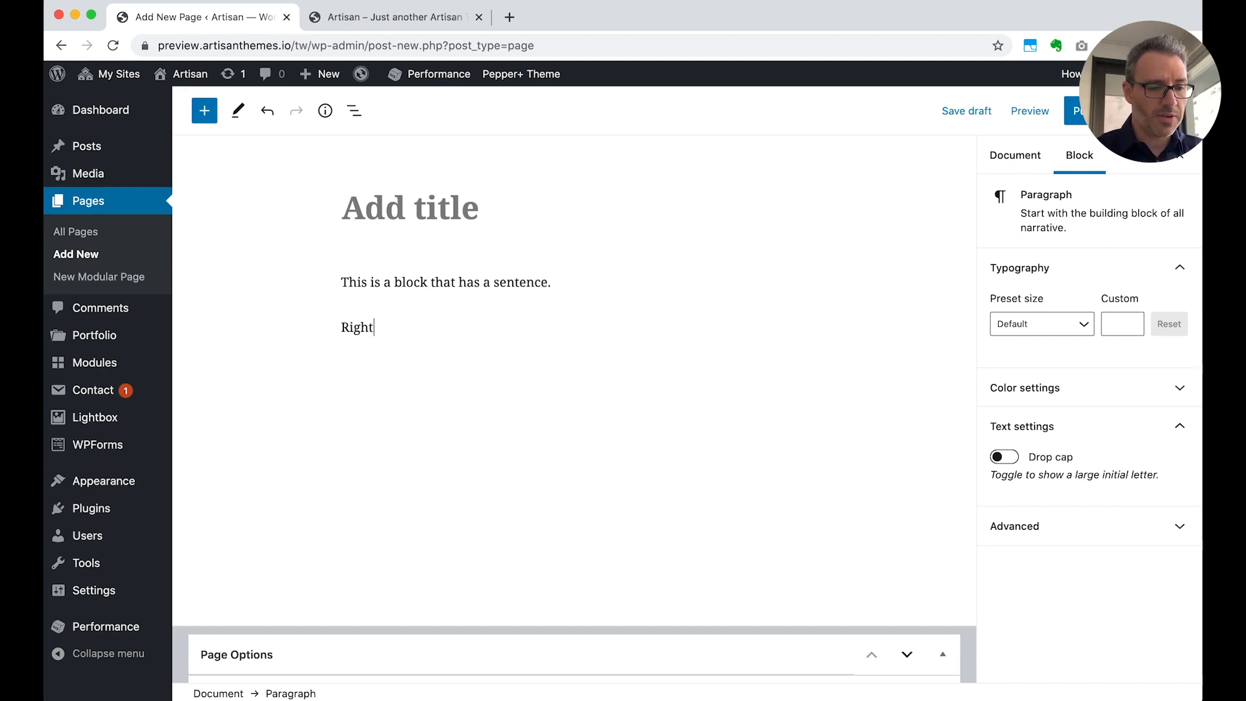
text( now this is a new block.)
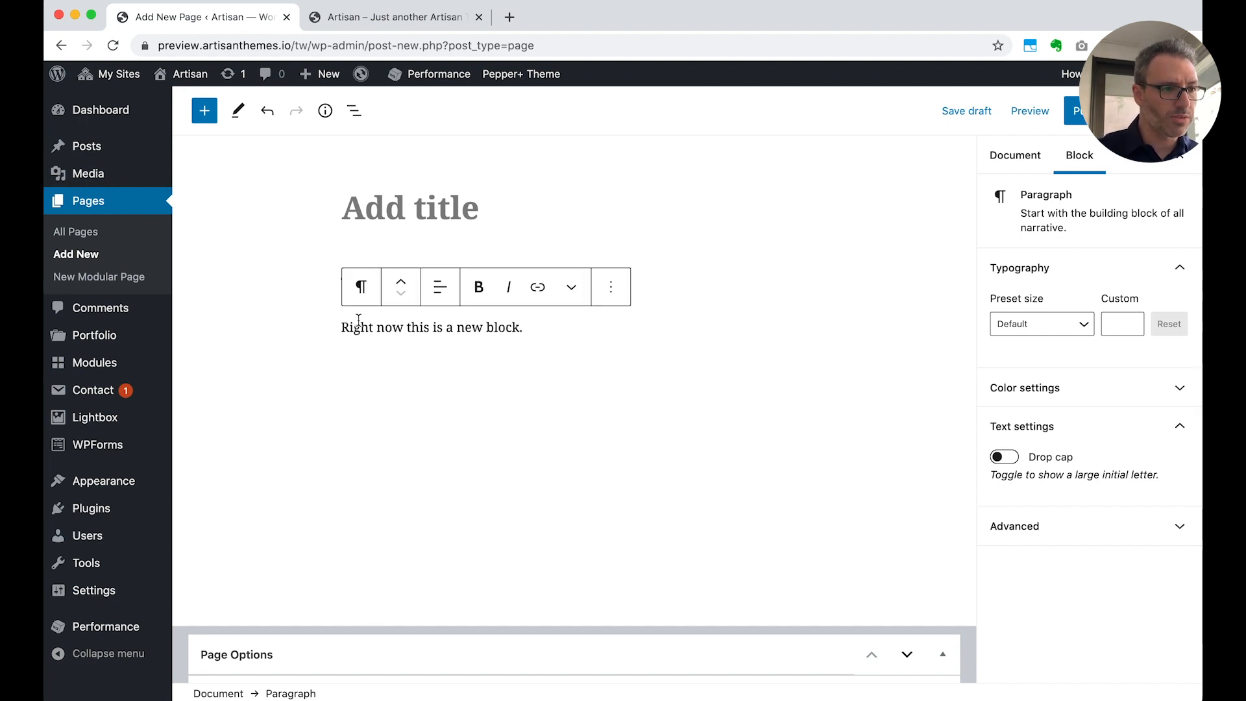
Insert an image block below the second paragraph, using the media library photo of two people laughing at a table with a laptop
click(204, 113)
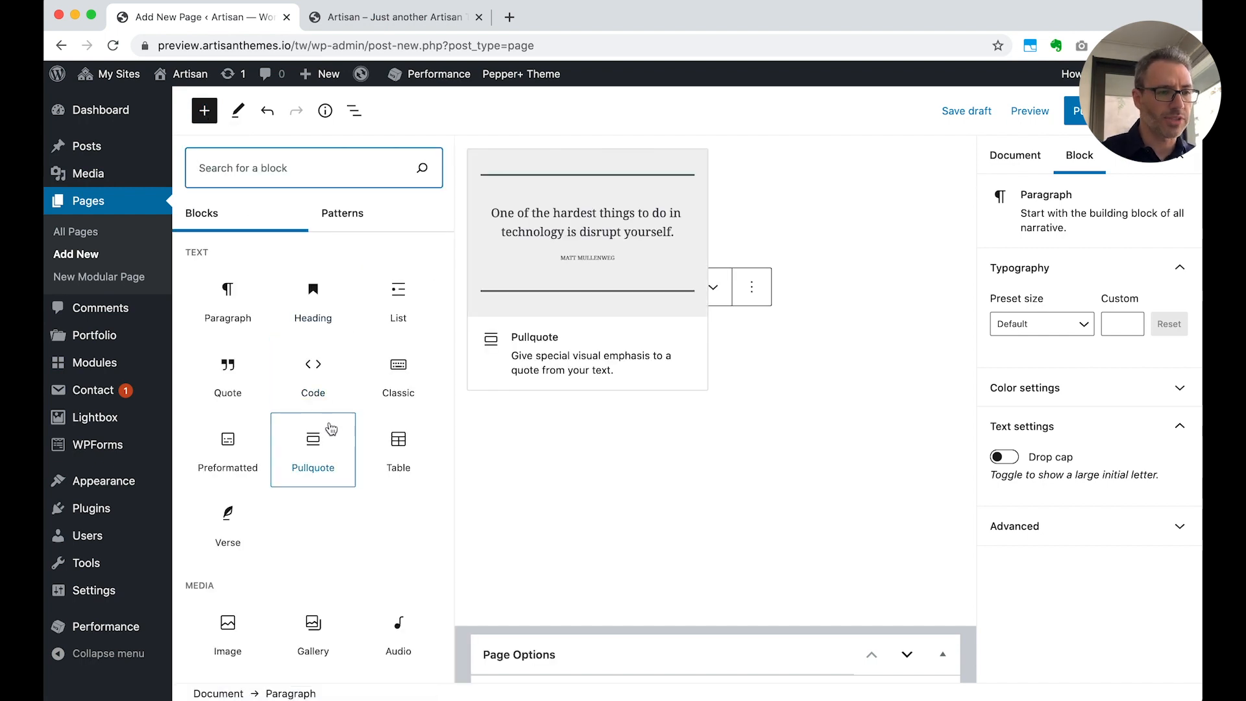
scroll(303, 510, down, 1)
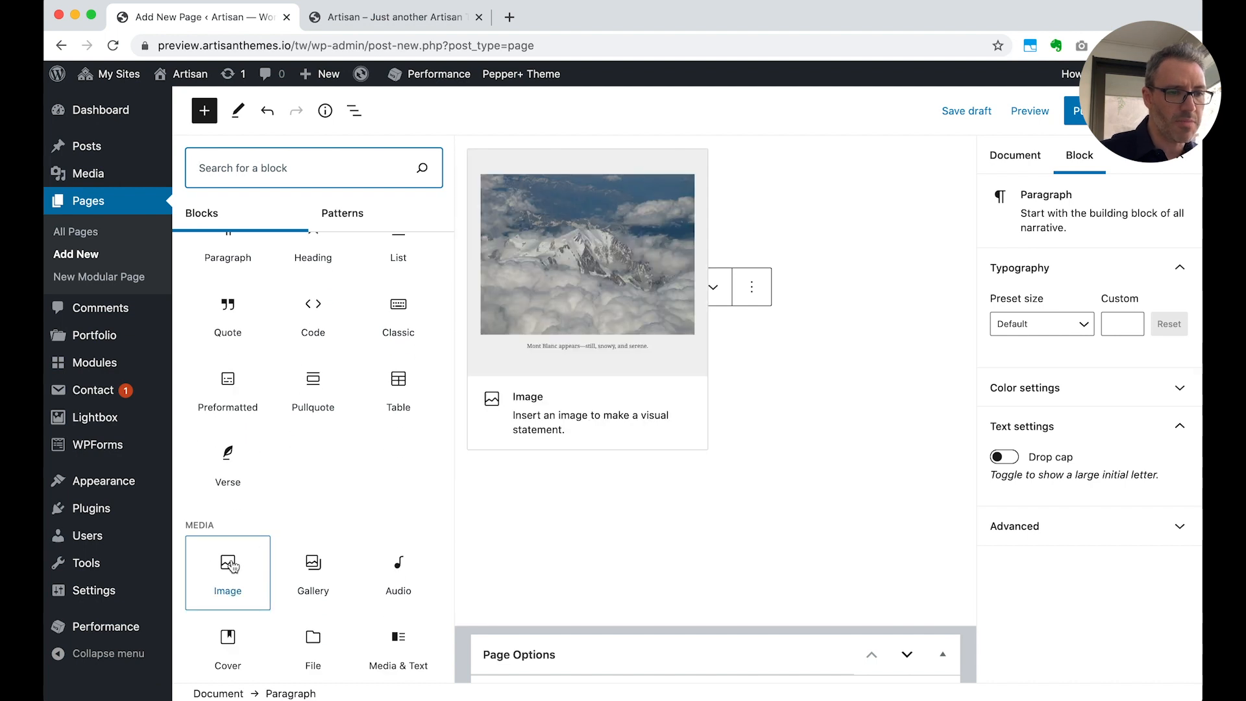
click(231, 566)
click(440, 475)
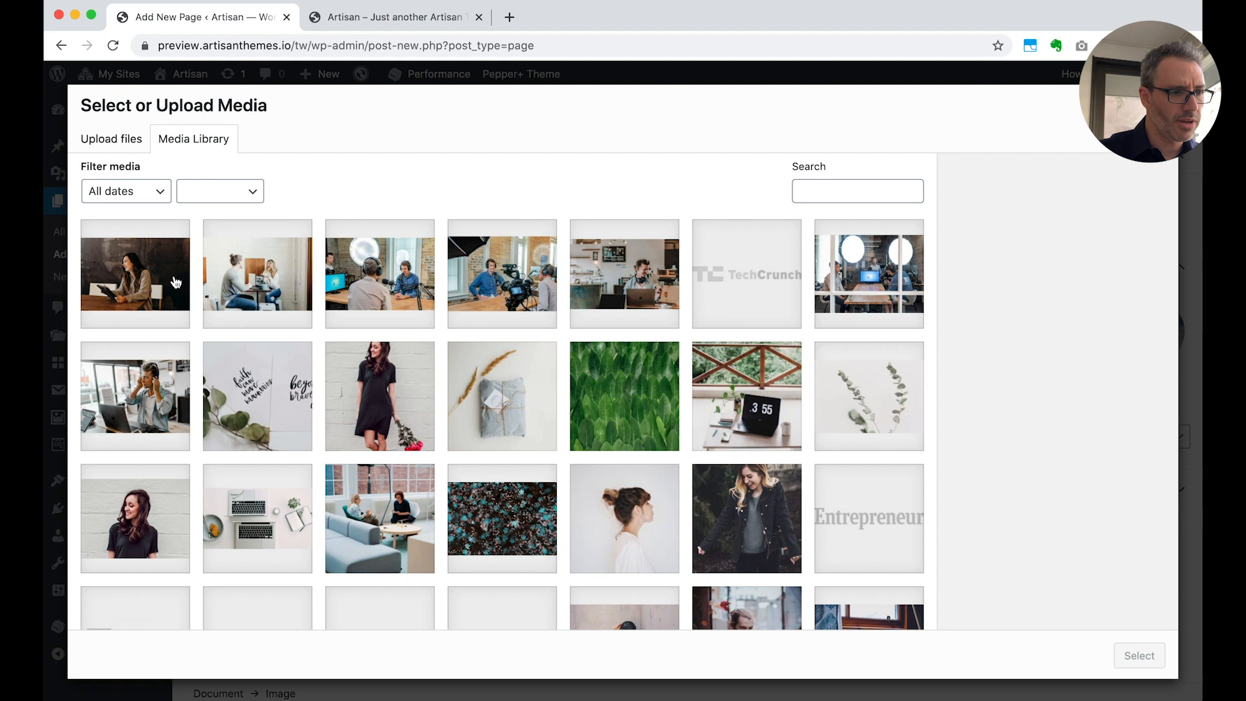
click(241, 285)
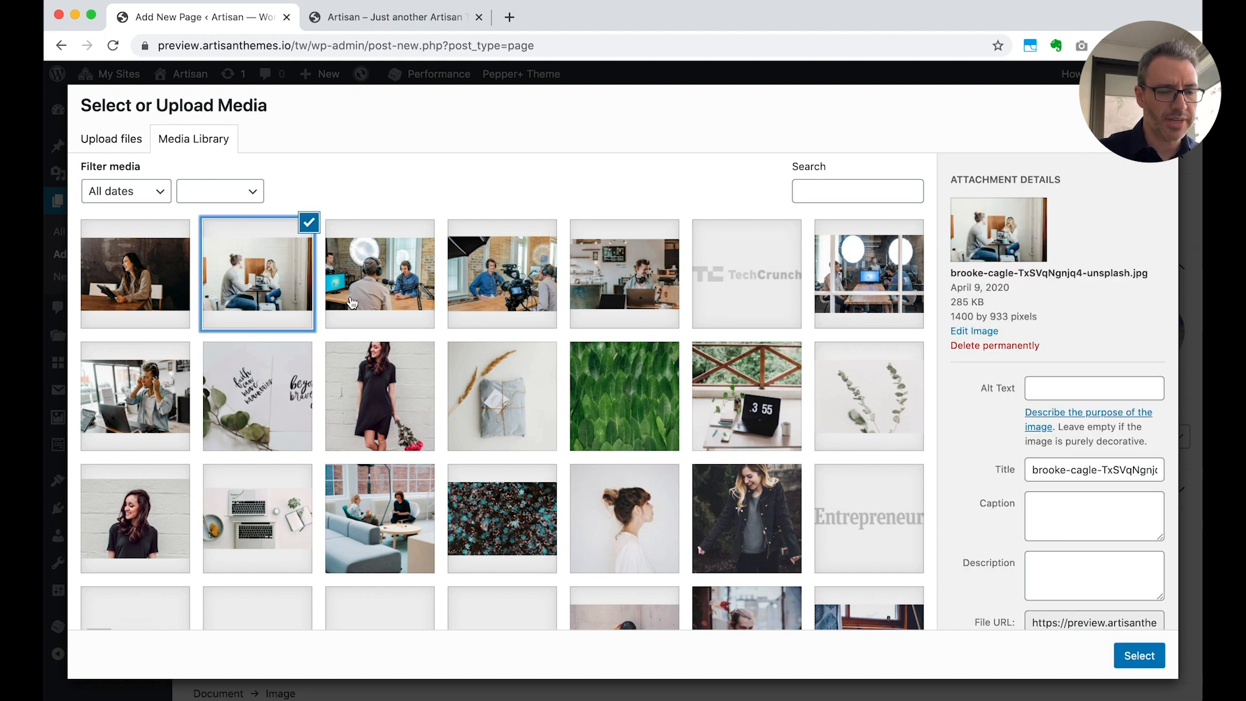
click(1133, 656)
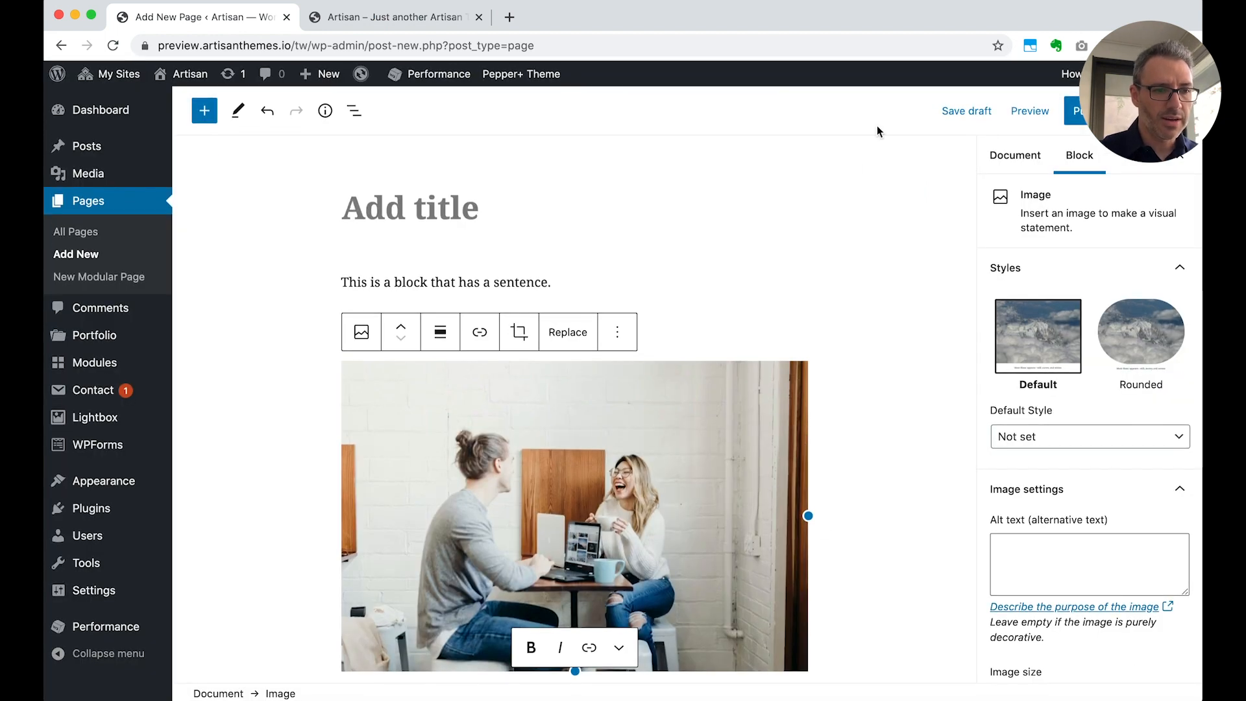
click(933, 263)
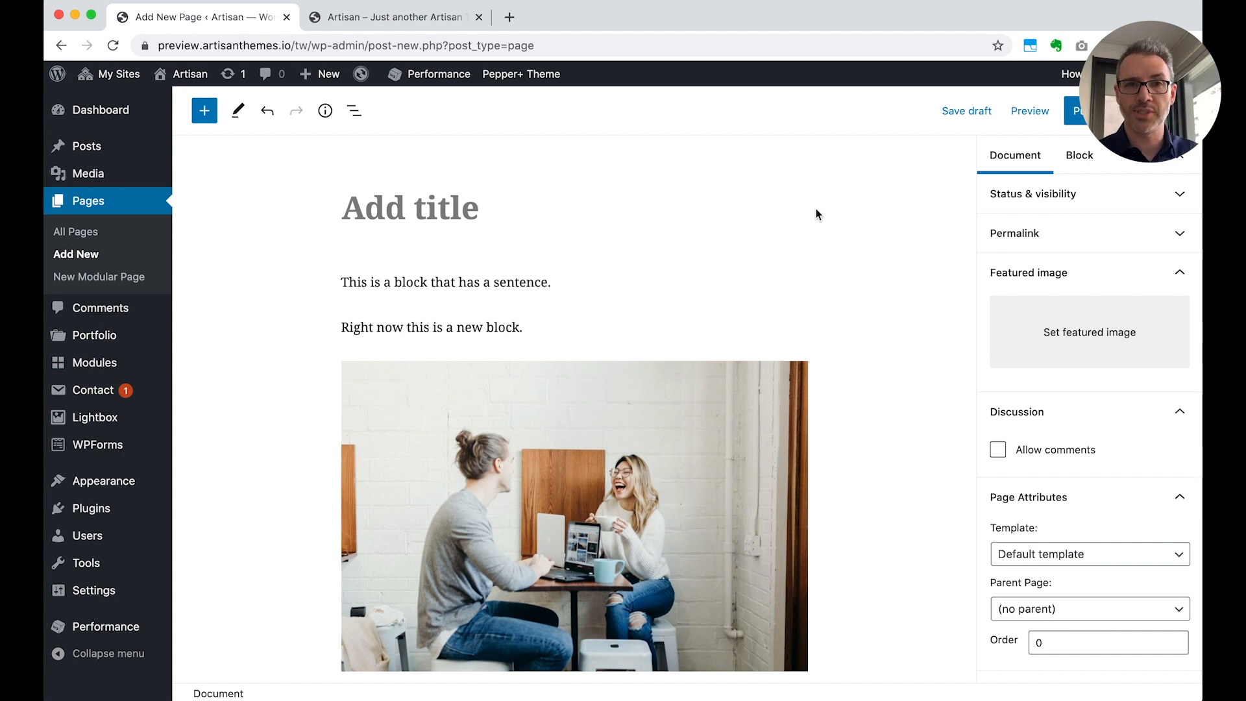
Leave the unsaved page for the site's posts and open the "Hello world!" post in the editor
click(113, 146)
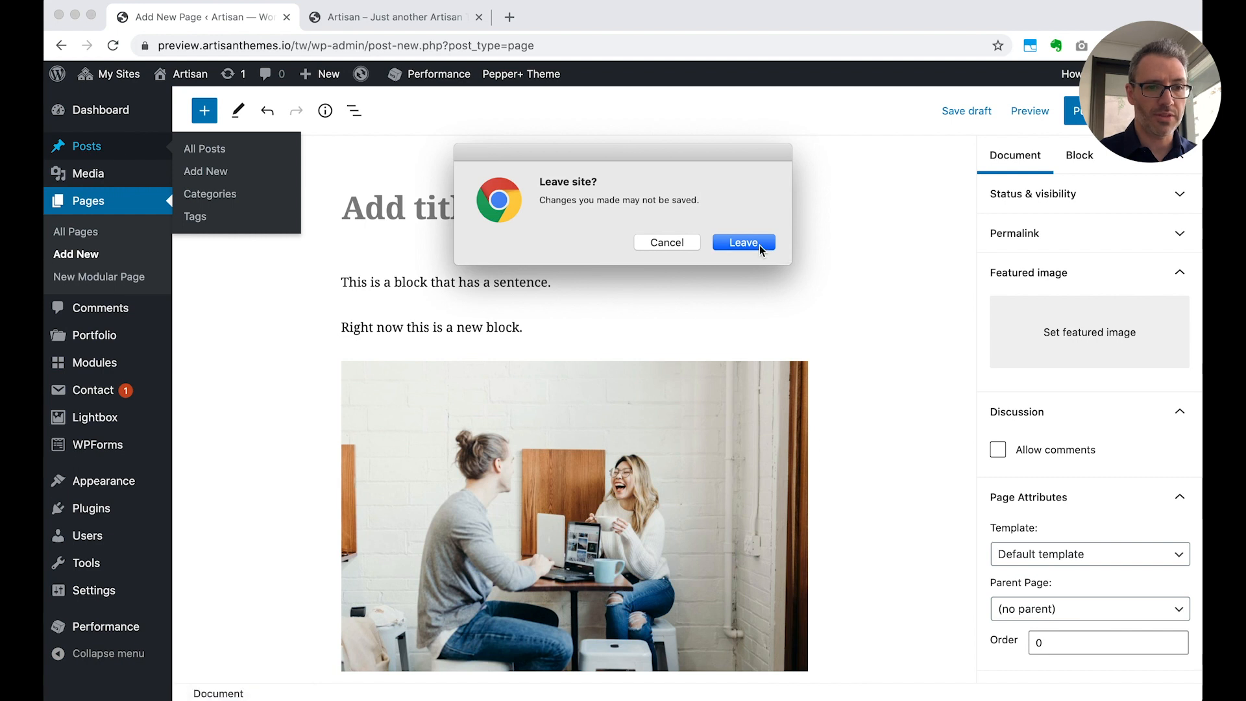
click(744, 242)
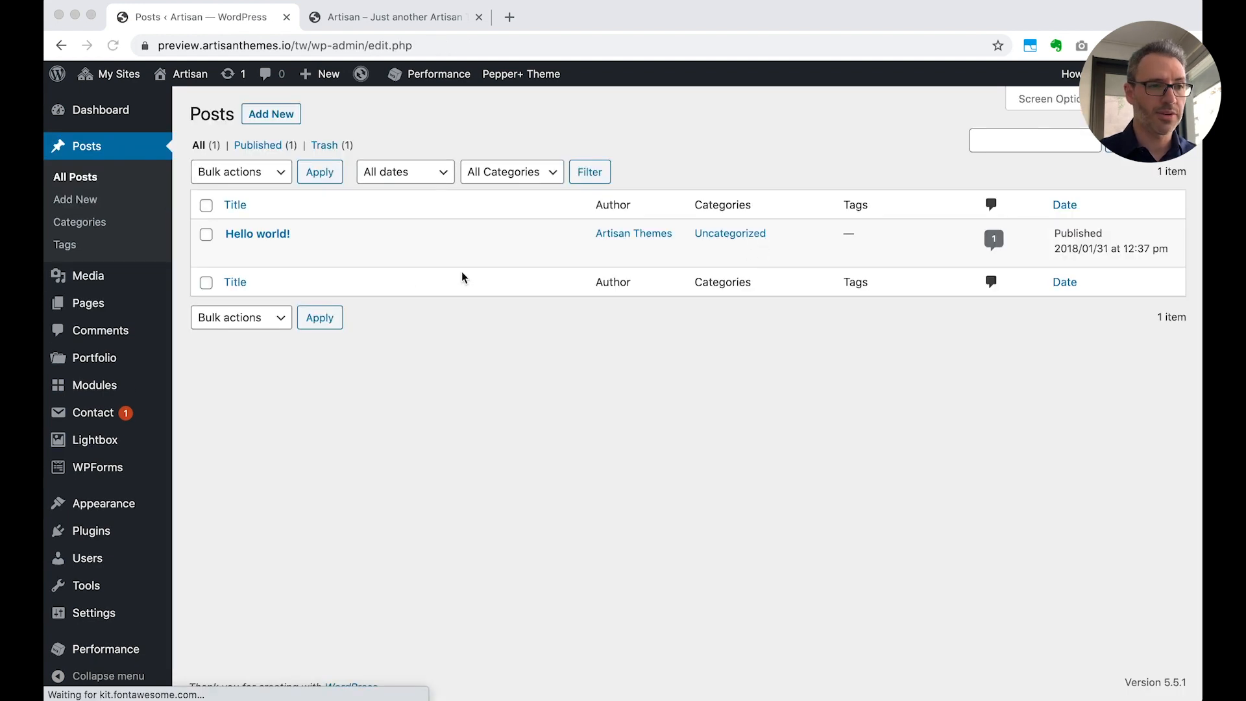
click(253, 236)
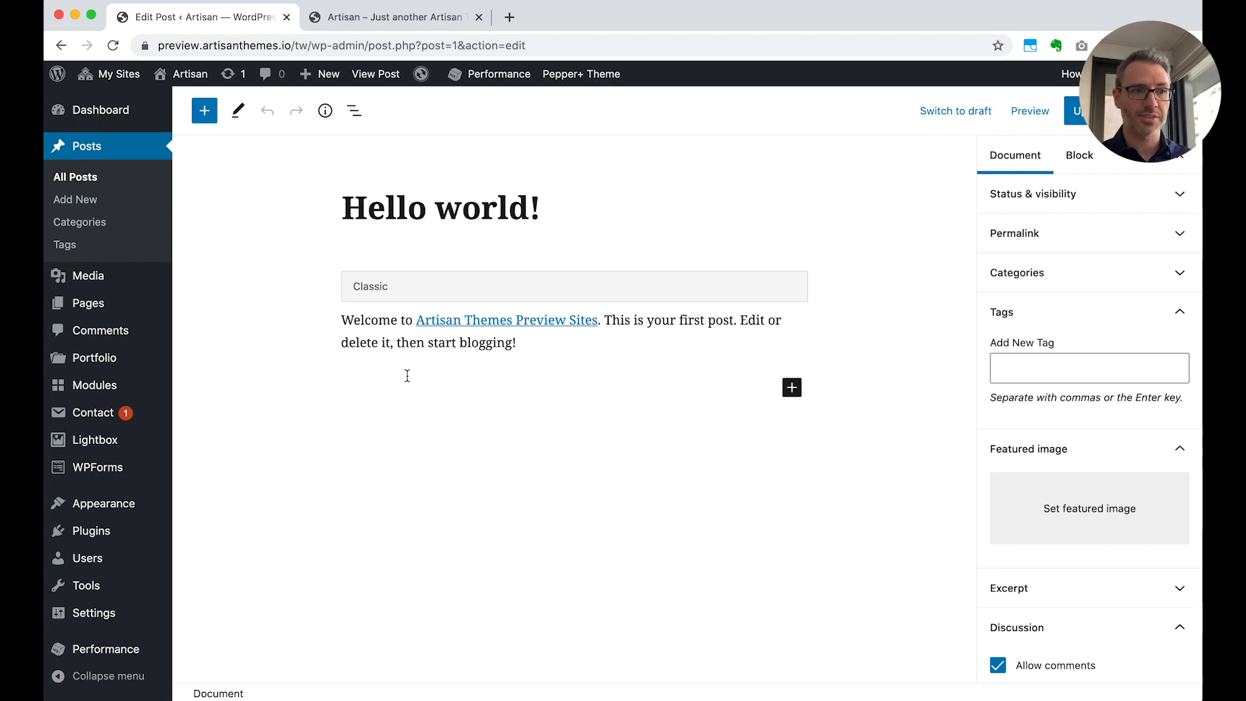
Open "Sample Page" from the site's pages and look through its content in the block editor
click(102, 303)
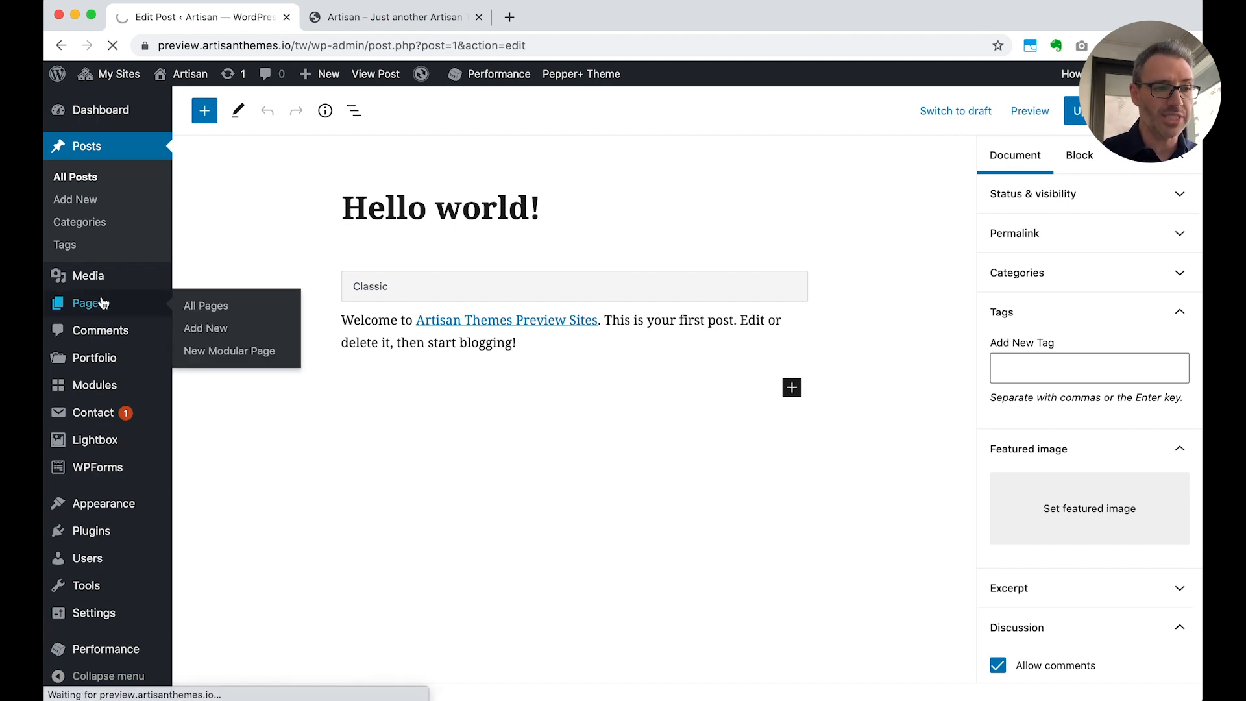
click(259, 238)
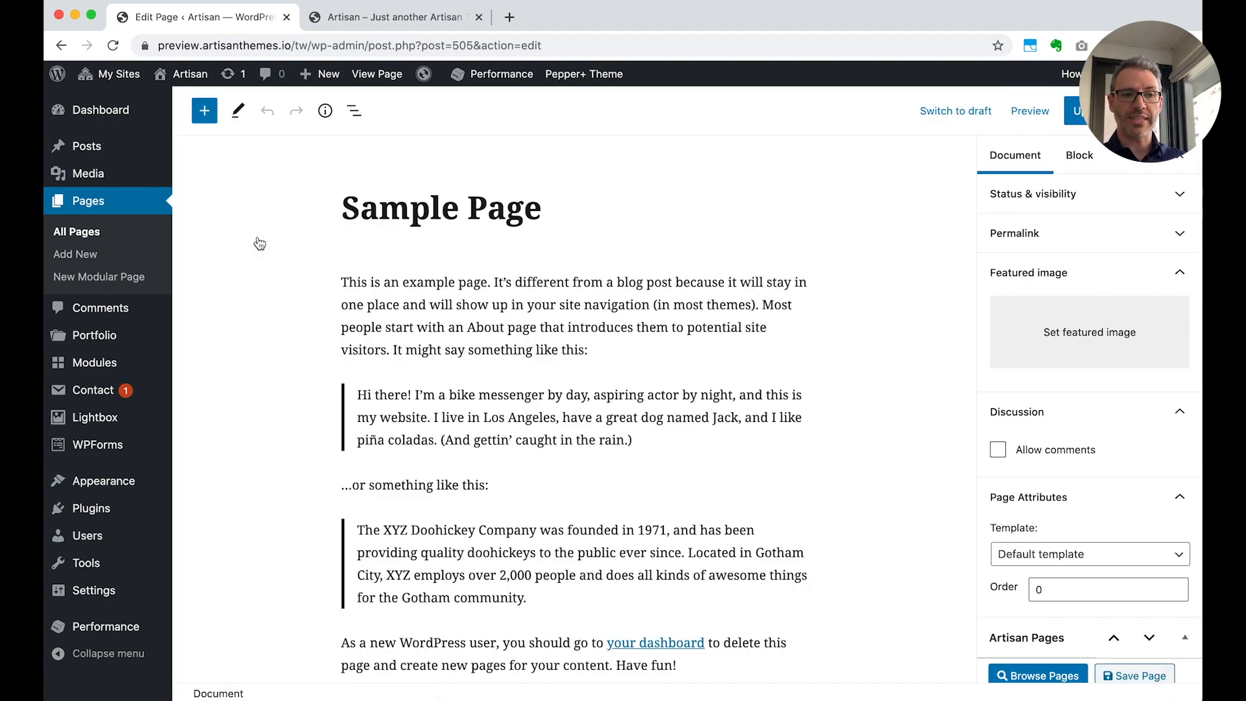
scroll(315, 462, down, 5)
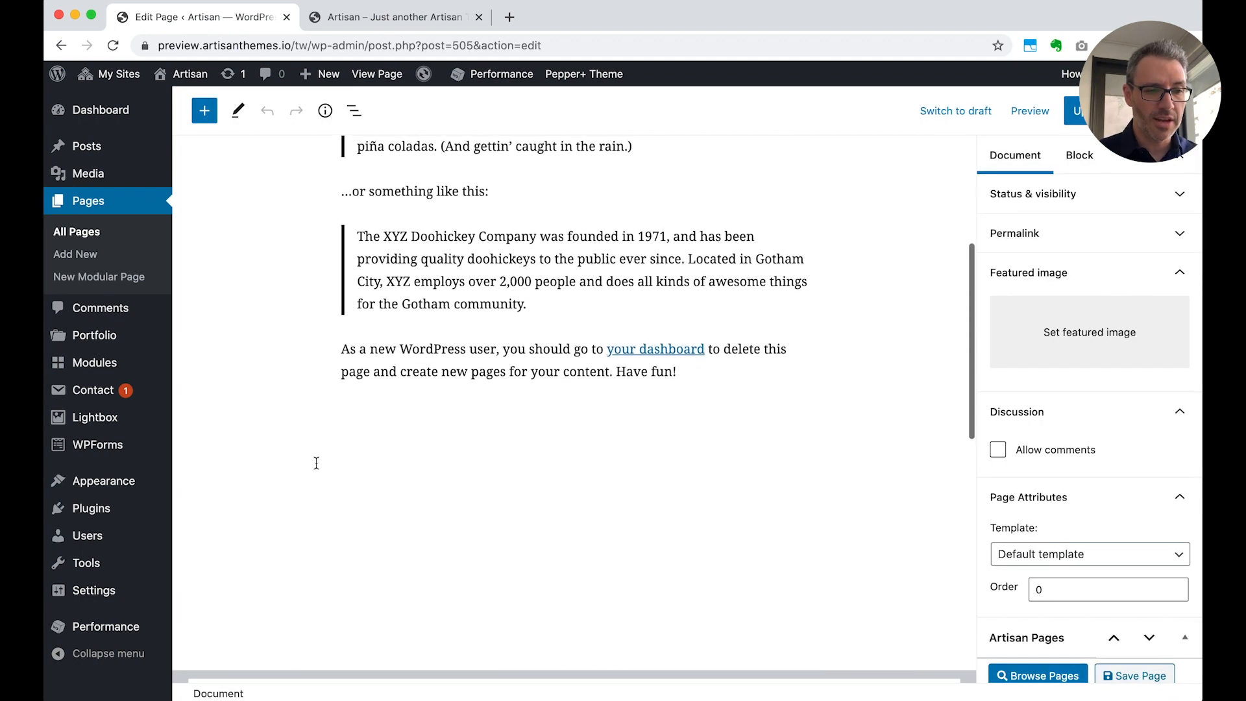
scroll(316, 463, up, 5)
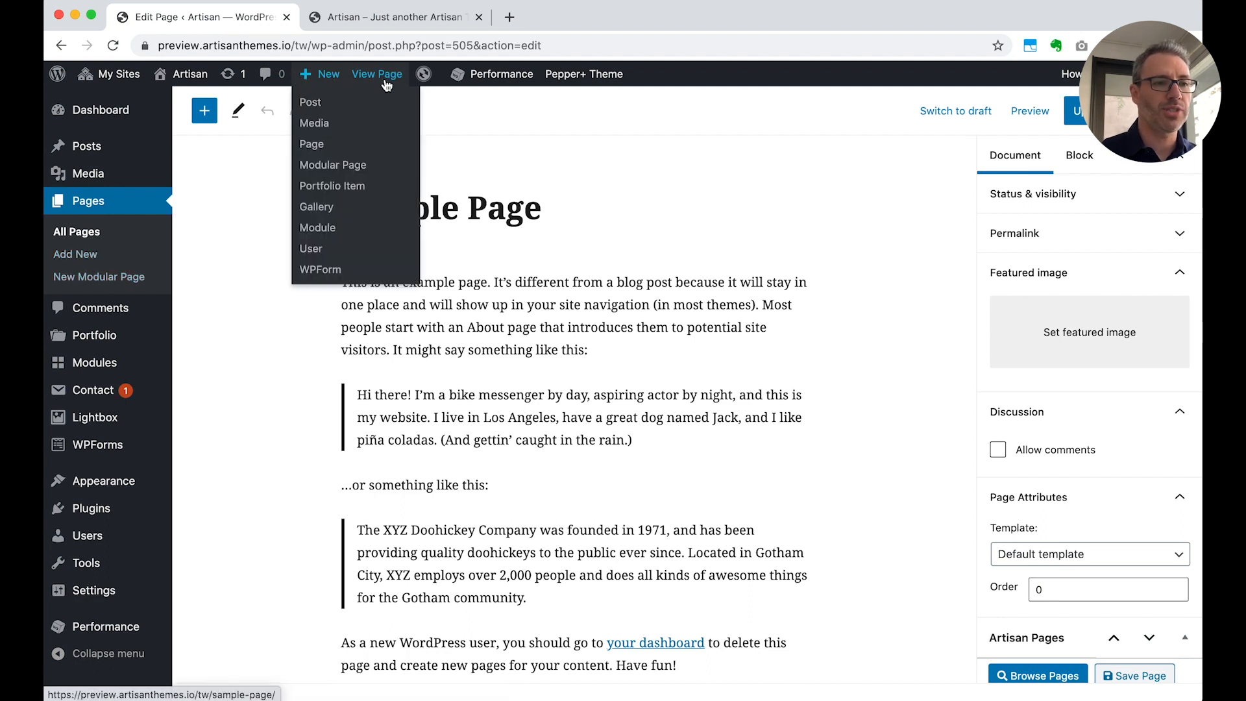
mouse_move(327, 74)
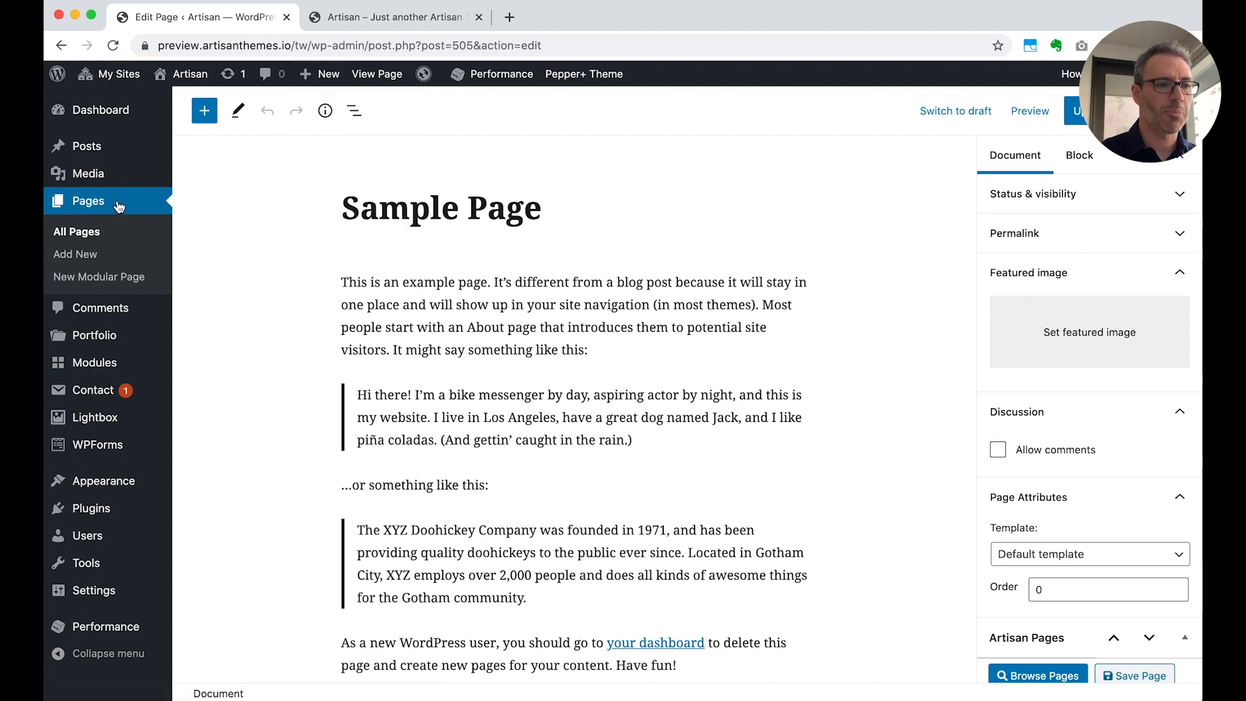
Create a new modular page titled "Home" and publish it
click(102, 277)
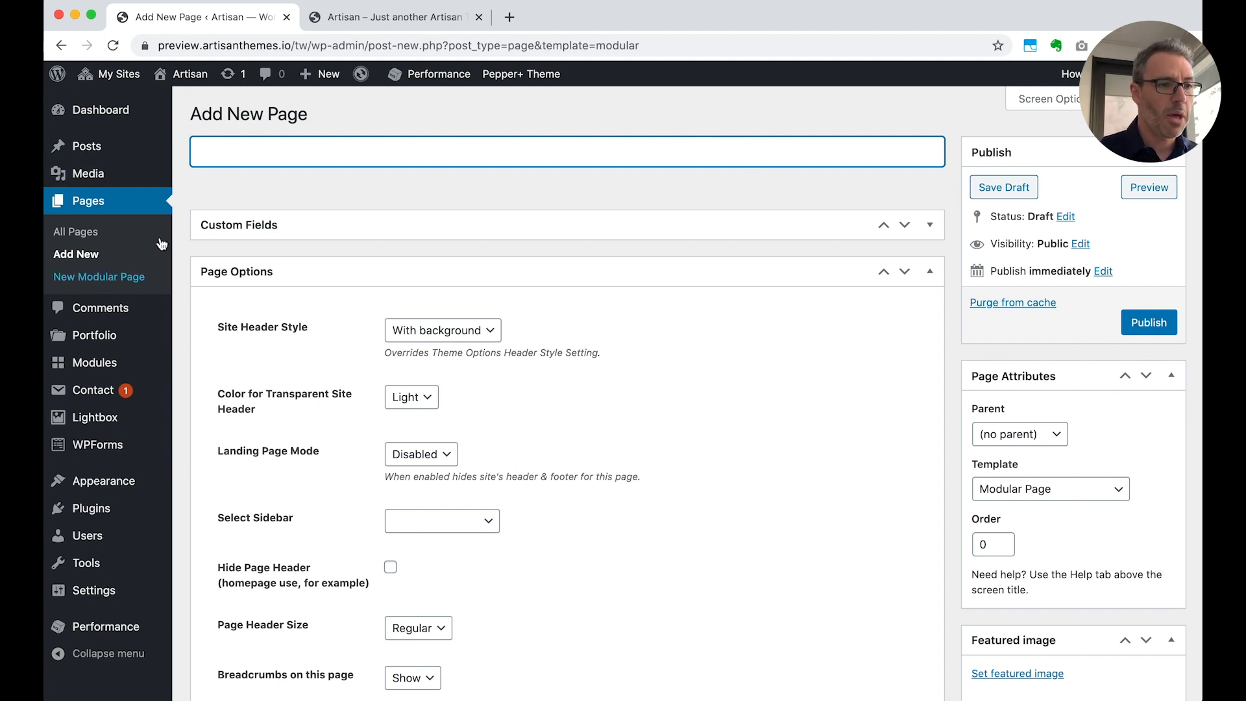
text(Home)
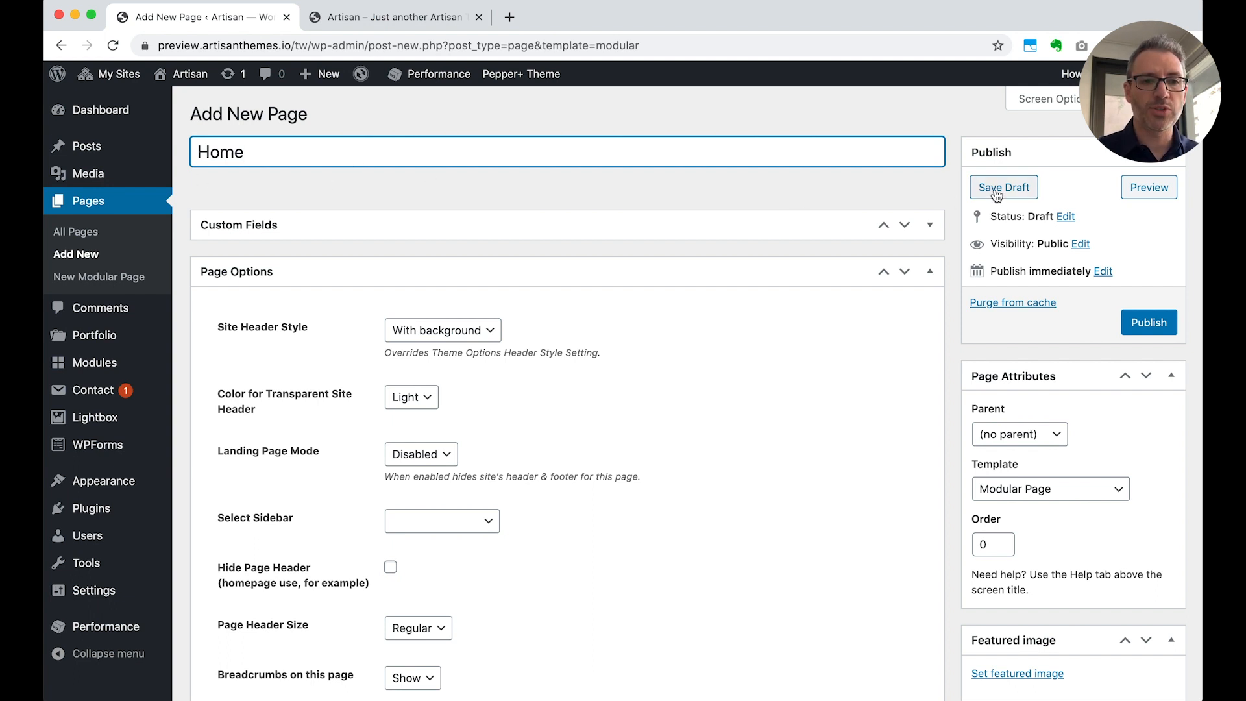
click(1147, 324)
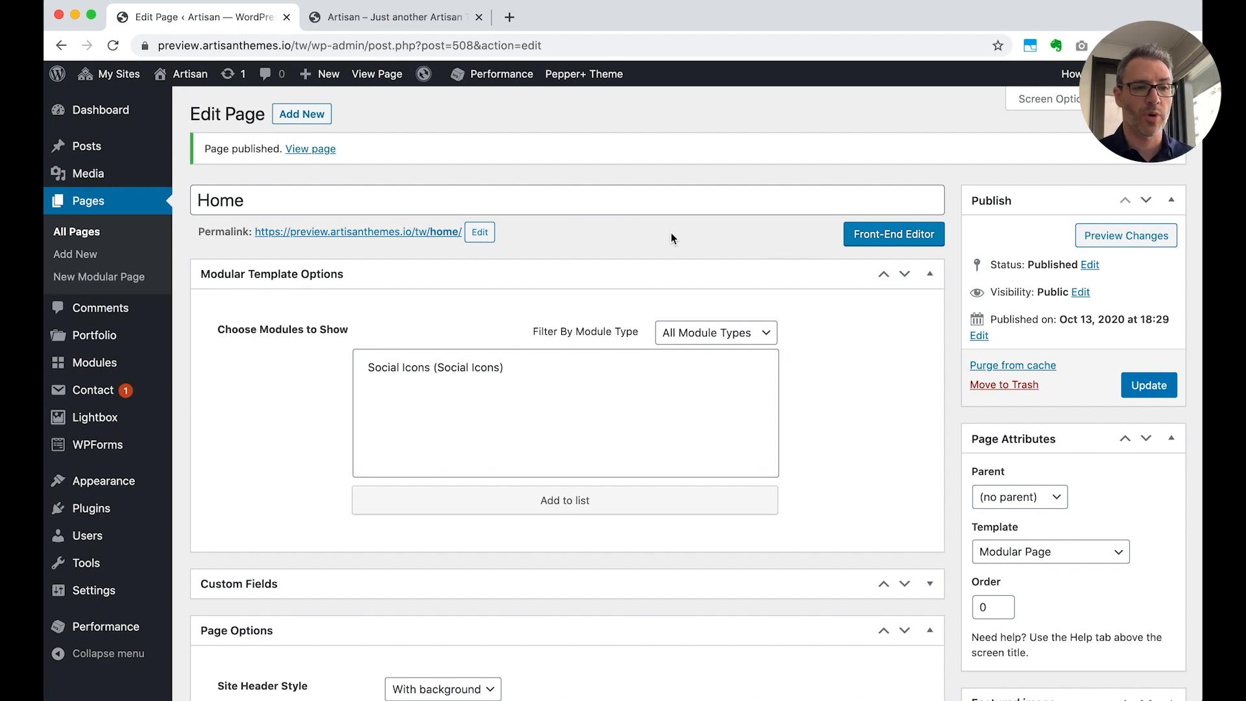
Review the Home page's modular template and page options, and open the page in the Front-End Editor
scroll(783, 468, down, 3)
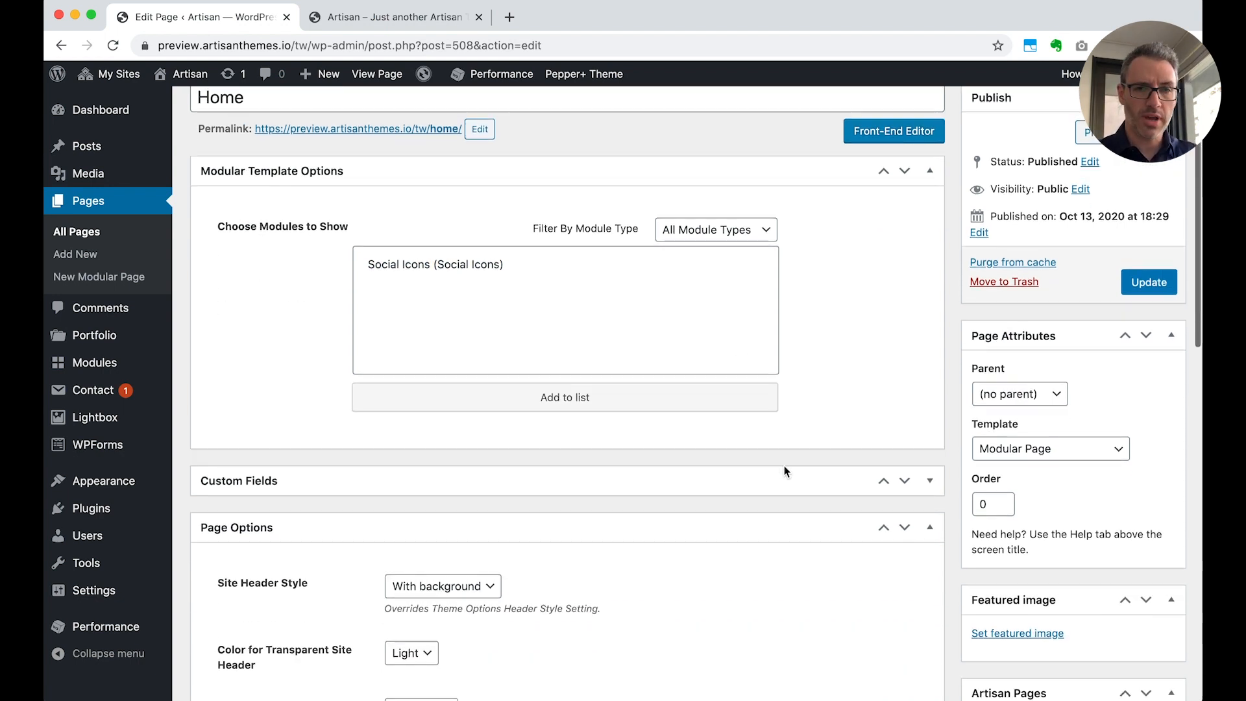
scroll(784, 470, down, 1)
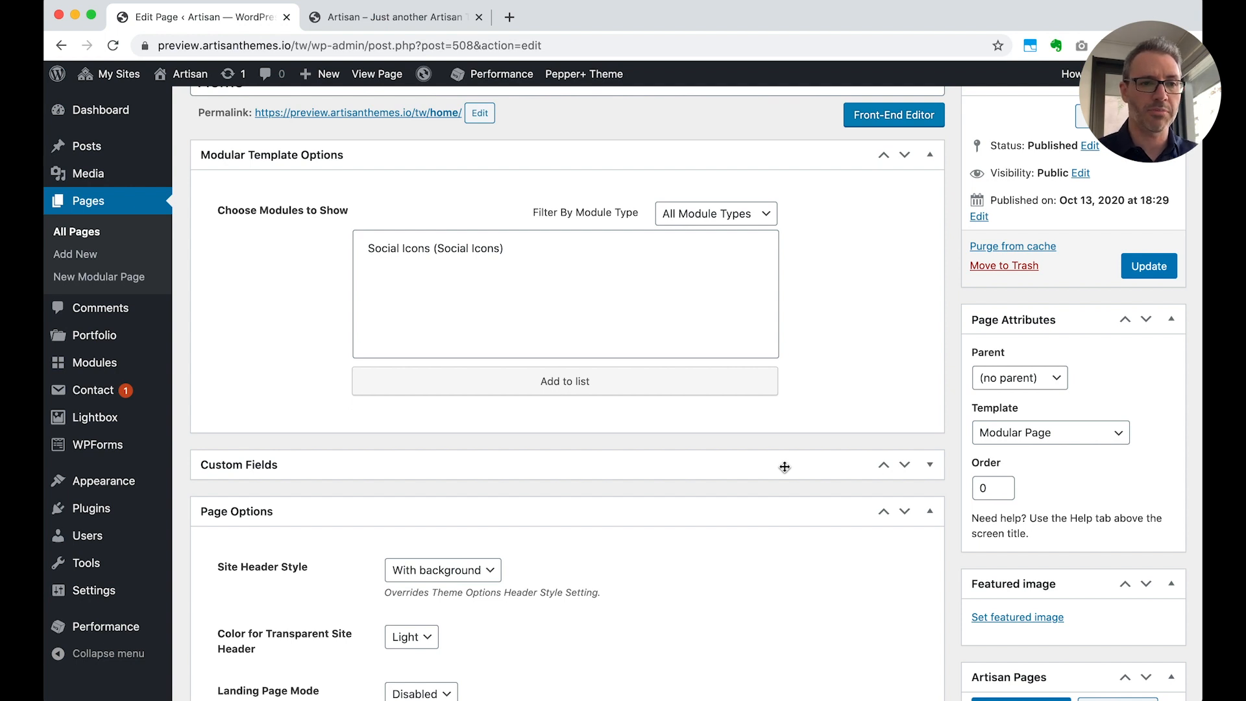
scroll(785, 467, up, 4)
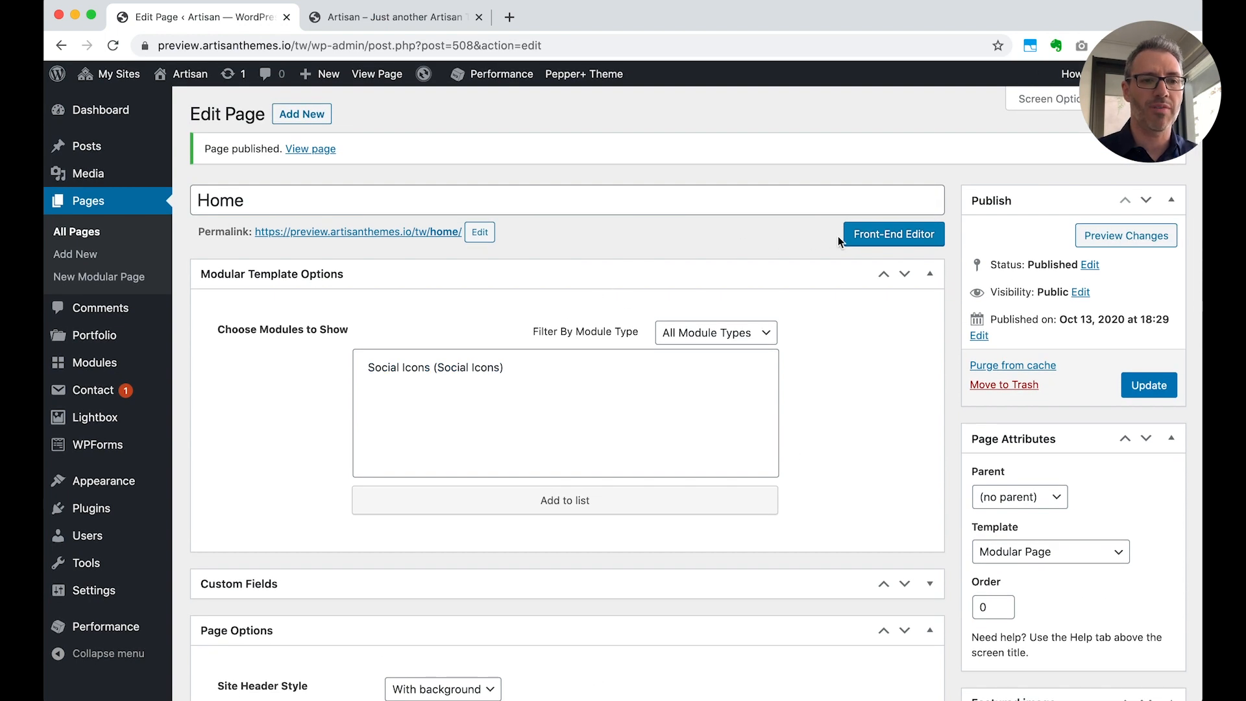
click(901, 237)
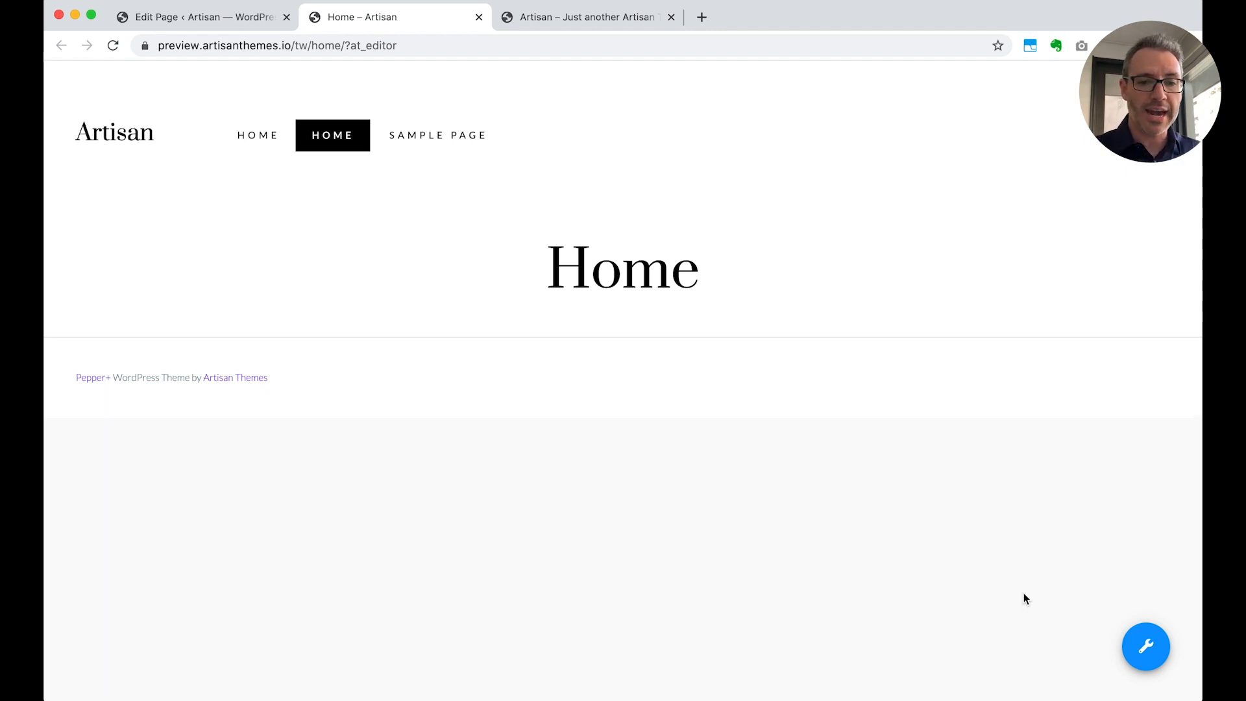
Enable Hide Page Header in the Home page's Page Settings and save the settings
click(1152, 660)
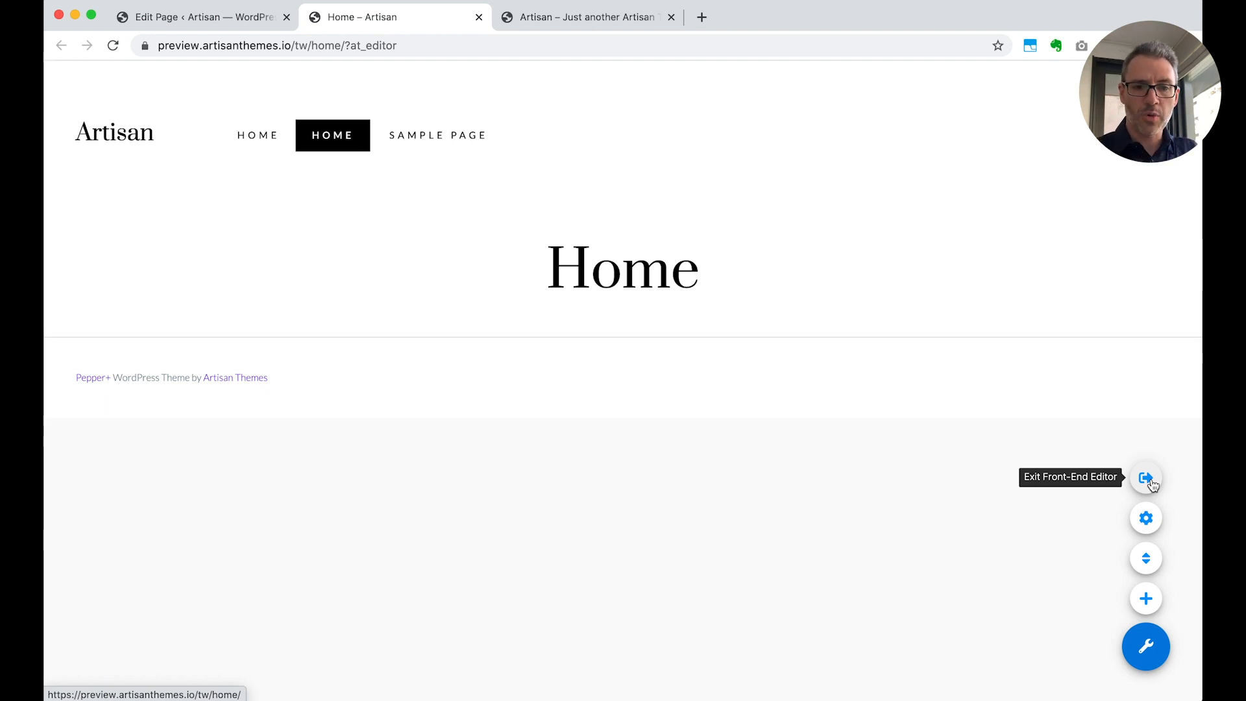
click(1146, 520)
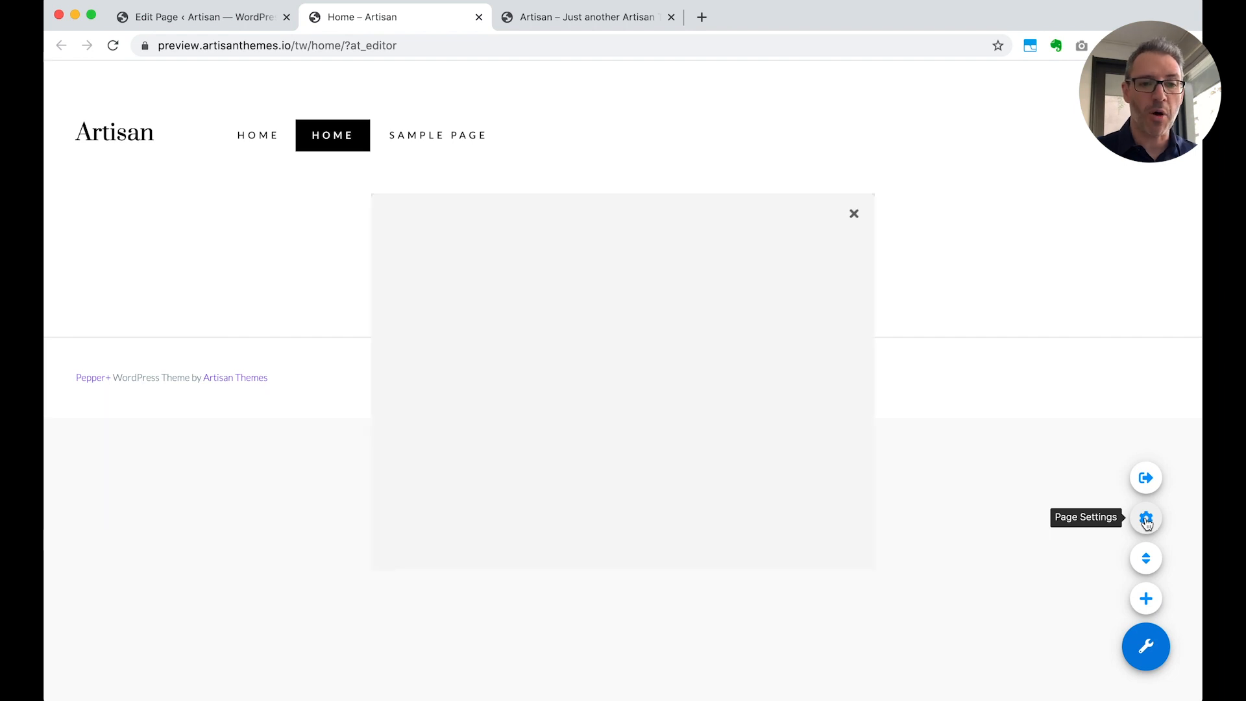
scroll(772, 375, down, 1)
scroll(772, 376, down, 6)
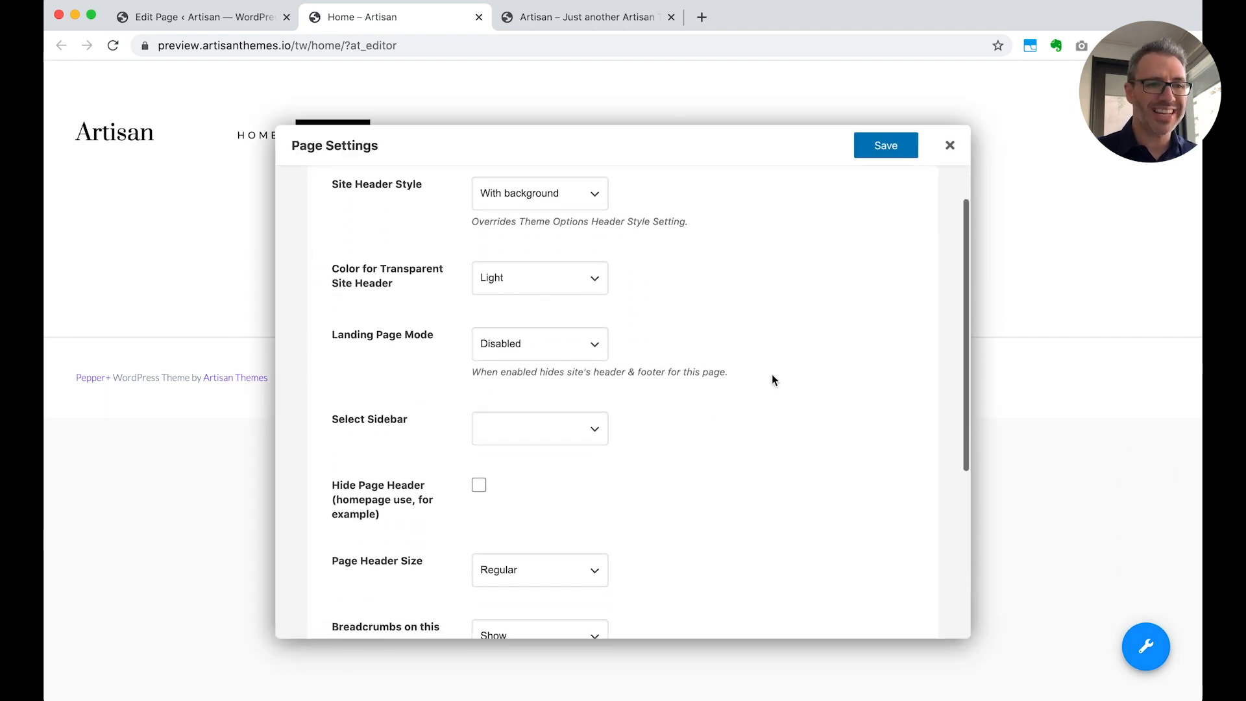
scroll(772, 380, up, 6)
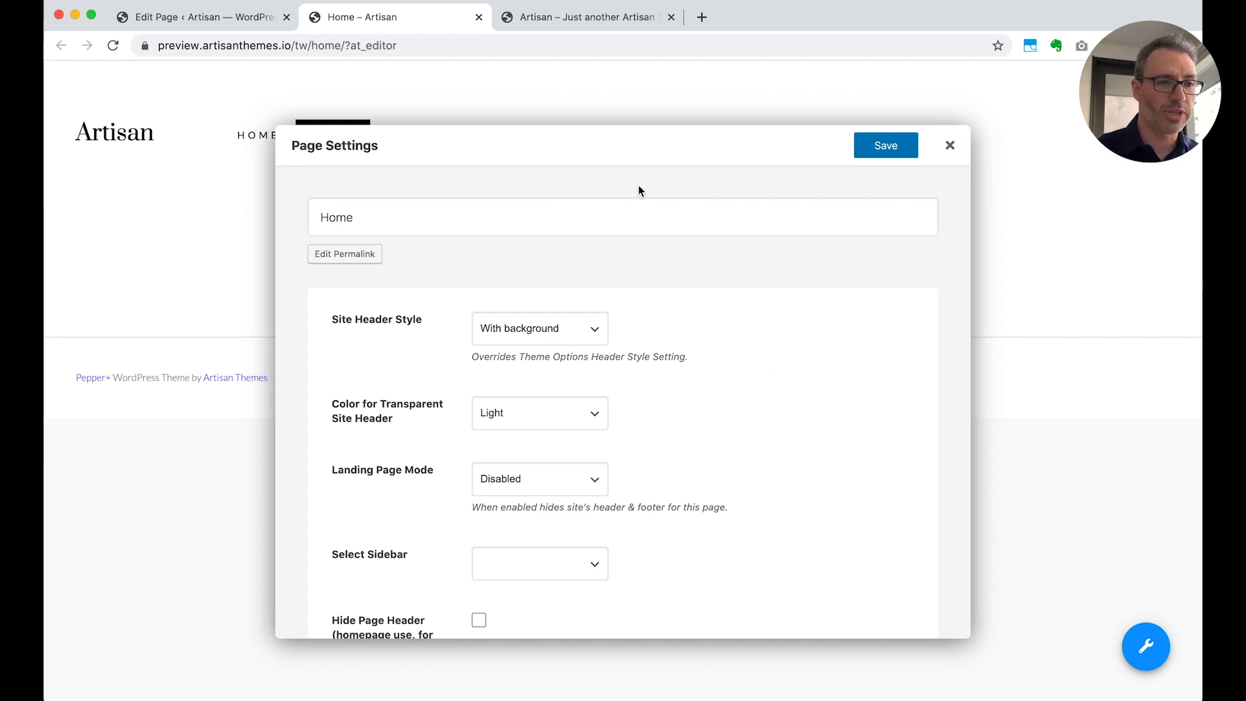
drag(603, 153, 600, 393)
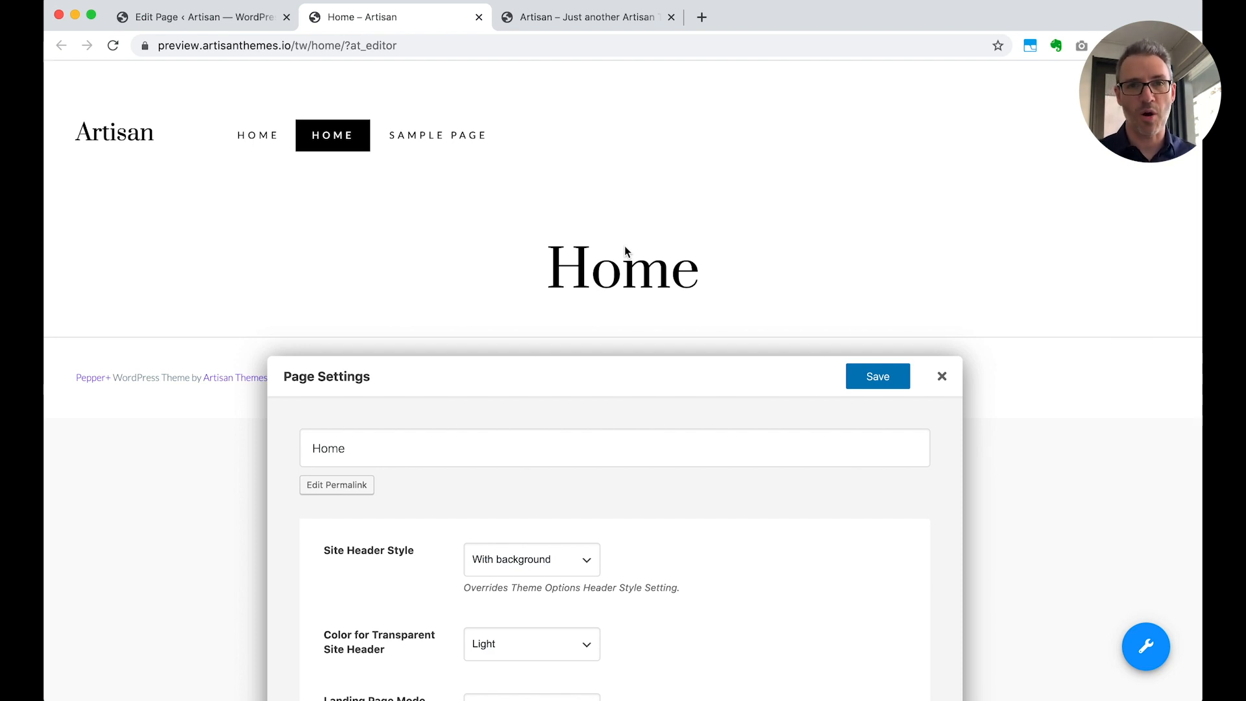
drag(617, 369, 612, 115)
scroll(706, 409, down, 5)
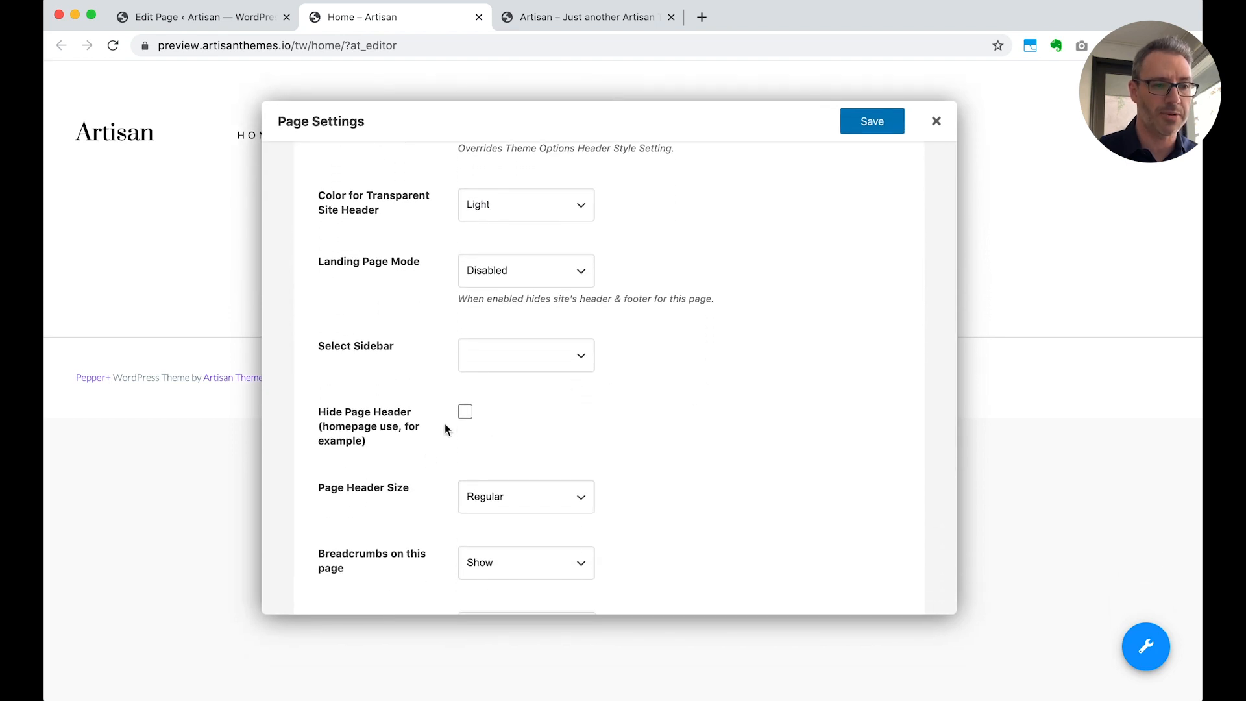
click(465, 412)
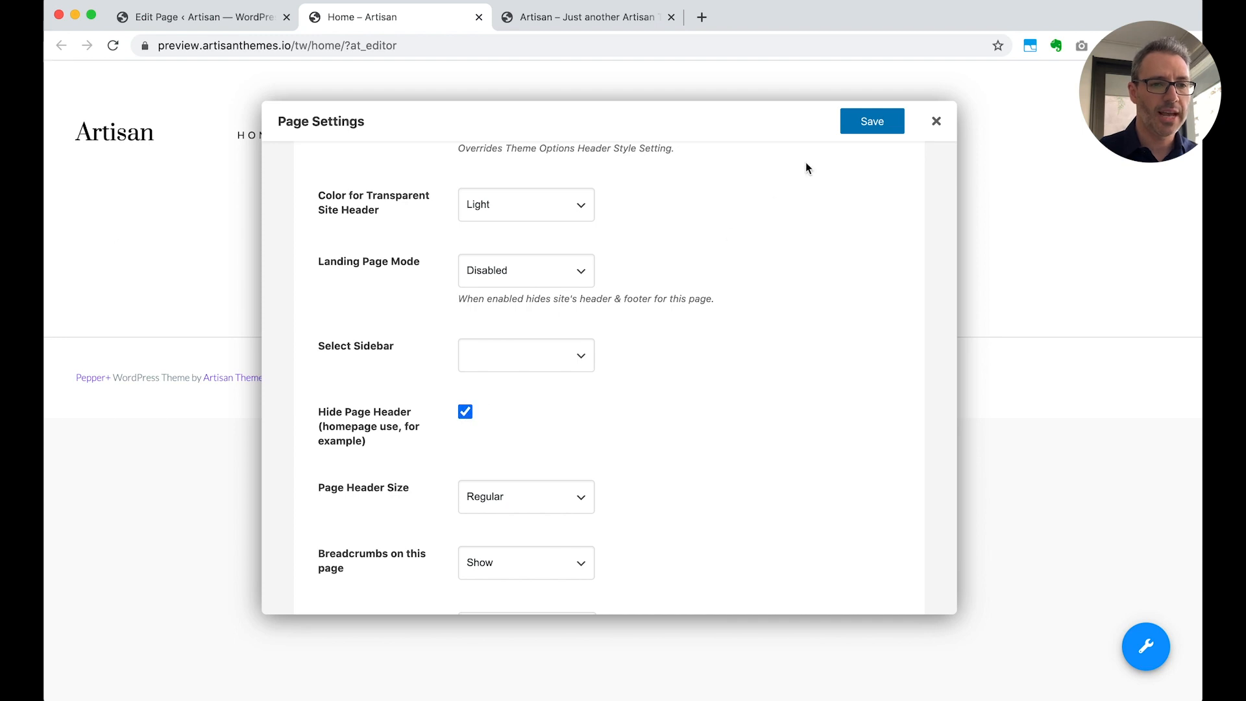
click(870, 125)
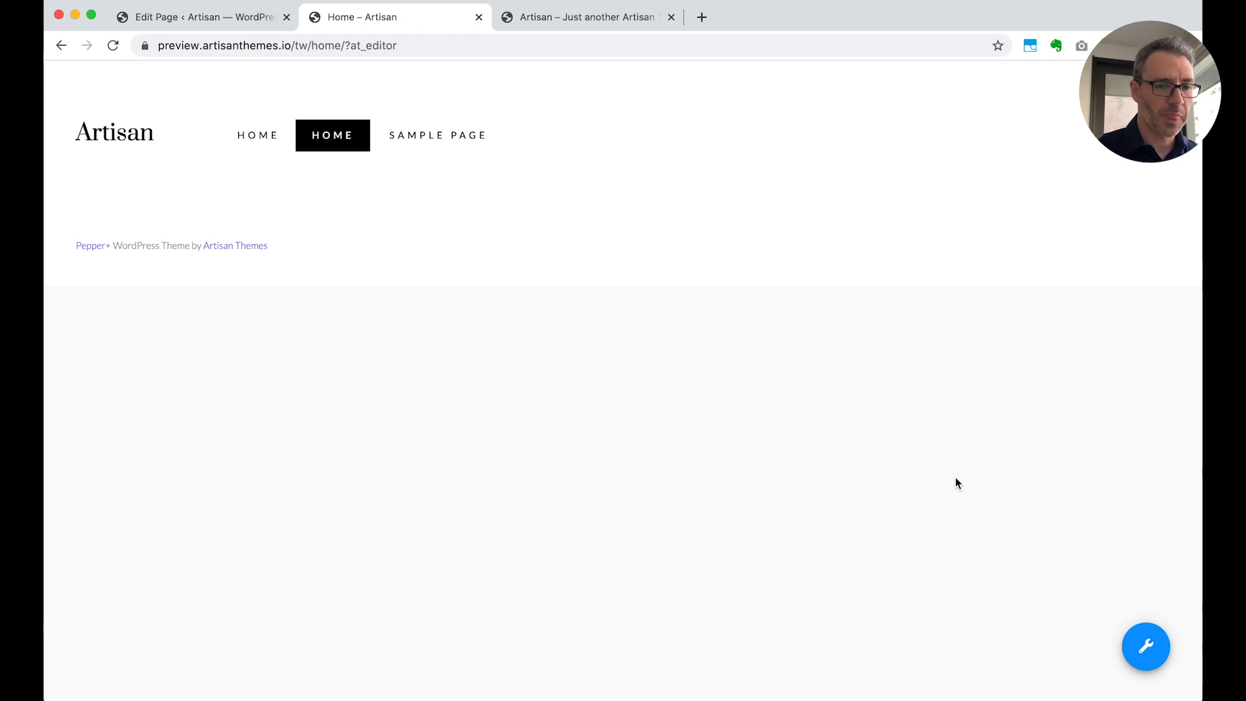
Start creating a new module on the Home page and look through the available module types
mouse_move(1143, 642)
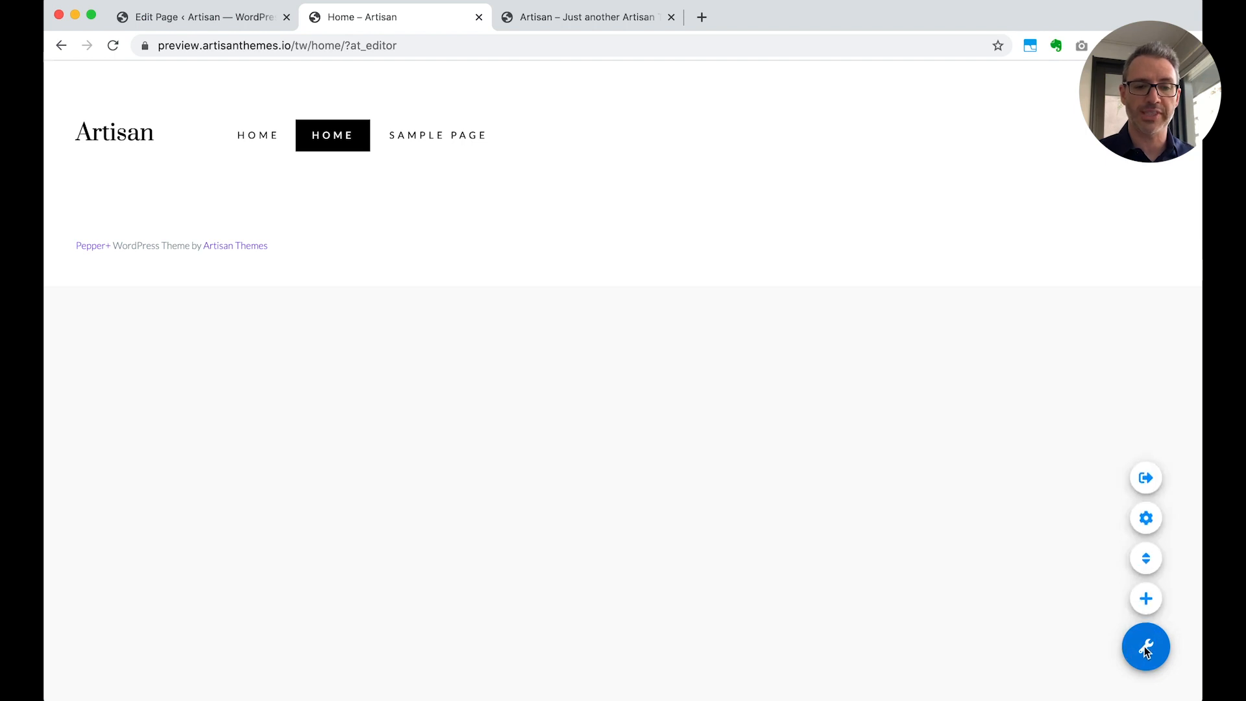
click(1145, 602)
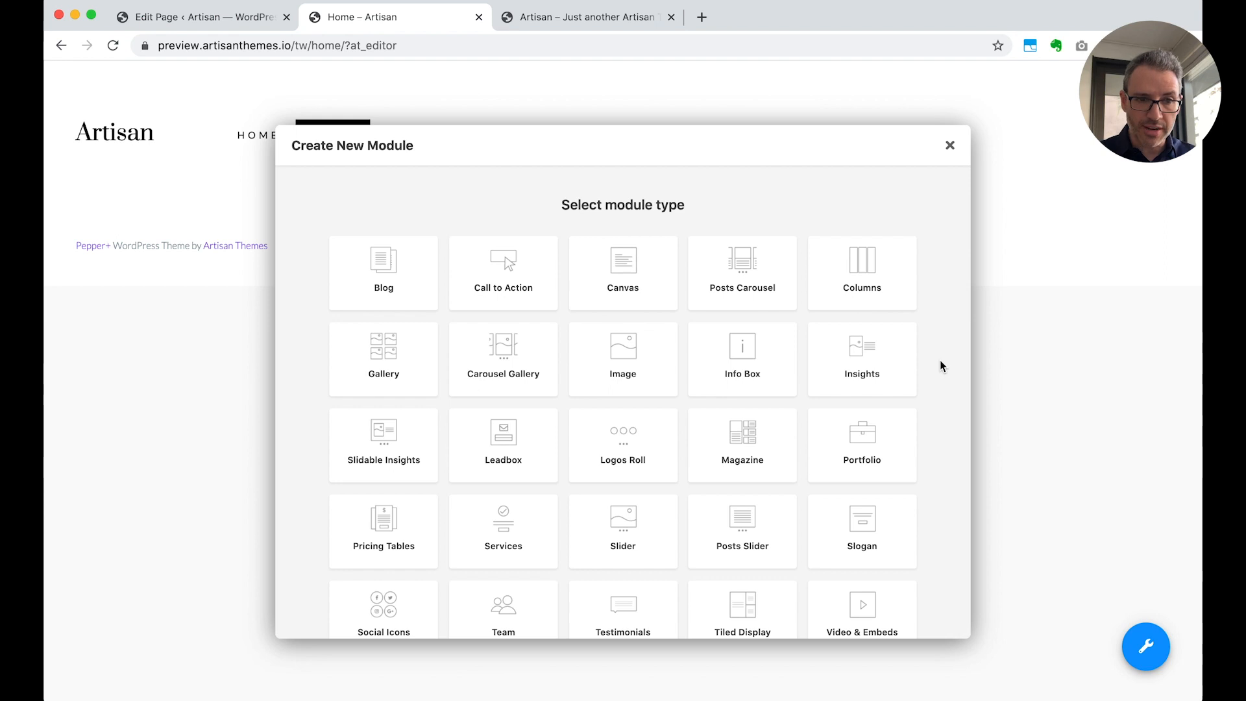
scroll(941, 362, down, 3)
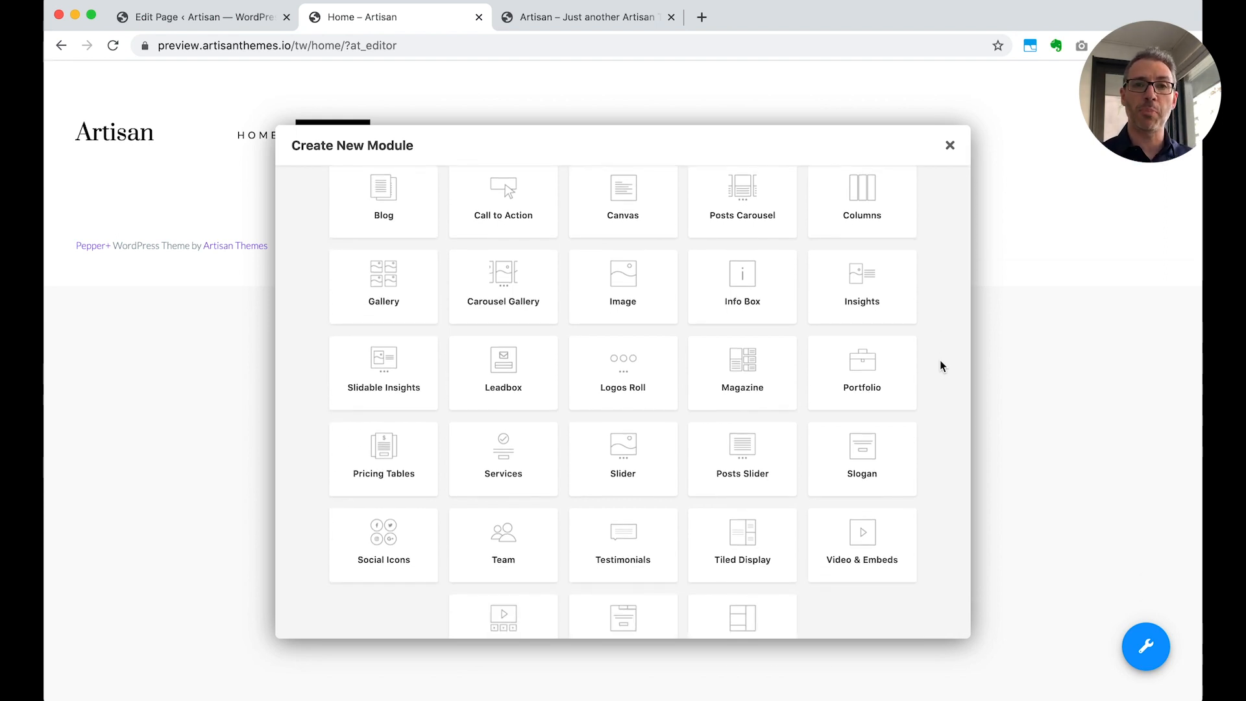
Load the Pepper+ demo site at preview.artisanthemes.io/pepperplus in a new tab and view its Services module example
click(715, 40)
click(702, 17)
text(previ)
key(Return)
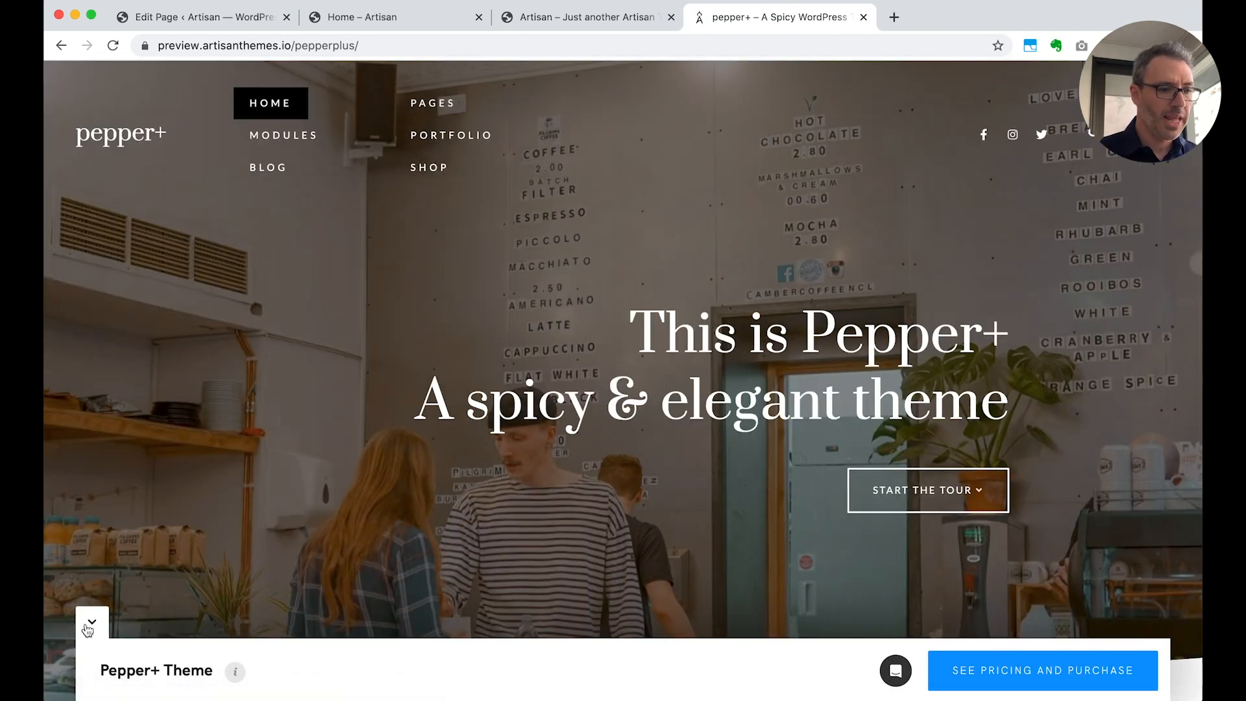
click(87, 627)
mouse_move(286, 138)
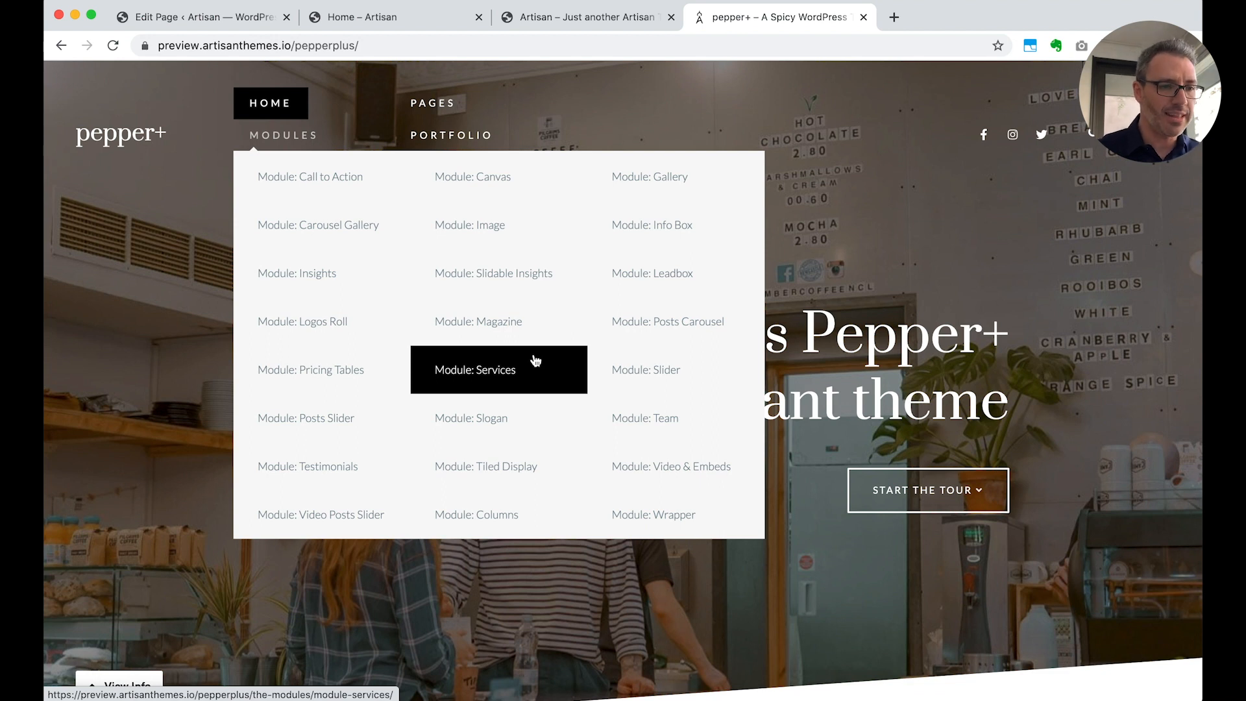
click(491, 380)
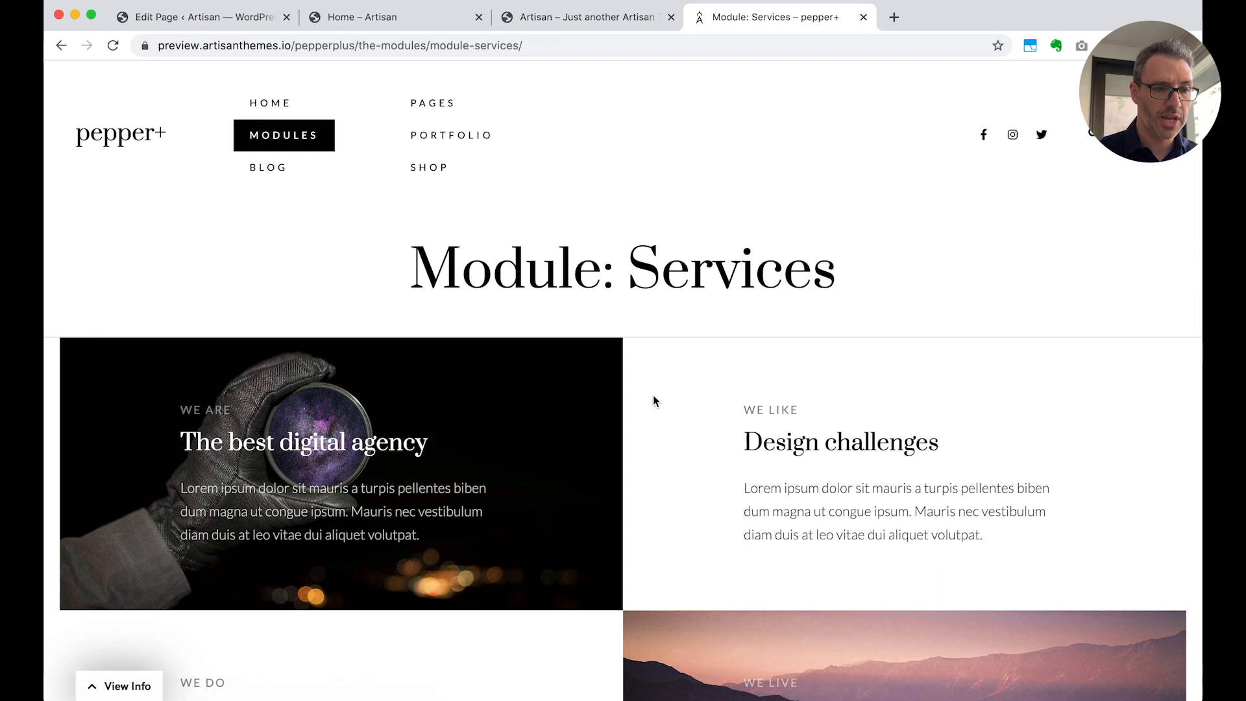
Examine the Services module layout examples on the Pepper+ demo page
scroll(721, 547, down, 2)
scroll(721, 546, down, 10)
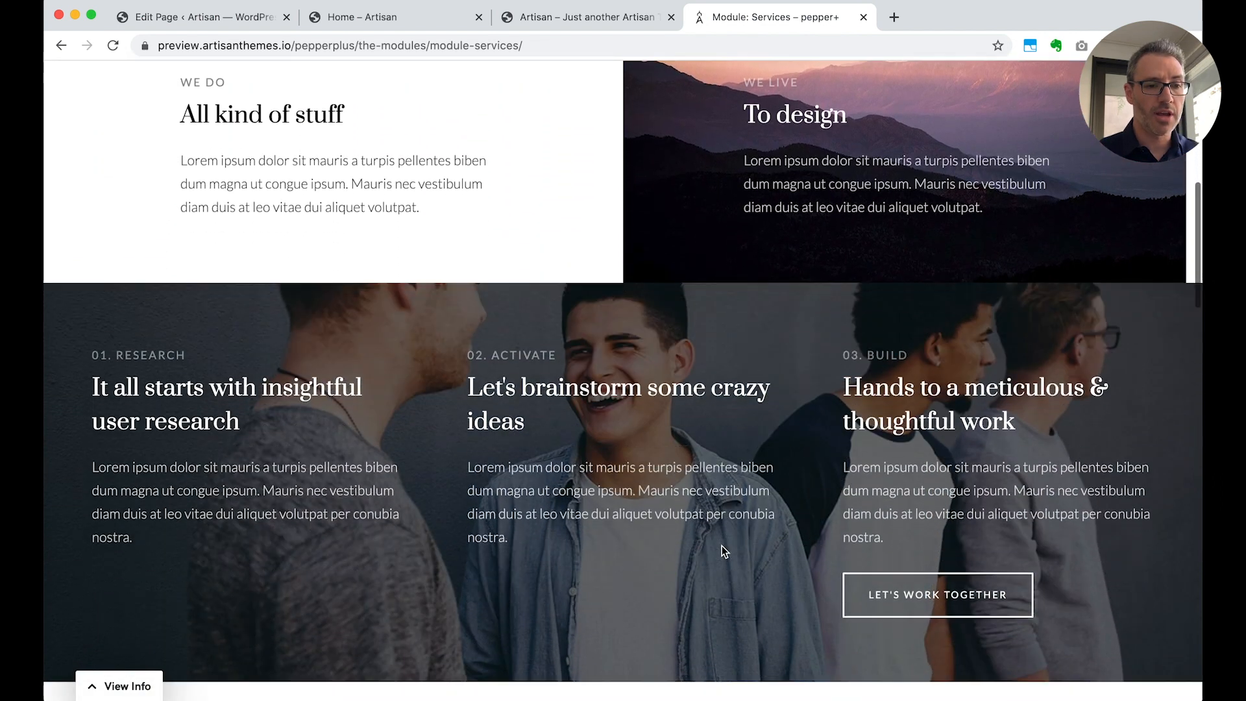
scroll(721, 547, down, 10)
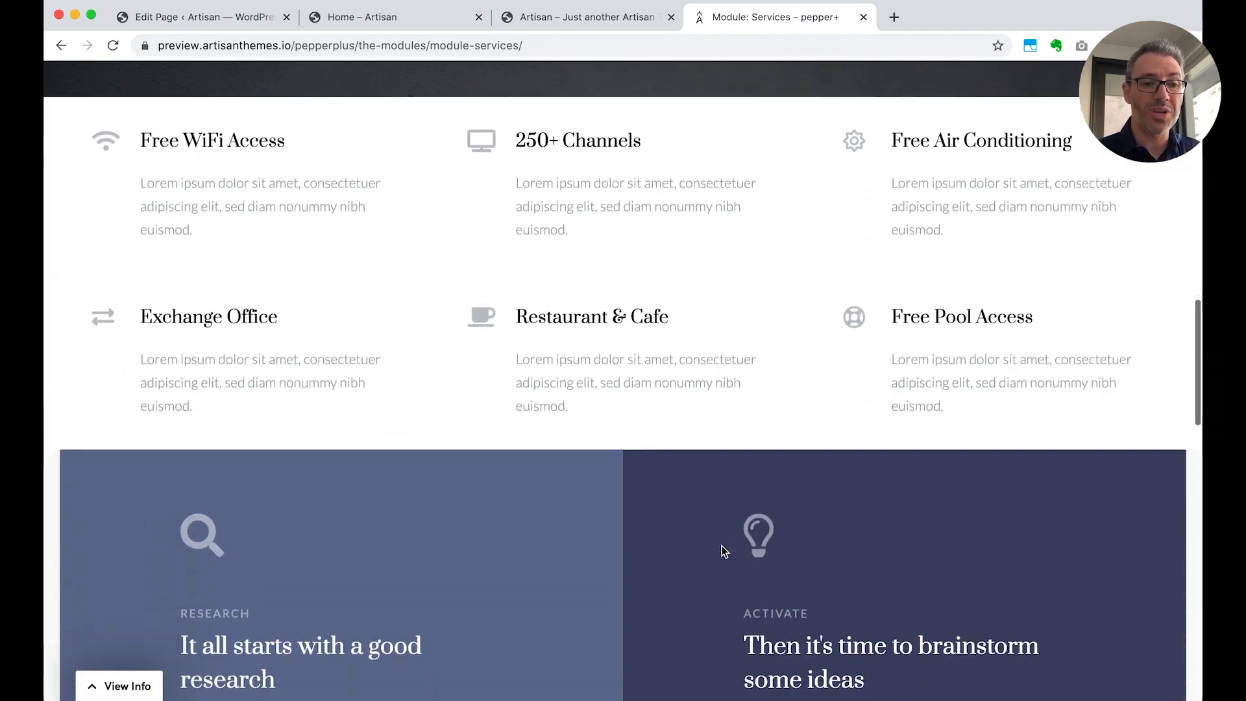
scroll(721, 551, down, 10)
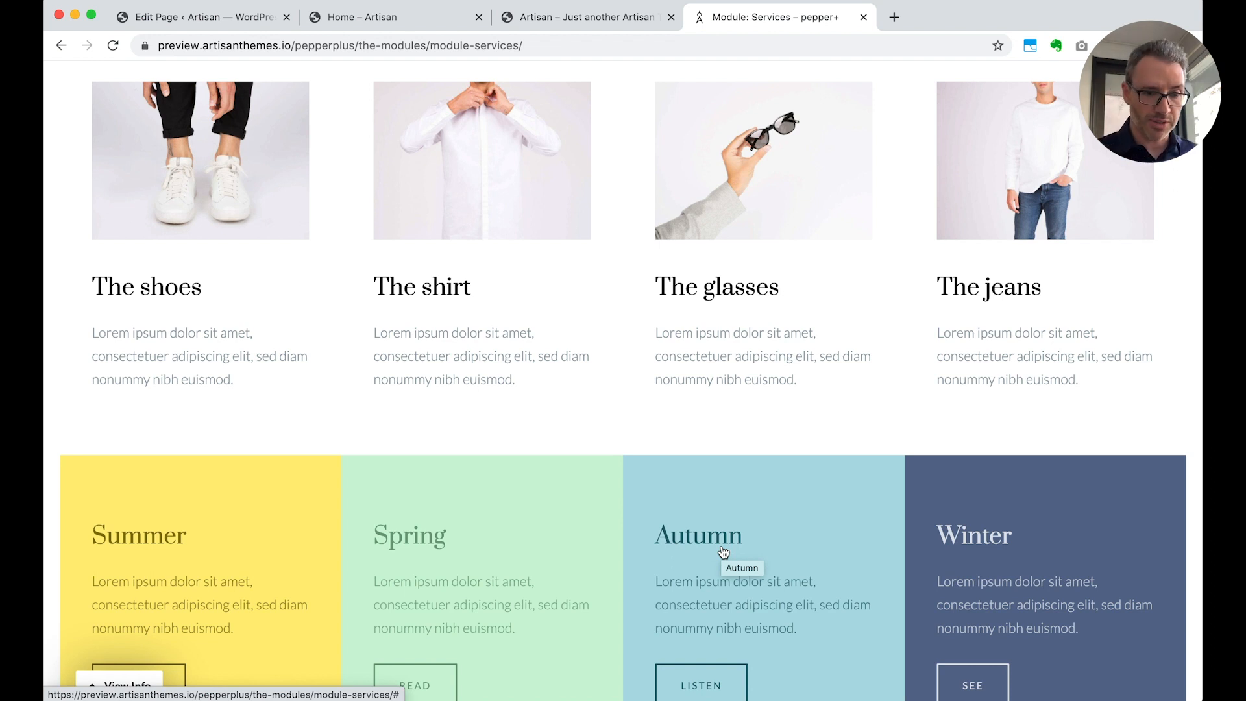
scroll(723, 551, down, 7)
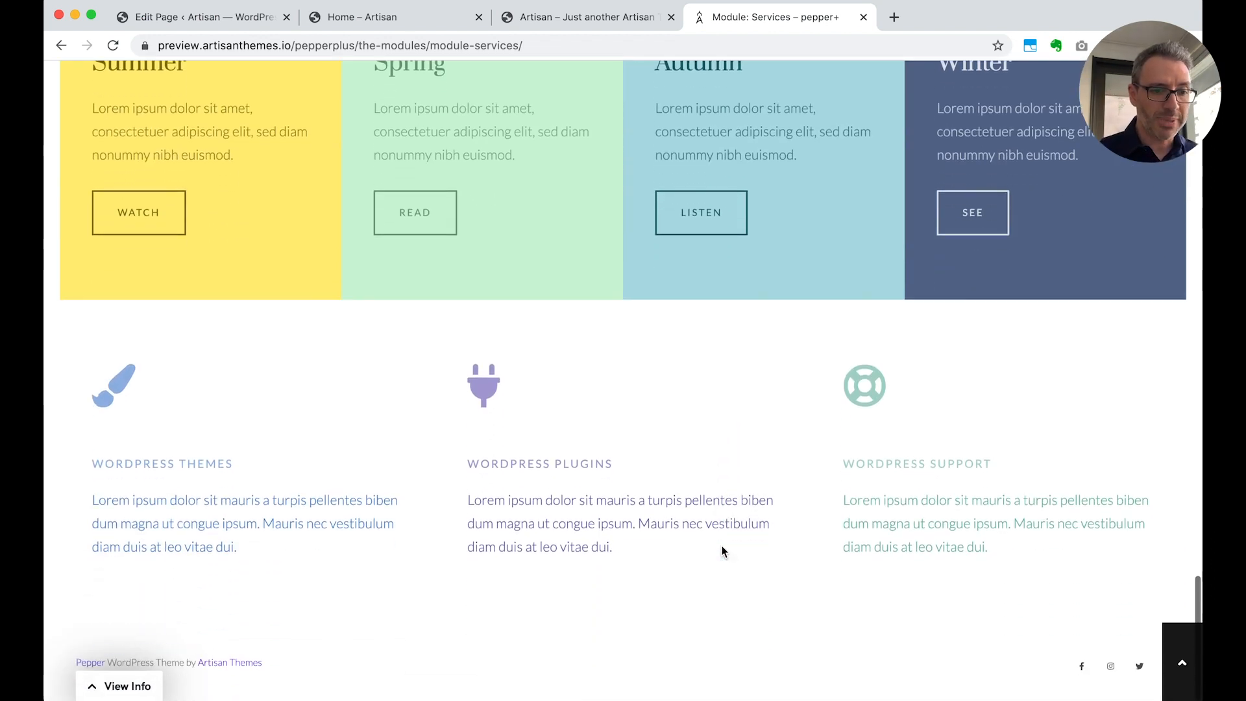
scroll(723, 551, up, 15)
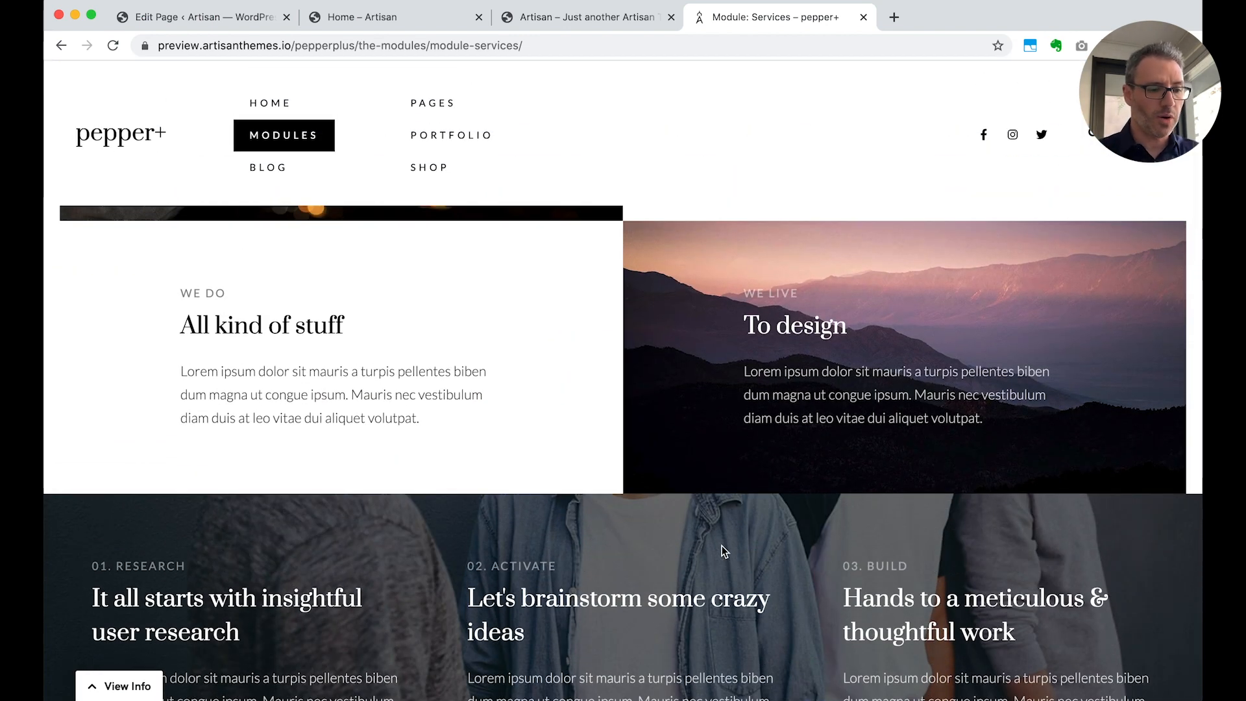
scroll(722, 546, up, 5)
scroll(721, 546, down, 1)
Close the demo site tab and choose Slogan as the type of the new Home page module
key(super+w)
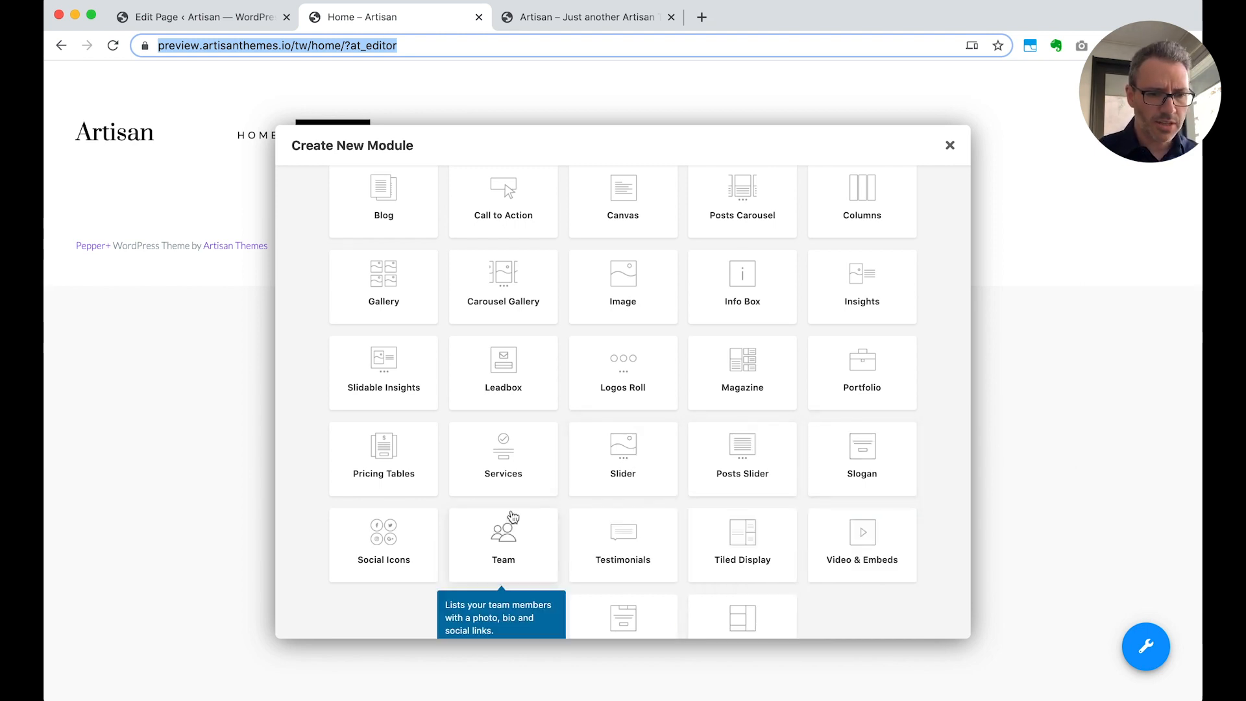
click(843, 472)
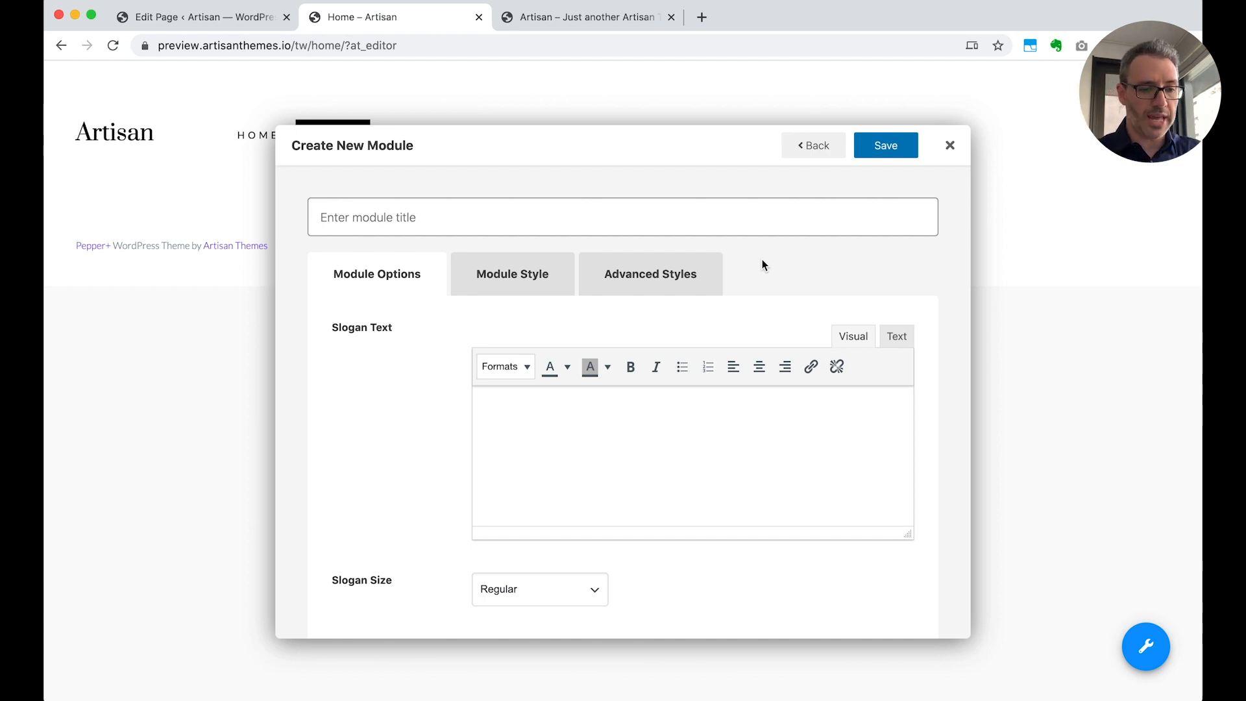
text(This)
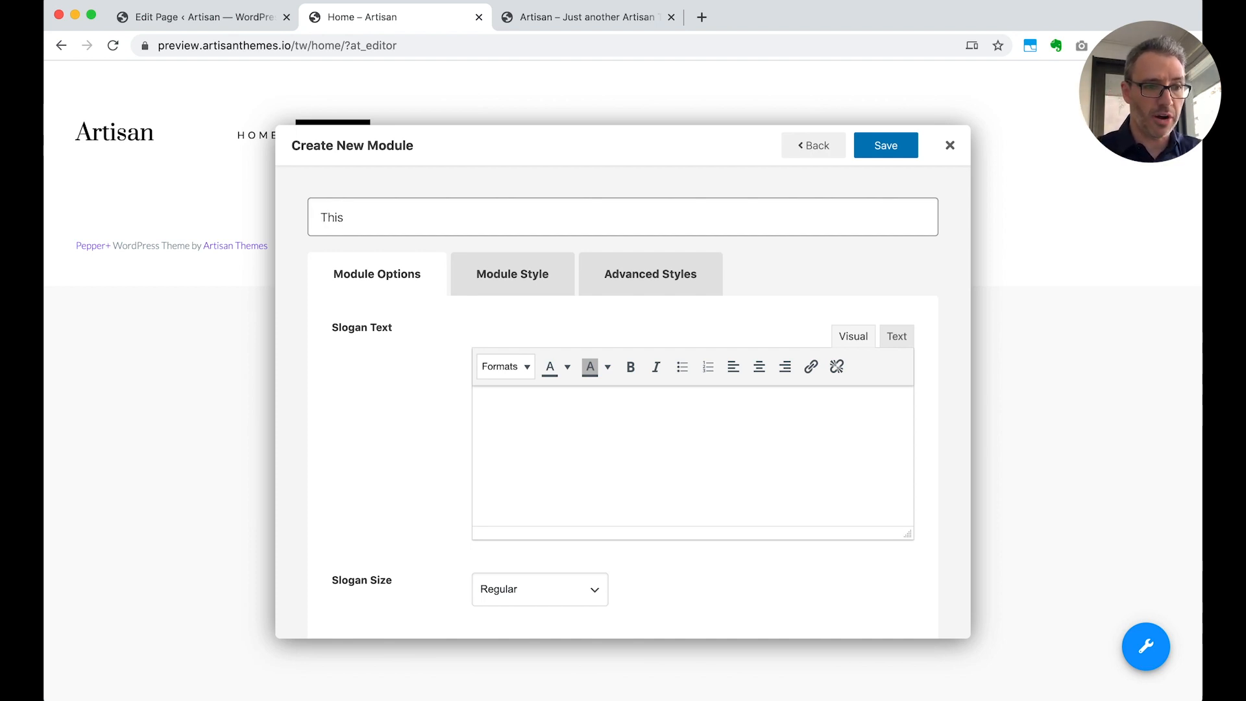
text( are our)
text(s)
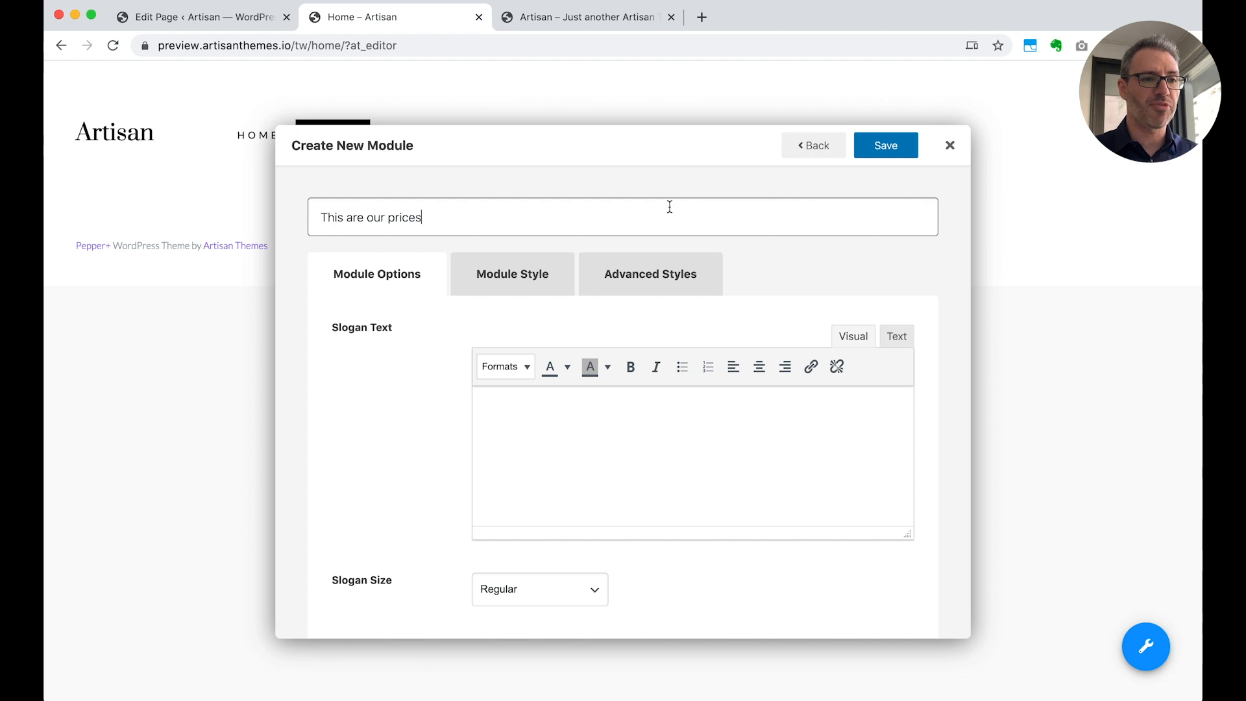
key(shift+alt+Right)
key(shift+alt+Right)
key(shift+alt+Right)
key(shift+alt+Right)
key(BackSpace)
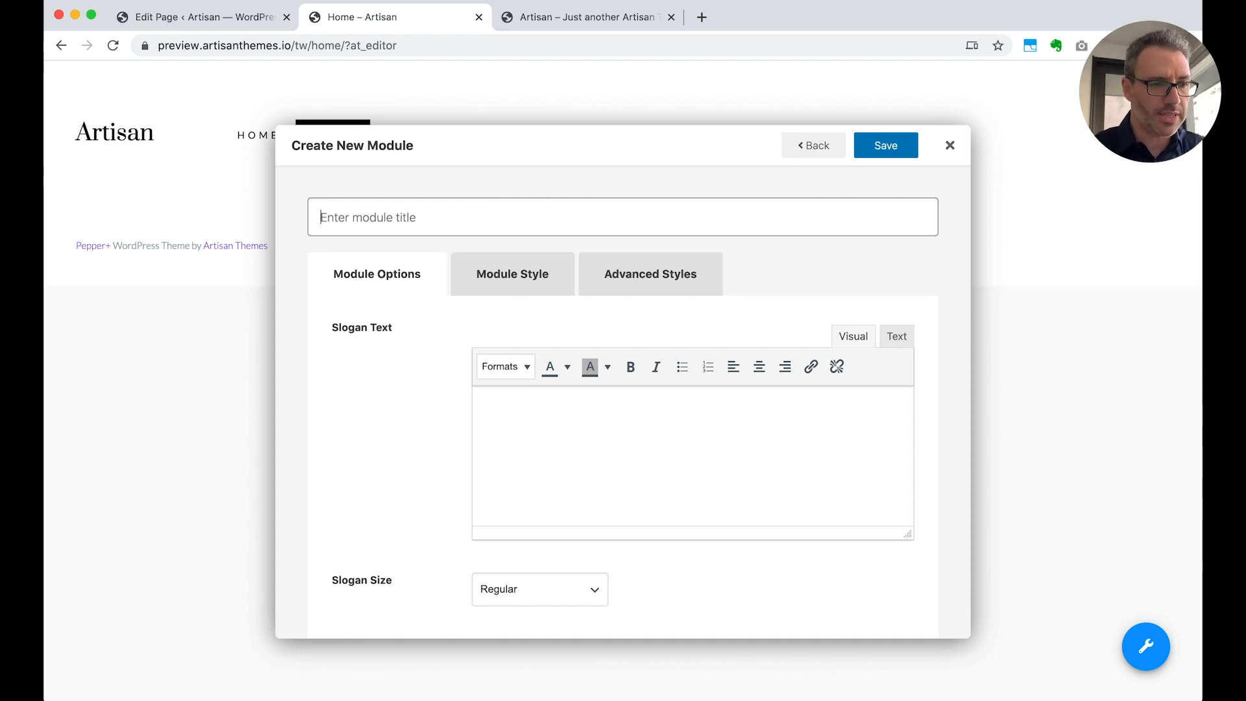
Title the module "Home - Slogan", enter a first-name introduction followed by "Welcome to my website!" as slogan text, and save it
text(Home - )
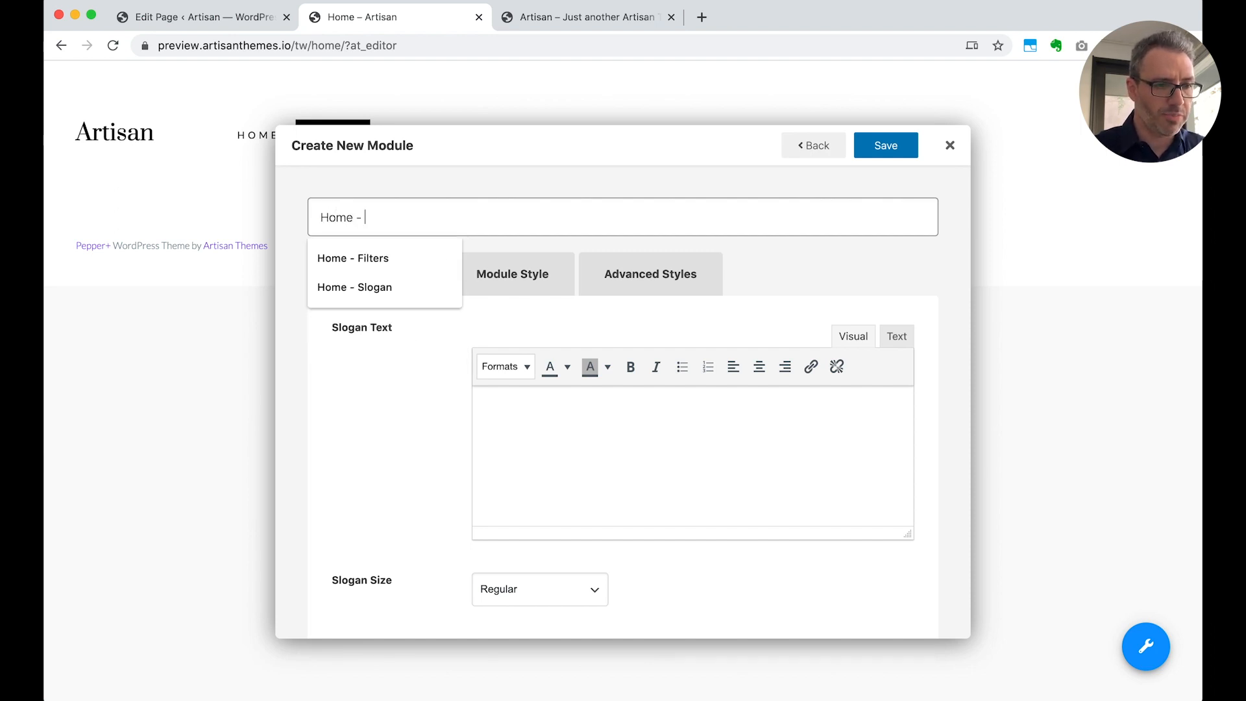
text(Slogan)
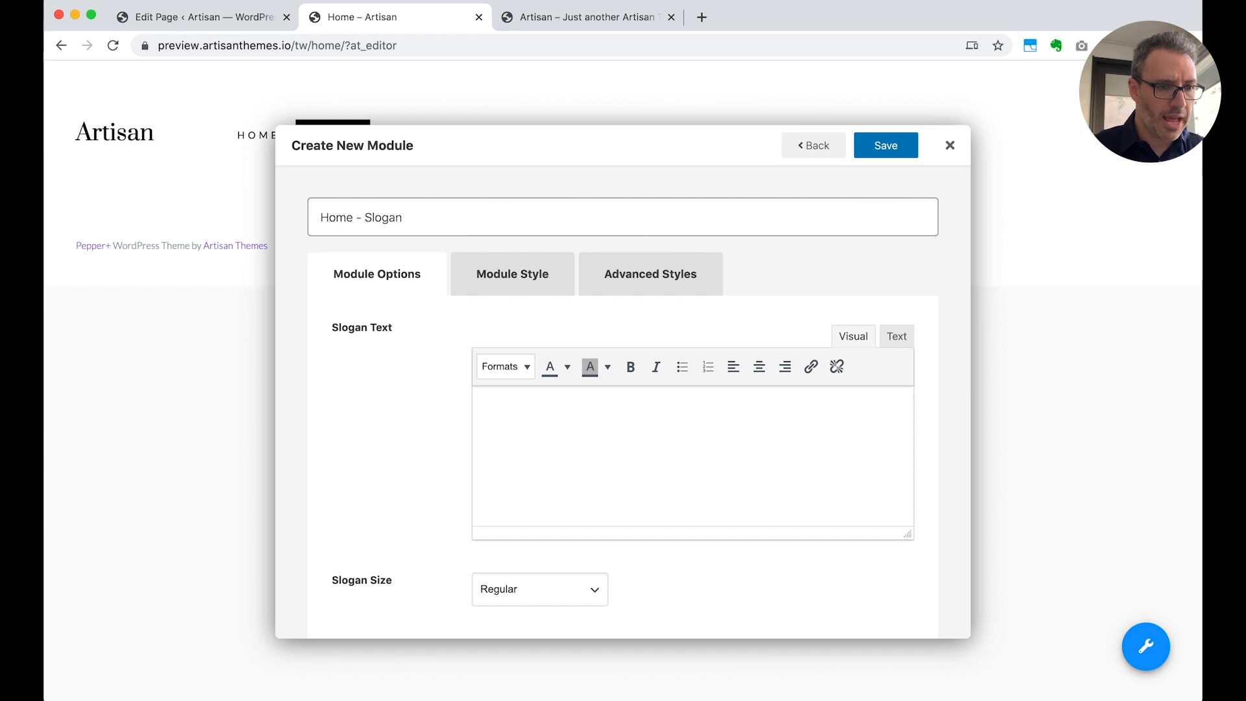
click(607, 425)
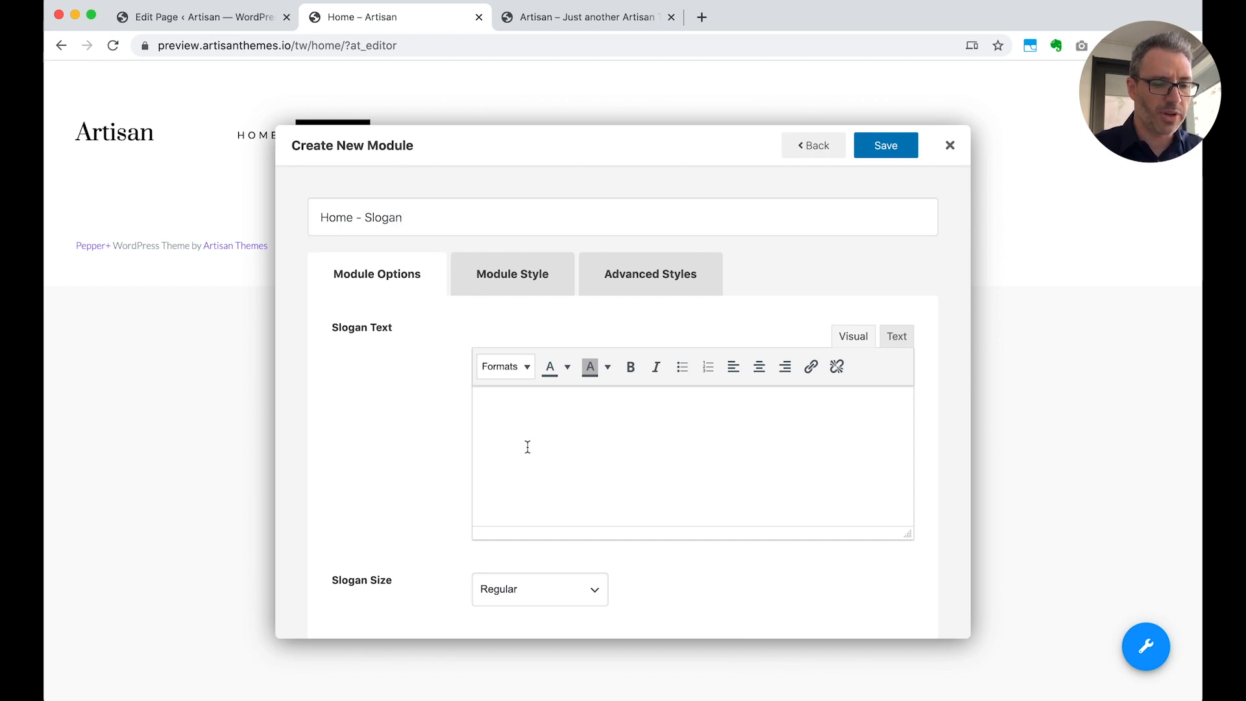
text(I'm Jav)
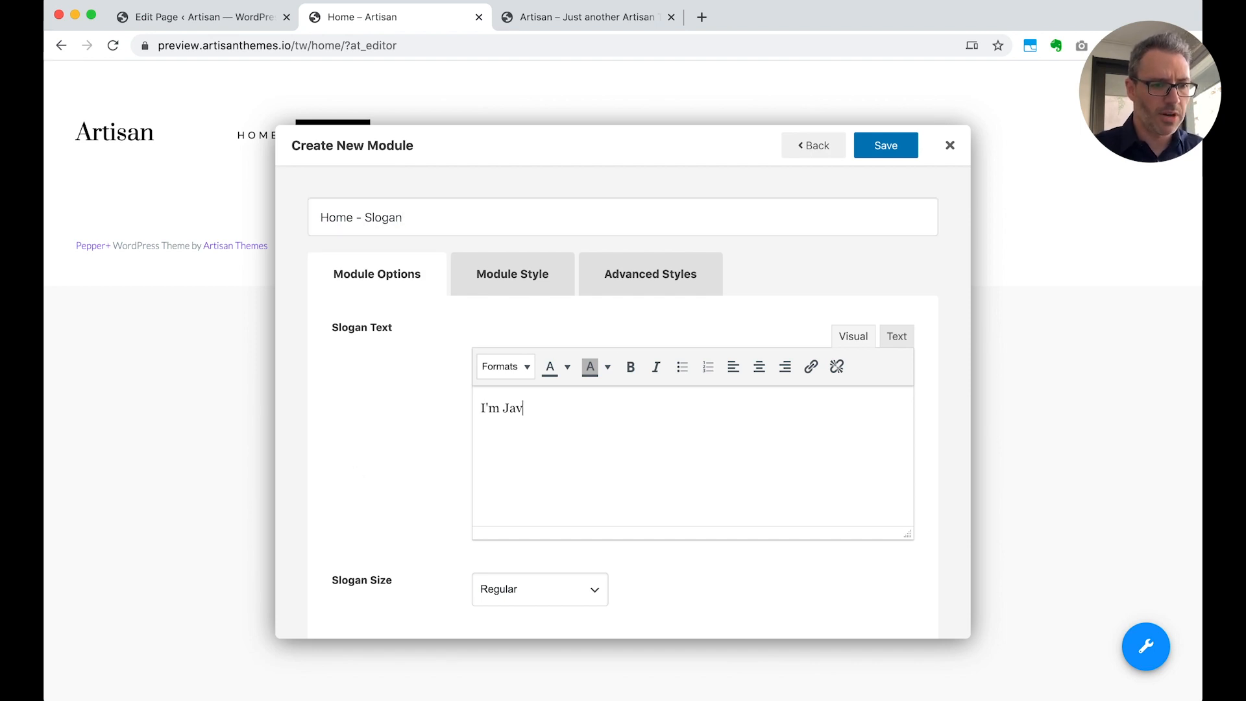
text(ier. Welcome to m)
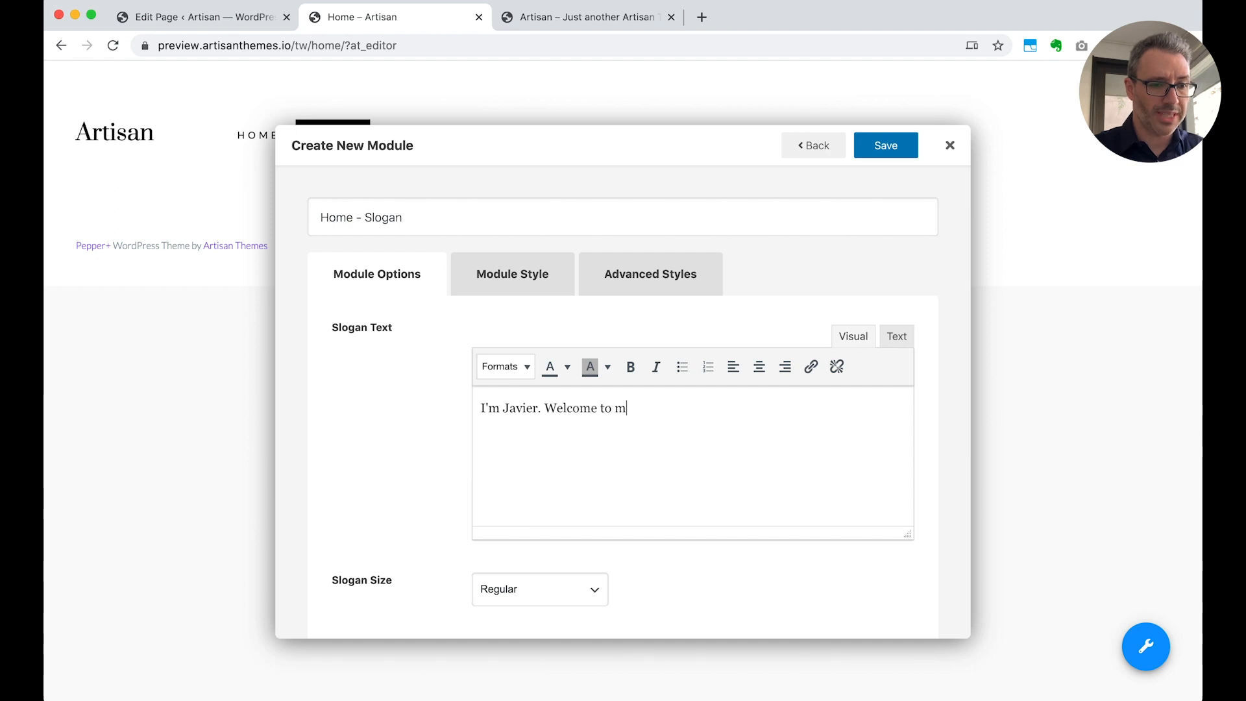
text(y website!)
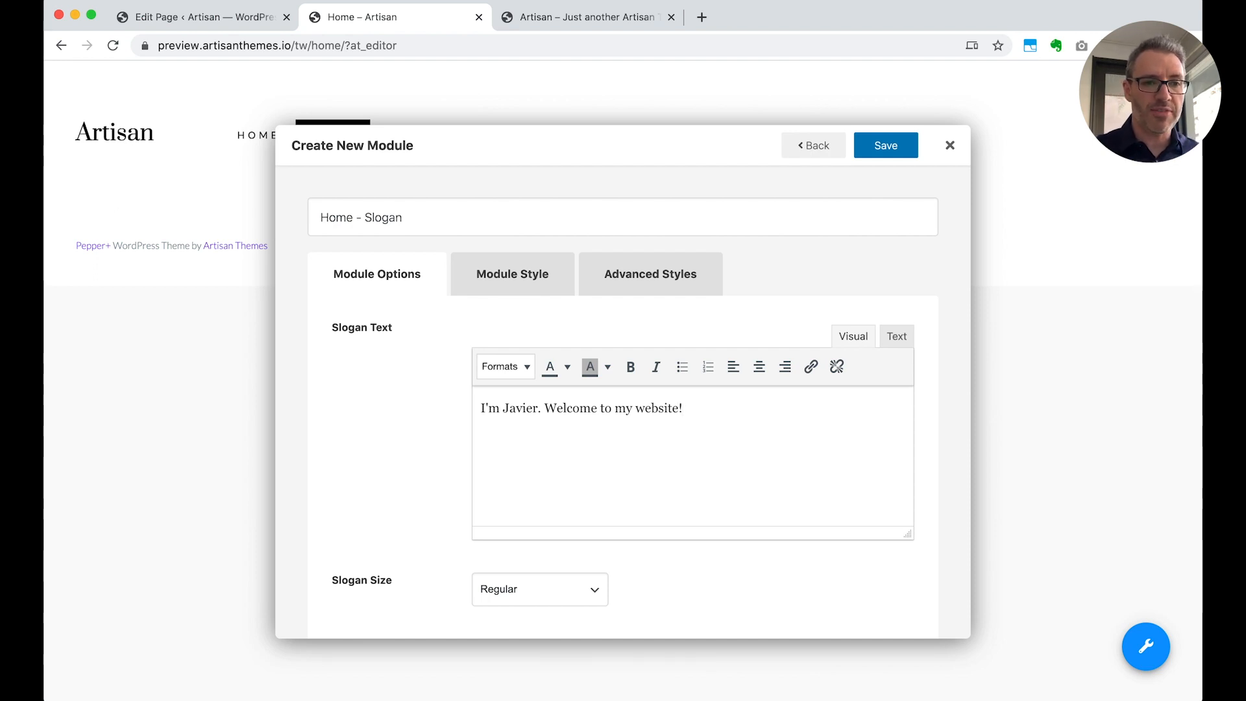
click(890, 149)
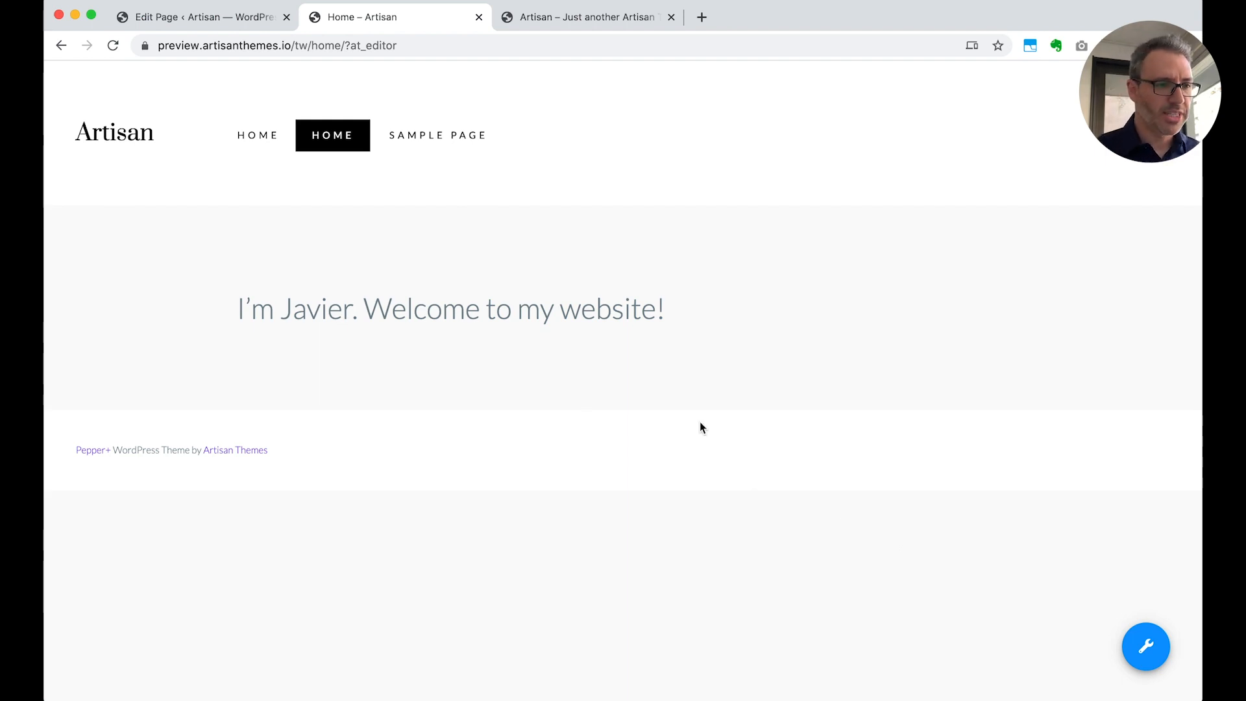
Open the Home page's slogan module for editing and set its Content Align to Center
mouse_move(474, 218)
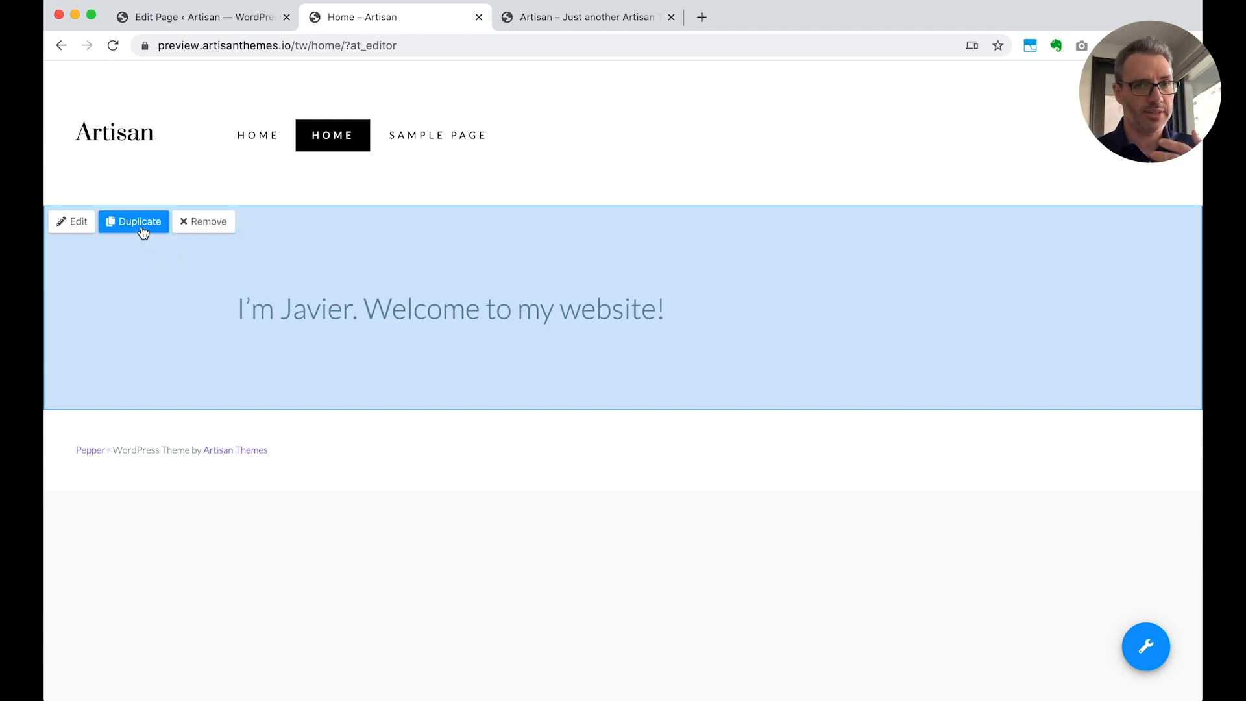
click(73, 227)
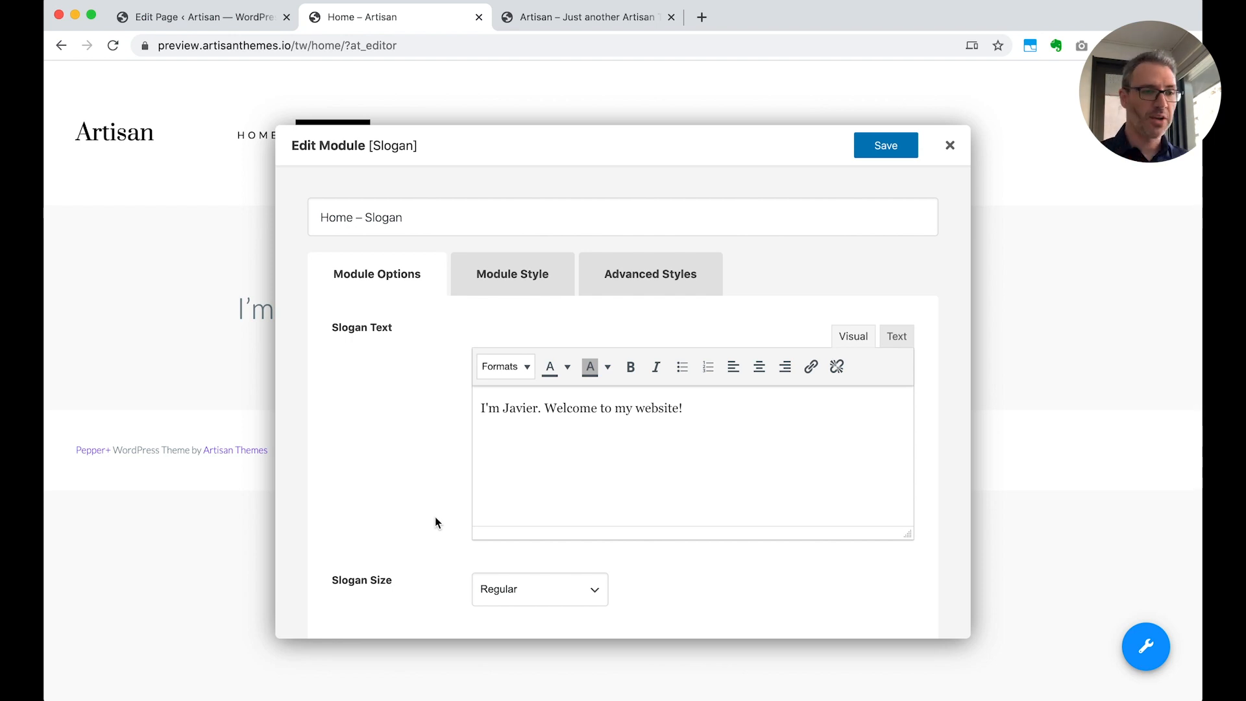
scroll(435, 517, down, 2)
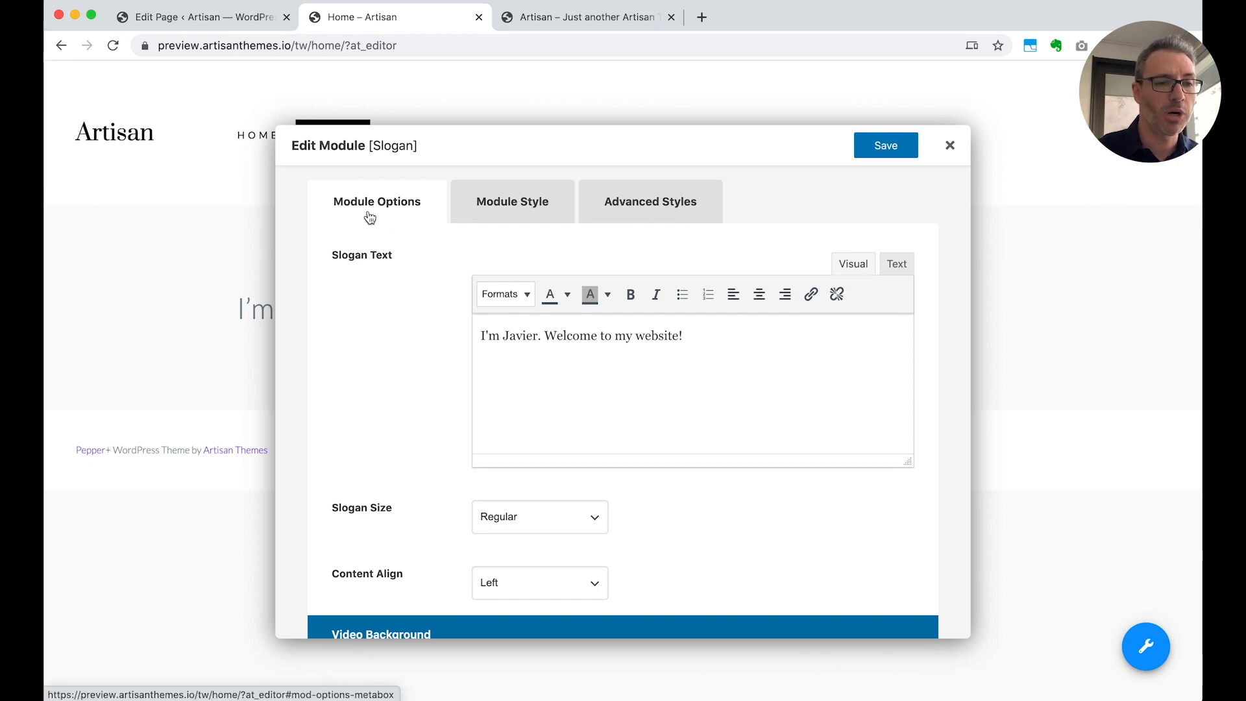
scroll(364, 352, down, 1)
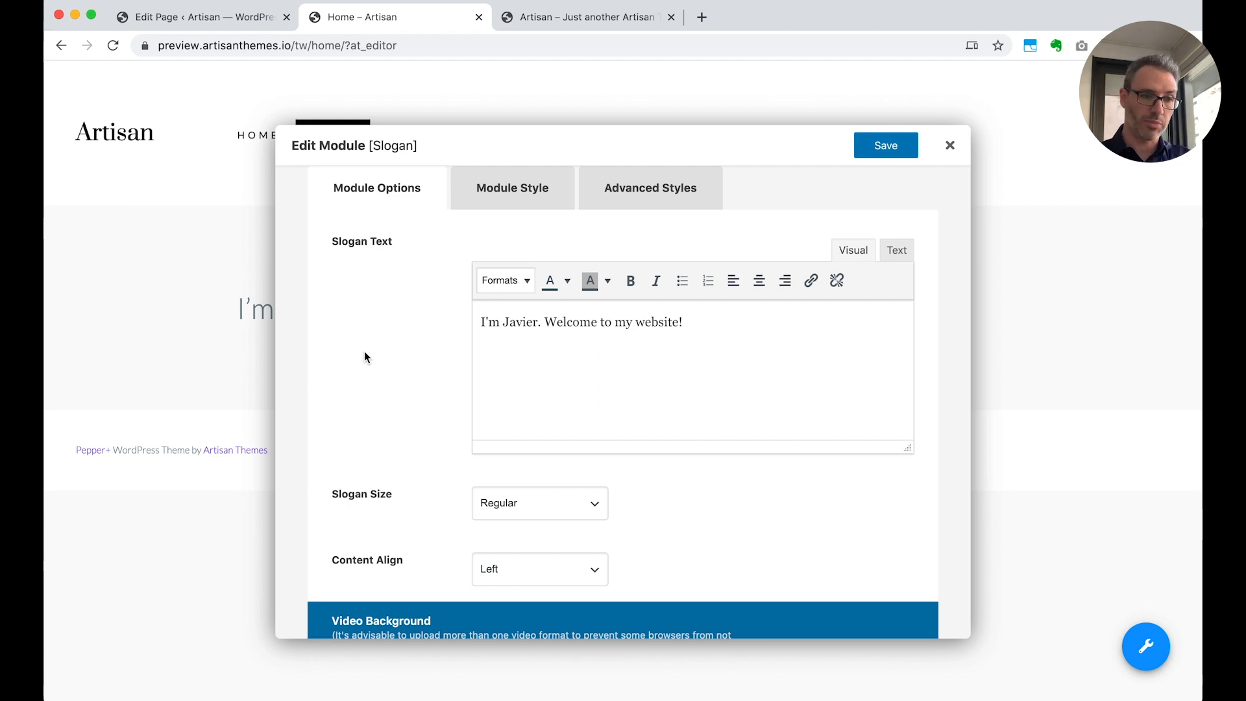
scroll(364, 351, down, 2)
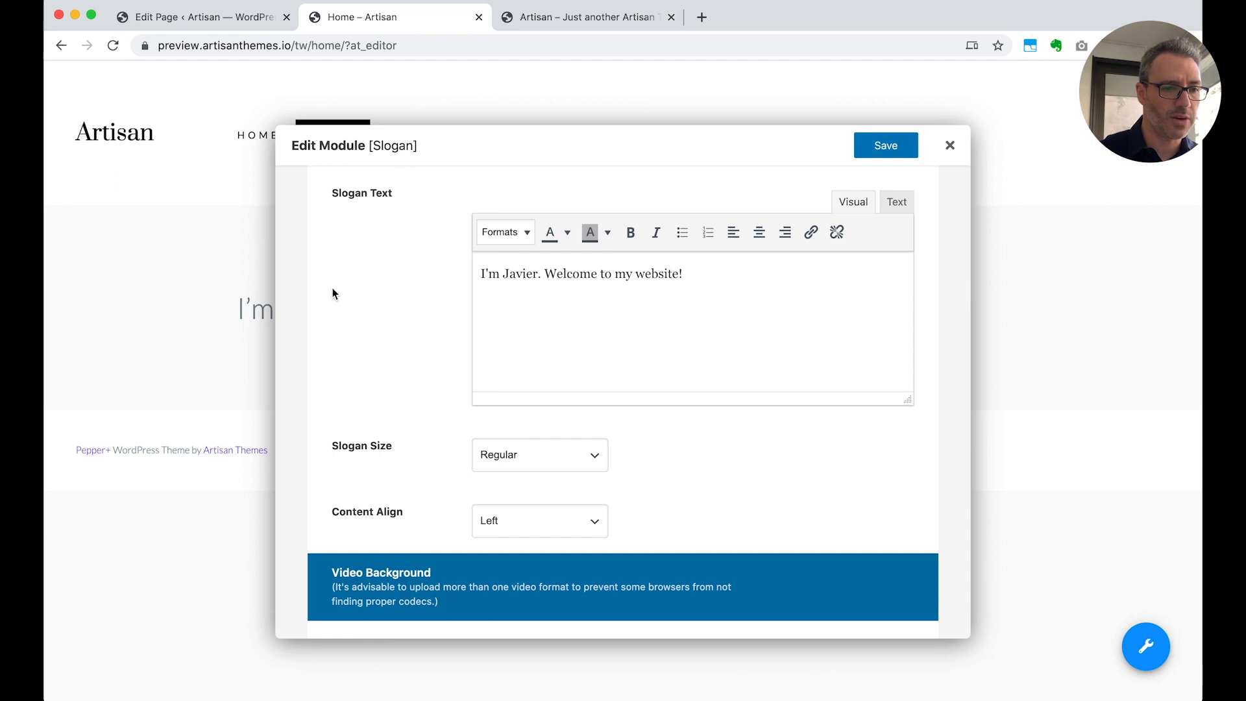
scroll(328, 369, down, 4)
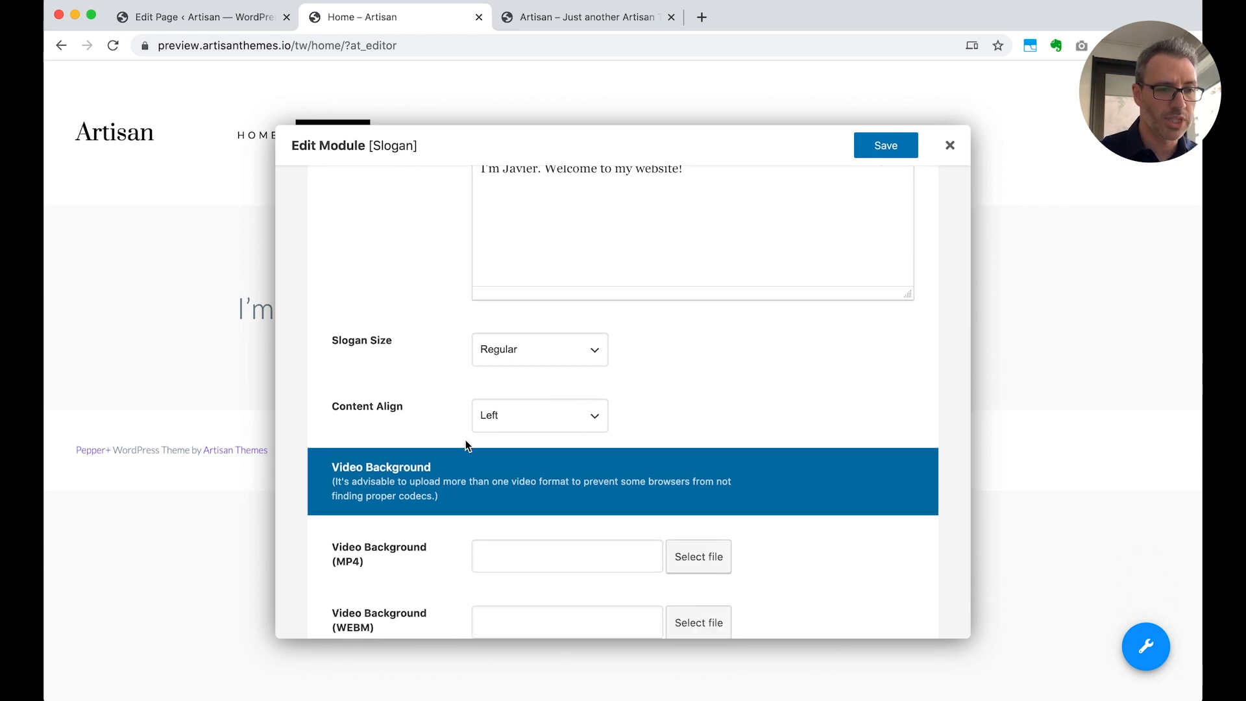
click(525, 425)
click(528, 446)
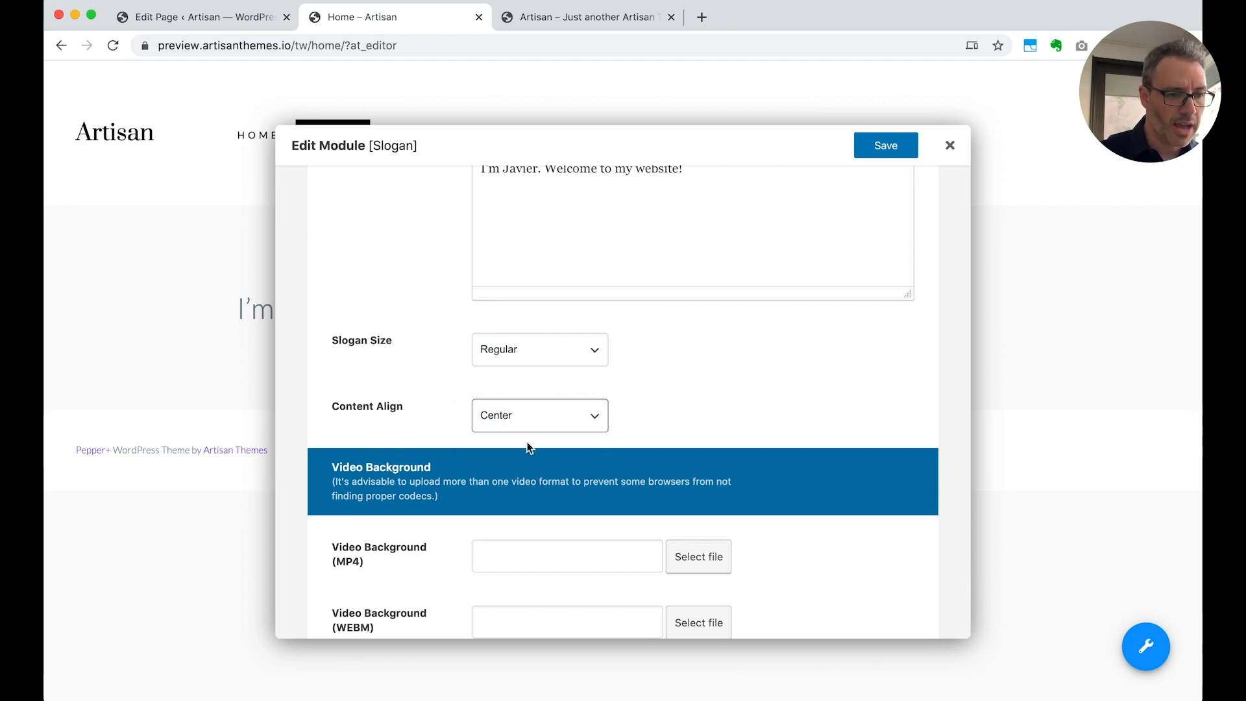
Review the slogan module's Slogan Size, Video Background and button property options
scroll(671, 408, down, 4)
scroll(672, 409, up, 1)
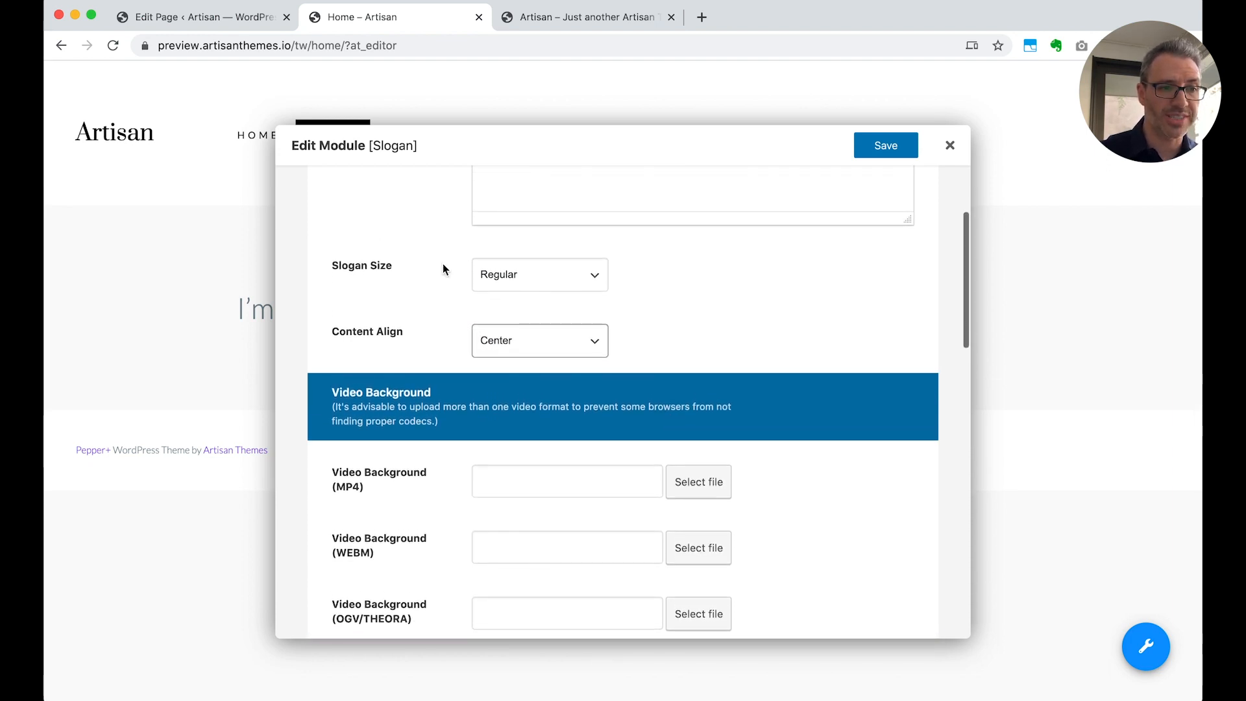
click(528, 274)
click(646, 284)
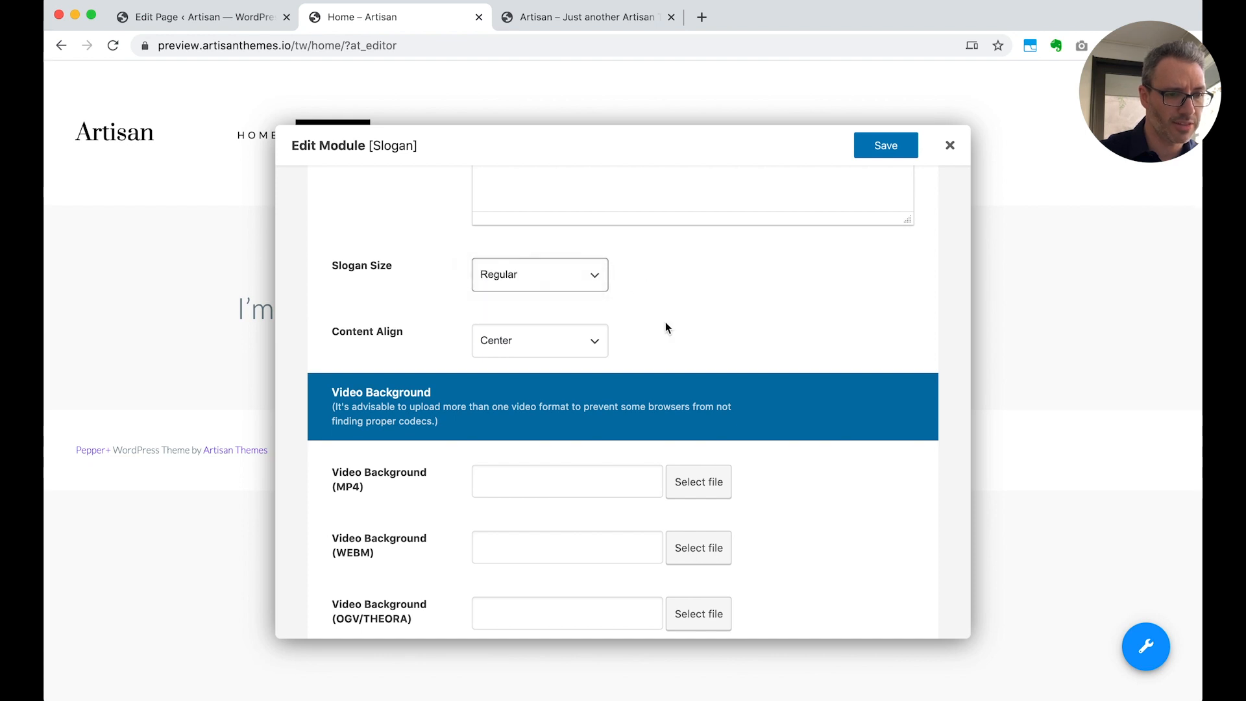
scroll(707, 381, down, 5)
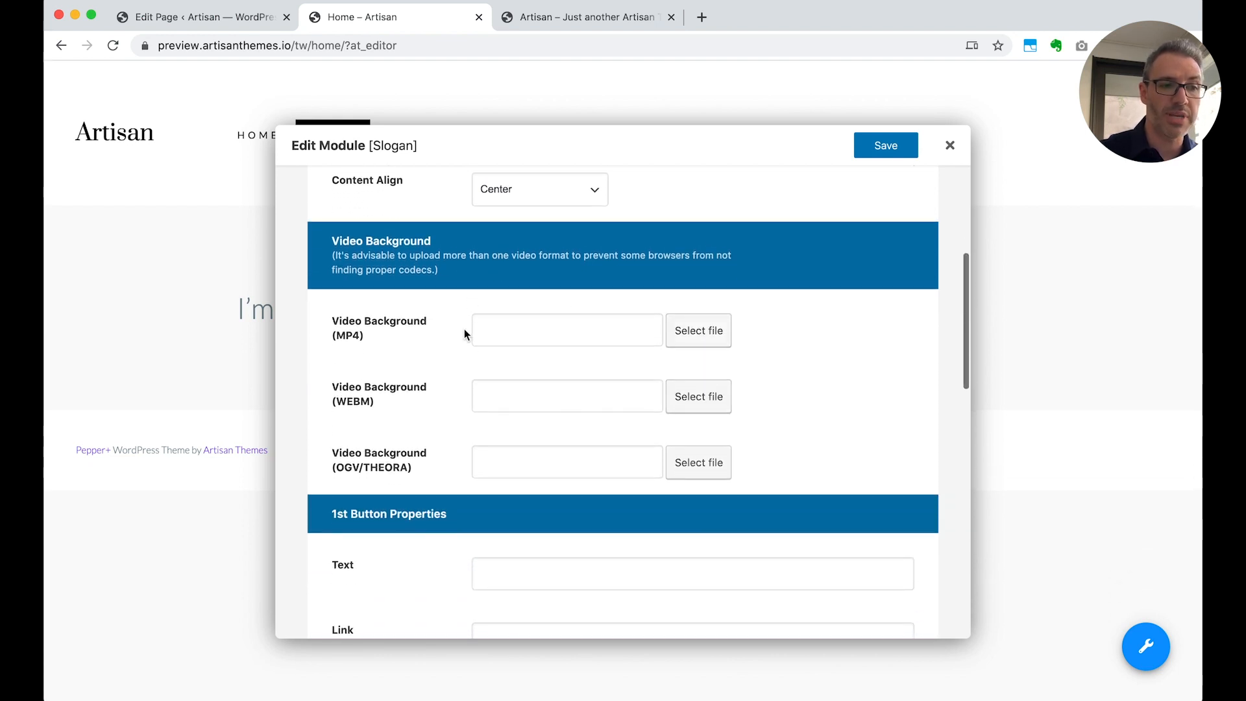
scroll(372, 301, down, 10)
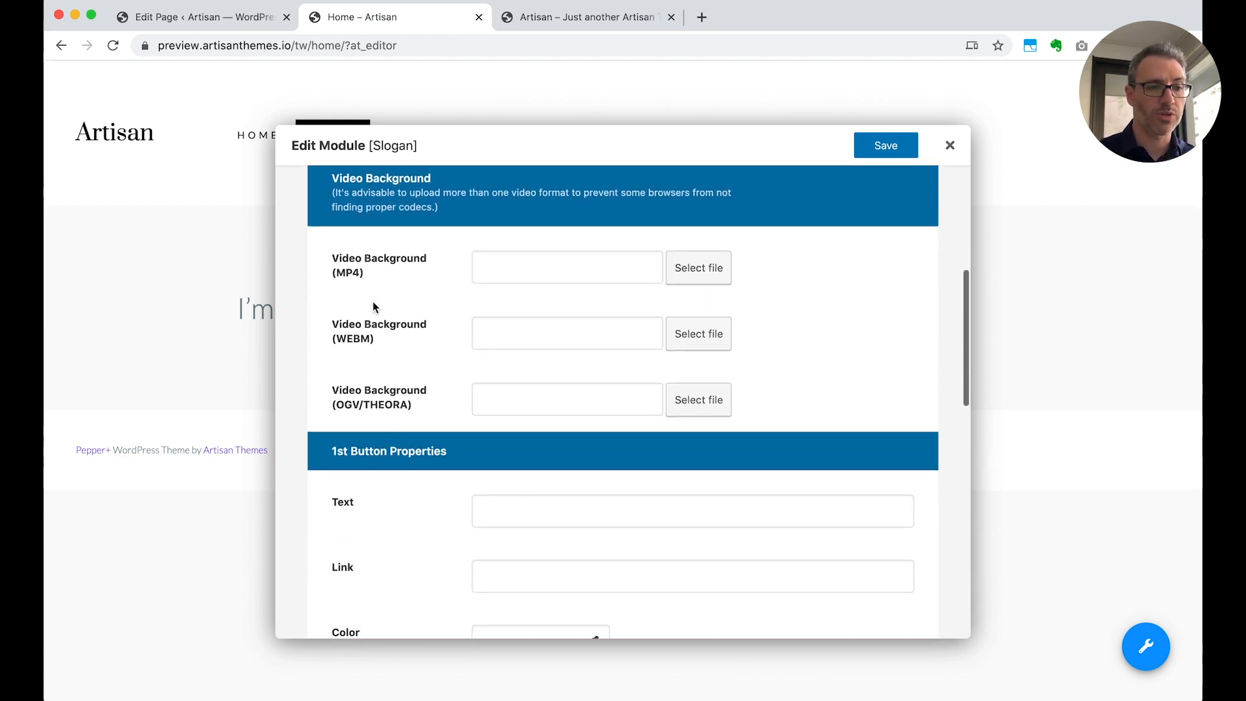
scroll(386, 409, down, 20)
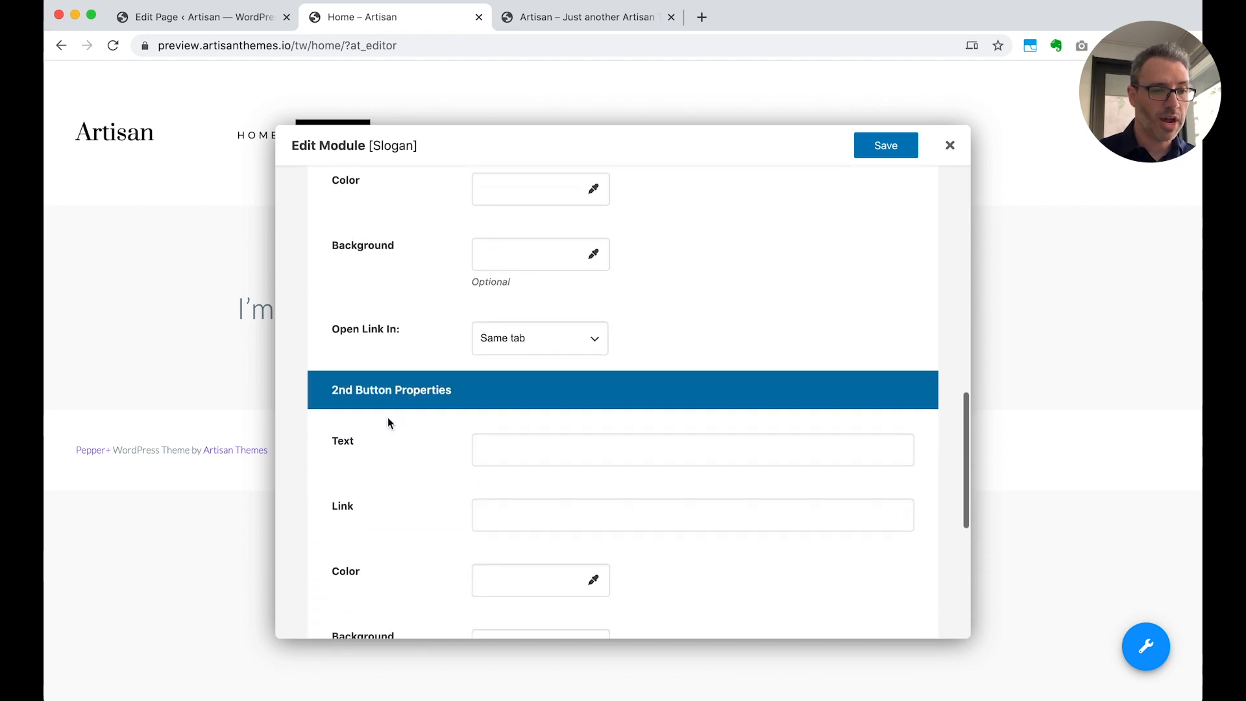
scroll(388, 420, up, 20)
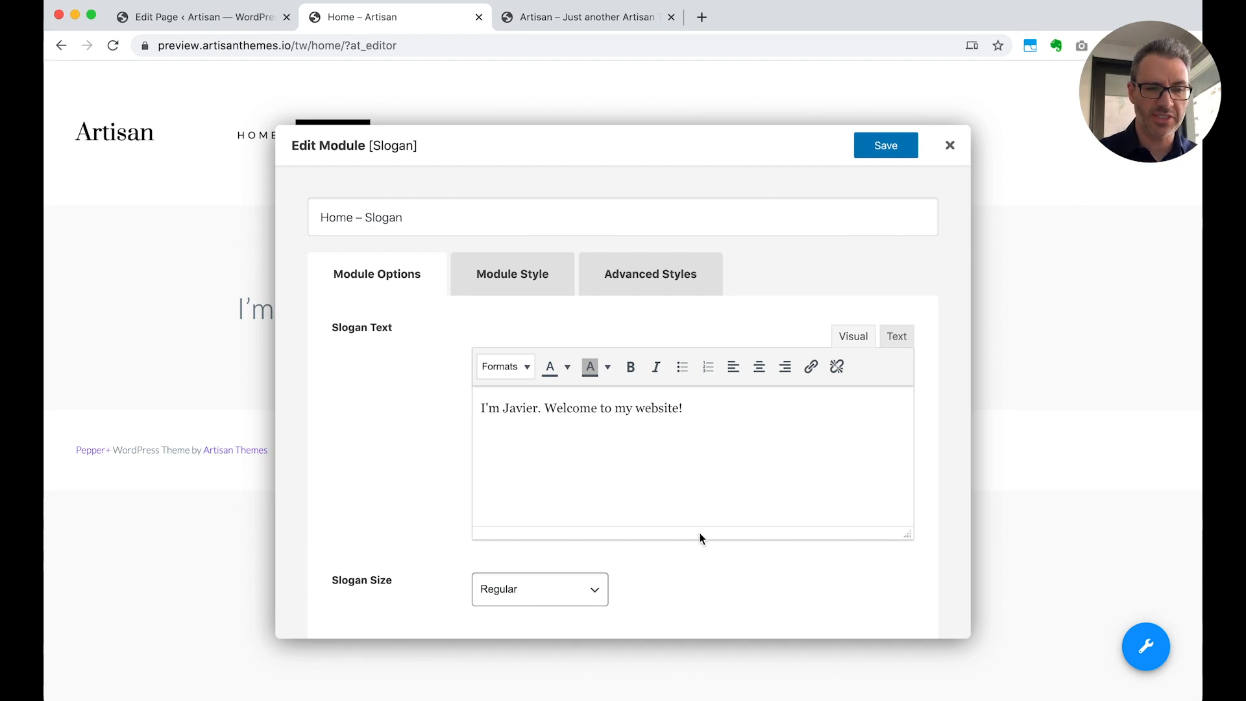
Format the whole slogan text as Heading 2 and save the module
scroll(699, 534, down, 1)
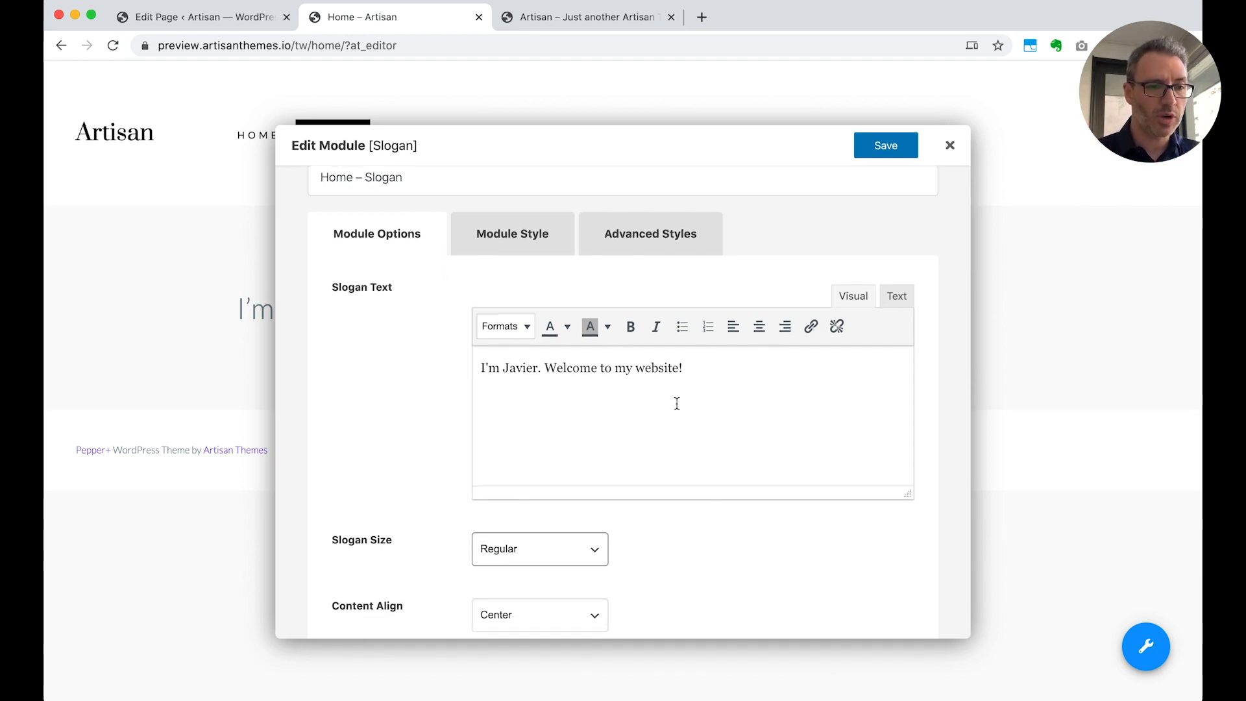
triple_click(652, 368)
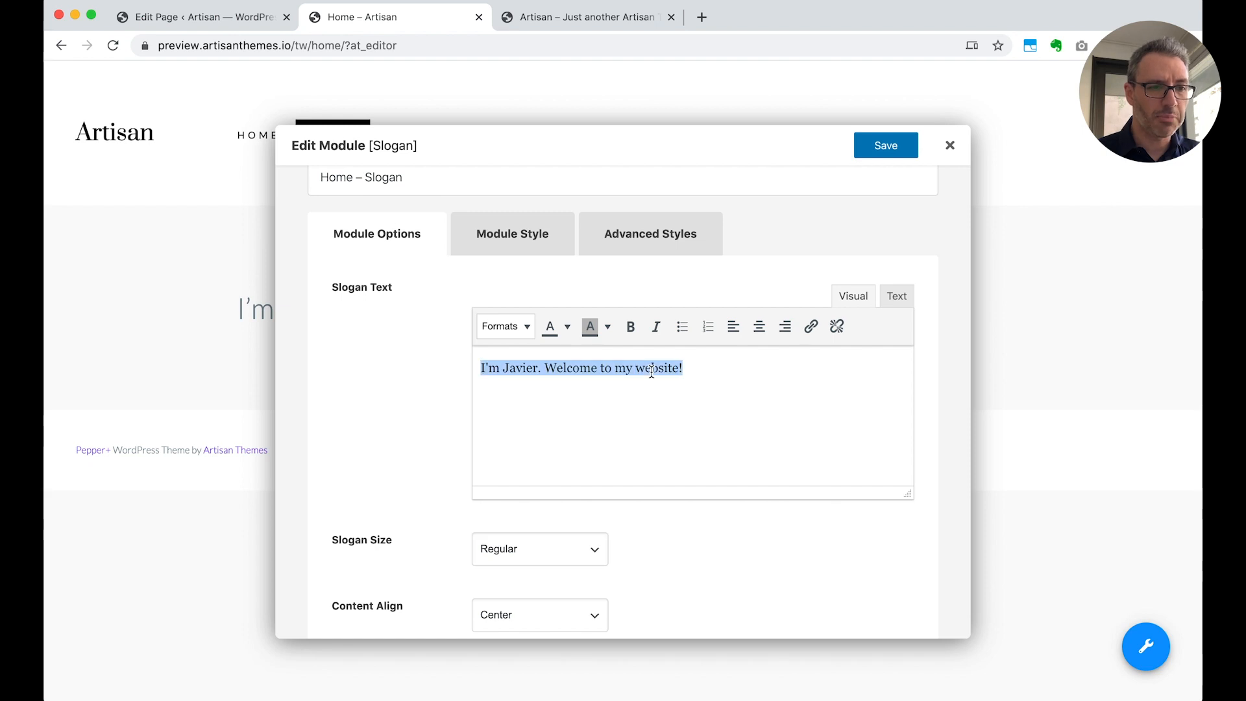
click(526, 326)
mouse_move(519, 355)
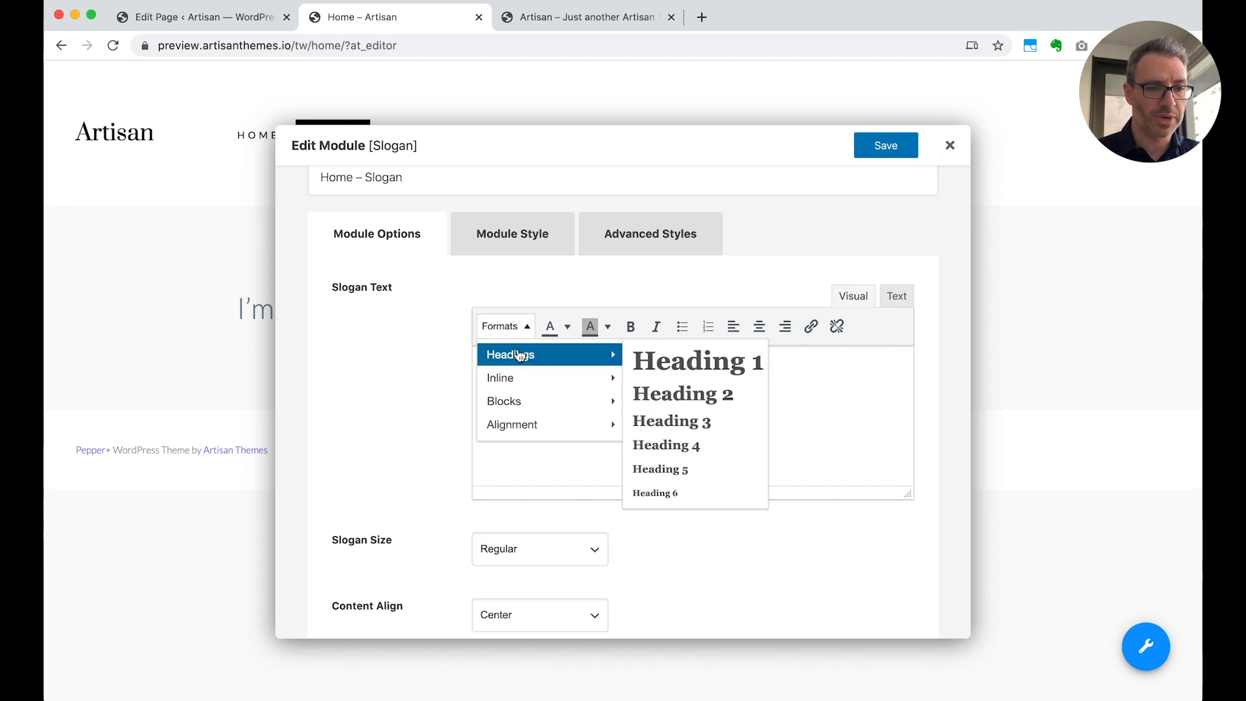
click(682, 398)
click(687, 409)
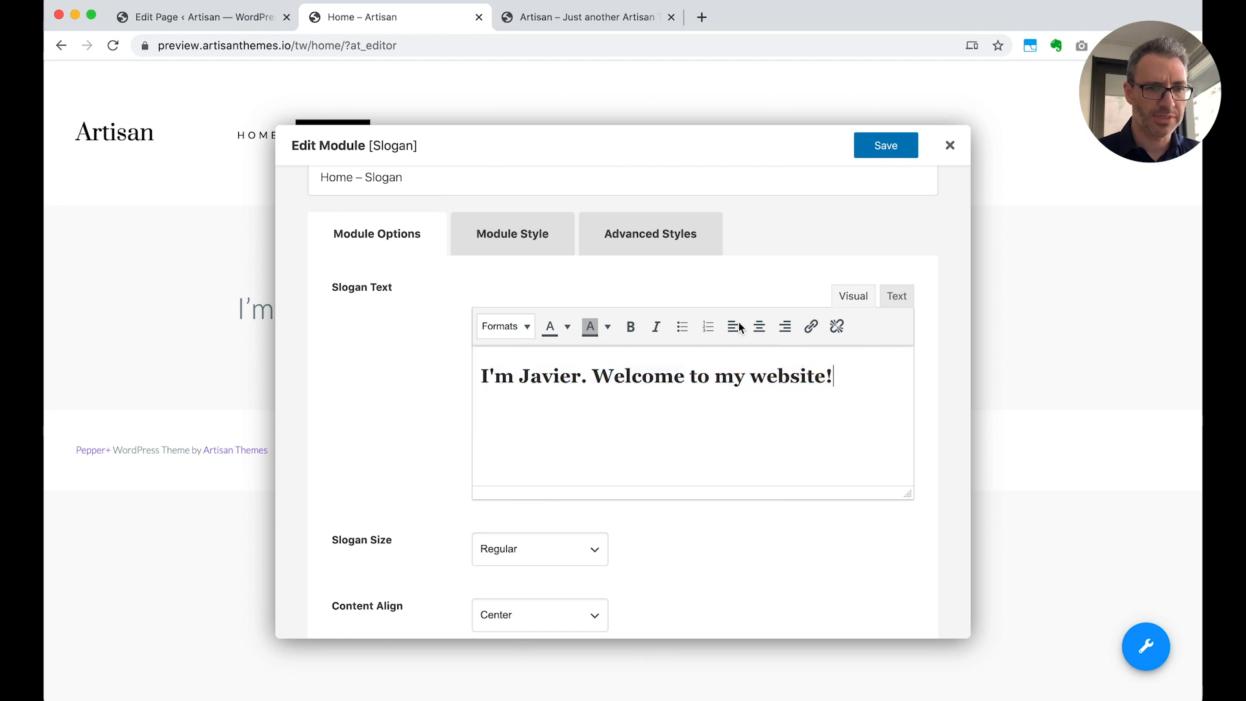
click(891, 149)
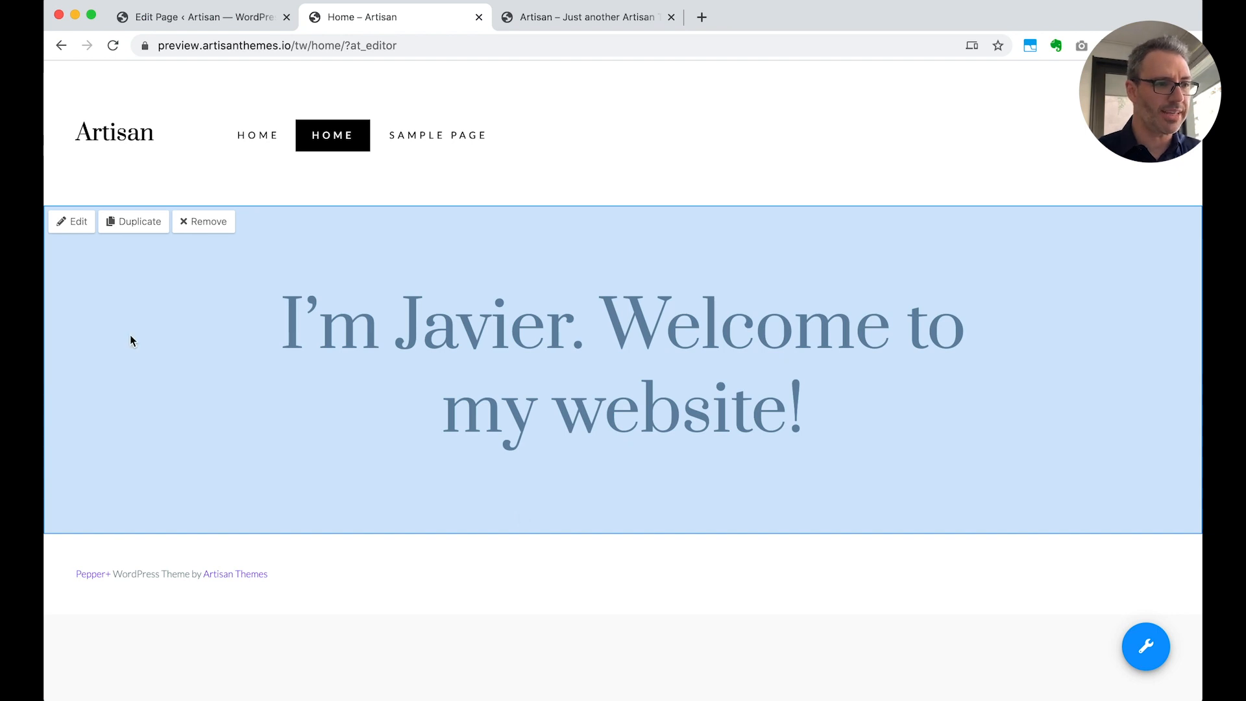
Enable an image background for the slogan module, using the media library photo toa-heftiba-464644.jpg, and save the module
click(70, 221)
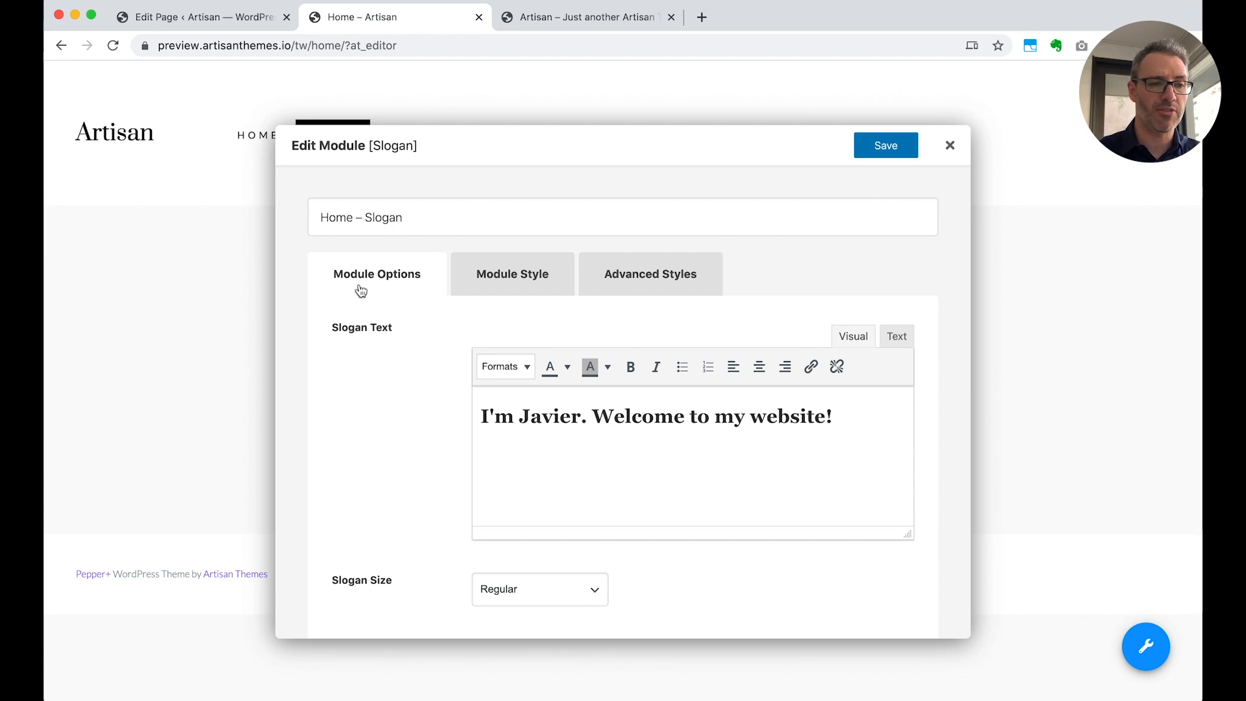
click(510, 276)
scroll(837, 509, down, 2)
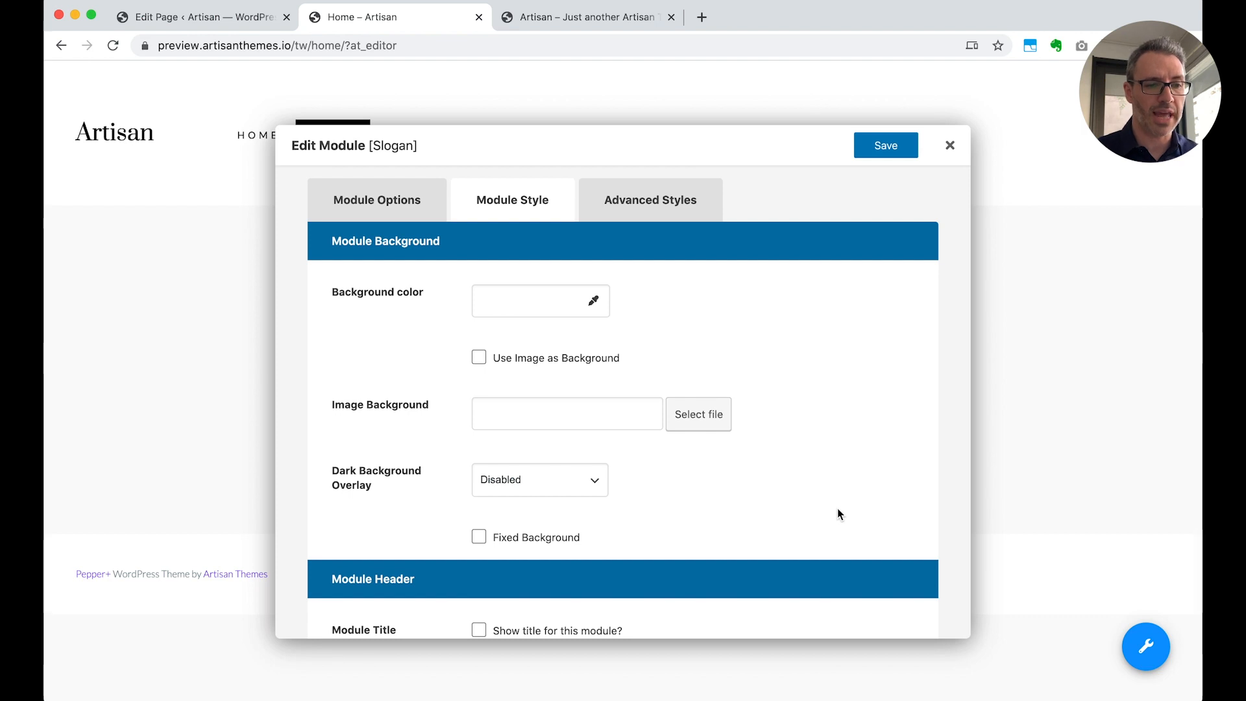
scroll(837, 509, down, 5)
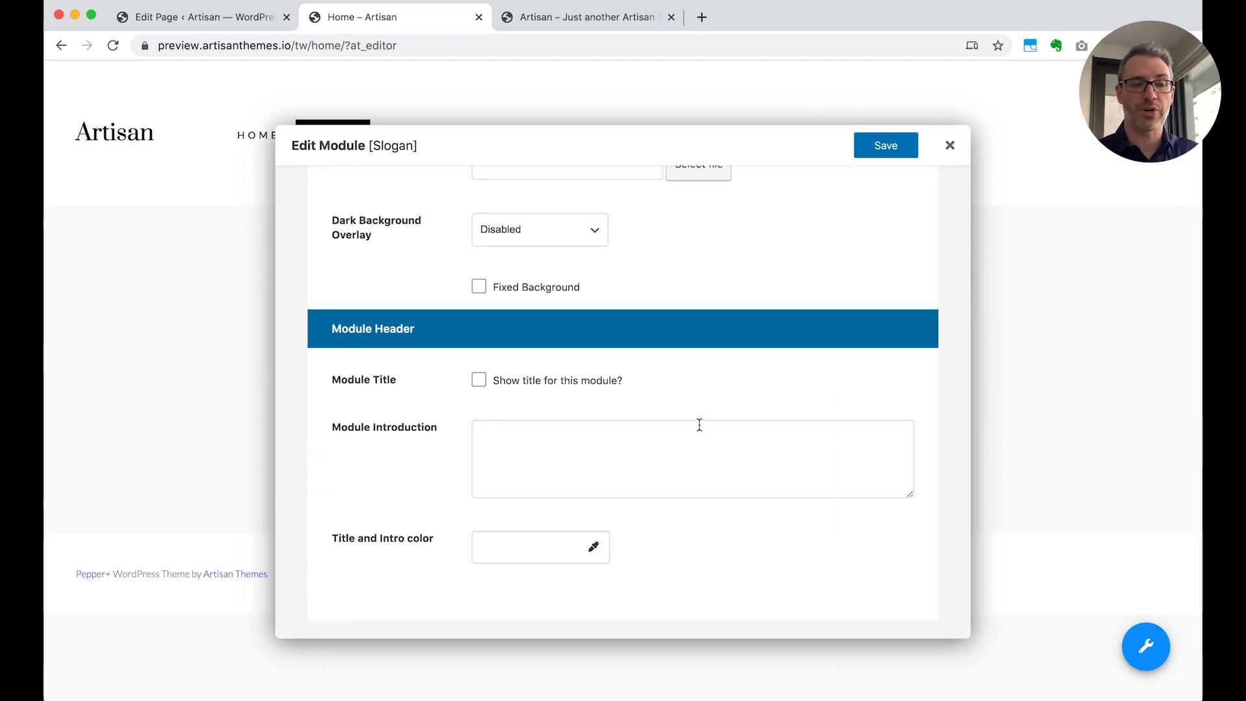
scroll(707, 410, up, 7)
scroll(707, 410, down, 4)
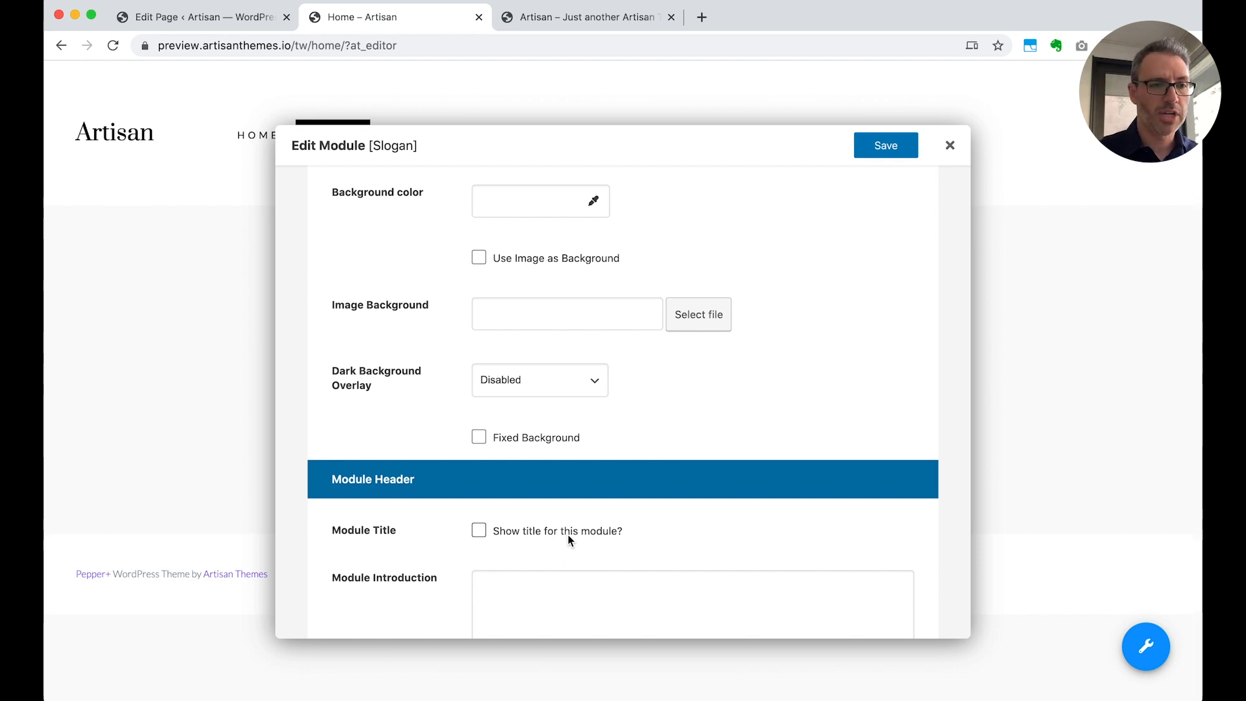
scroll(567, 535, up, 3)
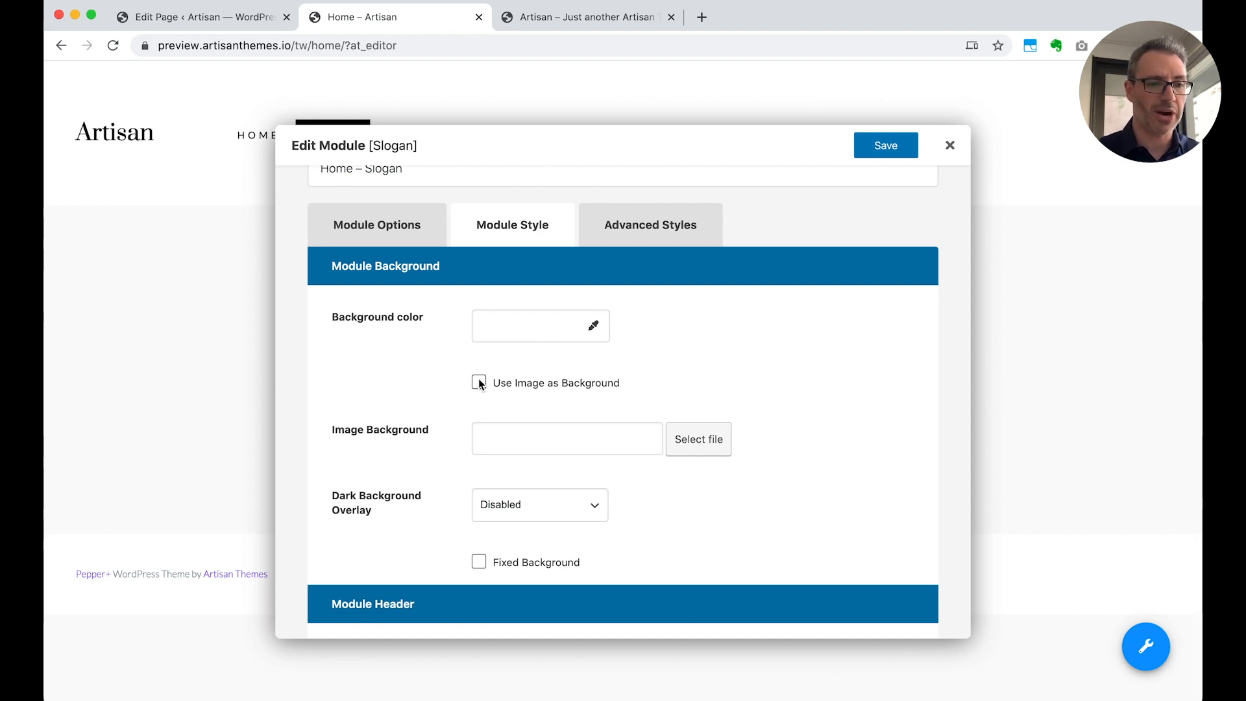
click(699, 445)
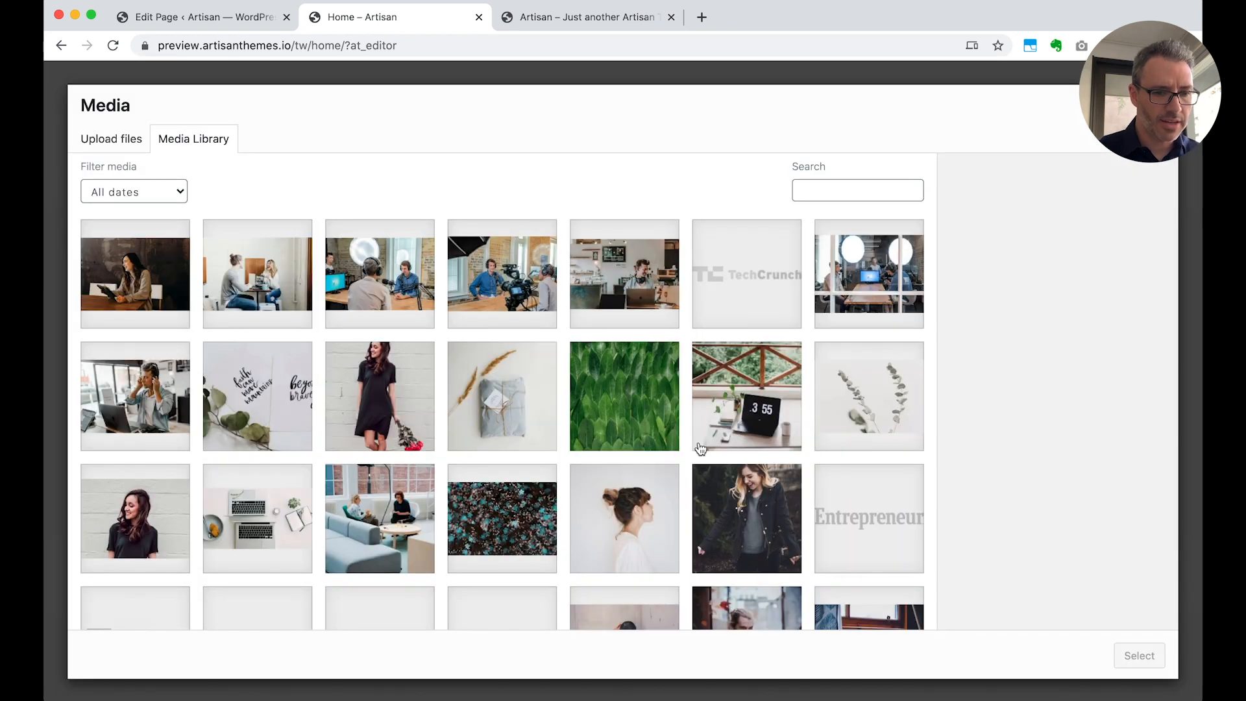
scroll(700, 448, down, 2)
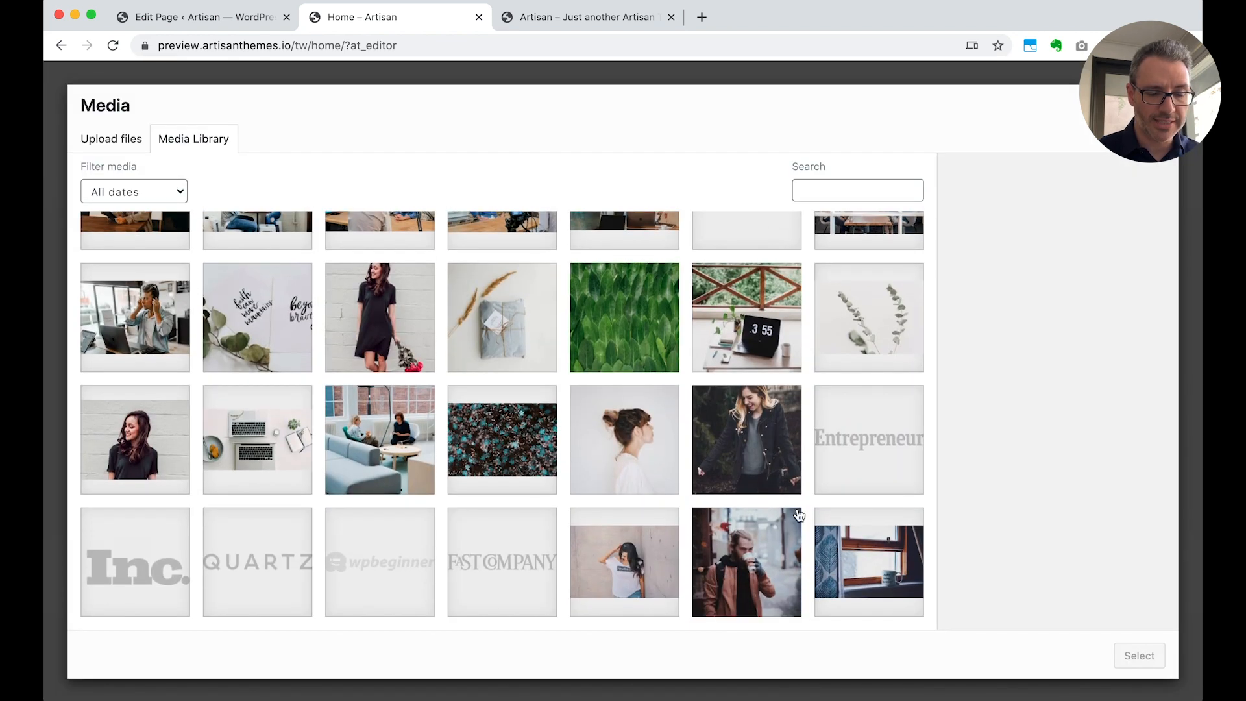
click(856, 579)
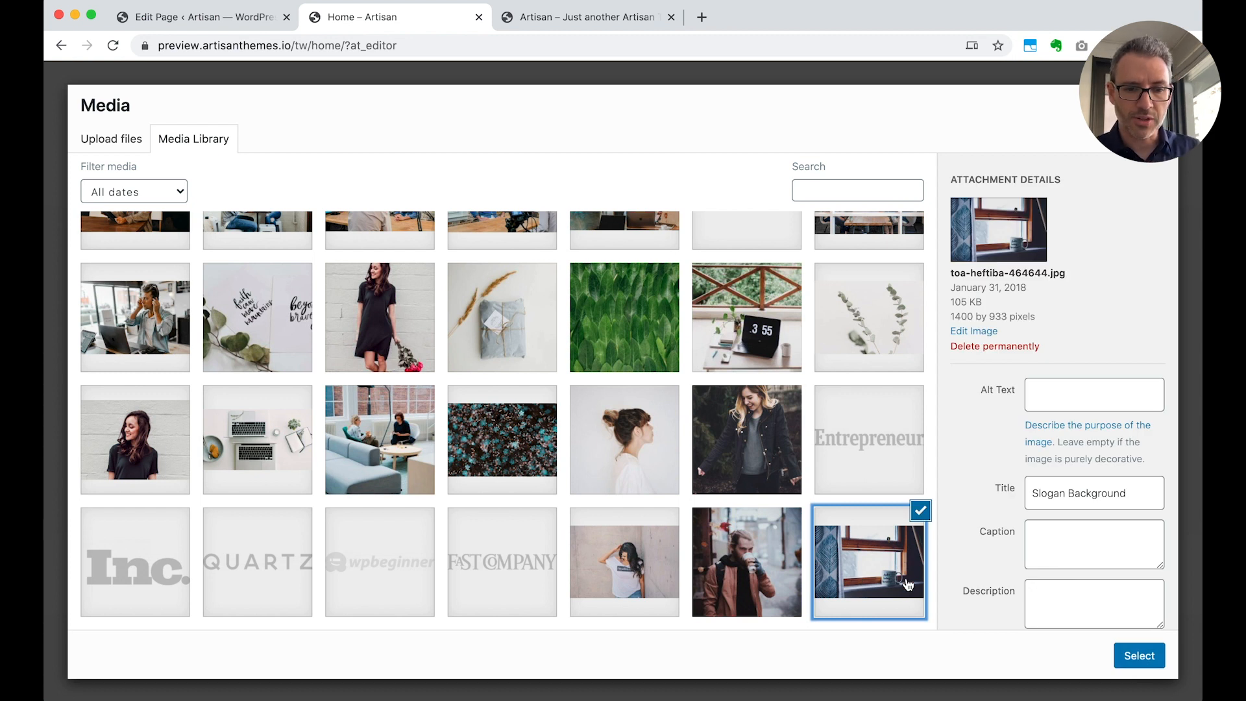
click(1139, 657)
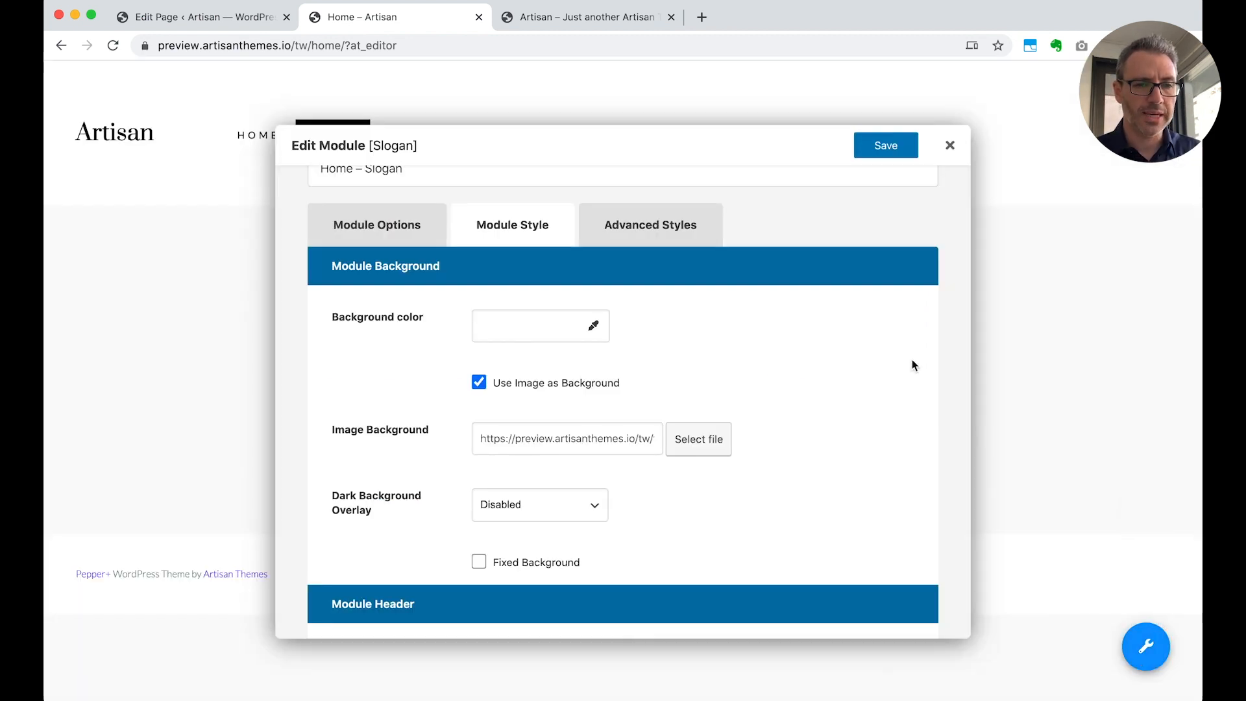
click(885, 150)
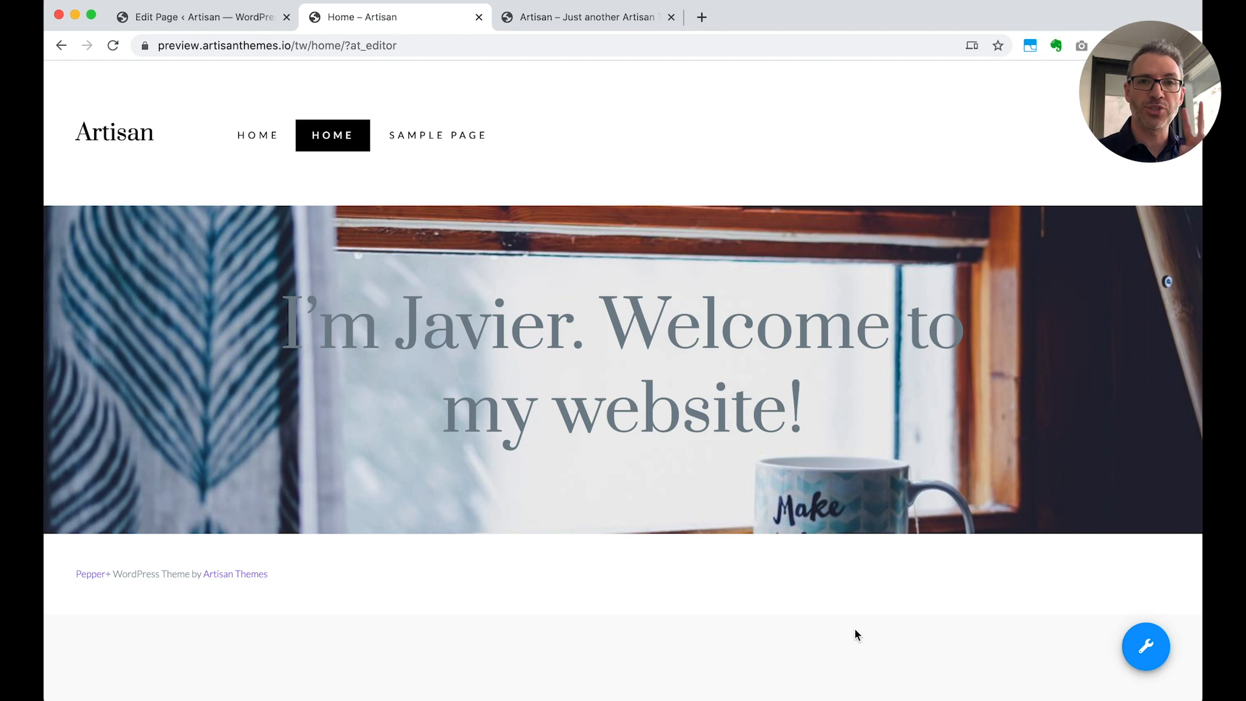
Open the slogan module for editing and set the colour of its whole slogan text to white
mouse_move(465, 448)
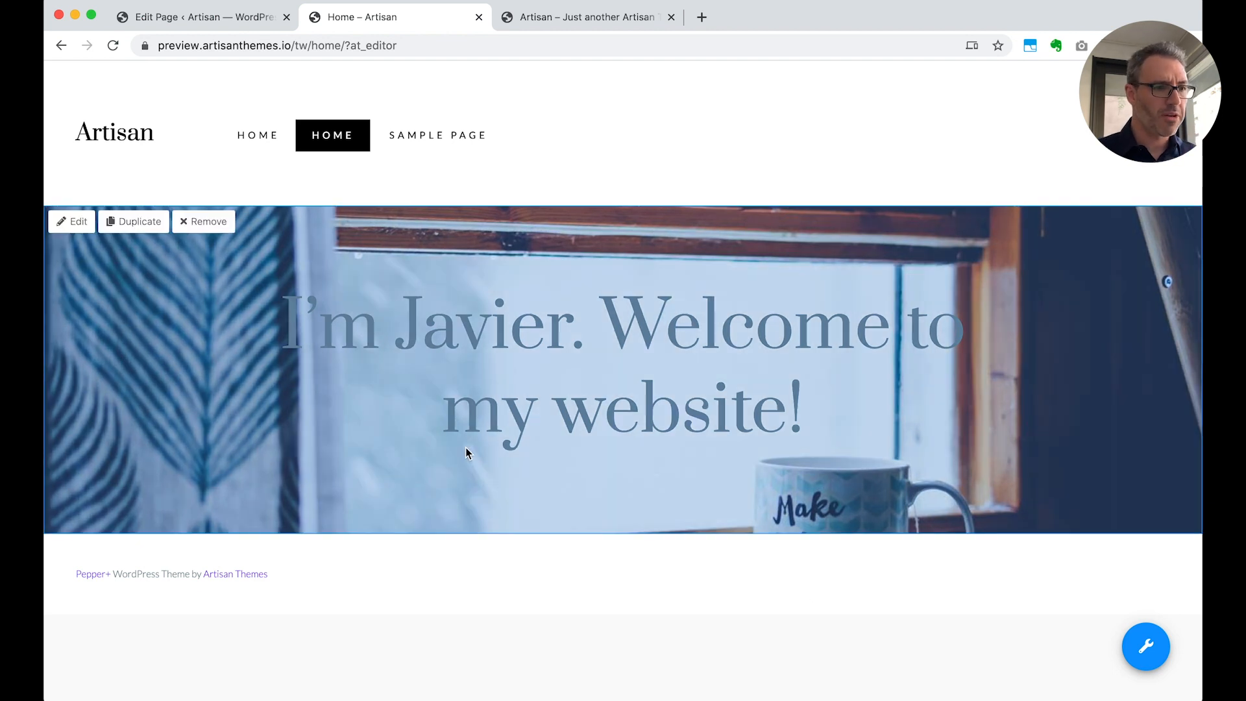
click(72, 222)
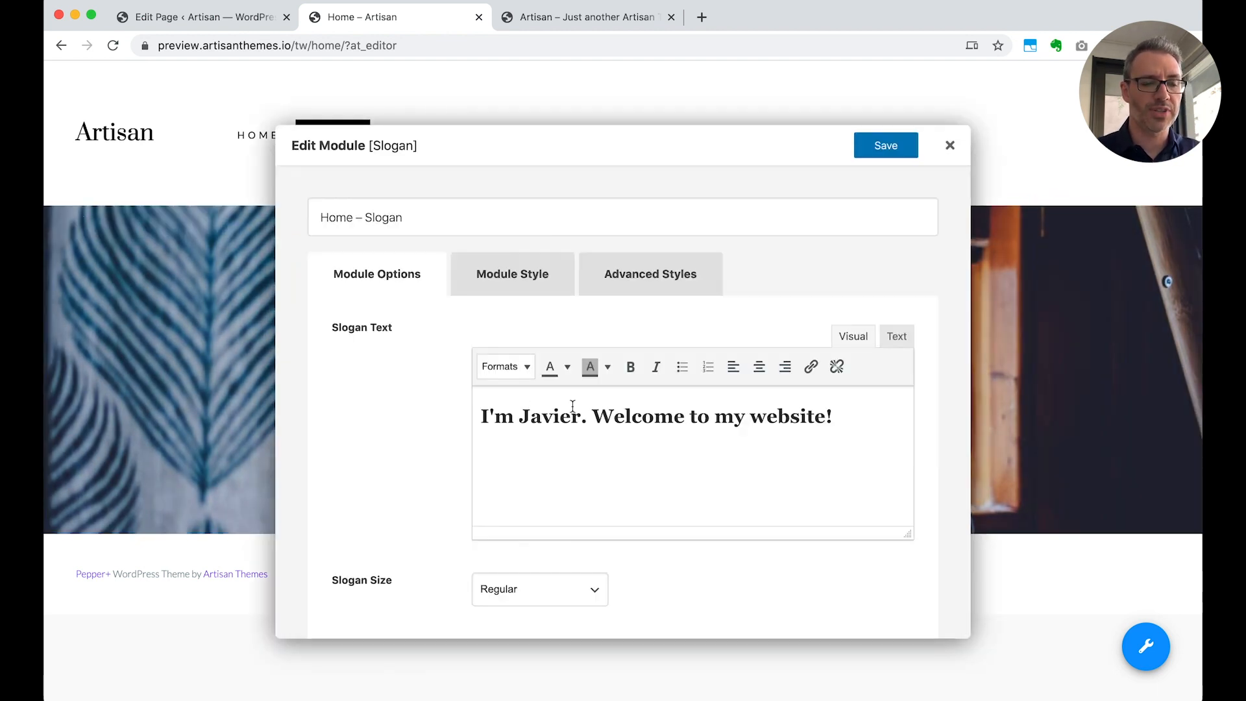
triple_click(670, 417)
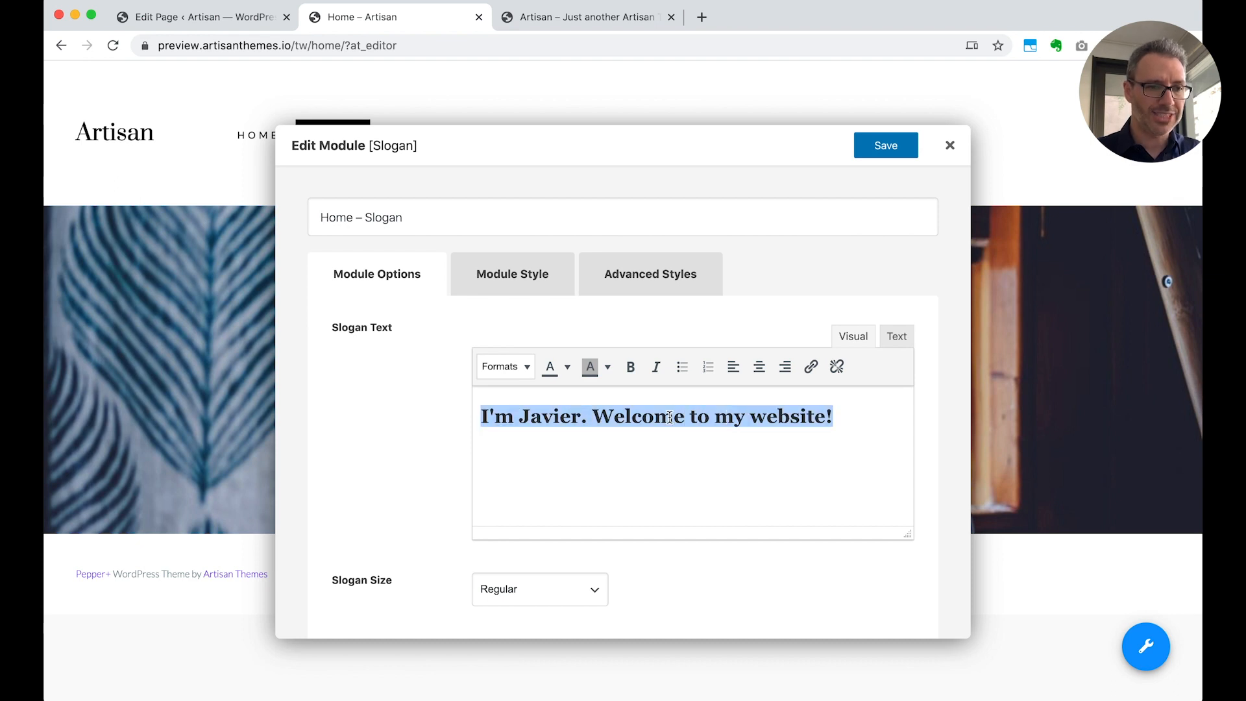
click(567, 368)
click(610, 445)
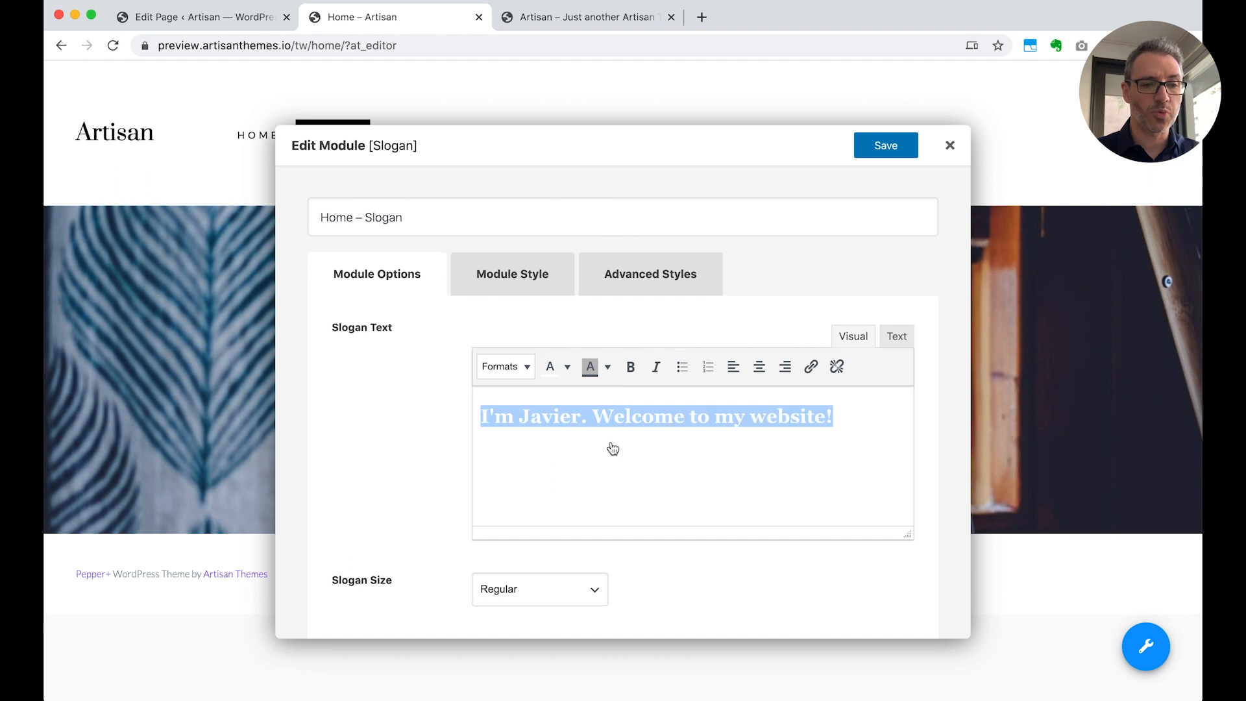
click(648, 462)
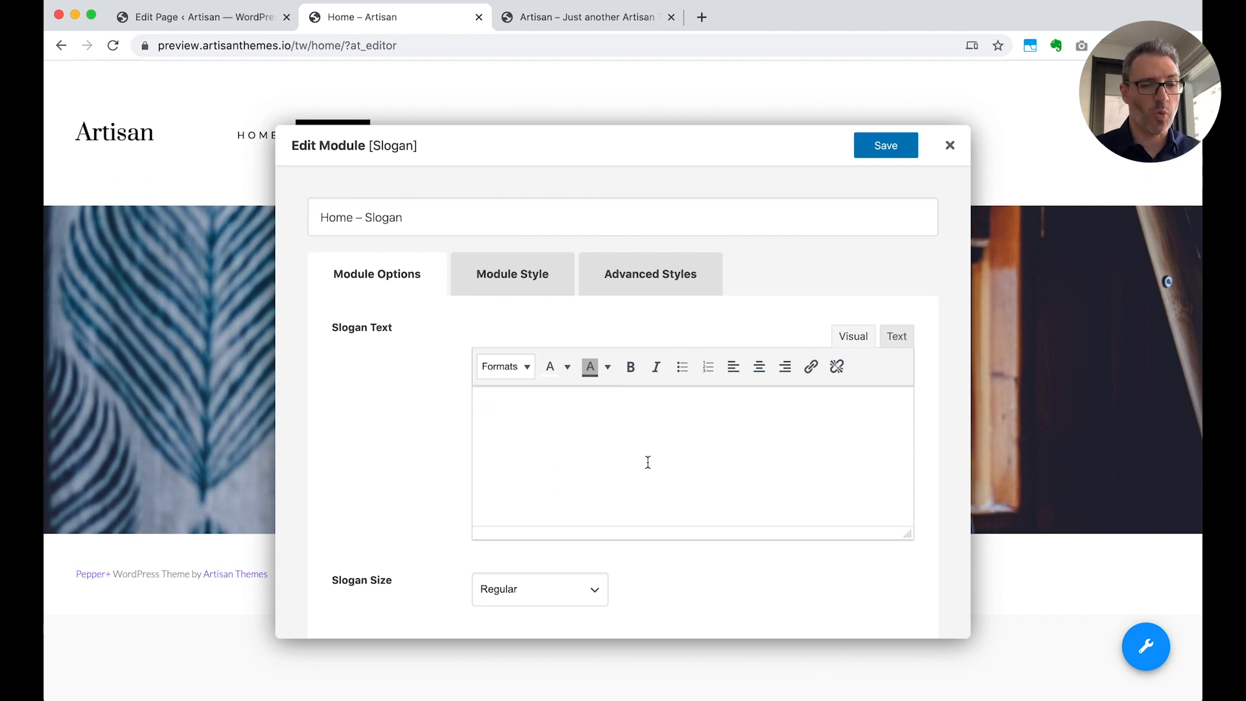
Check the white slogan text by selecting it, then inspect its HTML code and return to the visual view
triple_click(750, 413)
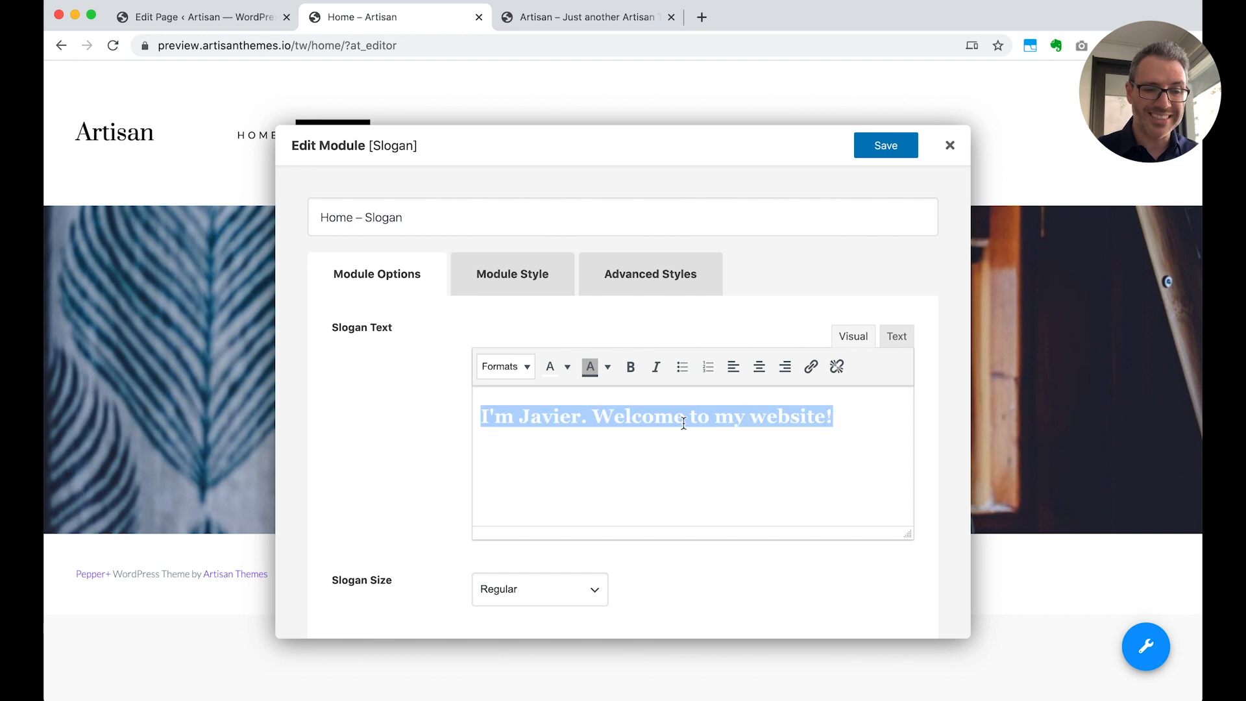
click(670, 462)
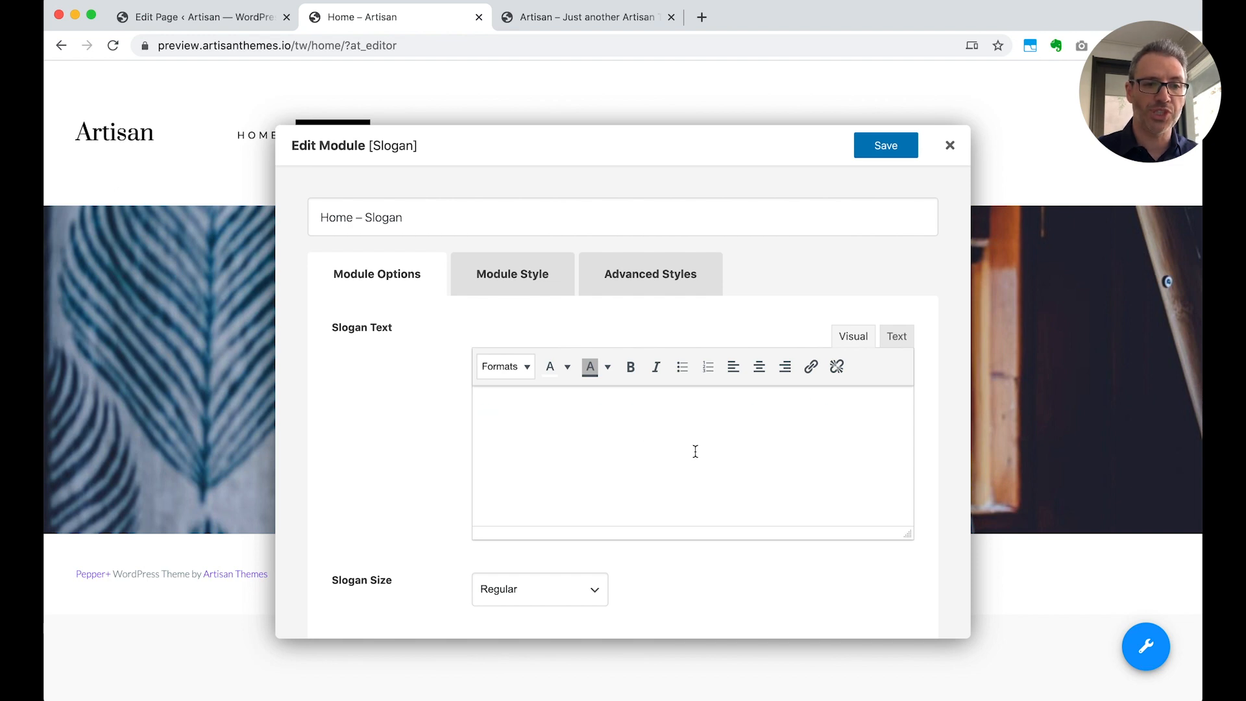
click(896, 338)
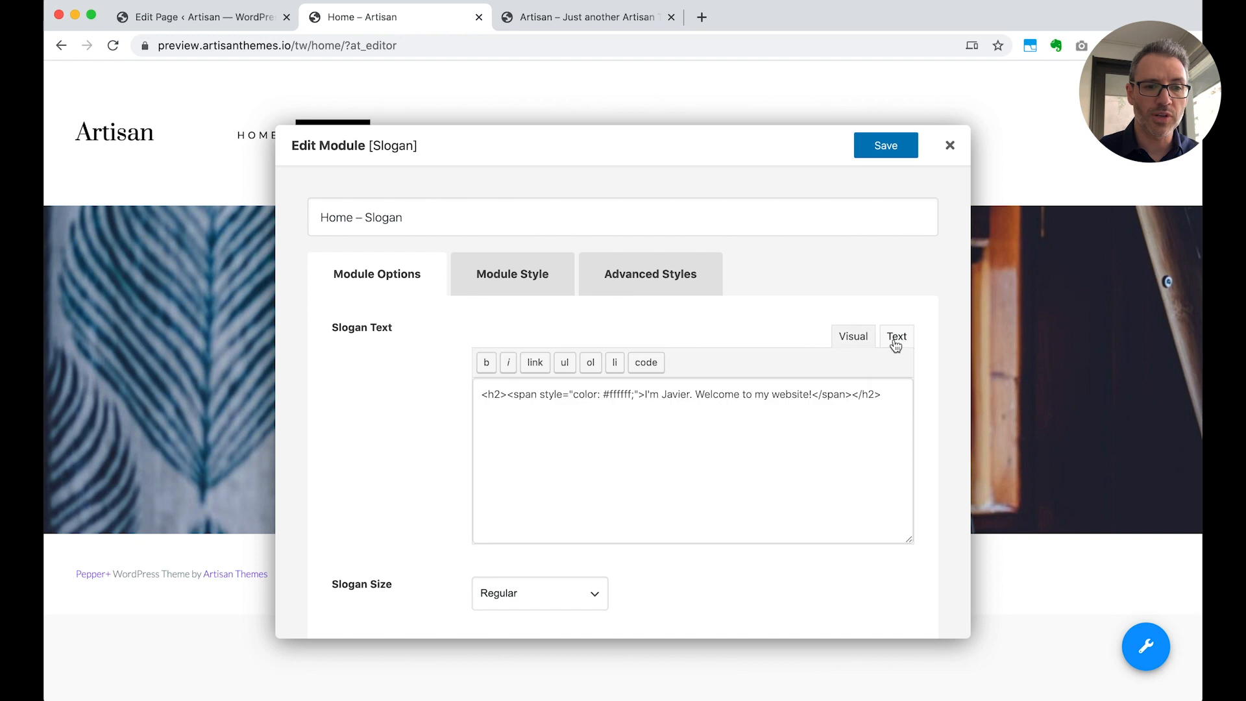
click(887, 394)
drag(888, 394, 479, 396)
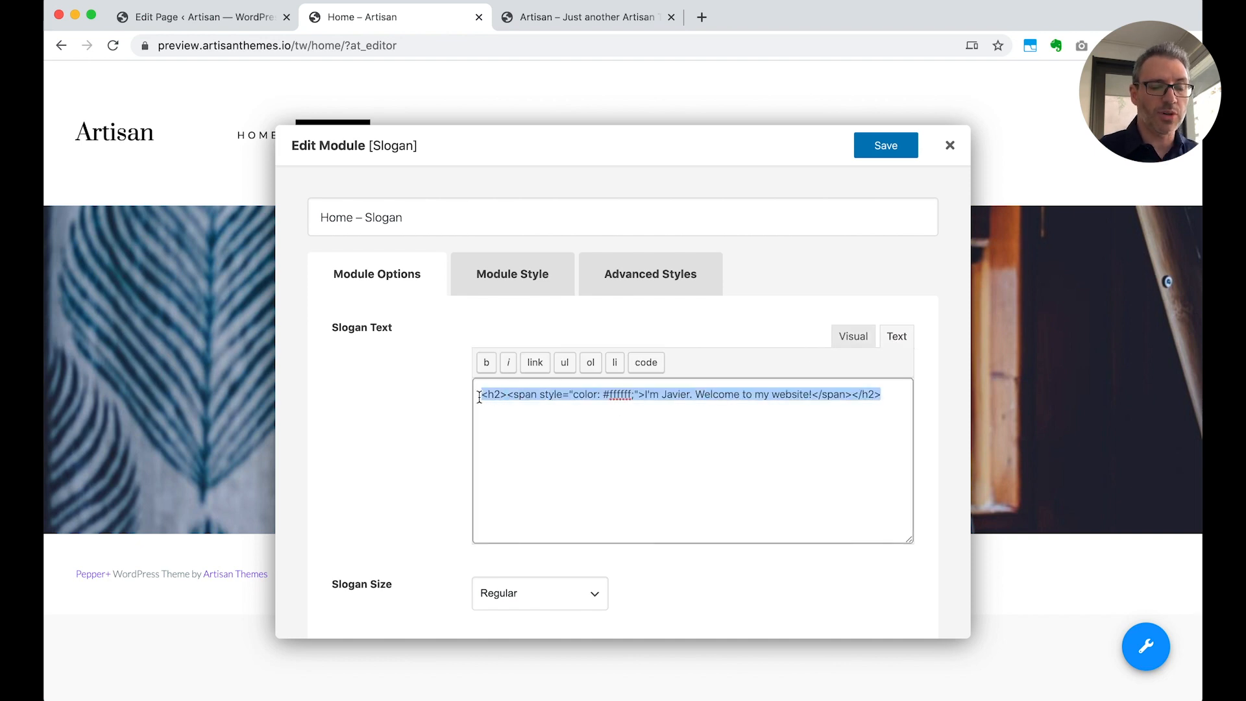
click(630, 443)
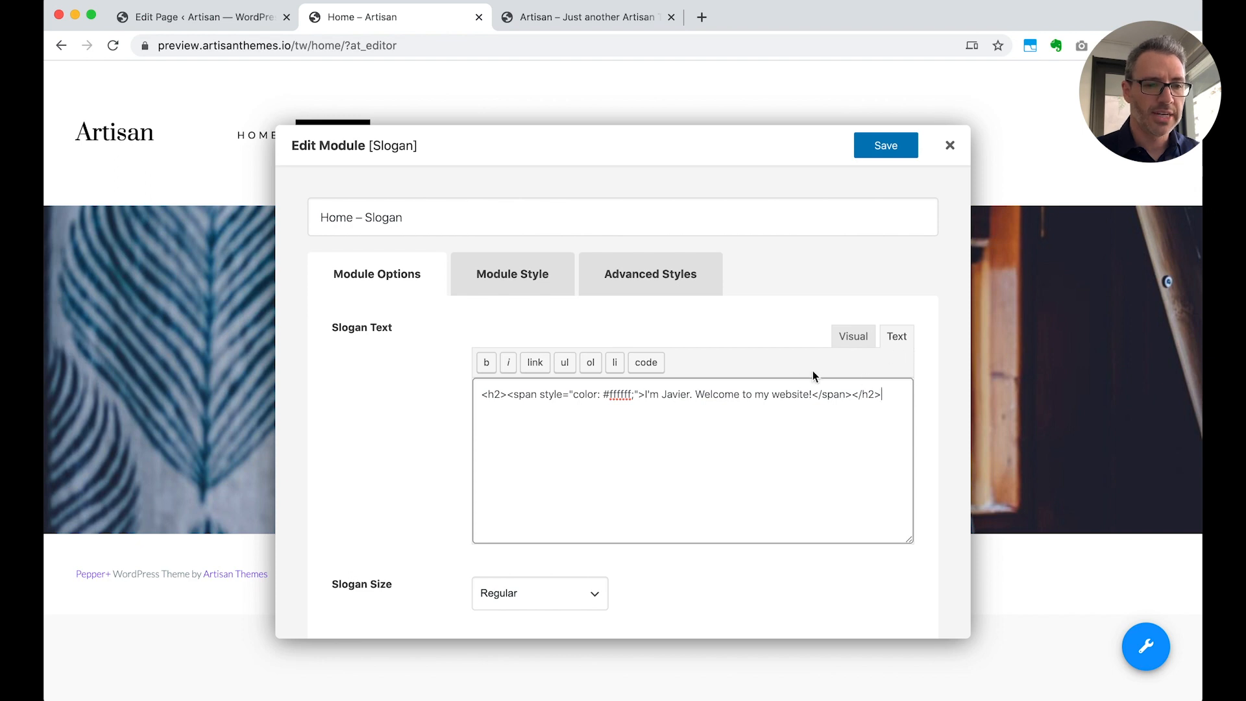
click(853, 337)
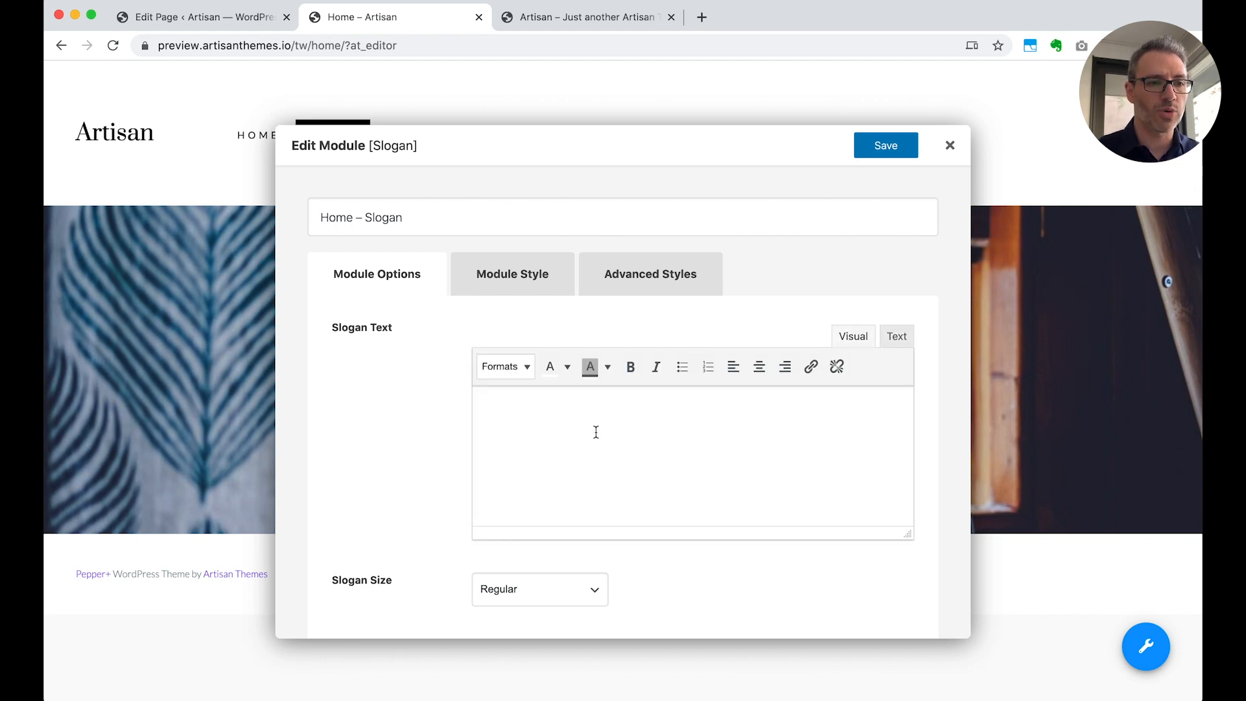
Set the slogan module's Dark Background Overlay to Enabled and save the module
click(512, 282)
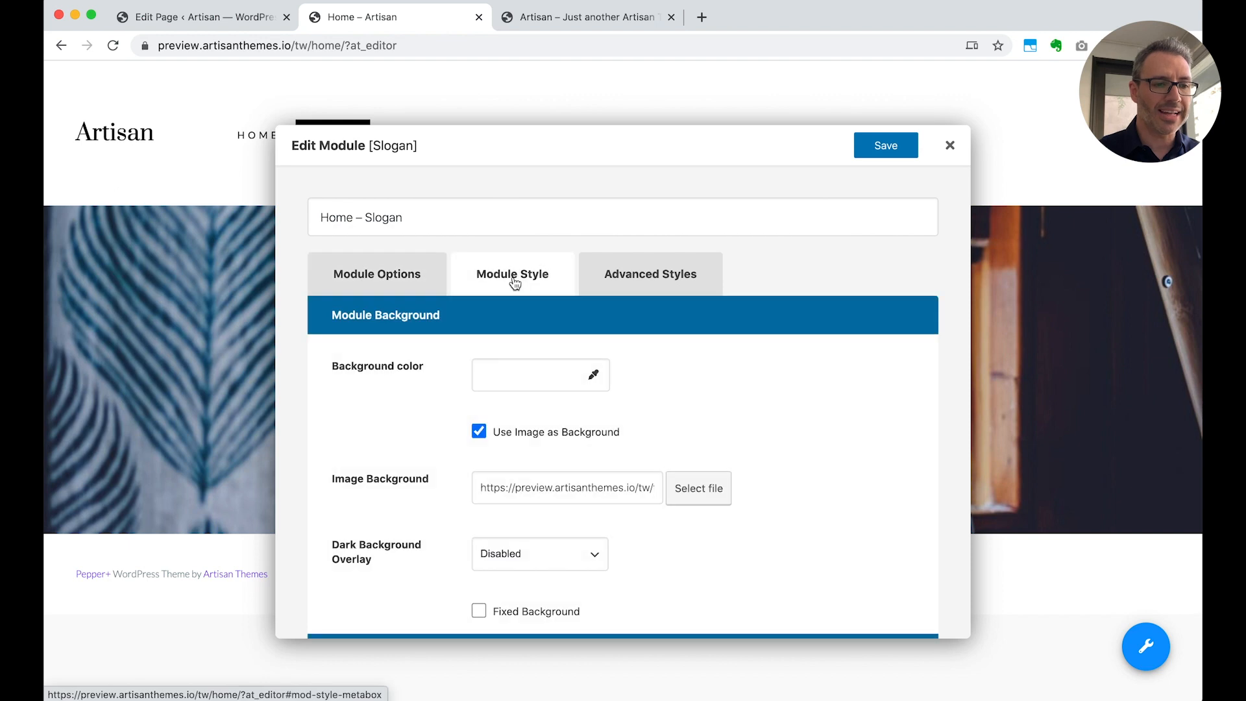
scroll(688, 564, down, 2)
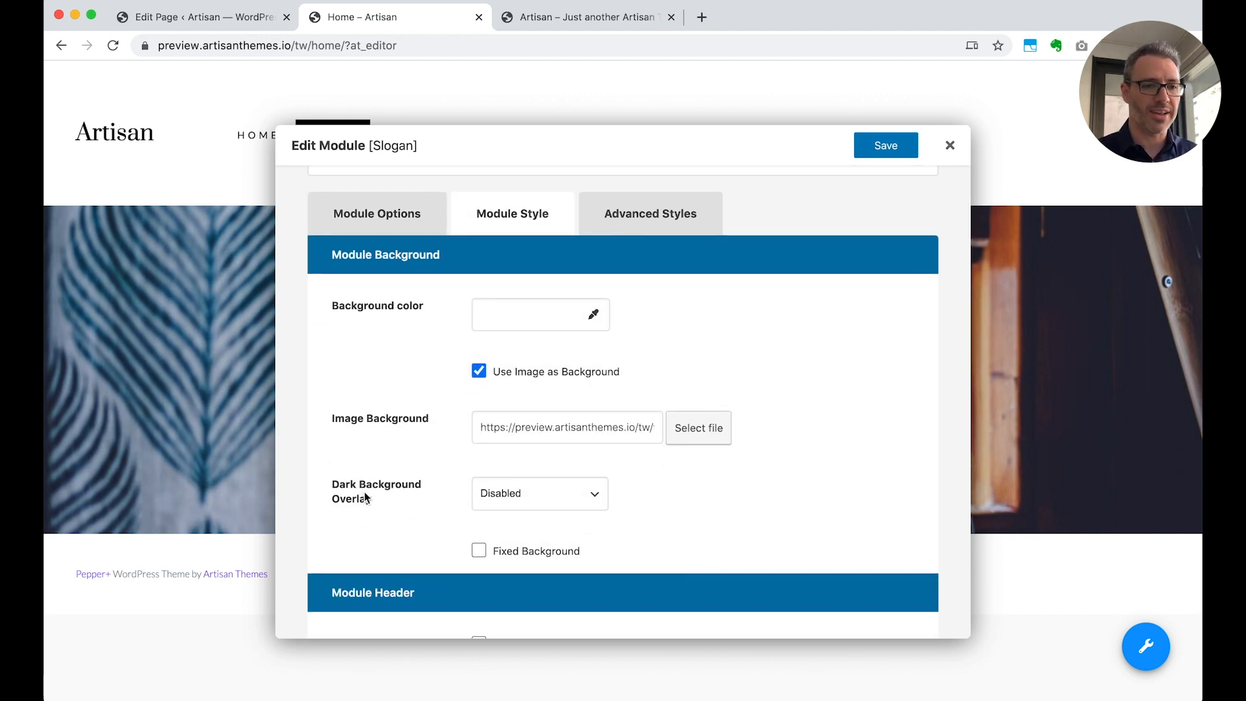
click(538, 497)
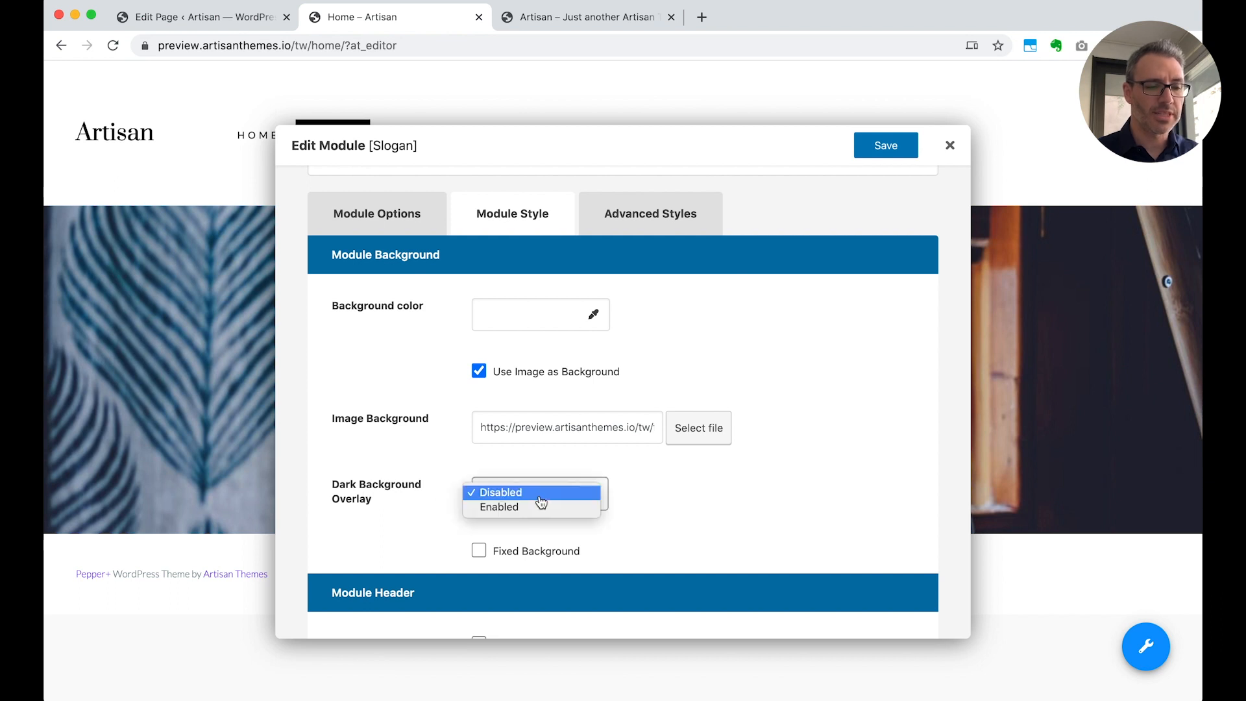
click(541, 508)
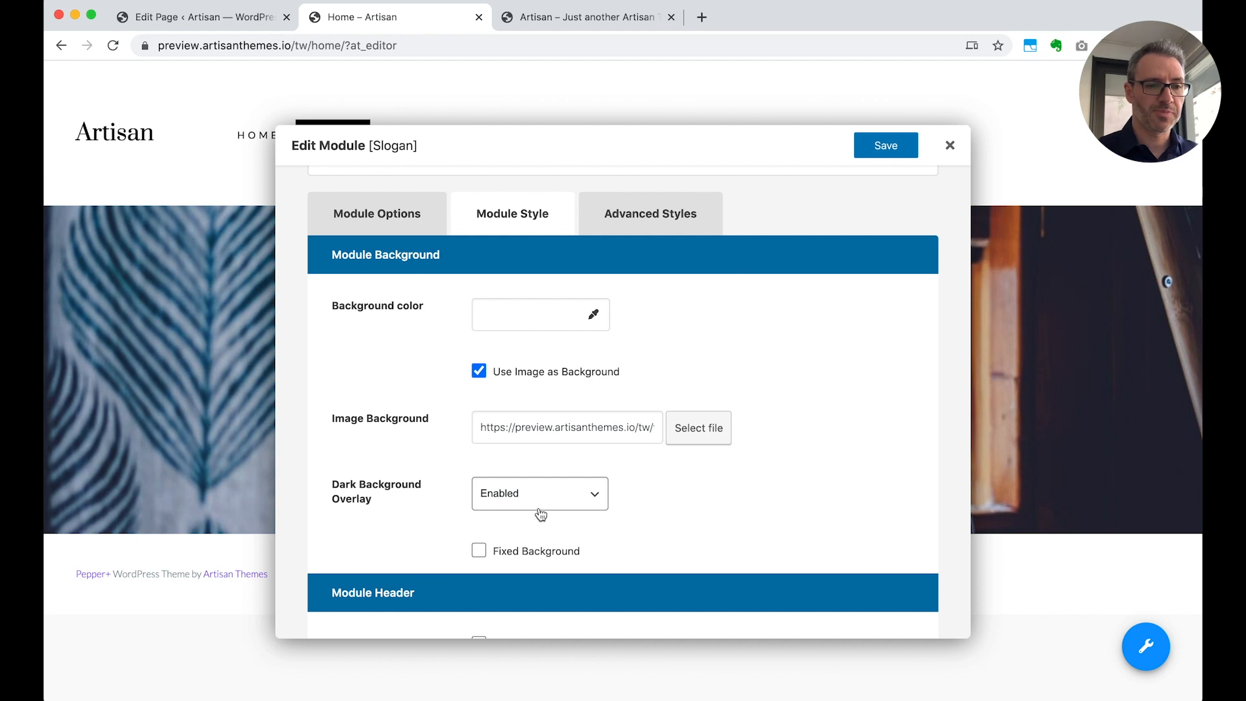
click(883, 149)
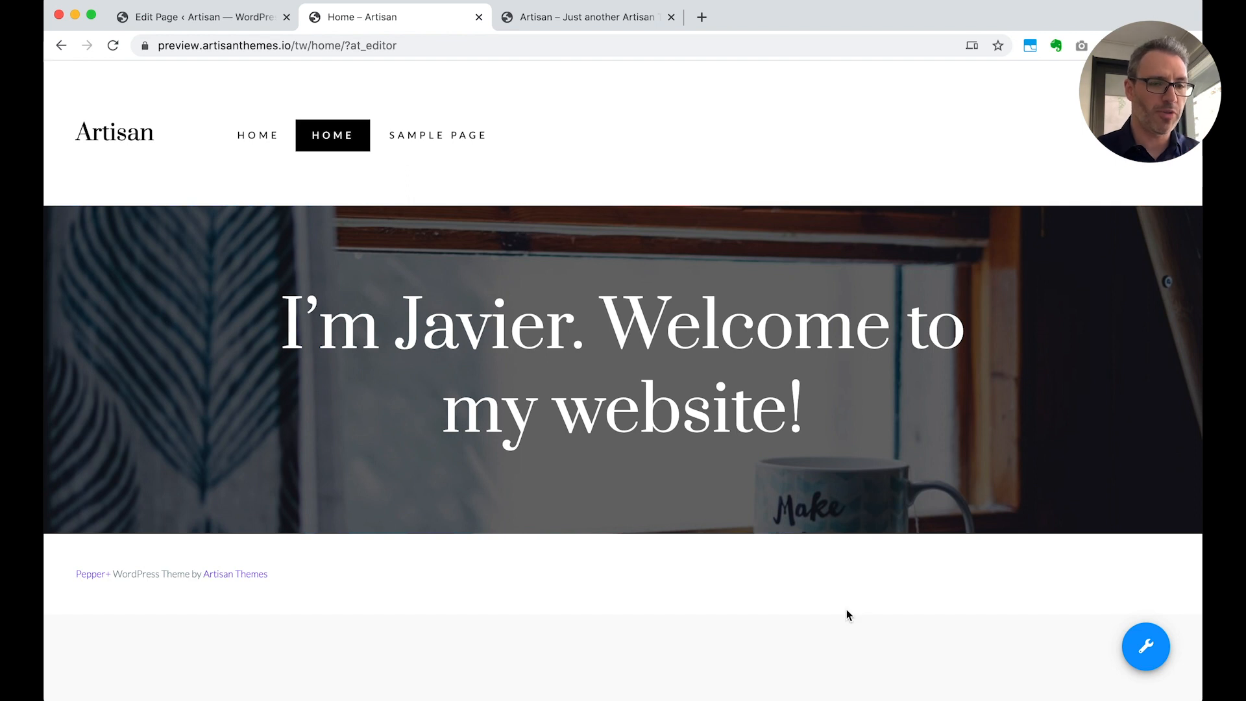
Close the extra site preview page and open the Layout settings in the Pepper+ Theme Options
mouse_move(767, 467)
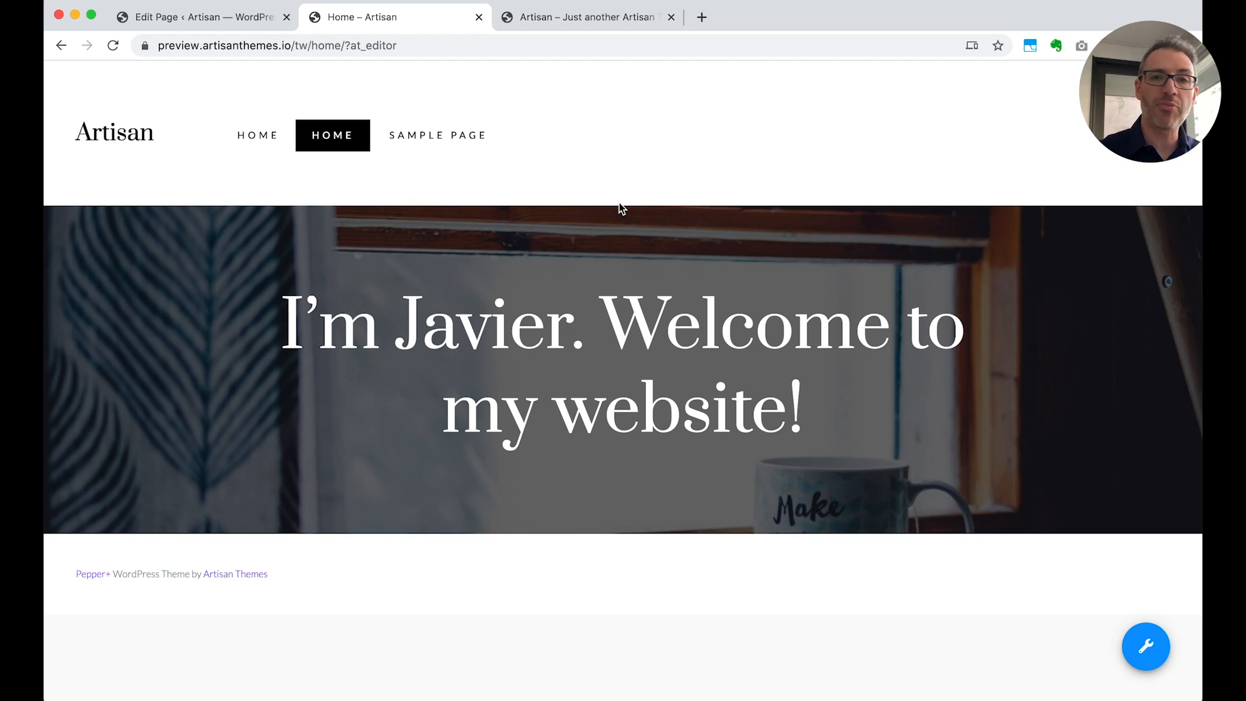
click(210, 22)
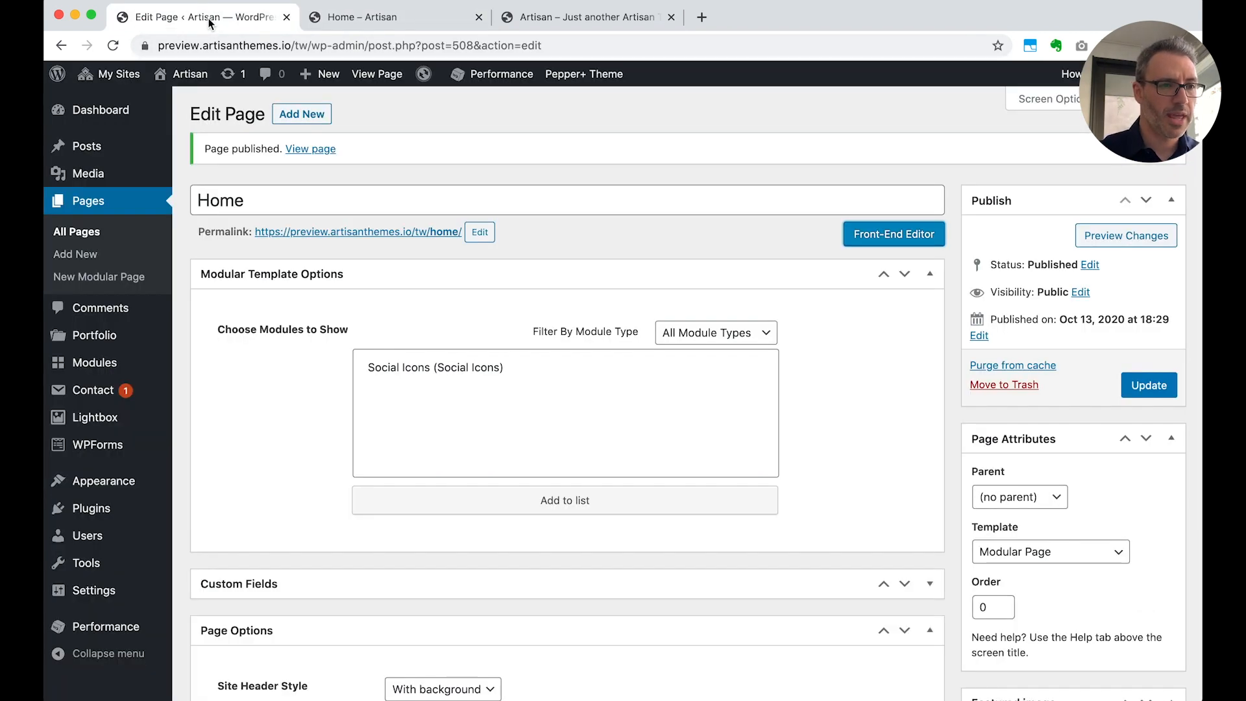
click(671, 17)
mouse_move(571, 74)
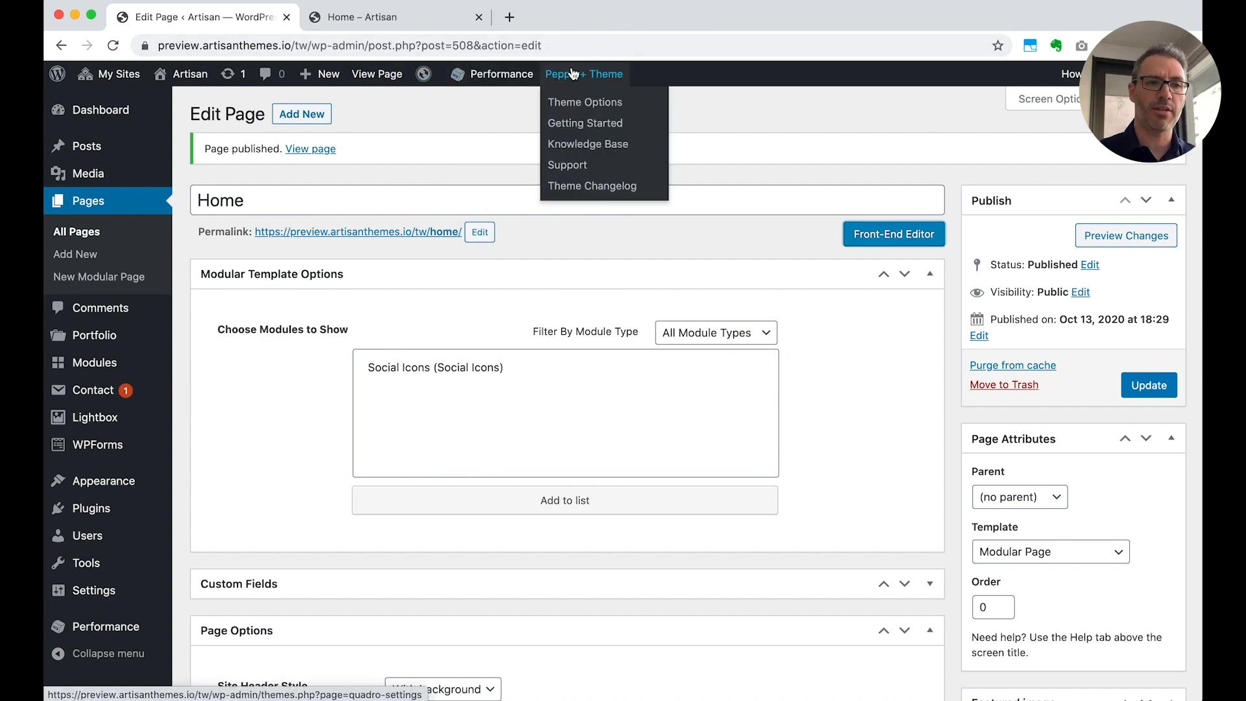
click(579, 104)
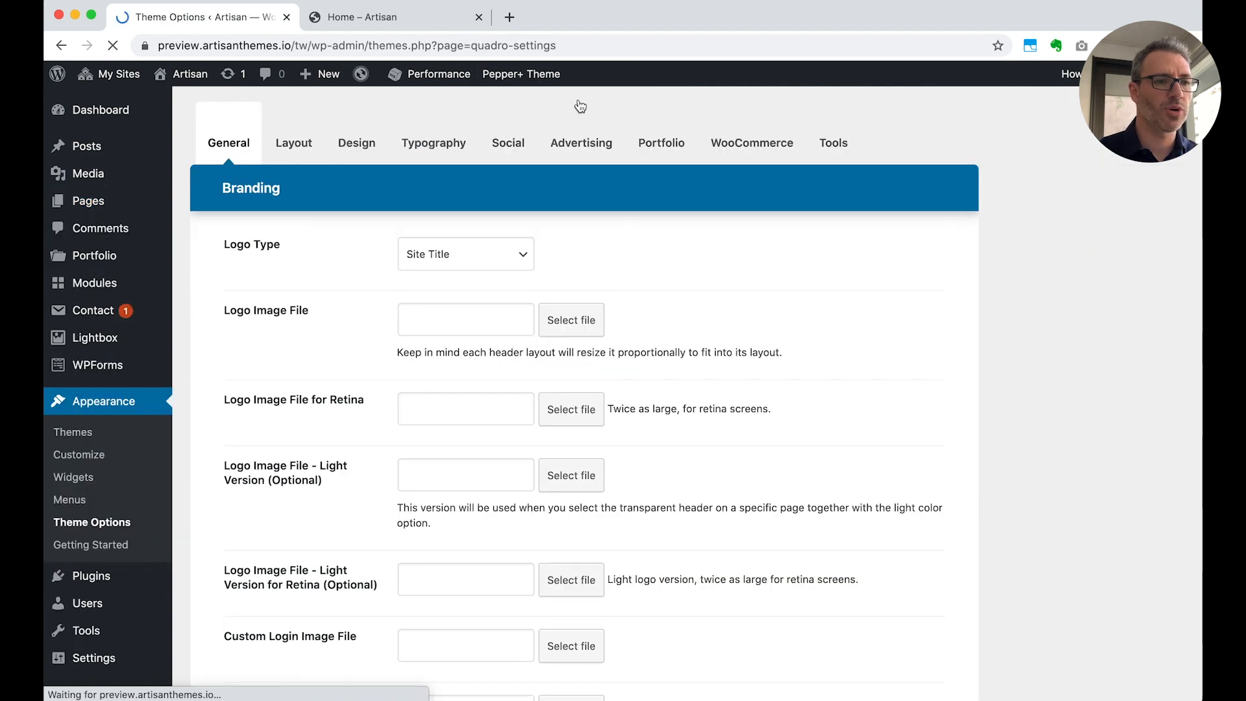
click(298, 143)
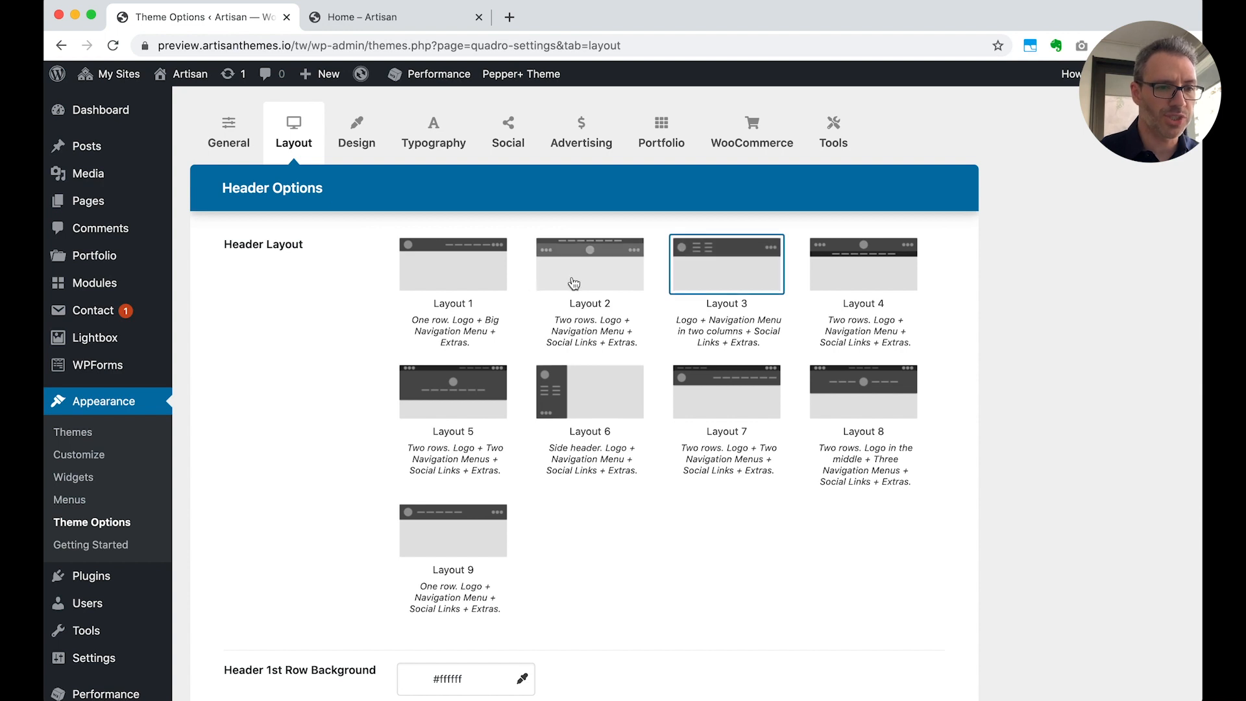
Set the Header Layout to Layout 1, save the theme settings and return to the Home page in the Front-End Editor
click(446, 281)
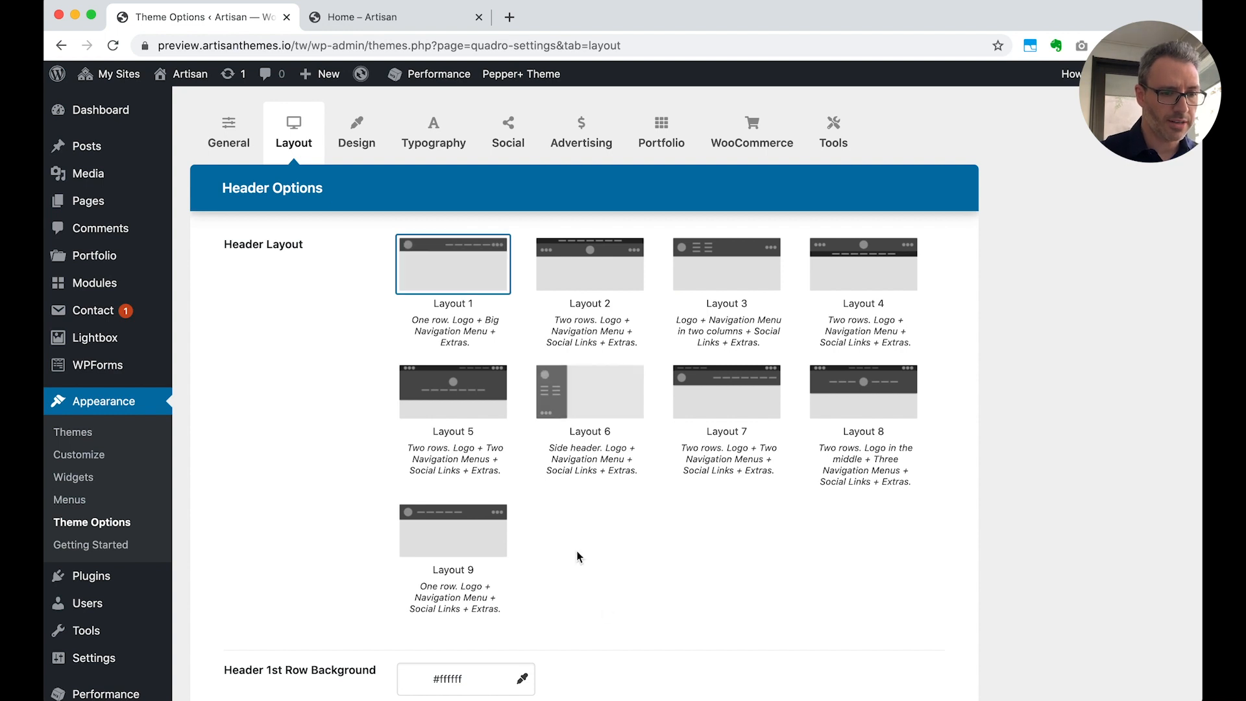
scroll(614, 633, down, 20)
scroll(616, 595, down, 10)
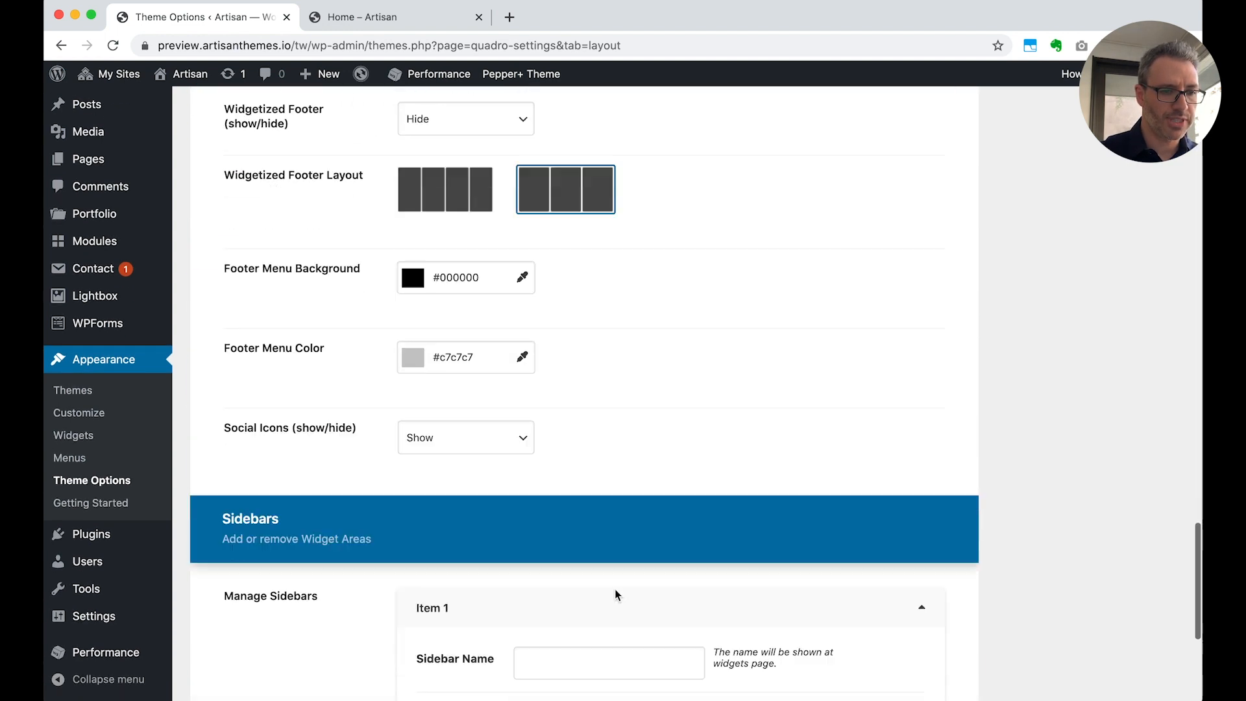
click(288, 603)
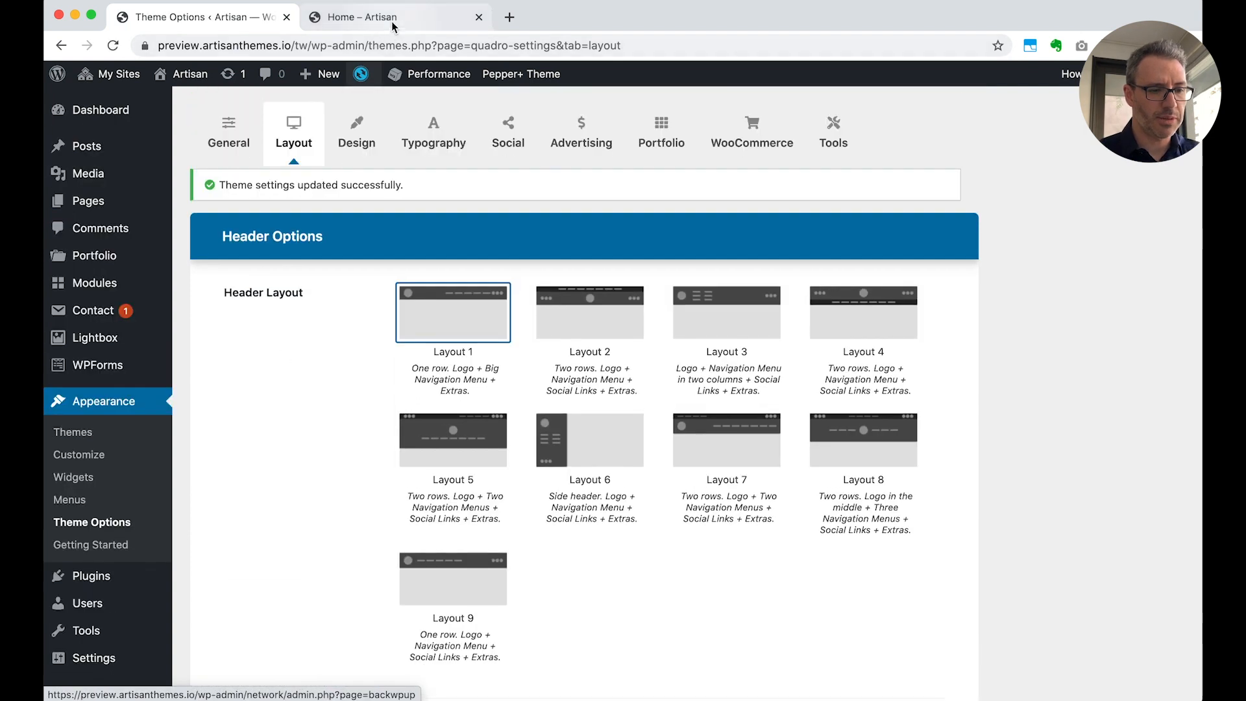
click(391, 23)
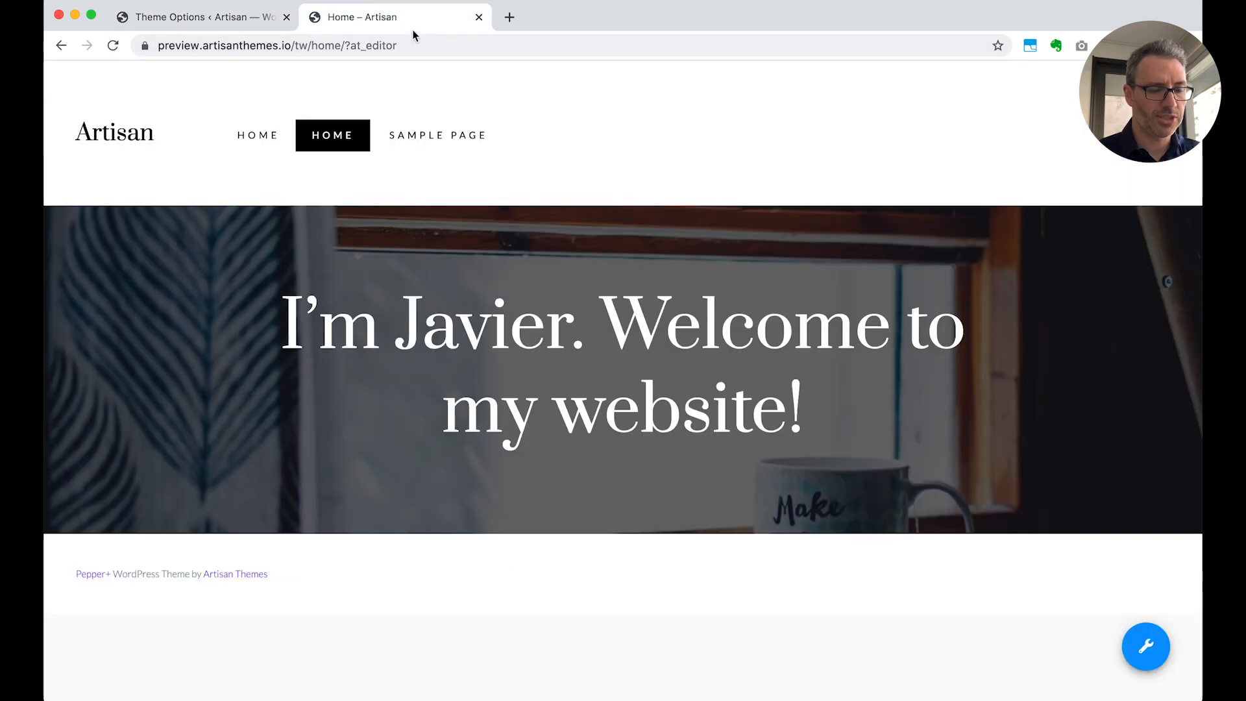
Reload the Home page and create a new Services module titled "Home - Introduction"
key(super+r)
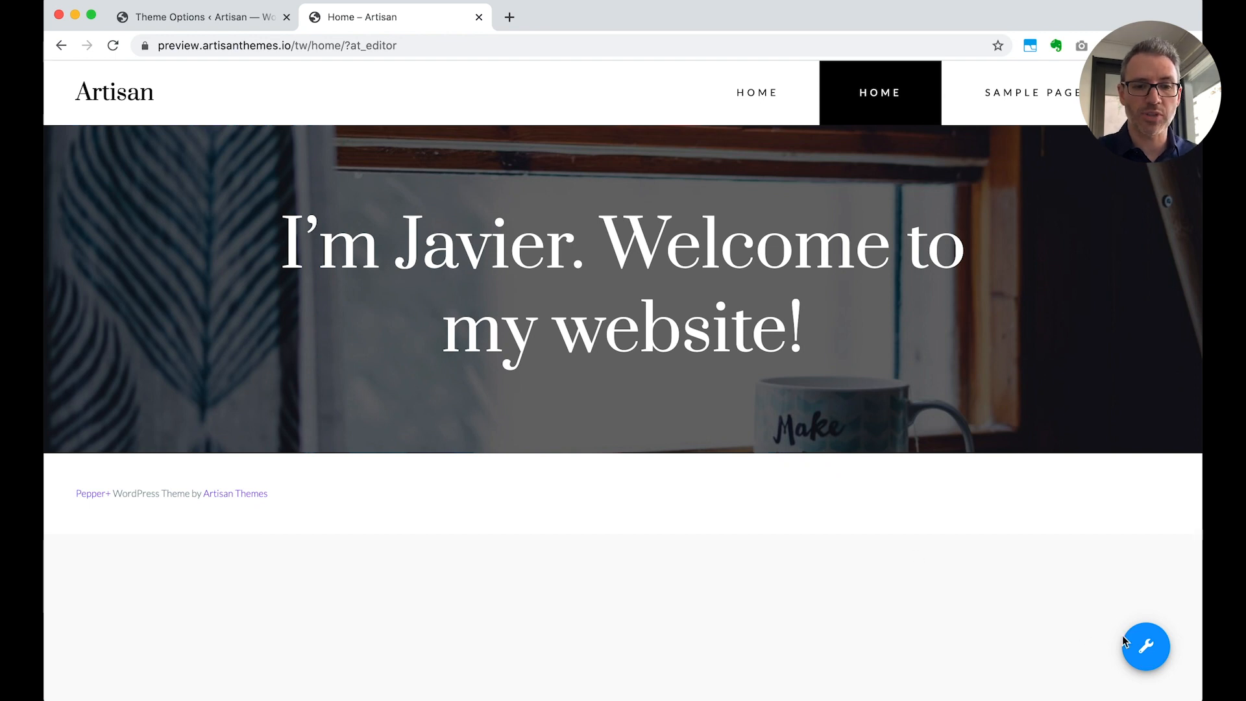
mouse_move(1140, 641)
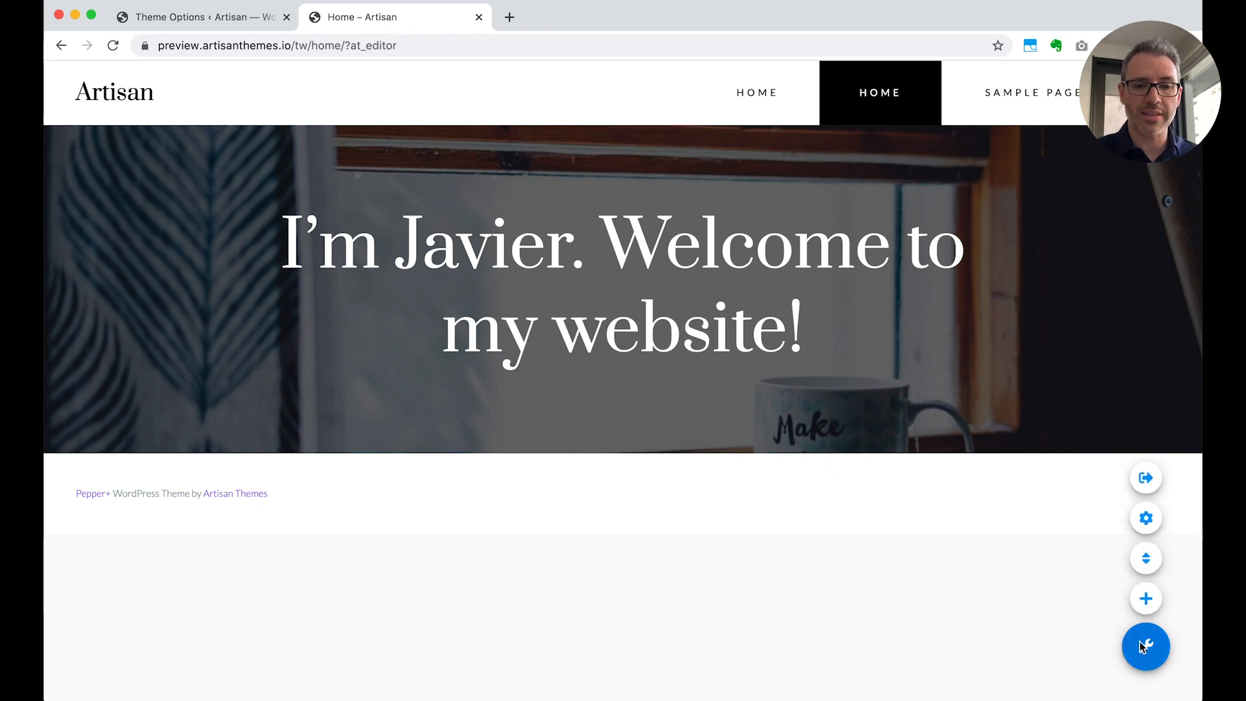
click(1146, 600)
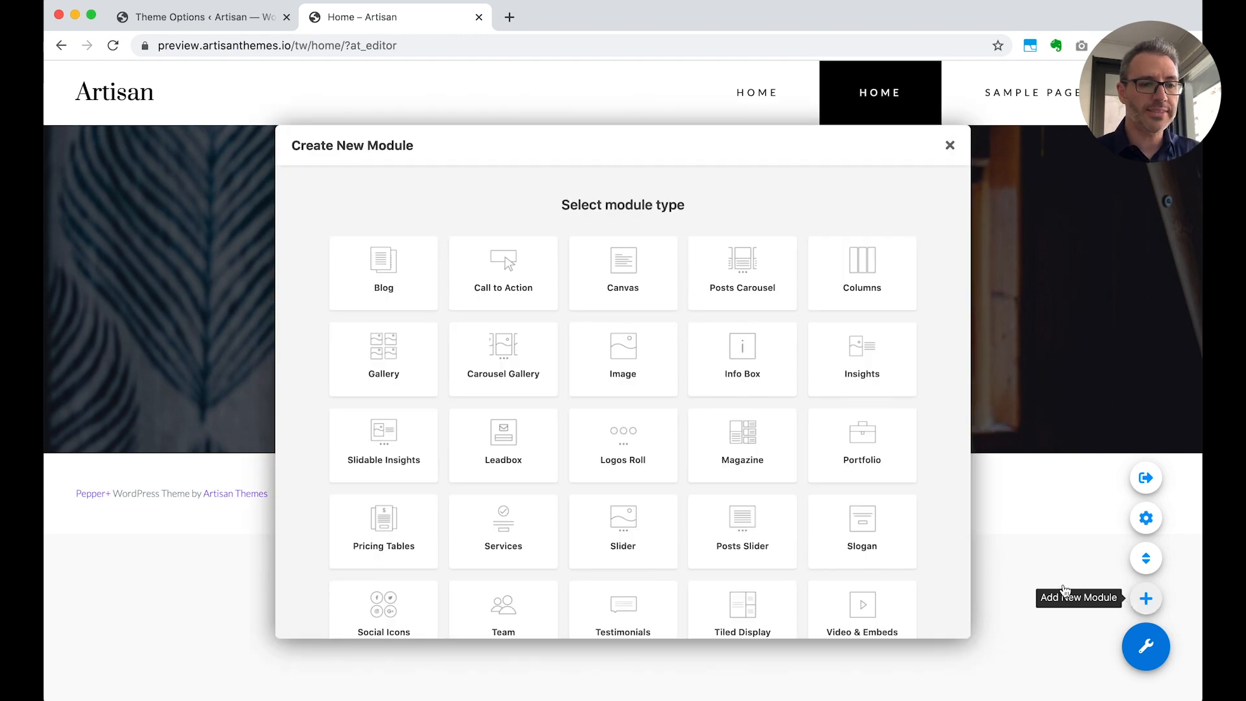
click(498, 541)
text(Home - Introduction)
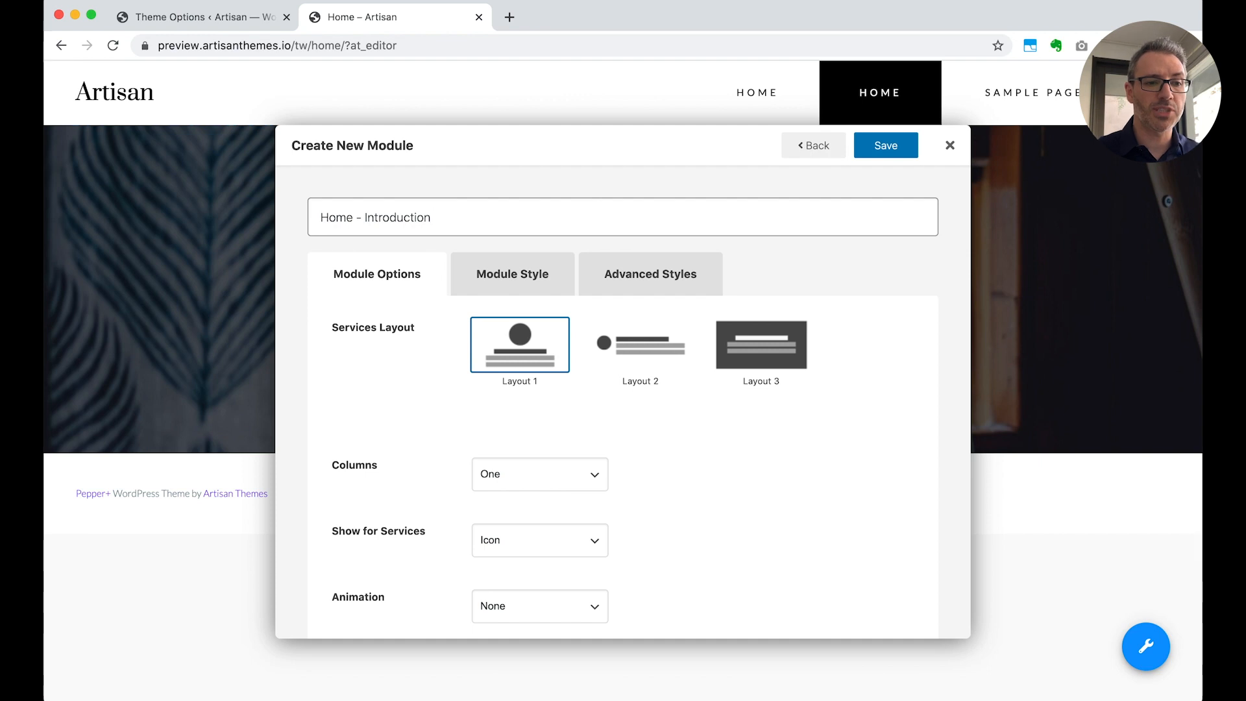
Set the Services module's Columns to Three and keep Show for Services on Icon
scroll(667, 493, down, 3)
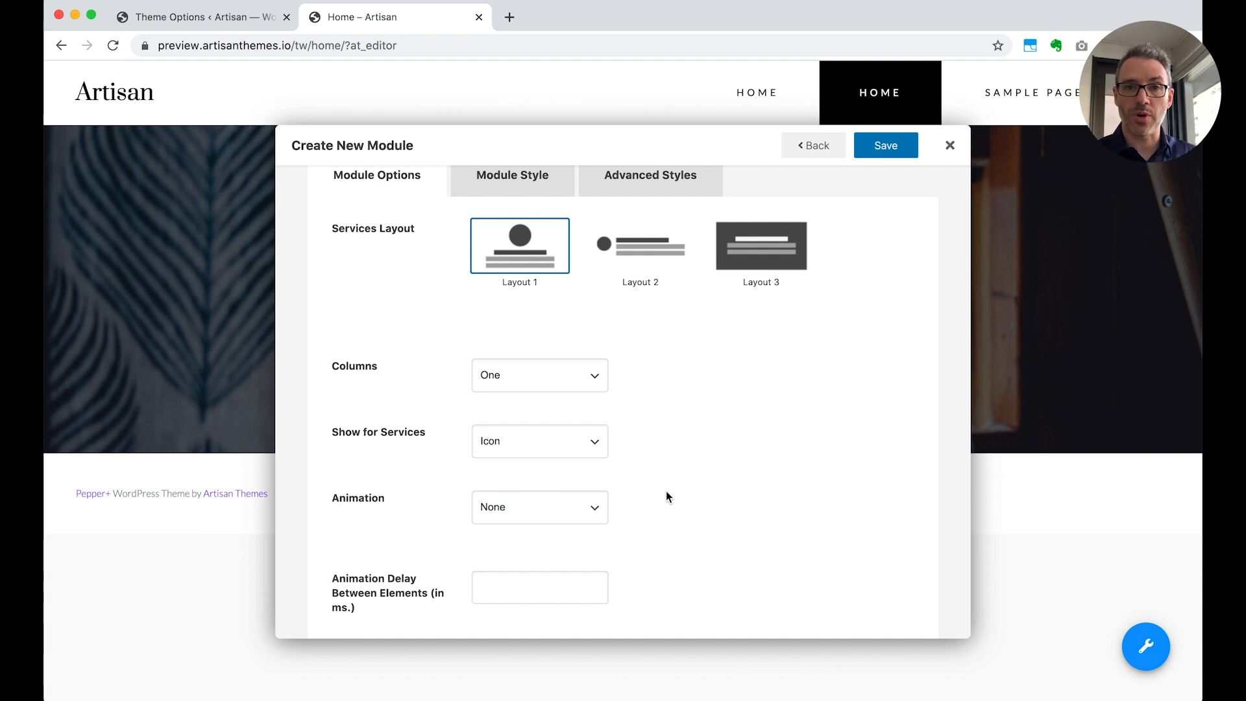
scroll(667, 494, down, 3)
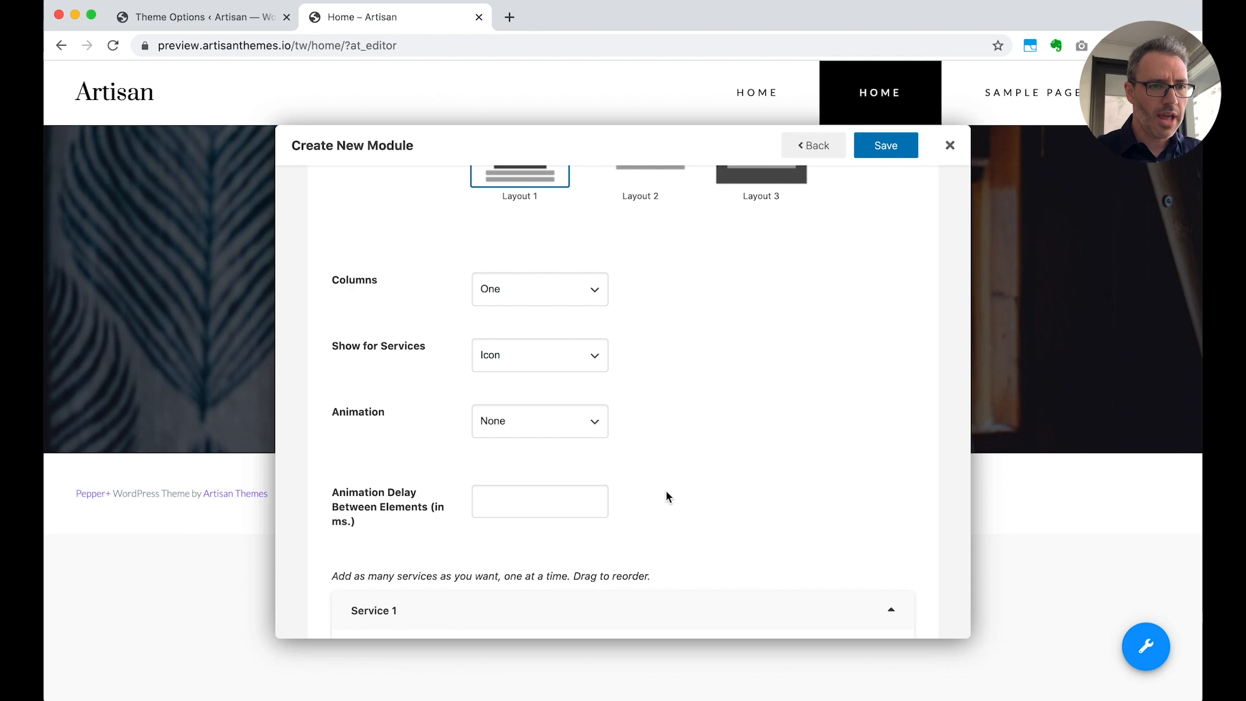
scroll(666, 490, up, 3)
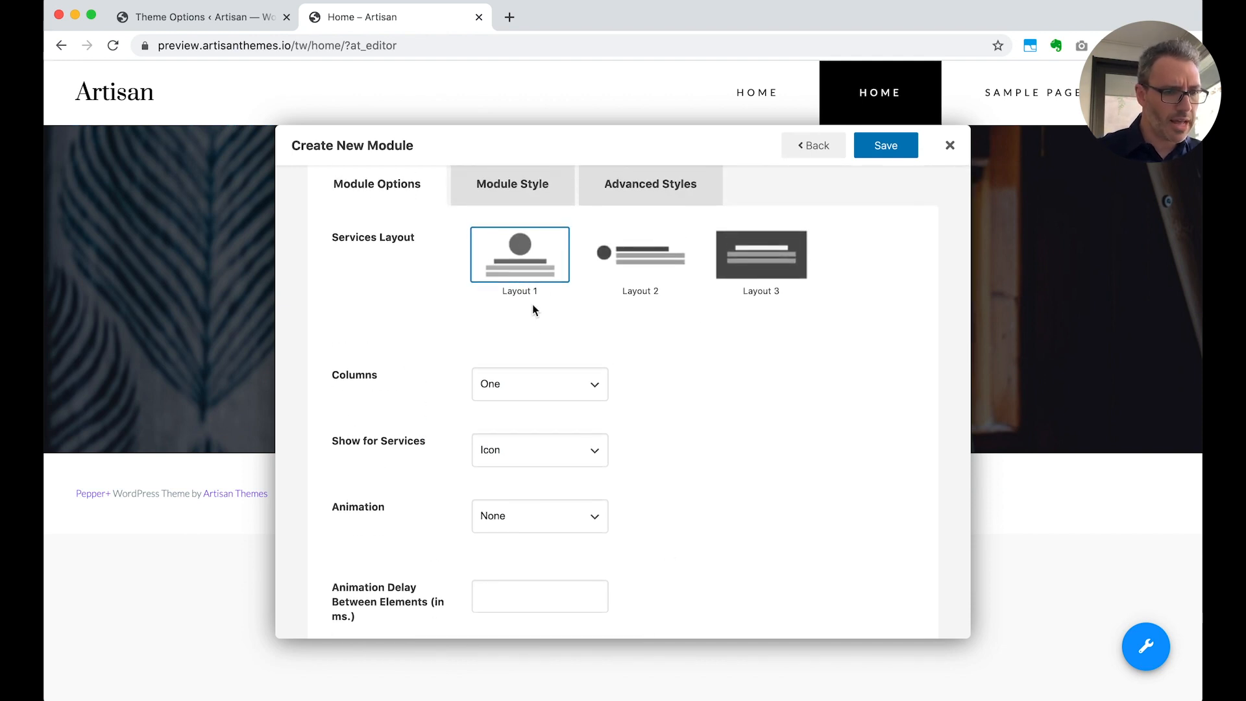
click(518, 394)
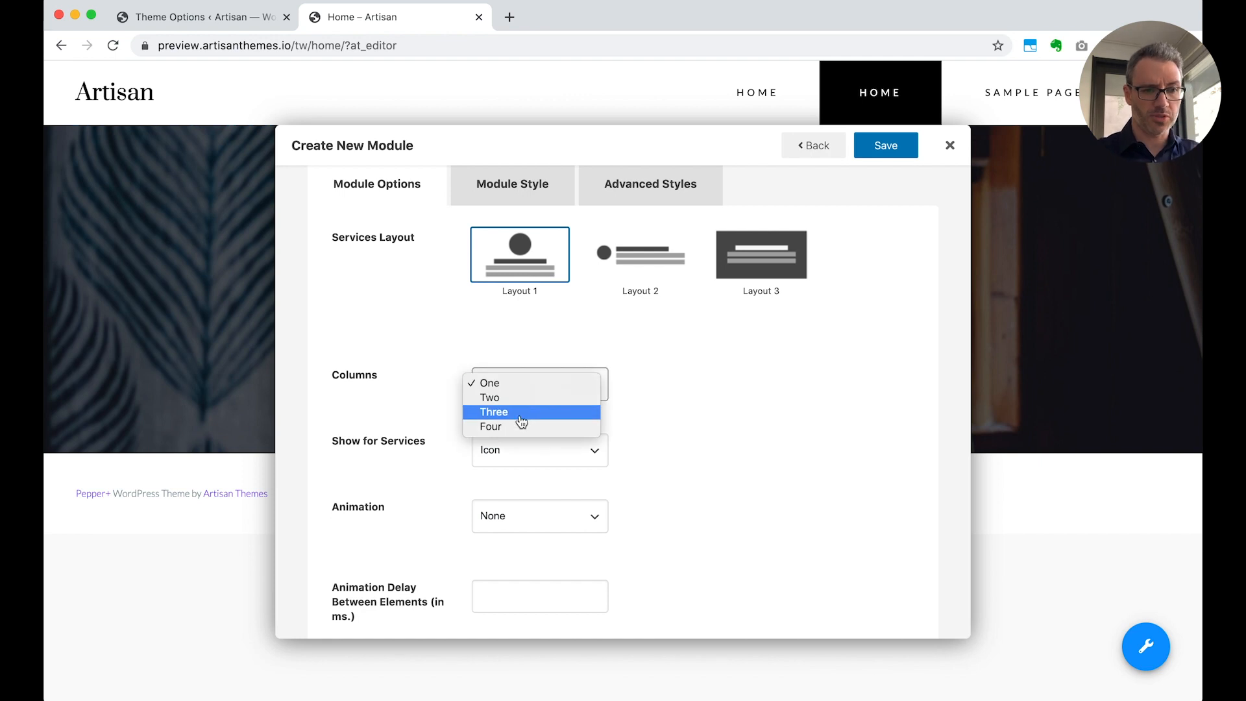
click(521, 419)
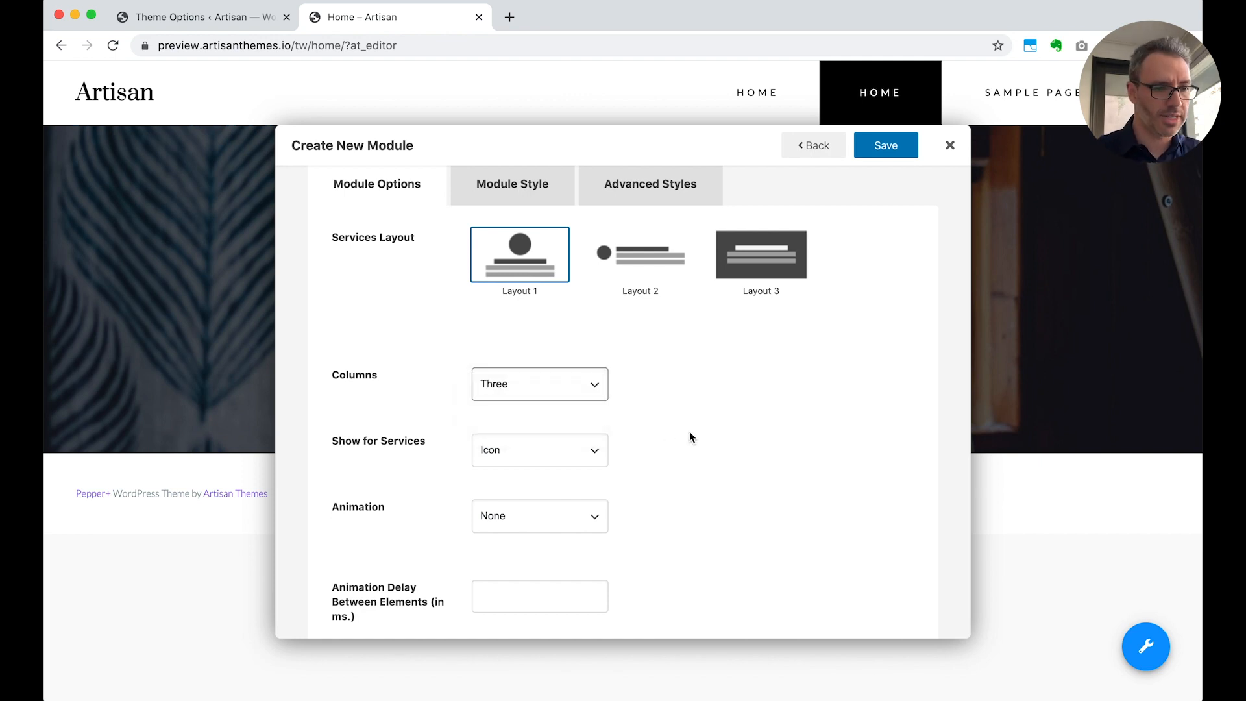
scroll(690, 433, down, 4)
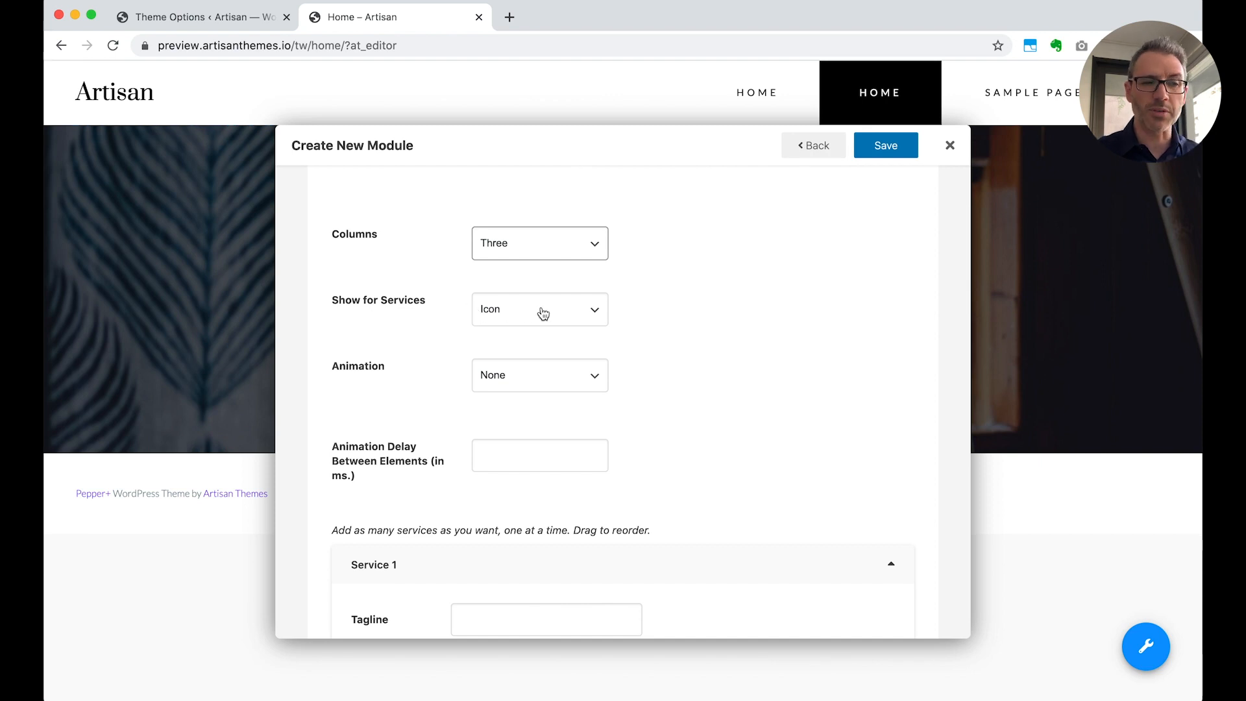
scroll(672, 355, down, 1)
click(581, 289)
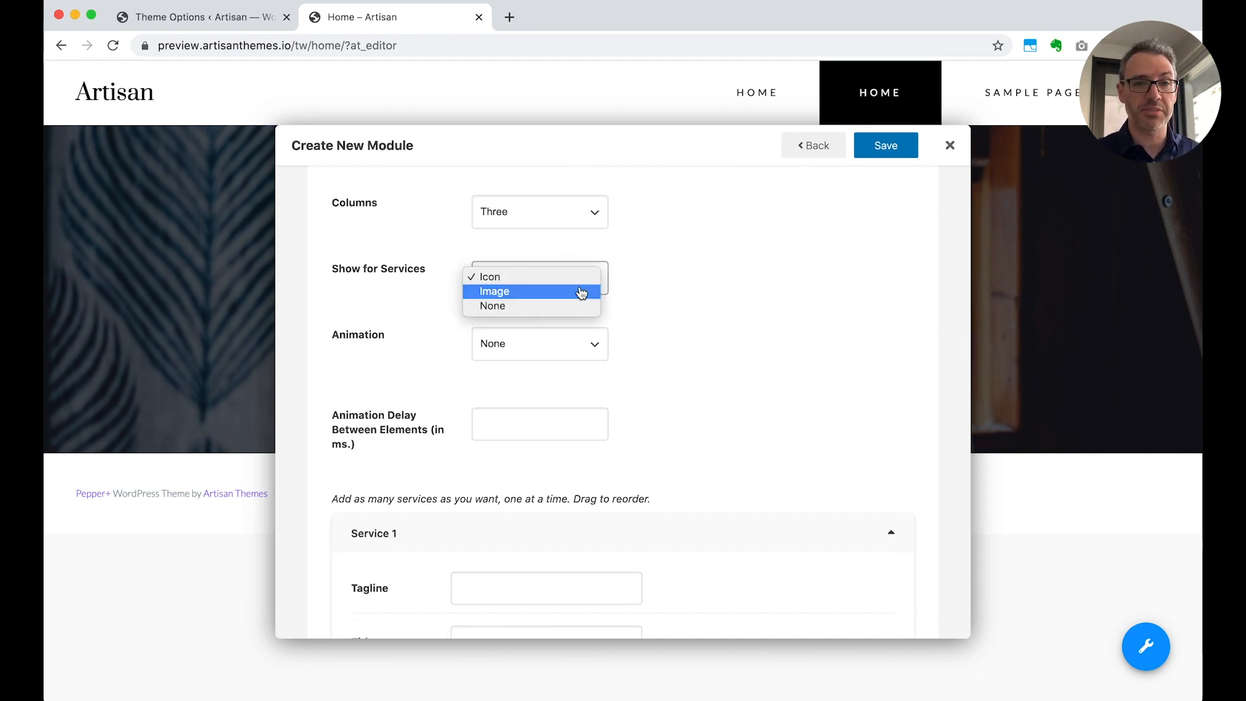
click(619, 324)
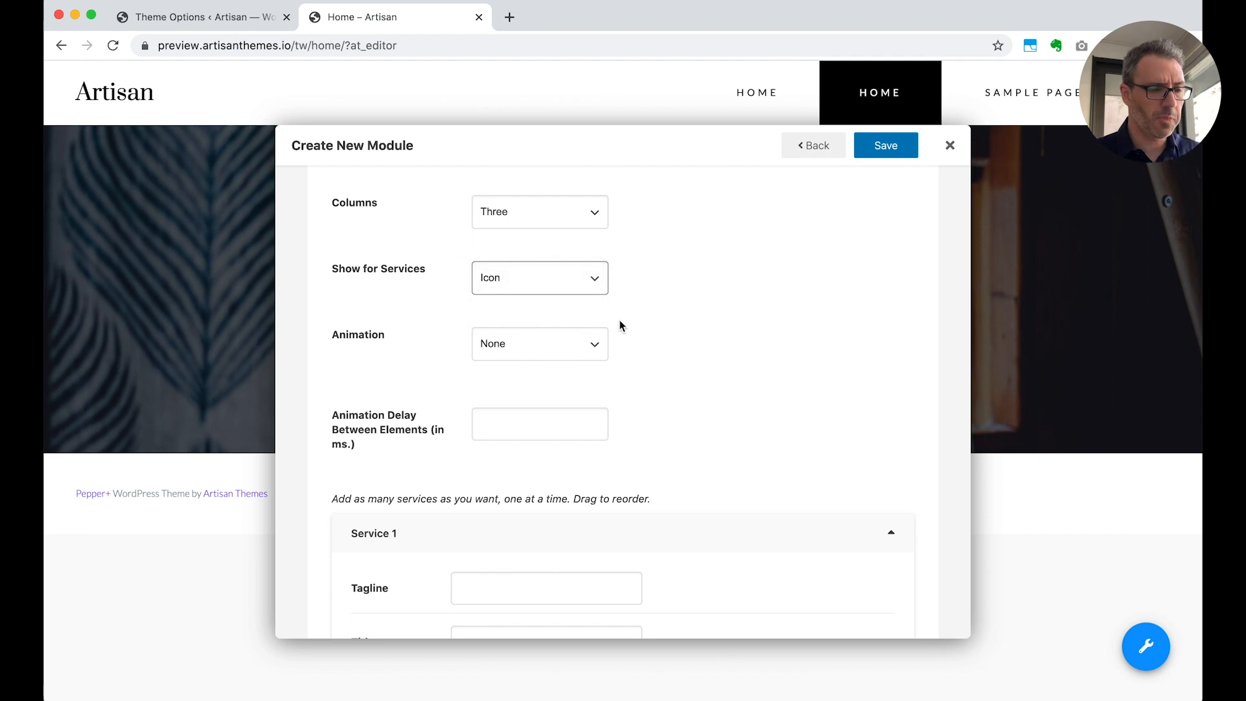
Fill in Service 1 with the tagline "I am", the title "A developer" and the copied Lorem ipsum text as content
scroll(619, 320, down, 2)
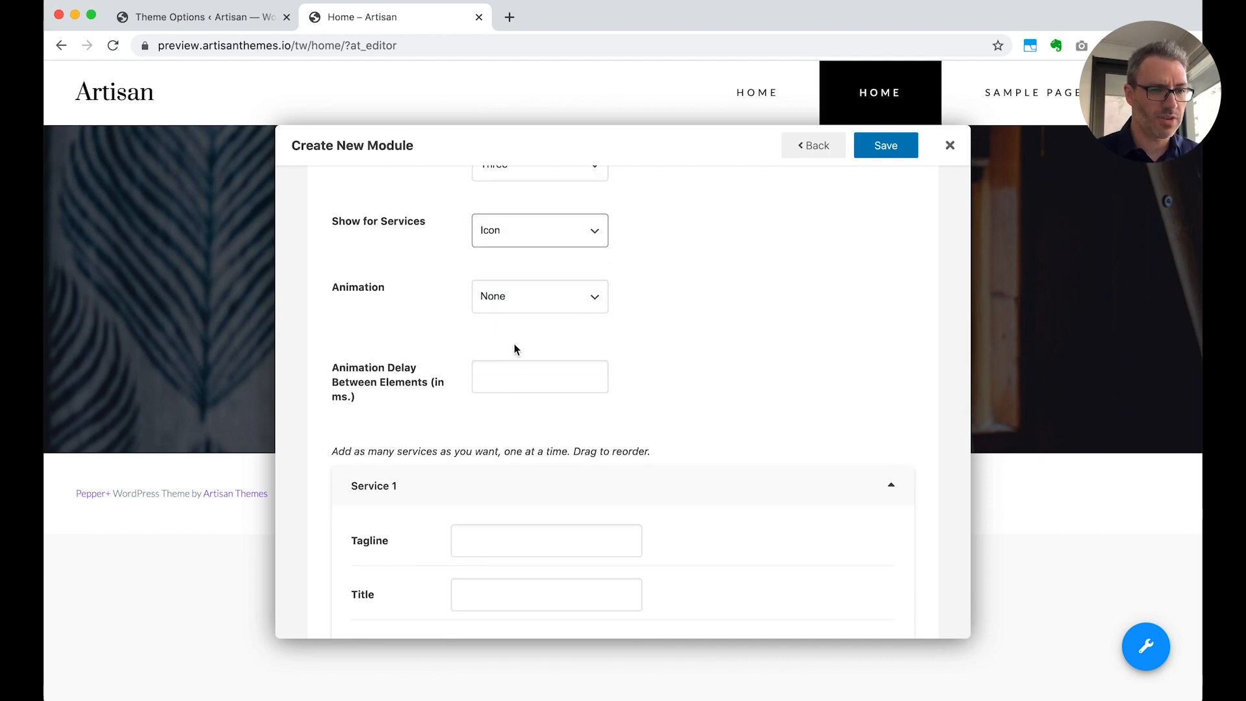
scroll(648, 400, down, 5)
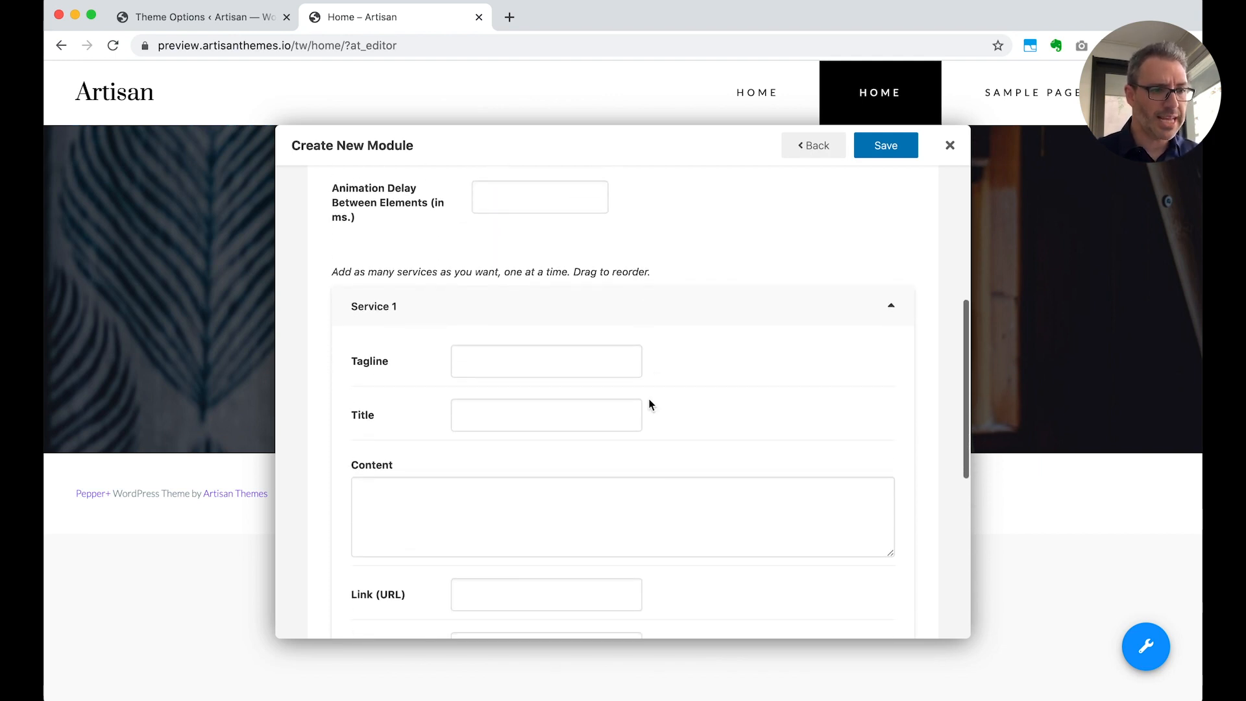
click(544, 351)
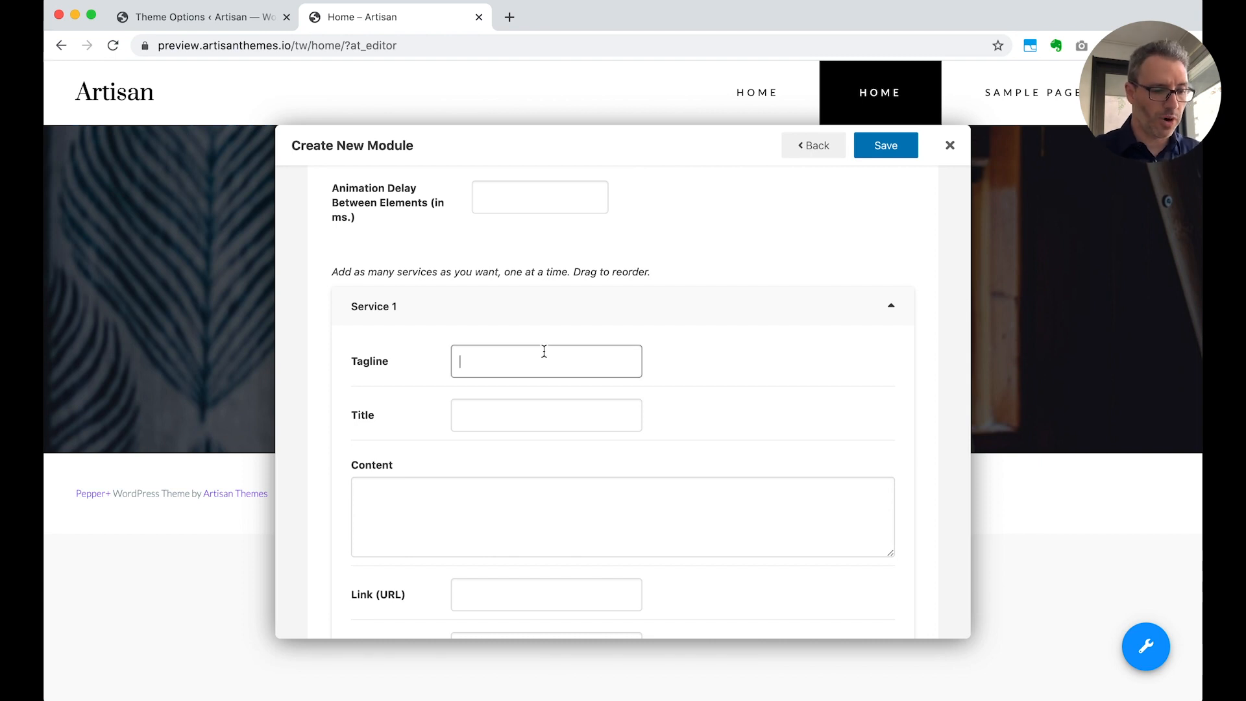
text(I)
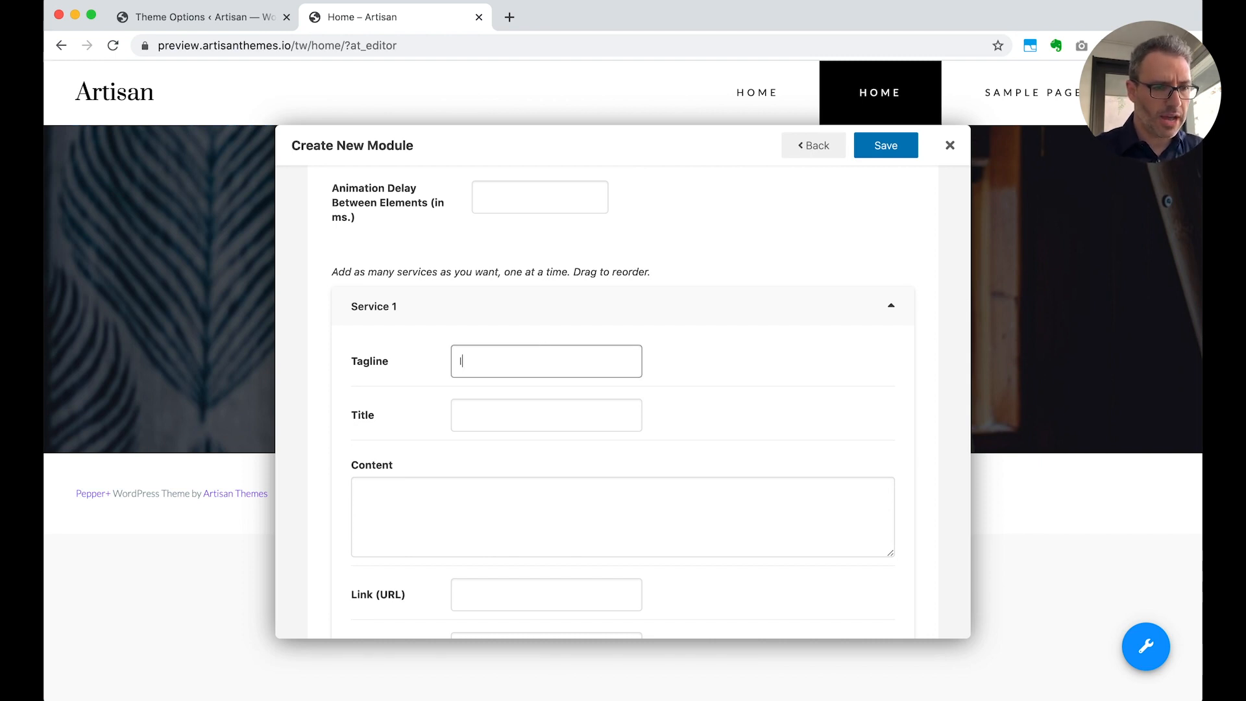
text( am)
key(Tab)
text(A dew)
text(el)
key(BackSpace)
key(BackSpace)
key(BackSpace)
text(veko)
key(BackSpace)
key(BackSpace)
text(loper)
key(Tab)
text(Lorem ipsum dolor sit mauris a turpis pellentes biben dum magna ut congue ipsum mauris nec vesti bulum diam duis at leo.)
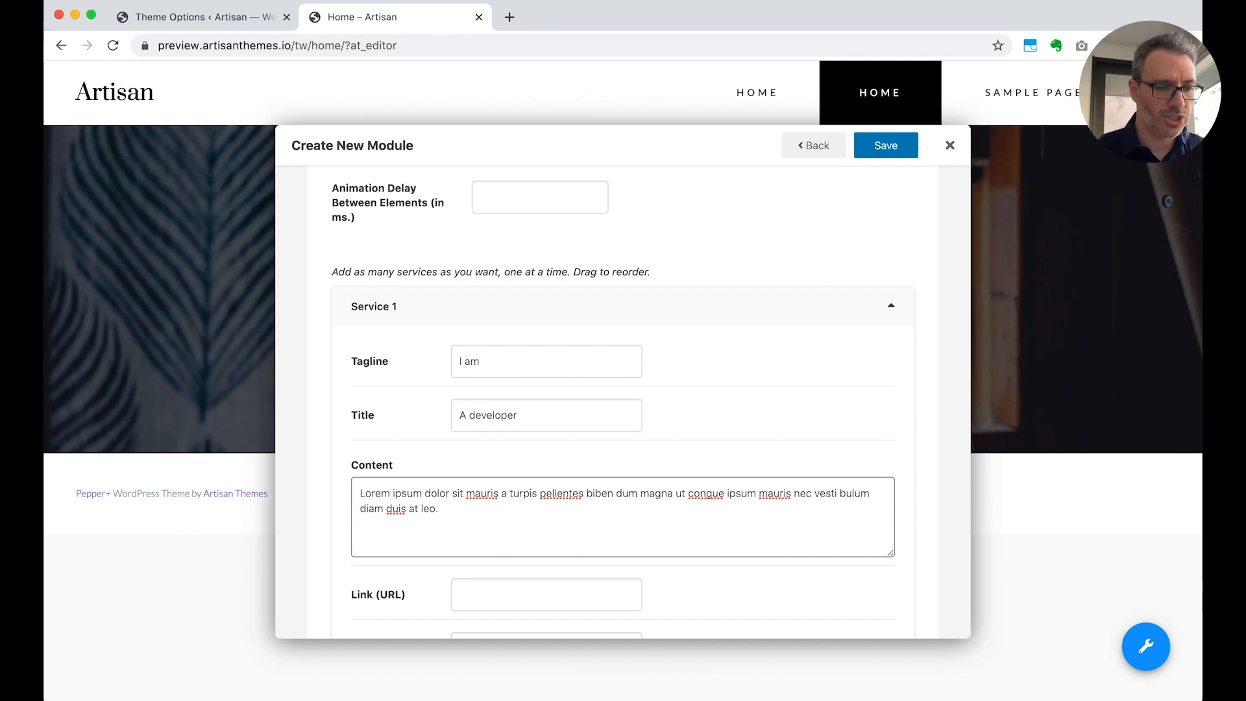
Search the icon picker for "code" and assign the </> code icon to Service 1
scroll(682, 520, down, 2)
scroll(683, 520, down, 7)
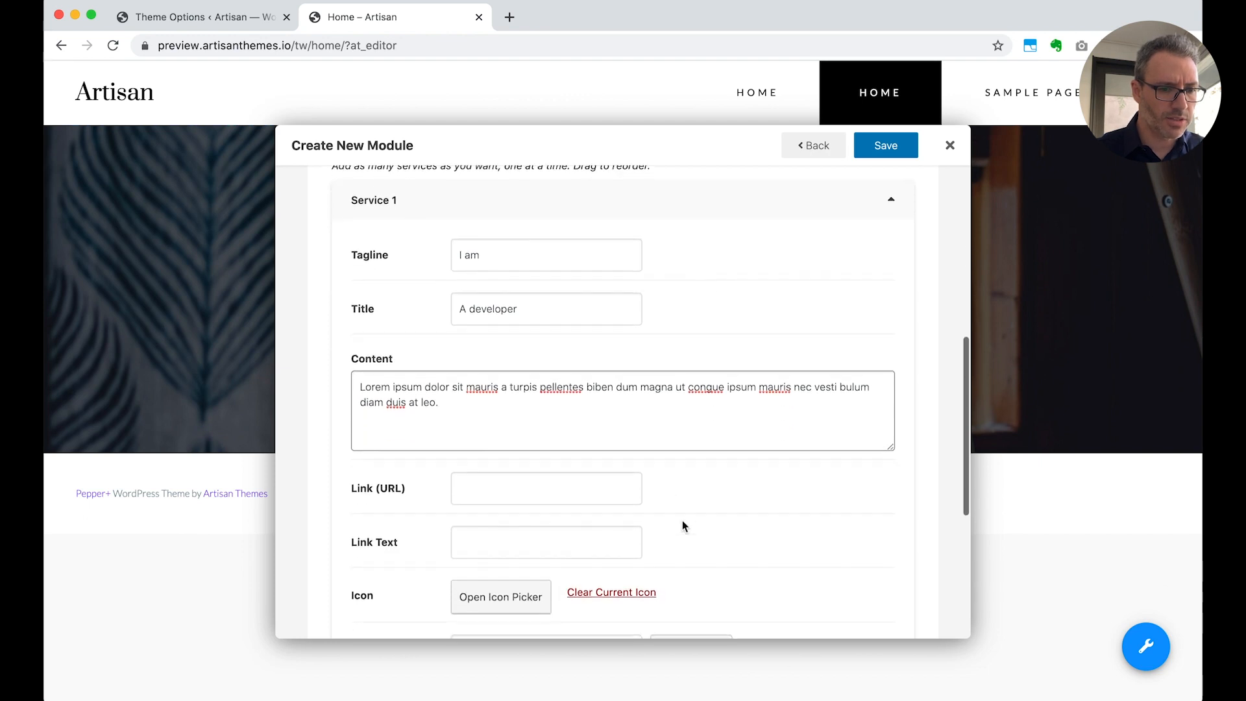
scroll(682, 520, down, 3)
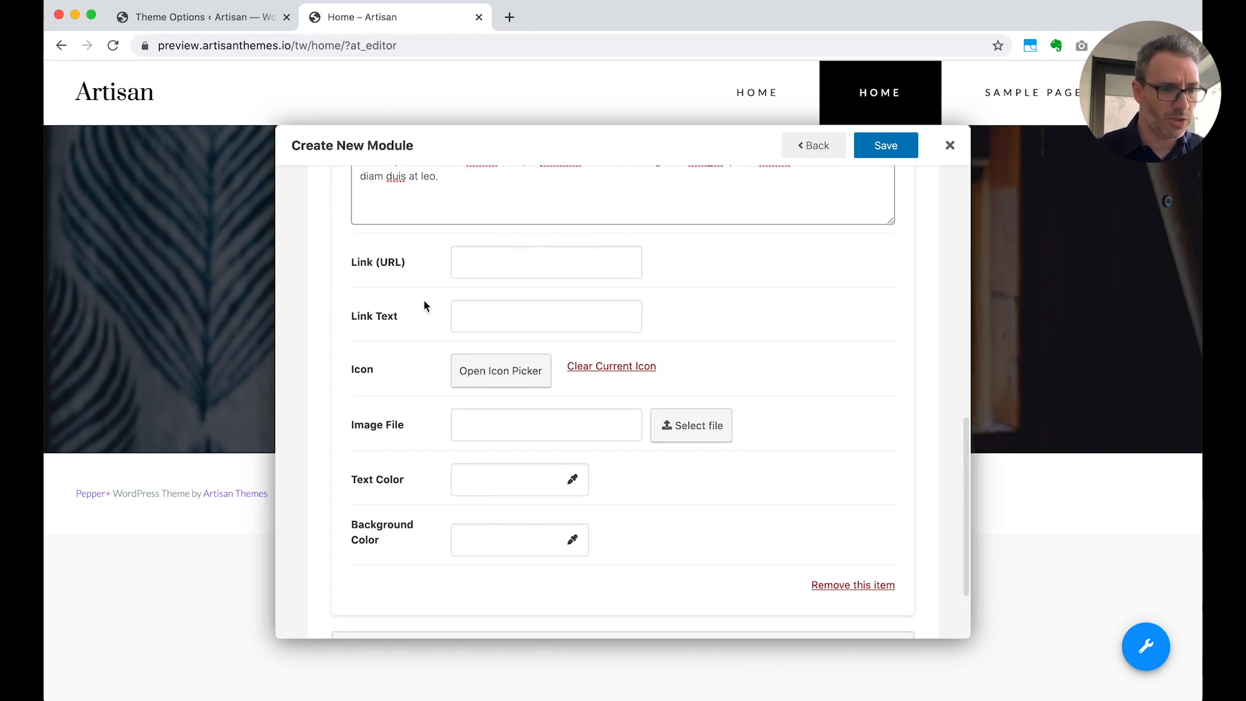
click(496, 375)
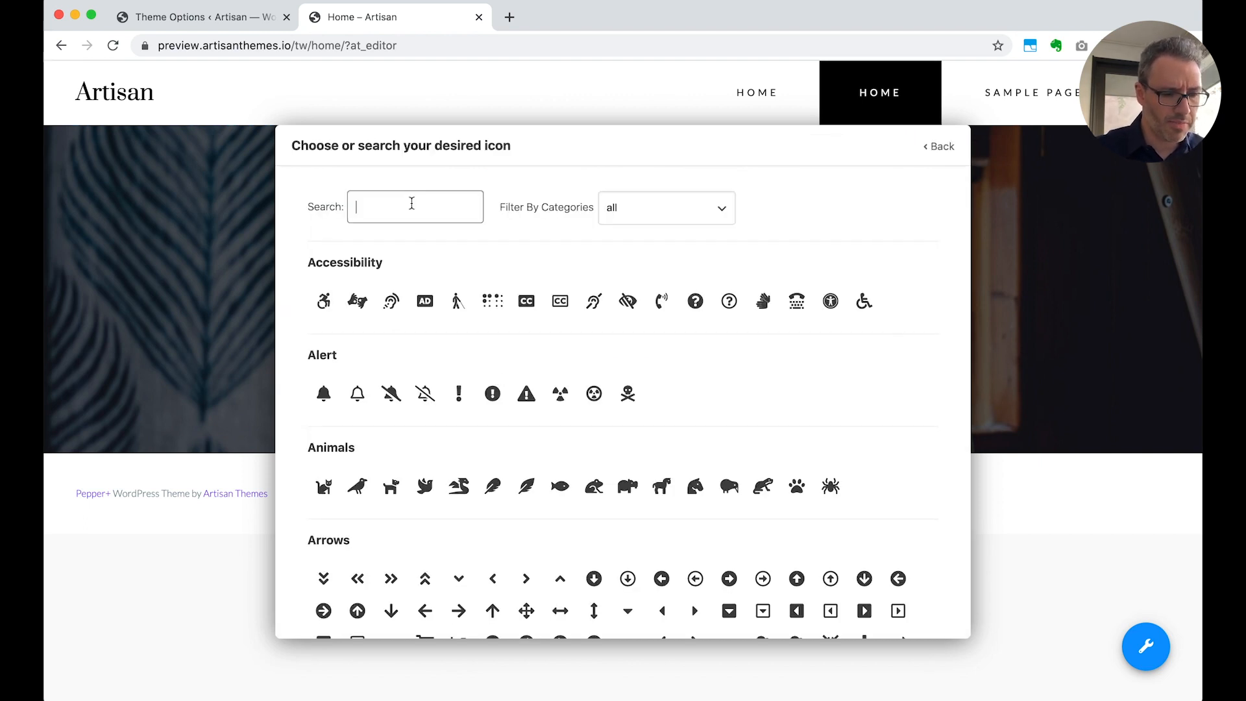
text(code)
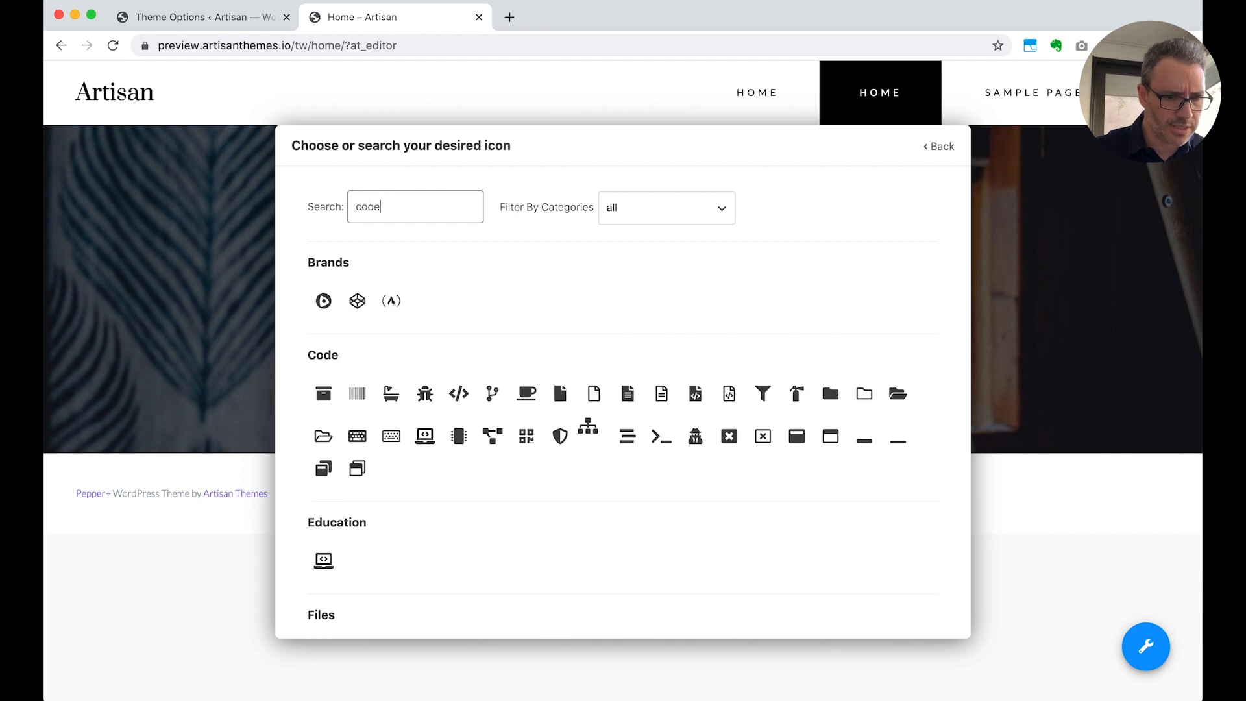
click(458, 393)
click(938, 147)
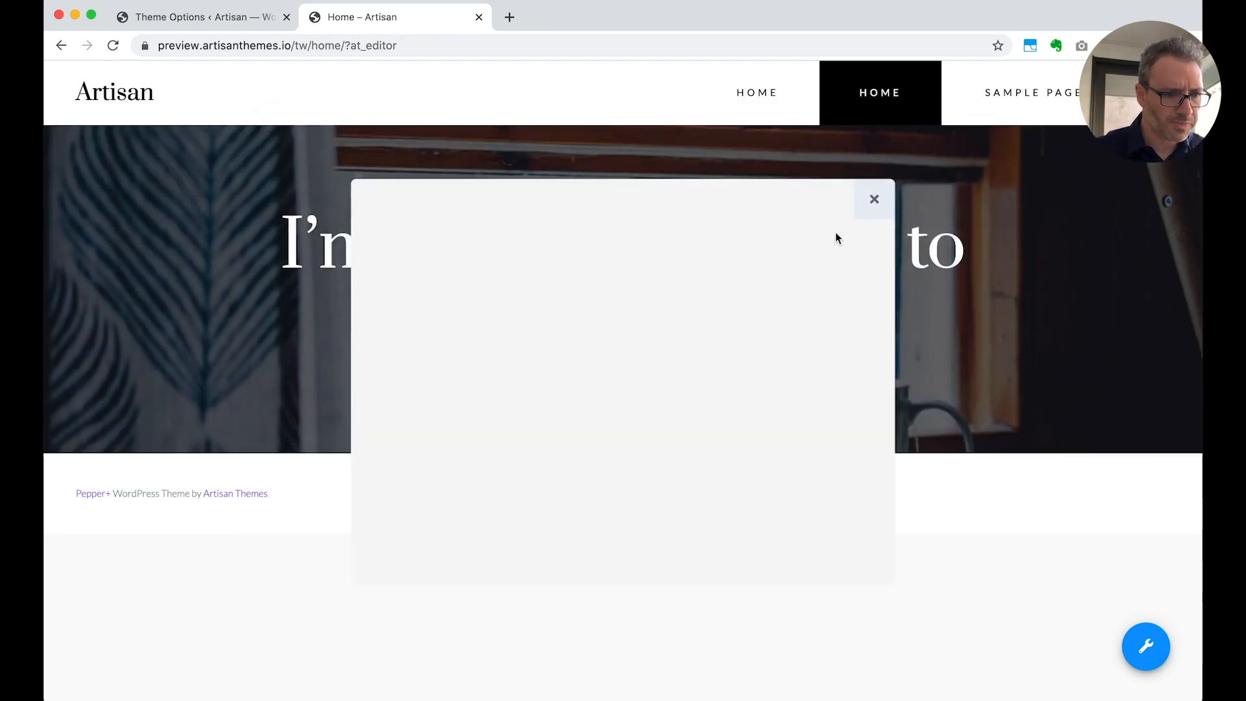
Add Service 2 with the tagline "I love", the title "Traveling" and the copied Lorem ipsum text as content
scroll(725, 412, down, 15)
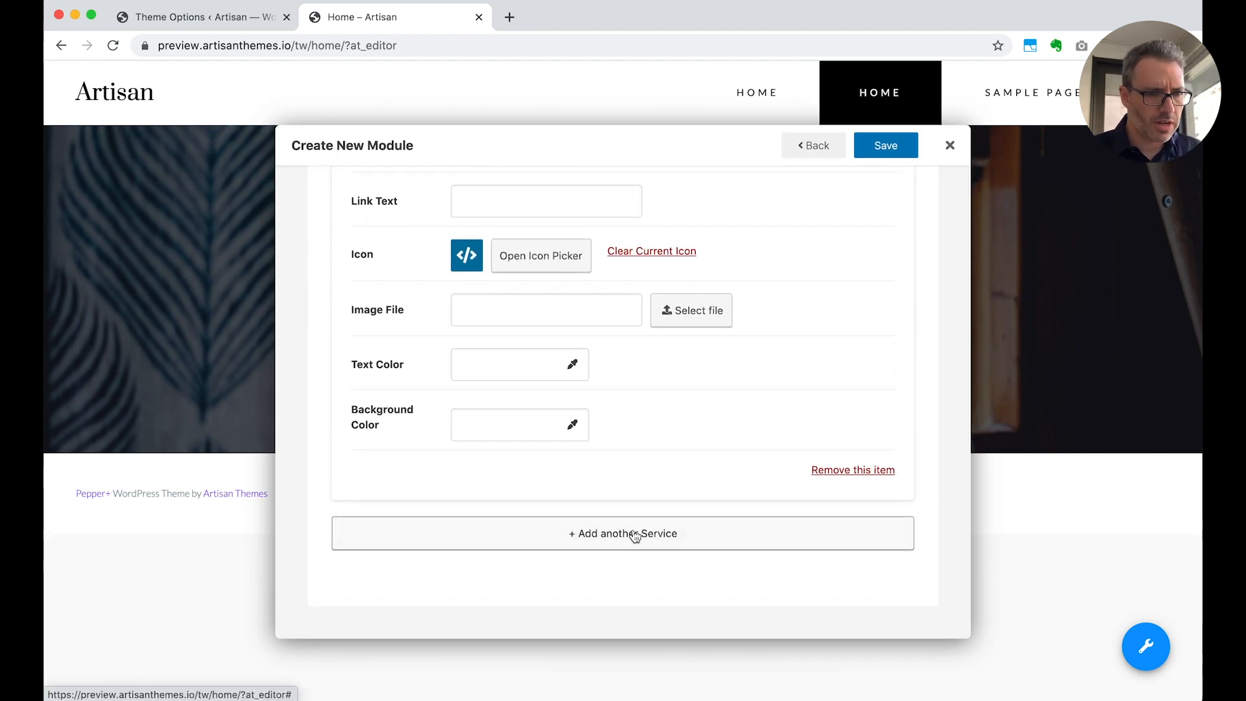
scroll(656, 486, up, 5)
scroll(673, 441, up, 5)
click(538, 390)
text(I loveq)
key(Tab)
click(586, 392)
key(BackSpace)
key(Tab)
text(Traveling)
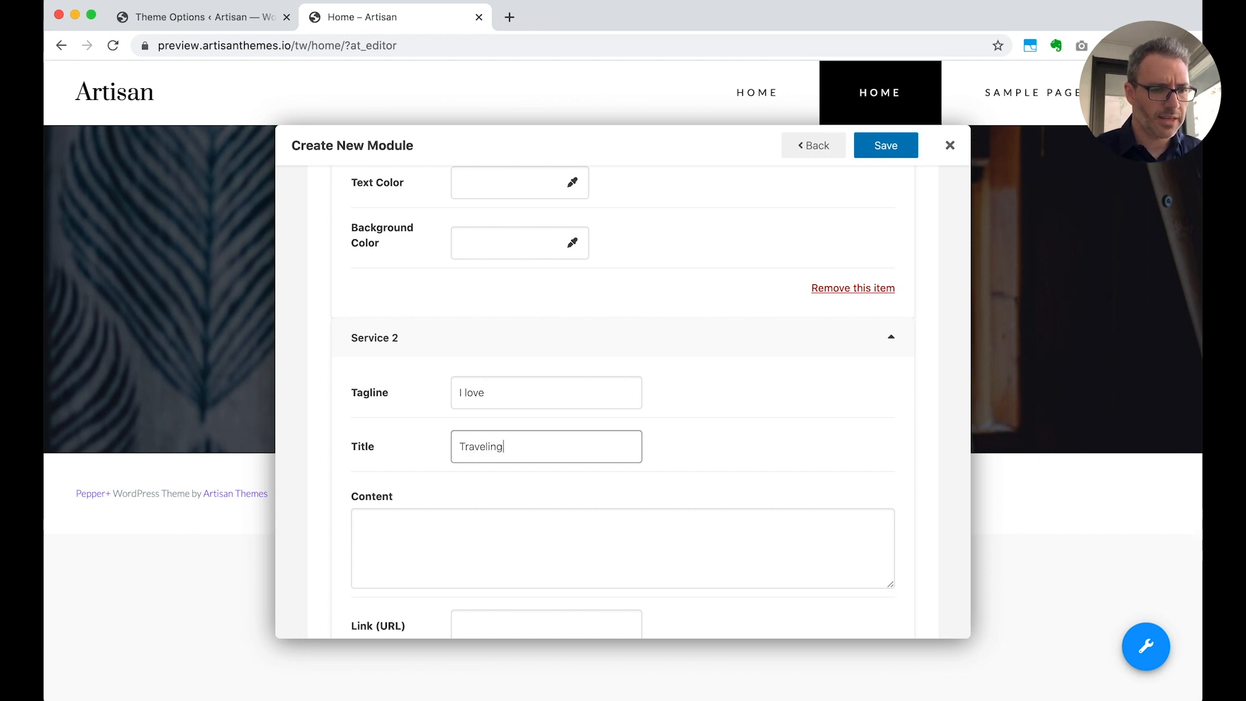
scroll(462, 564, down, 5)
click(538, 384)
text(Lorem ipsum dolor sit mauris a turpis pellentes biben dum magna ut congue ipsum mauris nec vesti bulum diam duis at leo.)
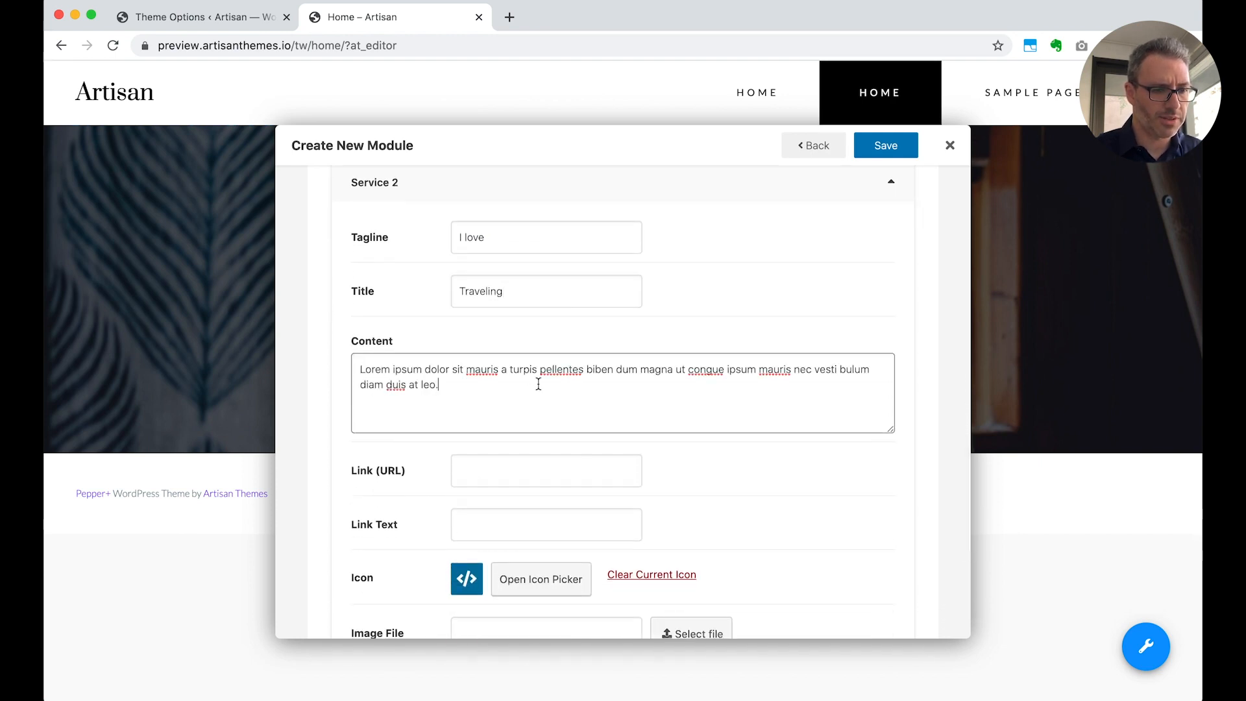
Search the icon picker for "plane" and choose the airplane icon for Service 2
scroll(538, 383, down, 4)
click(498, 465)
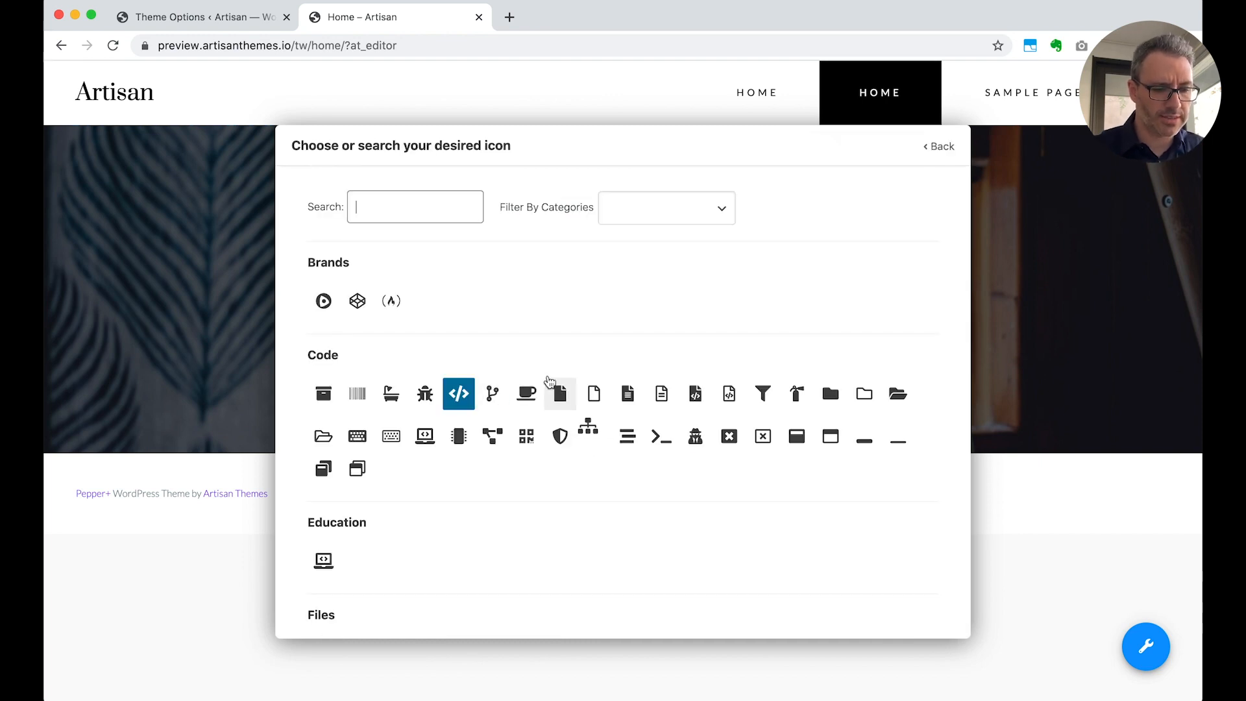
text(plane)
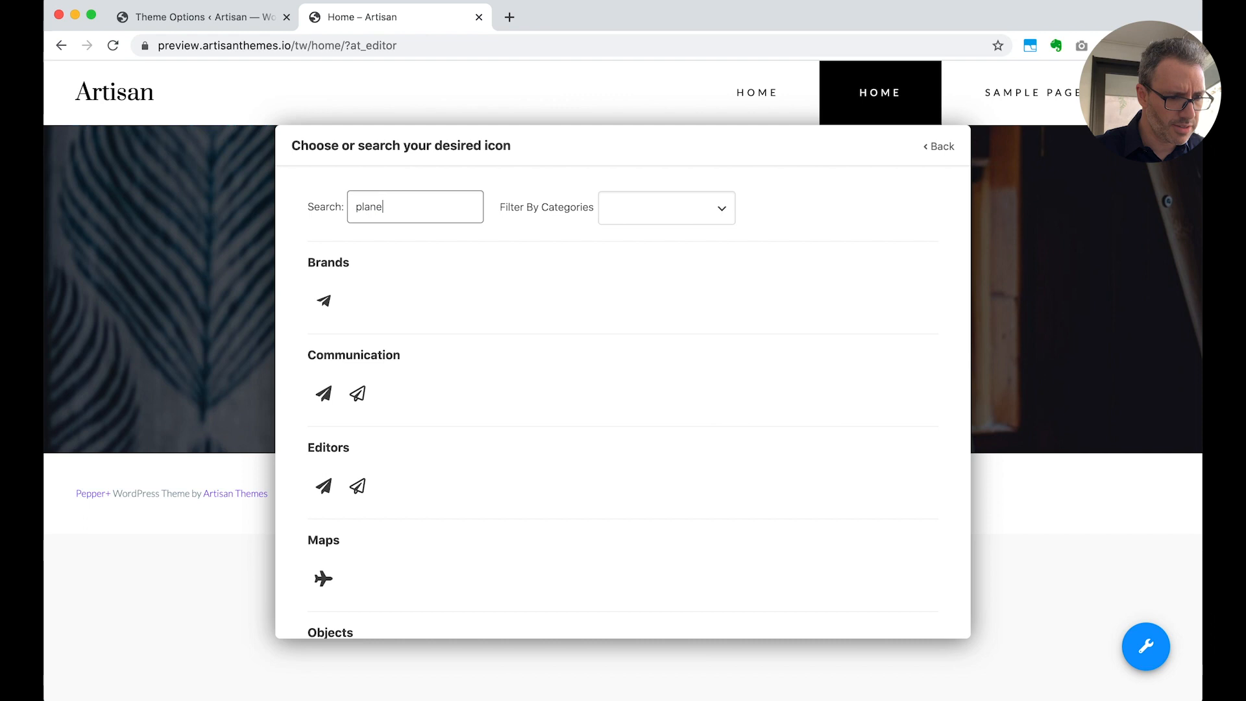
scroll(418, 348, down, 5)
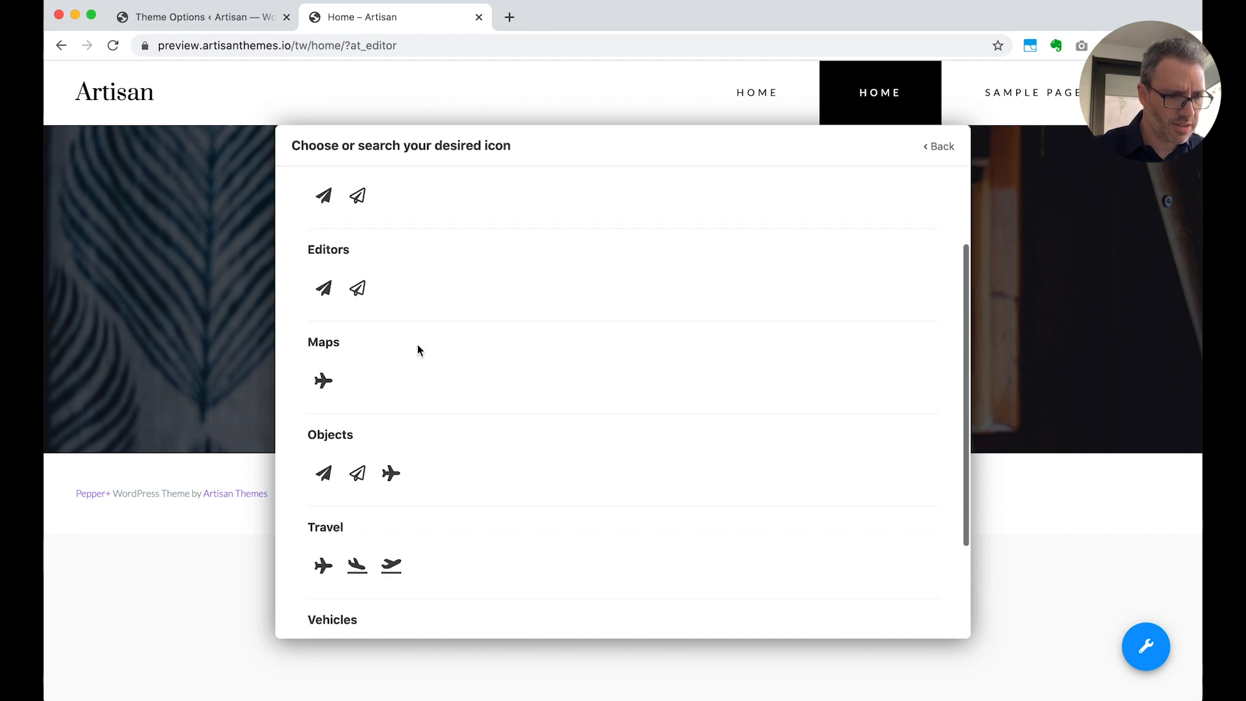
click(391, 474)
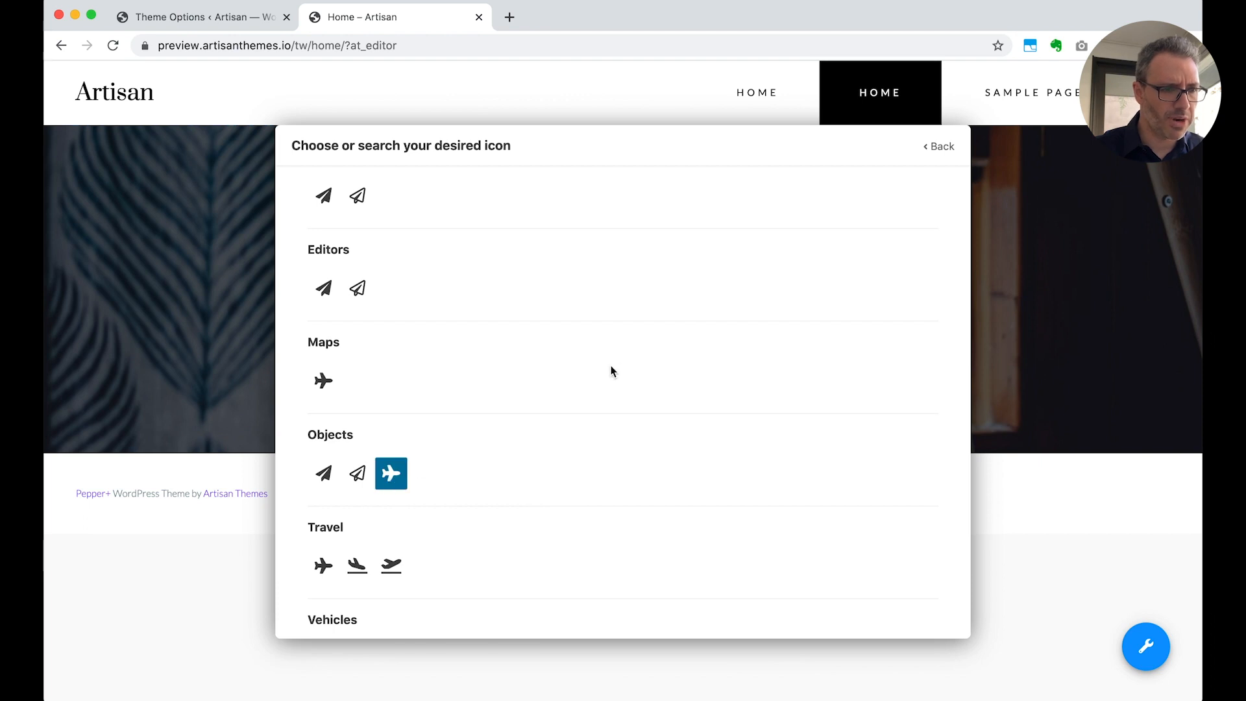
Search the icons for "globe", assign the globe icon to Service 2 and return to the module form
scroll(487, 344, up, 5)
double_click(404, 210)
text(globe)
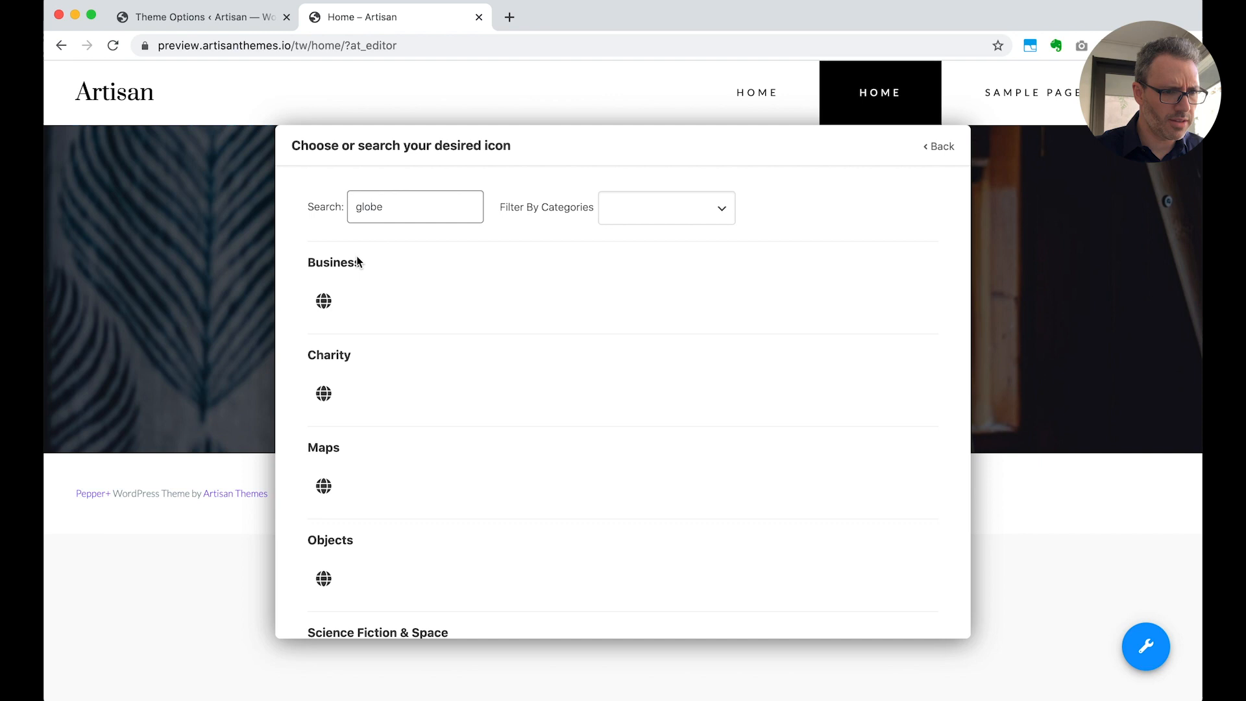
click(325, 303)
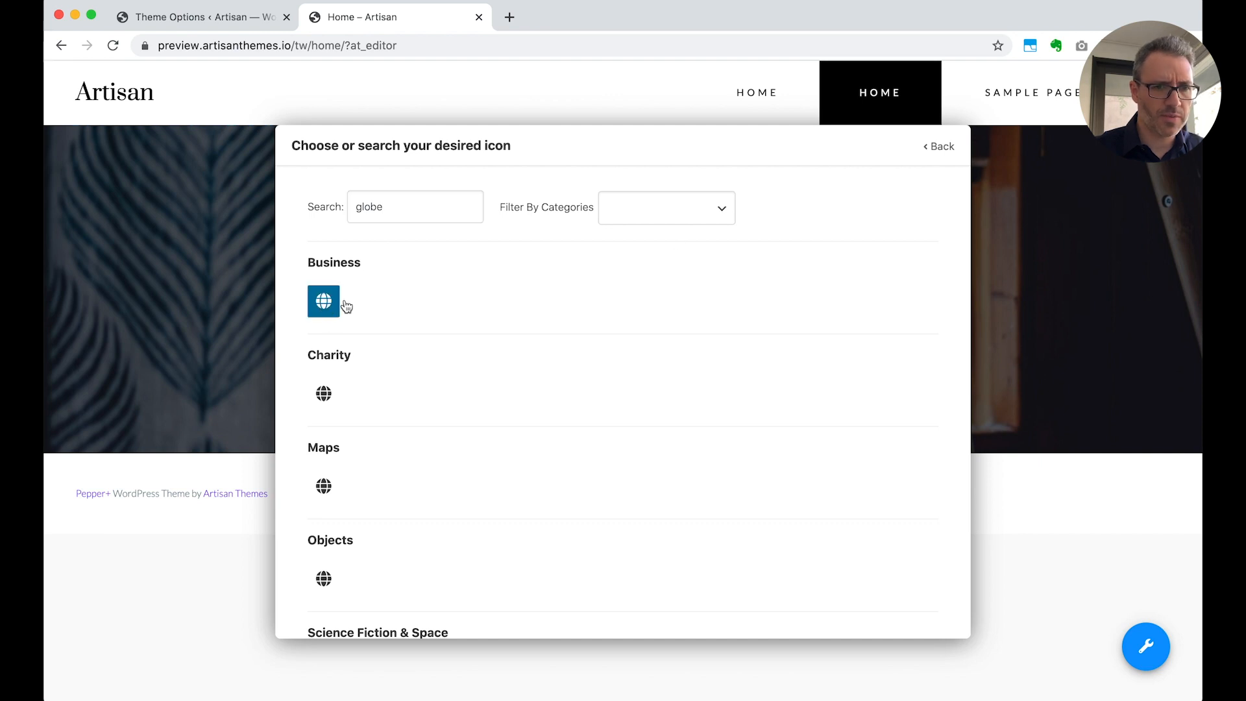
click(942, 147)
Add Service 3 with the tagline "I also", the title "Play Jazz" and the copied Lorem ipsum text as content
scroll(802, 402, down, 10)
scroll(802, 409, down, 15)
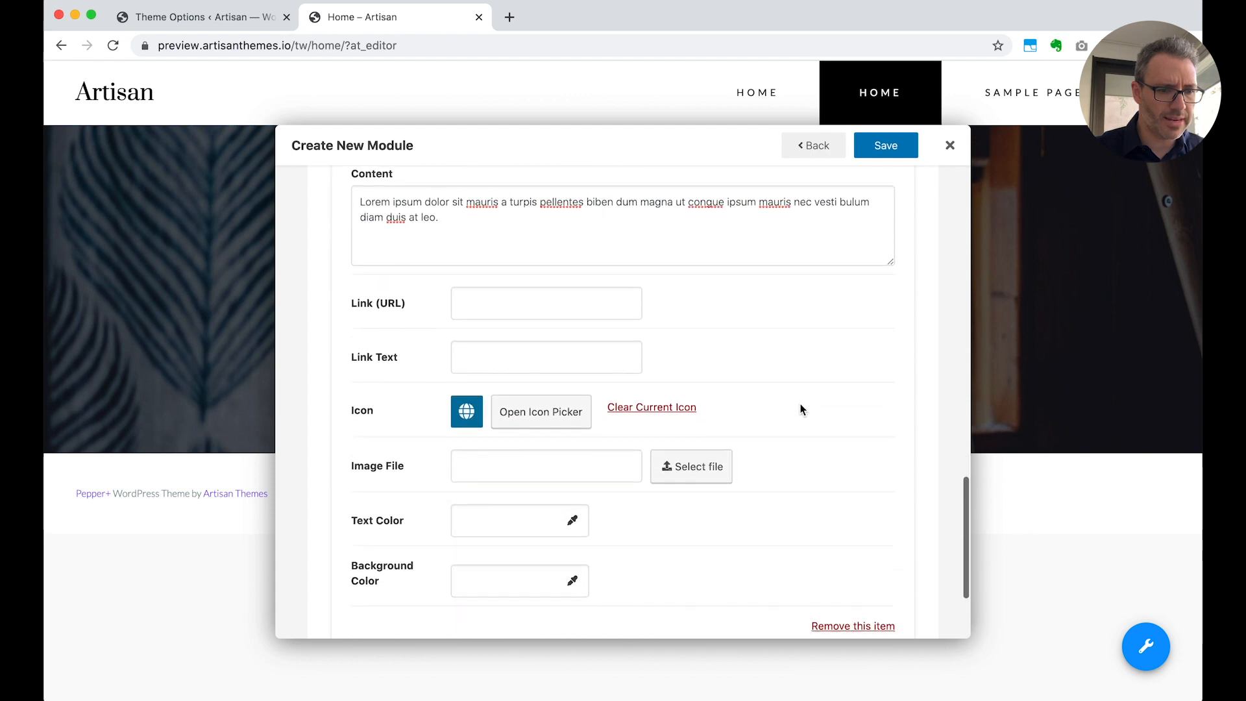
scroll(802, 409, down, 3)
click(667, 544)
scroll(708, 454, up, 6)
click(527, 281)
text(I also)
key(Tab)
text(Play Jazaz)
key(BackSpace)
click(420, 439)
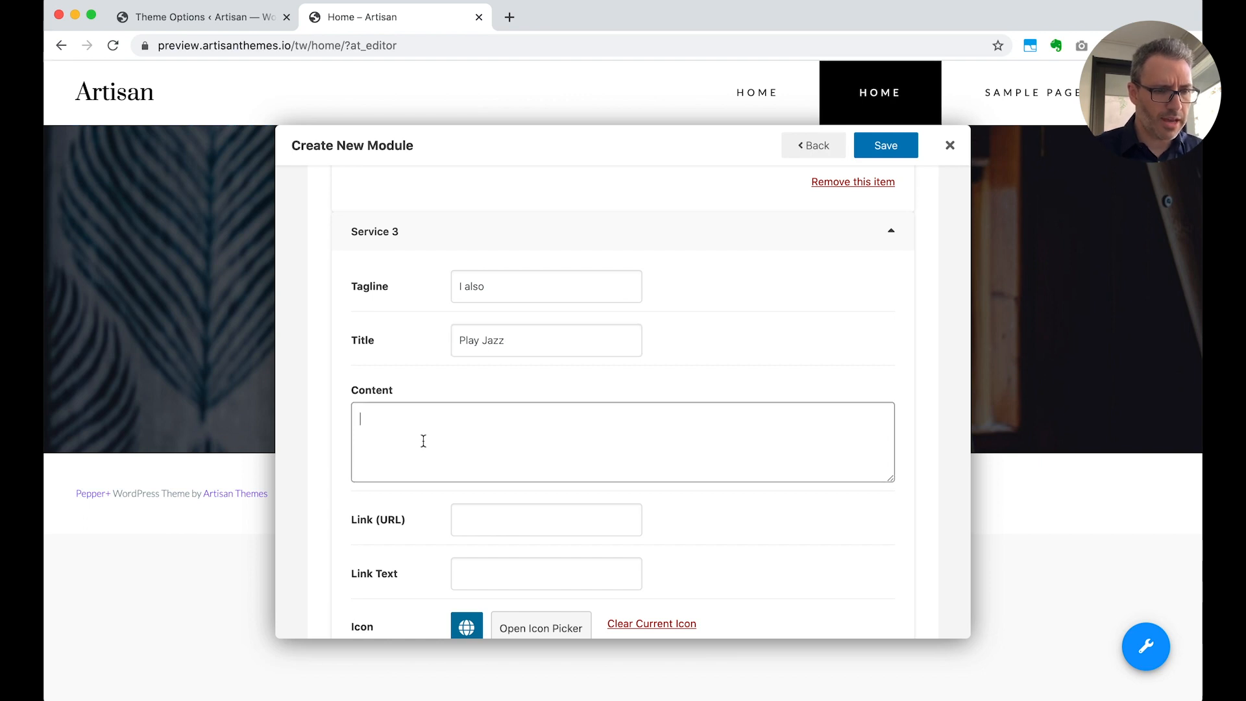
text(Lorem ipsum dolor sit mauris a turpis pellentes biben dum magna ut congue ipsum mauris nec vesti bulum diam duis at leo.)
Search the icon picker for "music", assign the music notes icon to Service 3 and save the Services module
scroll(434, 467, down, 3)
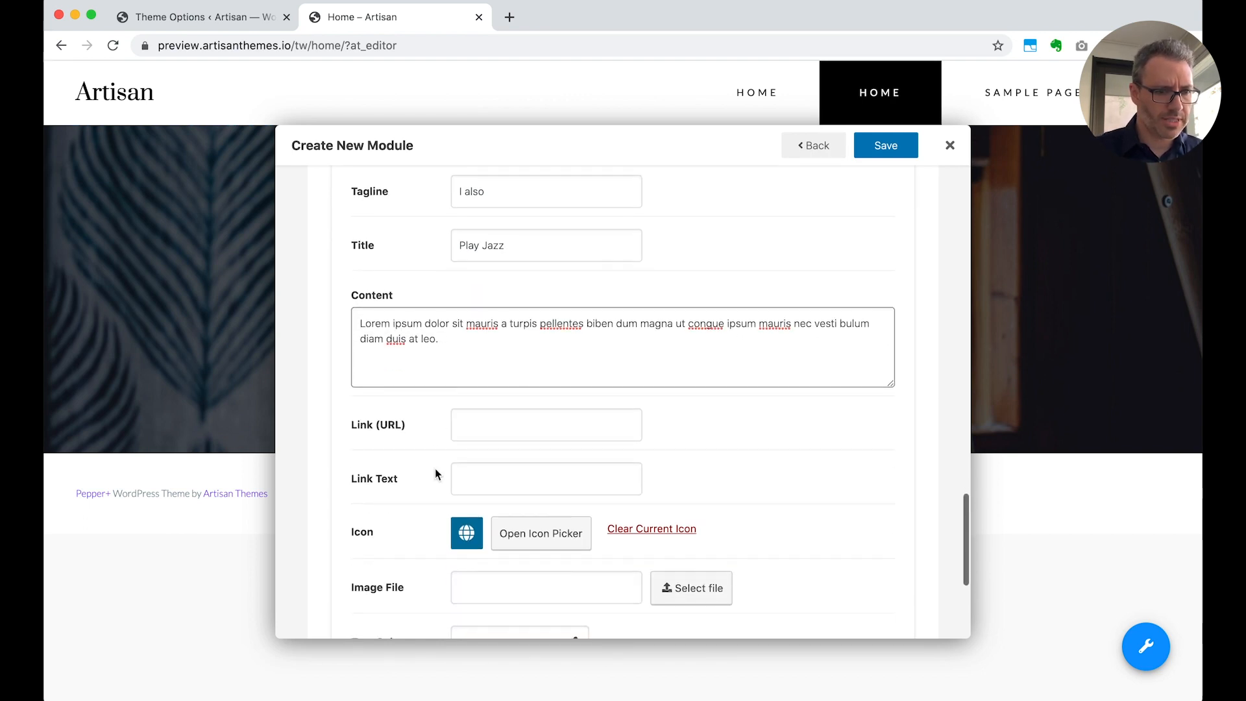
click(545, 533)
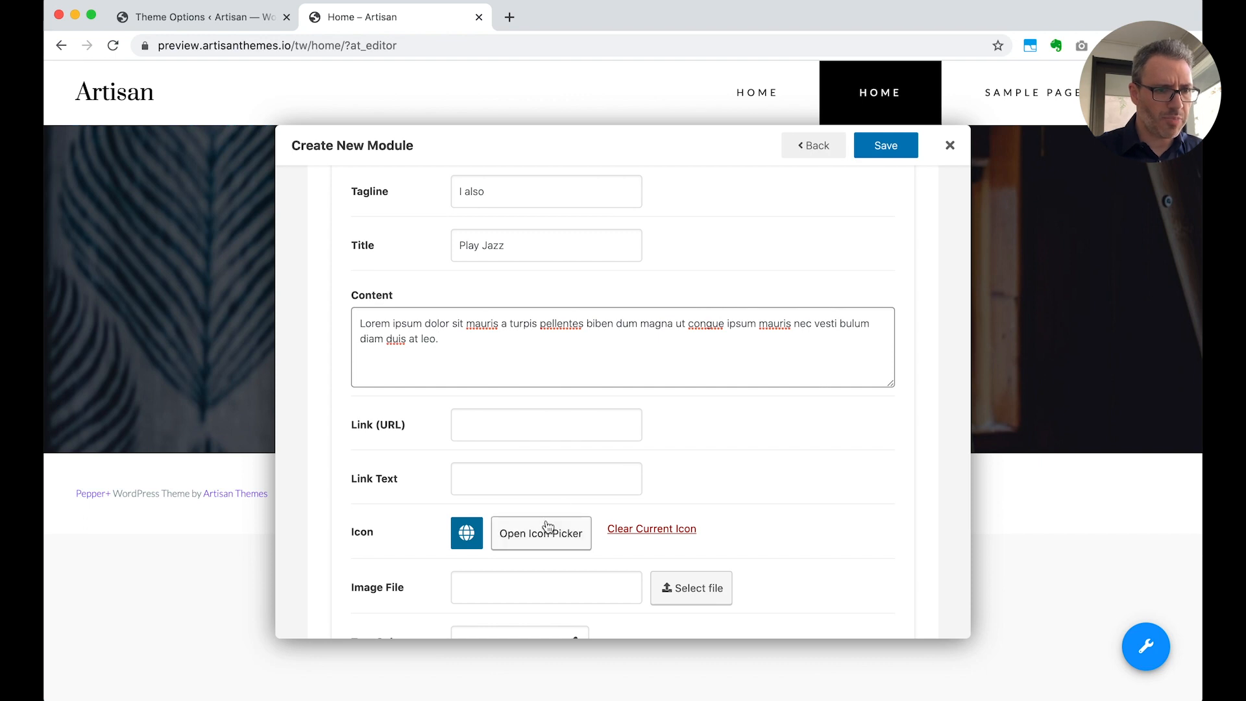
text(music)
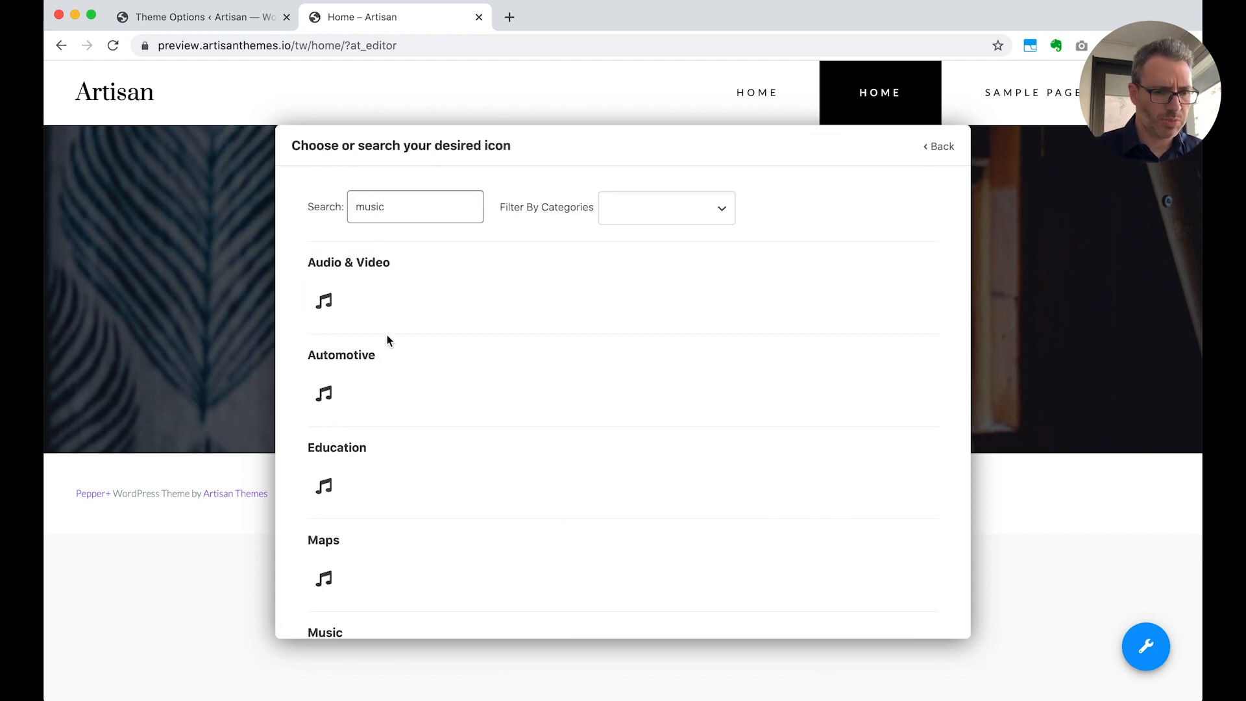
scroll(387, 339, down, 3)
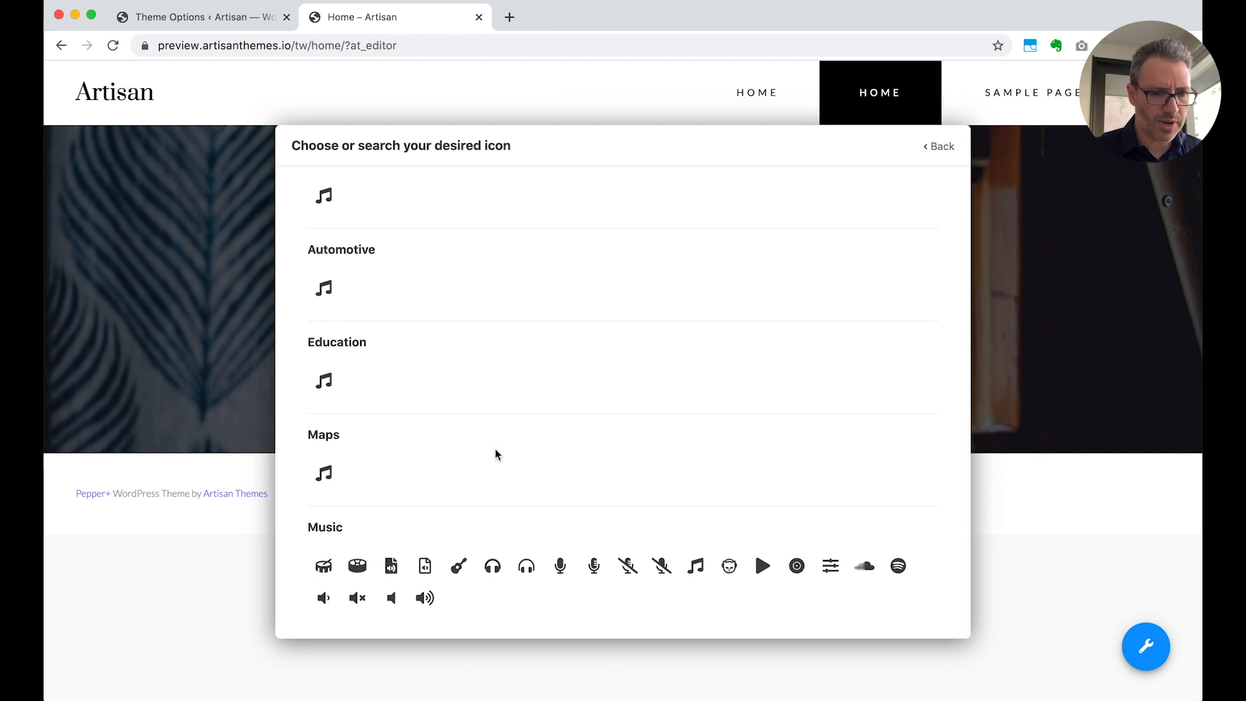
click(696, 568)
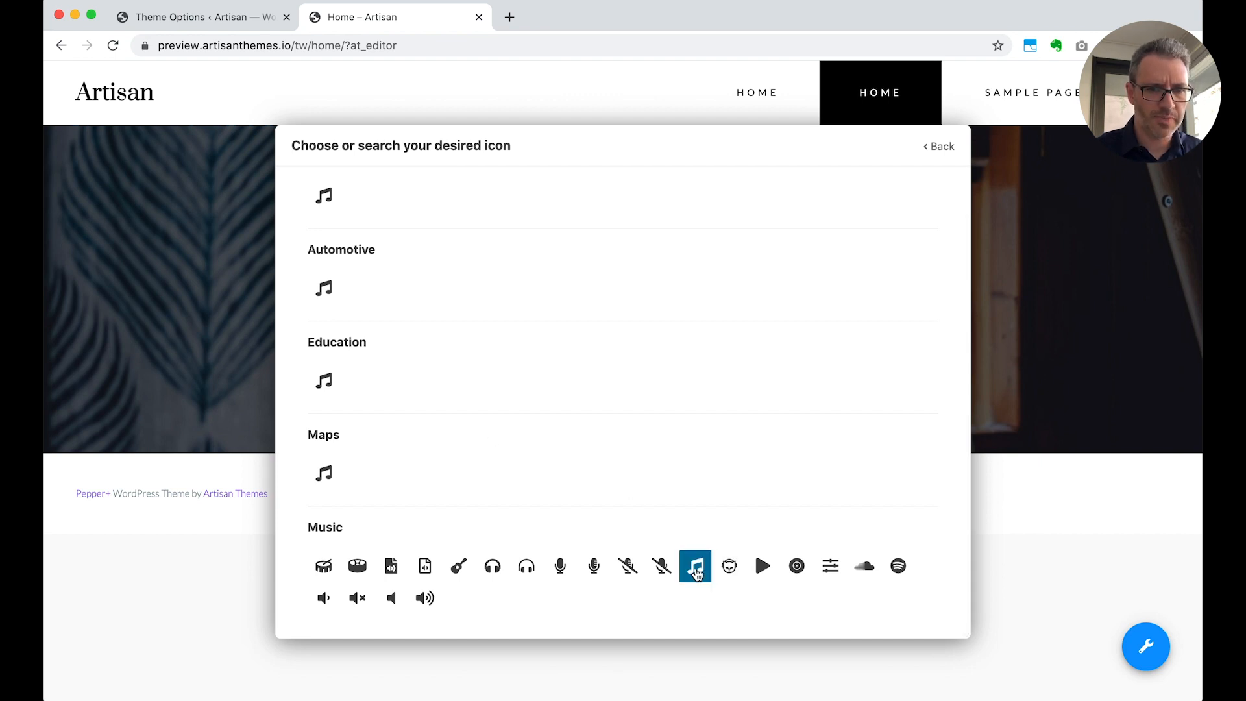
click(941, 148)
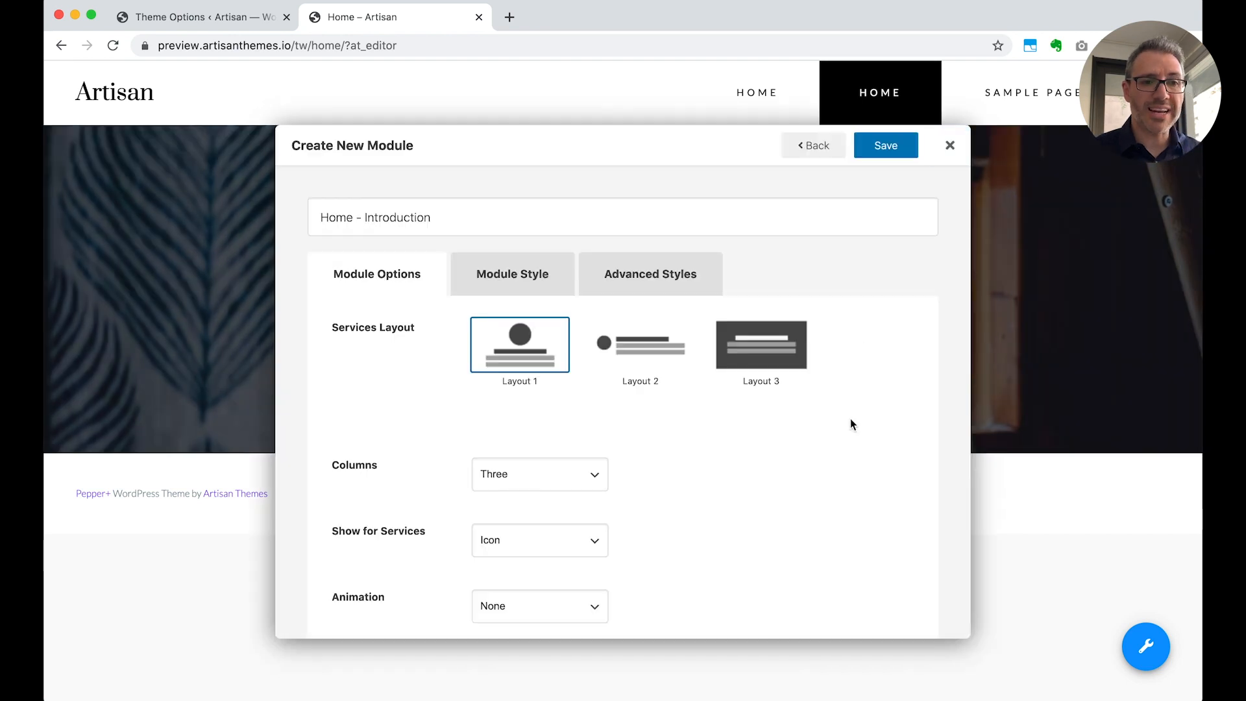
scroll(850, 420, down, 10)
scroll(850, 424, down, 5)
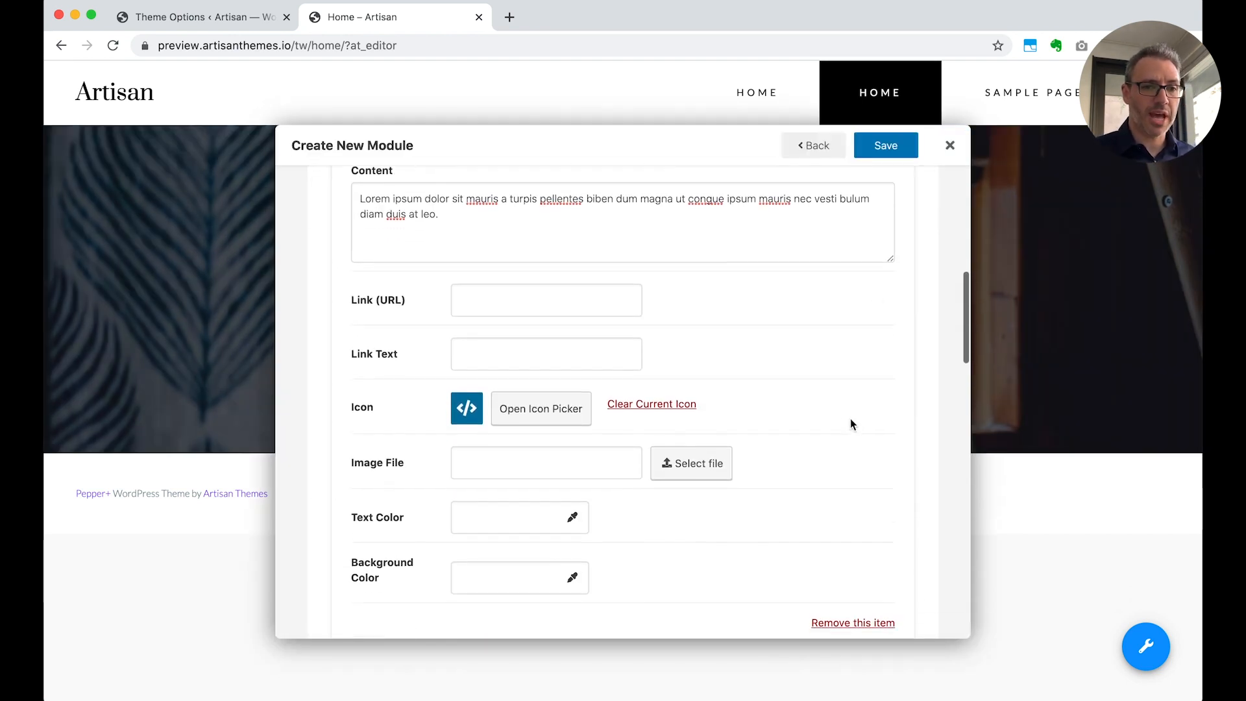
click(886, 147)
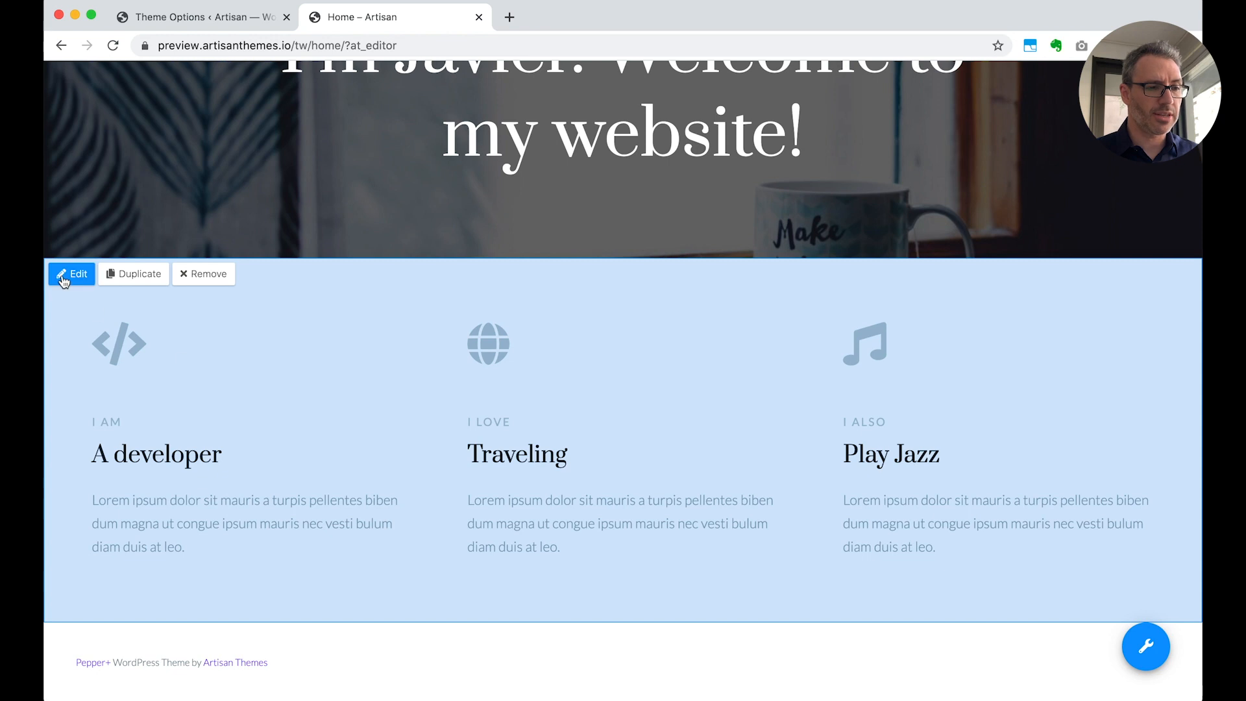
Set the background color of the Home – Introduction services module to #ffffff and save the module
click(63, 278)
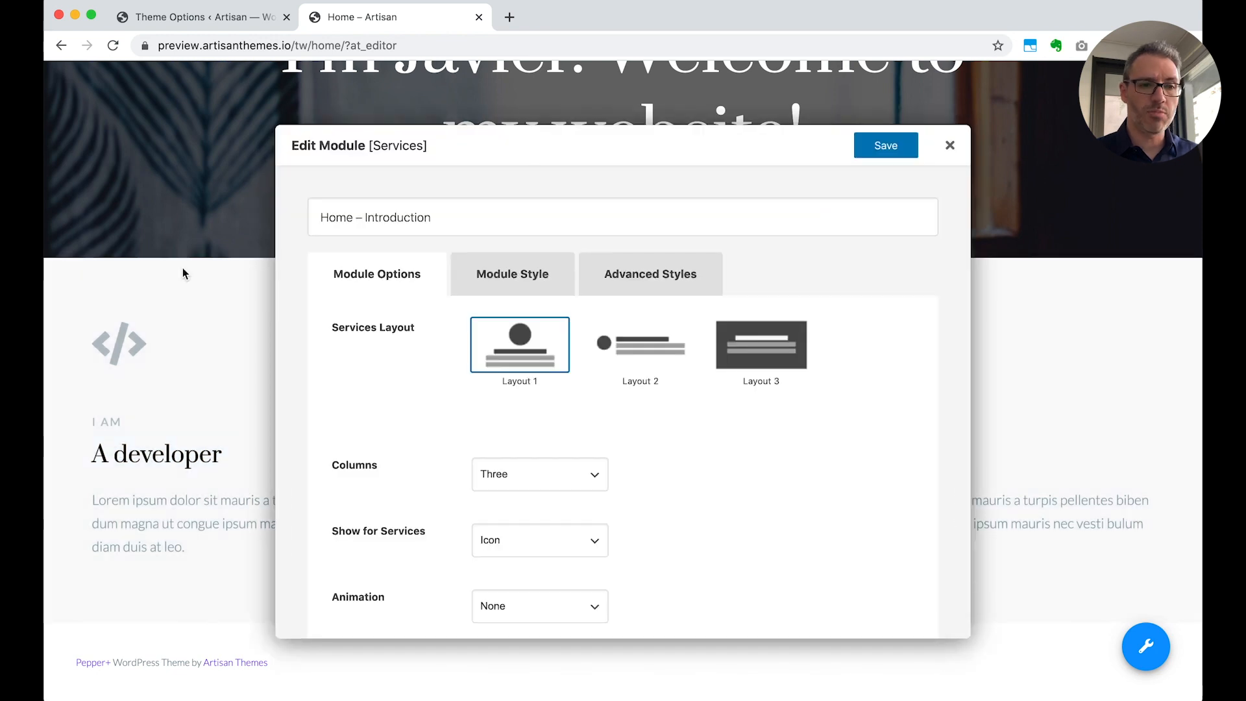
click(491, 279)
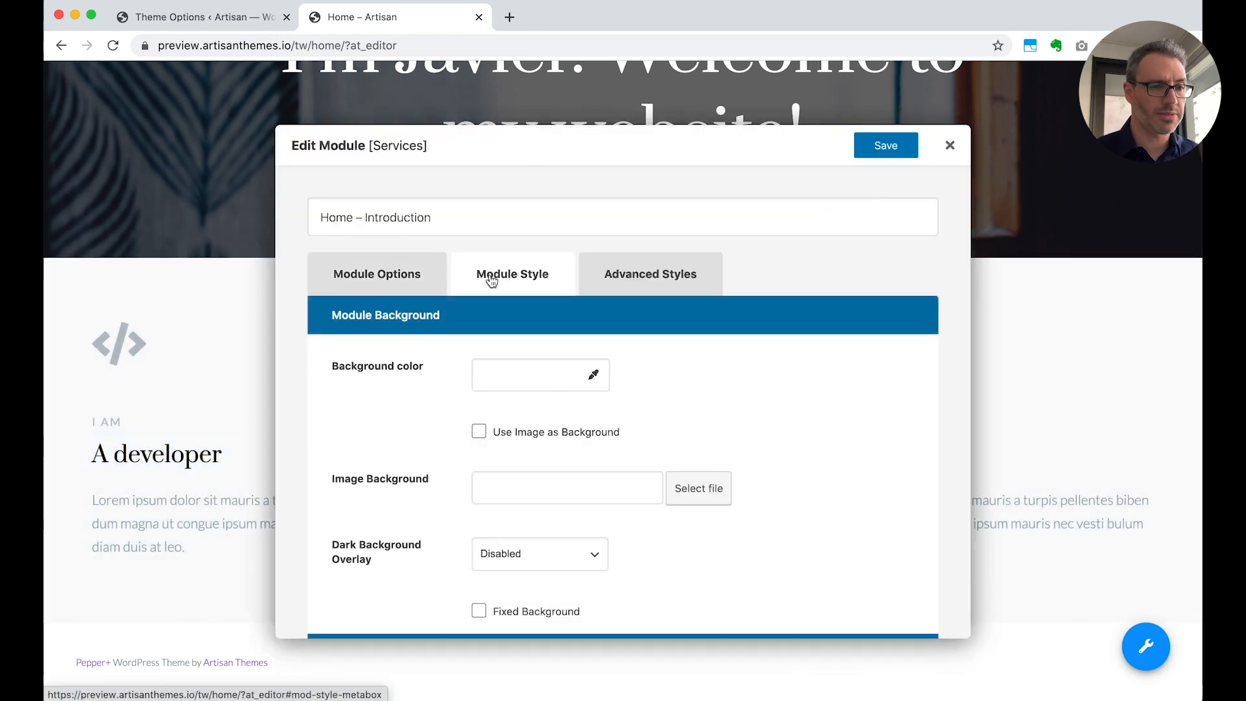
click(500, 370)
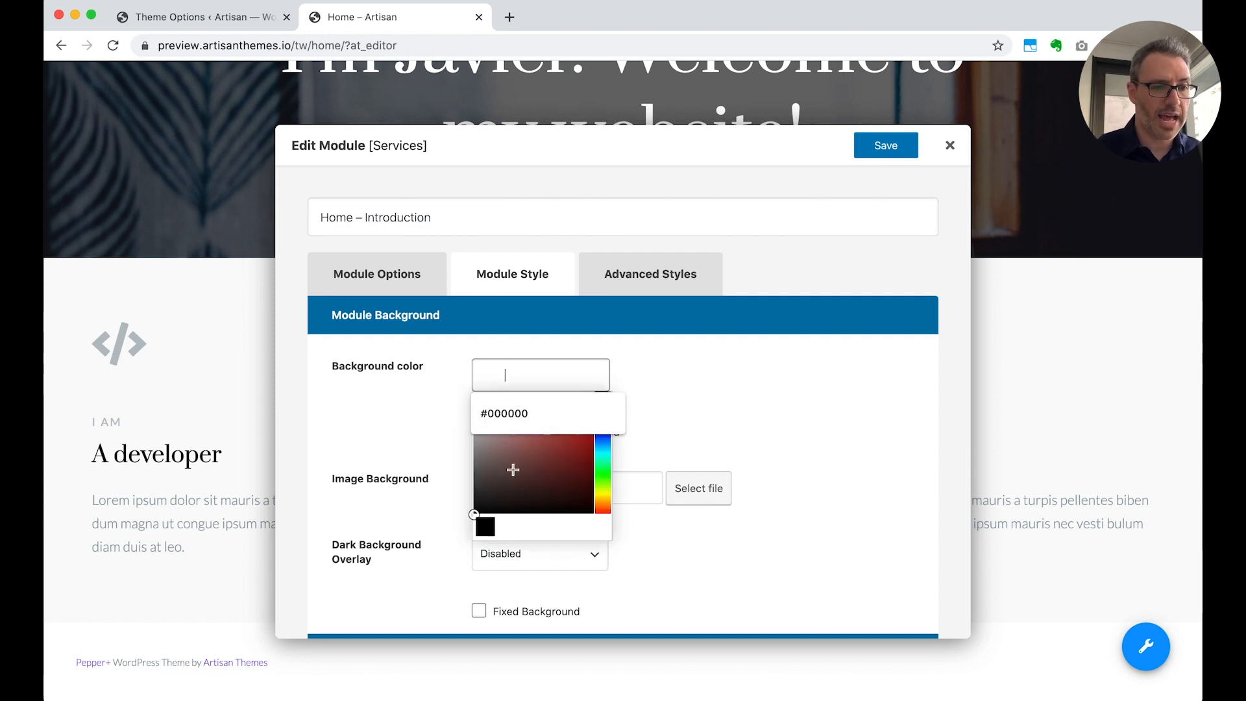
text(#ffffff)
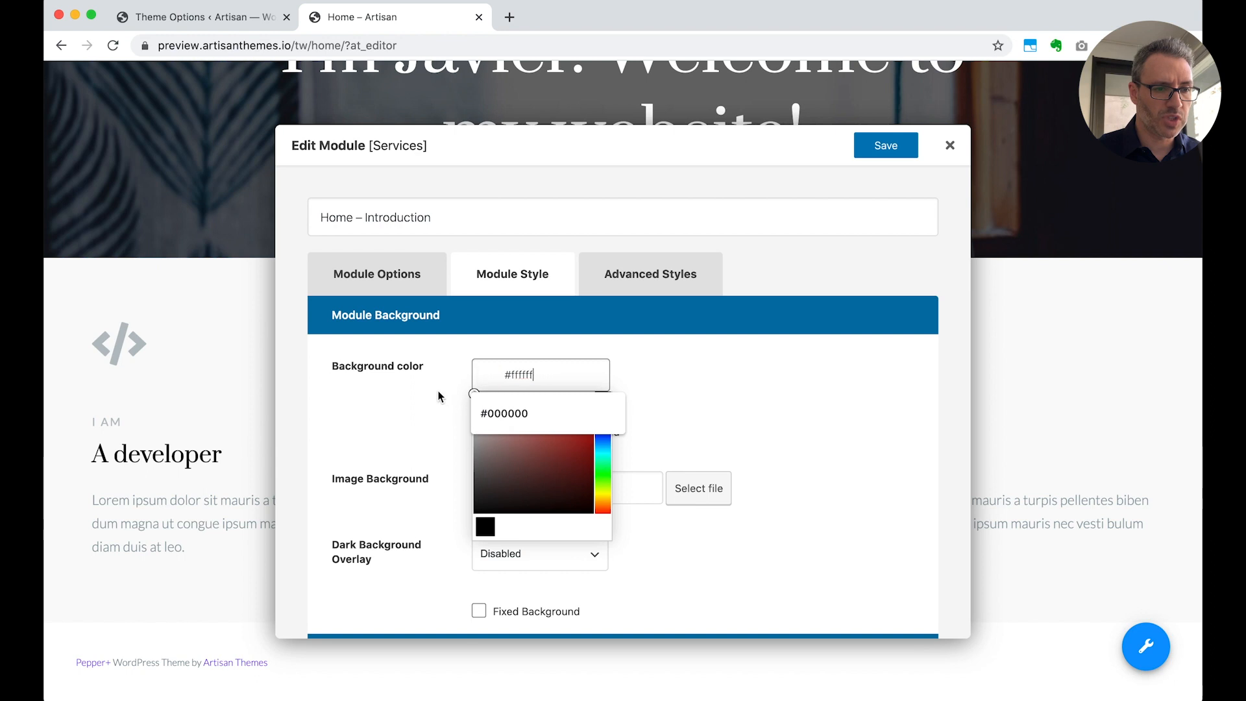
click(699, 392)
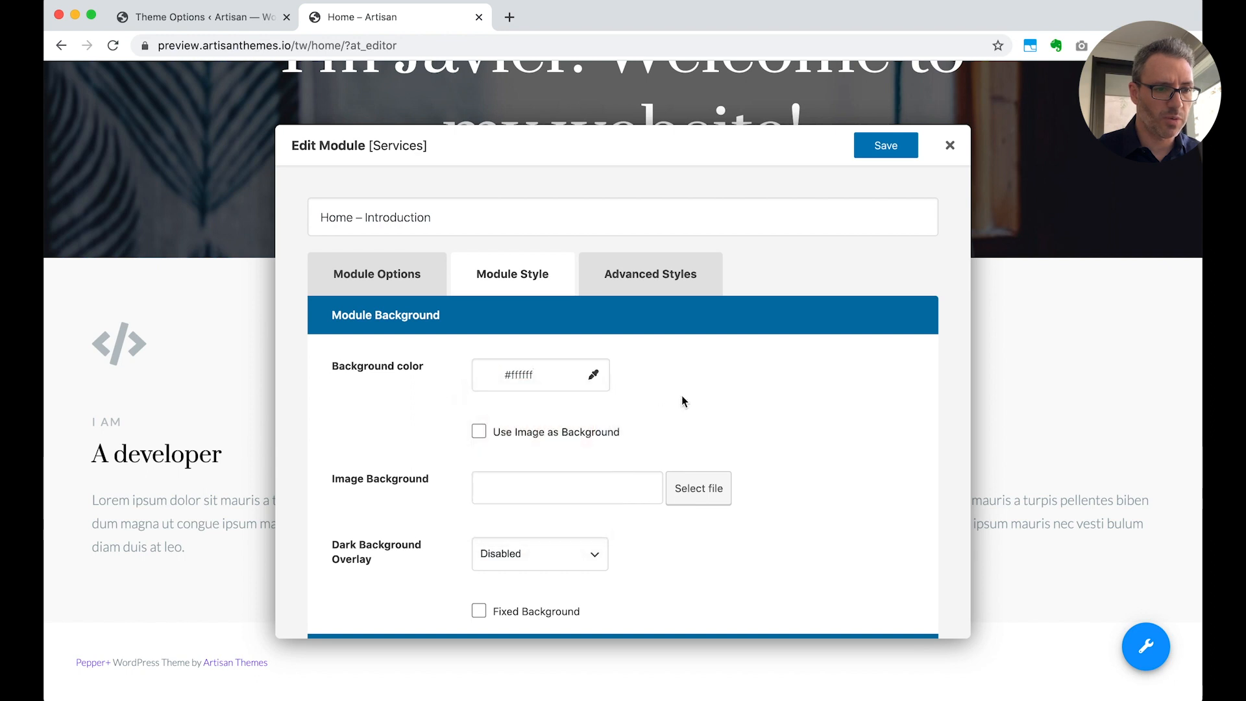
click(561, 377)
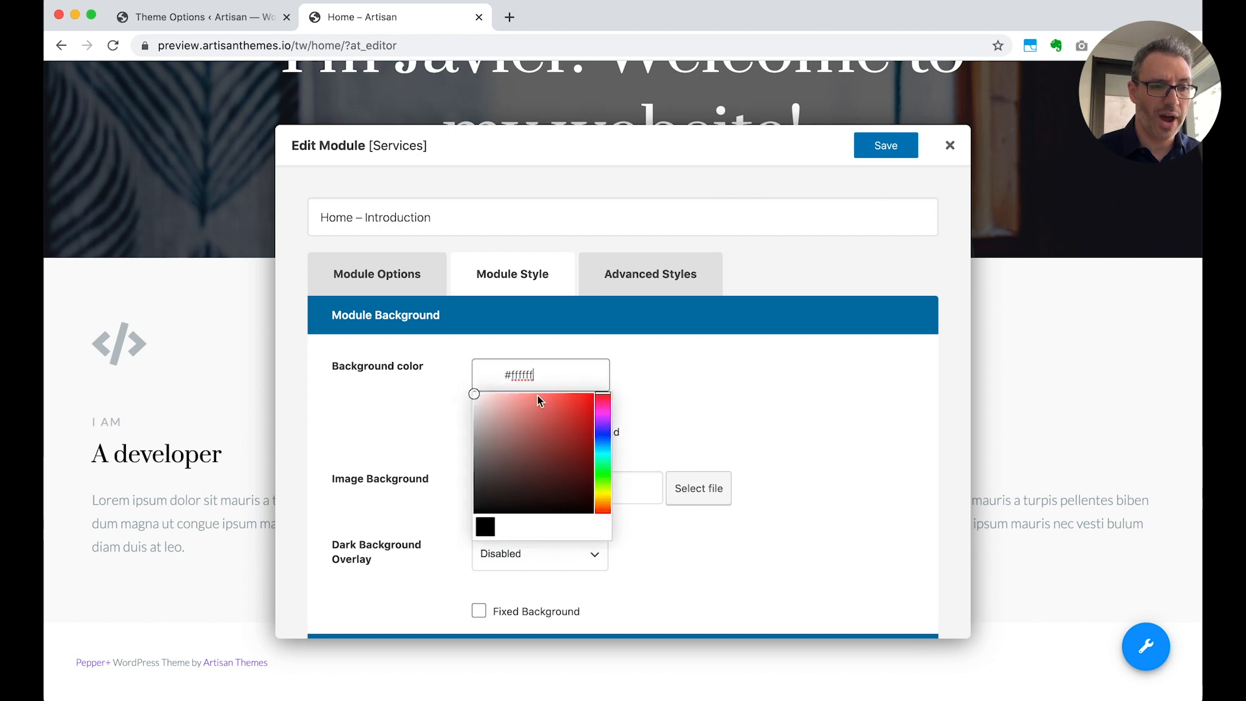
click(700, 391)
click(877, 145)
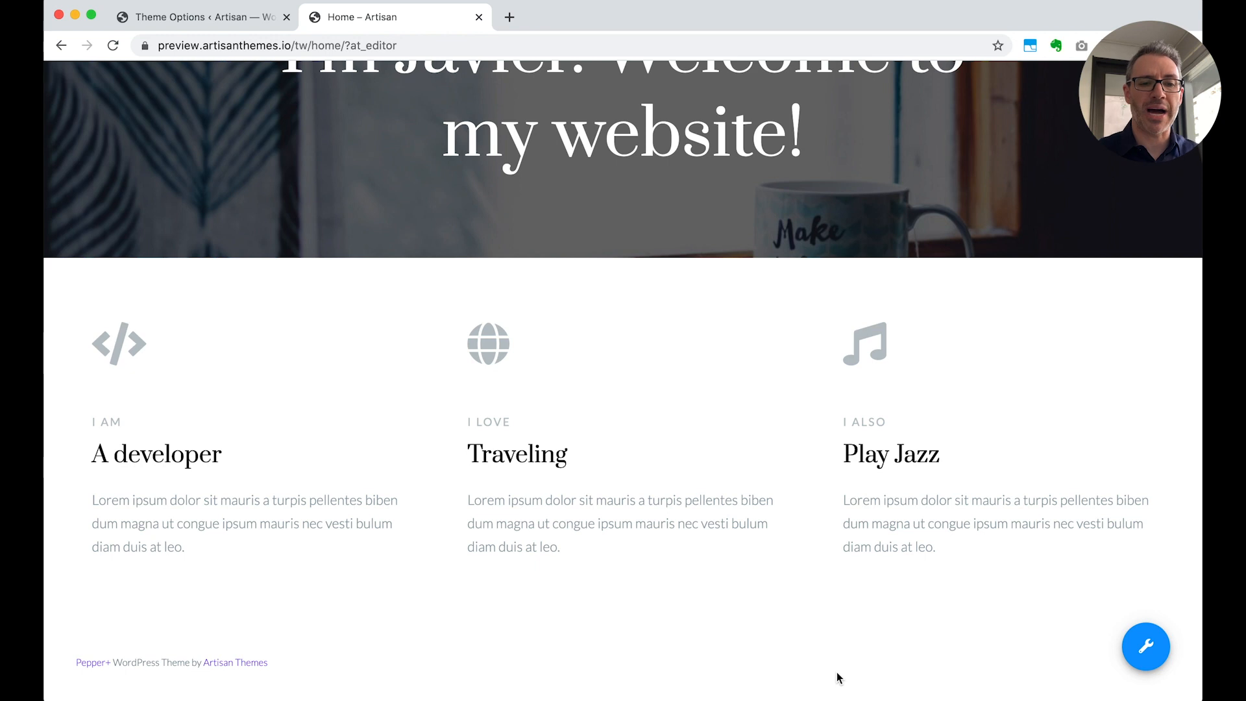
Give Service 3 the link URL "#" with the link text "Hear my music »" and save the services module
mouse_move(861, 483)
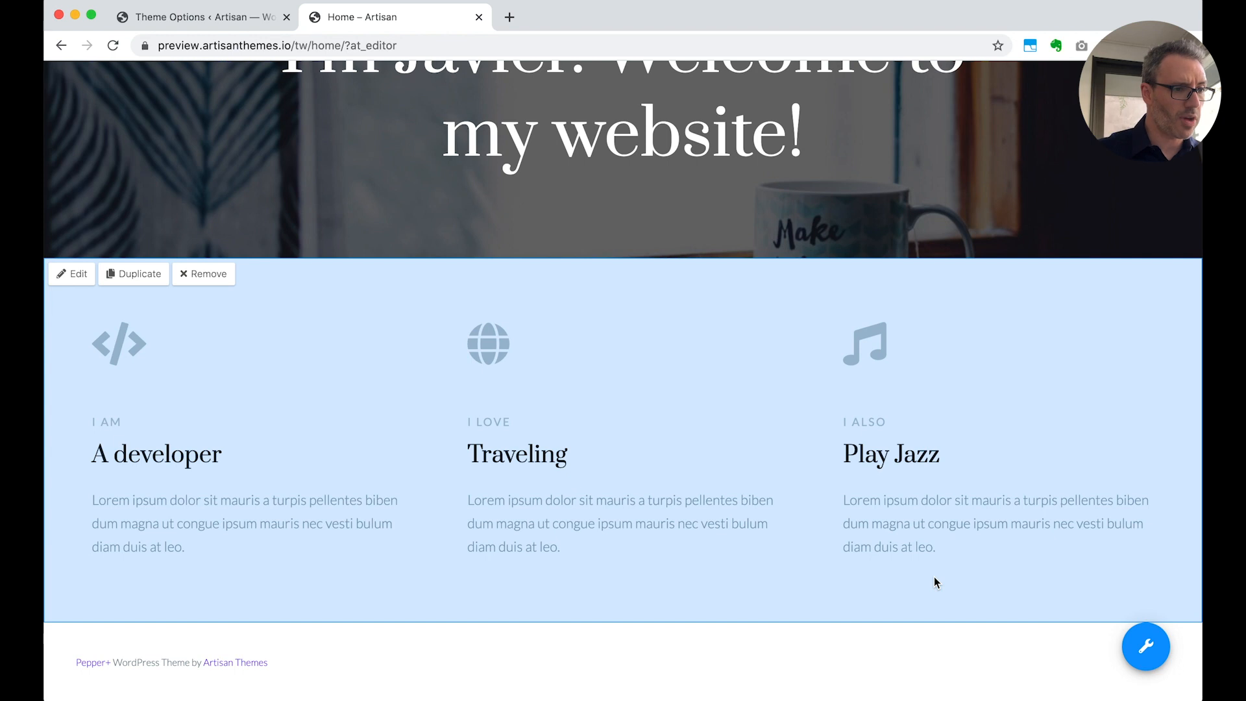
click(72, 273)
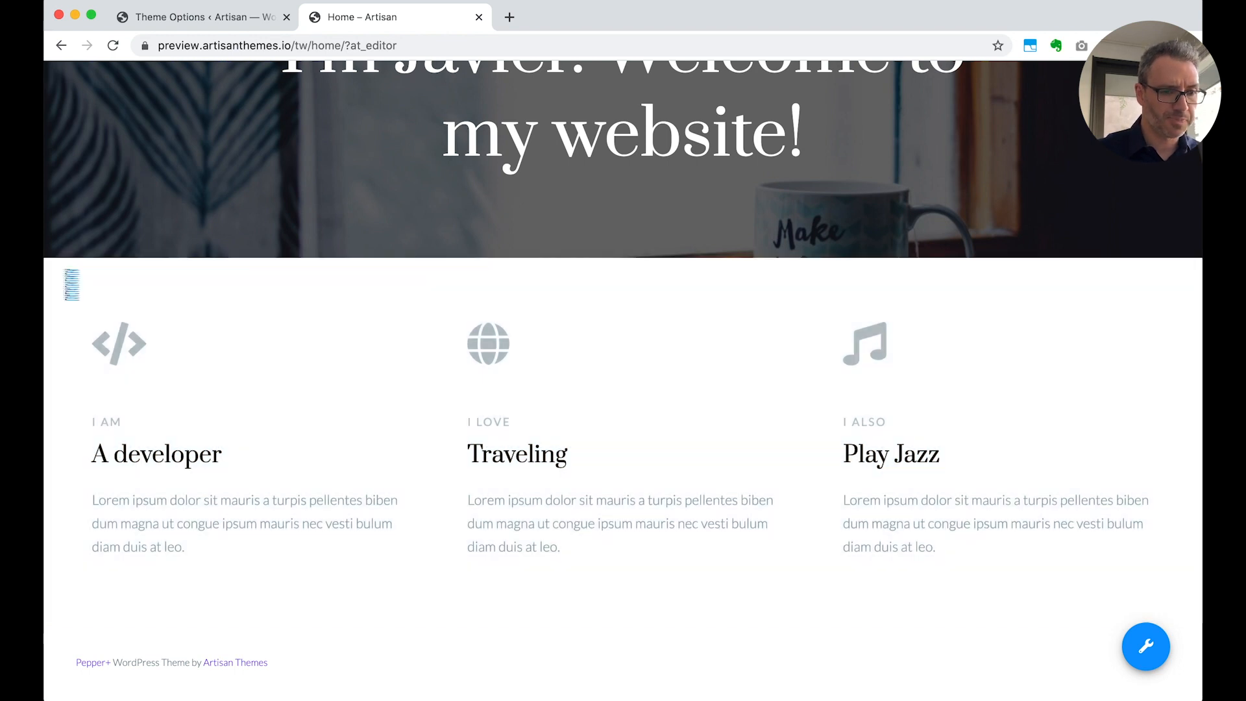
scroll(646, 539, down, 15)
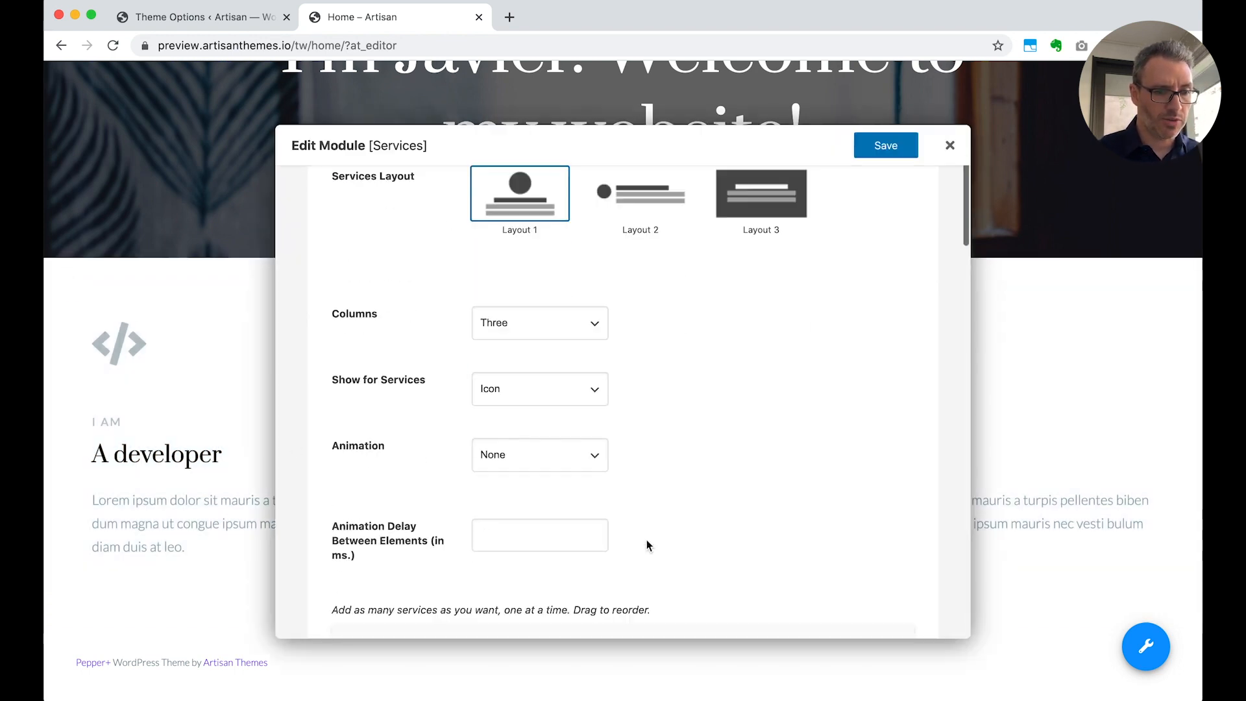
scroll(646, 539, down, 10)
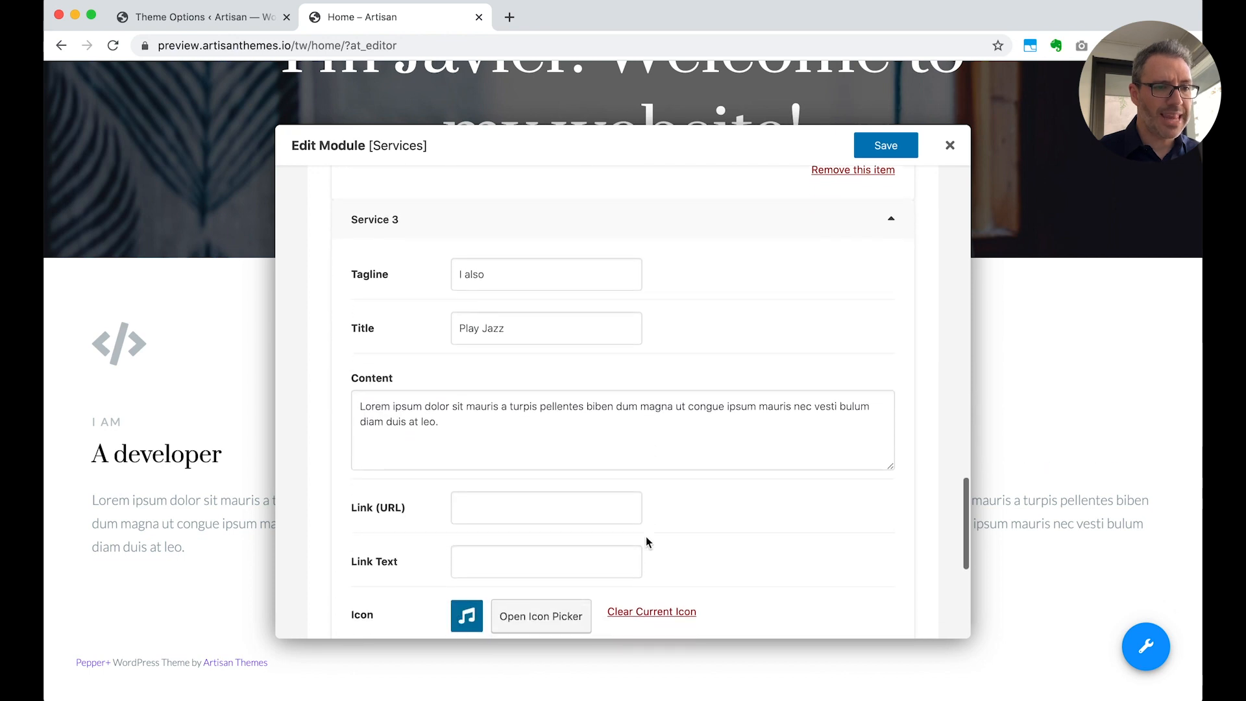
scroll(645, 536, down, 1)
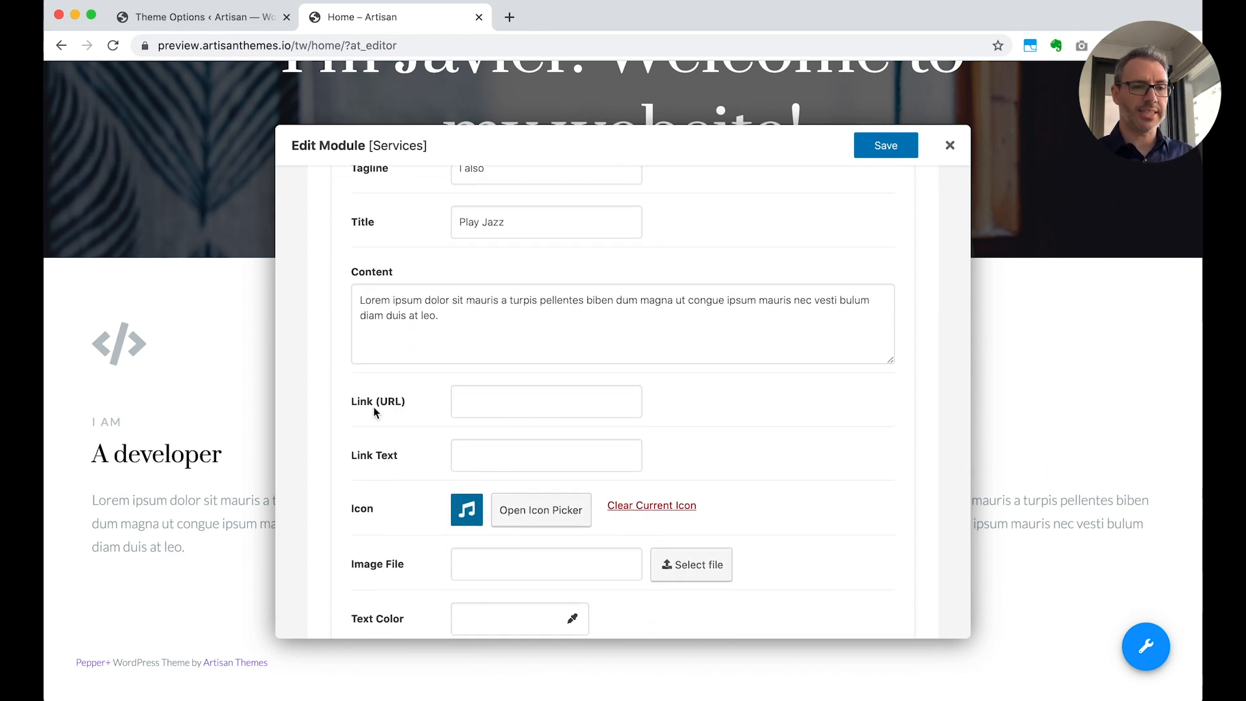
click(503, 398)
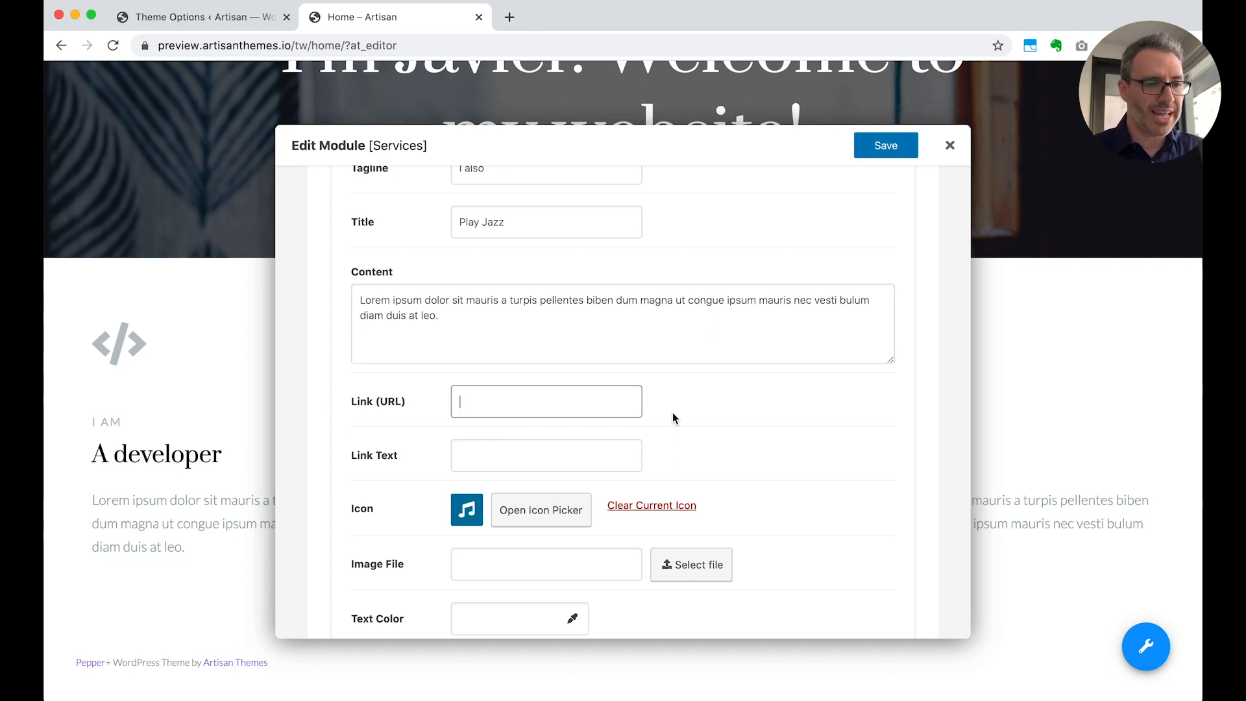
text(#)
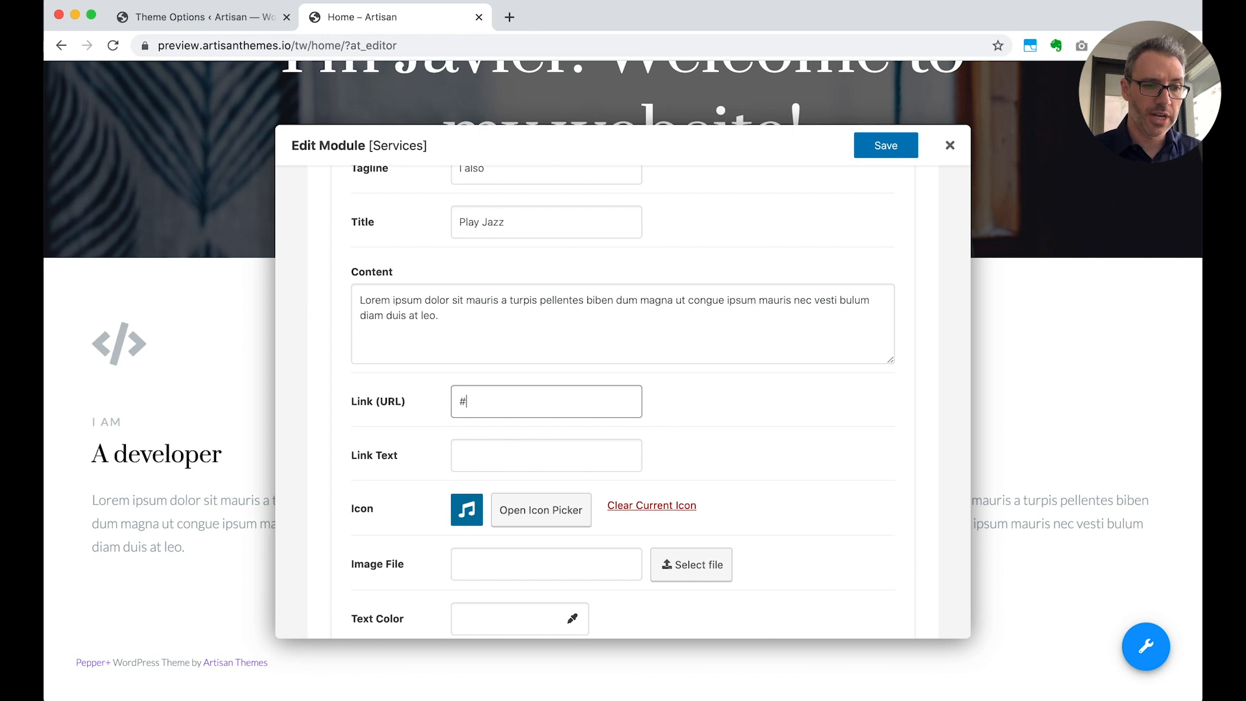
click(641, 445)
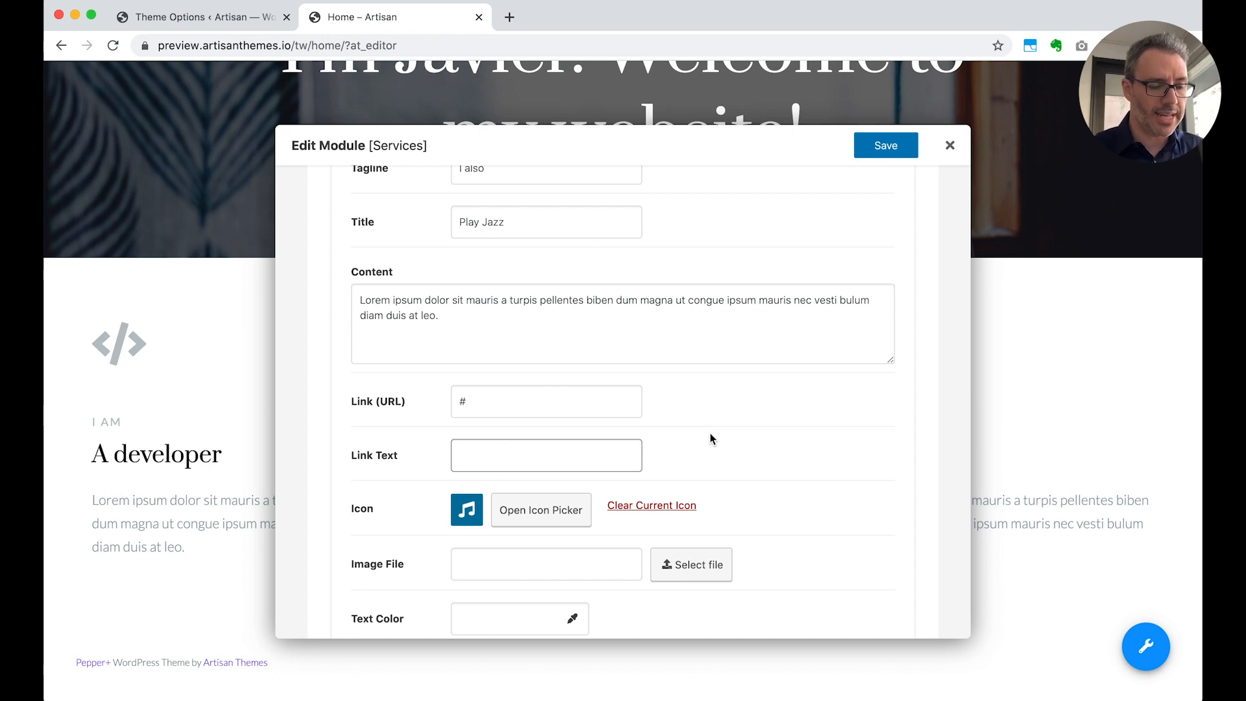
text(Hear)
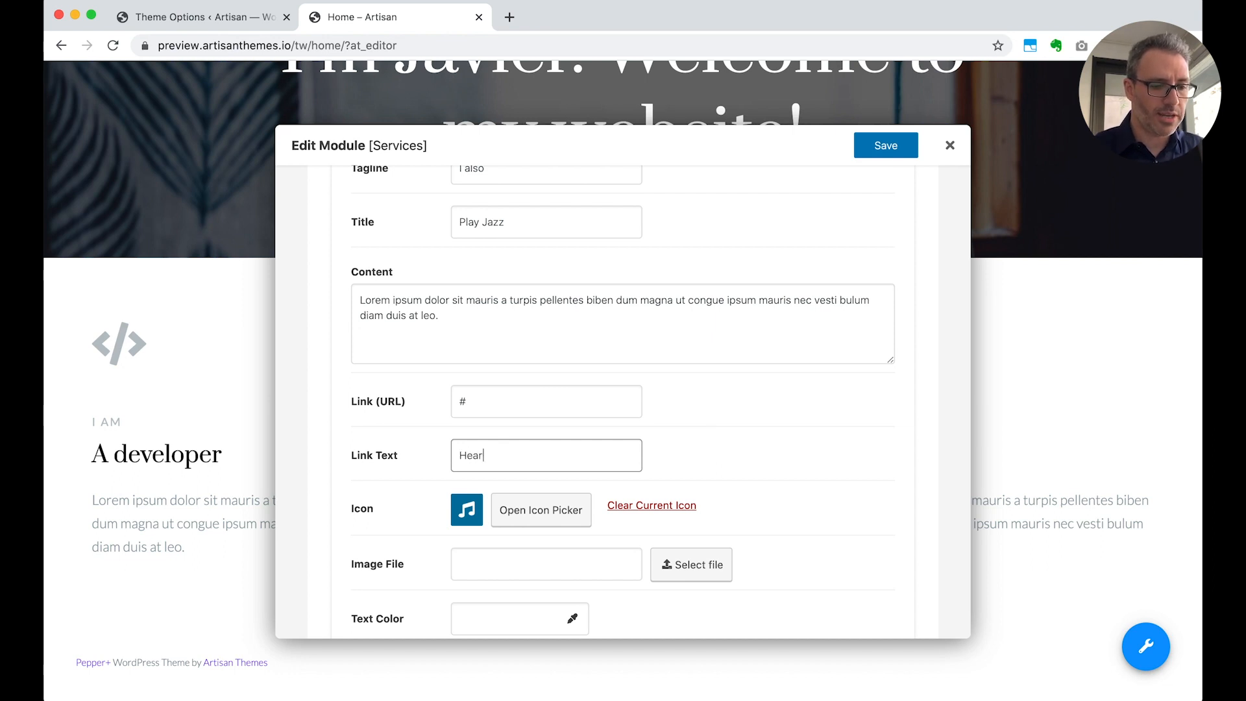
text( my music »)
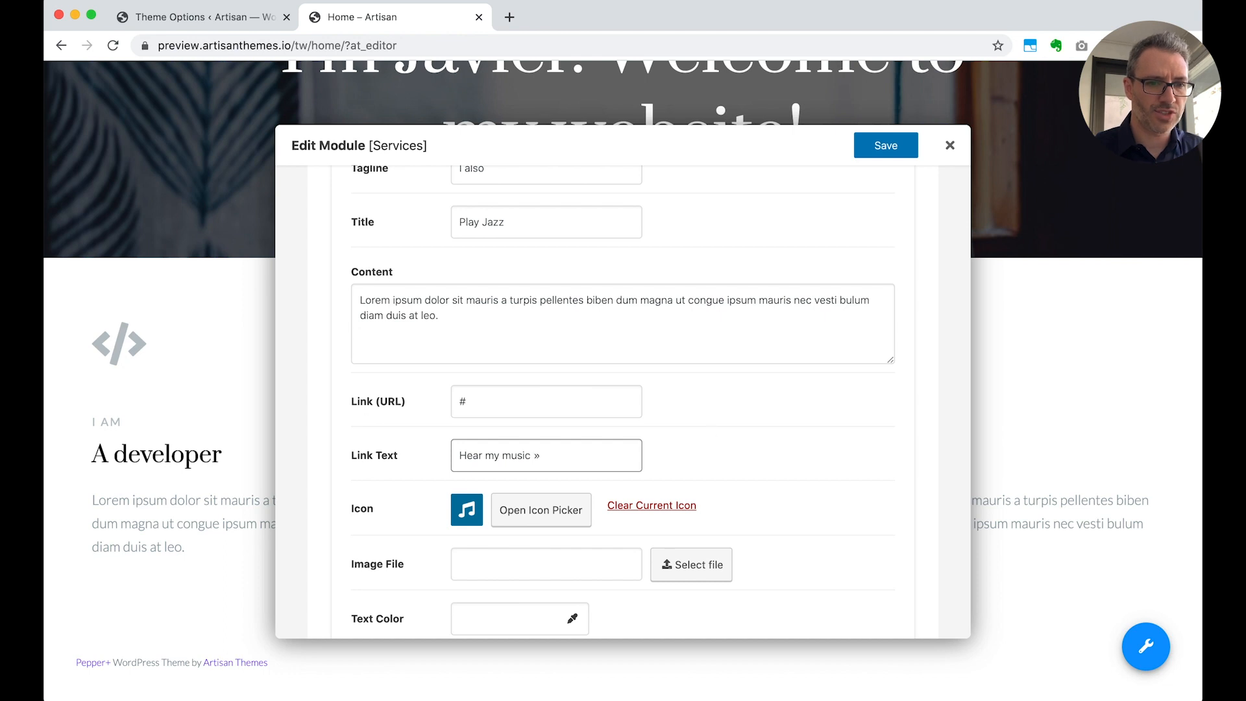
click(886, 146)
scroll(636, 456, down, 2)
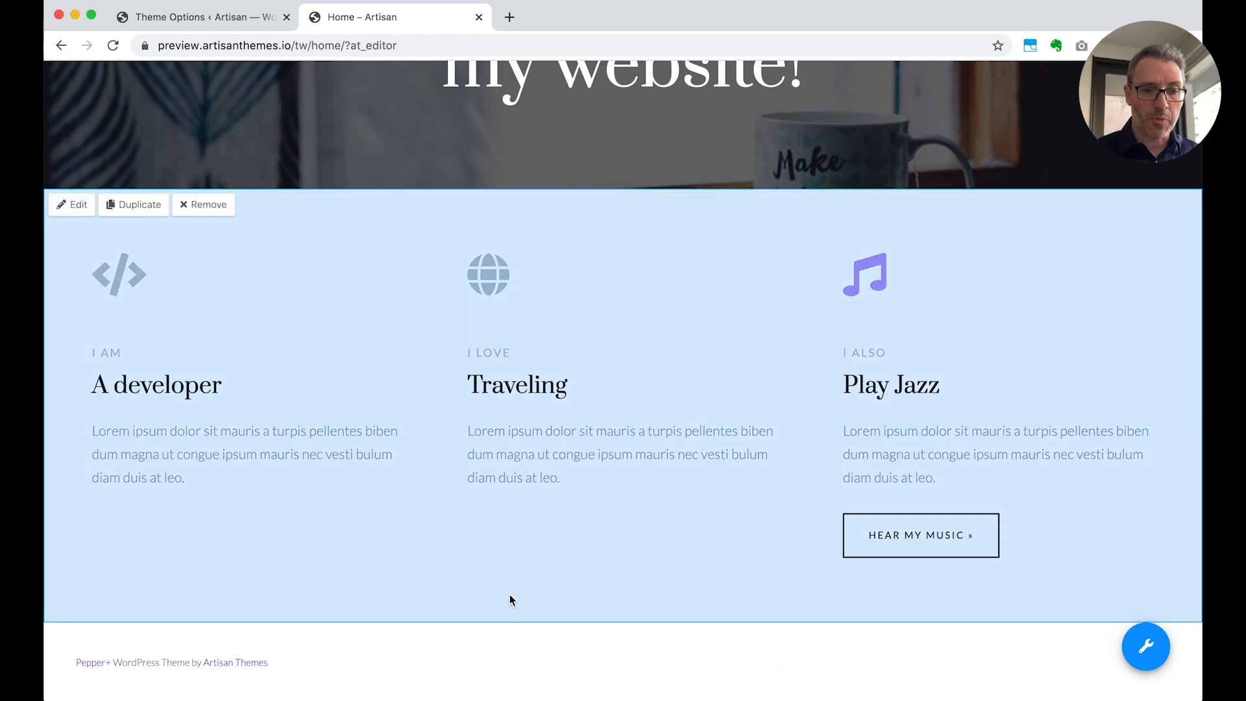
Start a new Leadbox module on the Home page, title it "Home - Optin" and choose Layout 6
scroll(509, 595, up, 5)
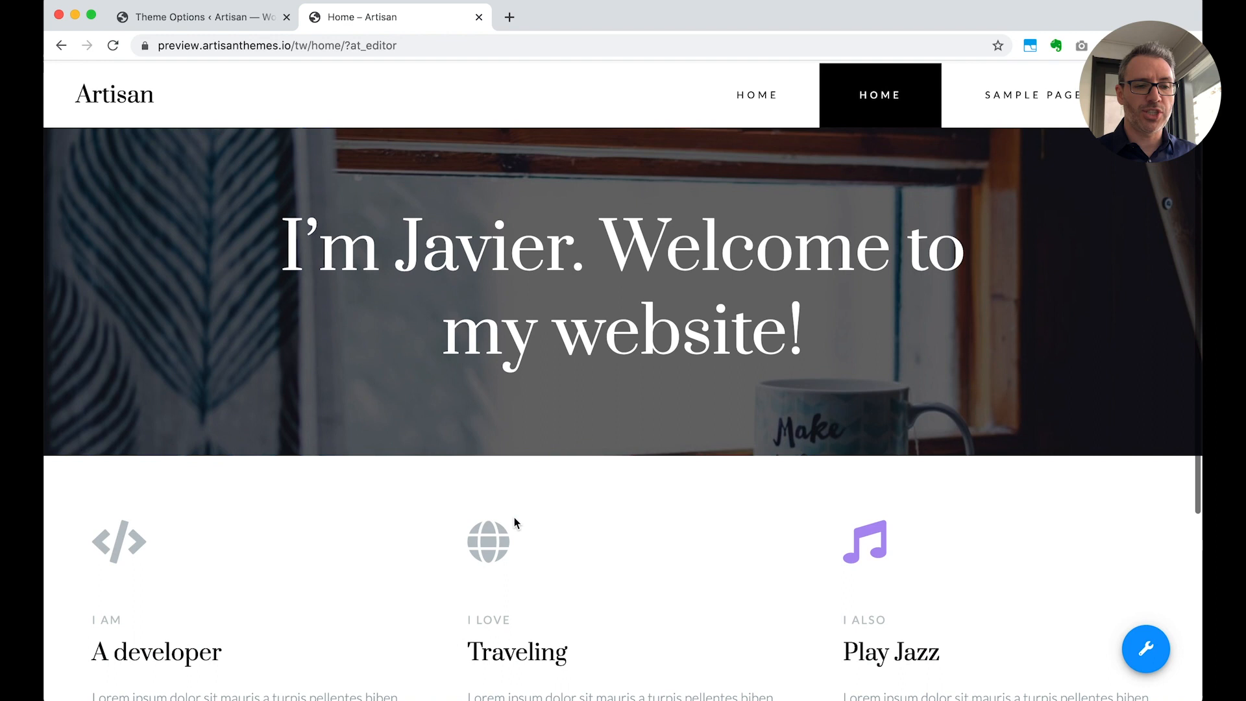
scroll(621, 324, down, 4)
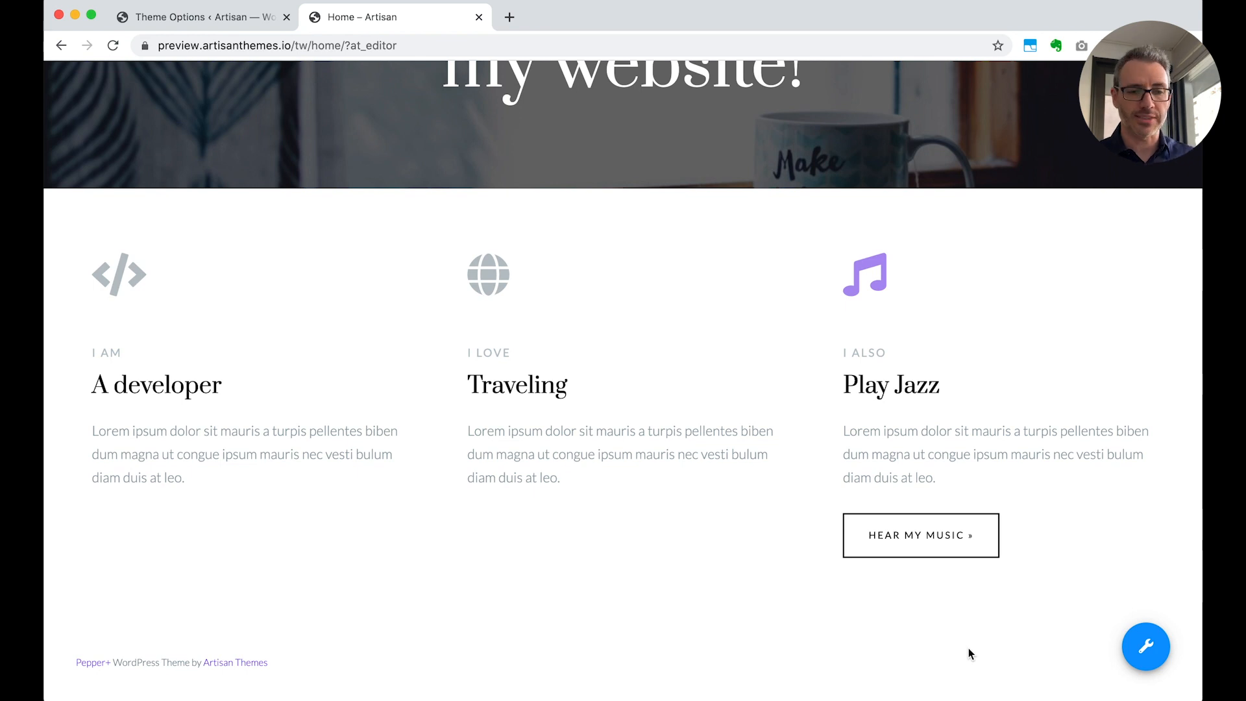
mouse_move(1137, 648)
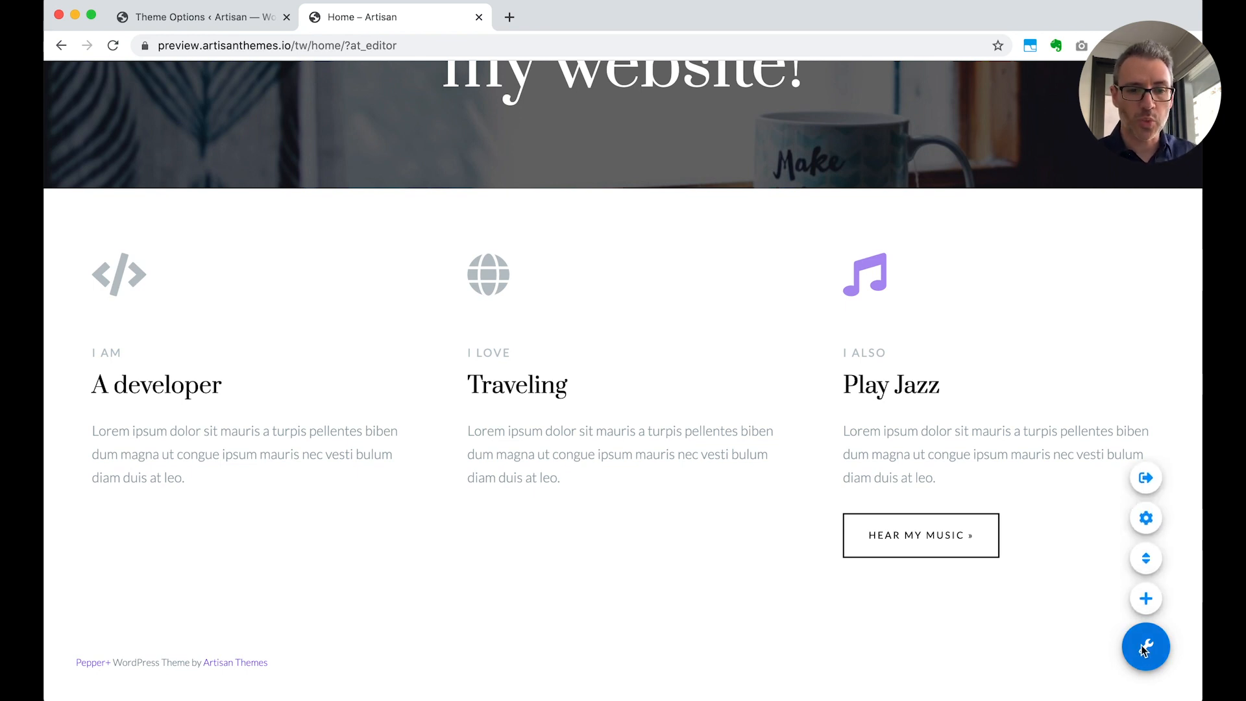
click(1145, 601)
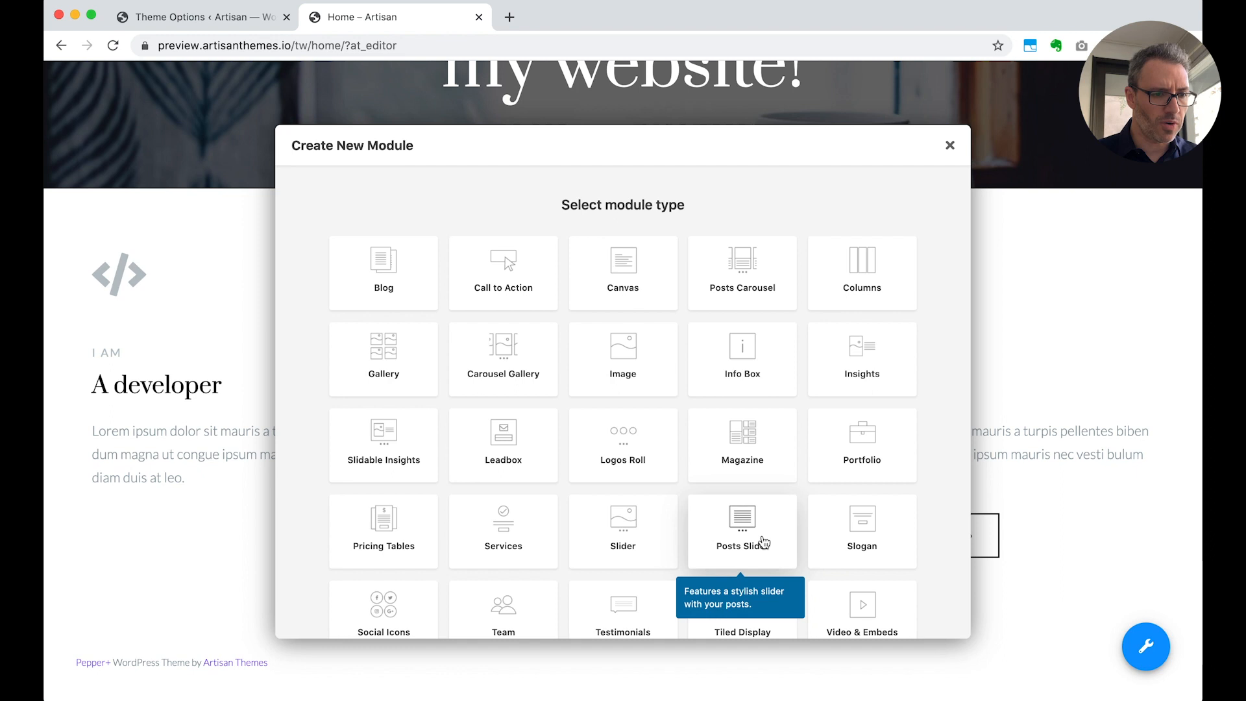
scroll(638, 485, down, 3)
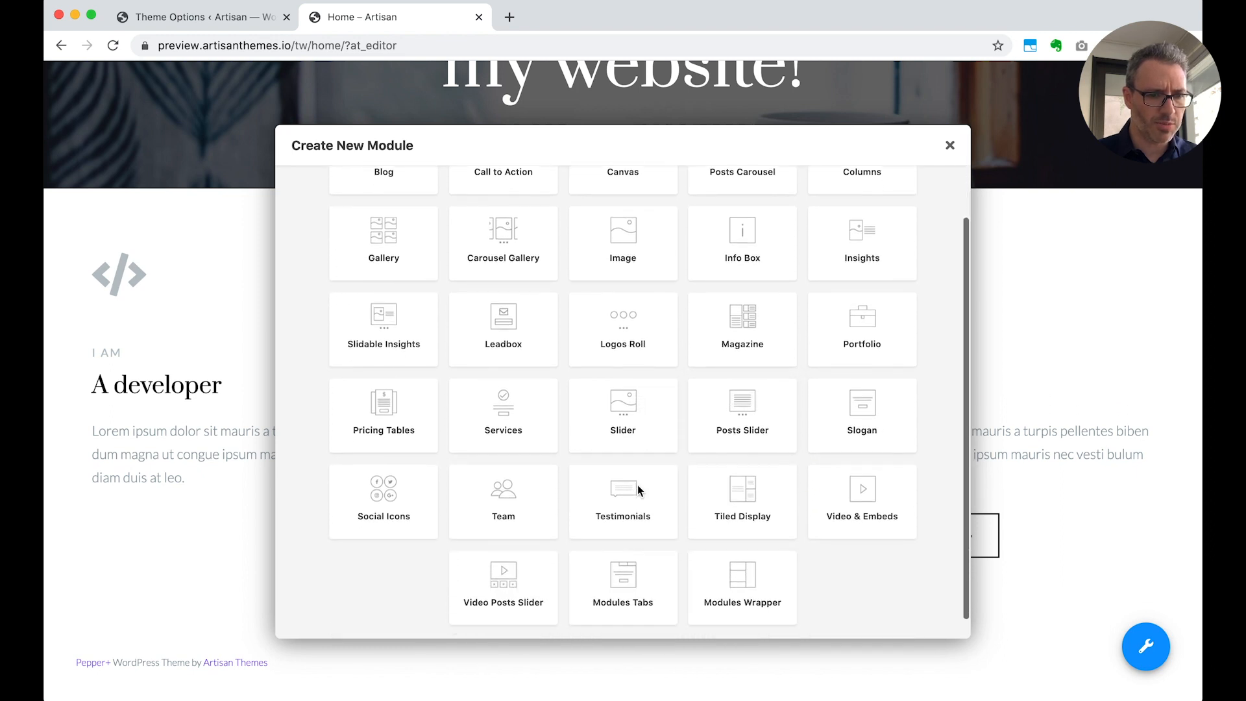
click(511, 323)
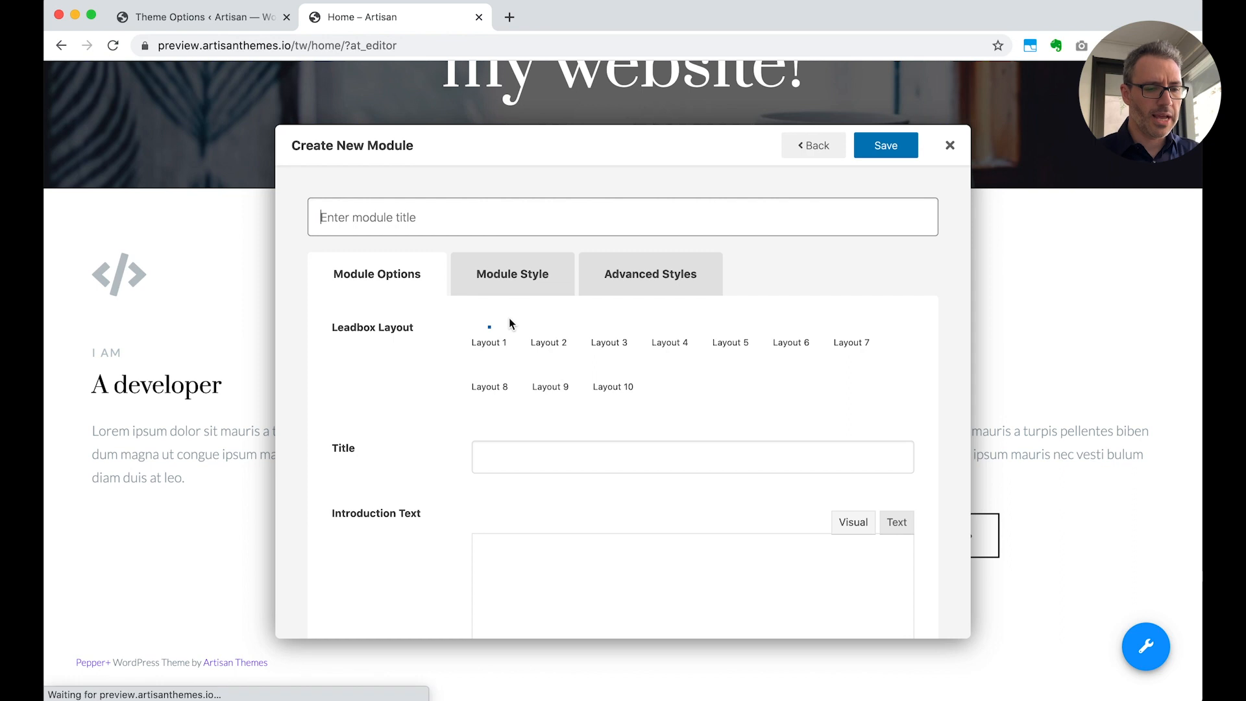
click(409, 218)
text(Home - Optin)
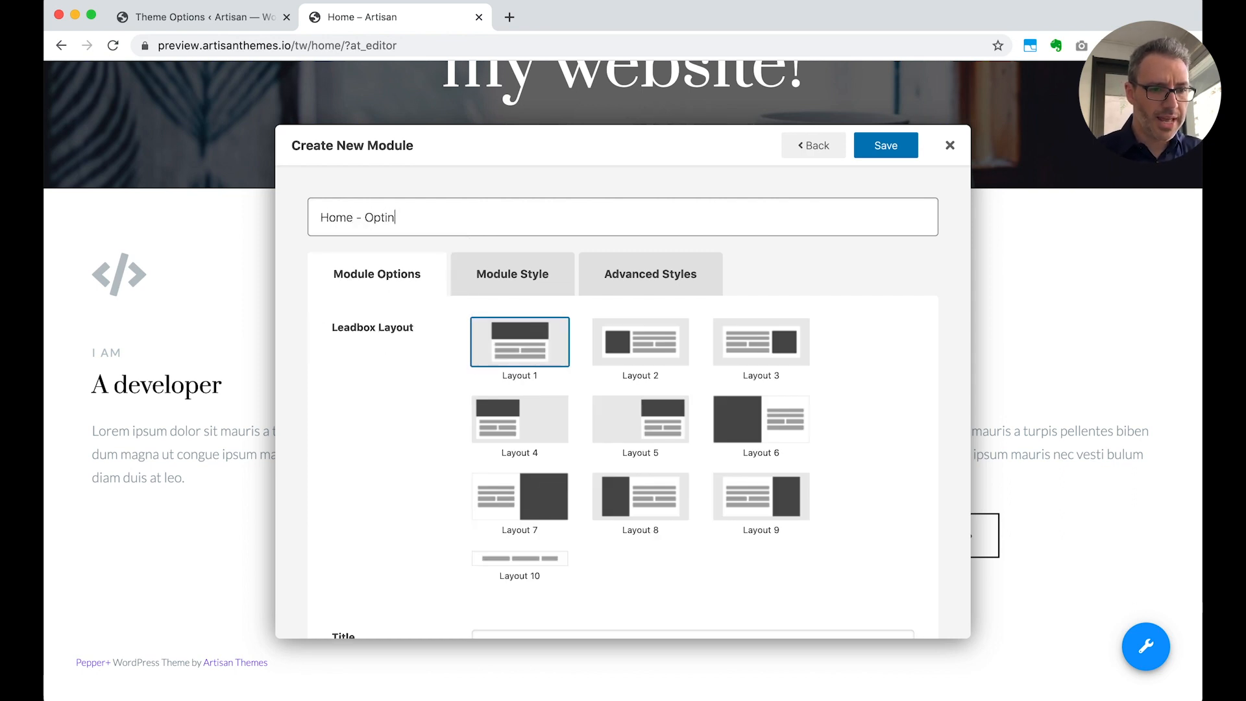
scroll(801, 433, down, 2)
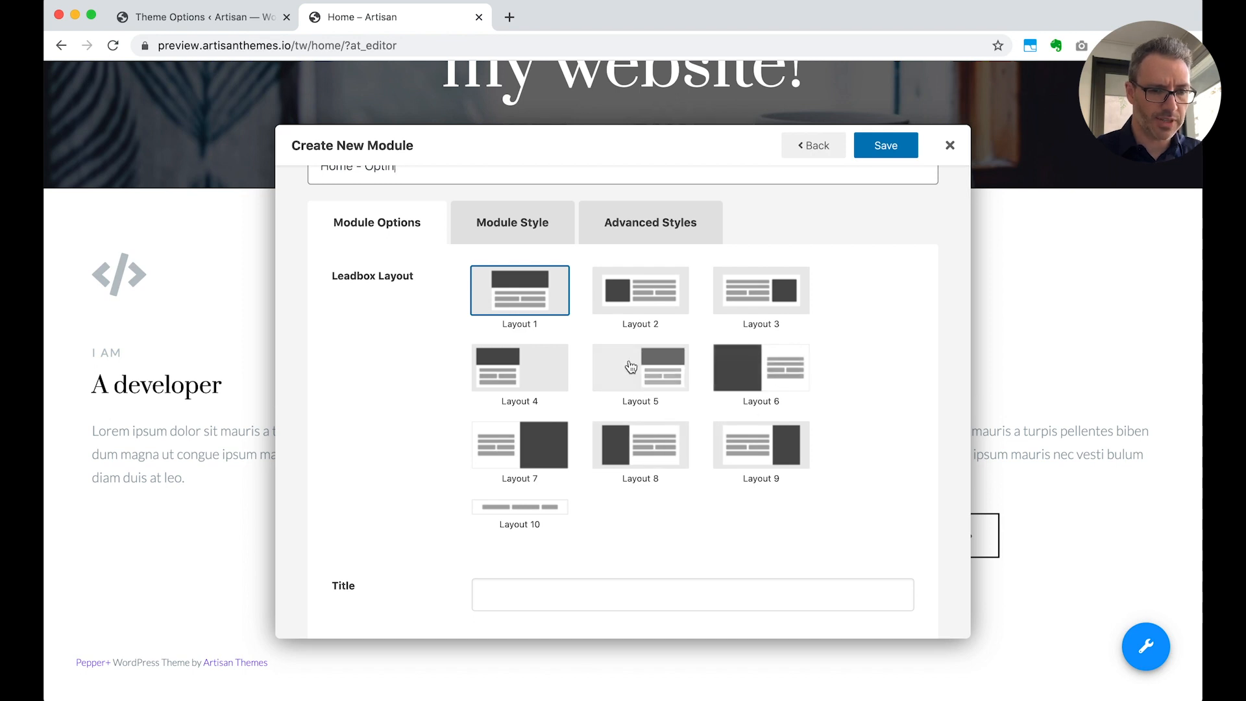
click(778, 370)
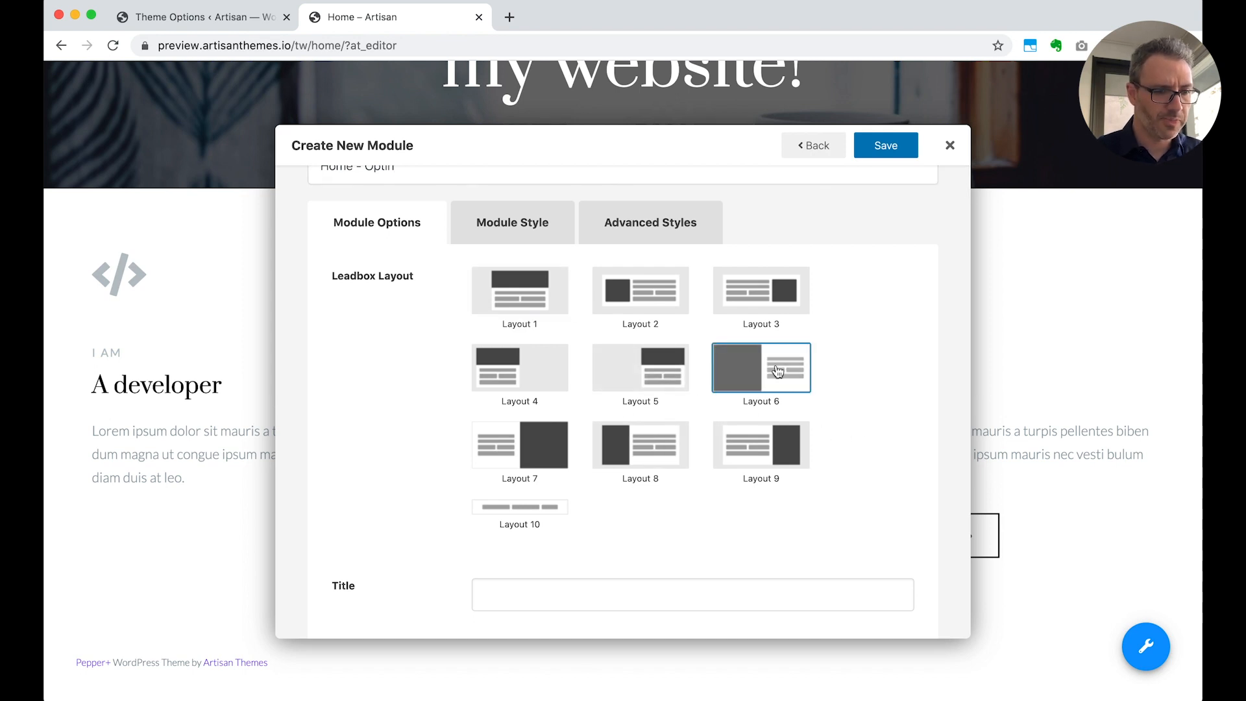
Set the Leadbox title to "Subscribe to my daily tips"
scroll(847, 442, down, 5)
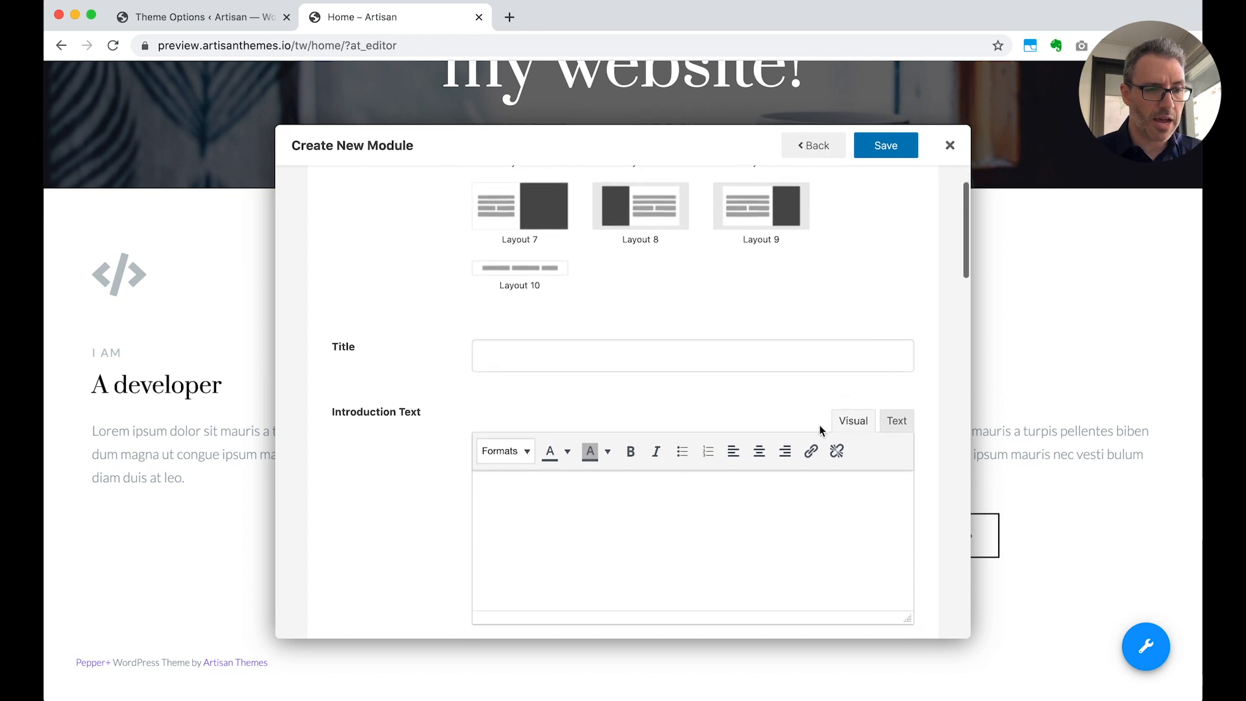
click(712, 353)
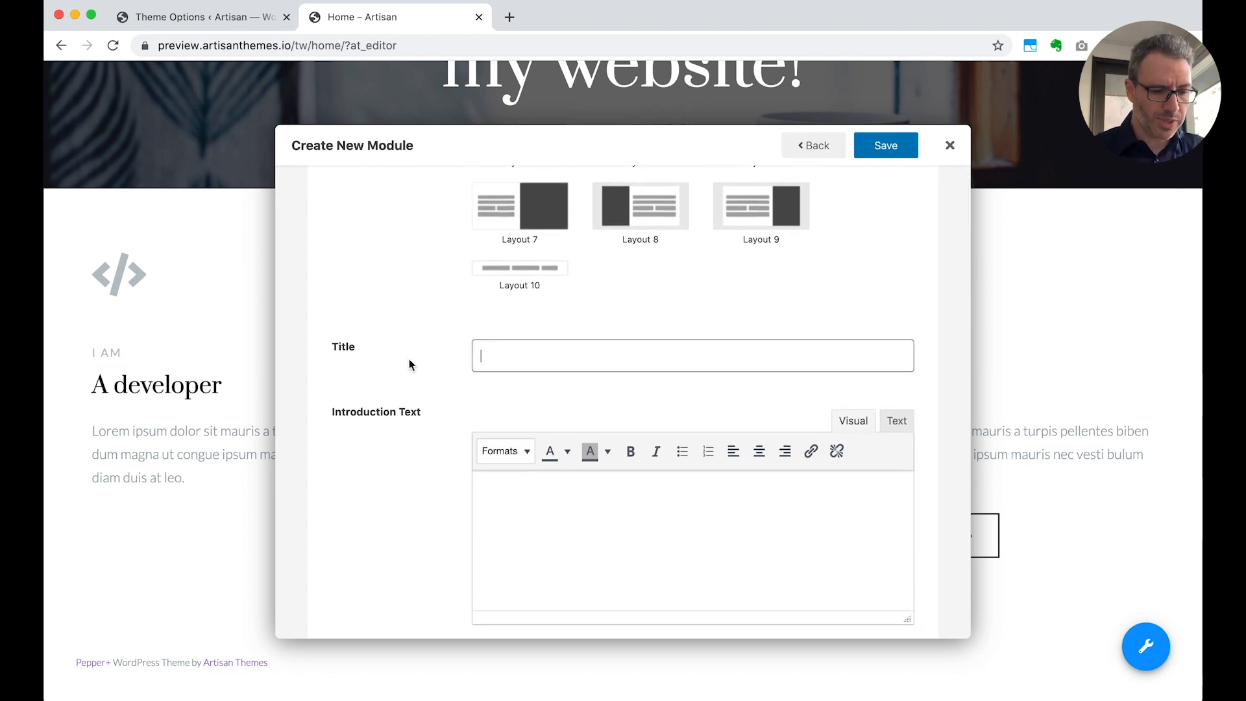
text(Subsribe)
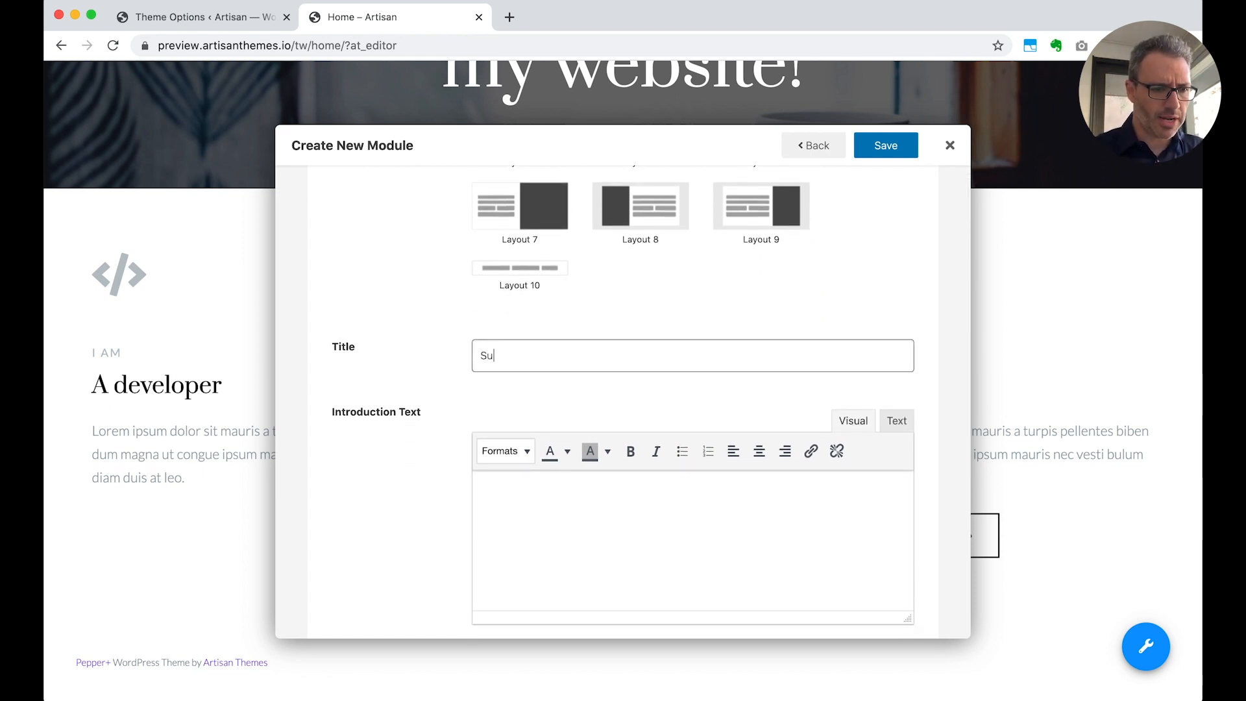
key(BackSpace)
key(BackSpace)
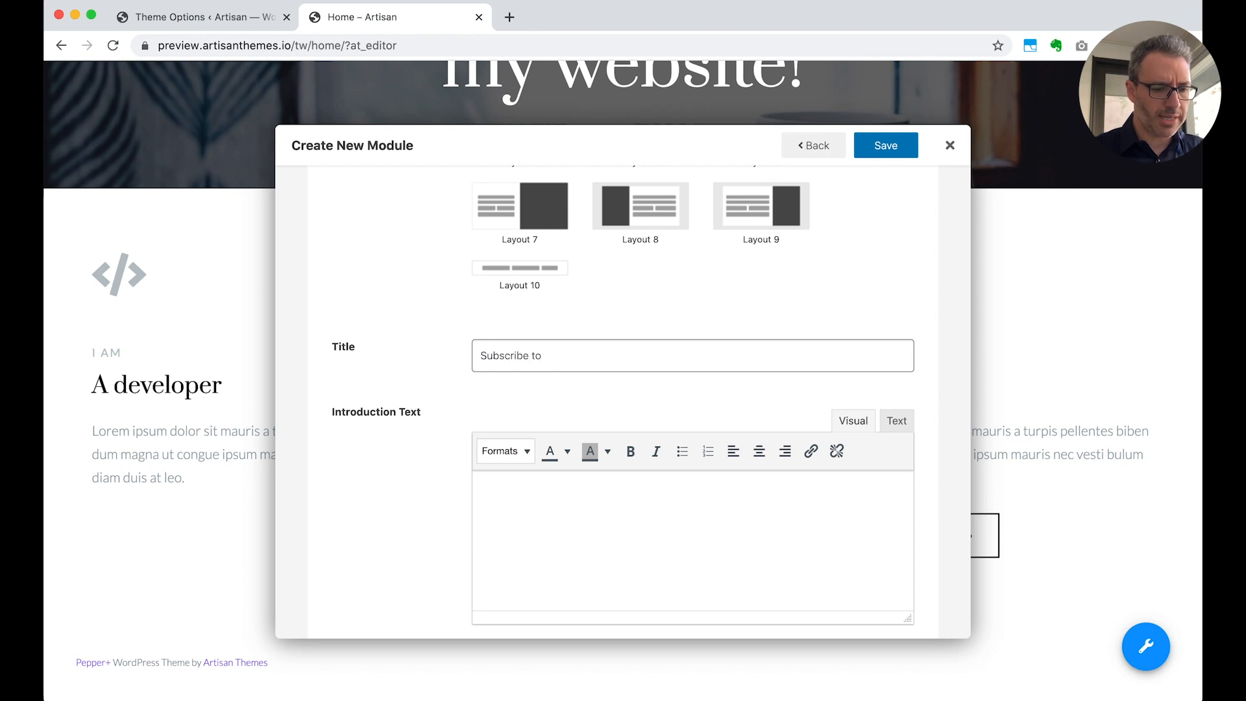
text(ily tips)
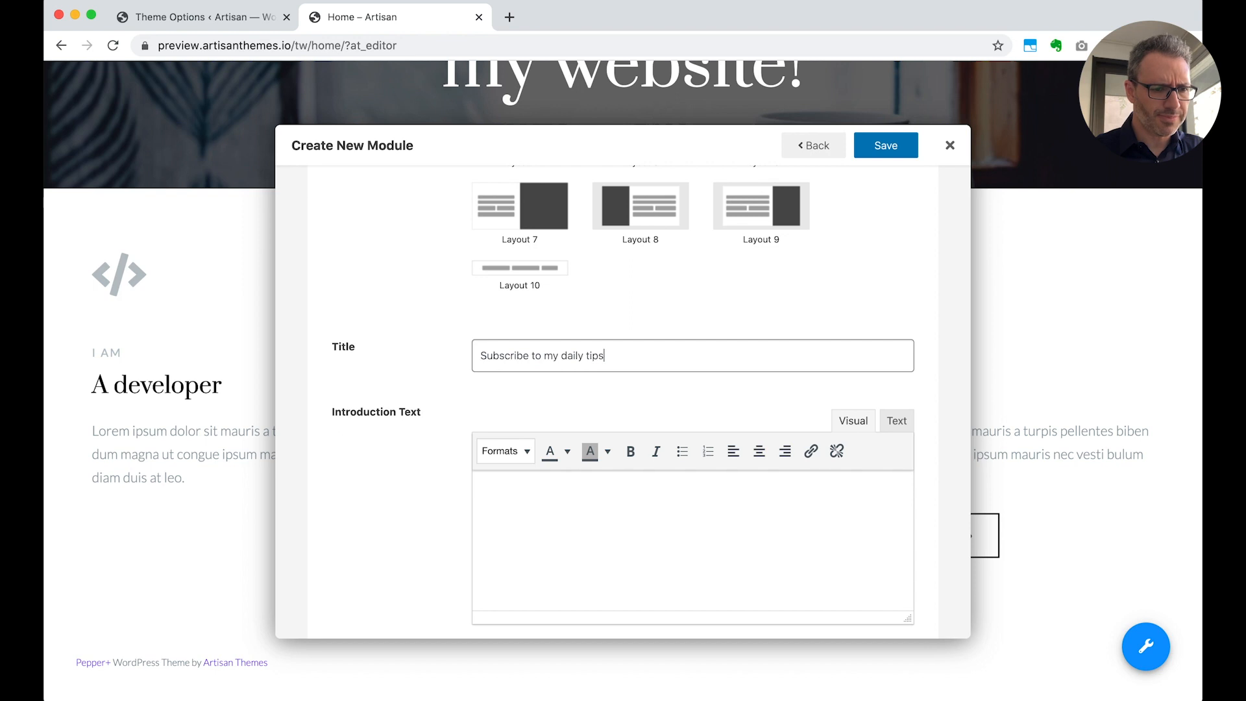
Paste the copied Lorem ipsum paragraph as the Leadbox introduction text and set the footer text to "I will never spam you ;)"
click(519, 540)
text(Lorem ipsum dolor sit mauris a turpis pellentes biben dum magna ut congue ipsum mauris nec vesti bulum diam duis at leo.)
scroll(519, 540, down, 2)
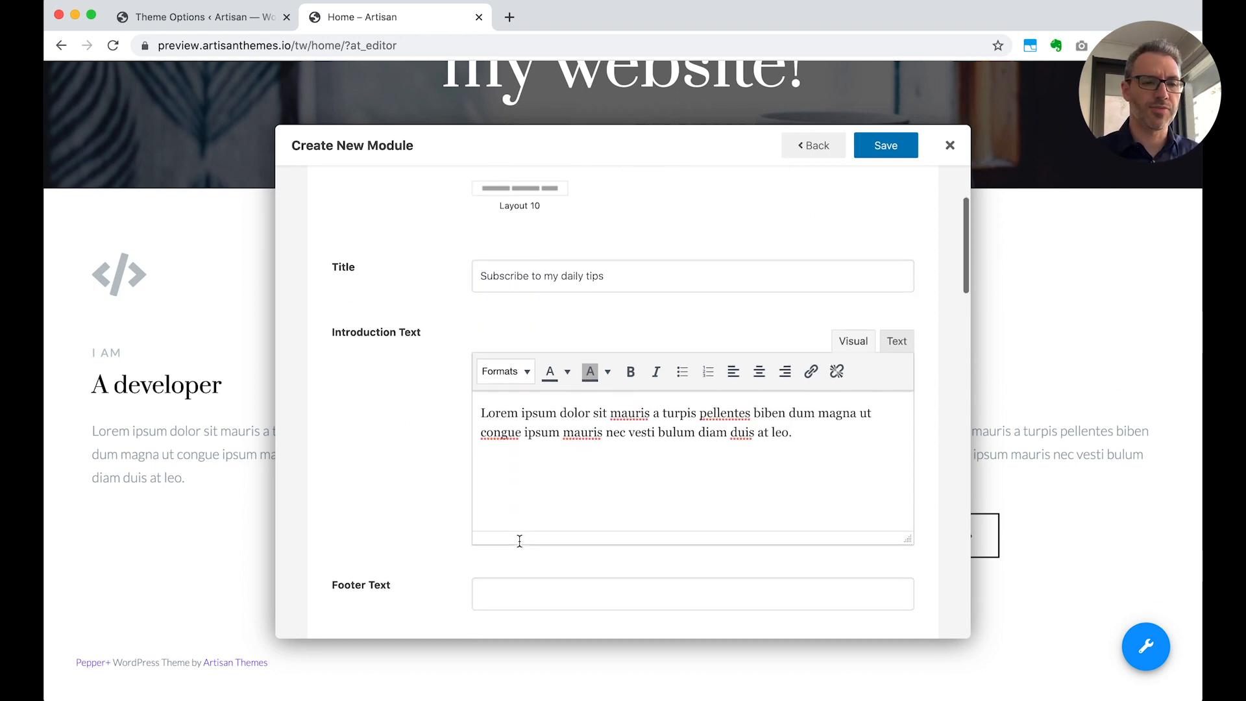
scroll(519, 540, down, 2)
click(502, 513)
text(I will never spam you ;))
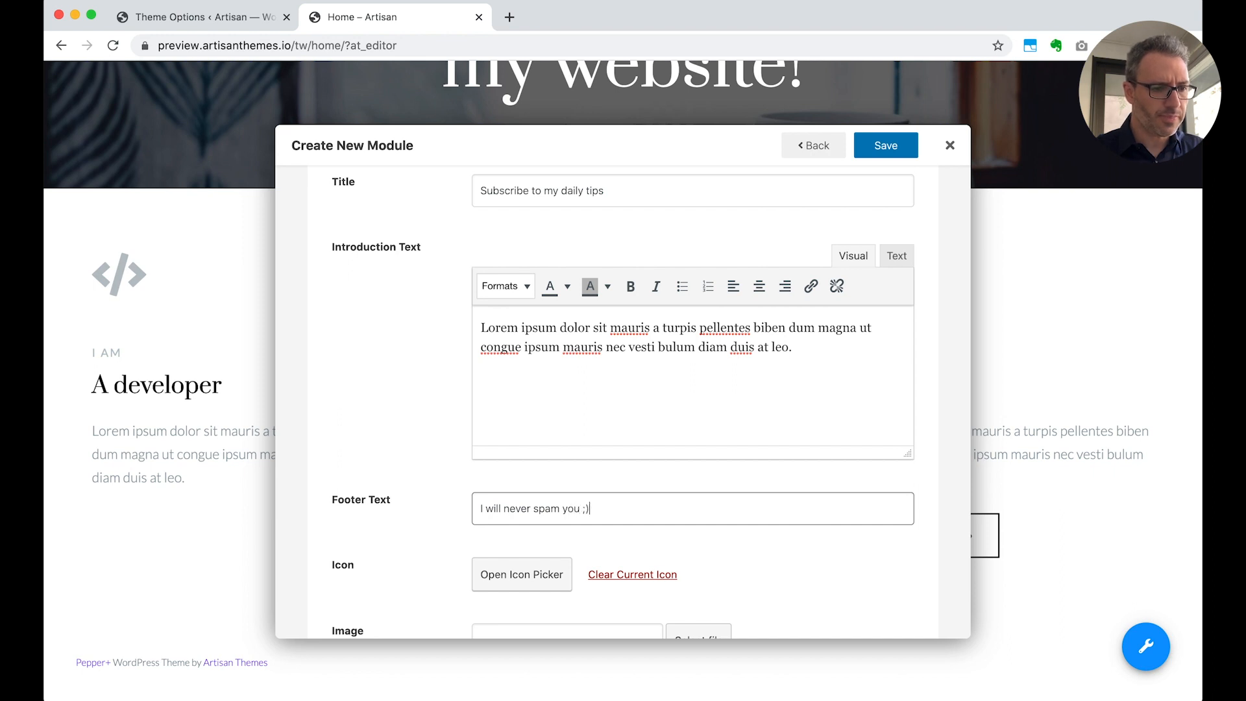
Set the Leadbox submit button text to "Subscribe now" and save the new module
scroll(410, 456, down, 5)
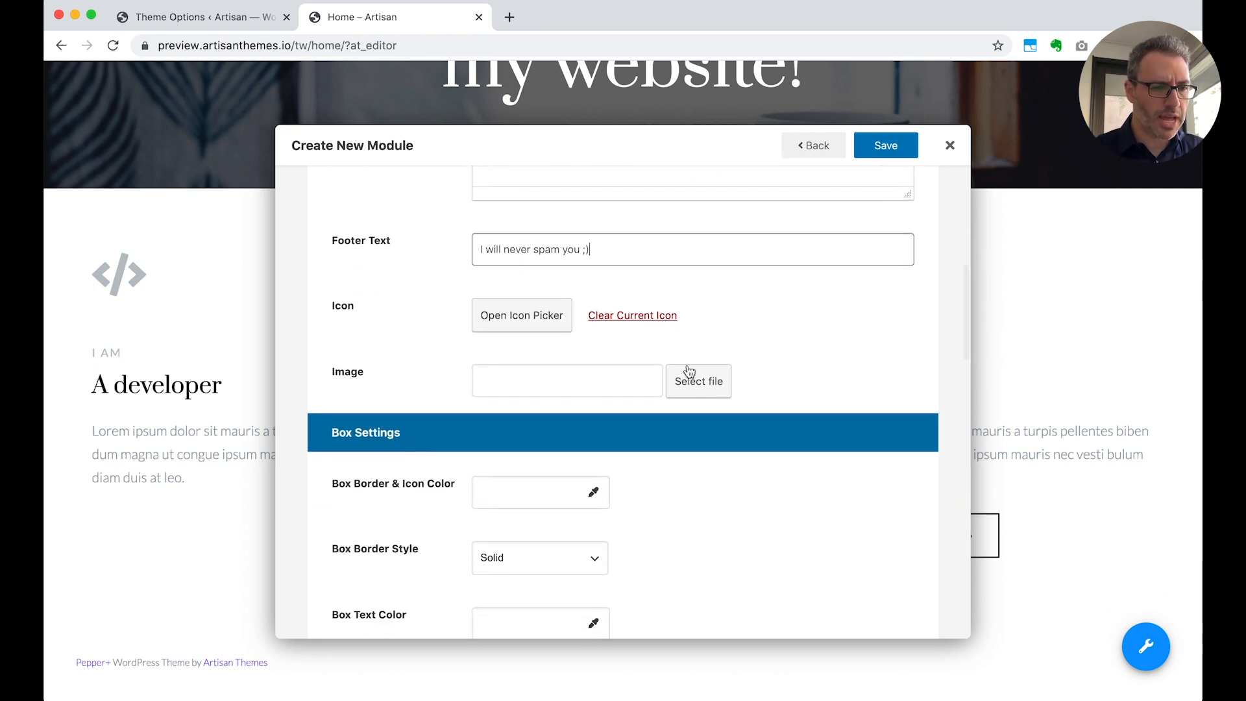
scroll(762, 398, down, 2)
scroll(763, 398, down, 10)
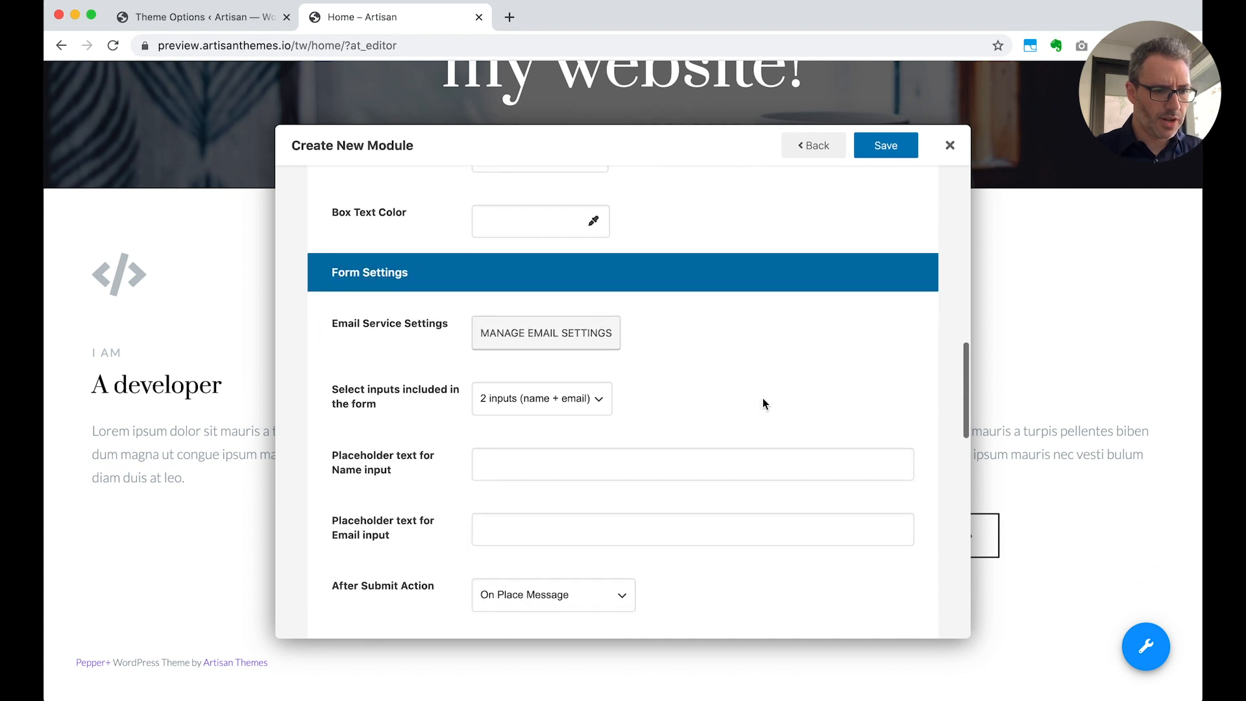
scroll(762, 399, down, 5)
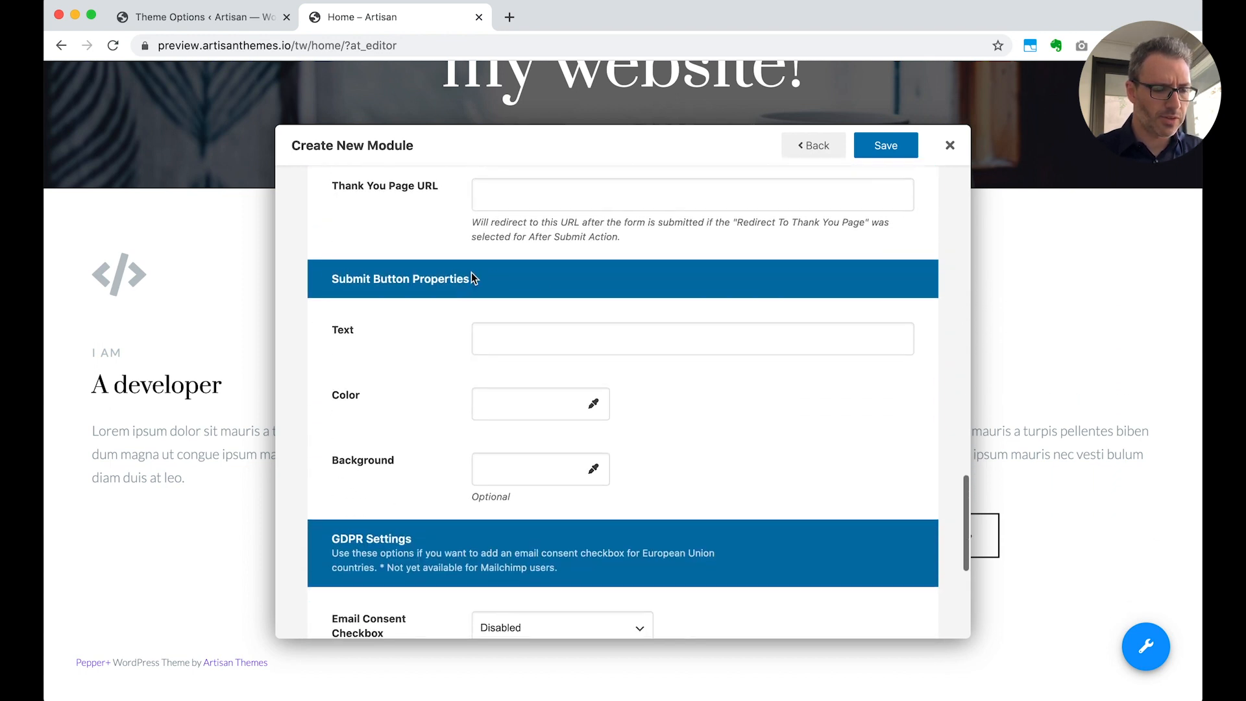
click(500, 332)
text(Subscribe now)
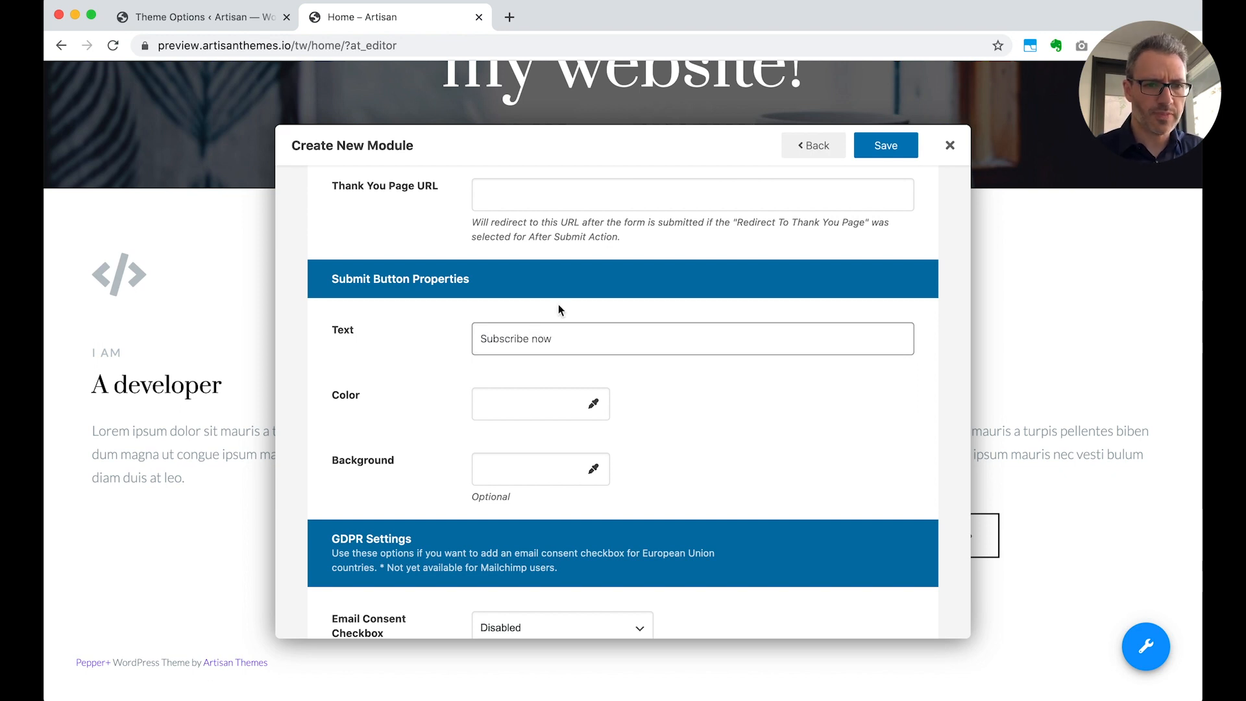
click(885, 147)
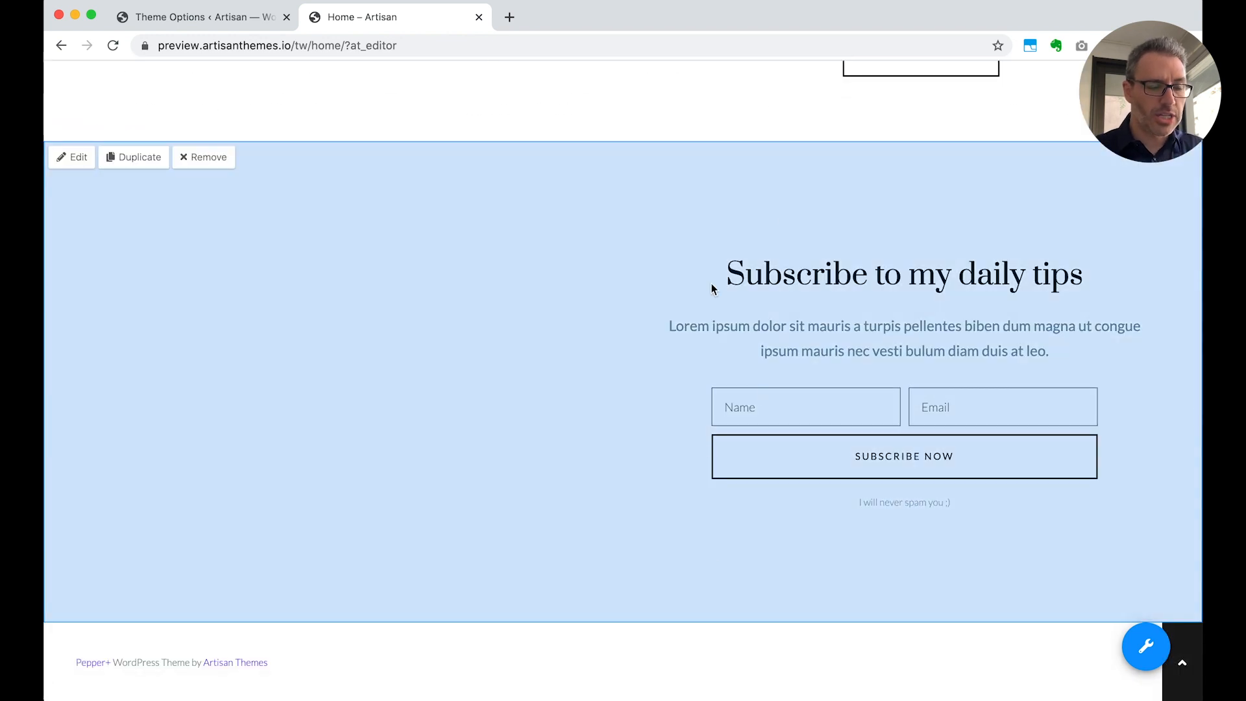
Reopen the Home – Optin Leadbox for editing and compare its layout and settings with the empty half of the rendered section
click(72, 163)
scroll(426, 447, down, 5)
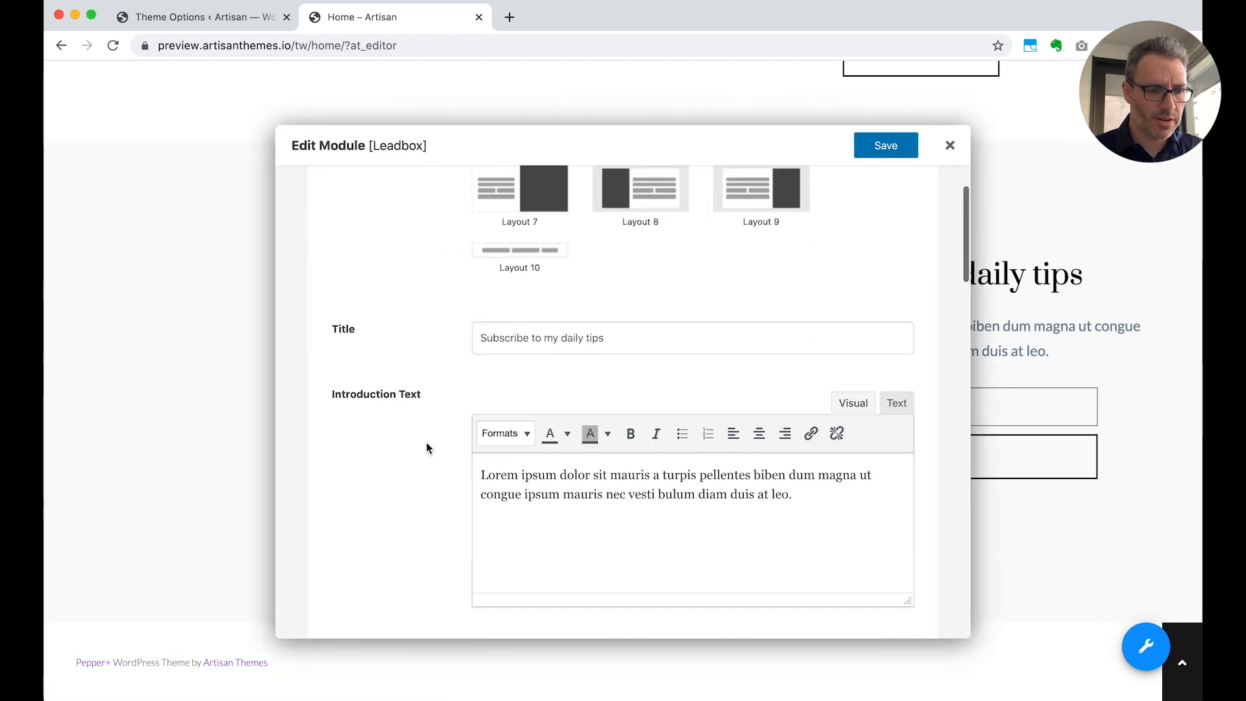
scroll(427, 446, down, 10)
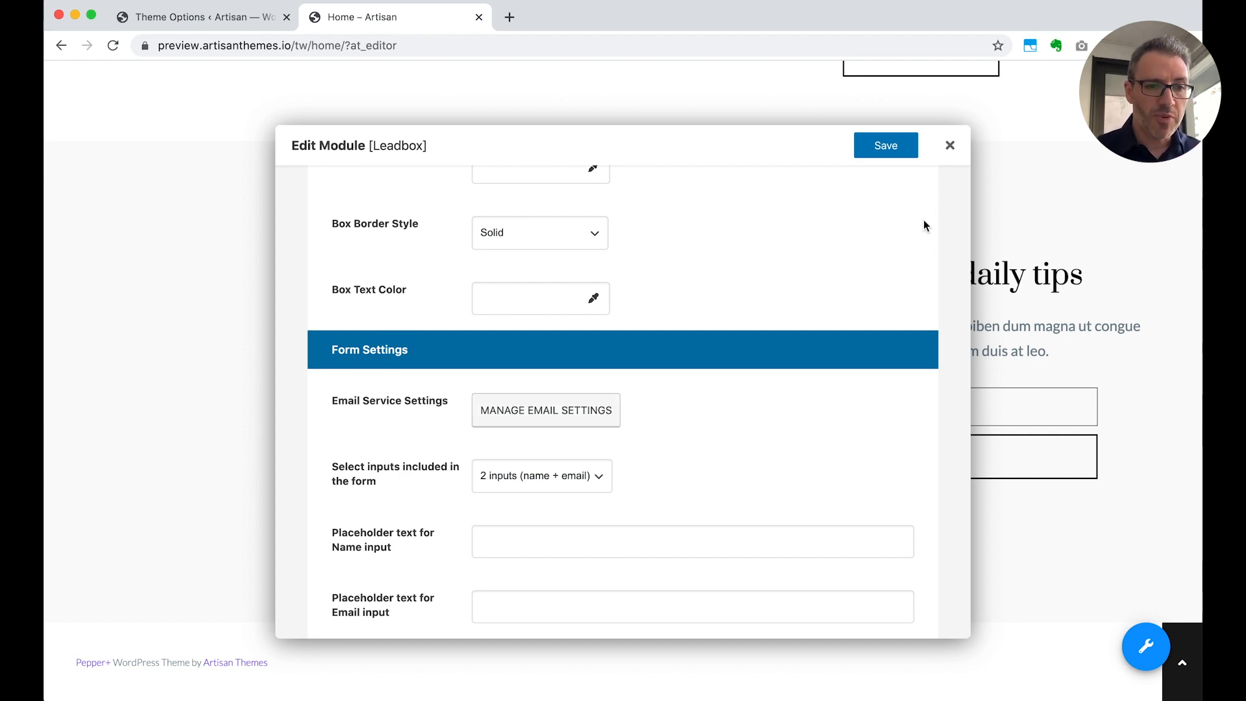
scroll(753, 363, up, 15)
drag(688, 147, 731, 544)
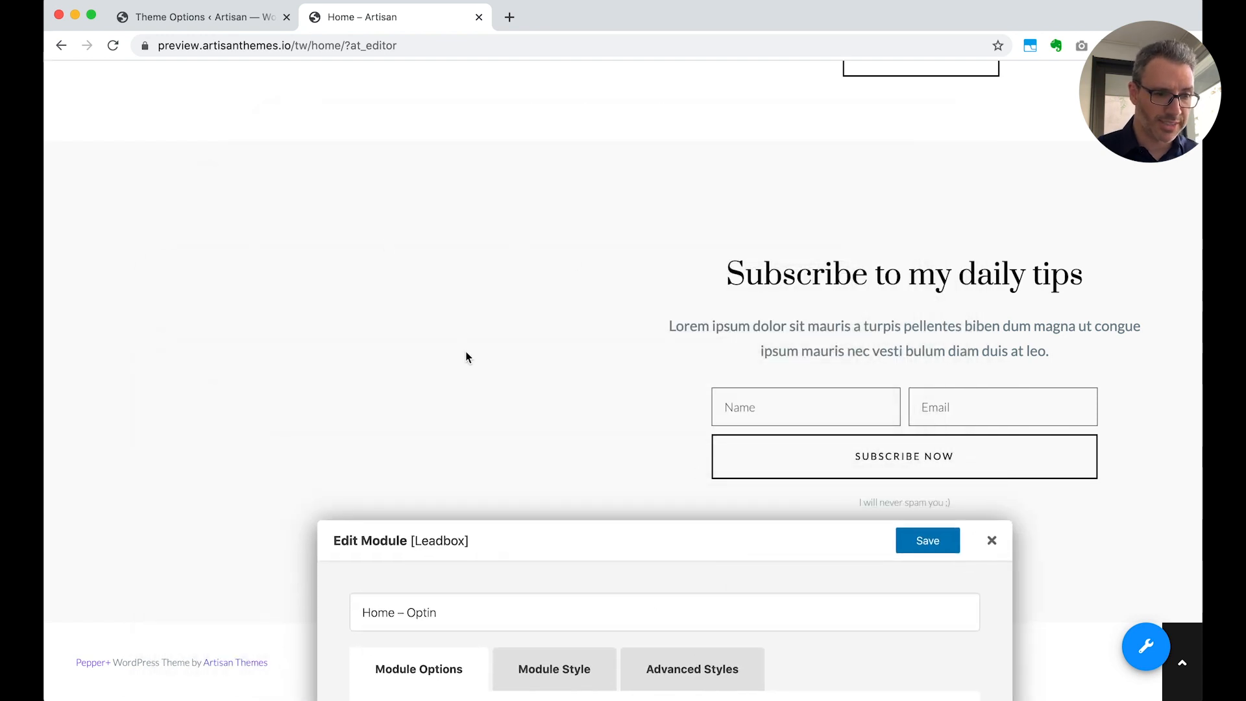
drag(656, 546, 579, 170)
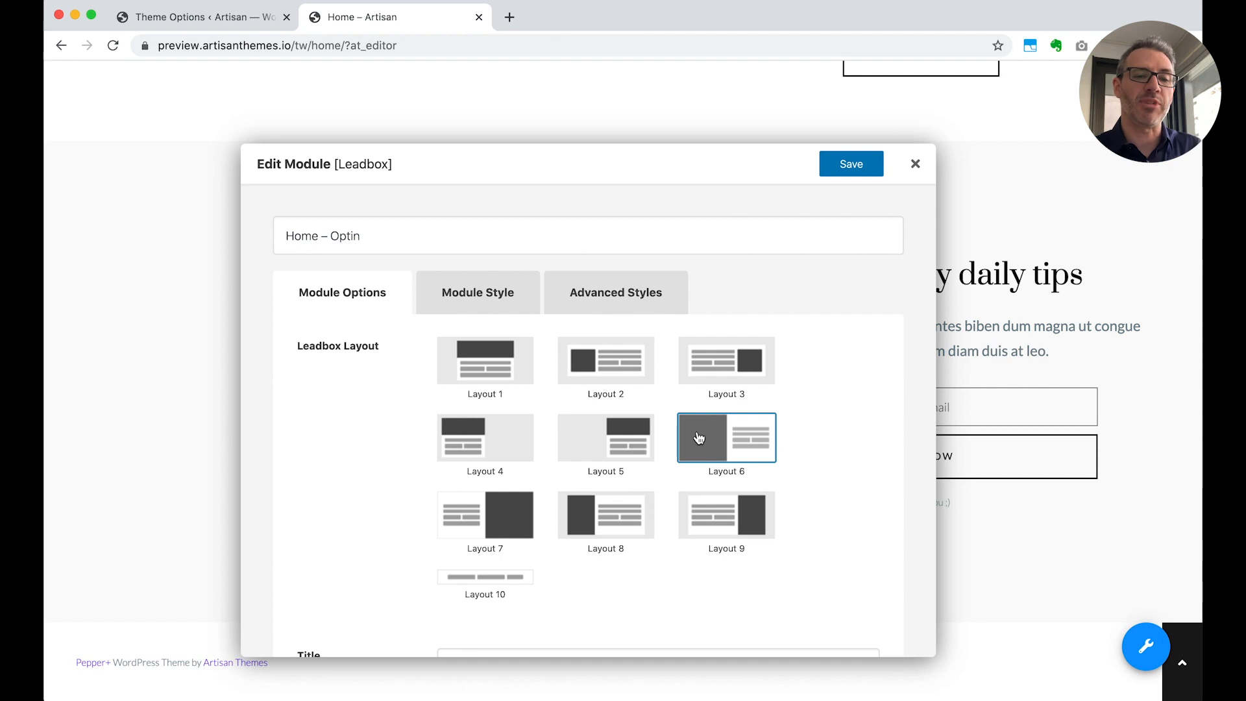
scroll(698, 438, down, 1)
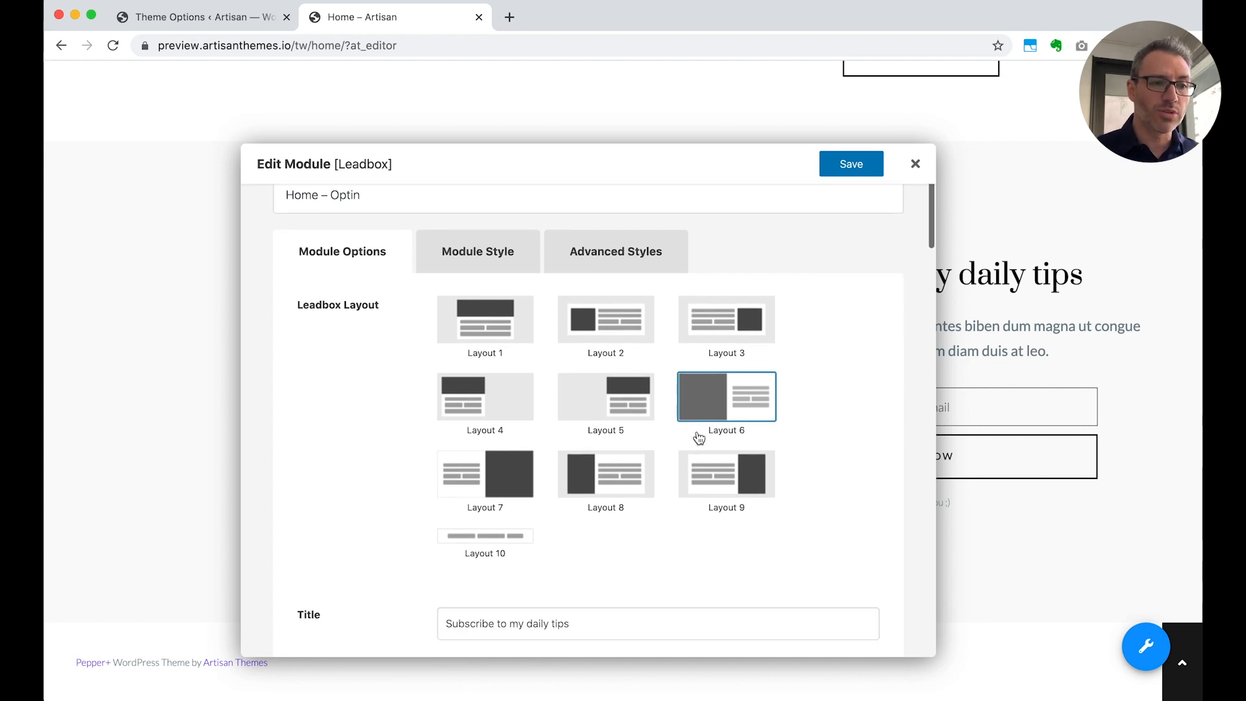
Try the photo of the bearded man drinking coffee as the Leadbox module's background image and save the module
click(479, 260)
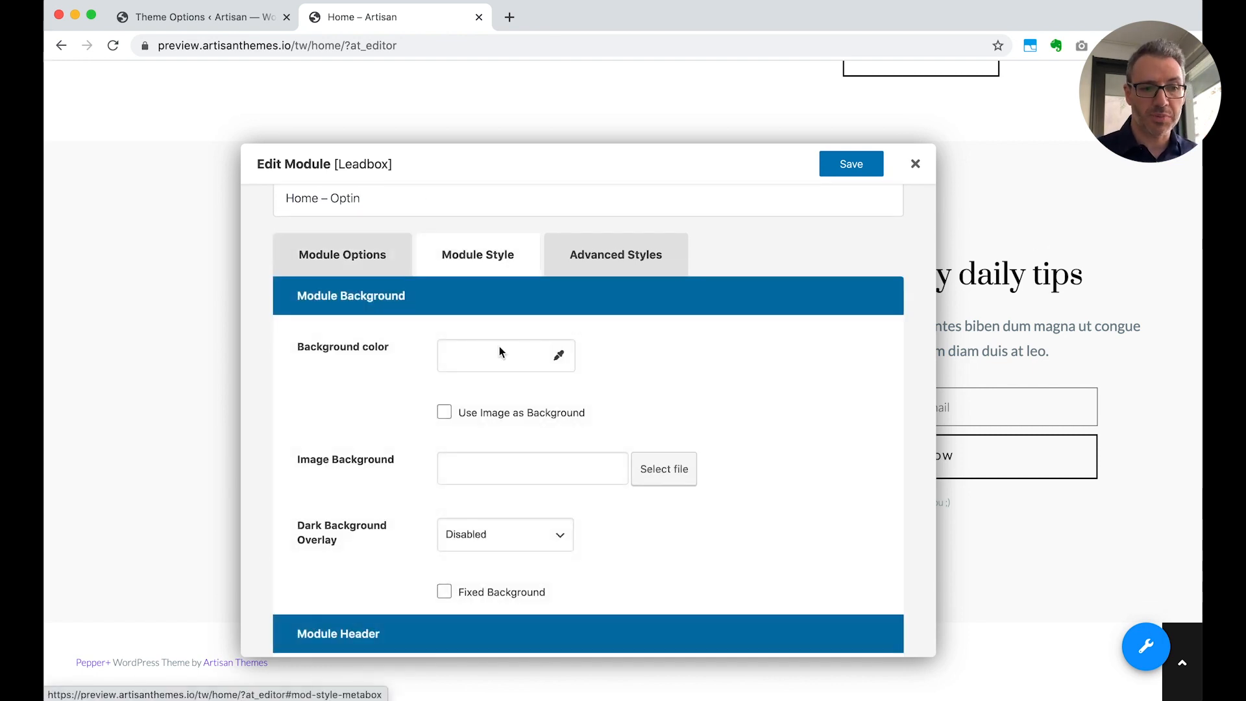
click(496, 413)
click(662, 478)
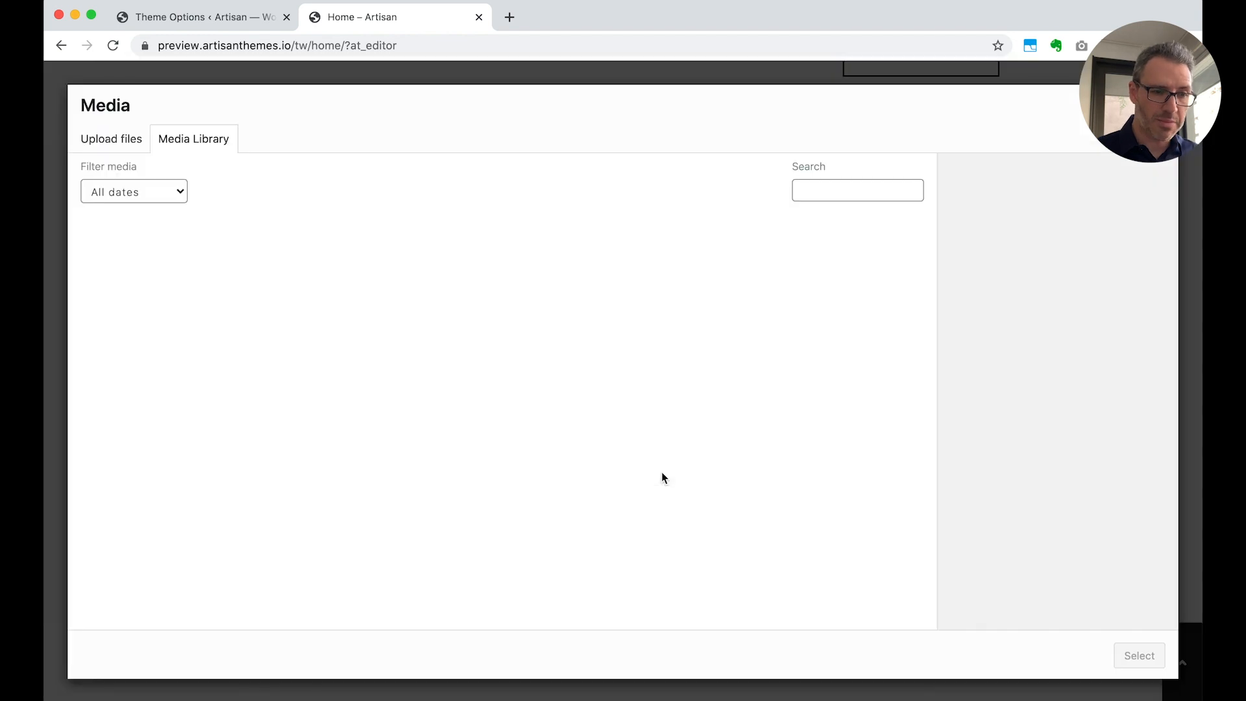
scroll(738, 523, down, 2)
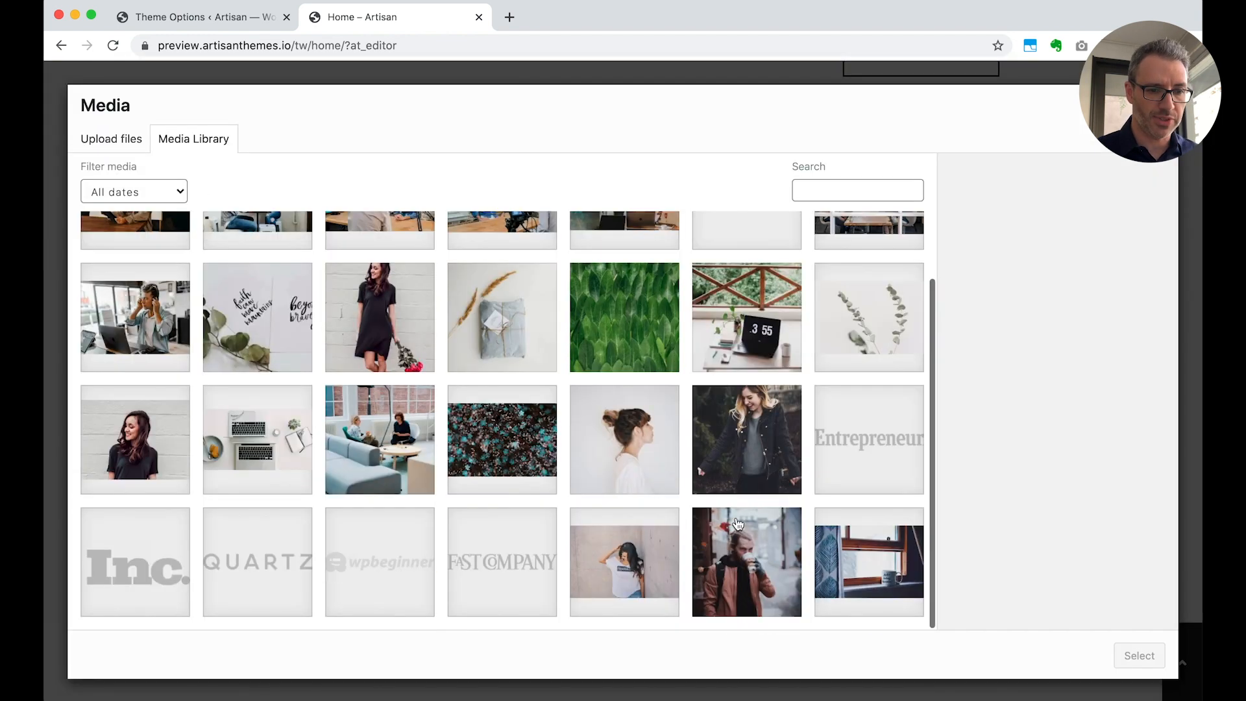
click(737, 523)
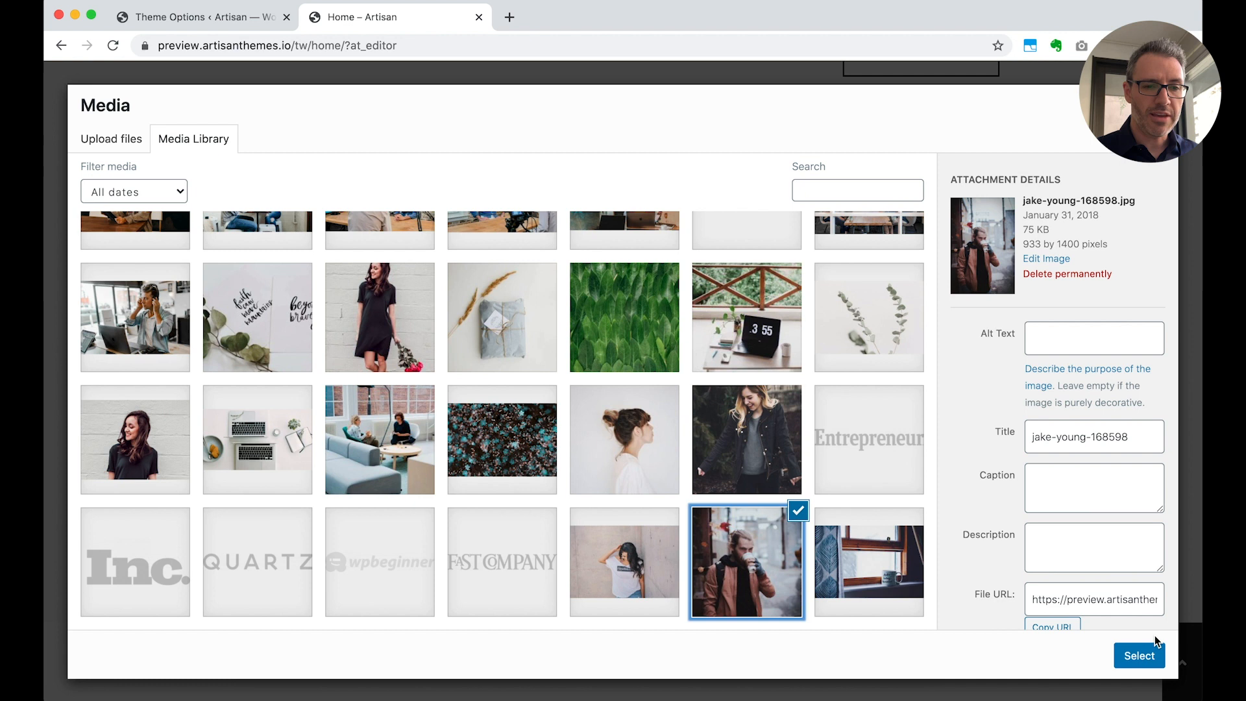
click(1144, 658)
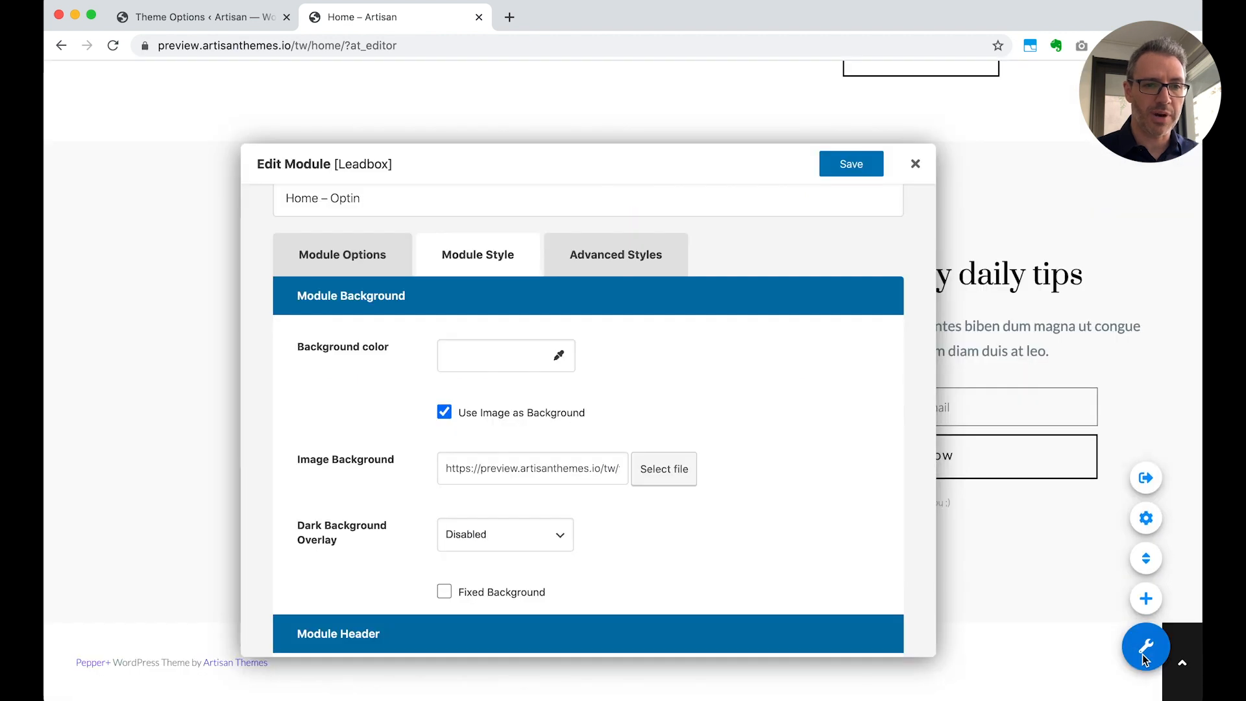
click(851, 167)
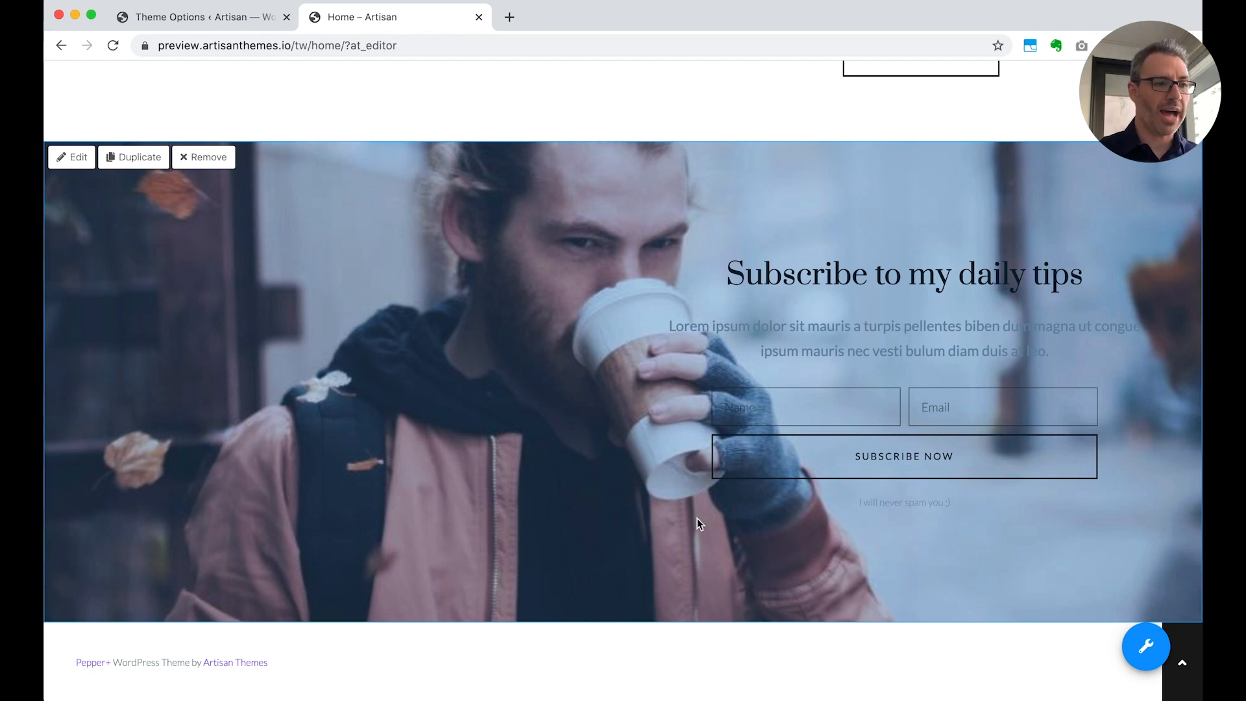
Reopen the Home – Optin Leadbox, clear its background image URL and disable Use Image as Background
click(72, 160)
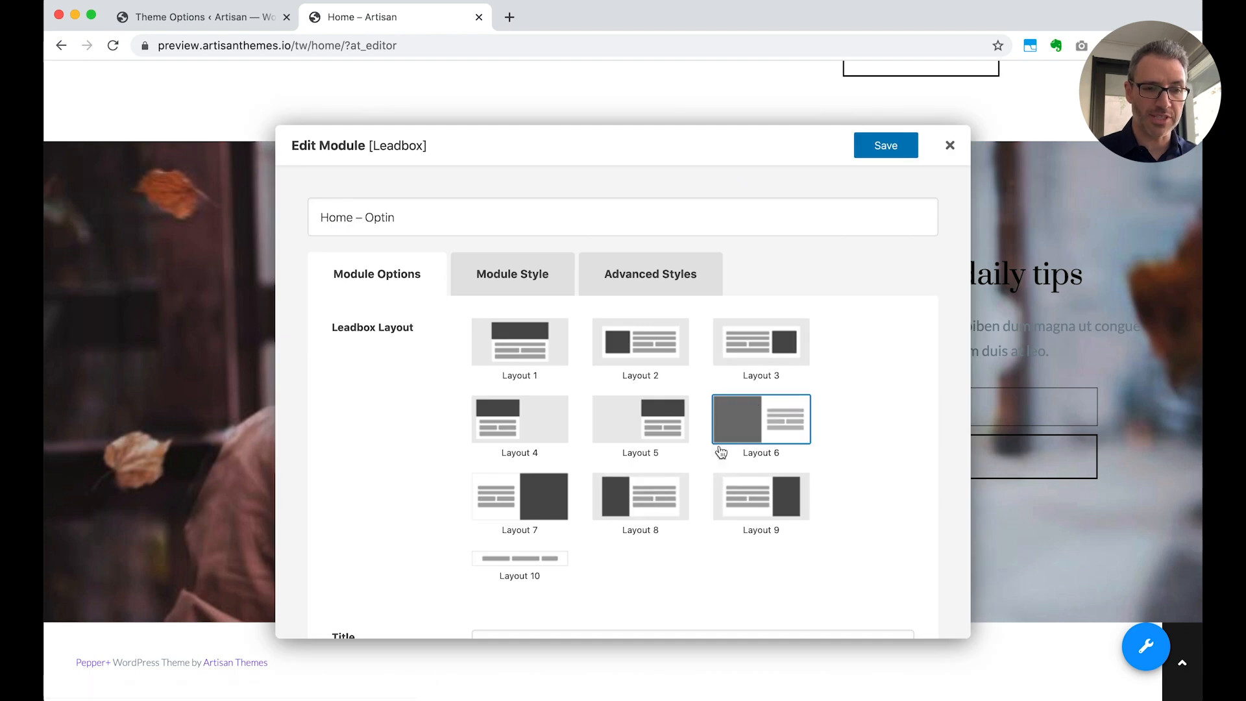
click(513, 267)
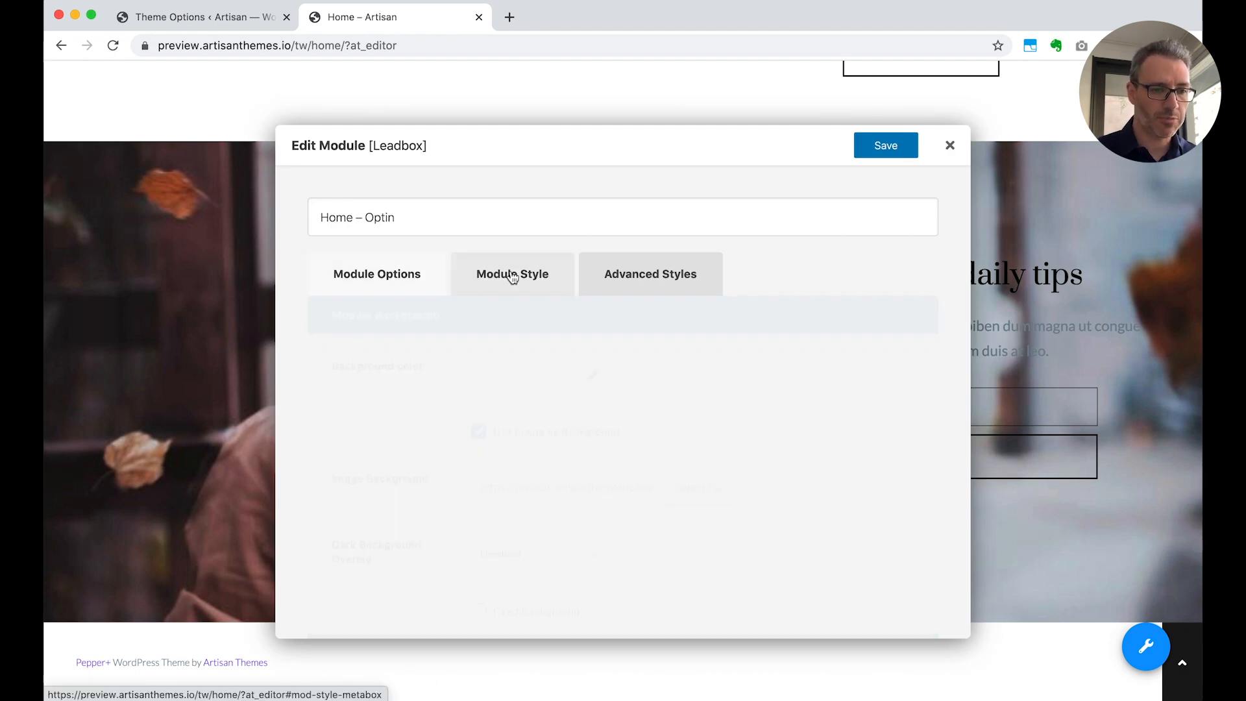
triple_click(599, 479)
key(BackSpace)
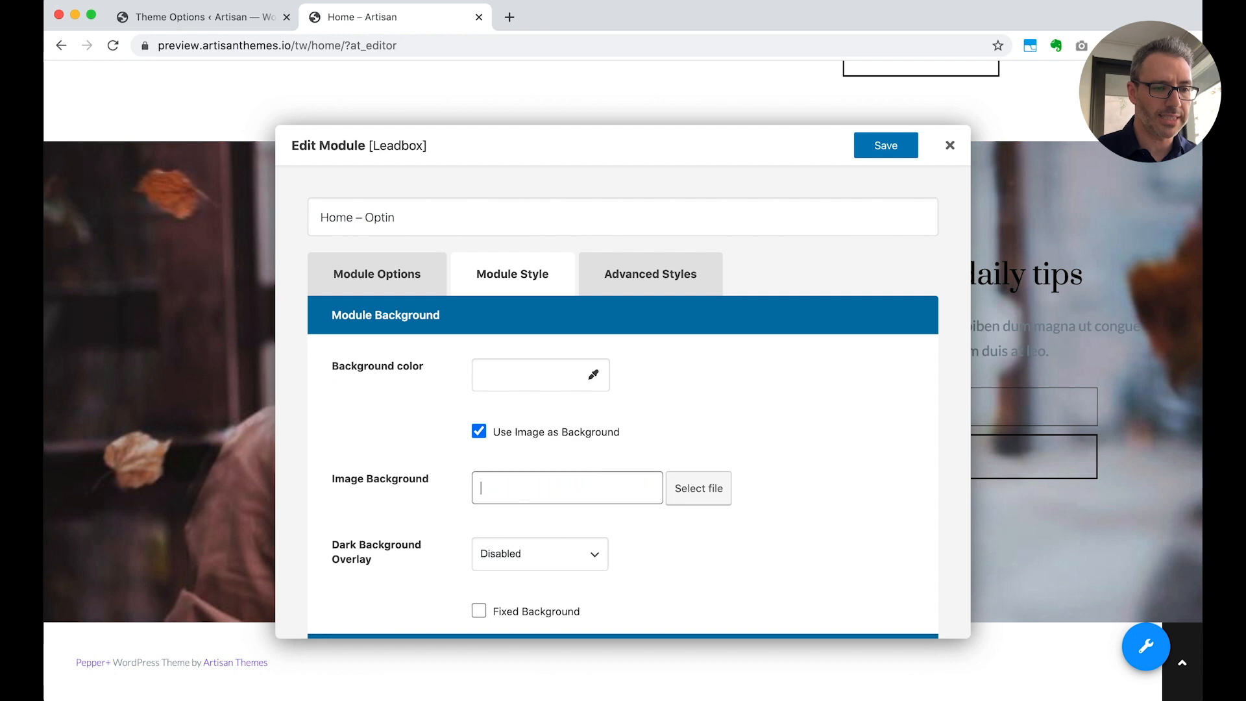
click(543, 431)
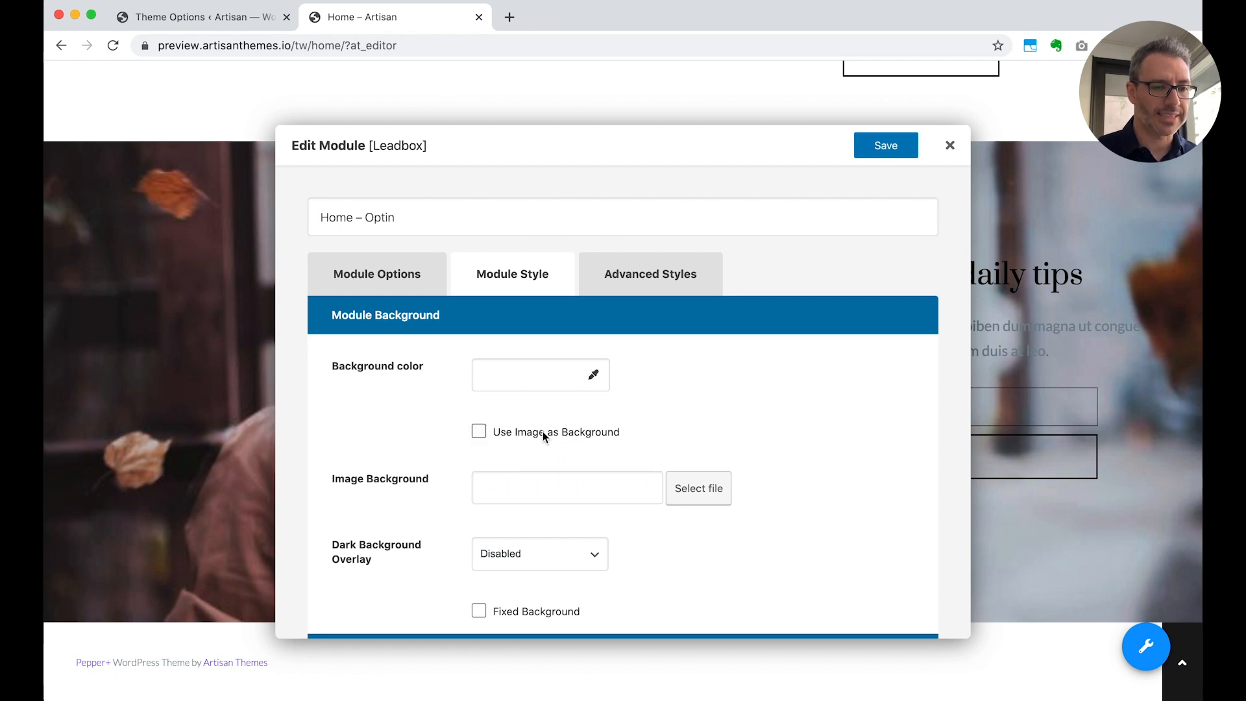
In the Leadbox content options, set the Image to the media library photo of the bearded man drinking coffee
click(379, 277)
scroll(856, 558, down, 7)
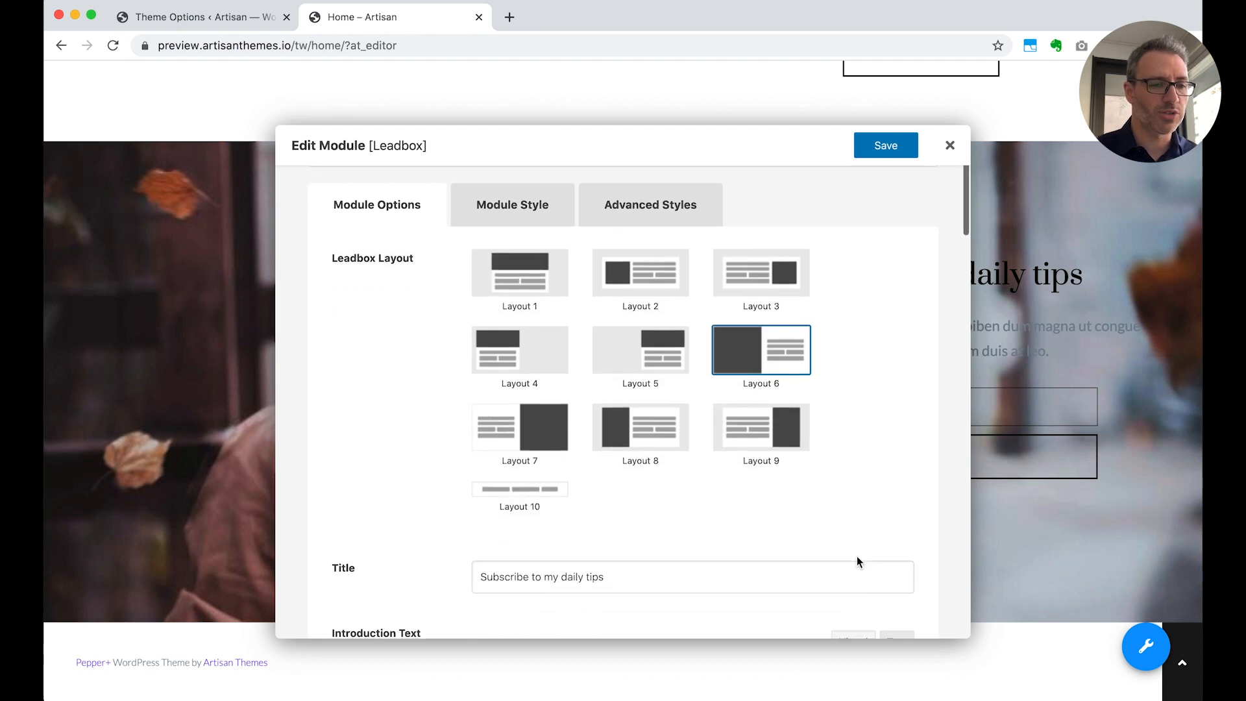
scroll(856, 556, down, 7)
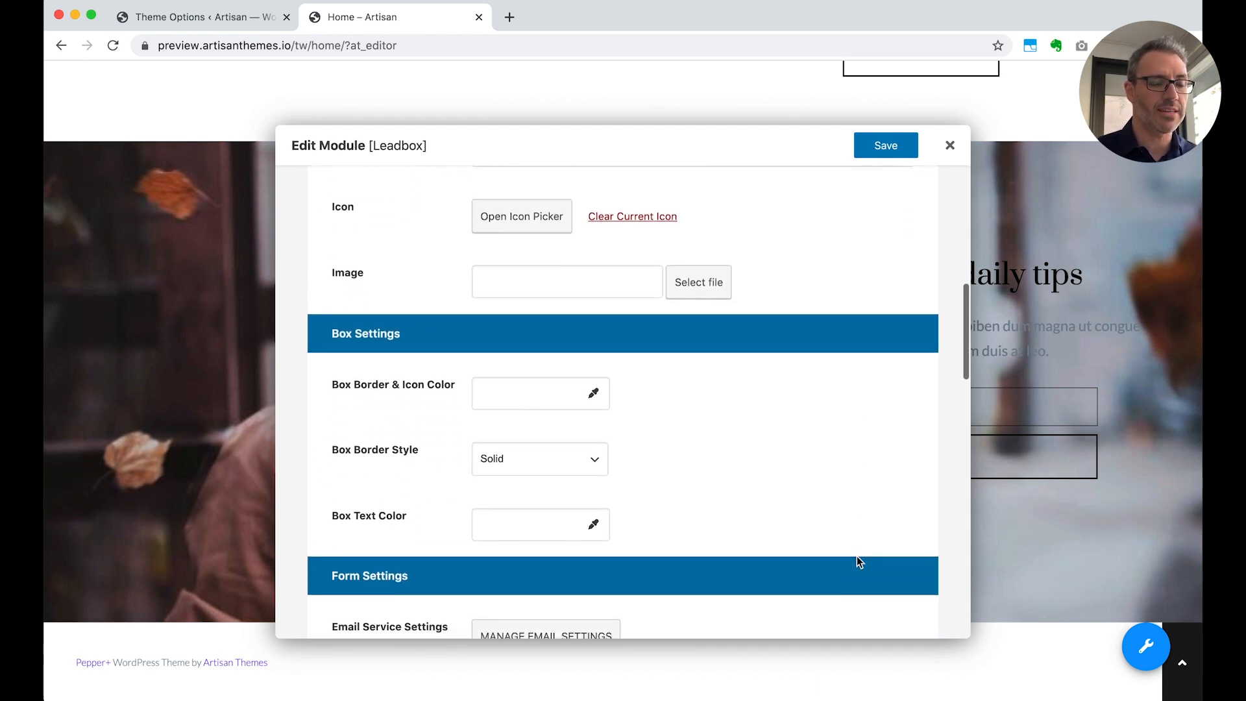
scroll(856, 558, down, 5)
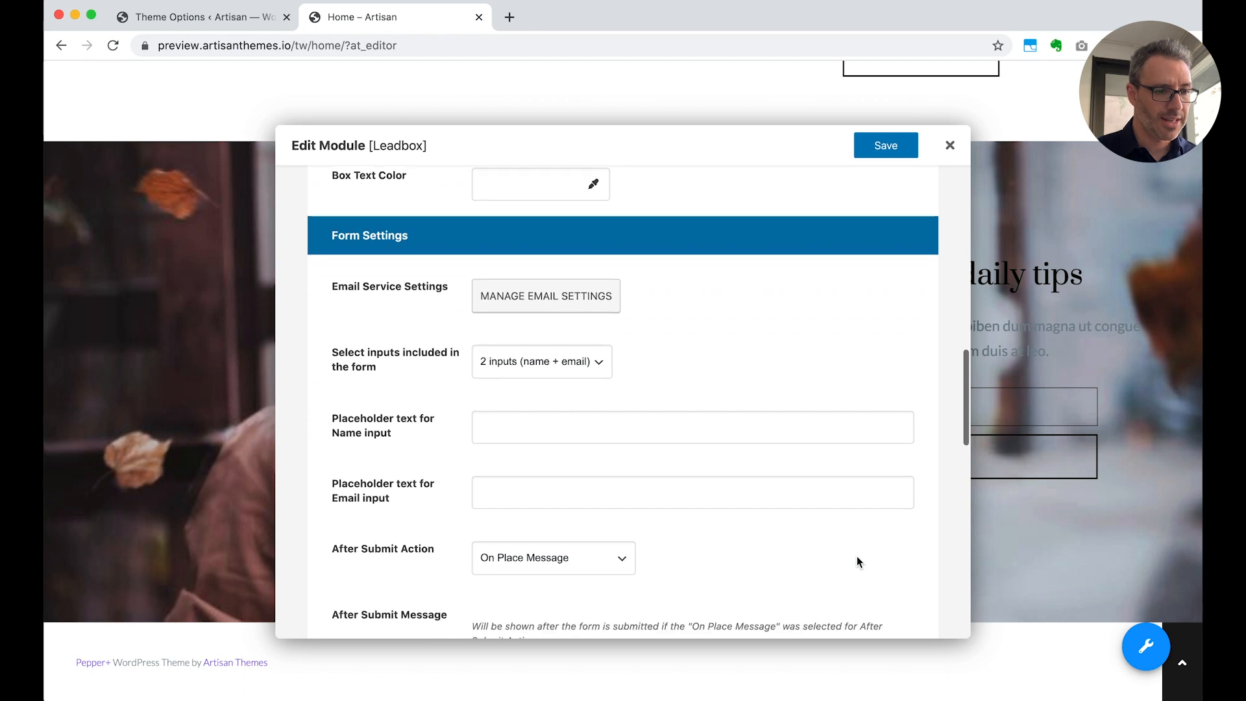
scroll(856, 562, down, 8)
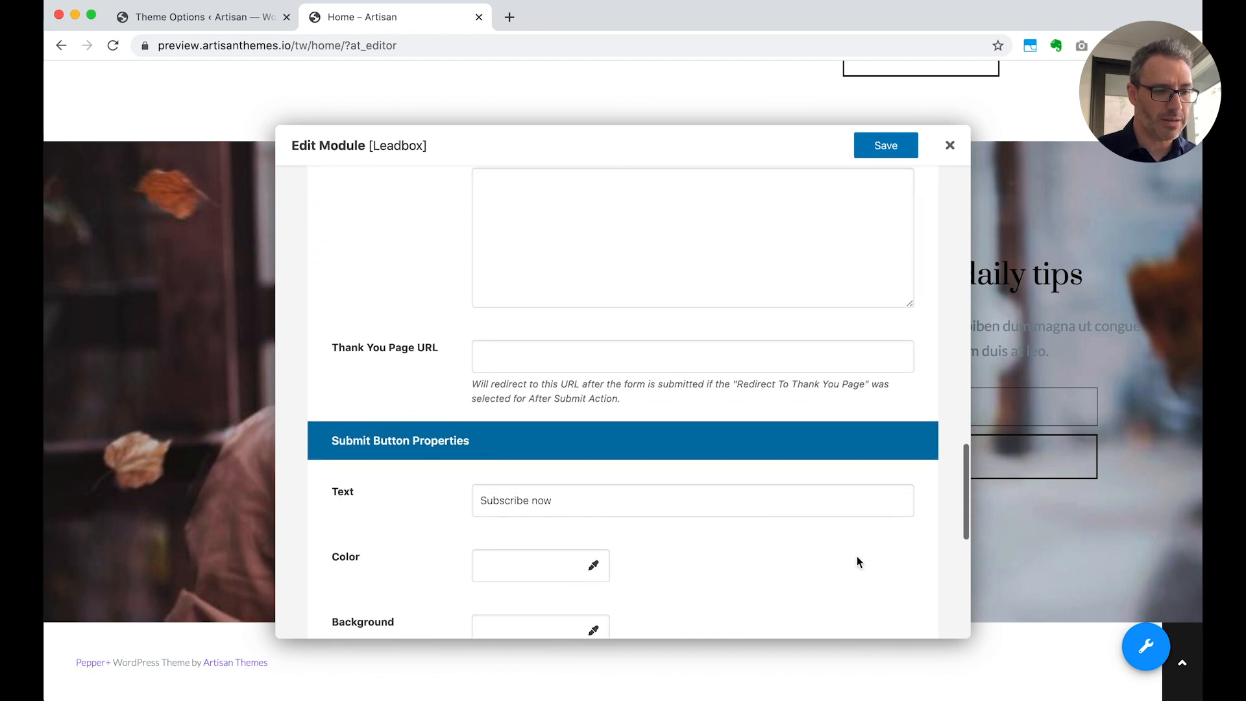
scroll(856, 562, up, 6)
scroll(857, 556, up, 10)
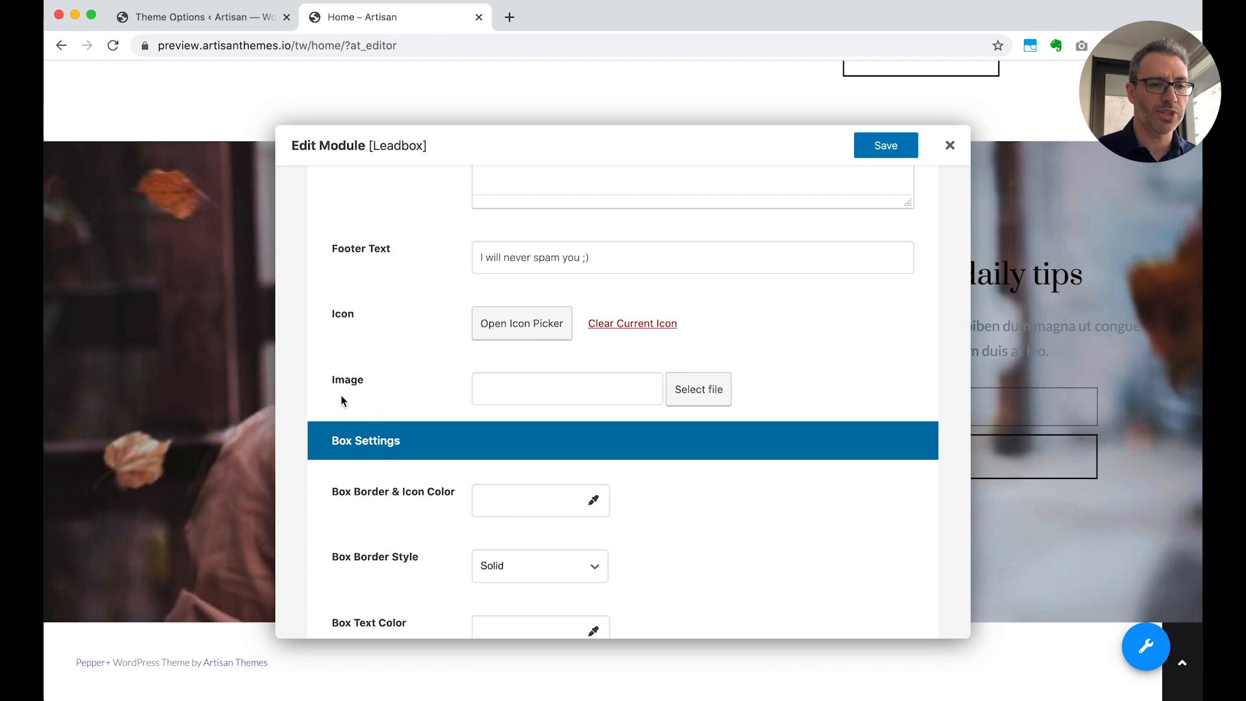
click(704, 392)
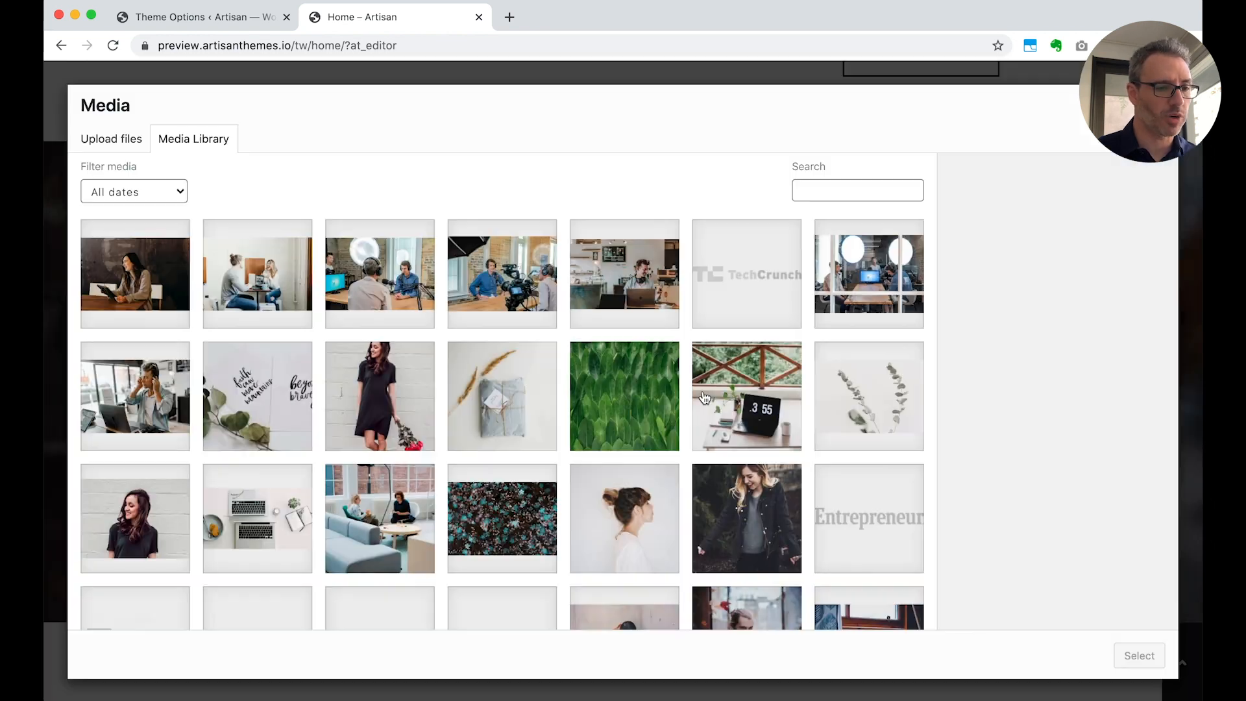
scroll(704, 397, down, 2)
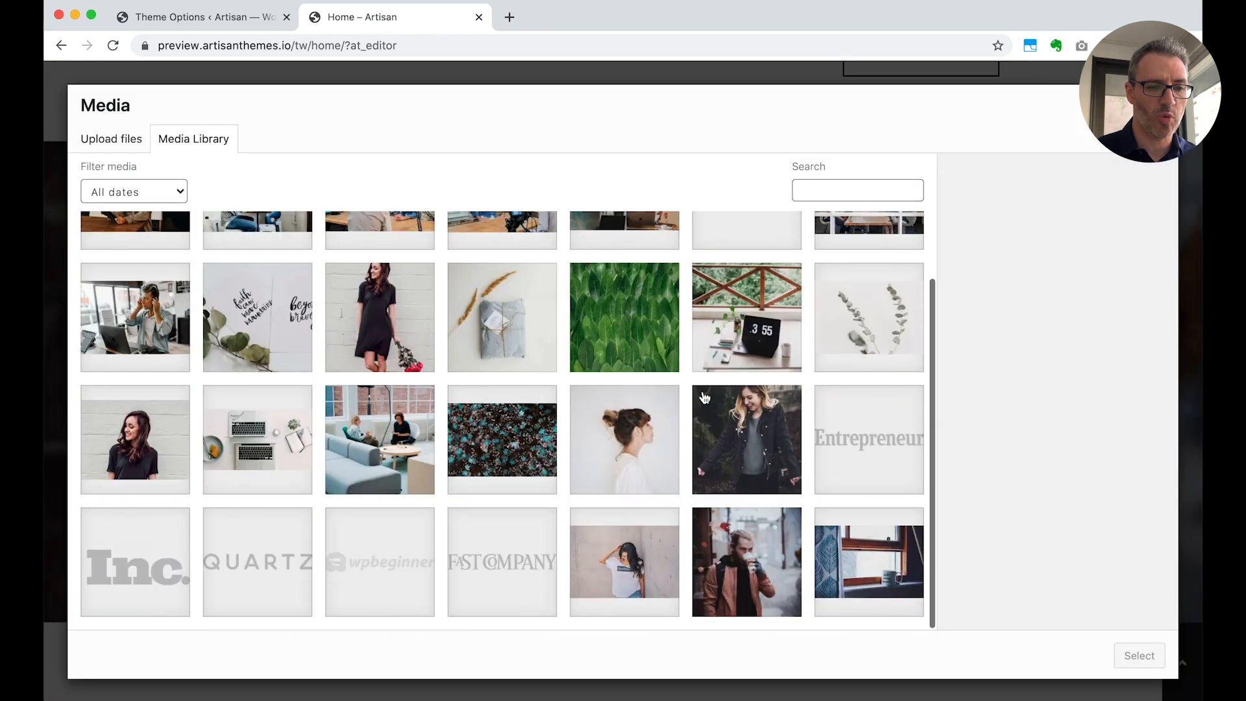
click(744, 538)
click(1137, 656)
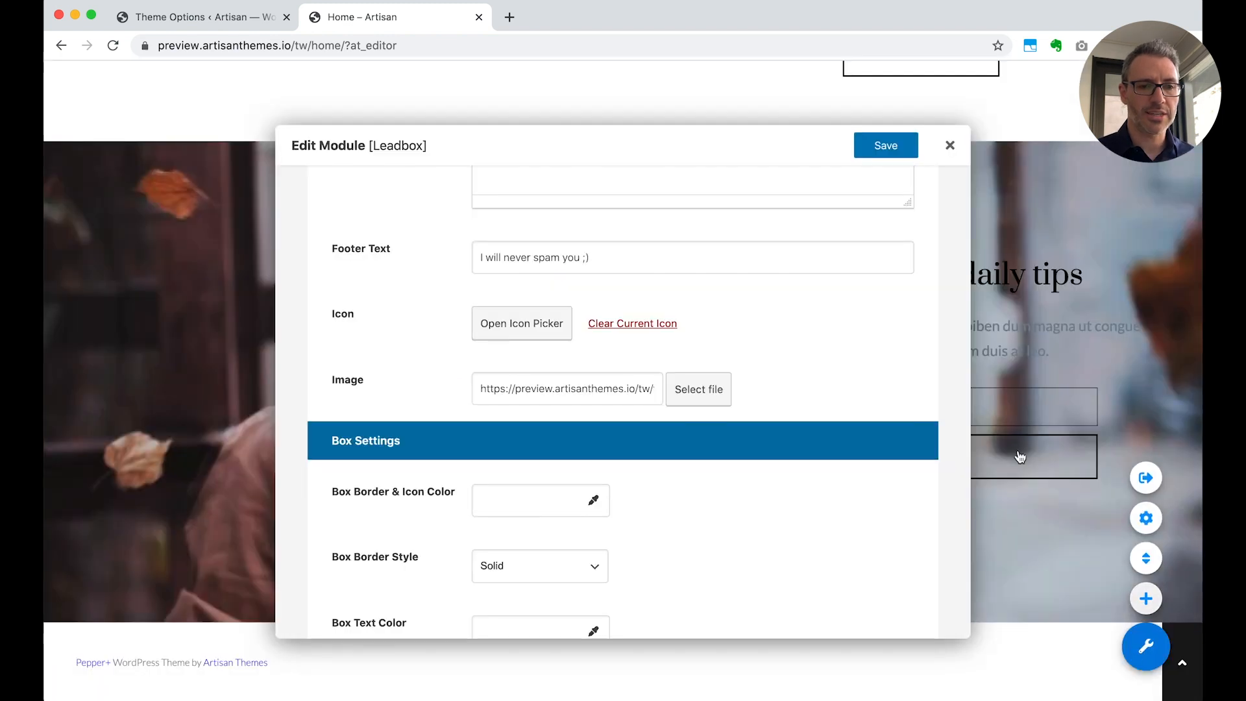
Save the Leadbox module with its selected image and review the opt-in section on the page
click(867, 146)
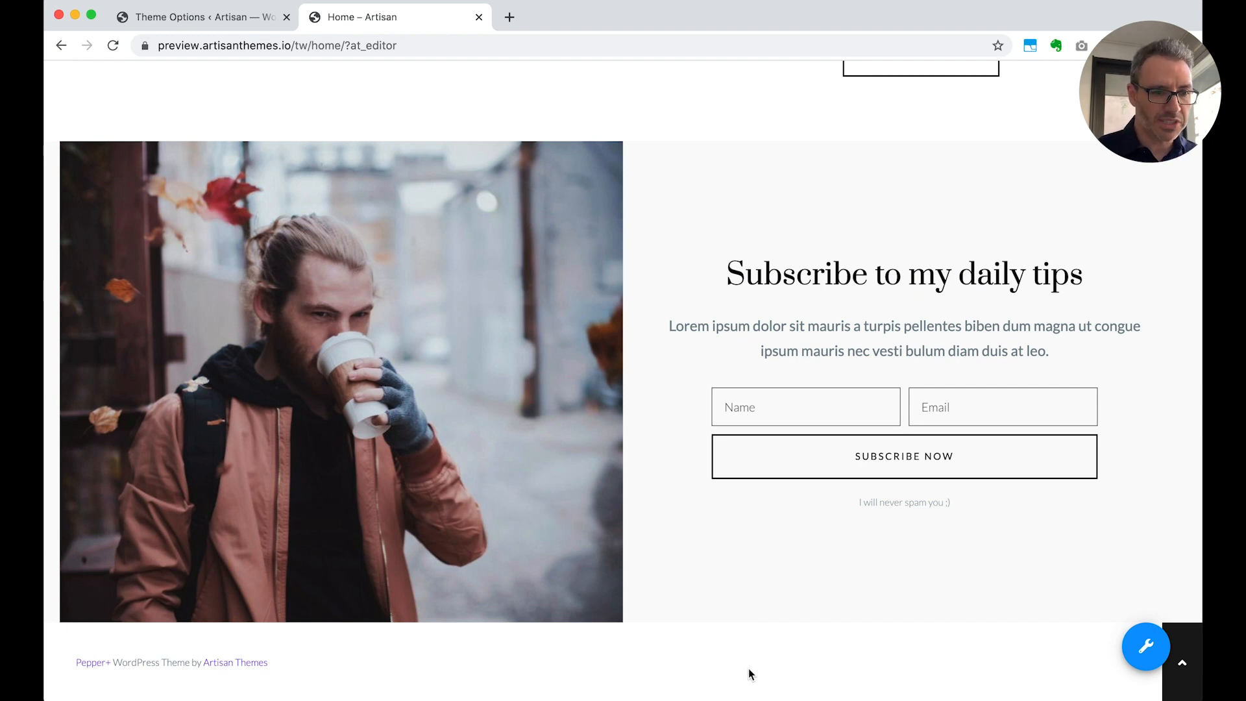
scroll(749, 668, up, 10)
scroll(749, 669, down, 9)
scroll(749, 668, down, 3)
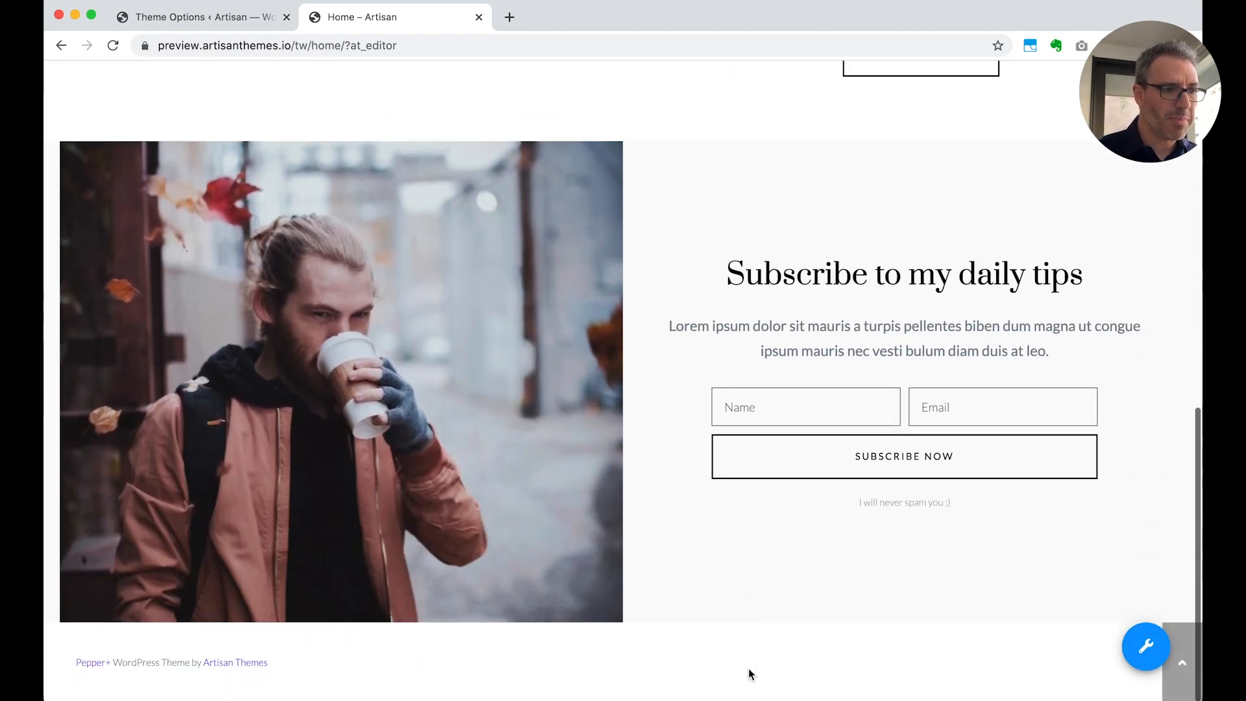
Reopen the Home – Optin Leadbox for editing and set its module background color to #000000
mouse_move(195, 278)
click(72, 159)
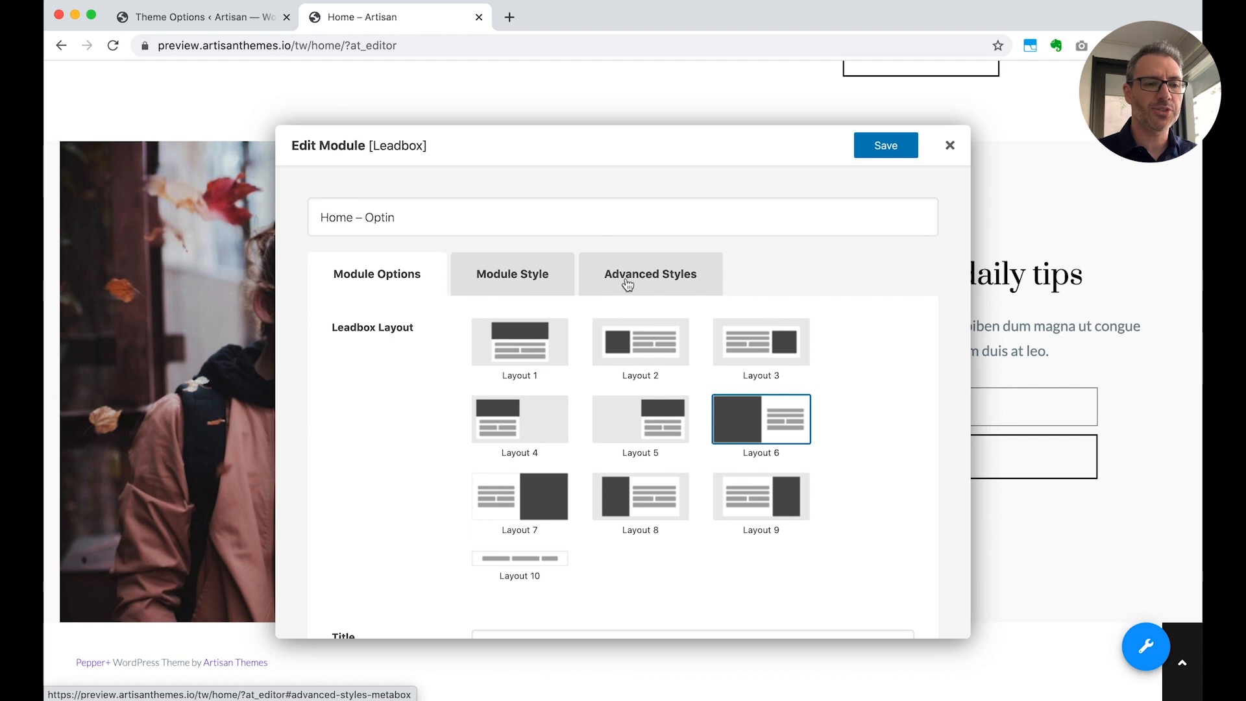
click(527, 276)
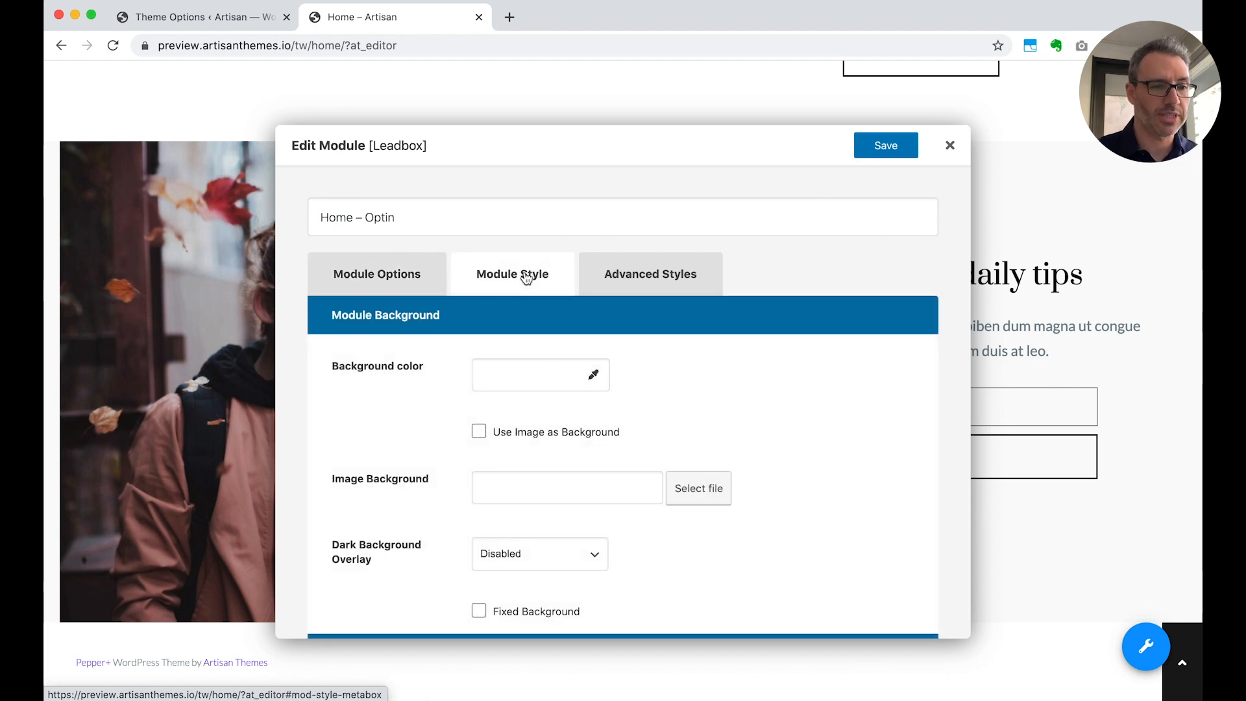
click(539, 387)
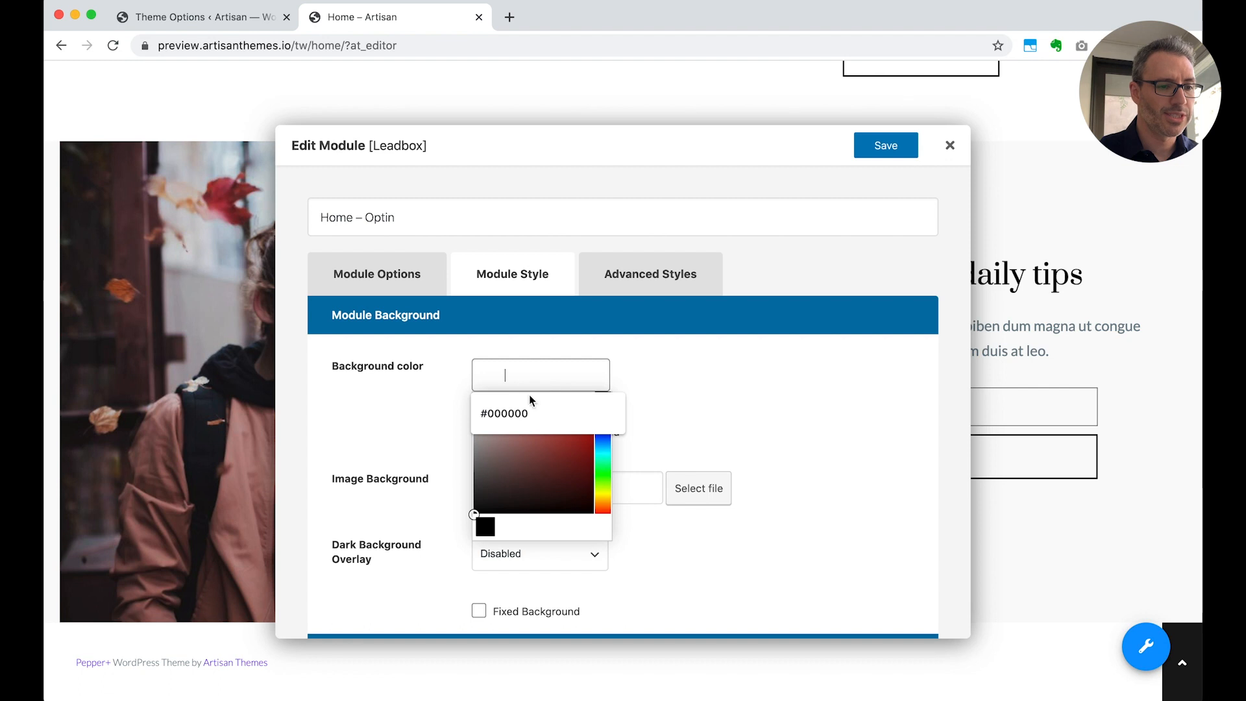
click(439, 425)
In the Leadbox's box settings, set the Box Text Color to #ffffff
click(397, 276)
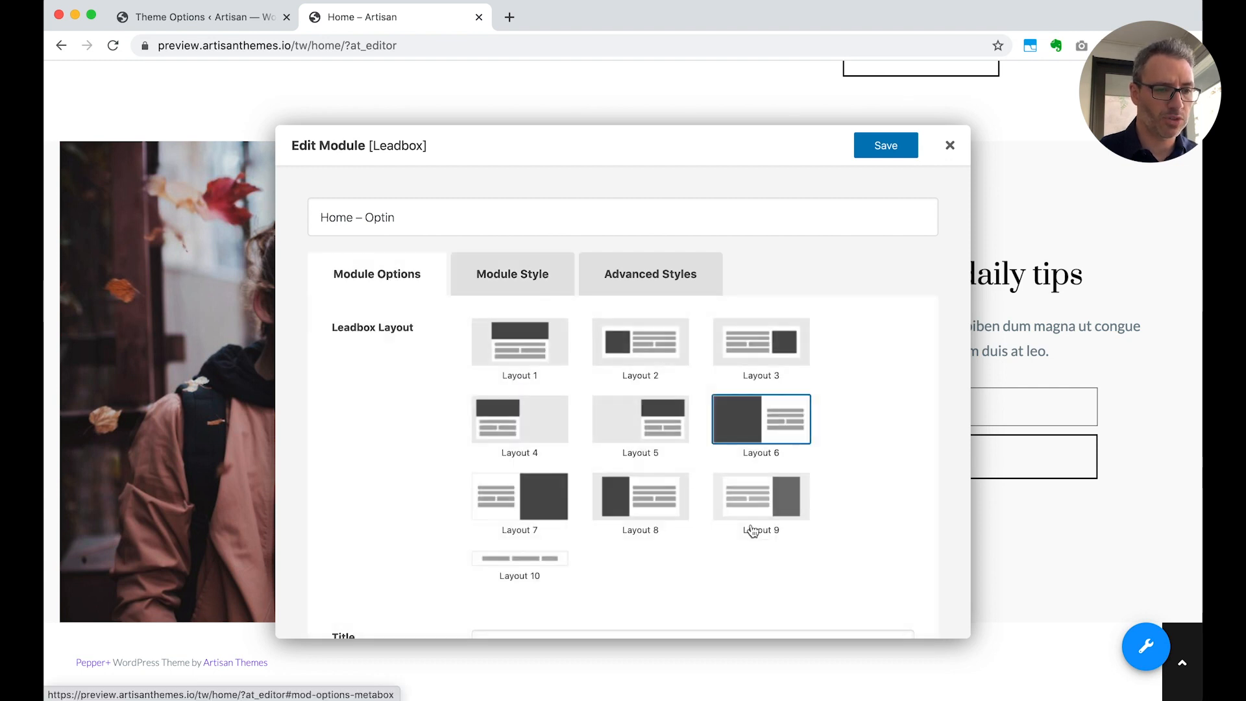
scroll(766, 542, down, 10)
scroll(767, 544, down, 6)
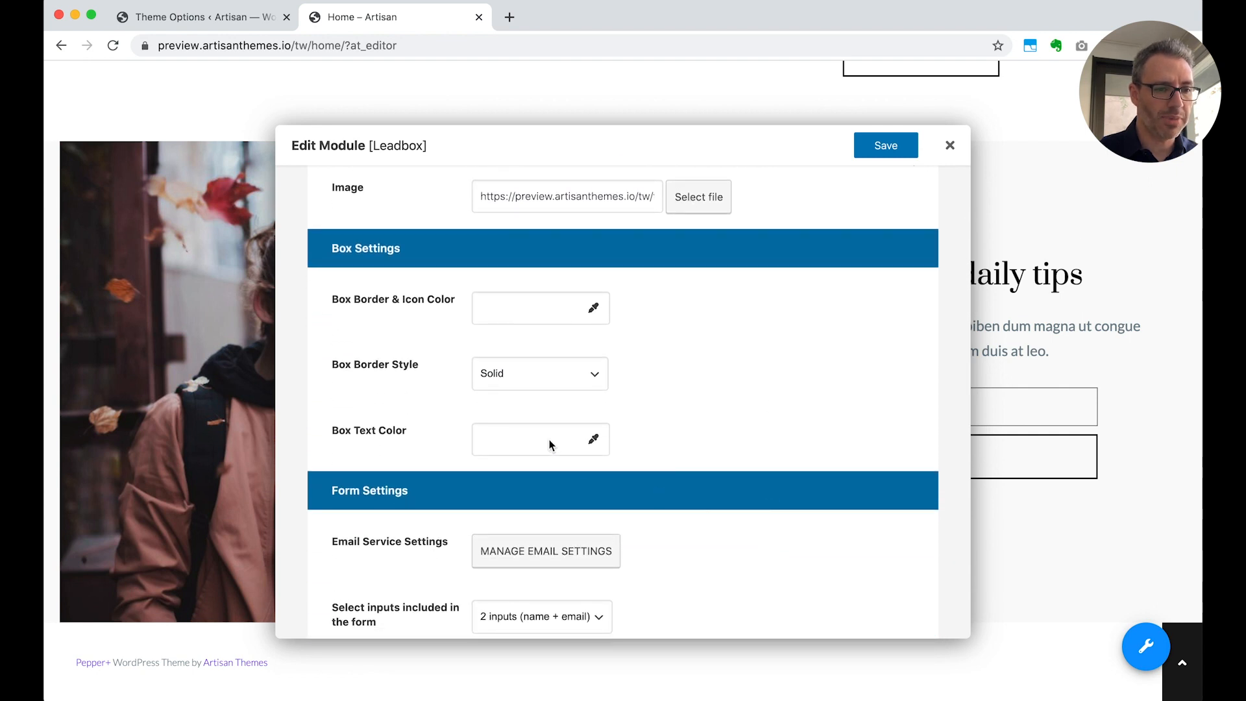
click(549, 439)
text(#ffffff)
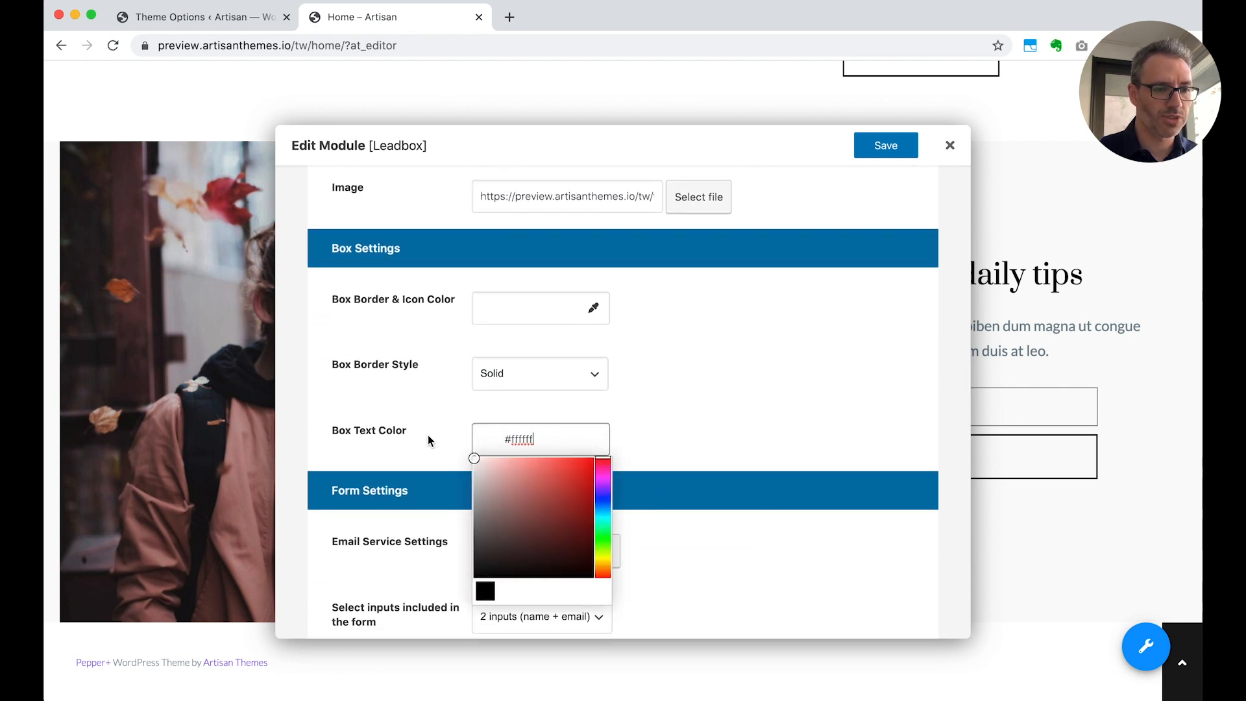
click(741, 440)
Set the Leadbox submit button's color to #ffffff, then save the module and review the whole page
scroll(741, 440, down, 2)
scroll(741, 440, down, 10)
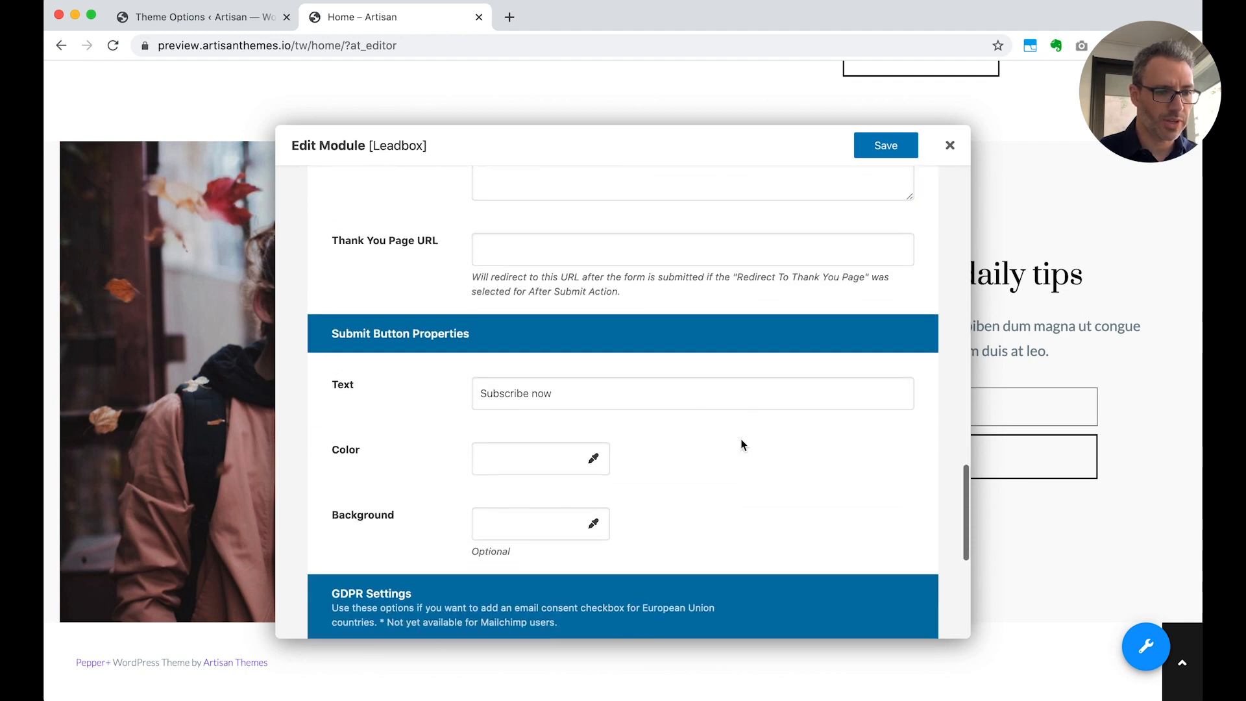
scroll(741, 439, down, 1)
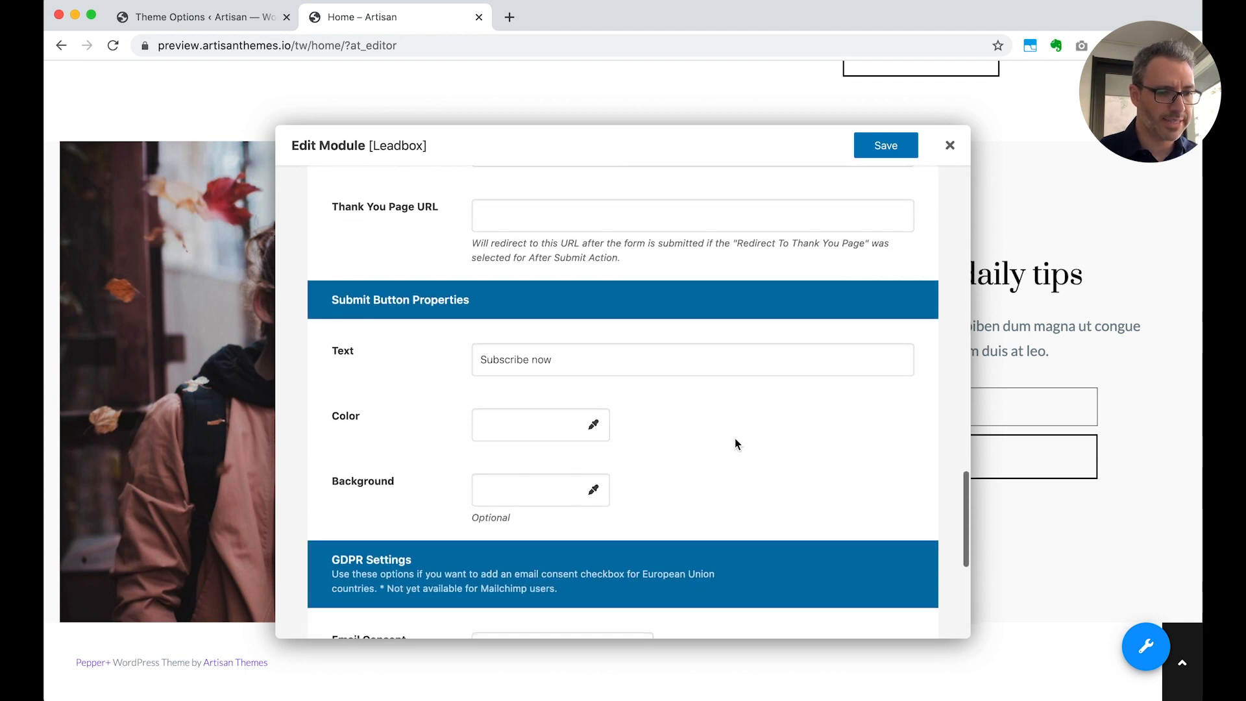
click(510, 431)
text(#ffffff)
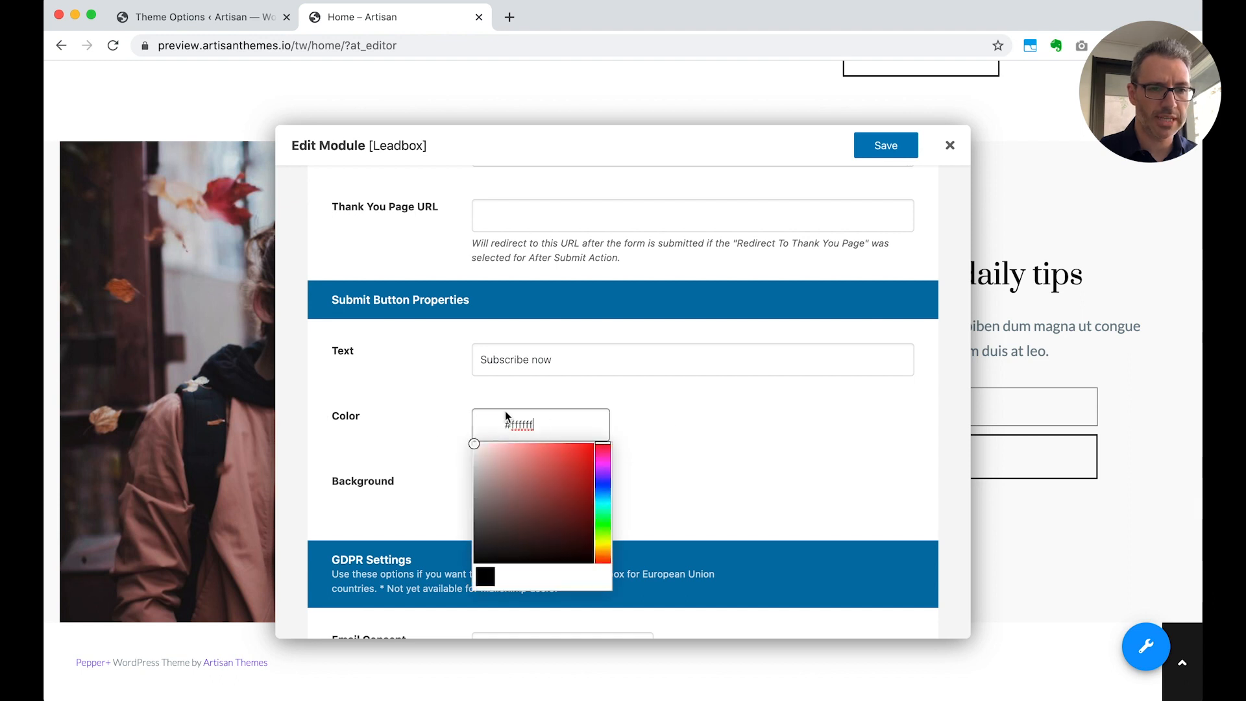
click(683, 428)
click(867, 149)
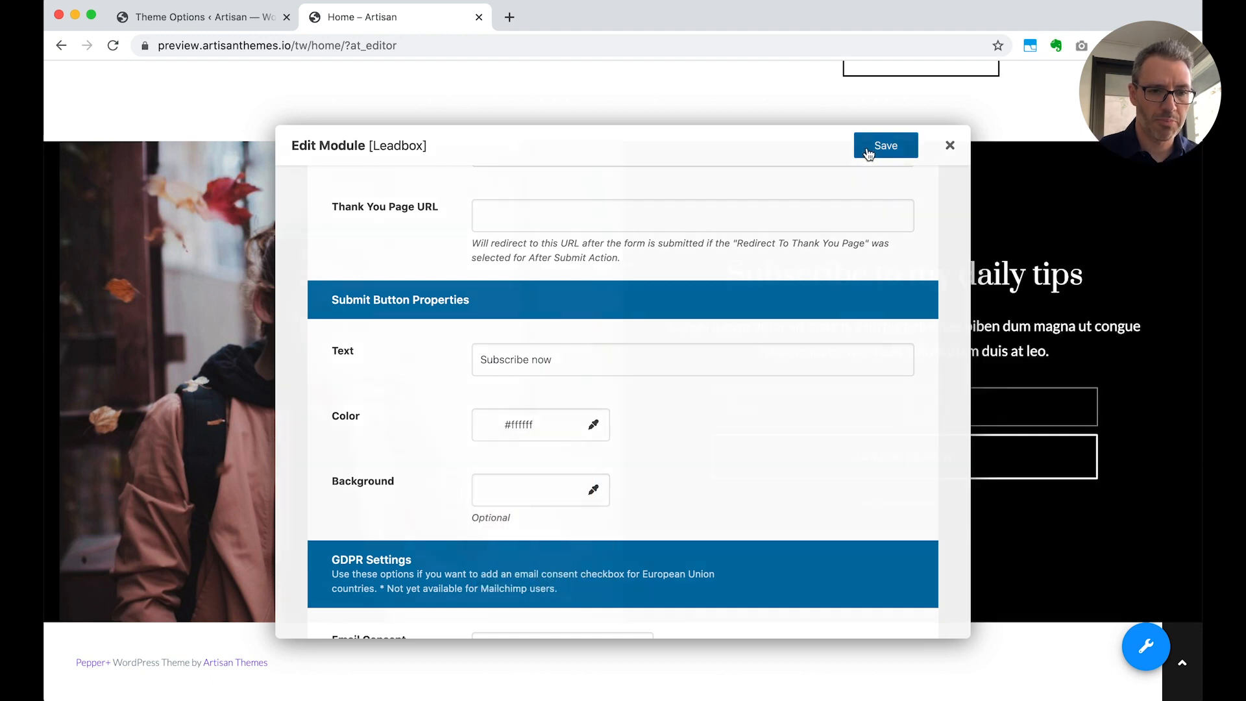
scroll(860, 407, up, 15)
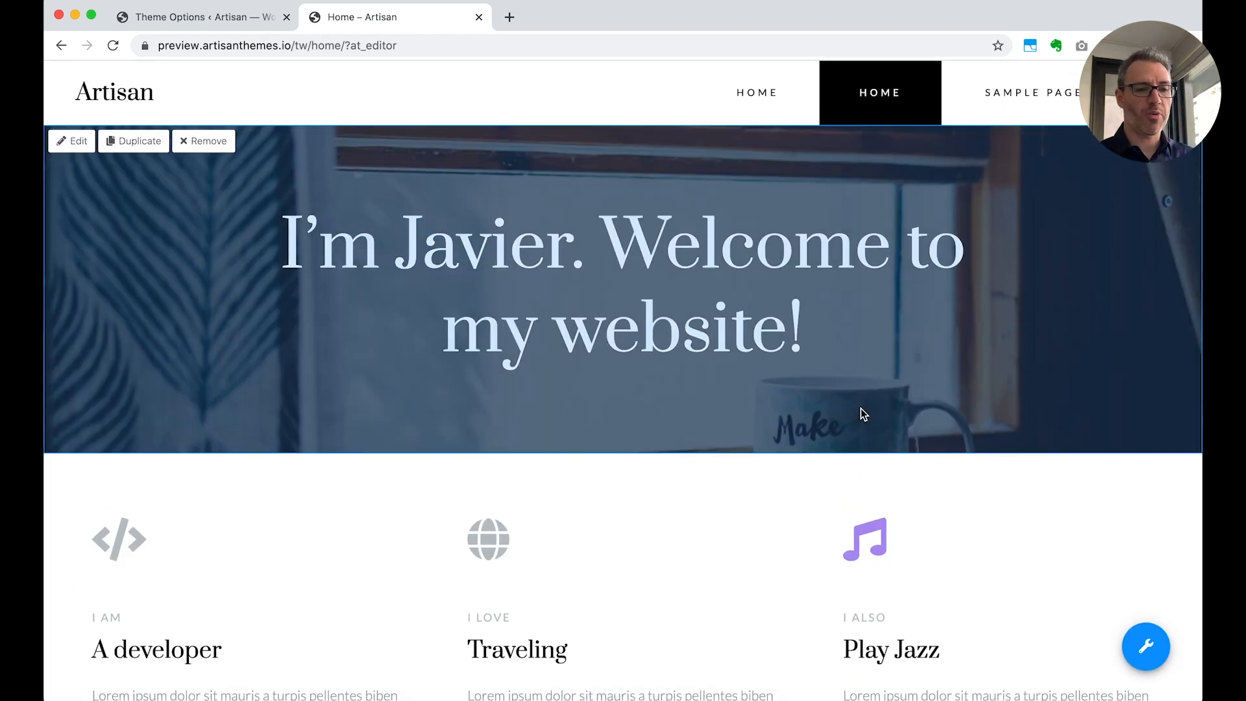
scroll(860, 408, down, 15)
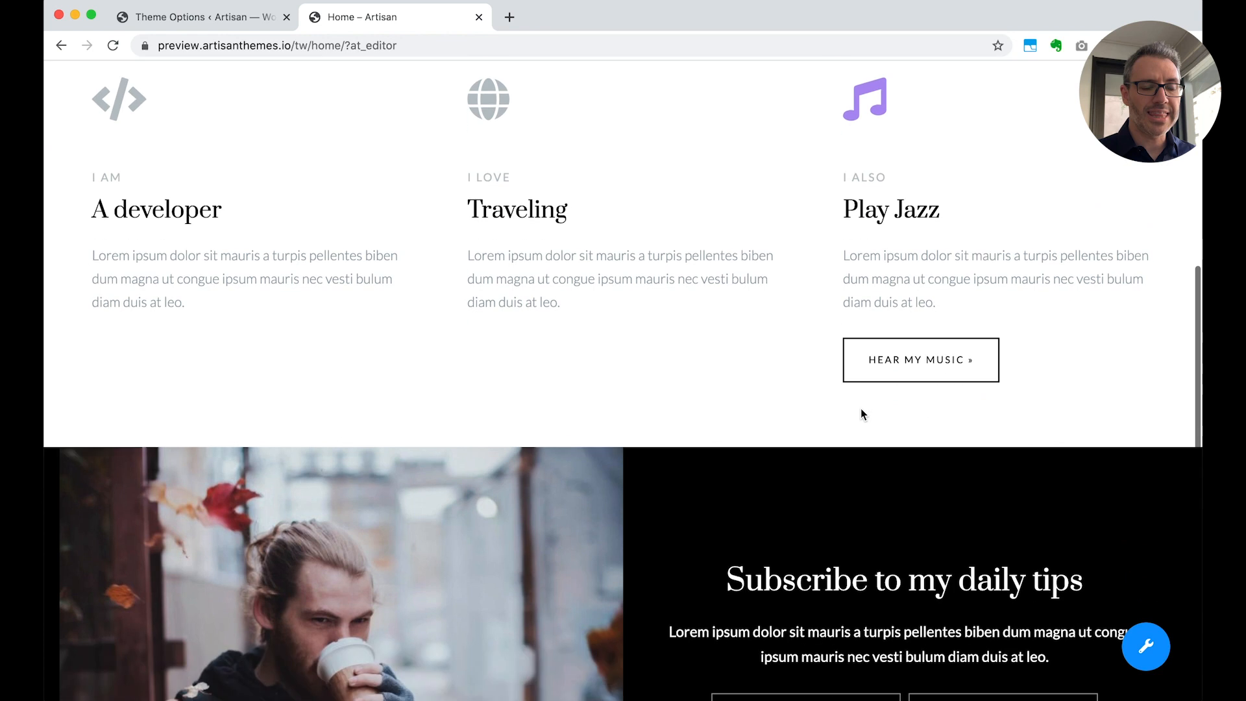
mouse_move(693, 437)
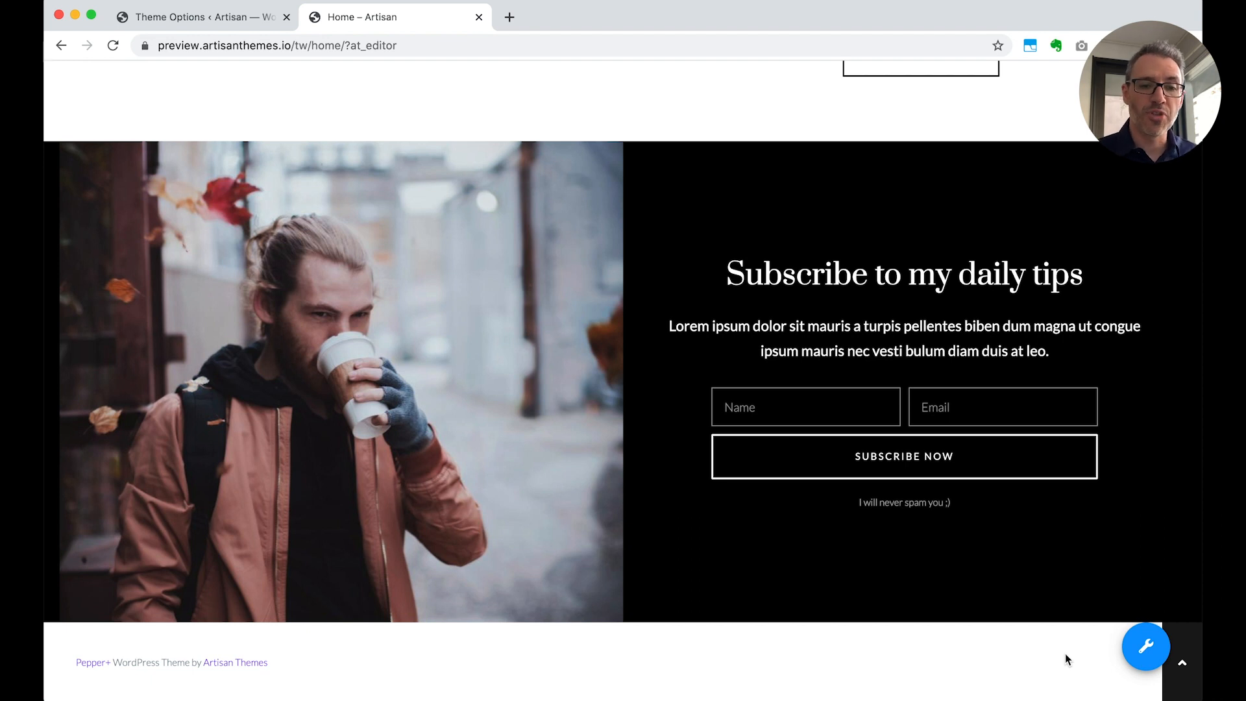
Move the Home – Optin module above Home – Introduction in the module arrangement, save it and check the reordered page
mouse_move(1133, 644)
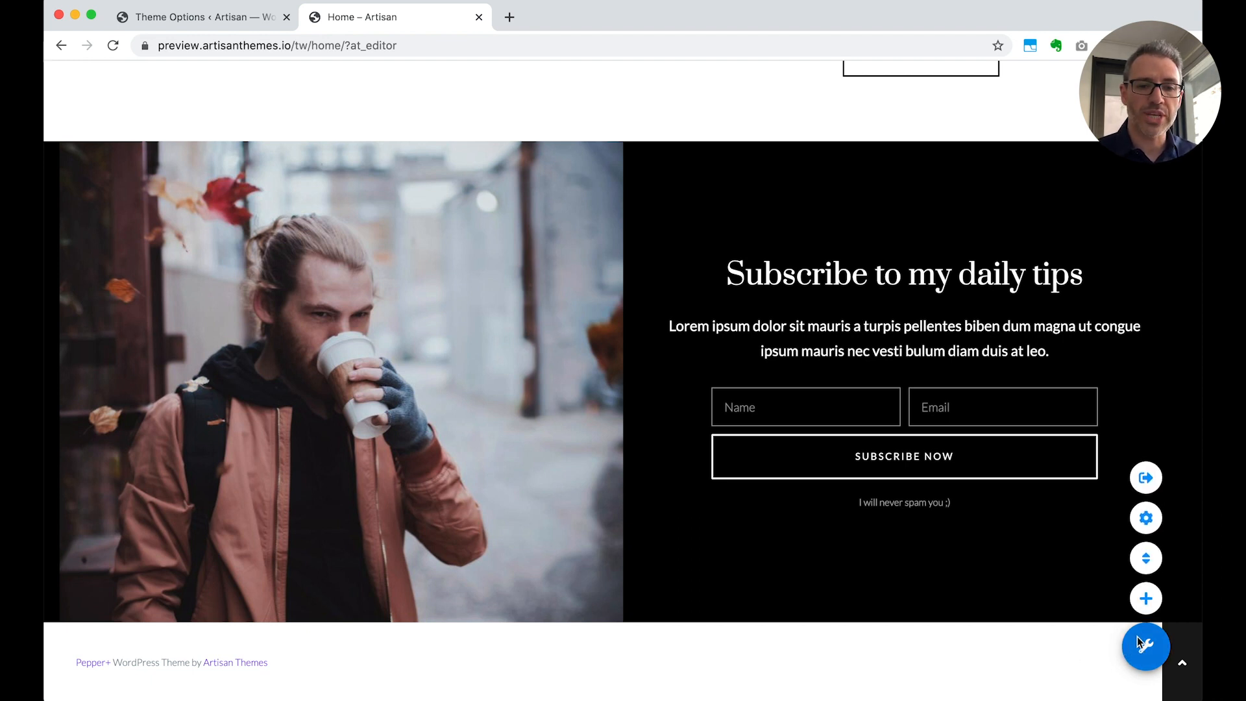
click(1146, 559)
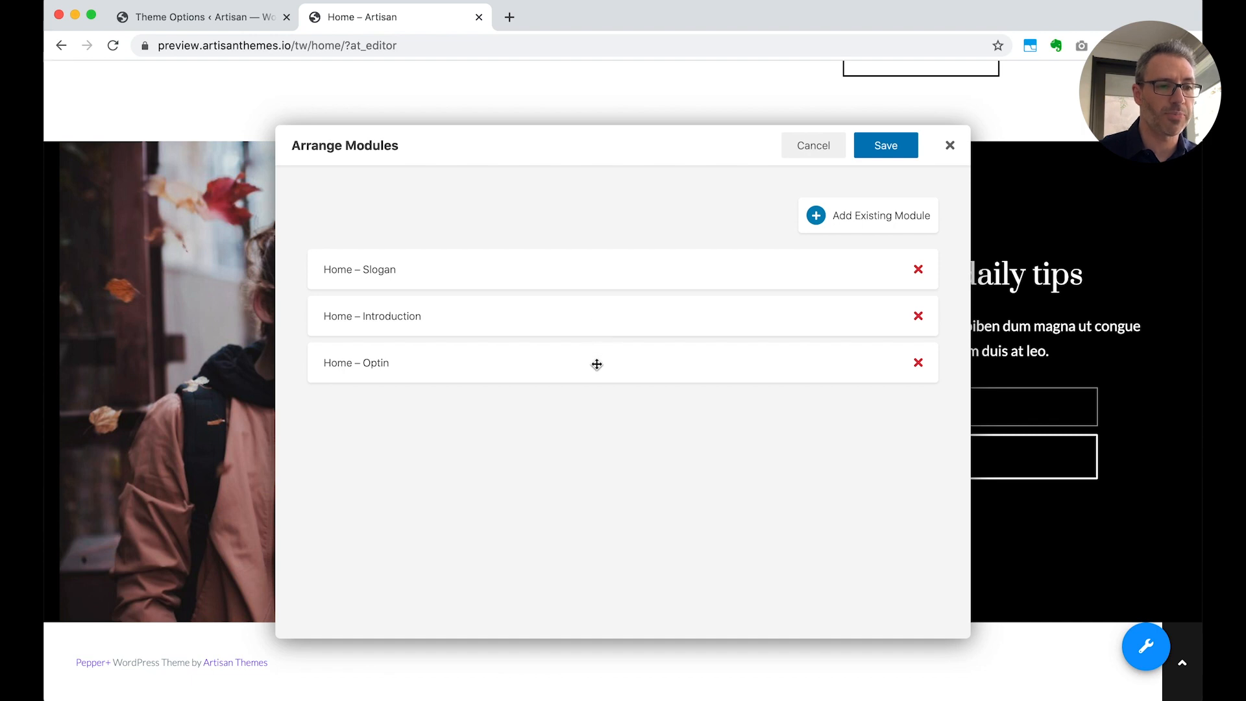
drag(598, 362, 593, 309)
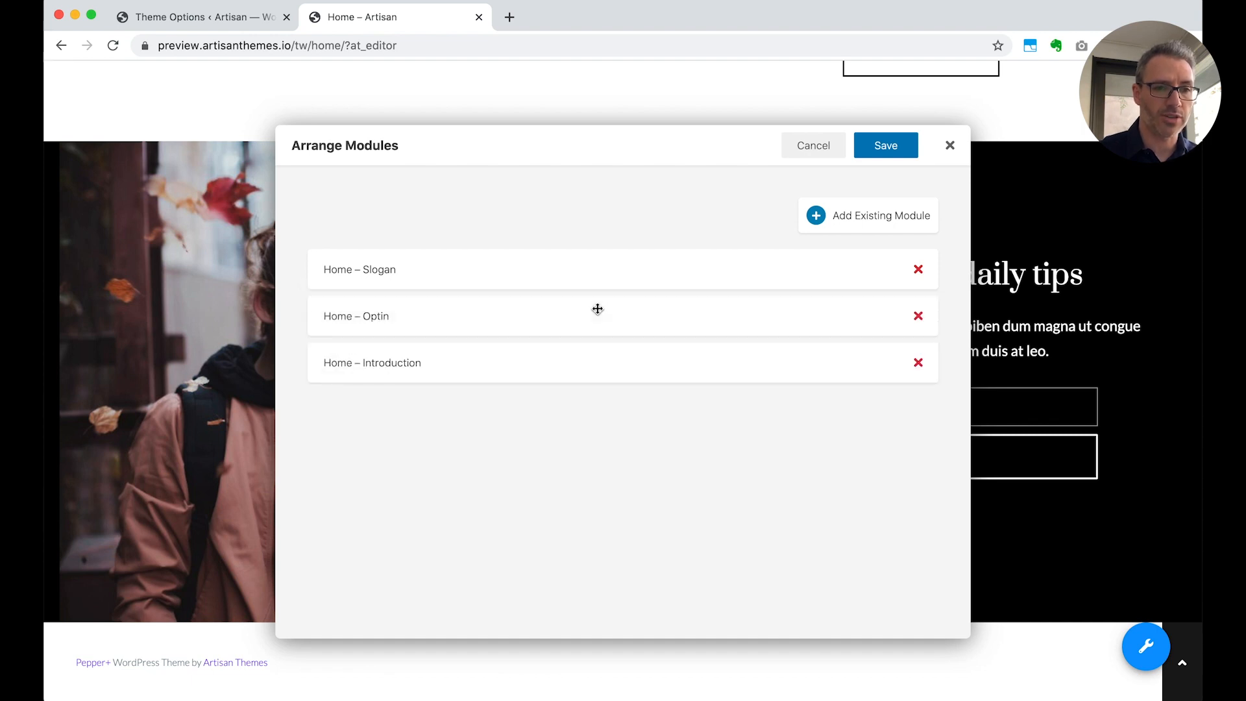
click(875, 149)
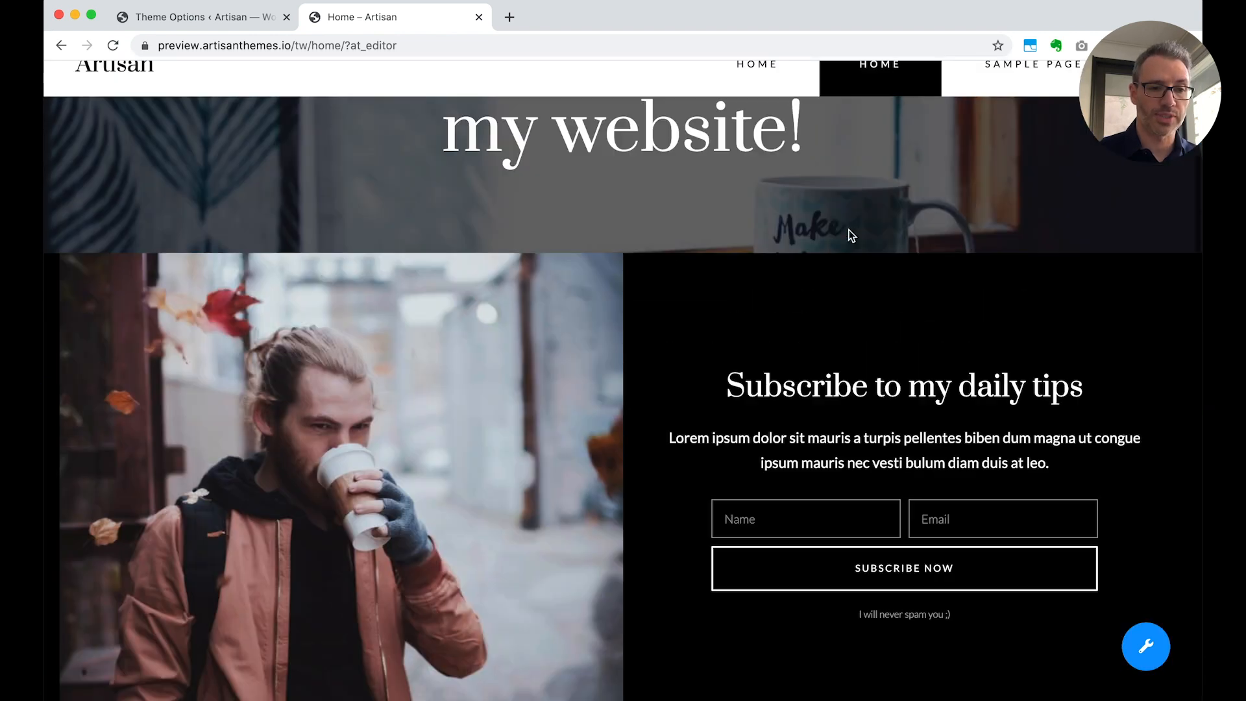
scroll(849, 229, down, 10)
scroll(849, 230, up, 10)
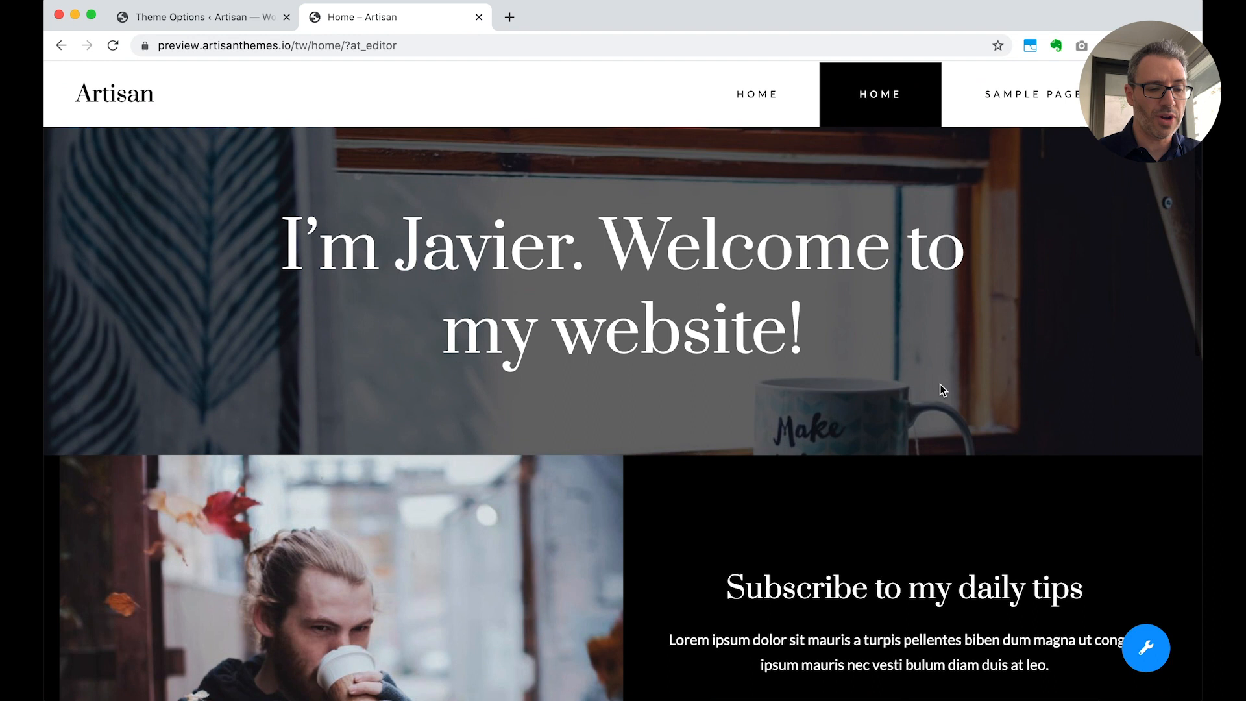
key(super+r)
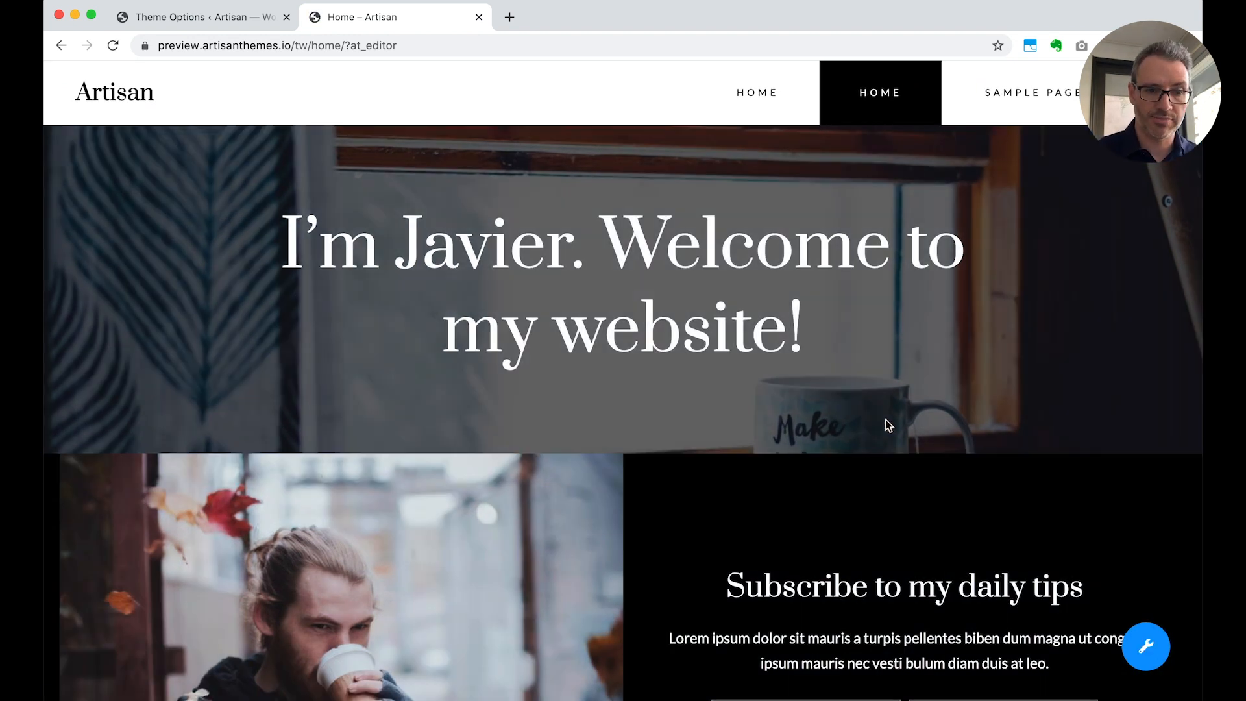
Move the Home – Optin module back below Home – Introduction and save the arrangement
scroll(889, 425, down, 10)
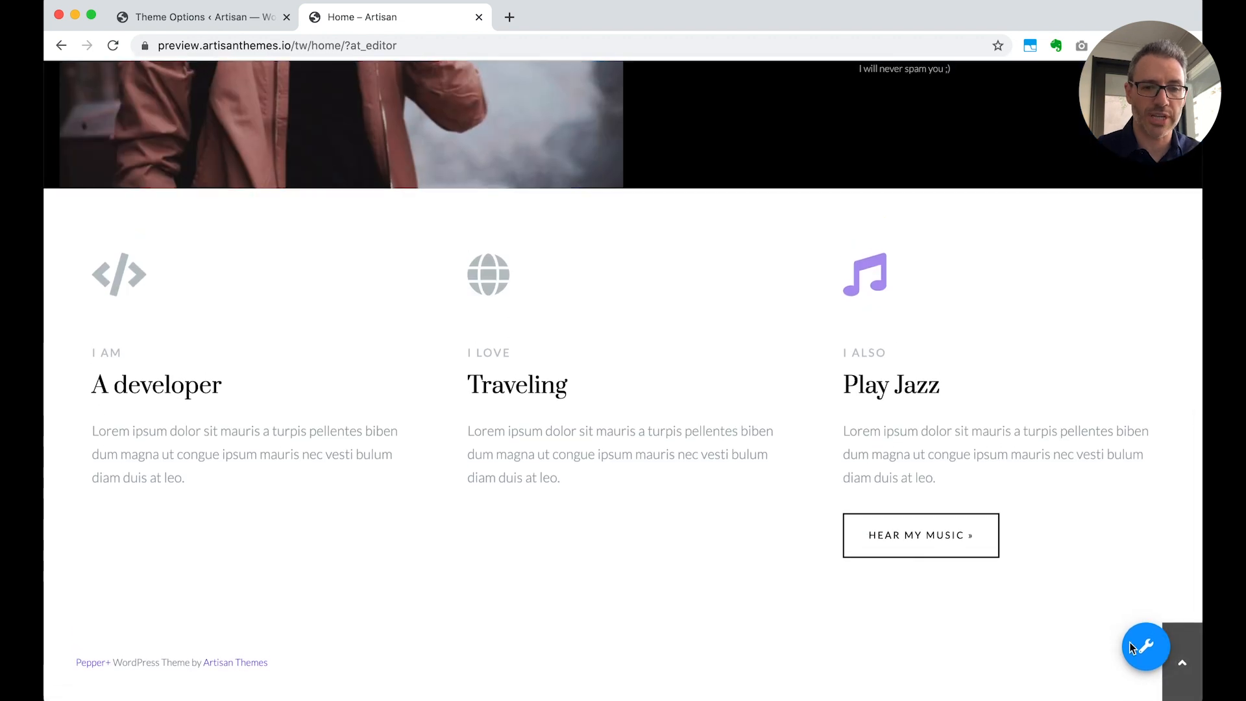
mouse_move(1129, 641)
click(1146, 558)
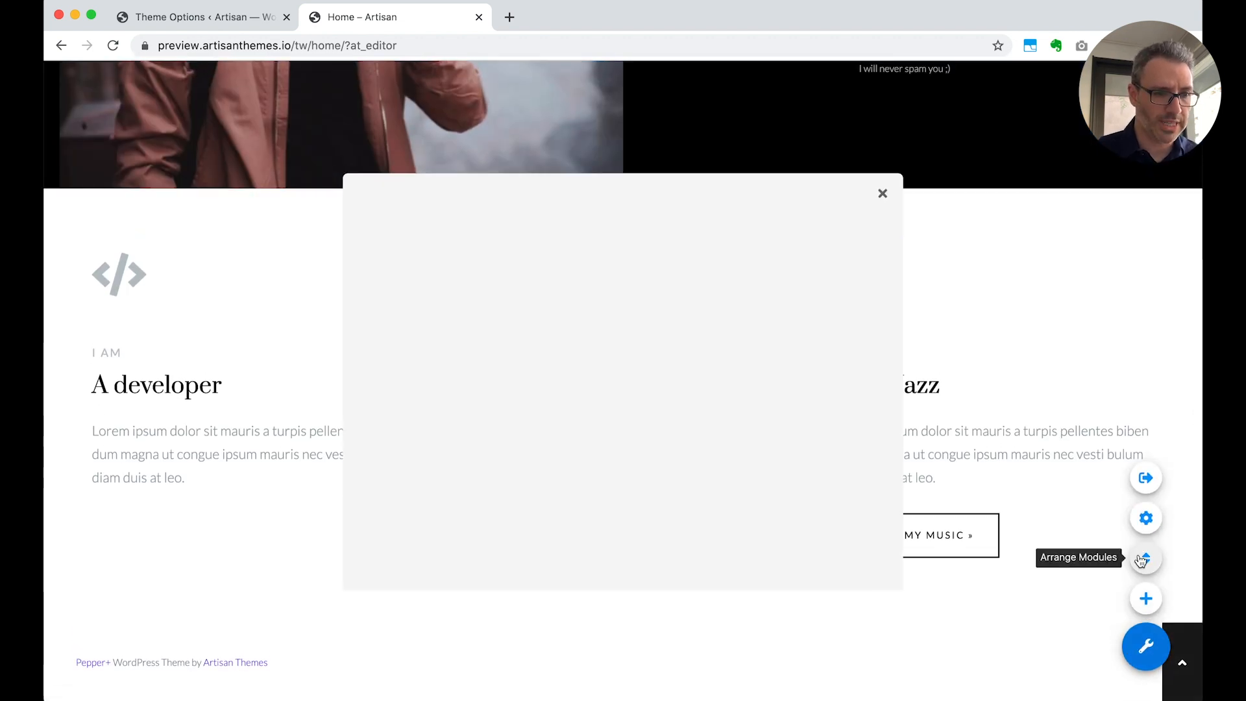
drag(536, 312, 528, 373)
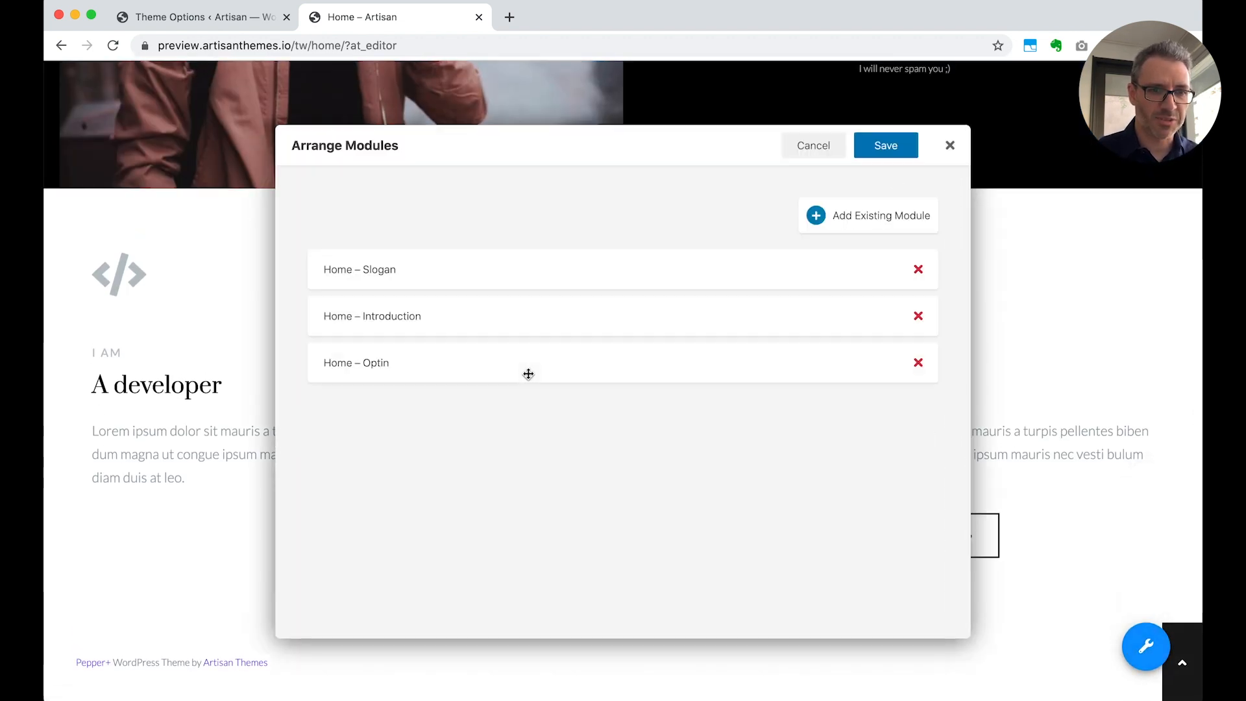
click(879, 147)
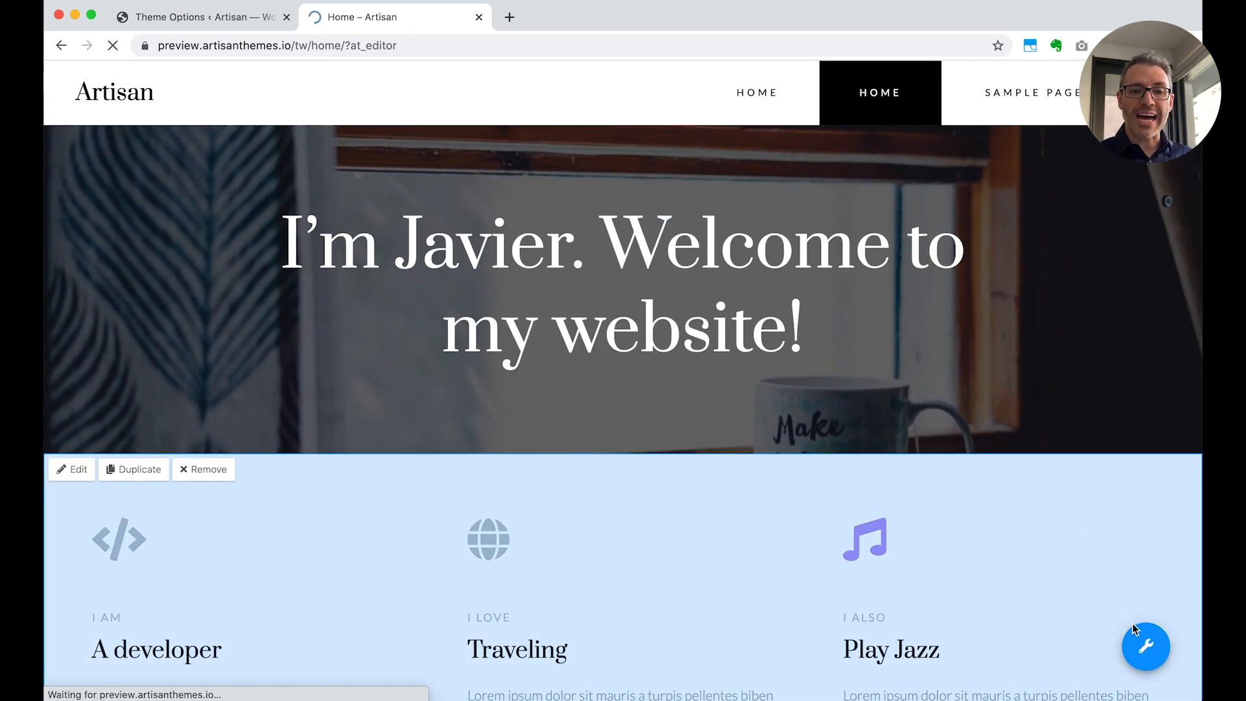
Add the existing Social Icons module to the page below Home – Optin and save the arrangement
mouse_move(1142, 640)
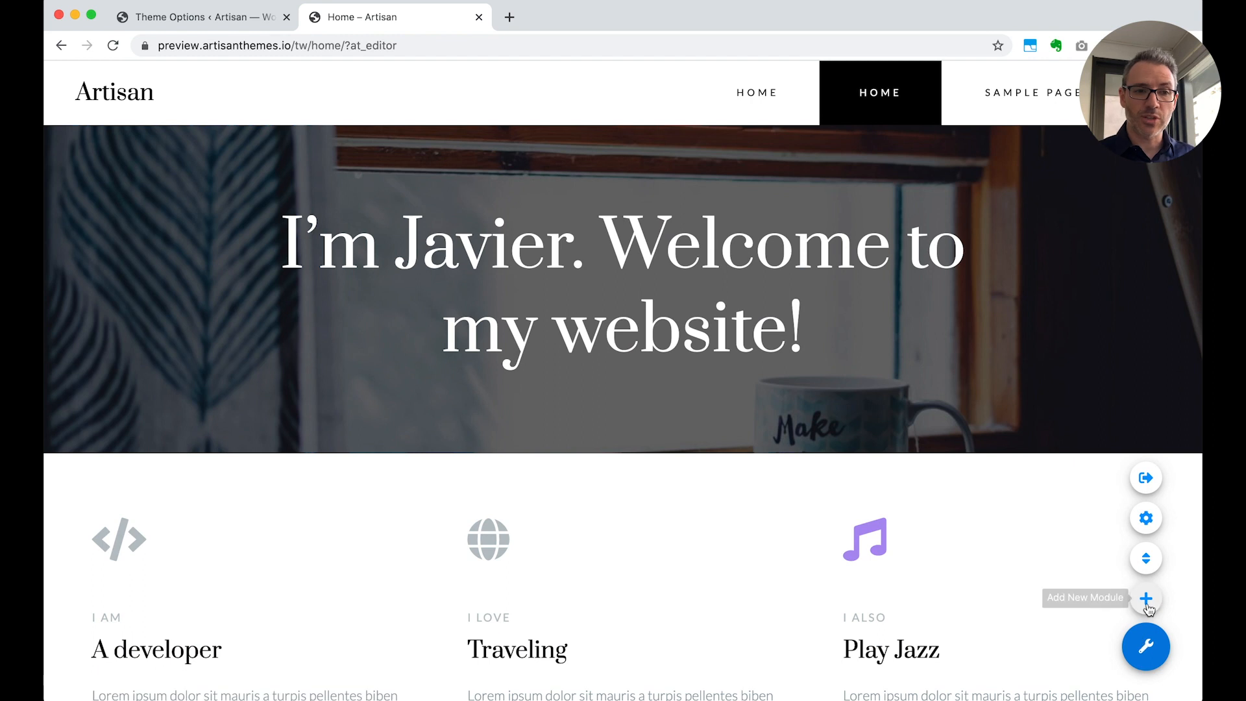
click(1143, 561)
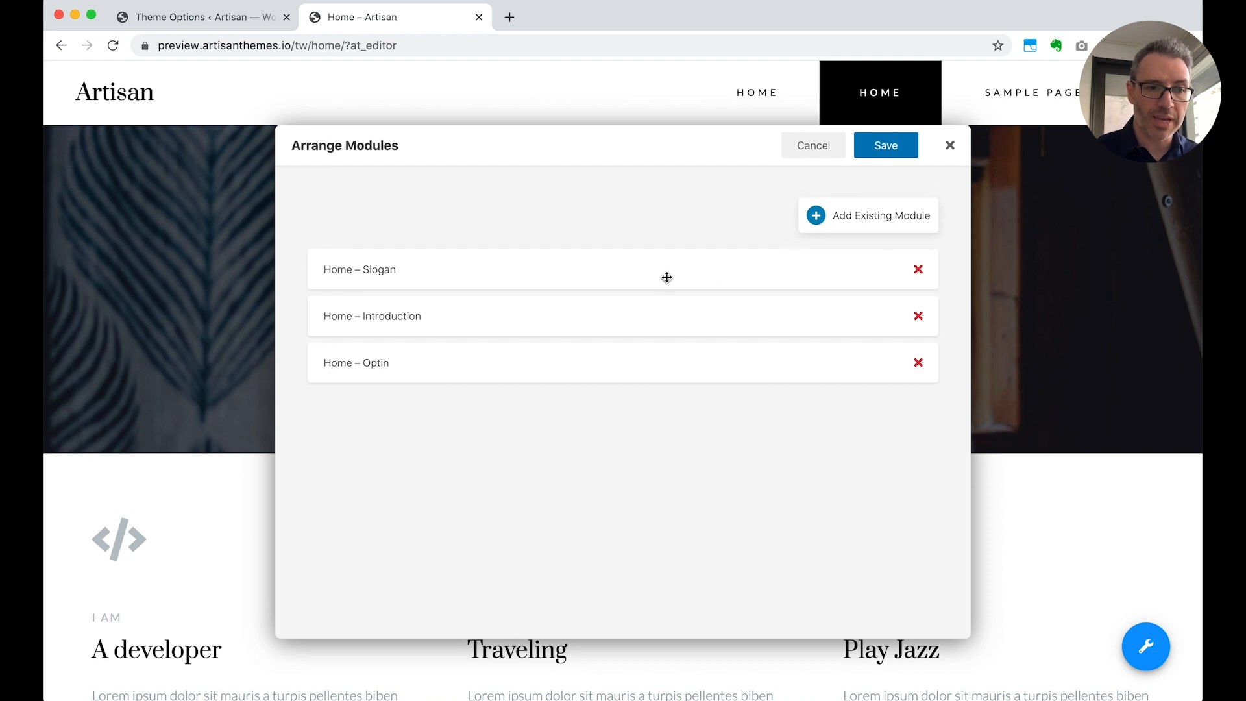
click(884, 219)
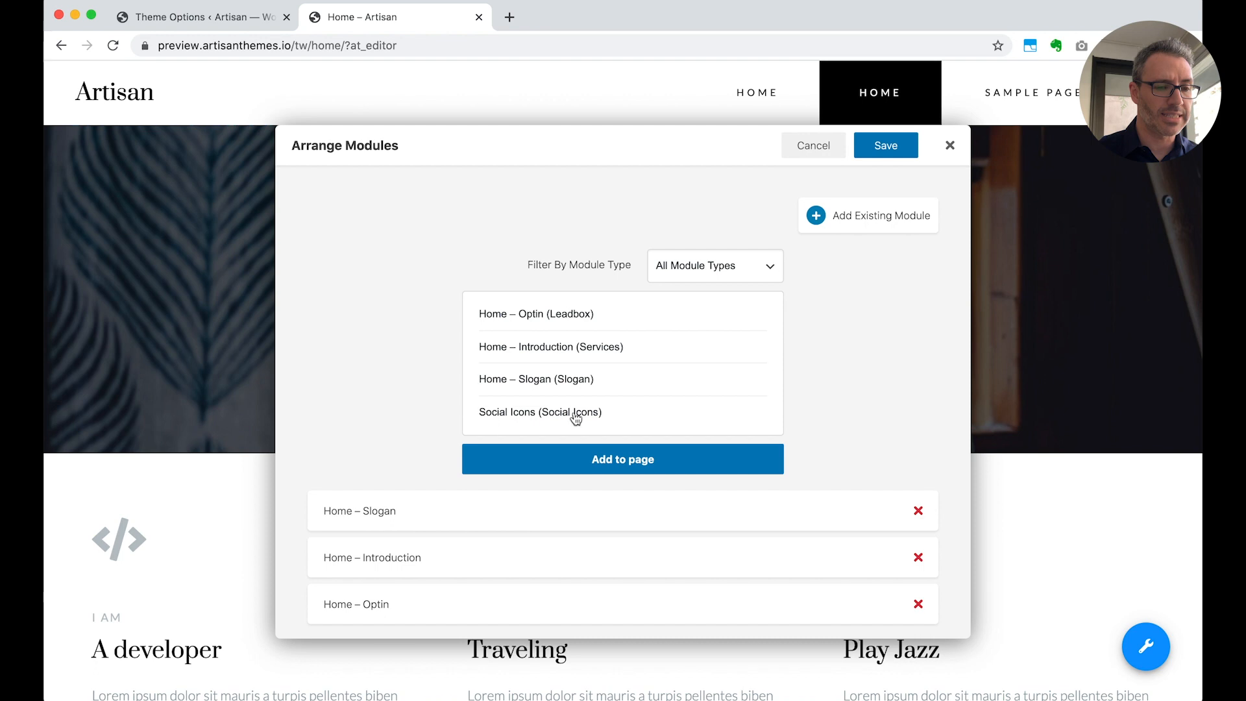
scroll(607, 414, down, 1)
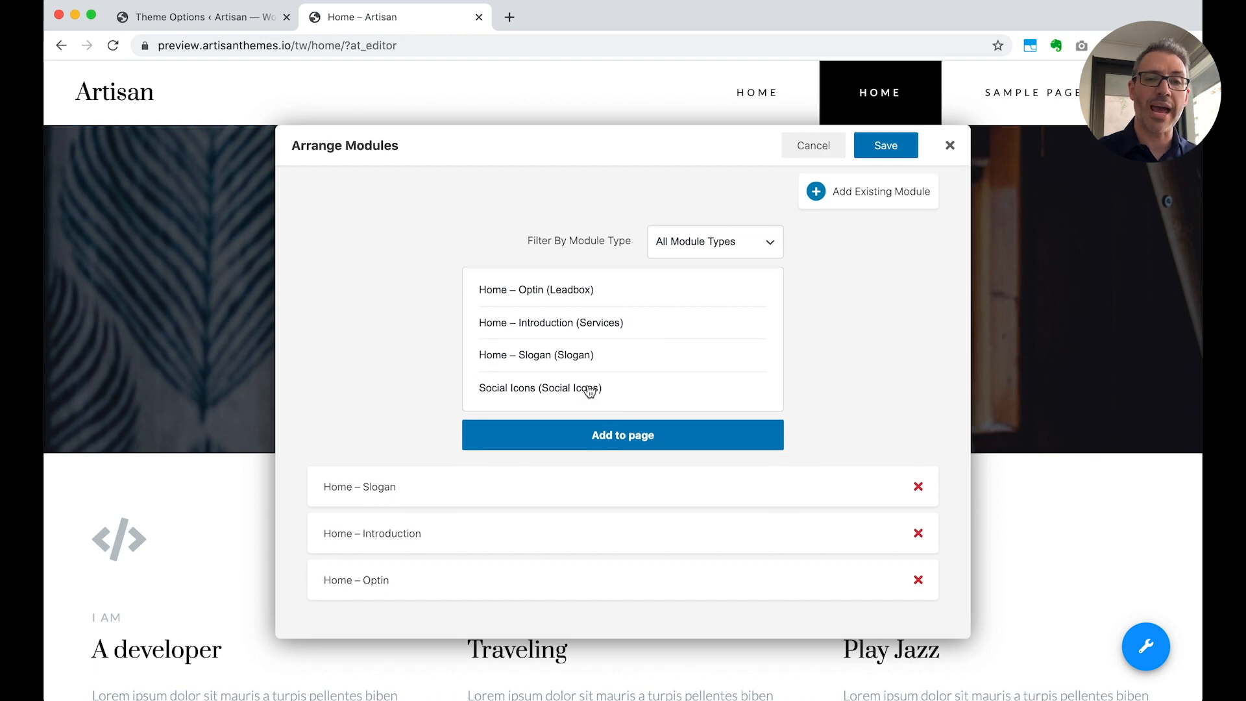
click(590, 390)
click(607, 436)
scroll(610, 480, down, 2)
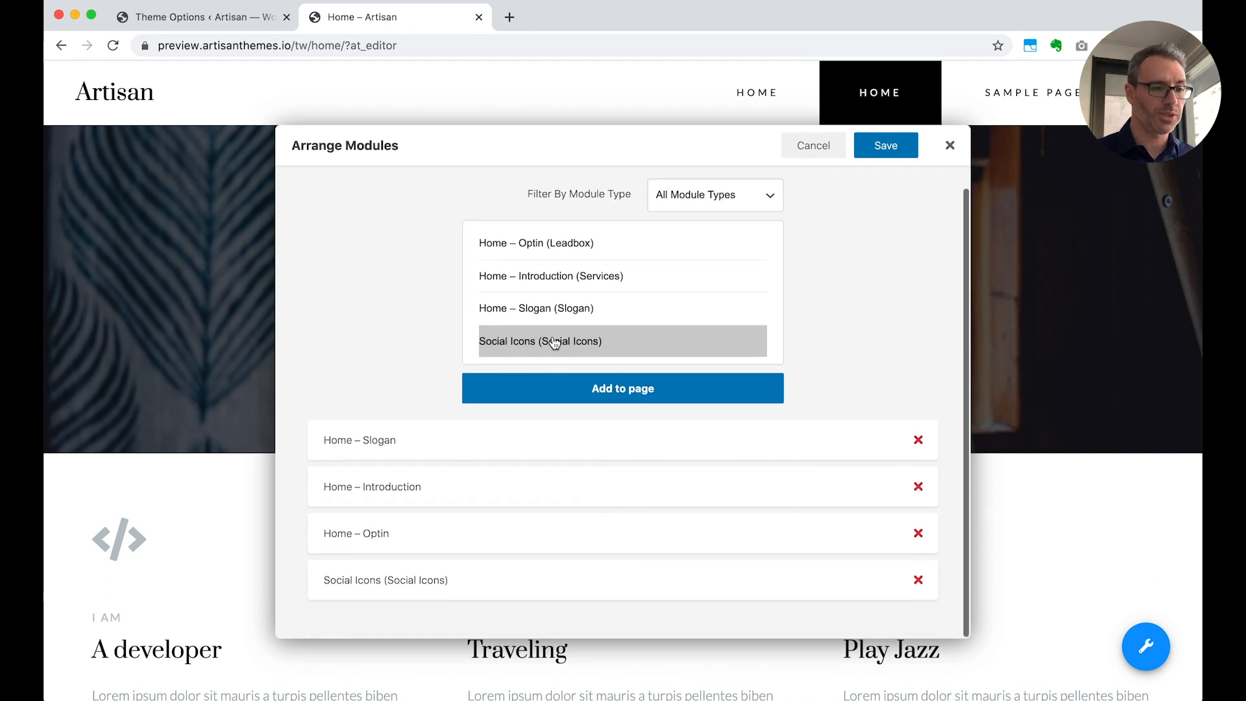
click(892, 157)
scroll(886, 311, down, 4)
scroll(886, 380, down, 10)
mouse_move(779, 551)
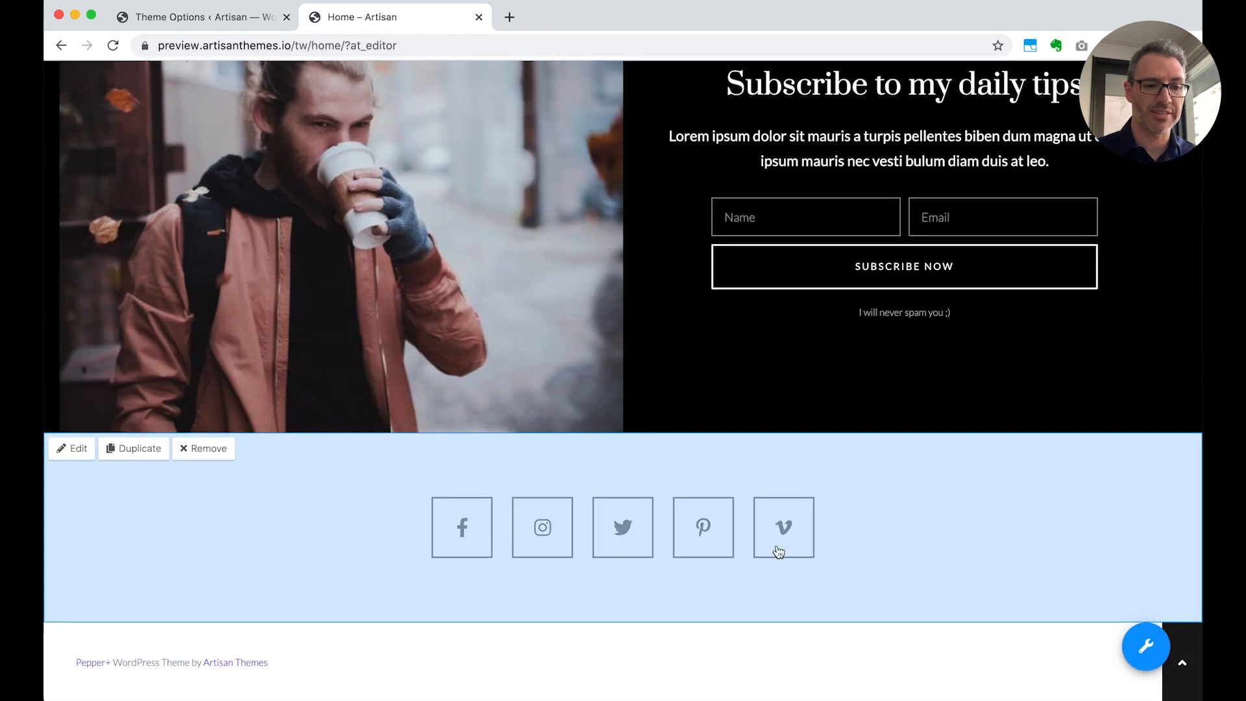
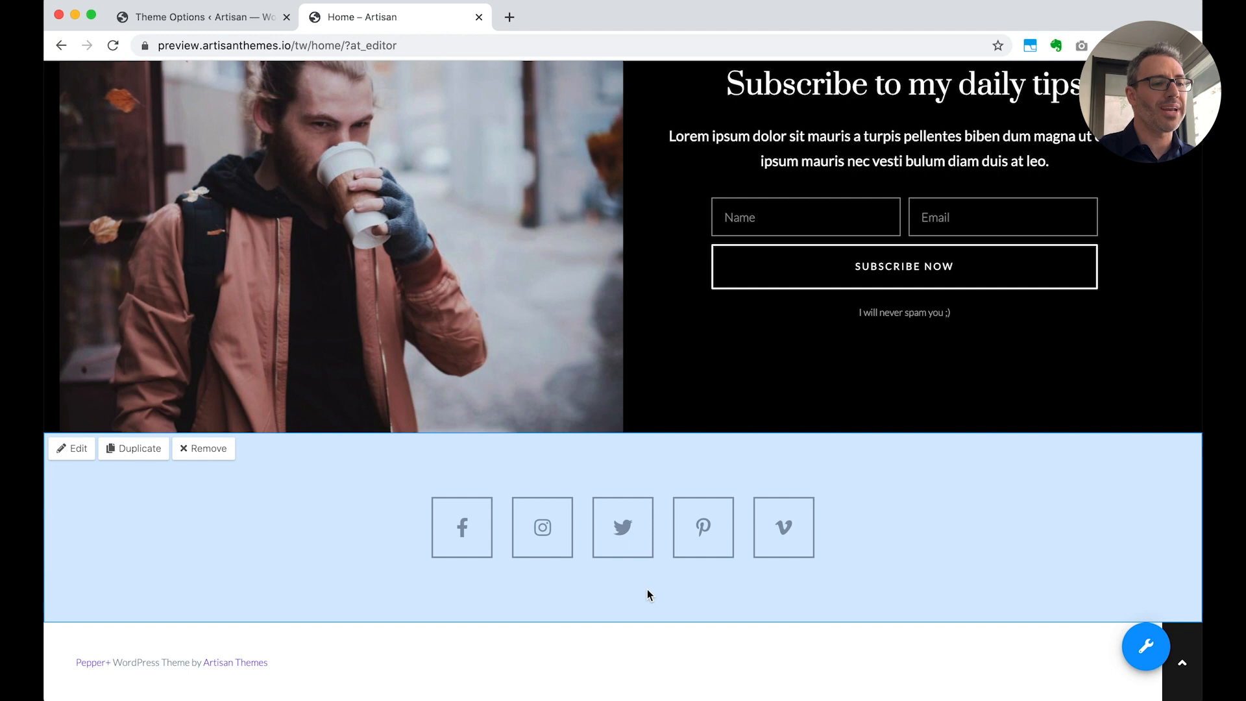
Review the Social Icons module's edit options and its options for duplicating into this or another page, closing both dialogs without applying anything
click(60, 449)
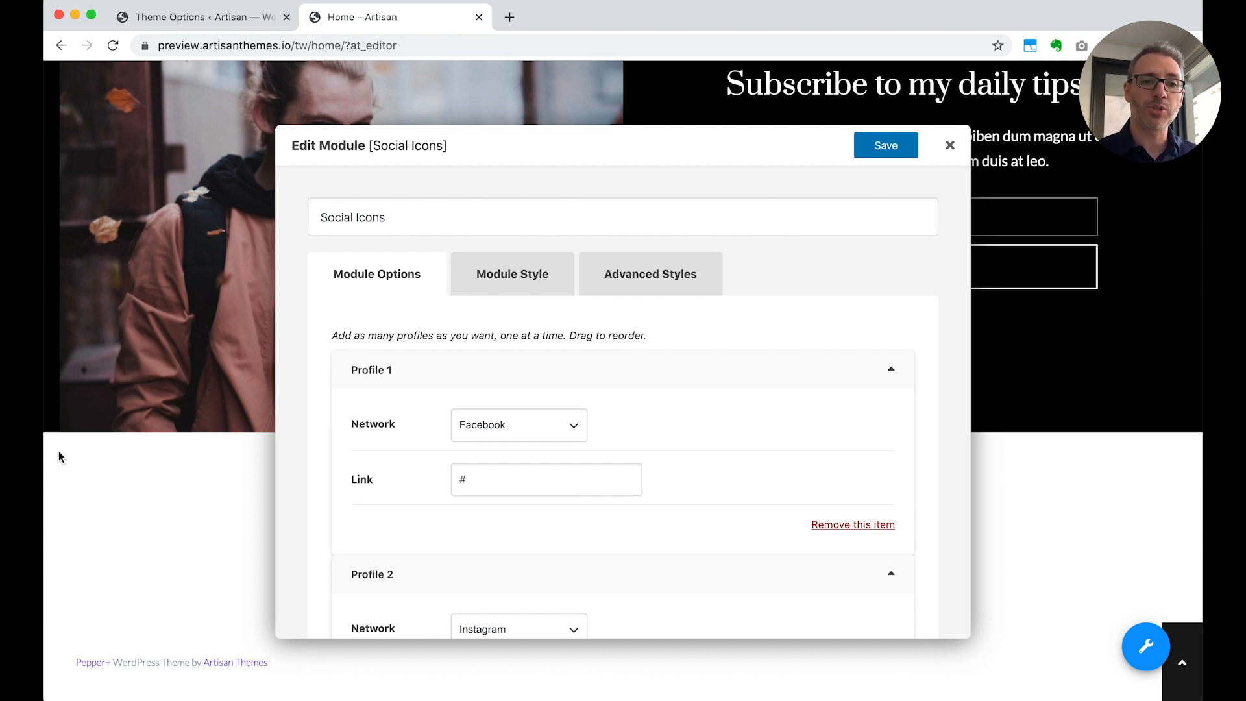
click(950, 146)
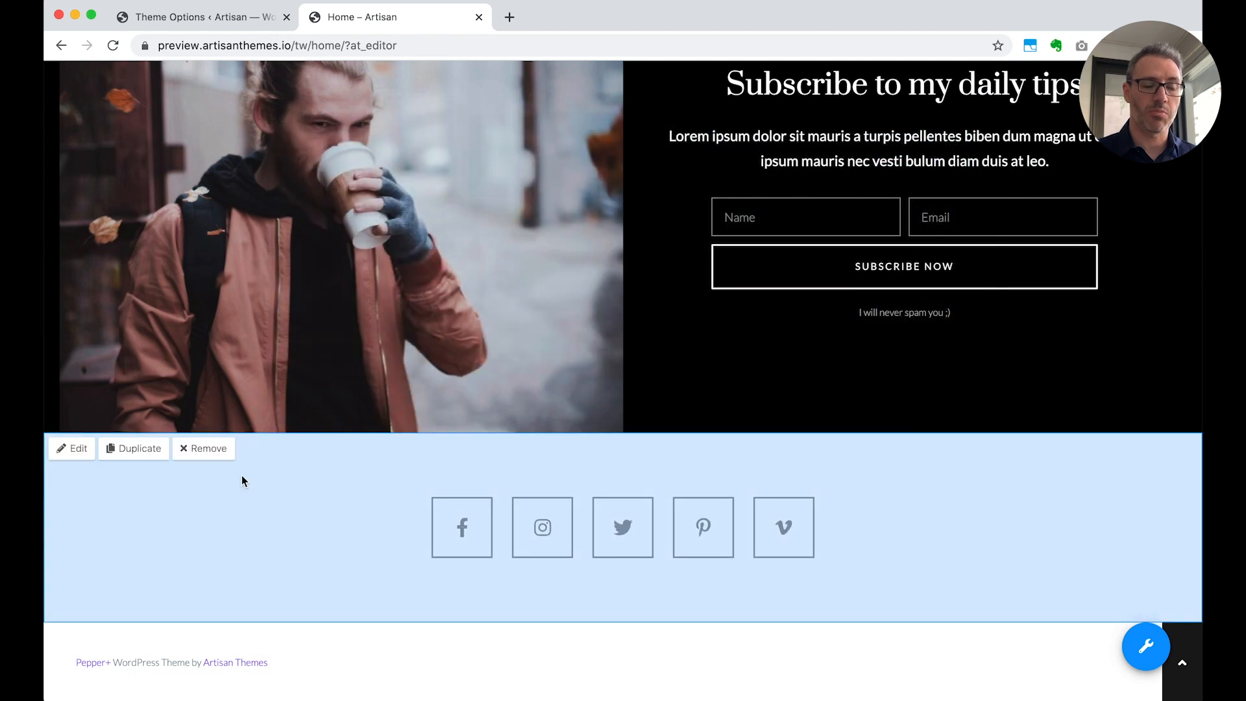
click(133, 458)
click(645, 324)
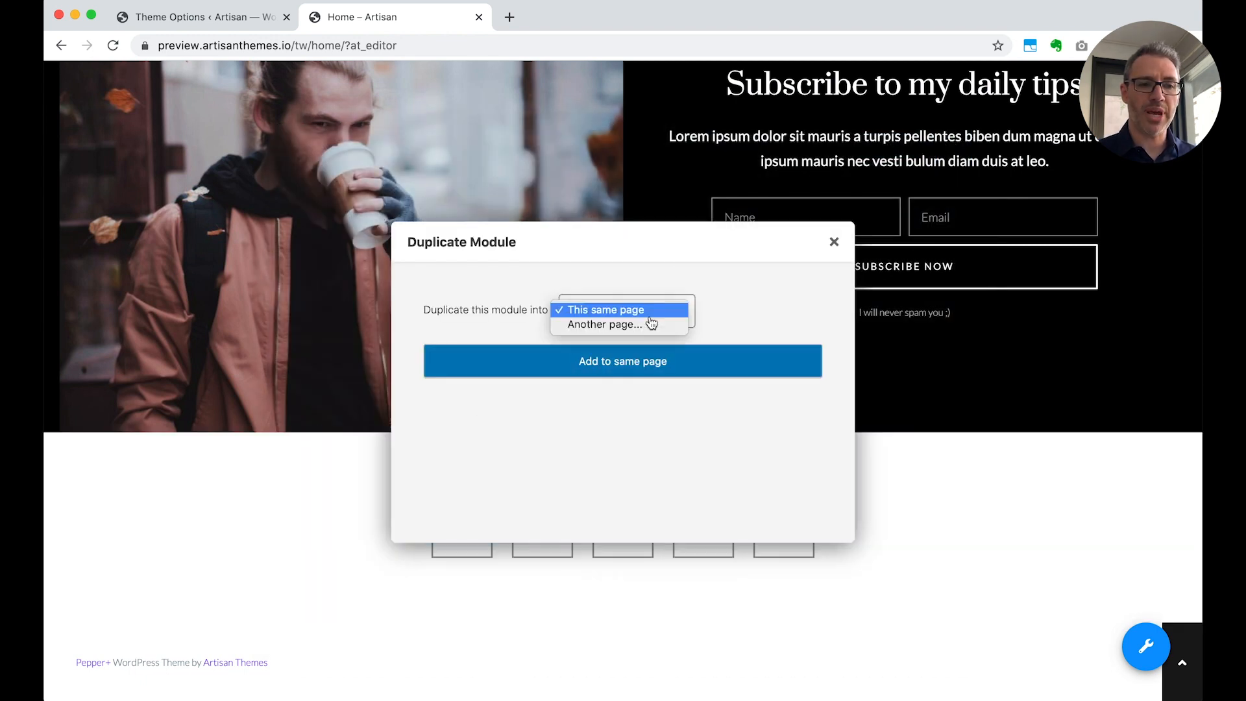
click(647, 324)
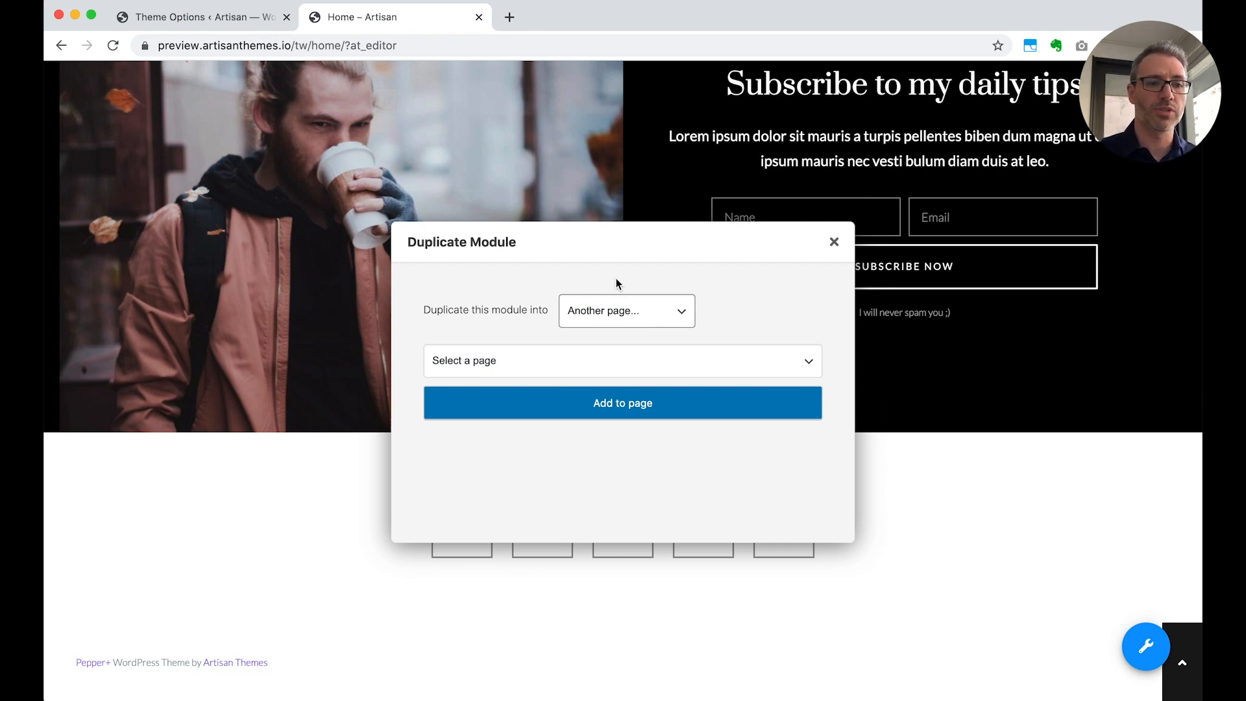
click(608, 314)
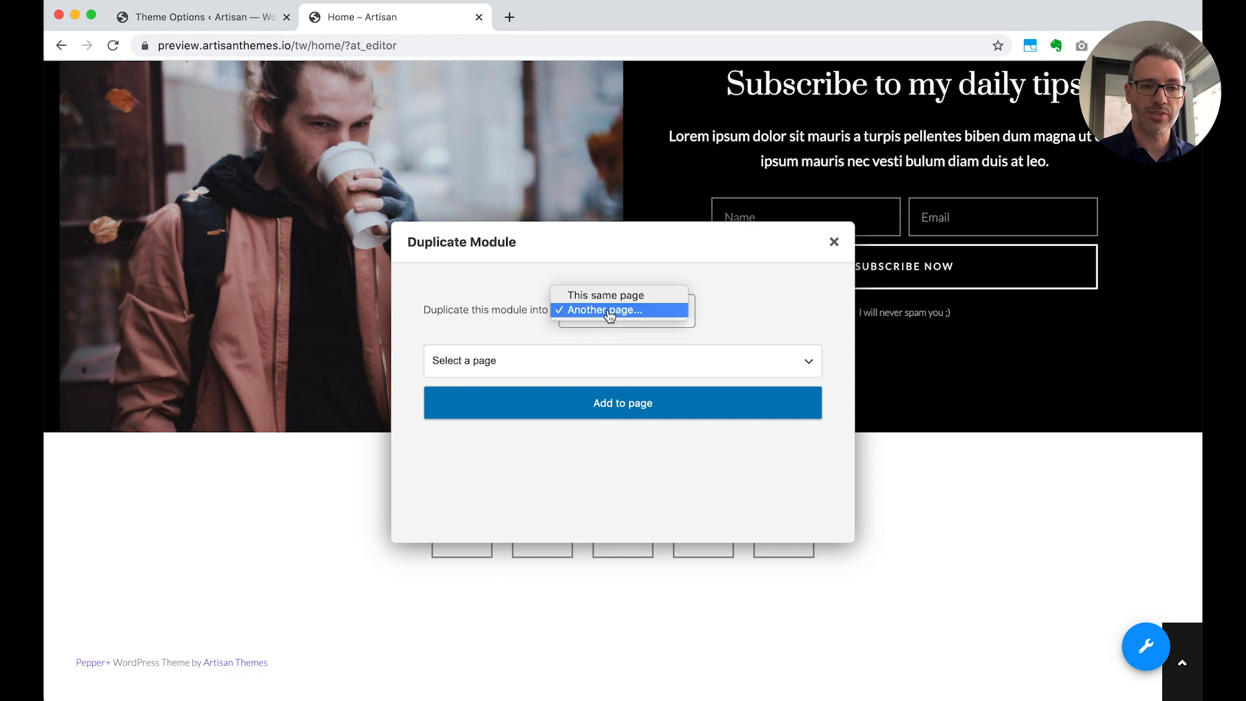
click(834, 246)
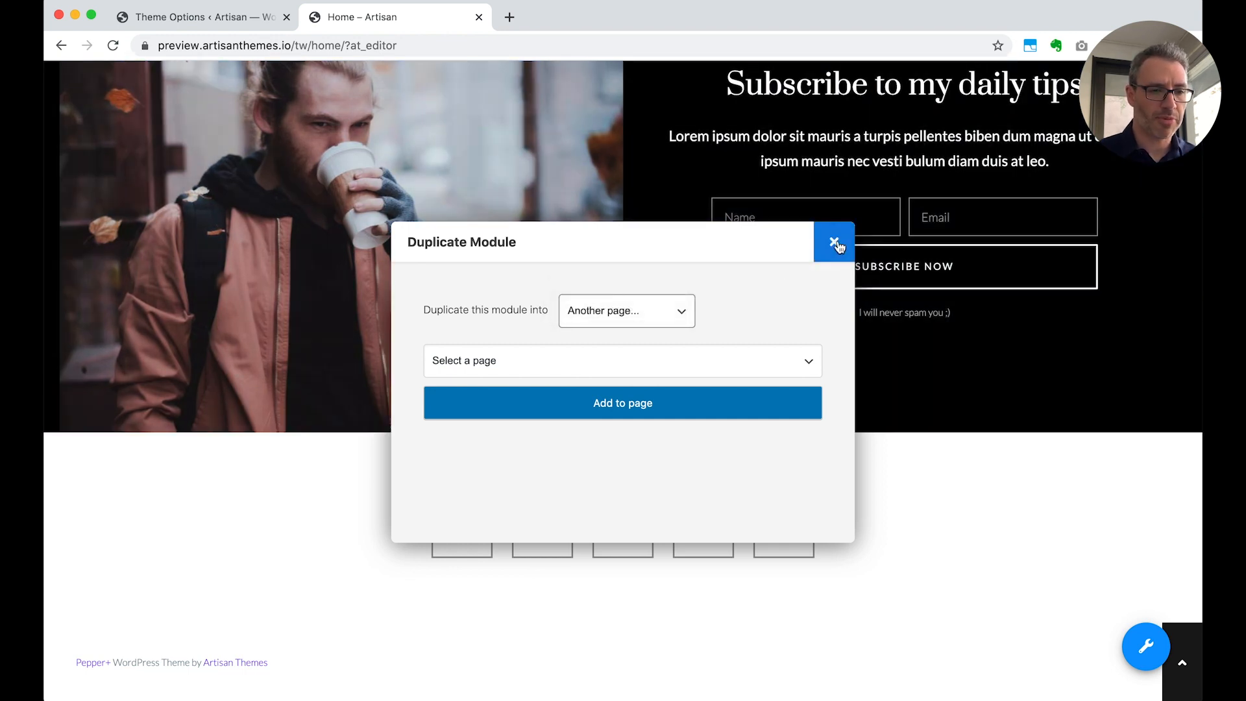
click(835, 246)
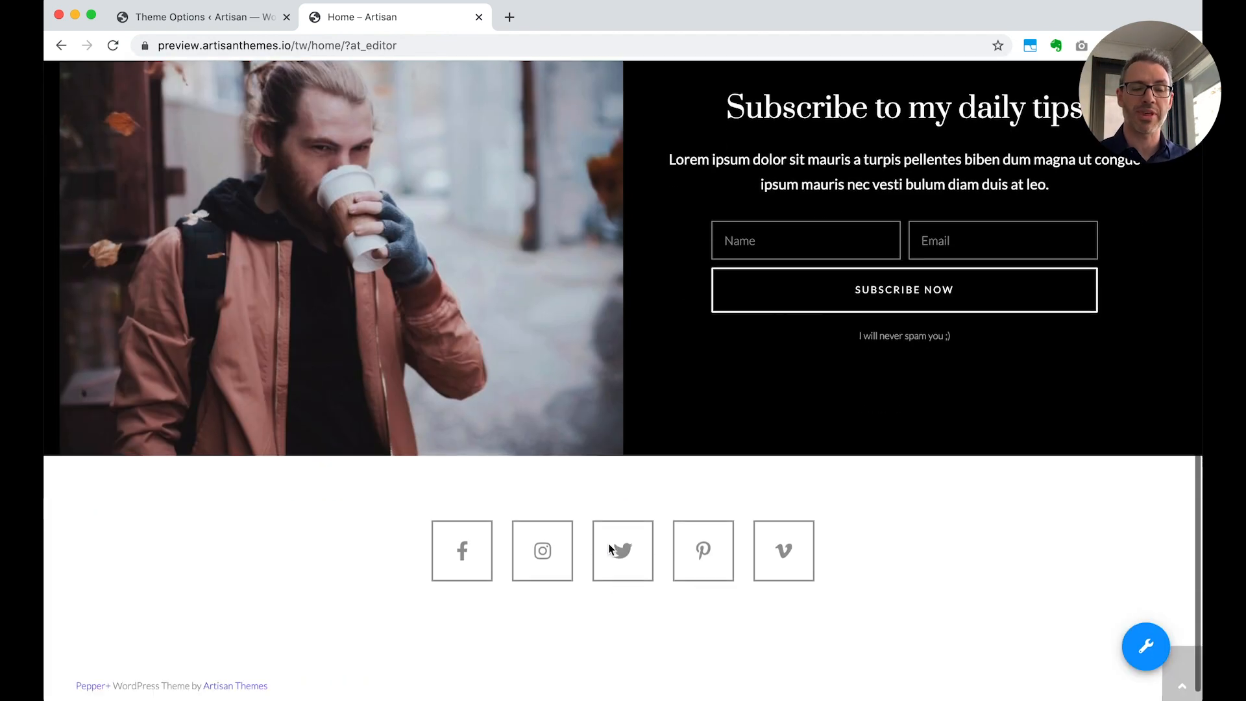
Examine the Home – Optin module's Advanced Styles, from paddings and content width to background image and overlay settings, and close it without saving
scroll(609, 543, up, 3)
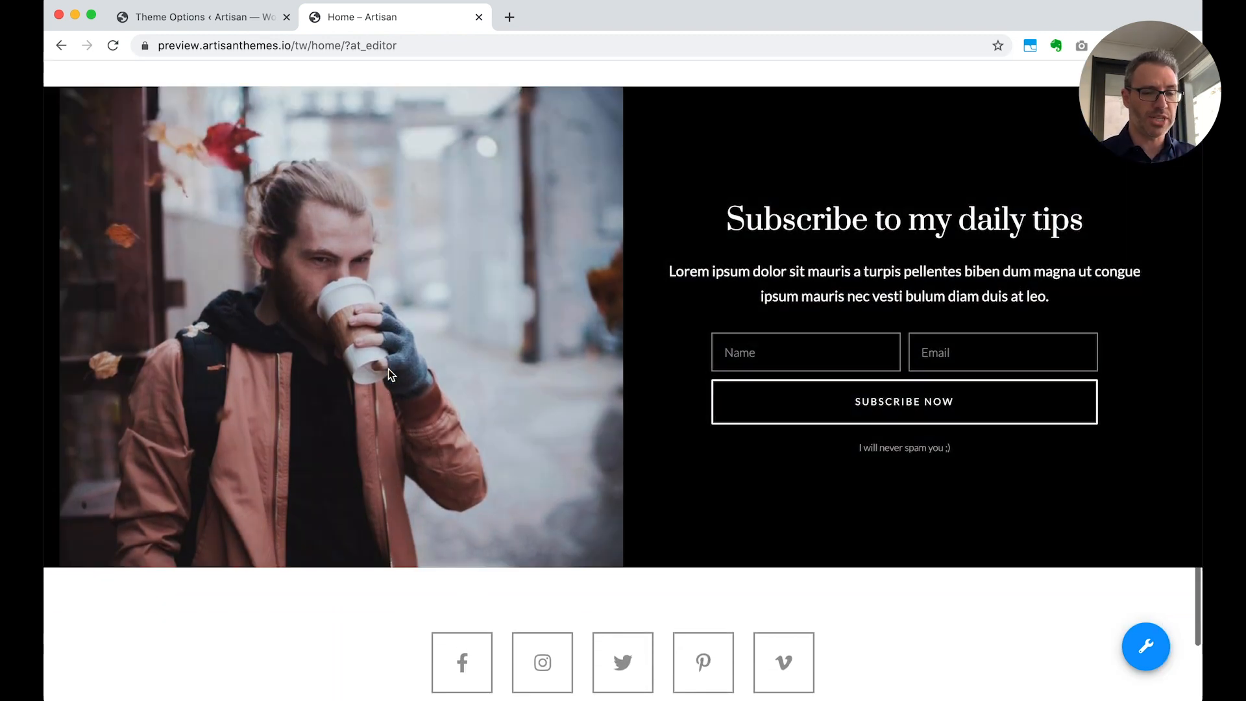
mouse_move(344, 336)
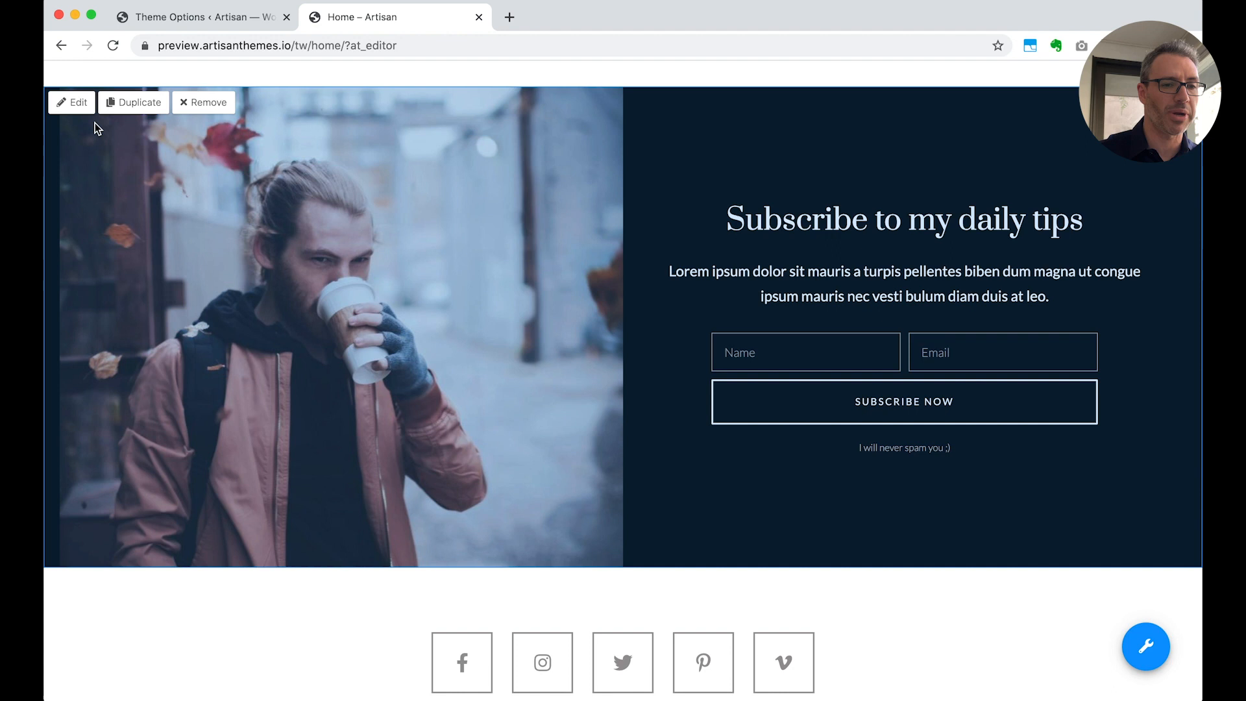
click(76, 103)
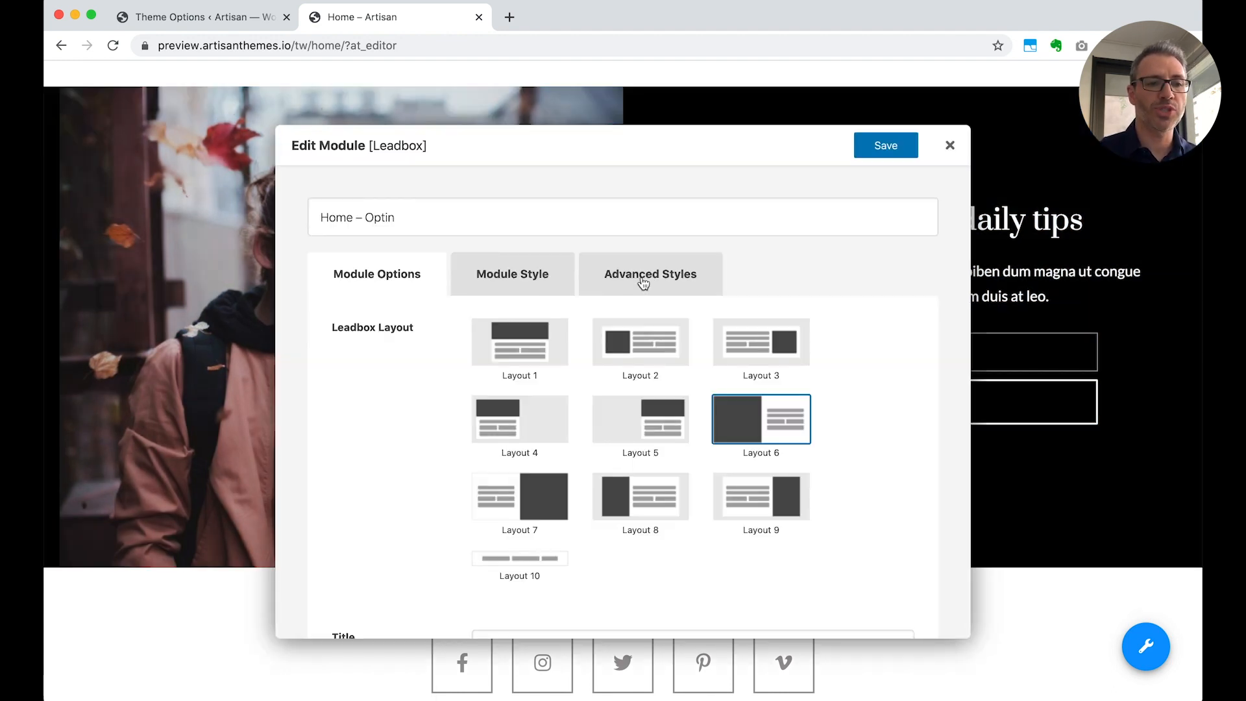
click(655, 286)
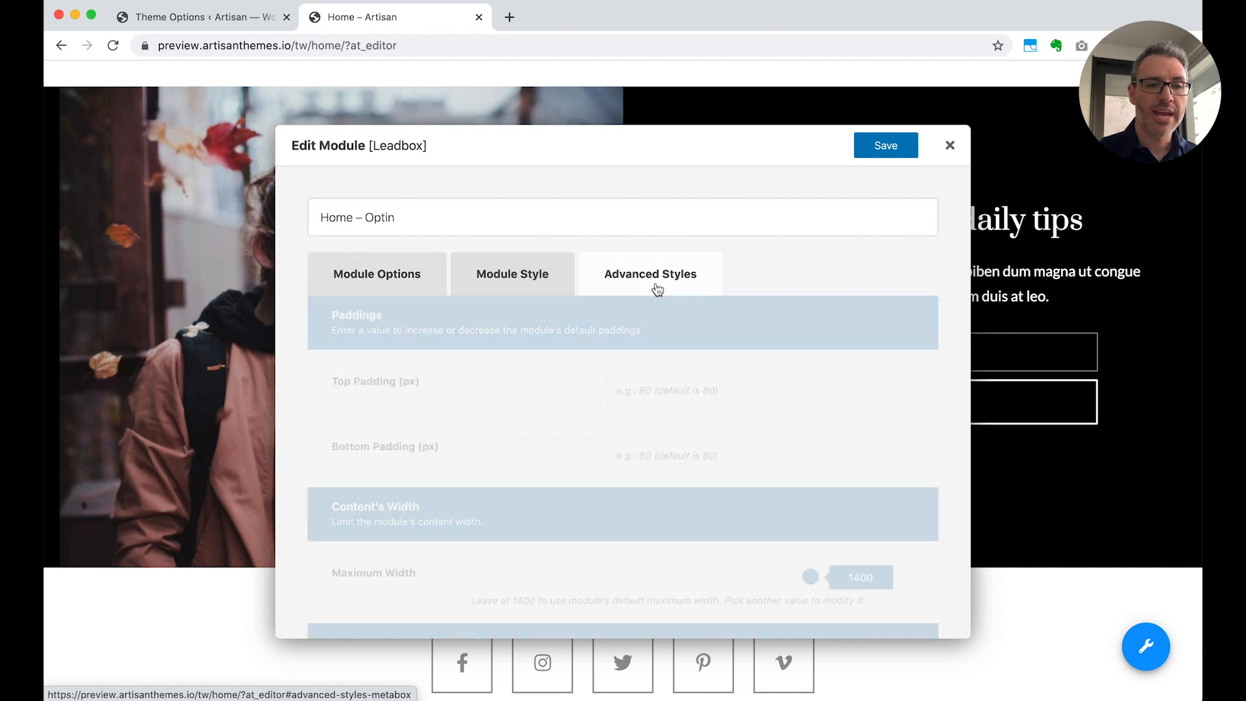
scroll(869, 388, down, 3)
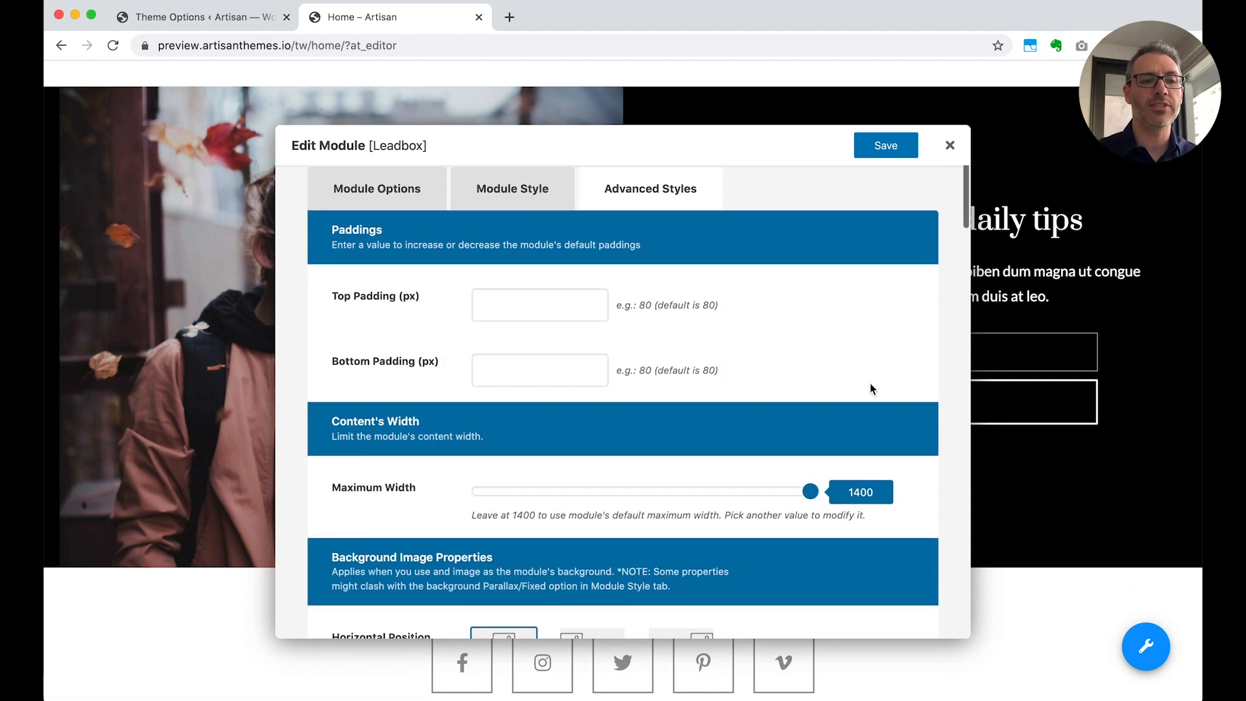
scroll(870, 388, up, 1)
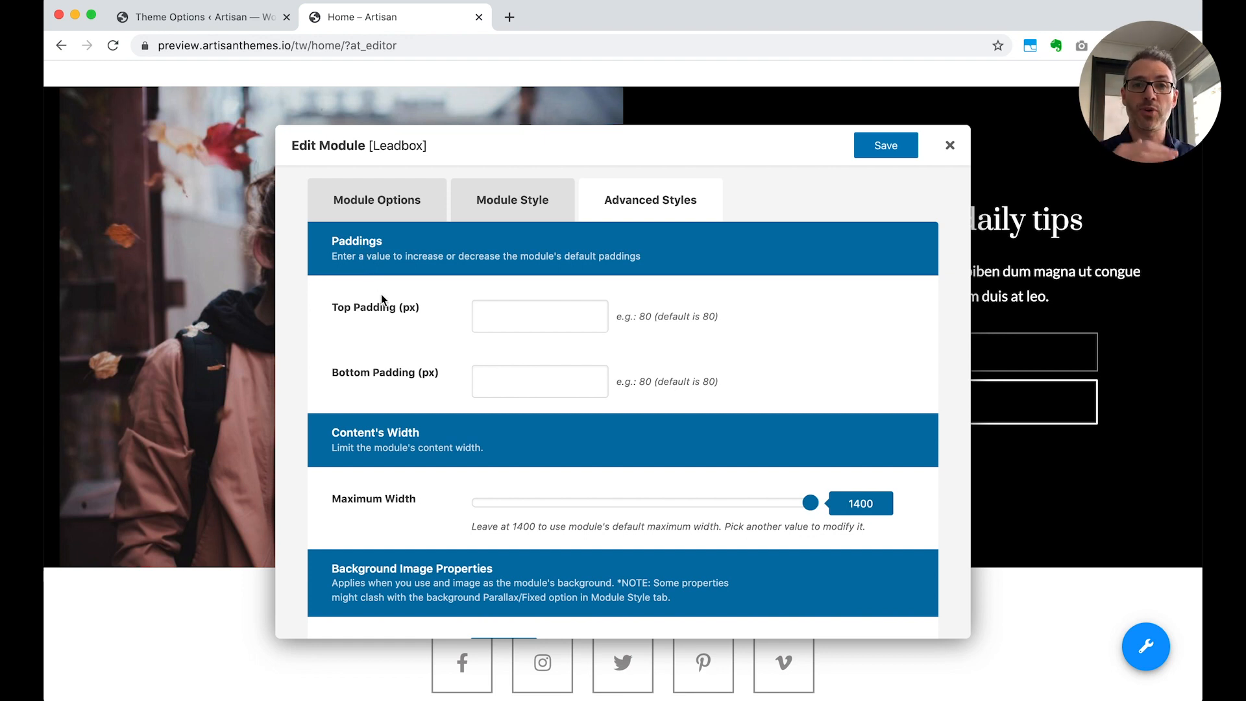
scroll(380, 294, down, 3)
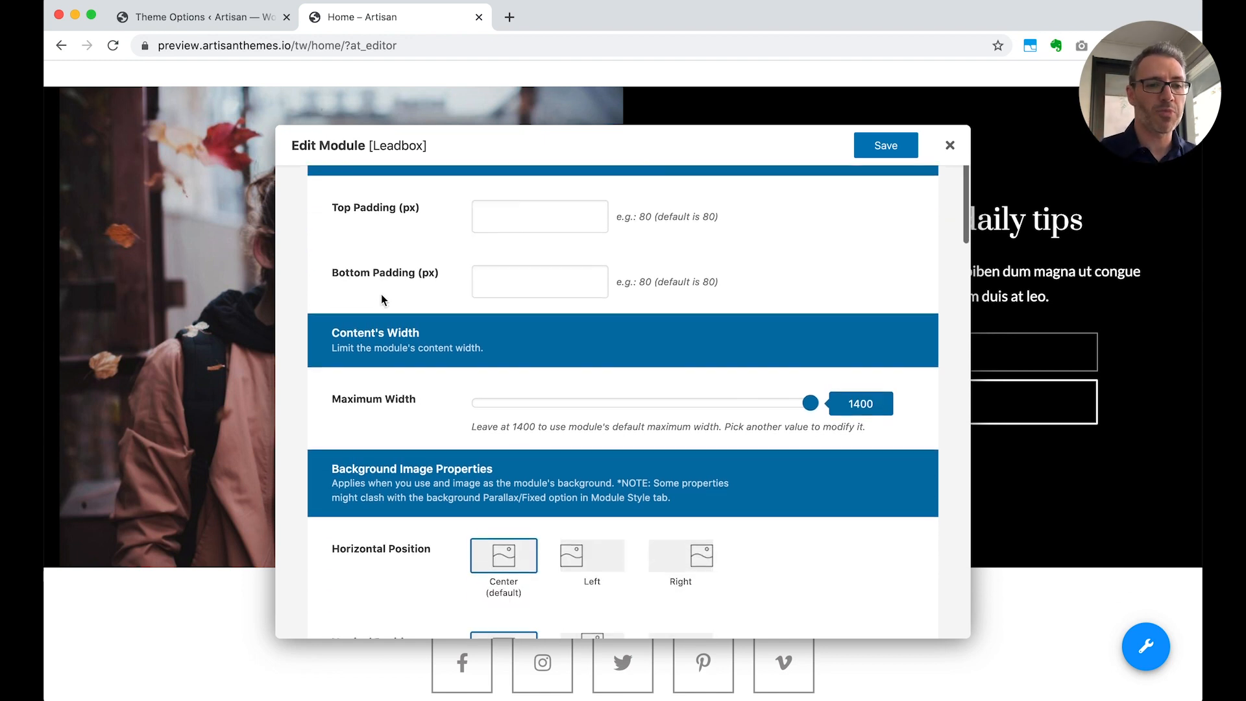
drag(808, 352, 876, 356)
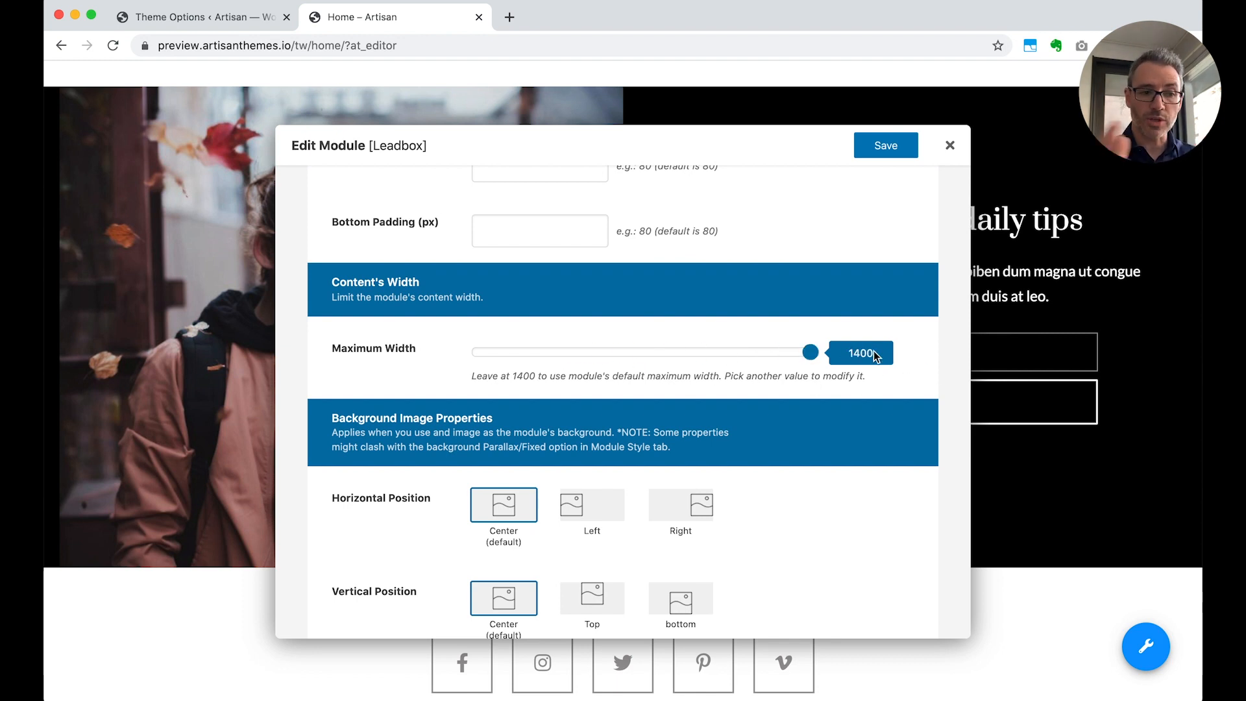
scroll(875, 356, down, 5)
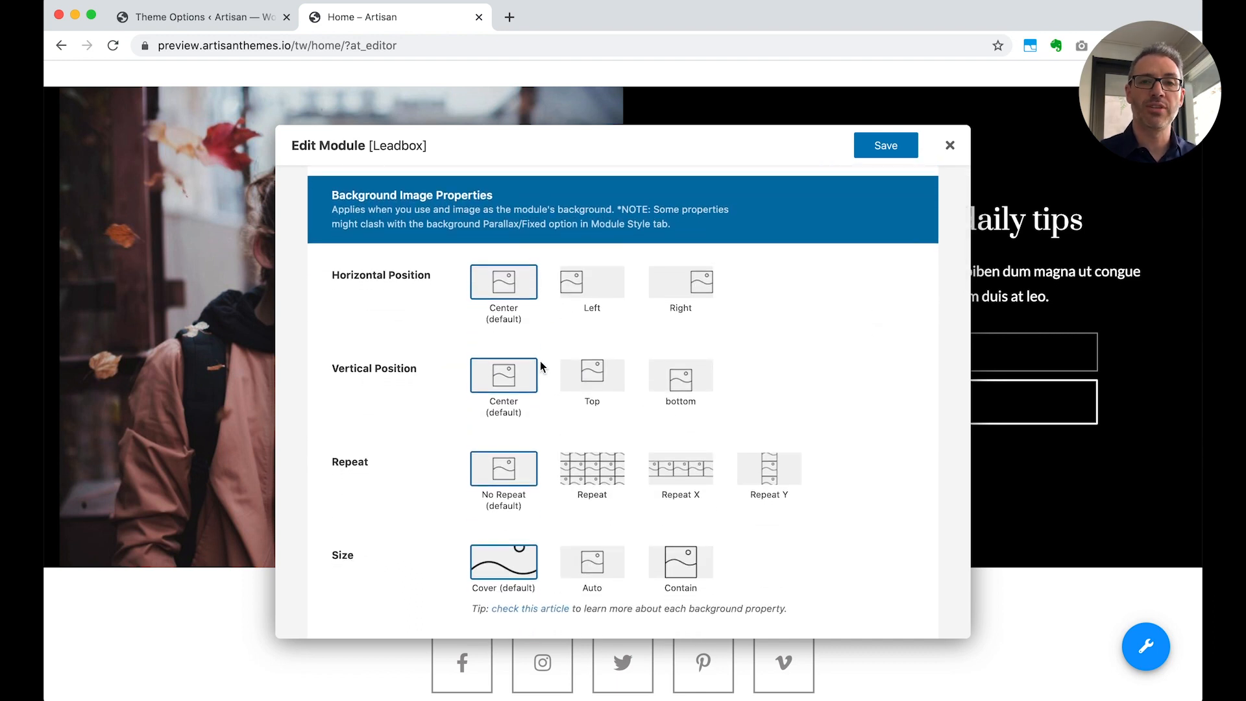
scroll(474, 480, down, 2)
scroll(472, 486, down, 5)
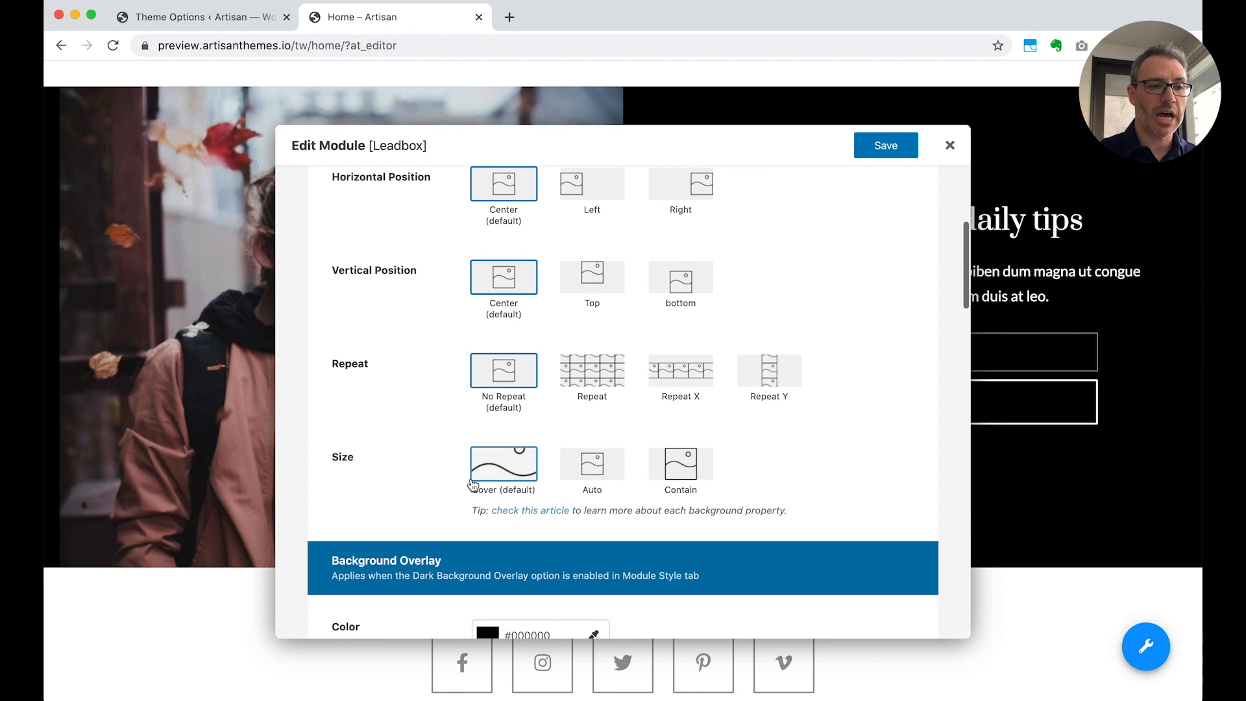
scroll(438, 355, down, 3)
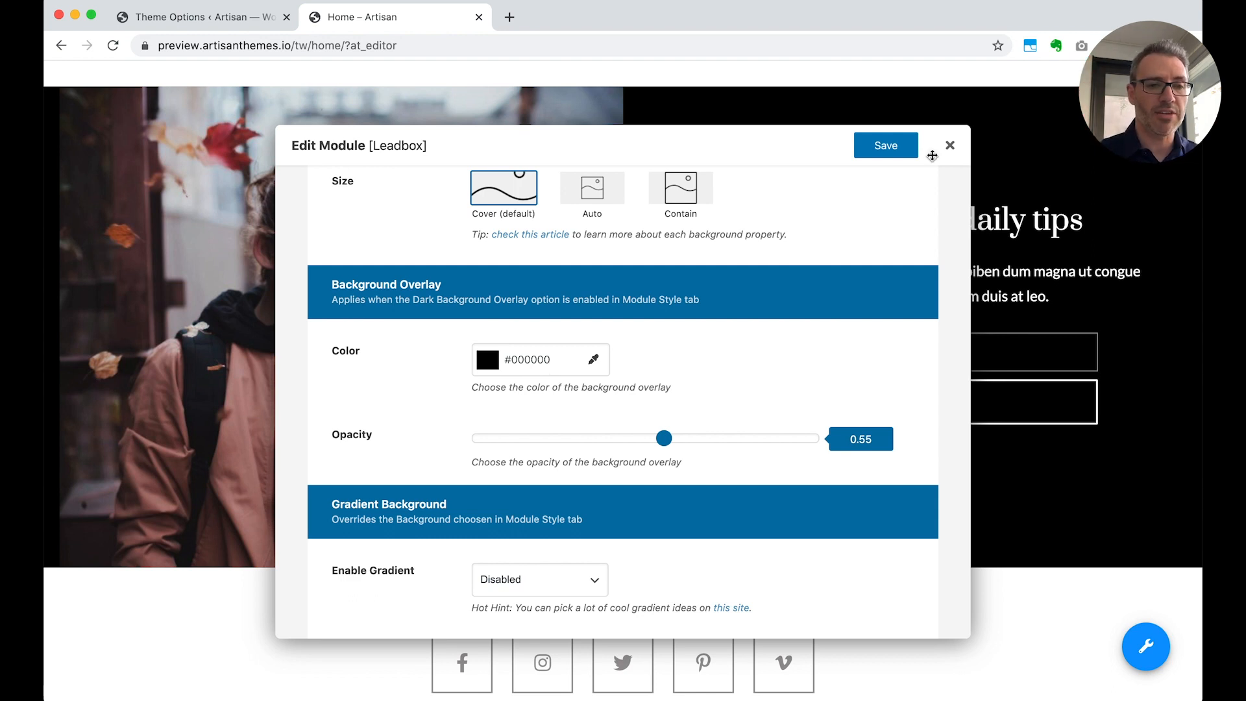
click(950, 146)
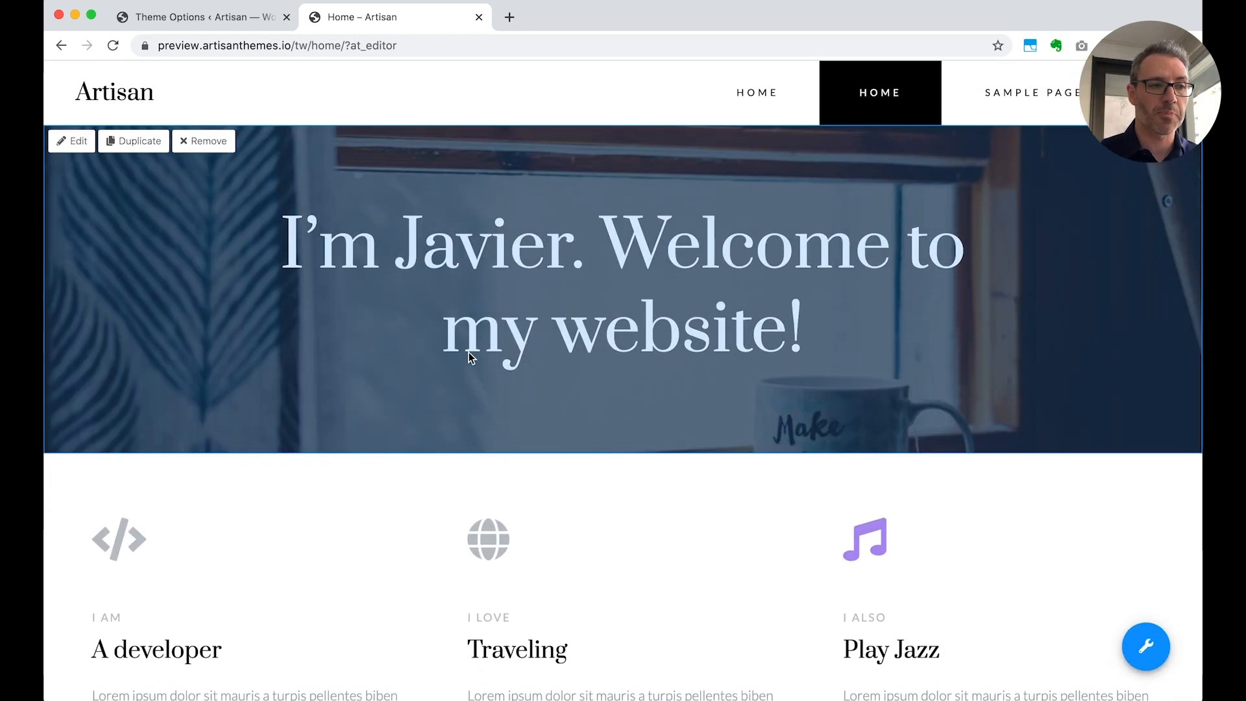
Set the Home – Slogan module's background overlay color to #85a1ed in its Advanced Styles and save the module
click(72, 151)
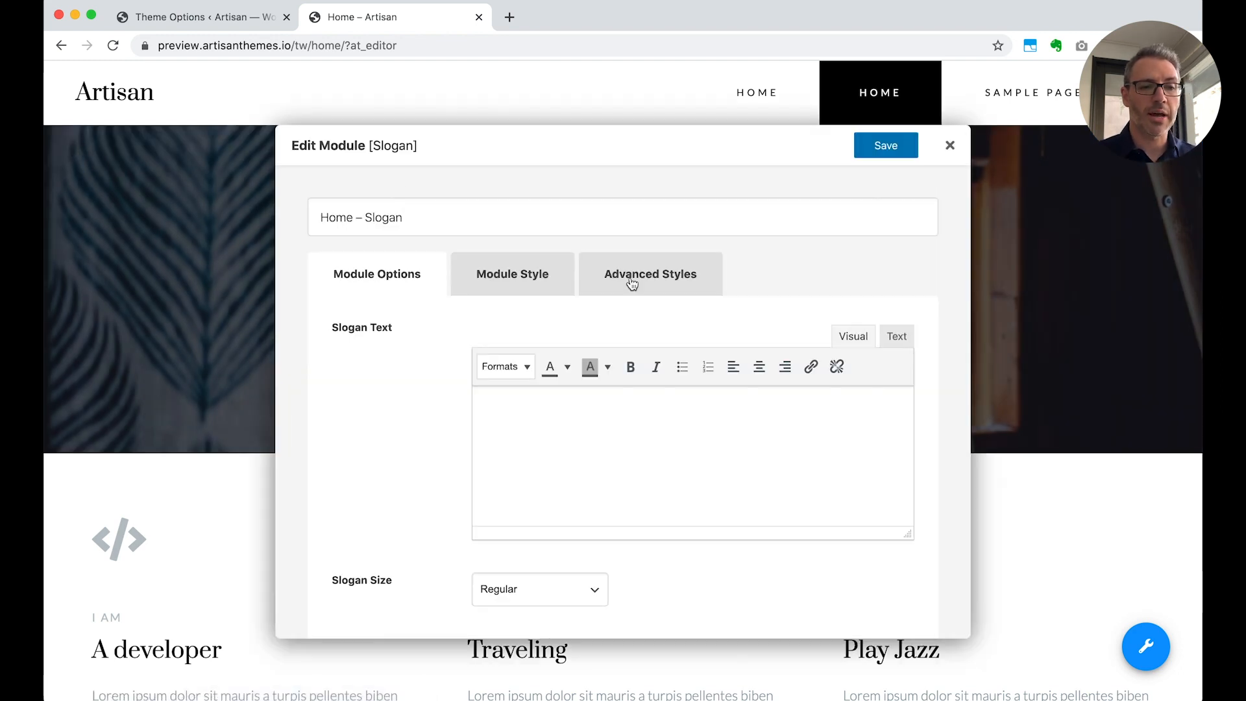
click(632, 284)
scroll(742, 459, down, 10)
scroll(742, 458, down, 15)
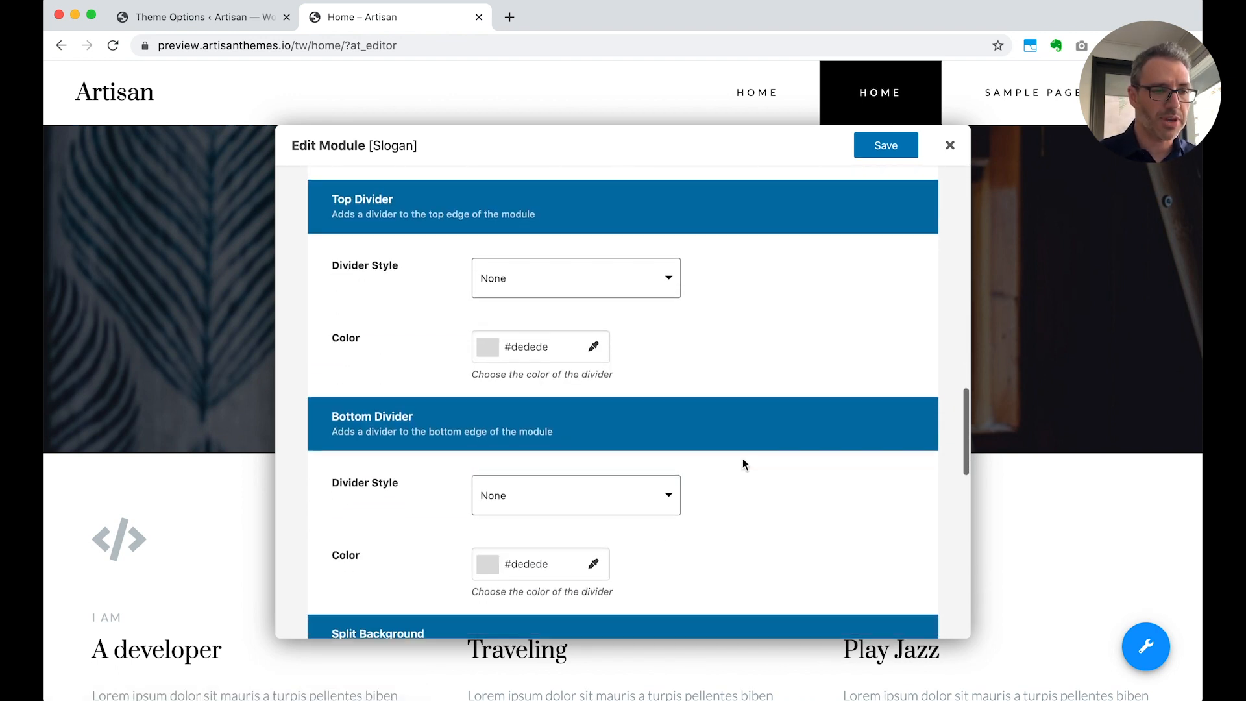
scroll(742, 459, up, 5)
scroll(742, 458, down, 1)
scroll(612, 379, up, 5)
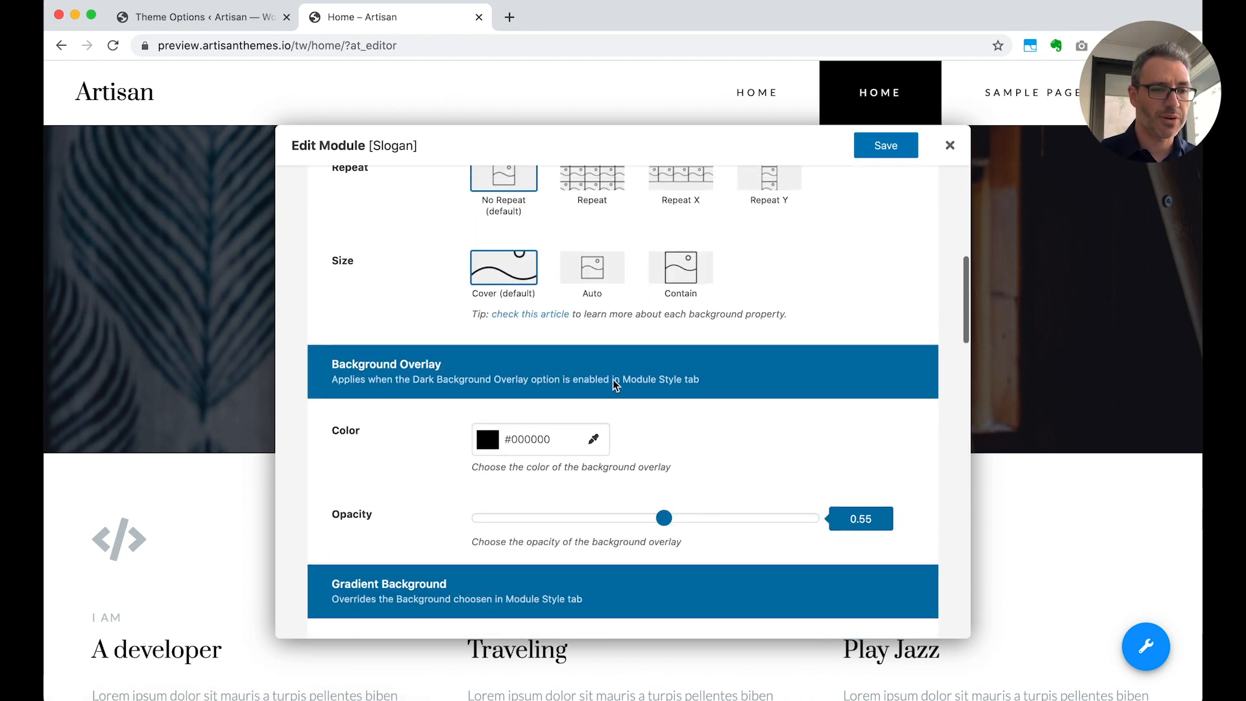
scroll(613, 379, down, 1)
click(528, 413)
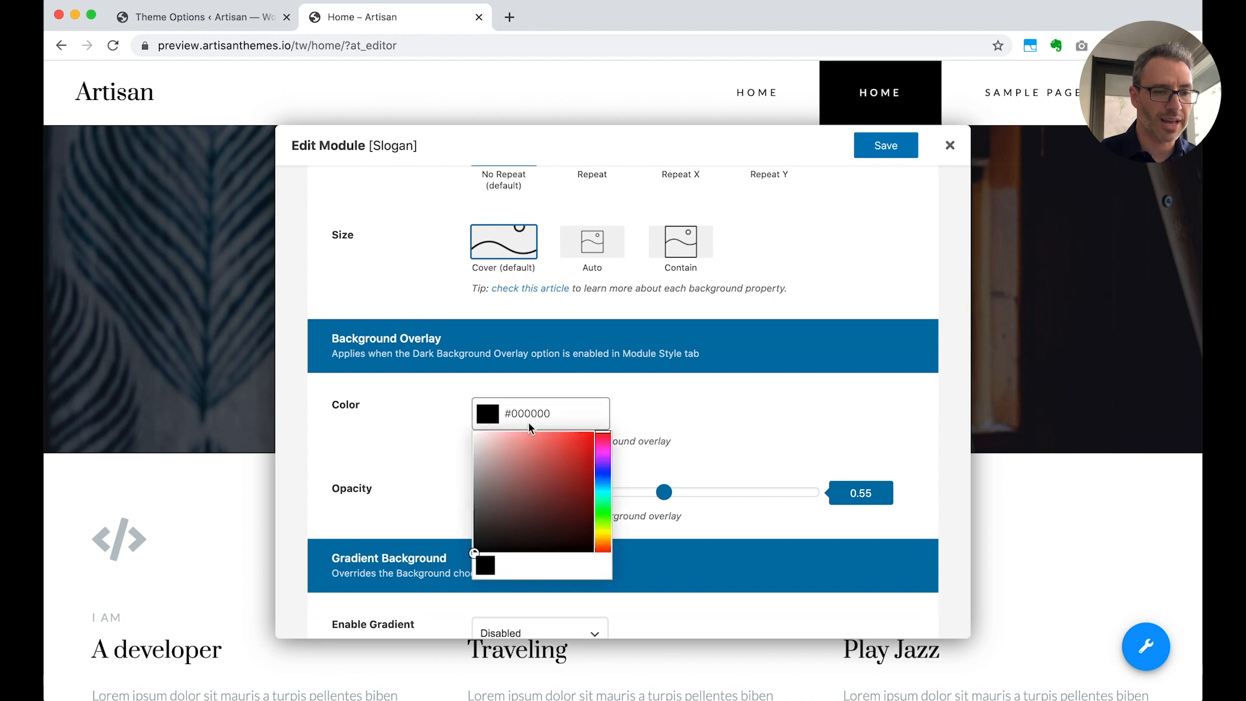
click(603, 477)
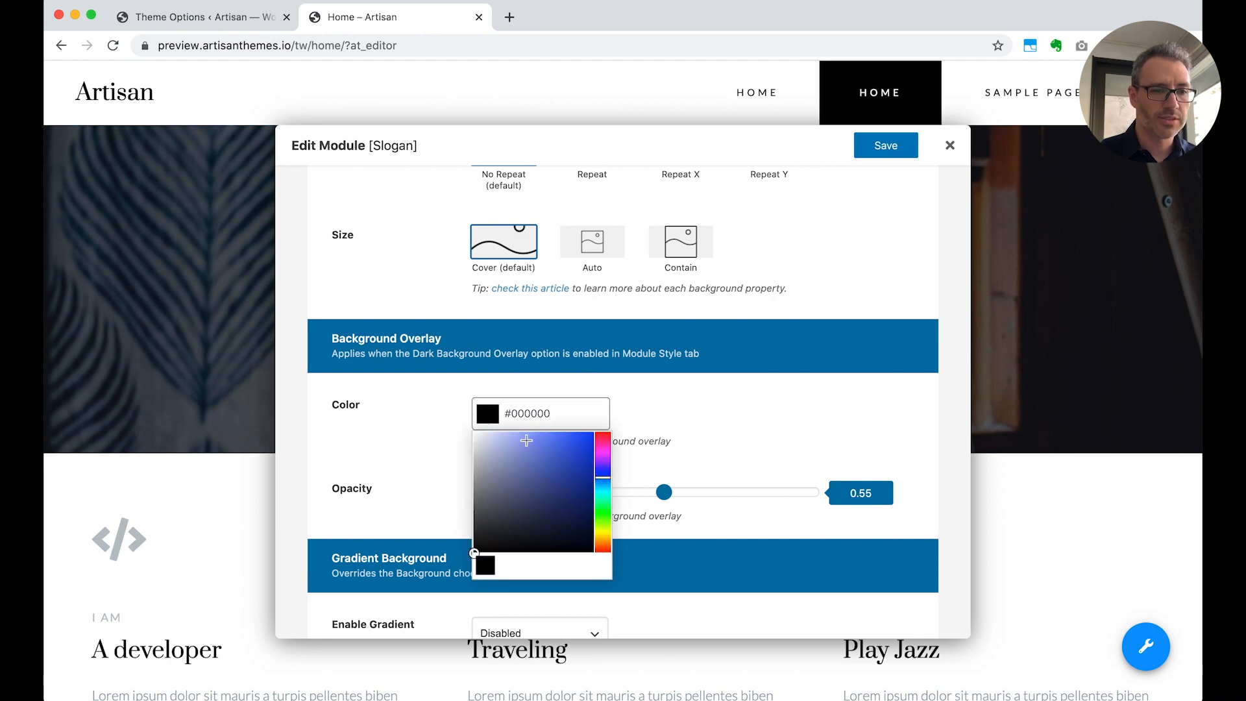
click(527, 441)
click(683, 406)
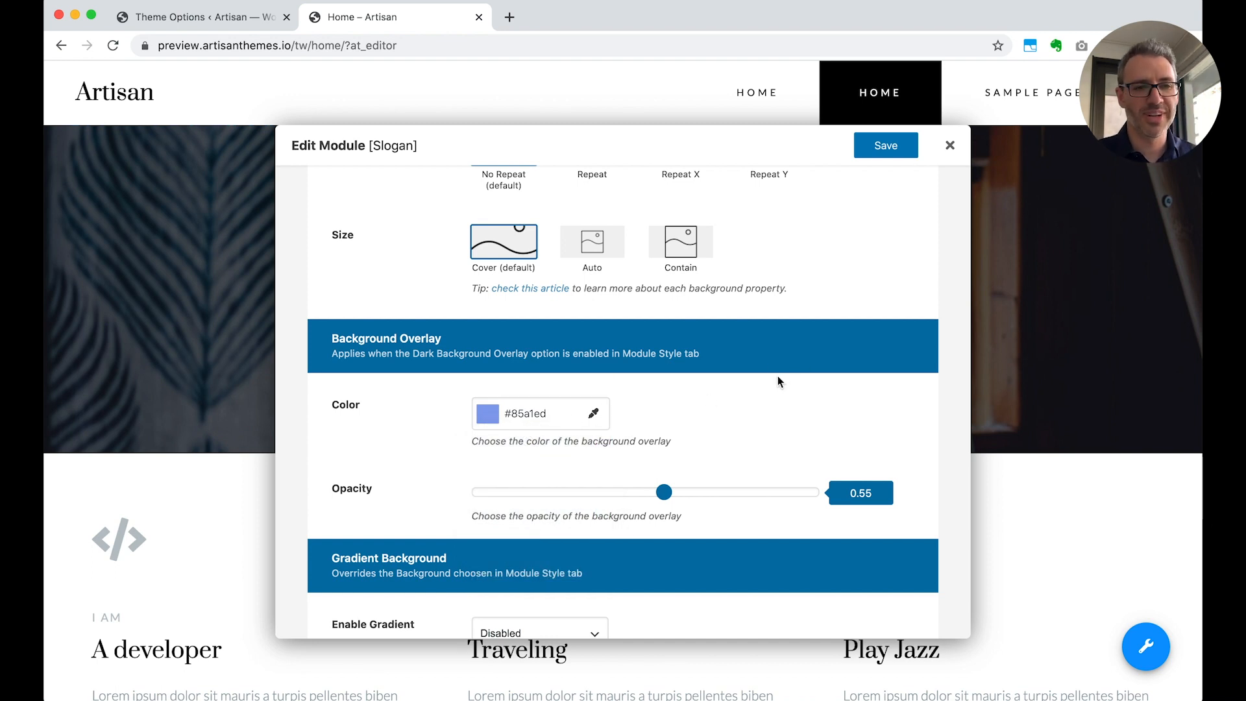
click(885, 147)
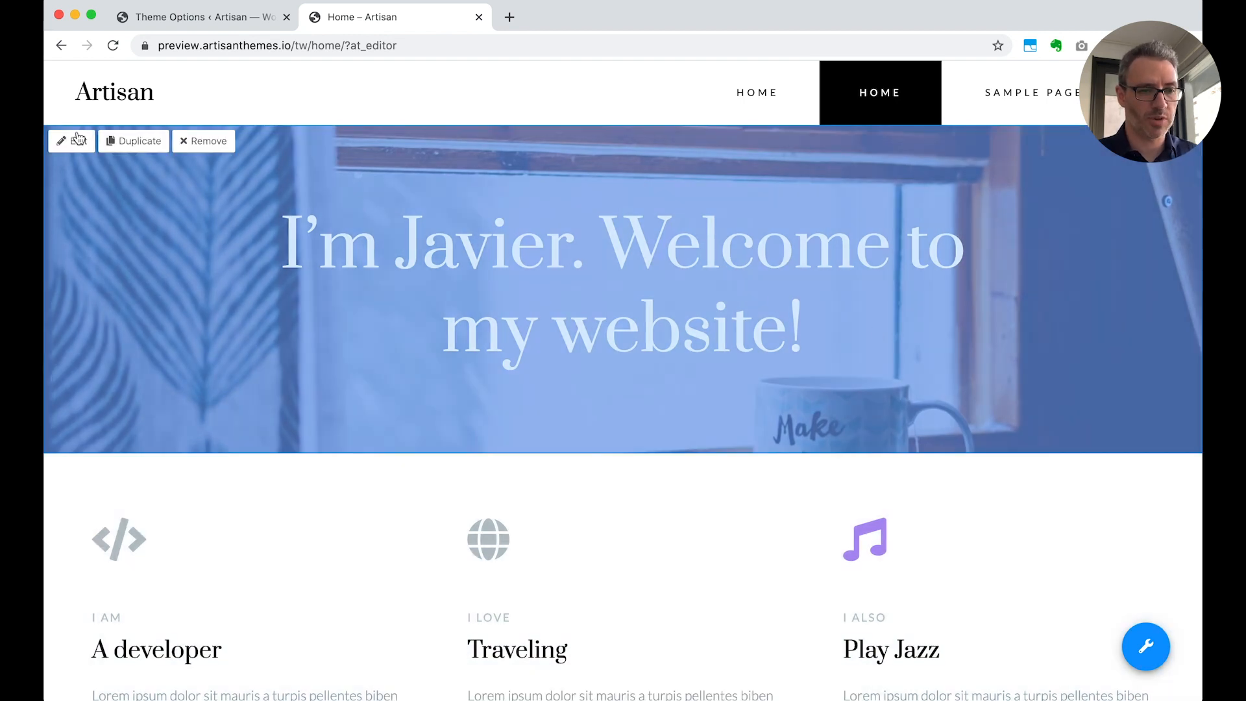
Set the Home – Slogan module's background overlay color back to #000000 and save the module
click(77, 140)
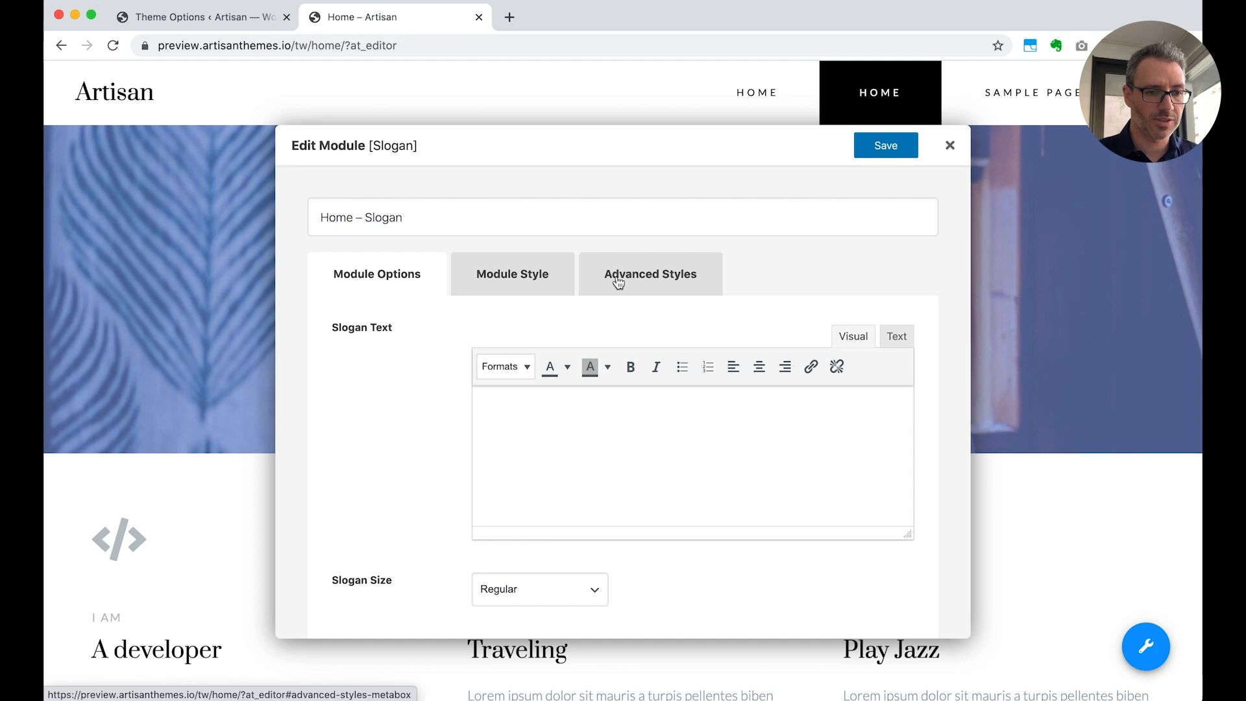
click(618, 282)
scroll(726, 446, down, 15)
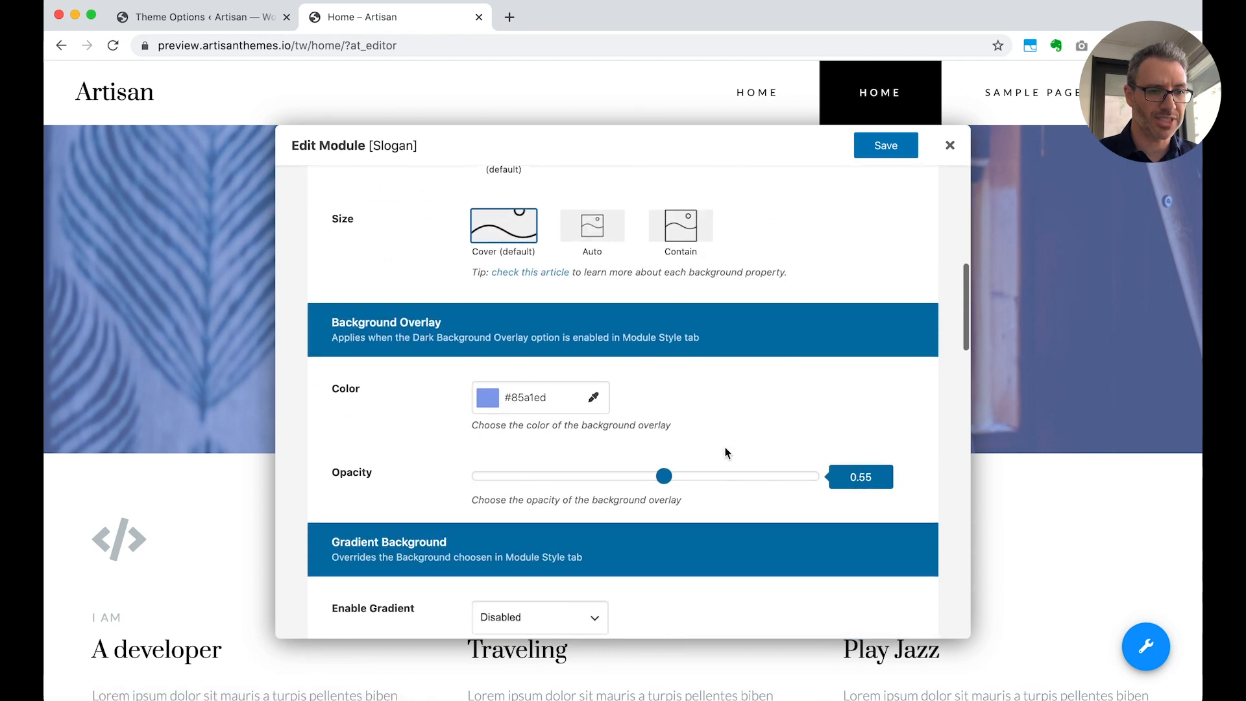
scroll(726, 446, down, 3)
click(527, 304)
drag(512, 393, 462, 465)
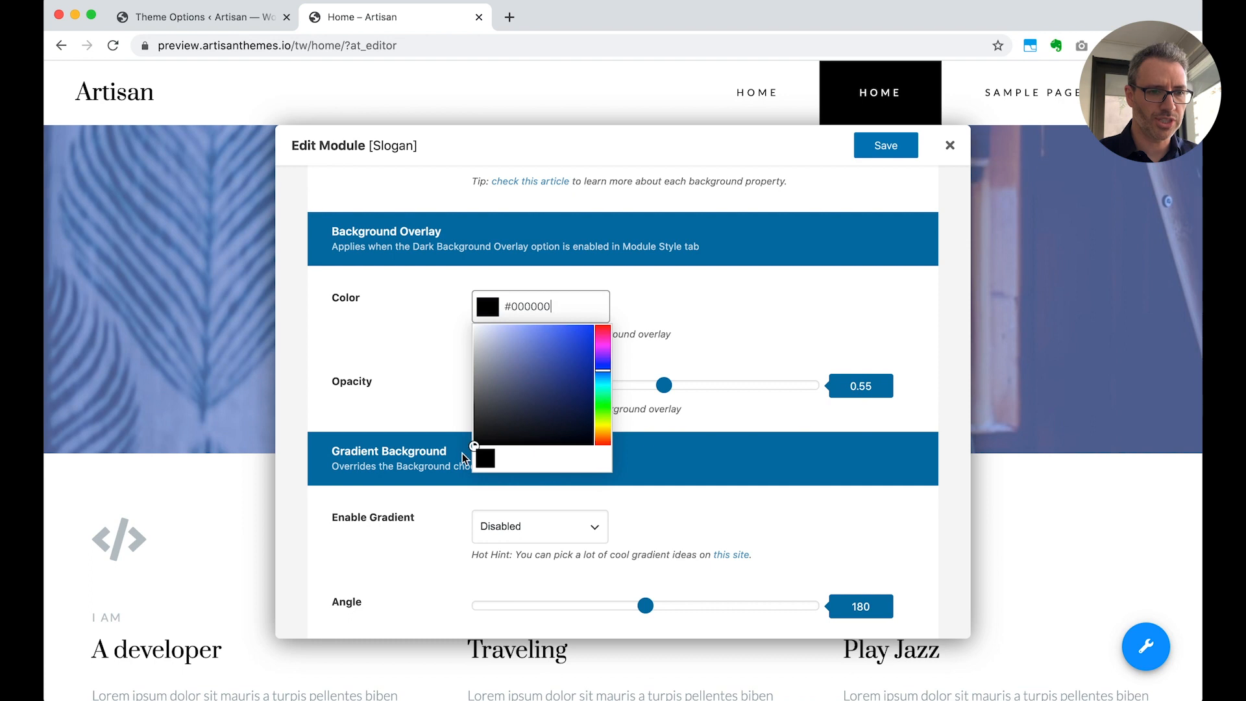
click(789, 334)
click(878, 153)
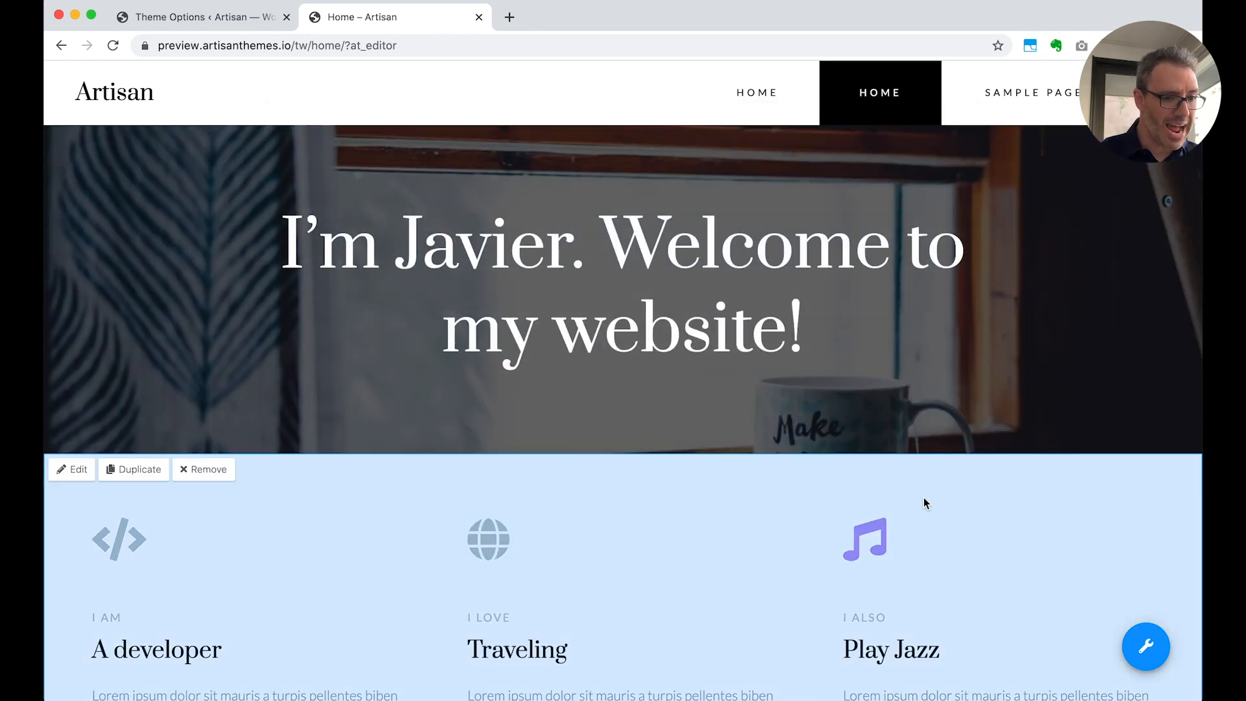
Open the Home – Optin module's Advanced Styles and review its gradient background and divider settings
scroll(924, 497, down, 15)
scroll(887, 506, up, 3)
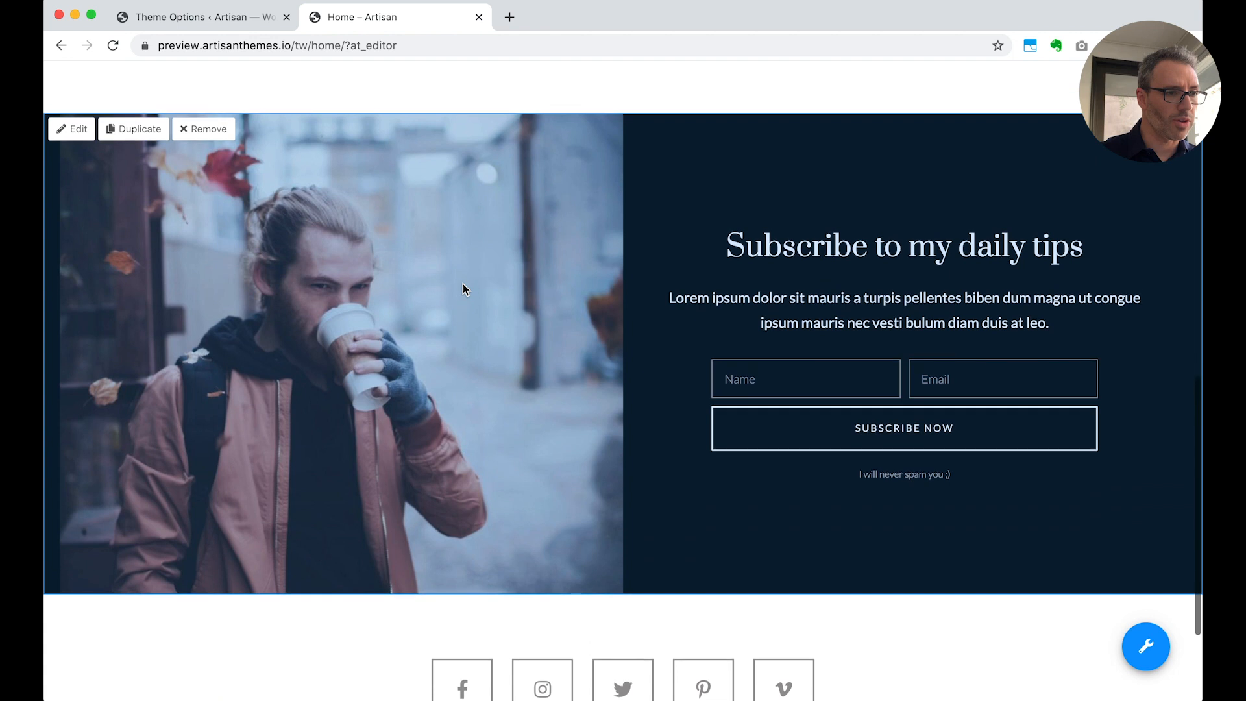
scroll(462, 289, up, 1)
click(74, 161)
click(706, 287)
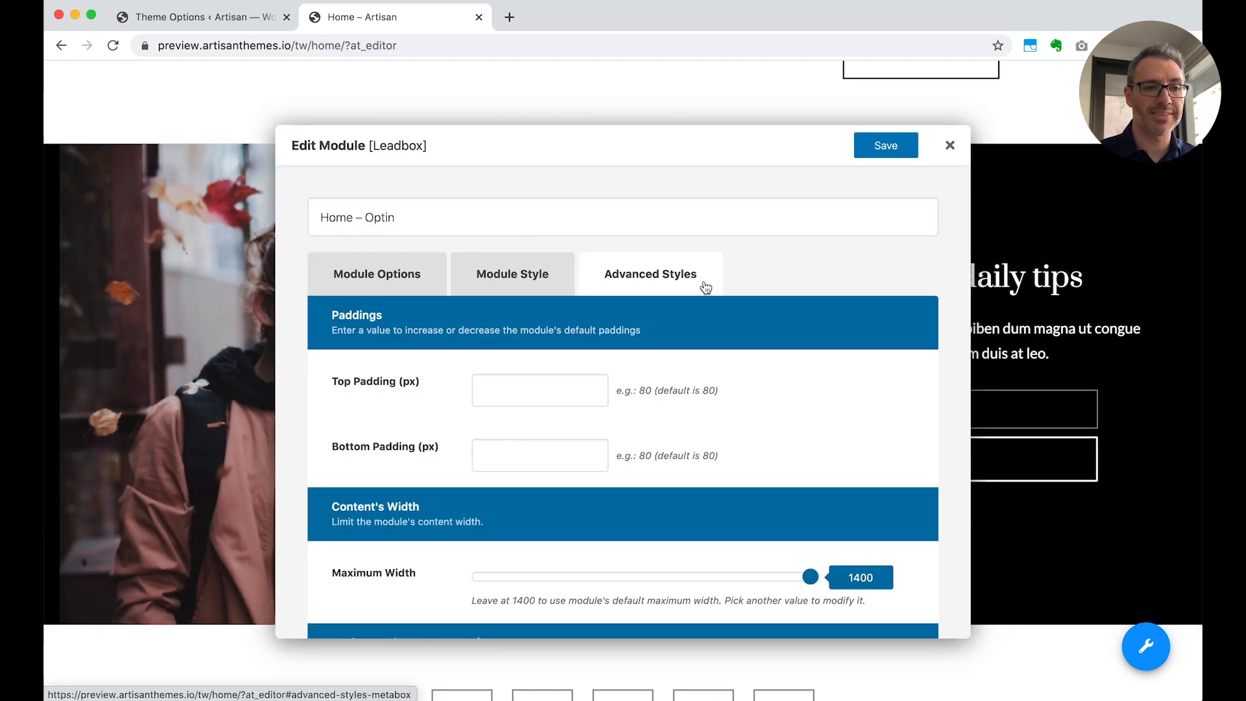
scroll(743, 435, down, 5)
scroll(744, 438, down, 10)
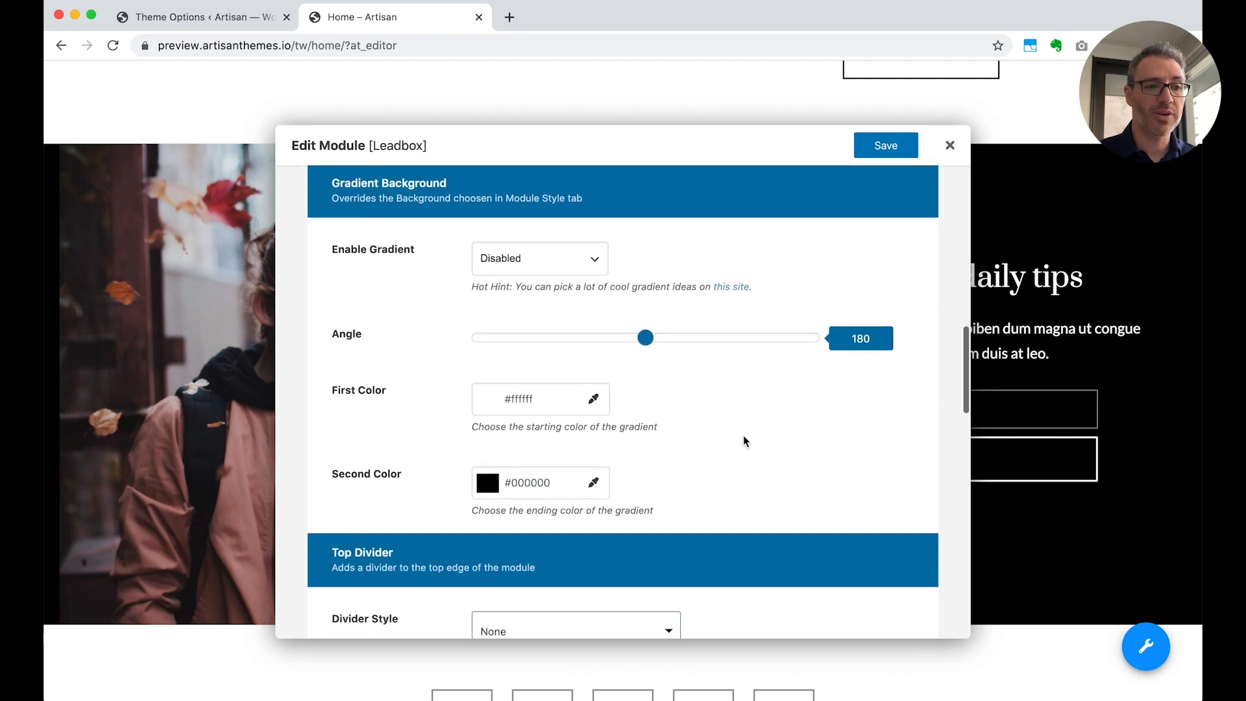
scroll(744, 438, up, 1)
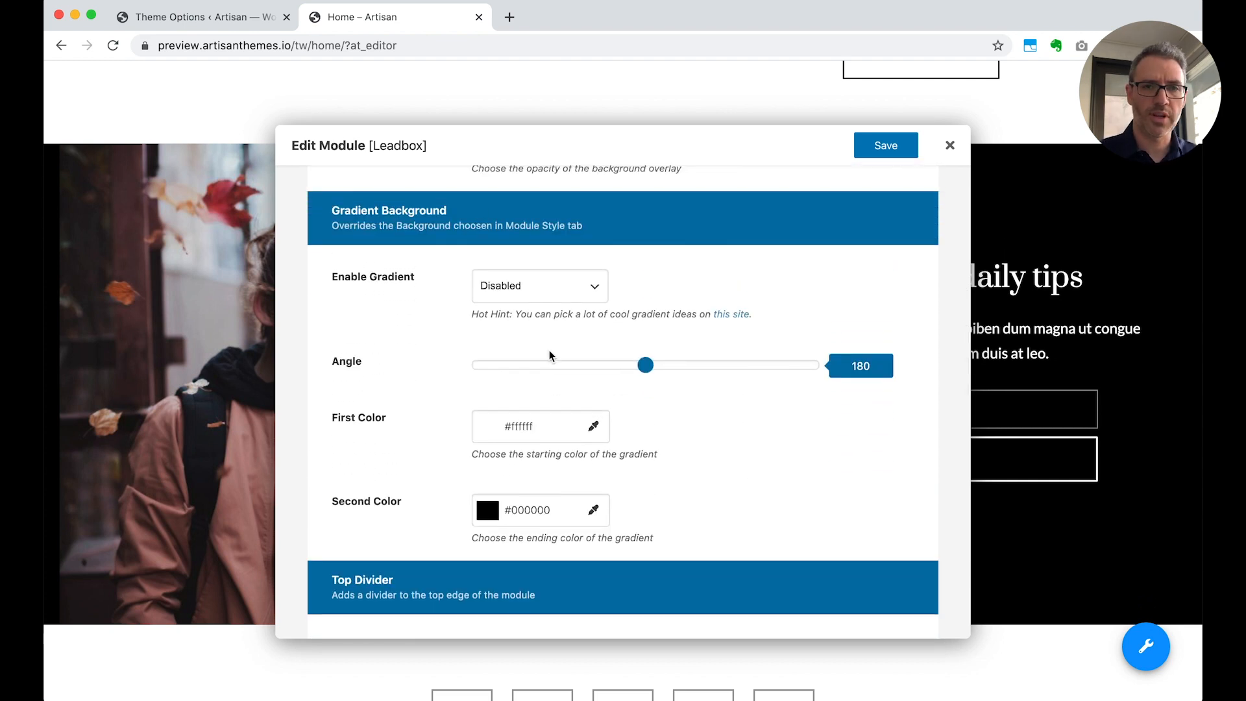
scroll(603, 423, down, 6)
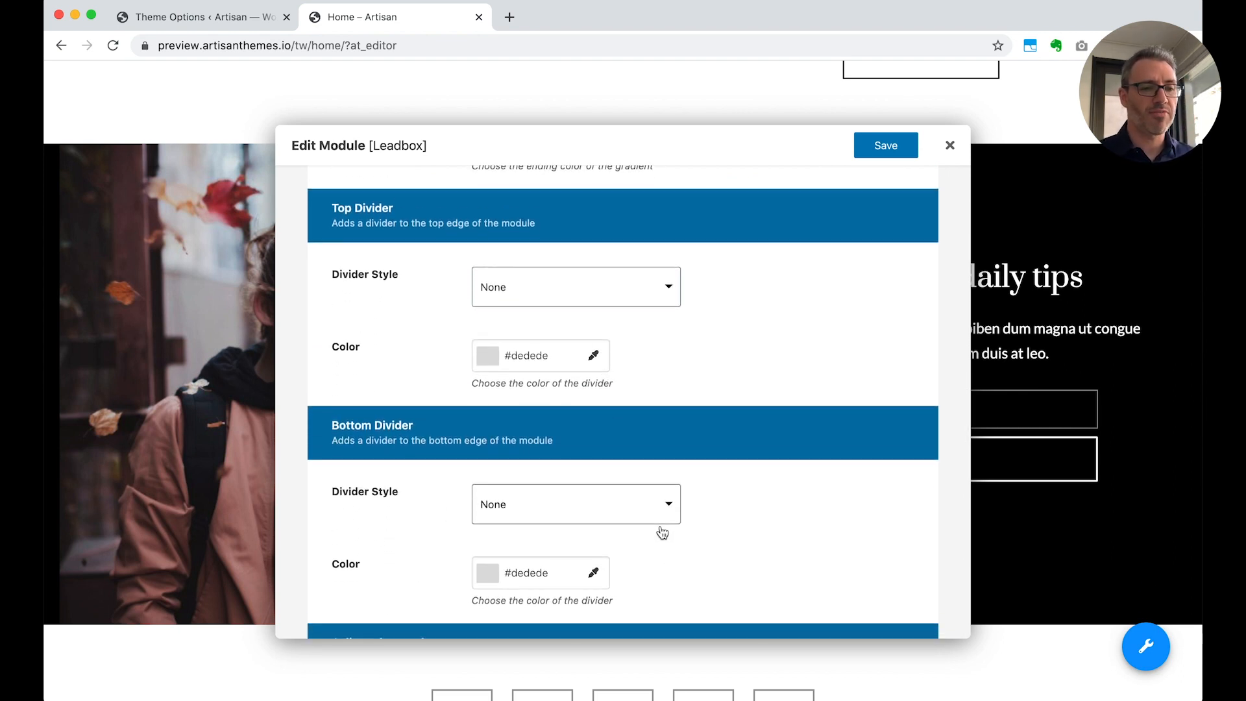
Set the Home – Optin module's bottom divider to Tilt Right with color #ffffff and save the module
scroll(660, 529, down, 2)
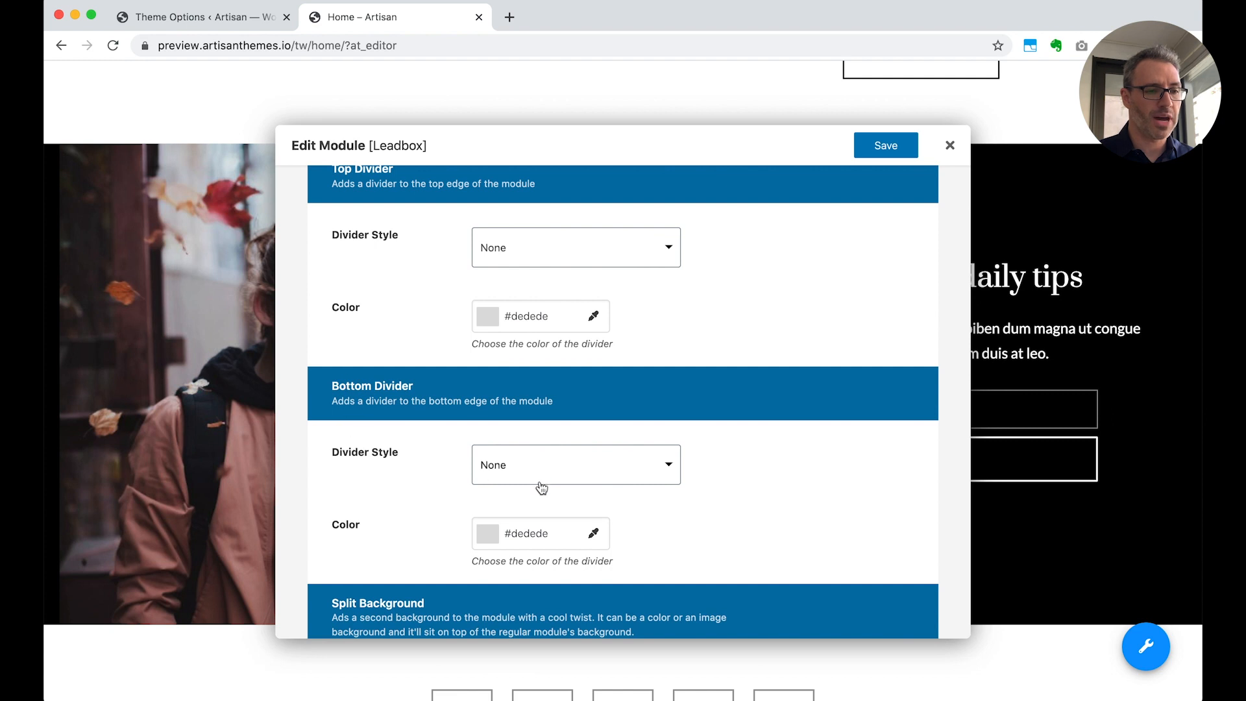
click(563, 481)
scroll(728, 448, down, 3)
scroll(627, 491, down, 4)
scroll(601, 513, down, 5)
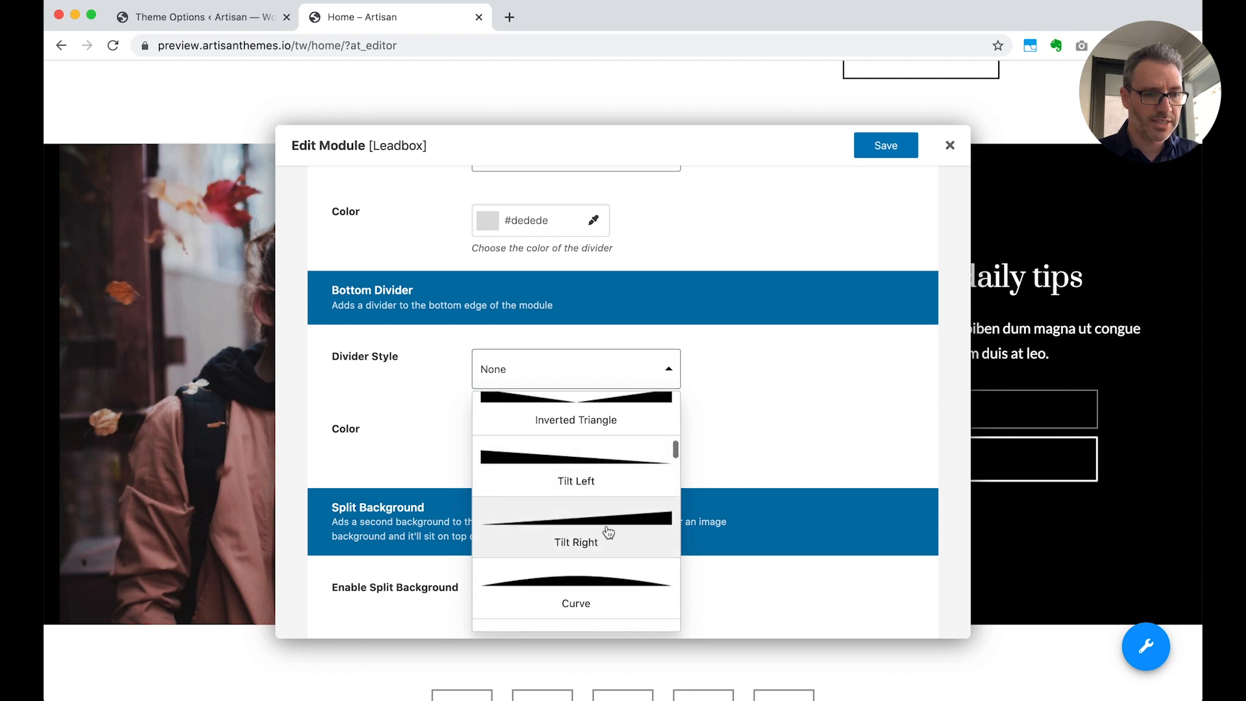
click(609, 532)
click(539, 437)
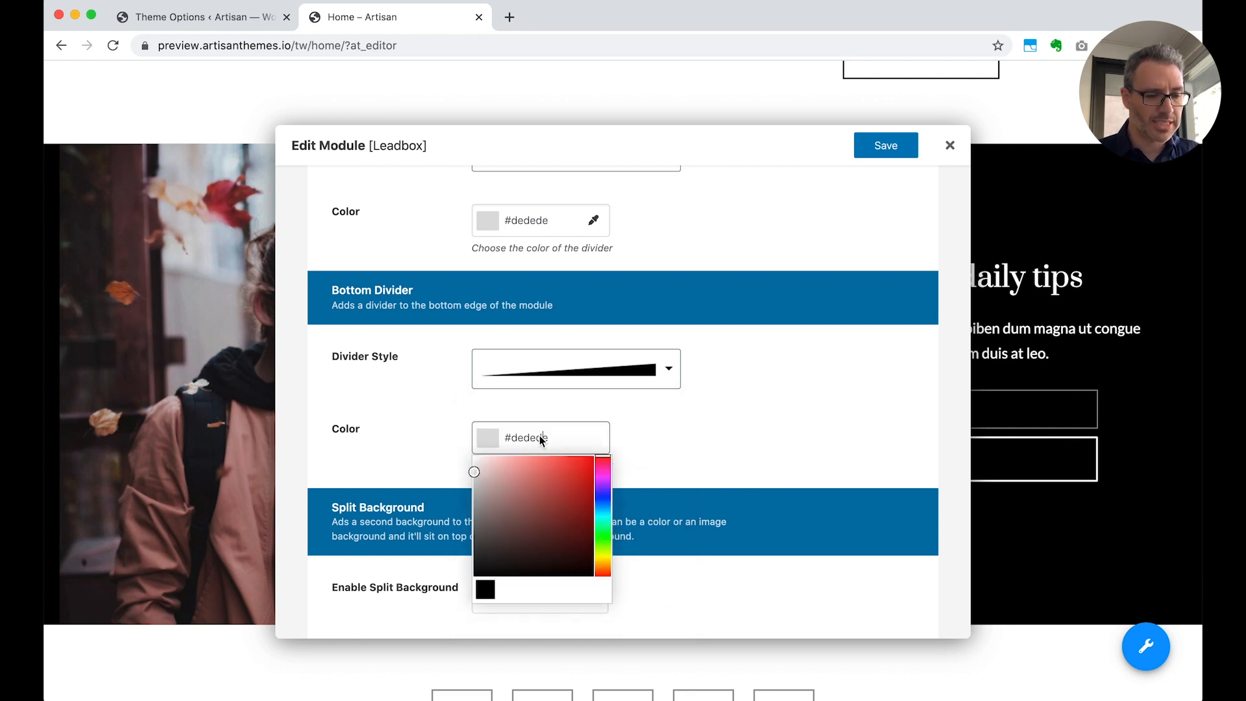
drag(497, 513, 448, 436)
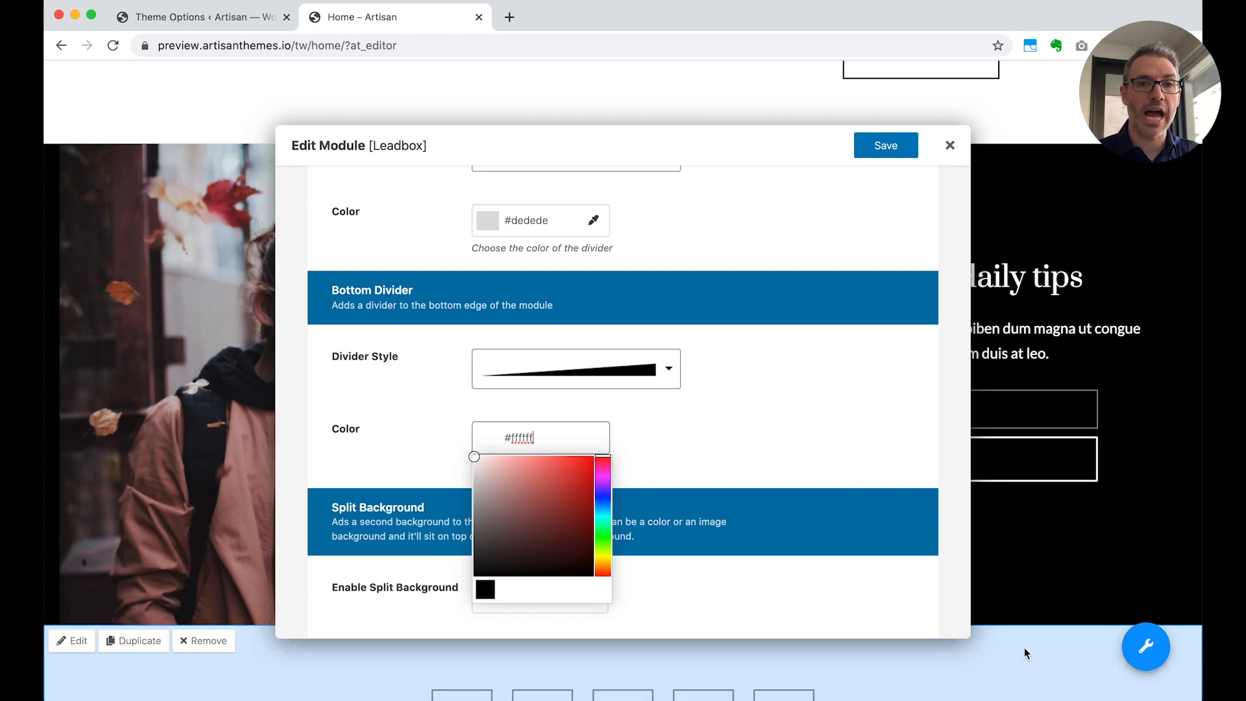
click(887, 147)
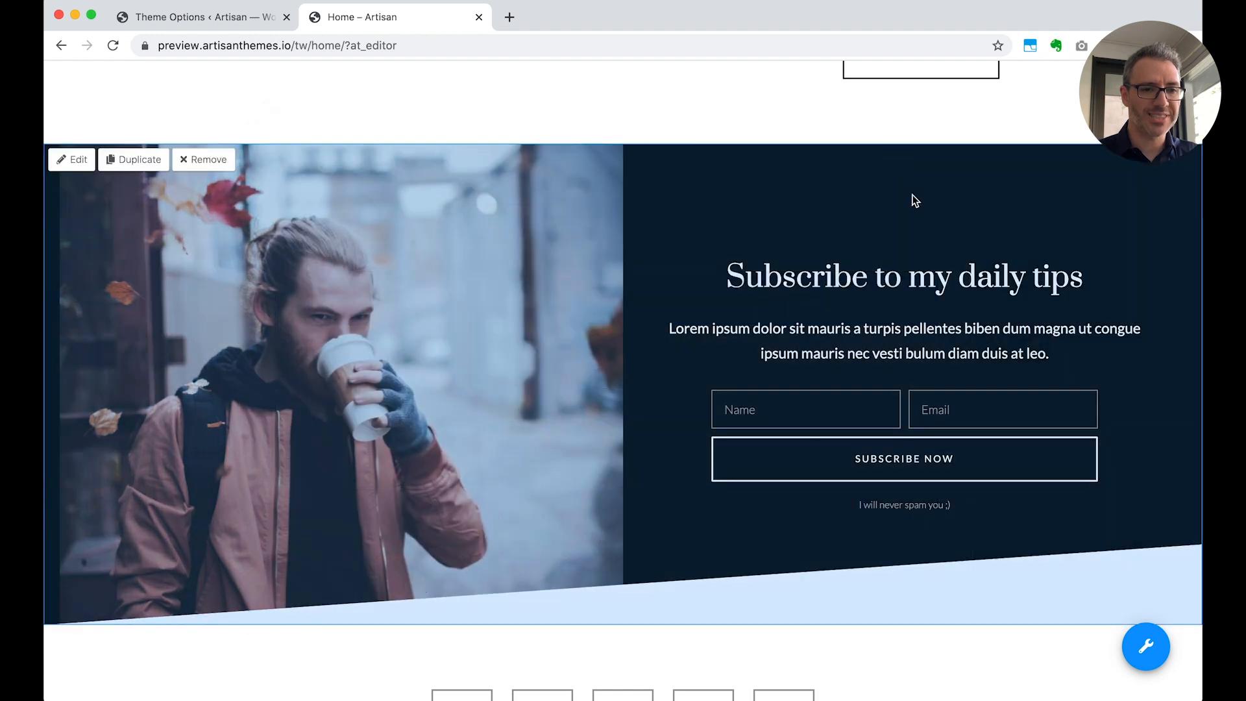
Inspect the tilted bottom divider between the subscribe section and the social icons on the Home page
scroll(912, 200, down, 3)
scroll(997, 681, up, 1)
scroll(997, 687, up, 1)
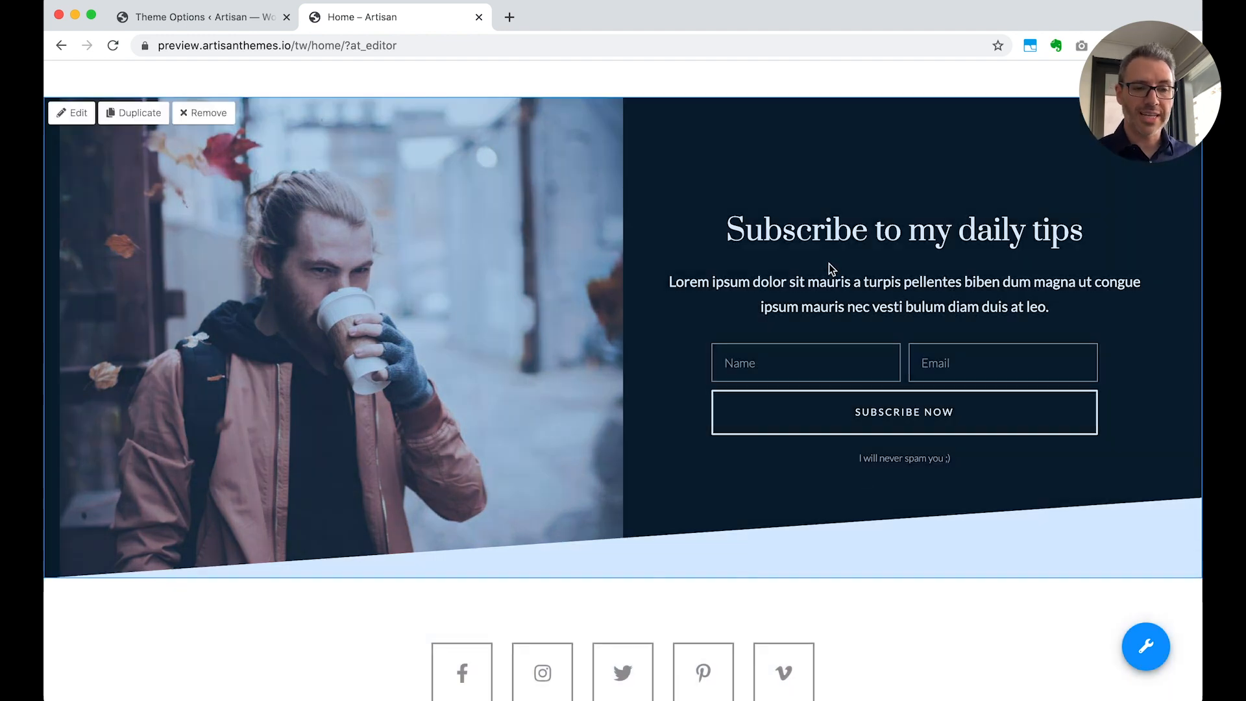
scroll(828, 263, down, 1)
scroll(847, 64, down, 3)
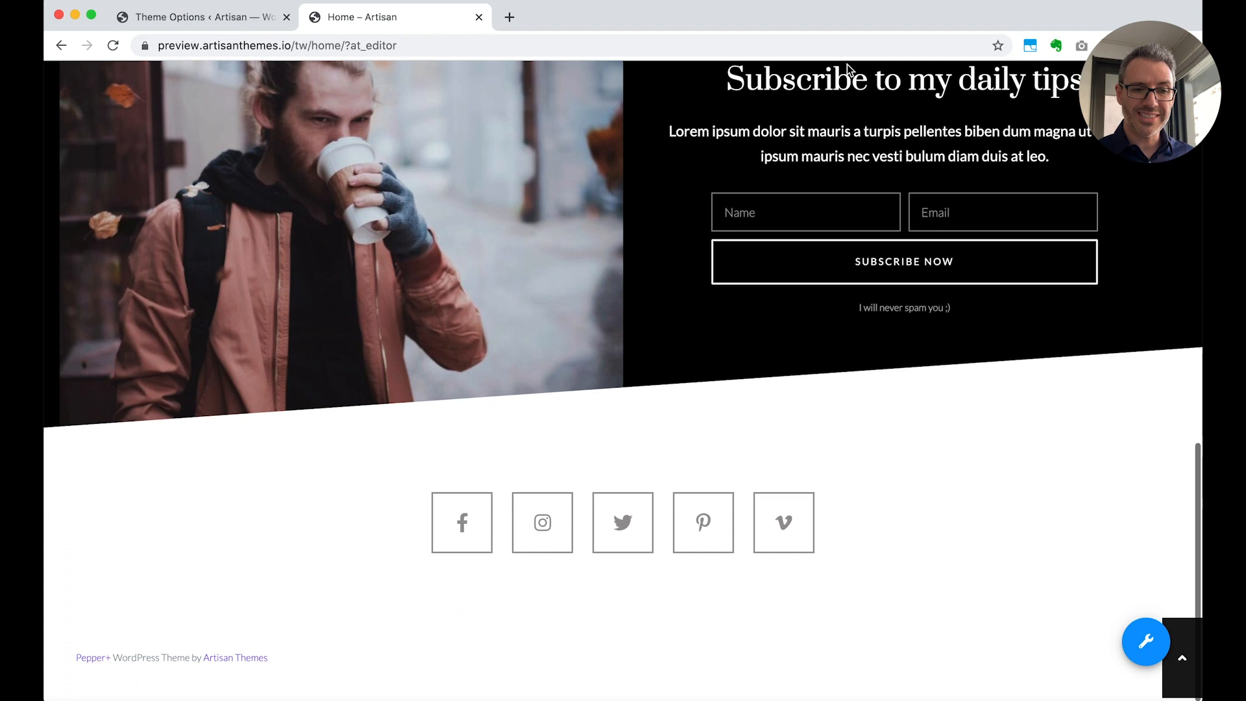
scroll(847, 72, up, 8)
click(847, 74)
Exit the page editor and review the live Home page and the site's front page
mouse_move(1146, 646)
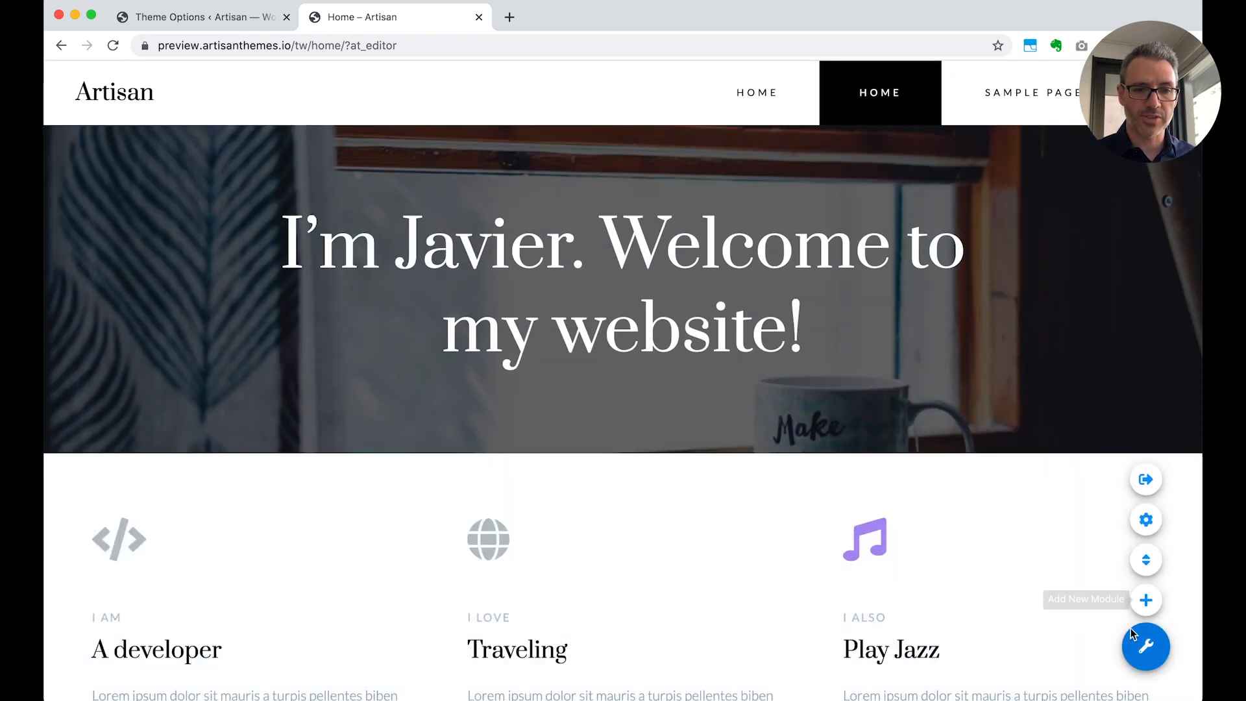
click(1146, 478)
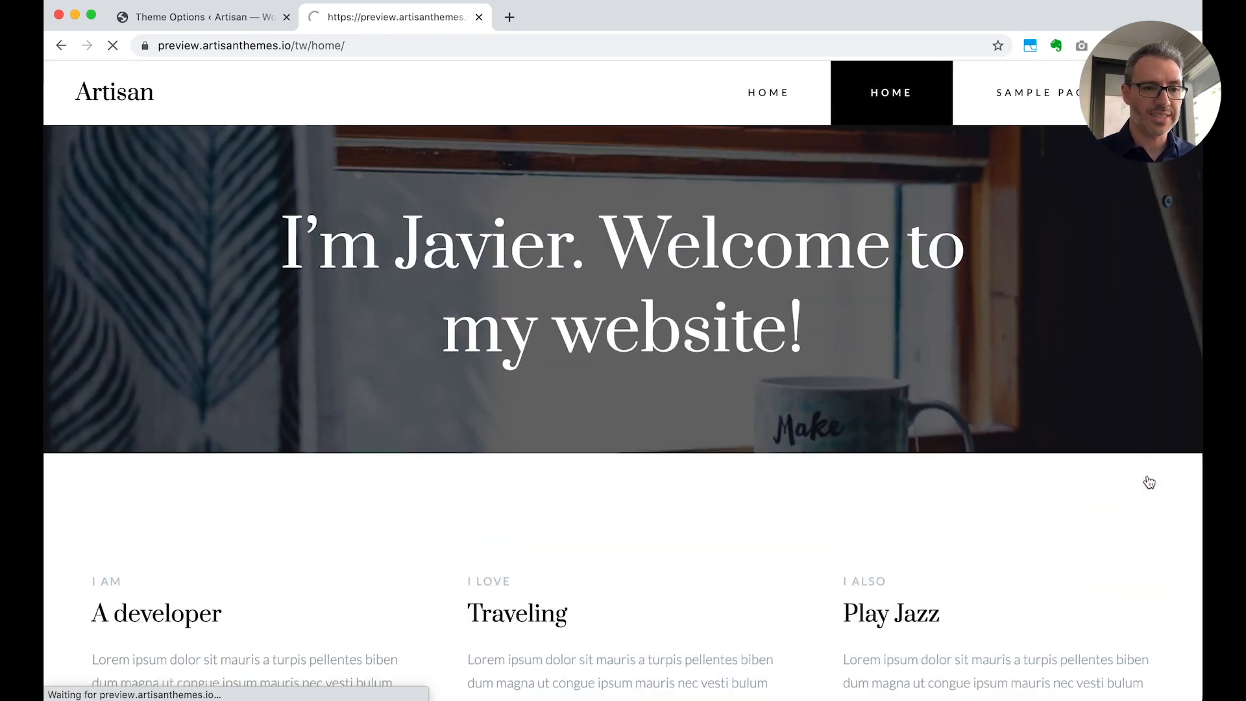
scroll(991, 525, down, 10)
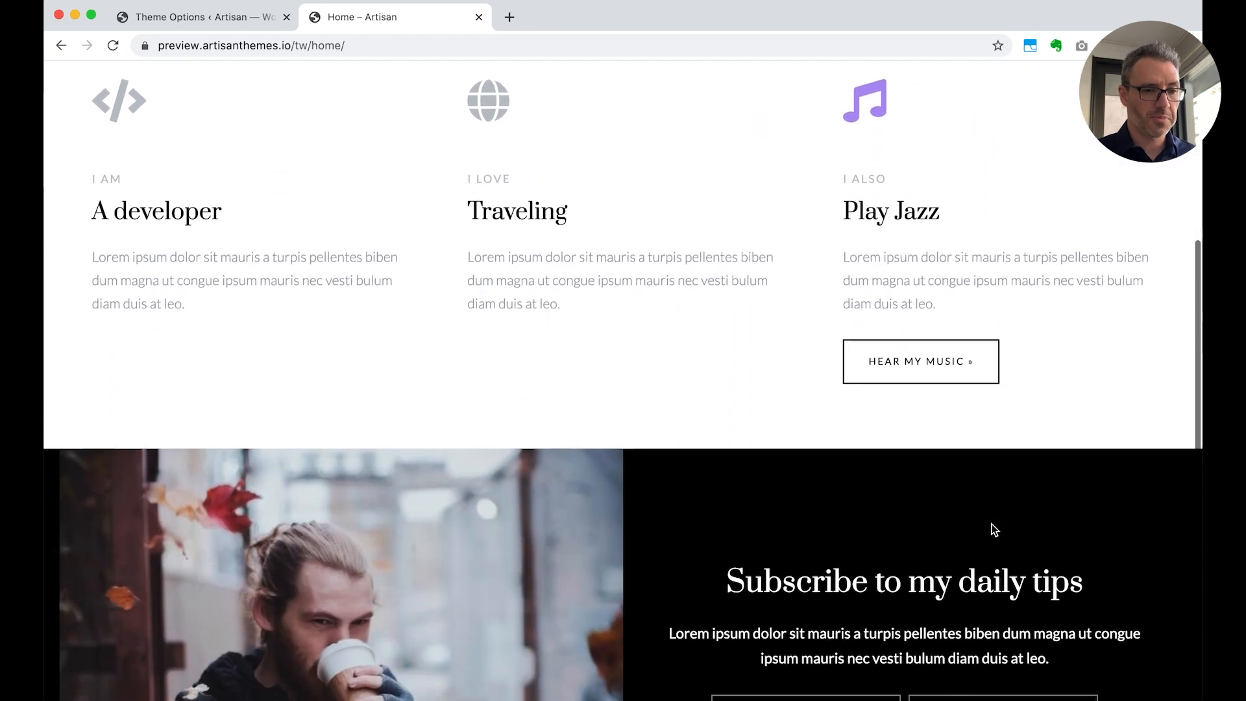
scroll(992, 524, down, 5)
scroll(991, 523, up, 12)
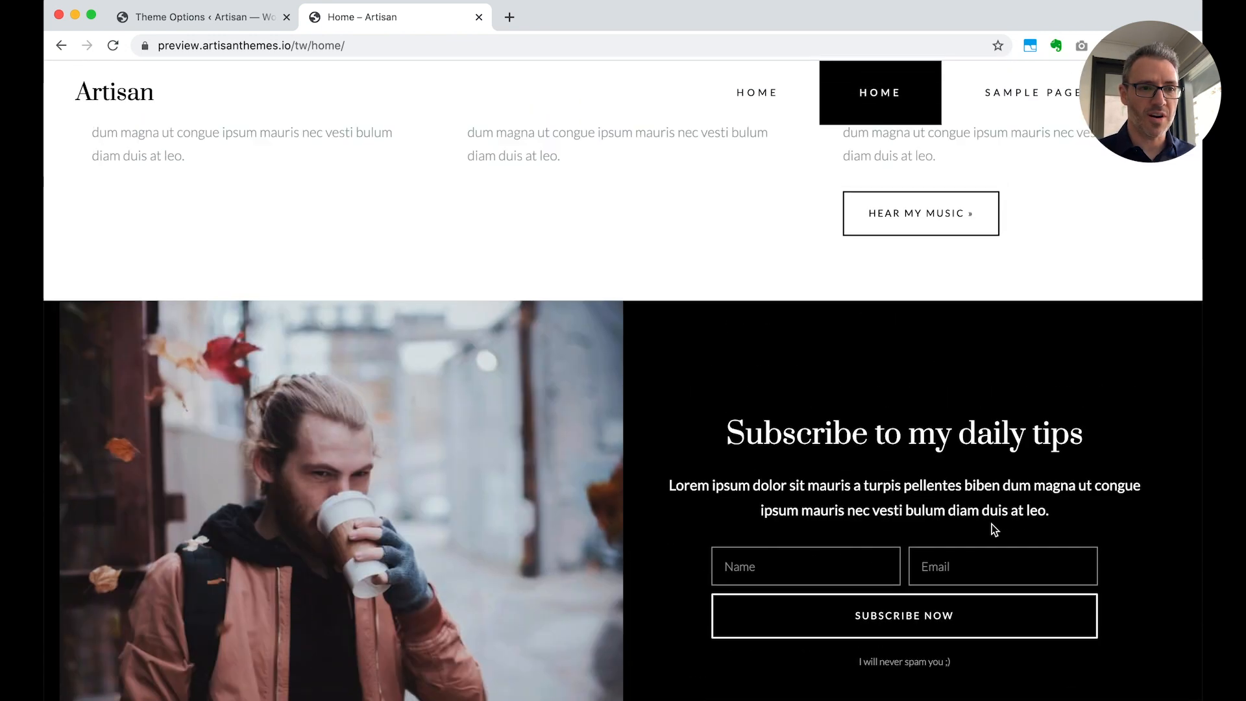
scroll(992, 524, down, 15)
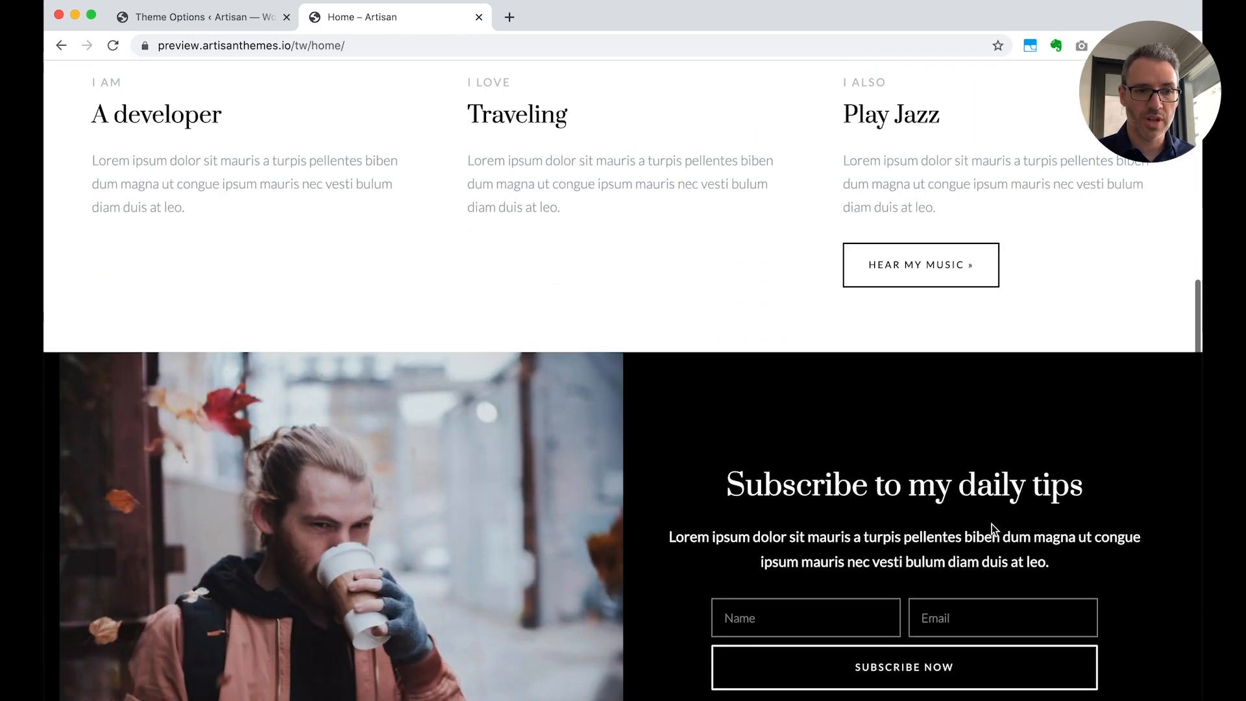
scroll(991, 523, up, 20)
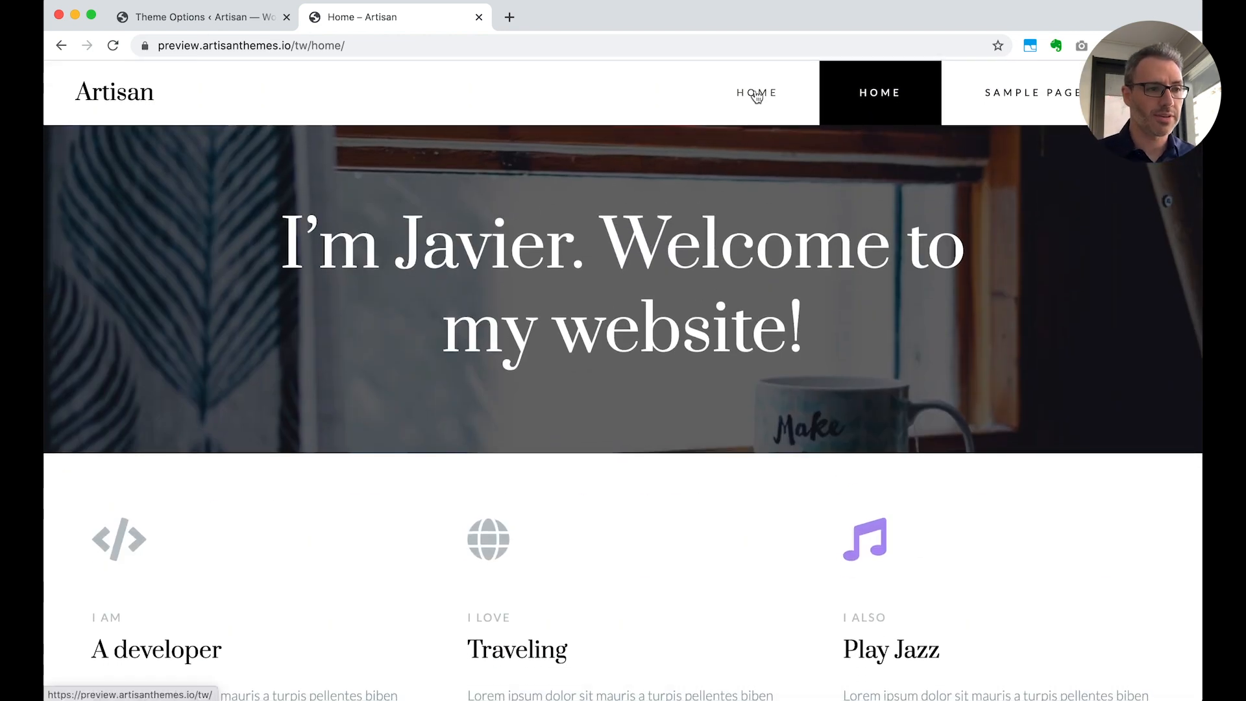
click(119, 104)
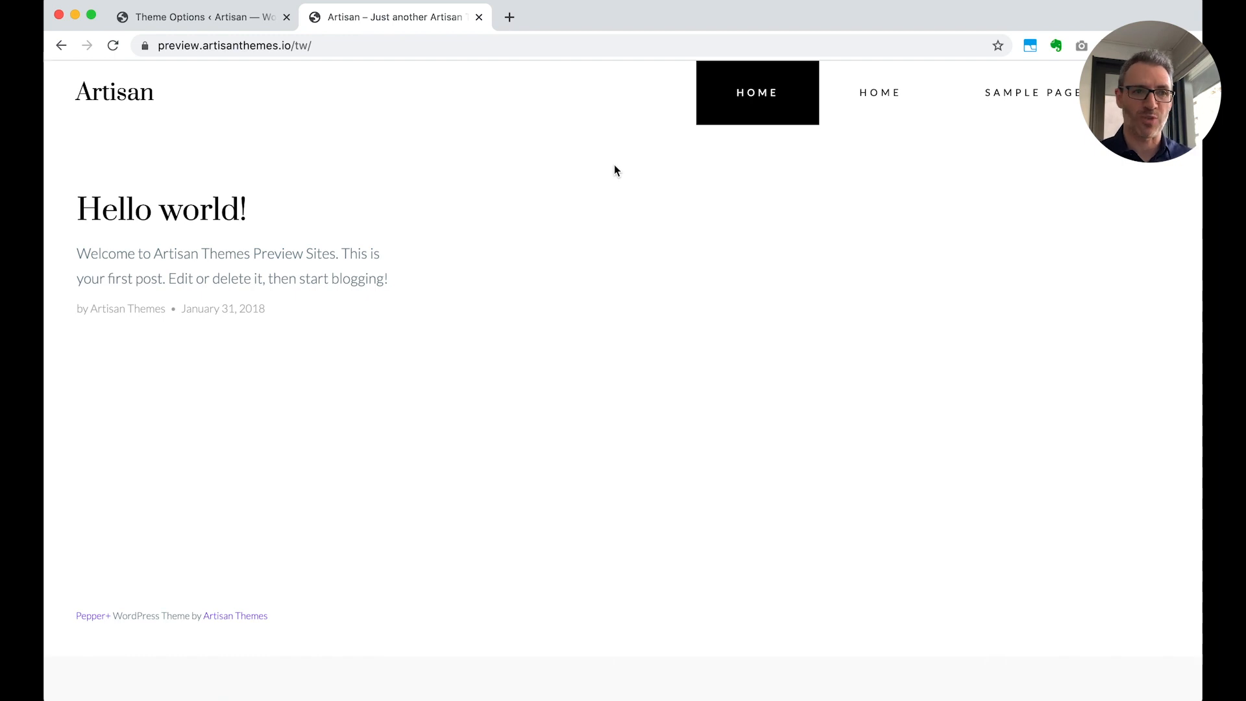
In the WordPress Reading settings, make the homepage display the static page Home and save the changes
click(204, 18)
scroll(99, 584, down, 5)
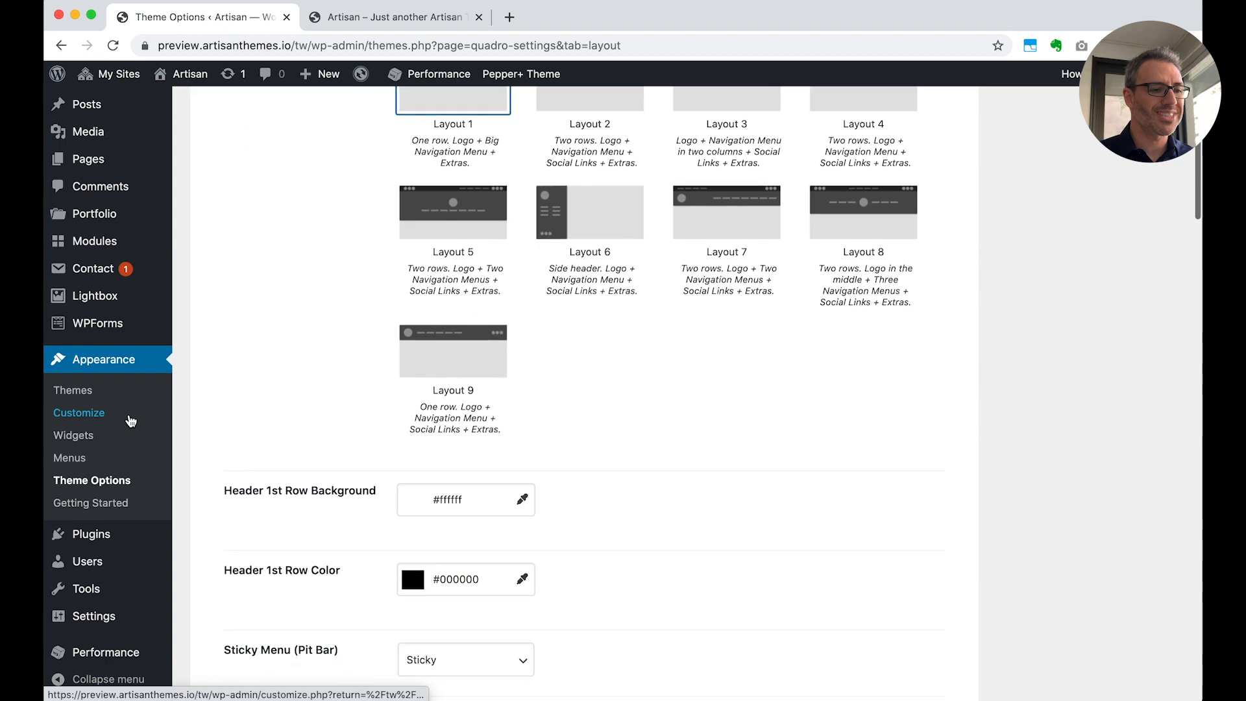
mouse_move(96, 618)
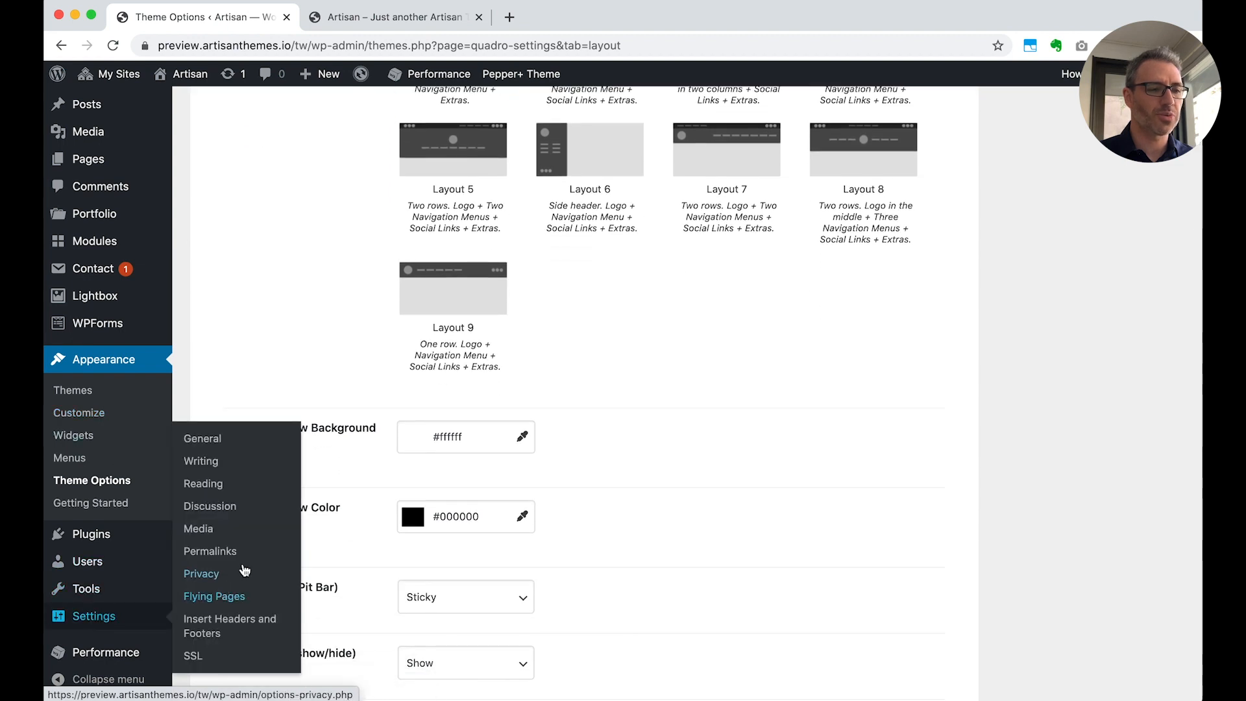
click(205, 487)
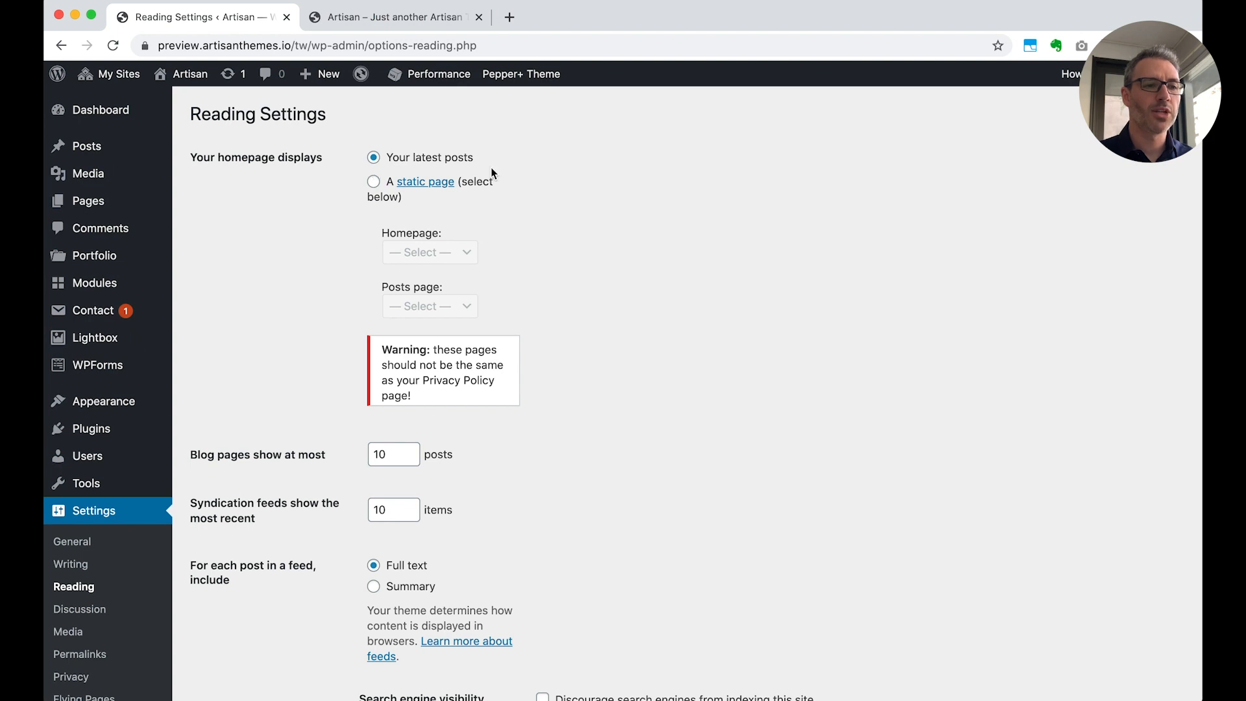
click(373, 183)
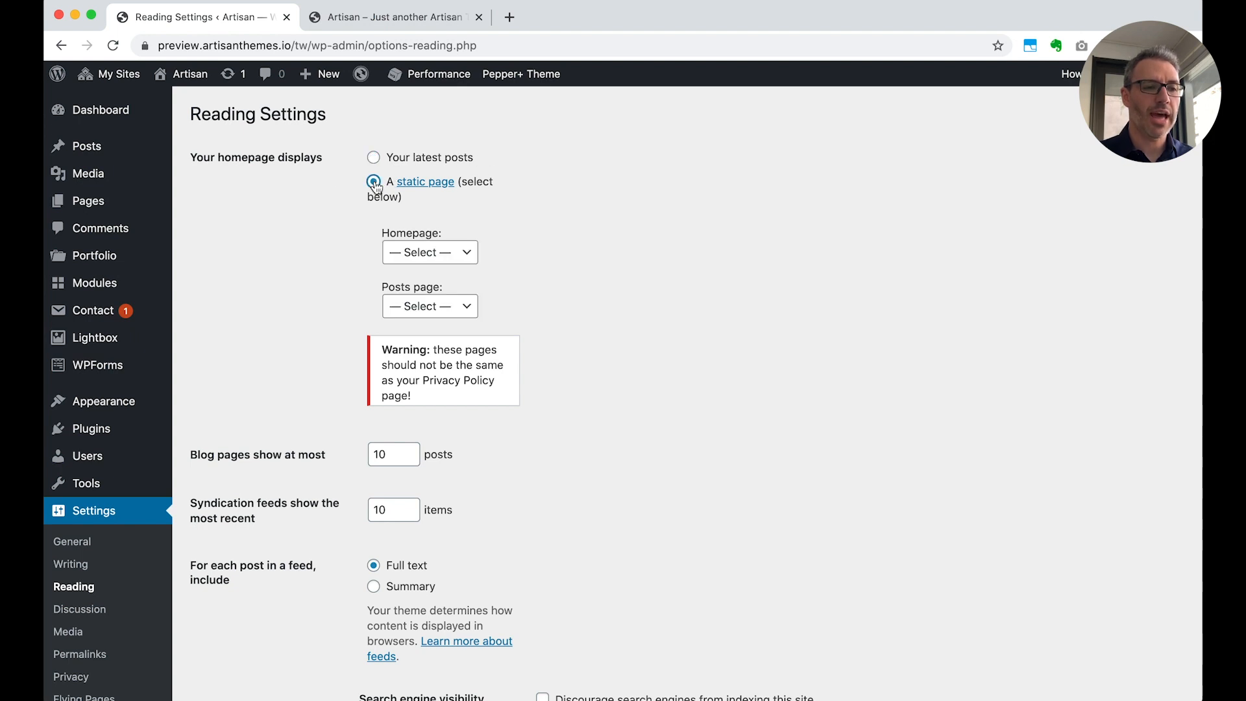
click(442, 257)
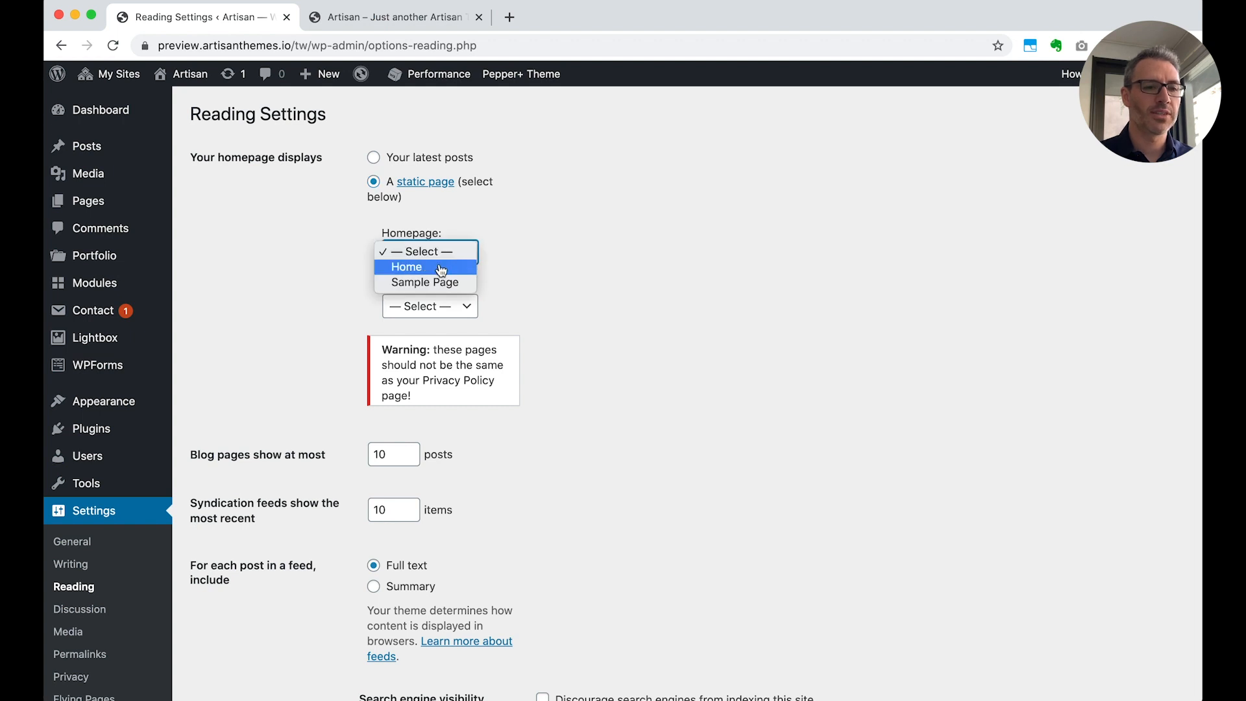
click(441, 267)
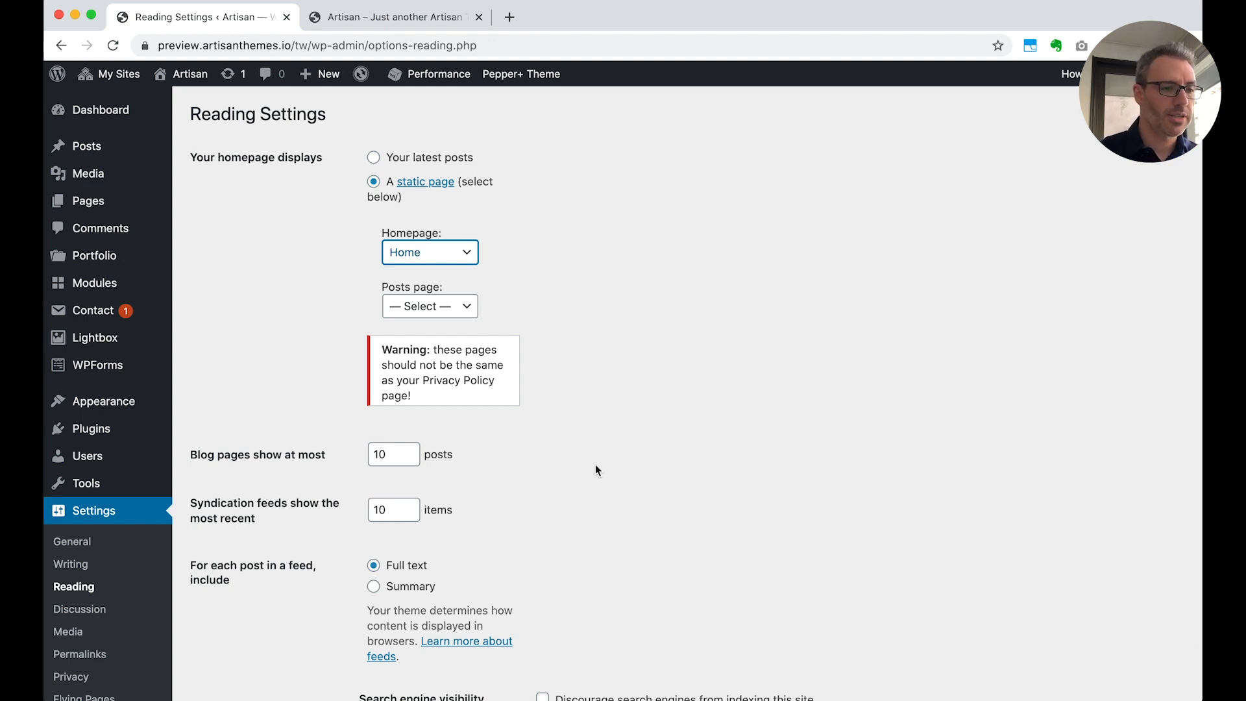
scroll(594, 464, down, 3)
click(235, 620)
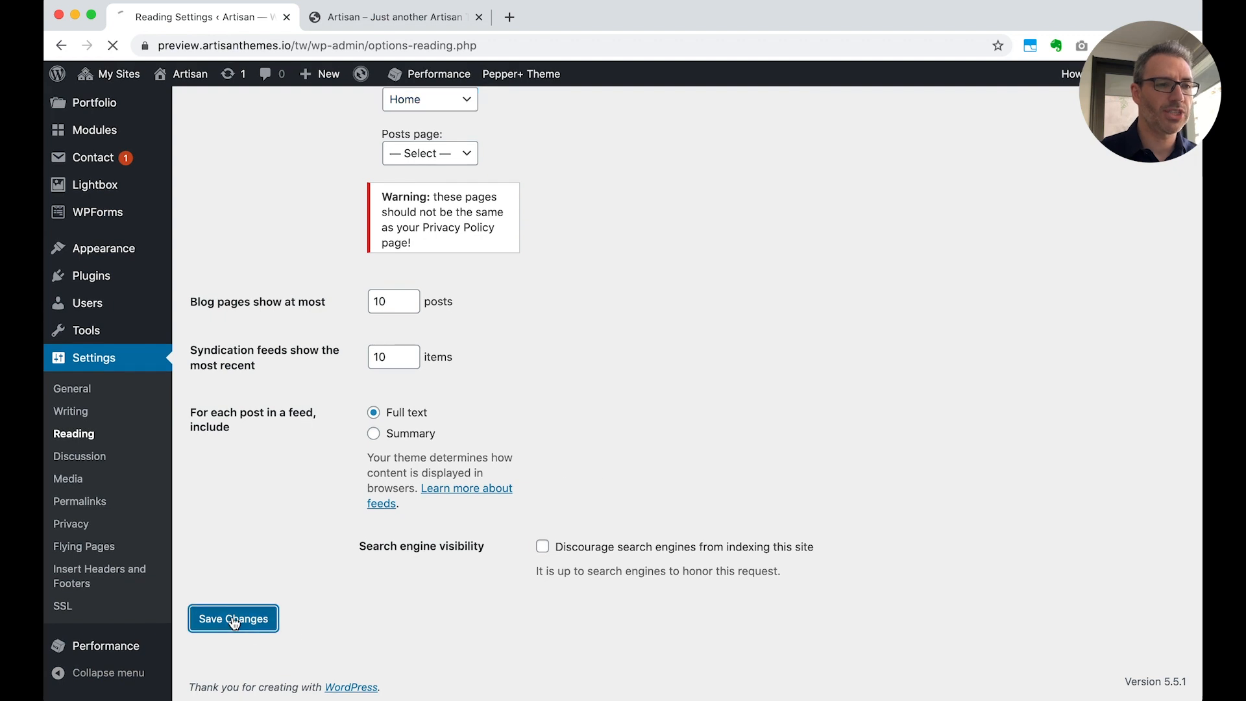
Load the site's front page through its site title and review its modules
click(333, 18)
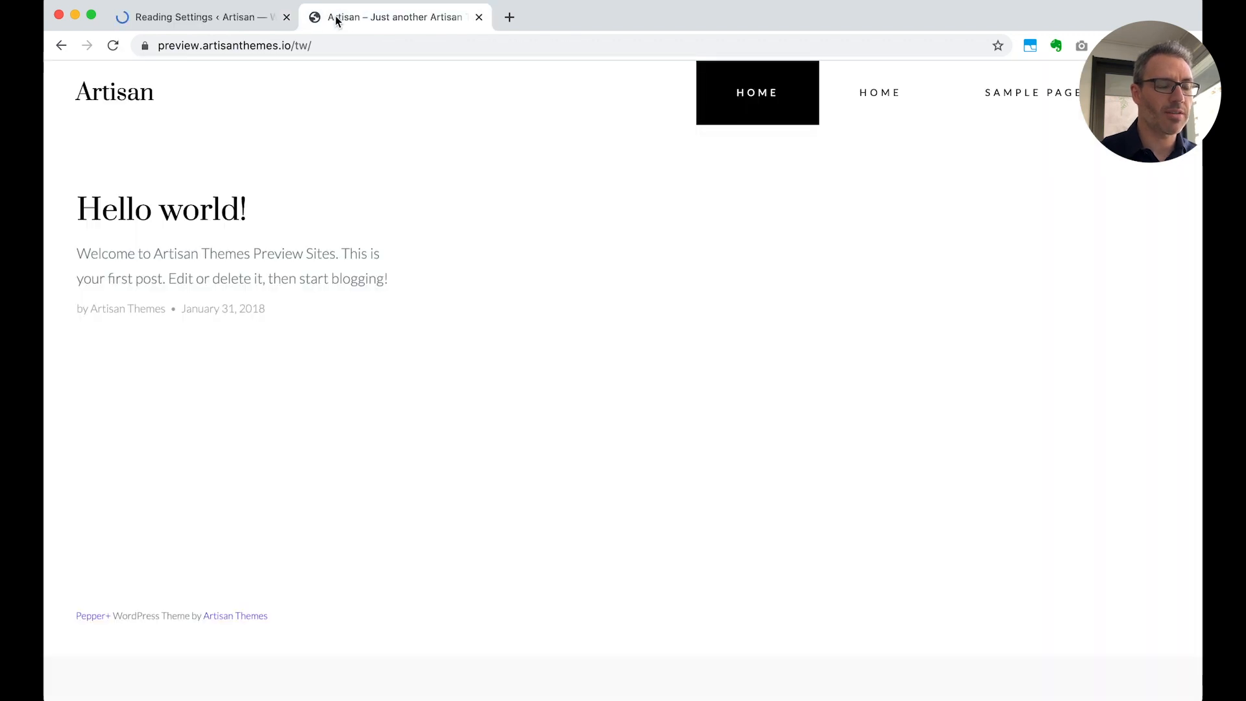
click(112, 96)
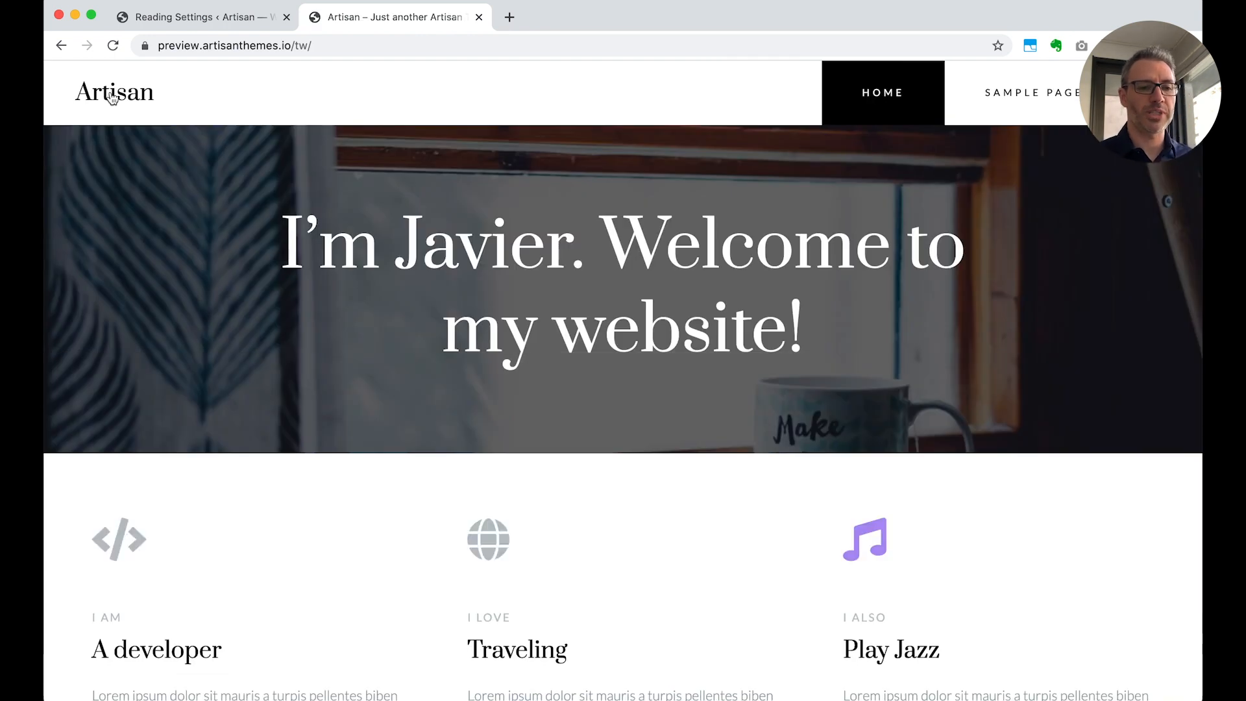
scroll(553, 527, down, 15)
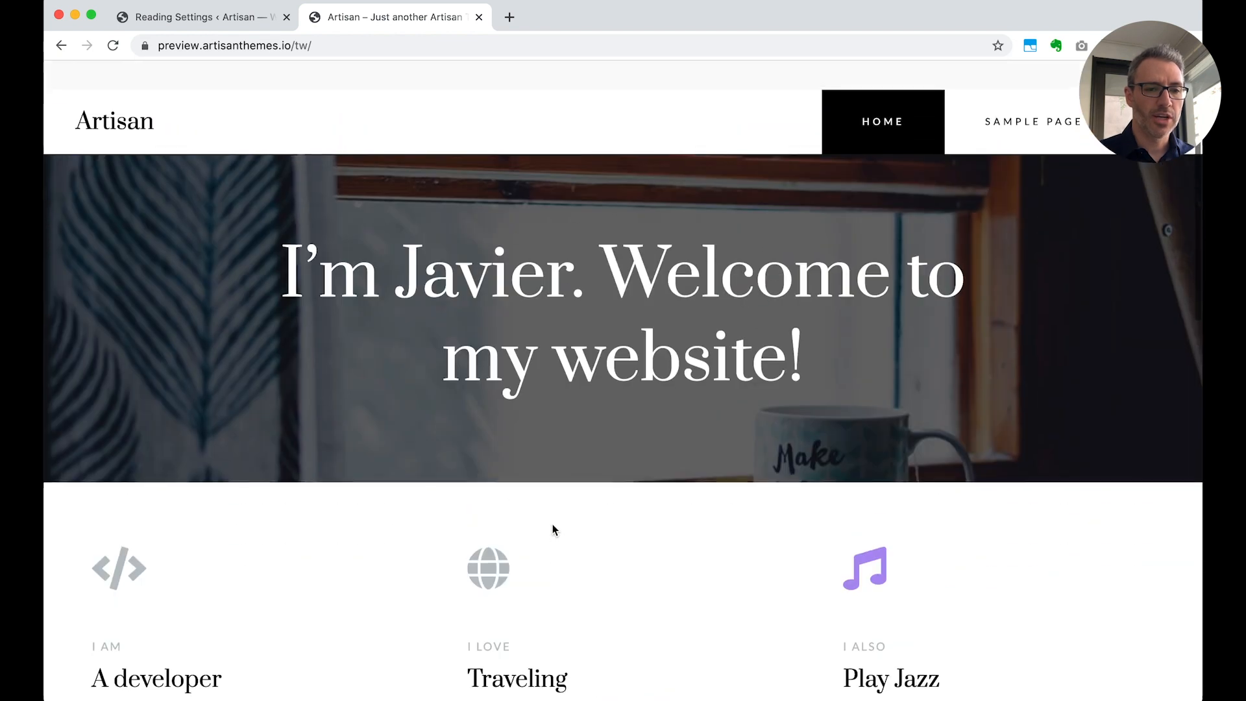
scroll(552, 527, down, 12)
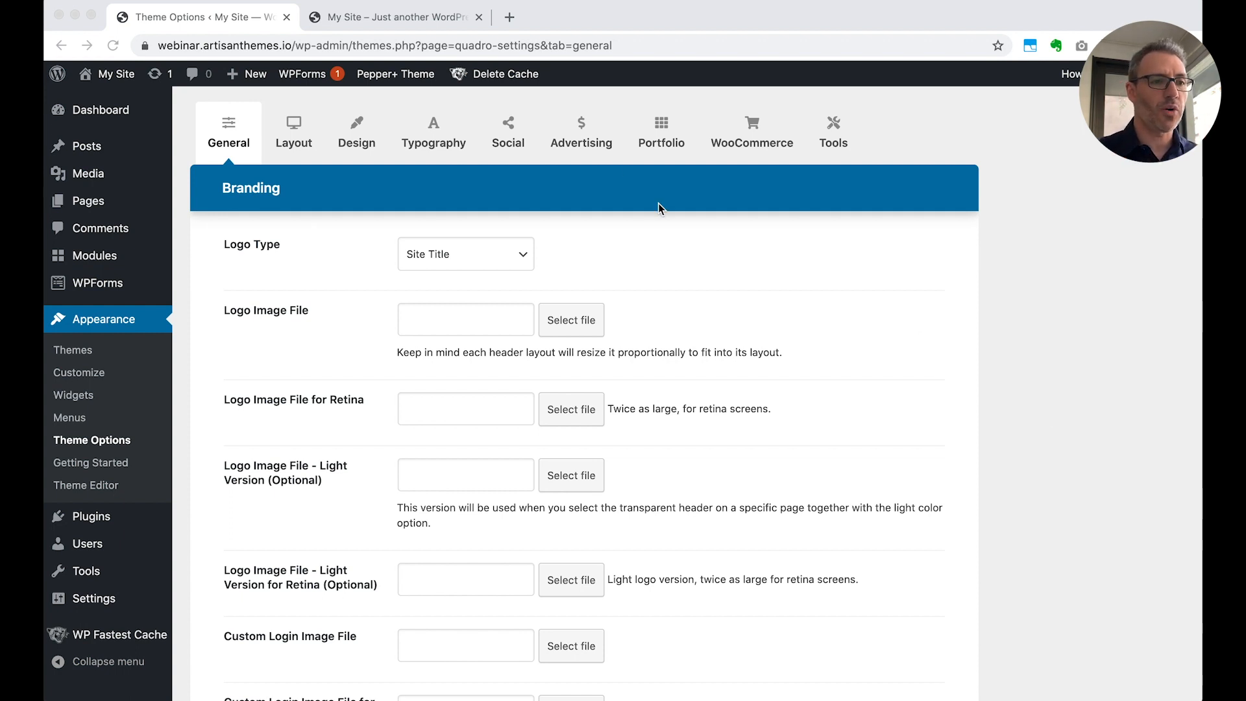
Look at the My Site front page and open the Tools section of that site's Theme Options
click(395, 19)
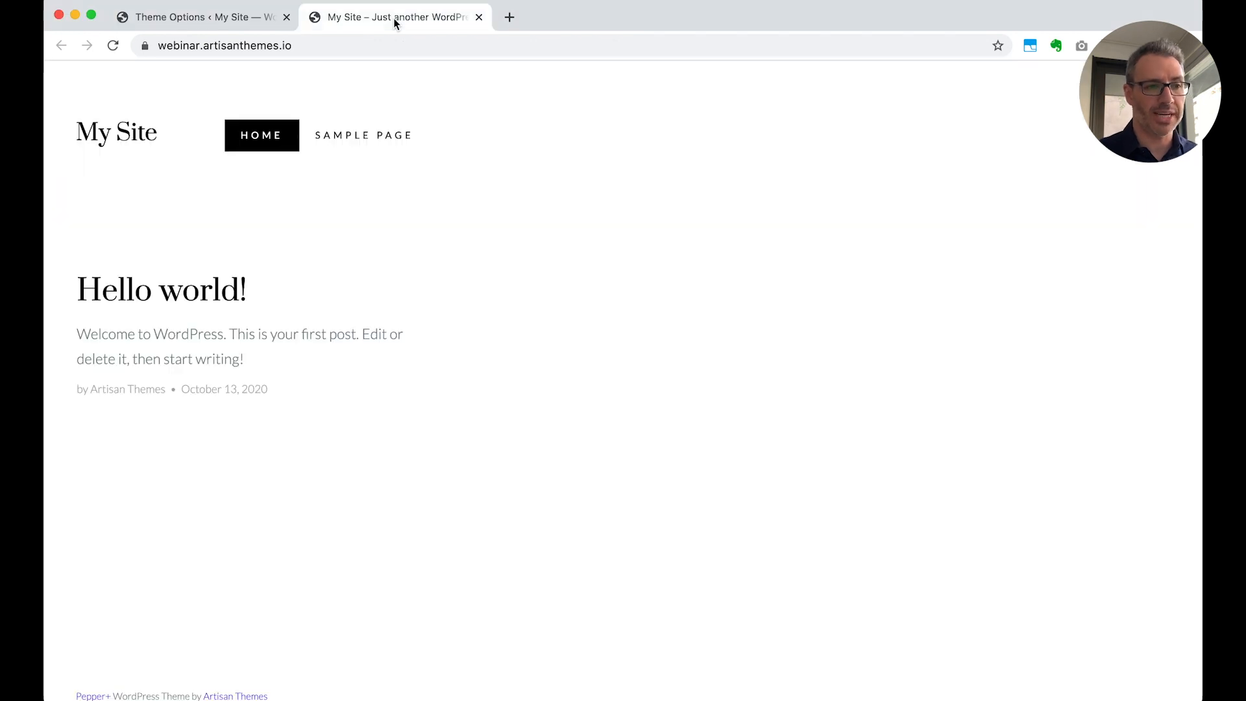
click(200, 14)
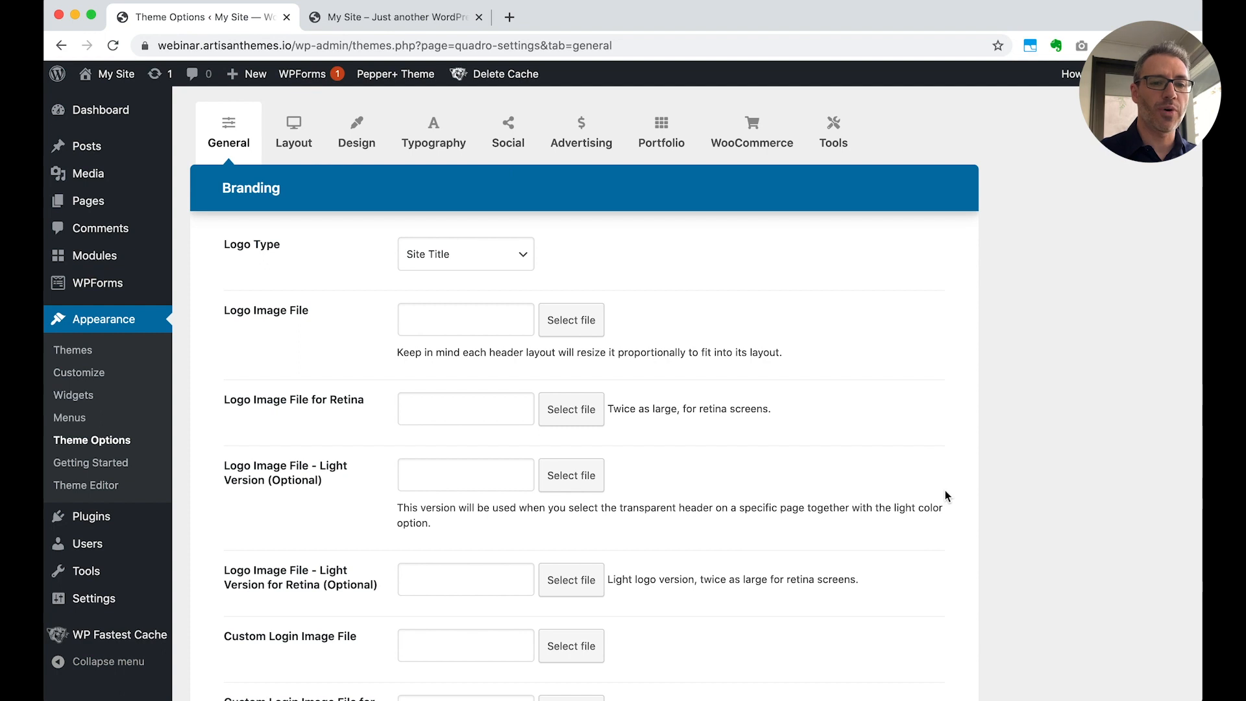
mouse_move(155, 206)
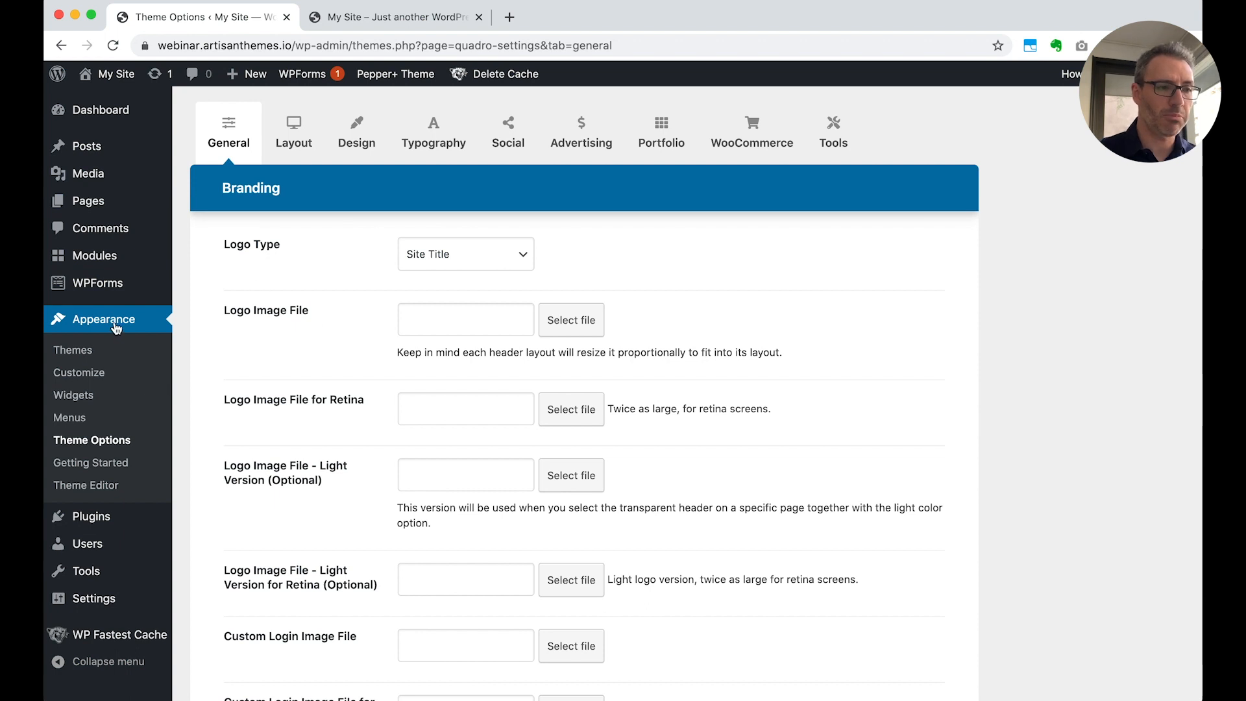
mouse_move(394, 76)
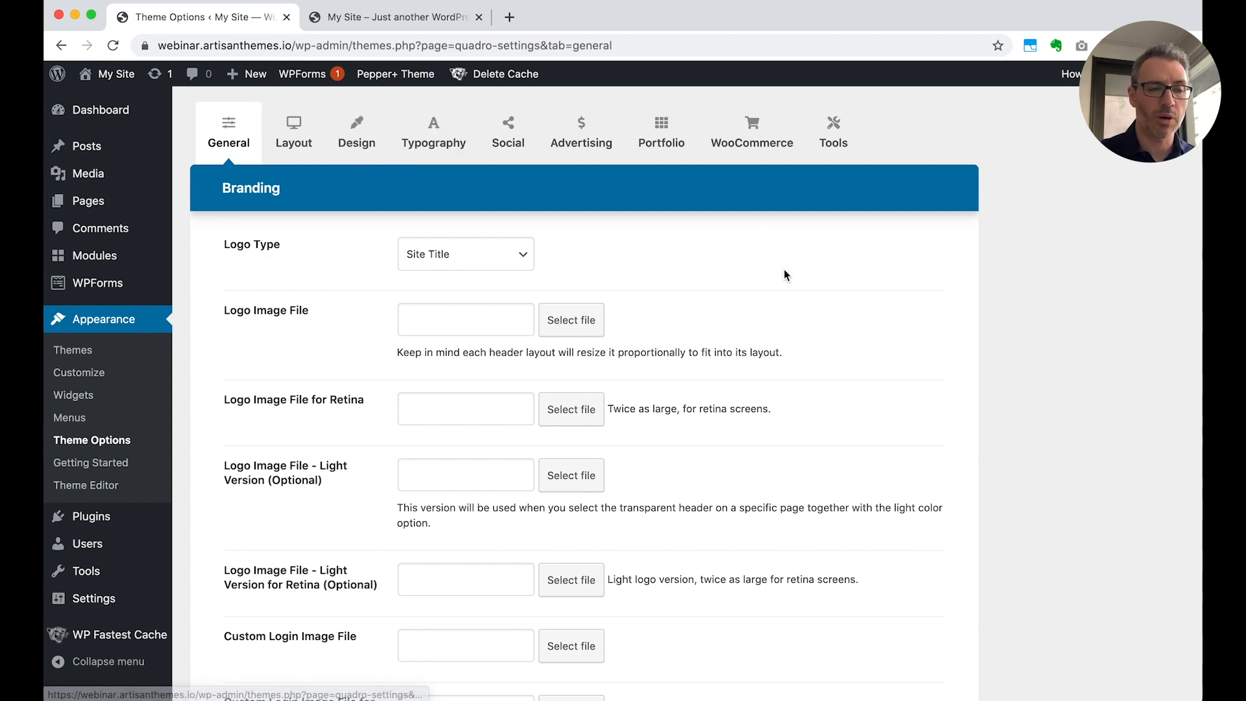
click(832, 141)
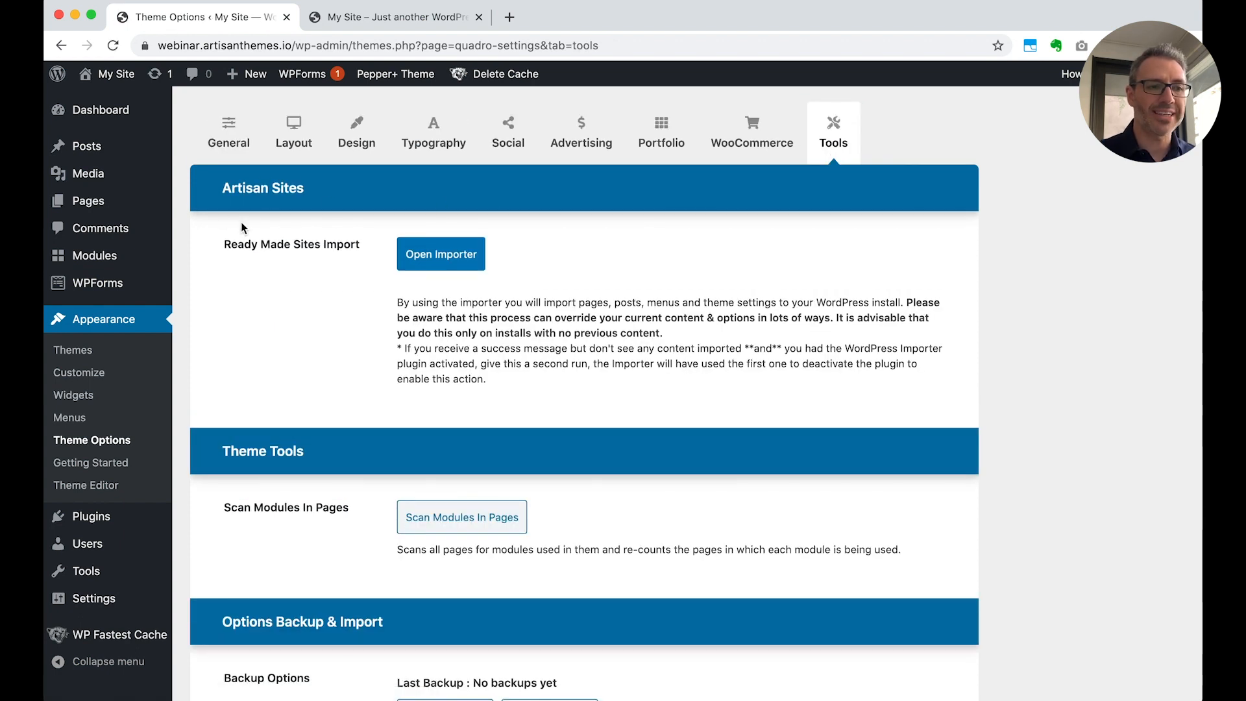
Open the Ready Made Sites importer and look through the available site packs
click(435, 261)
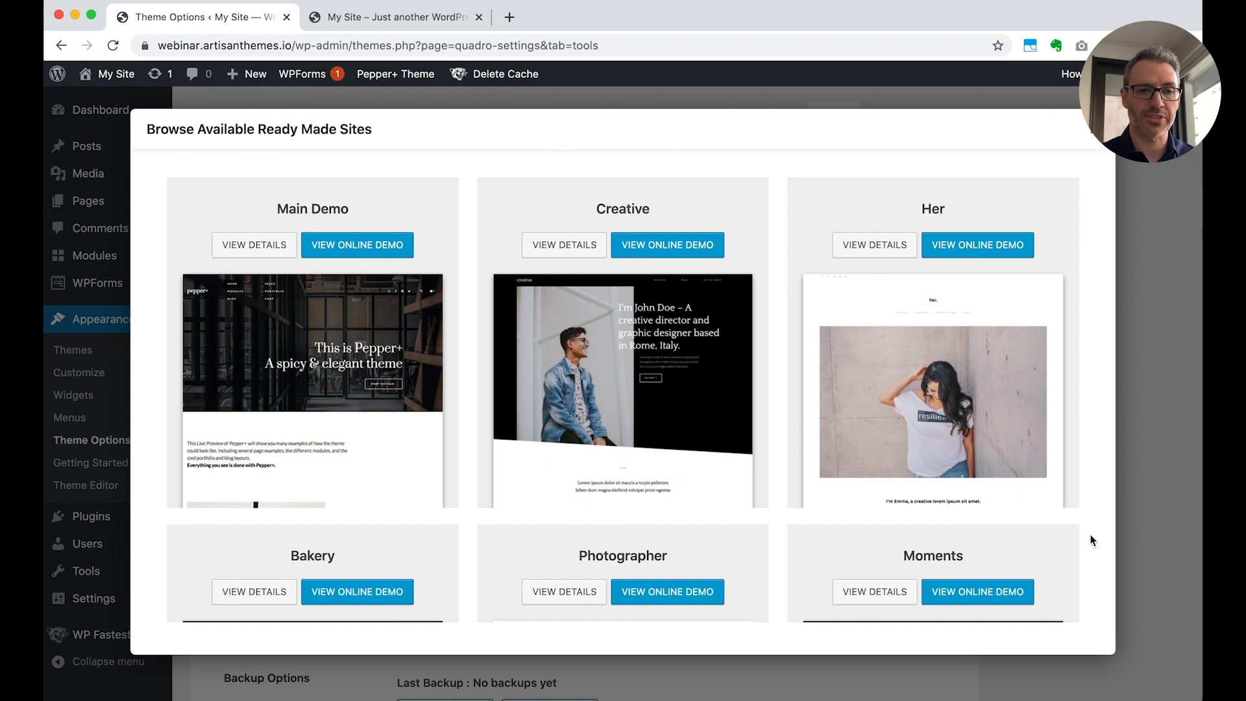
scroll(1091, 545, down, 6)
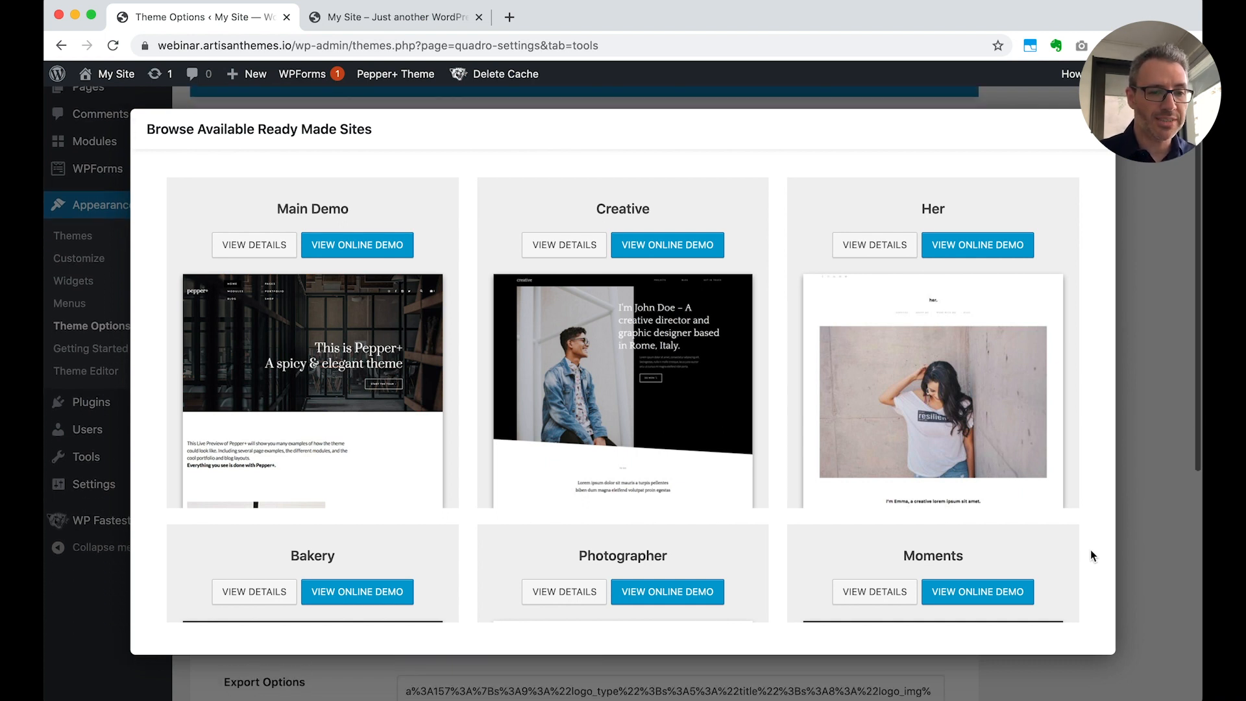
scroll(1023, 540, down, 5)
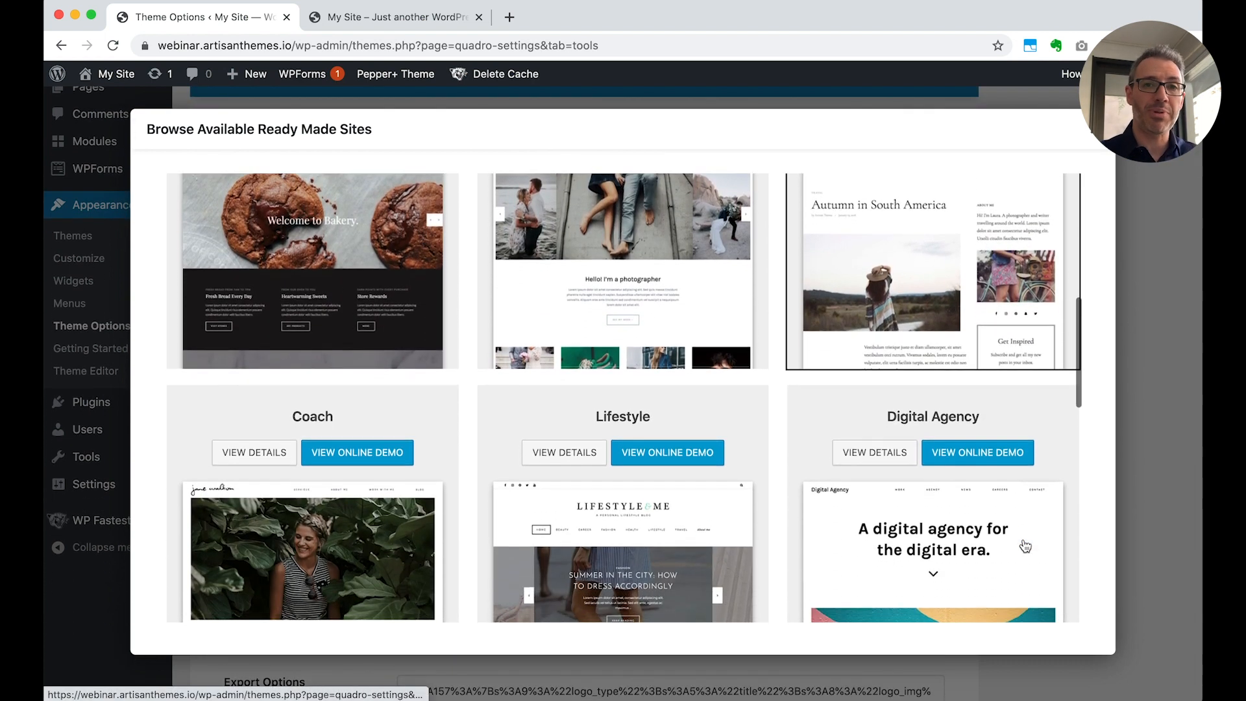
scroll(1024, 545, down, 5)
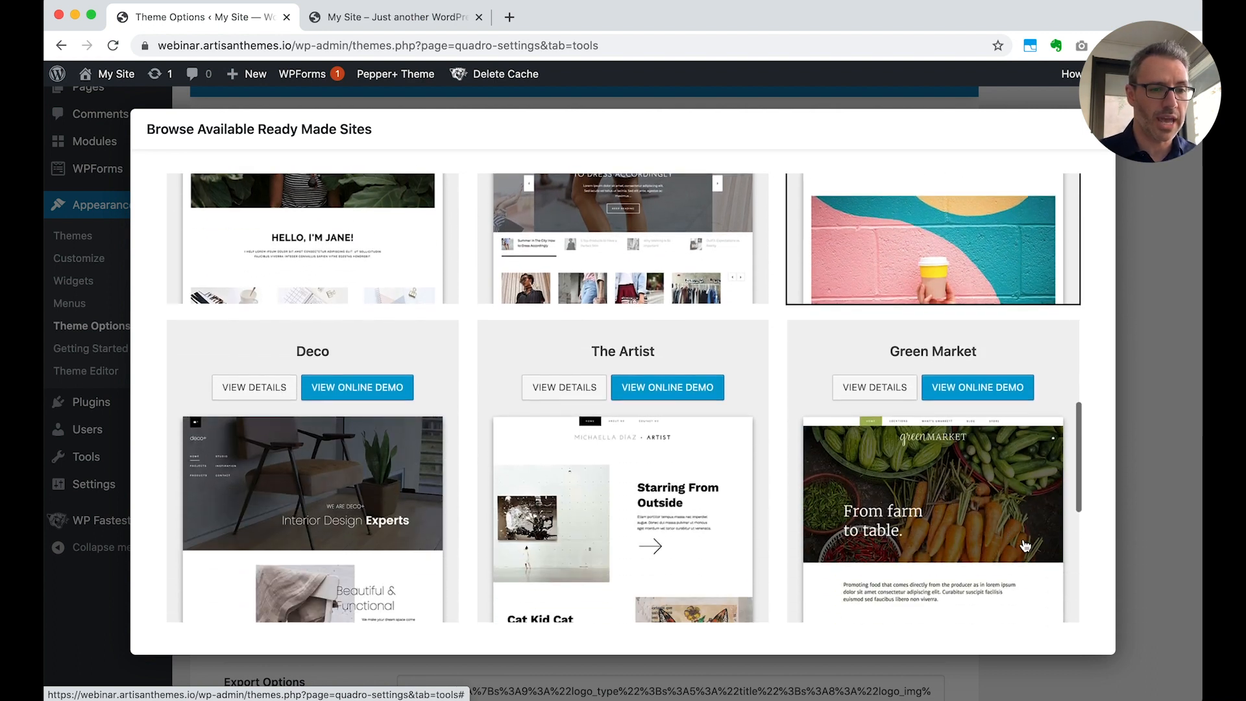
scroll(1024, 546, up, 10)
scroll(1023, 539, up, 4)
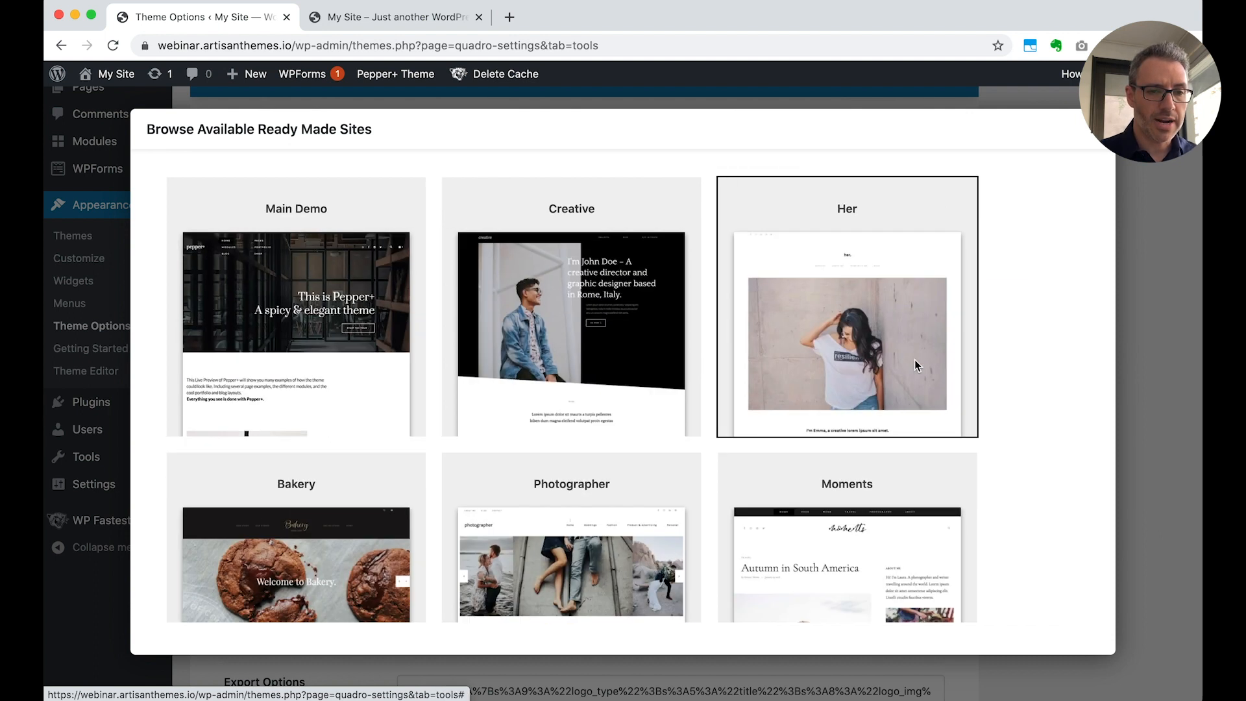
Open the details of the Her pack and examine its page previews and the plugins it uses
click(914, 361)
click(486, 569)
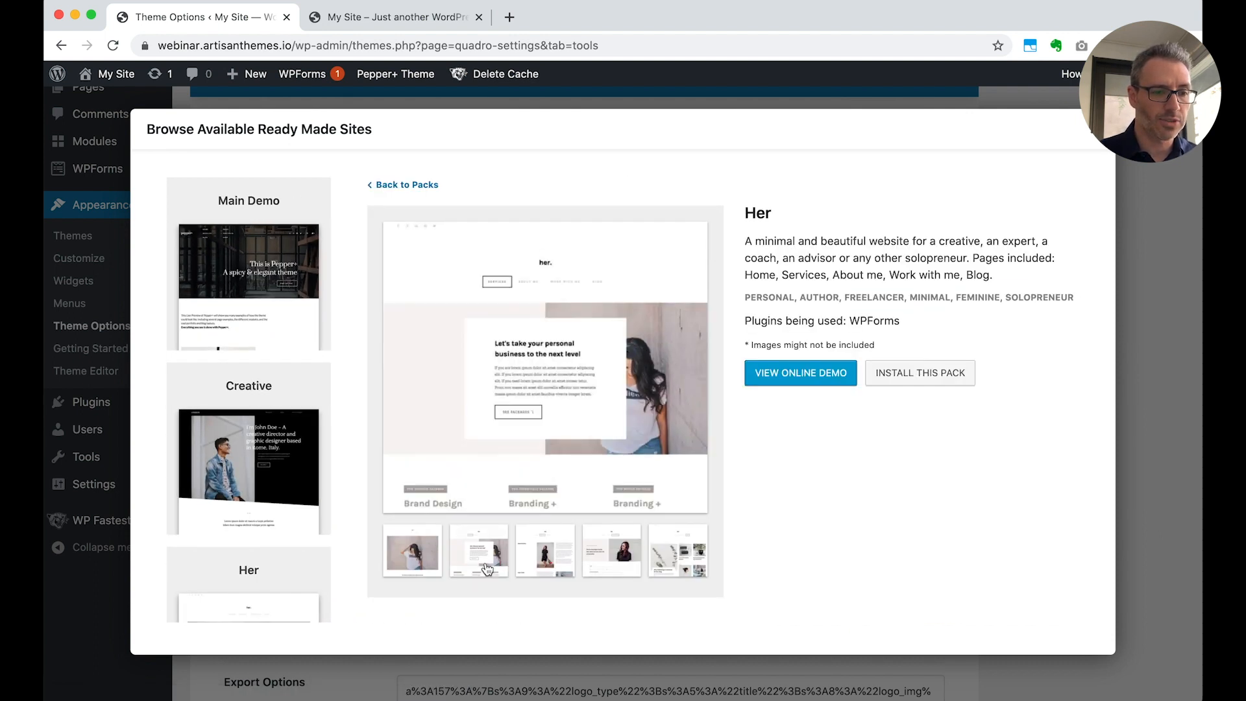
click(559, 563)
click(613, 561)
click(665, 562)
click(613, 566)
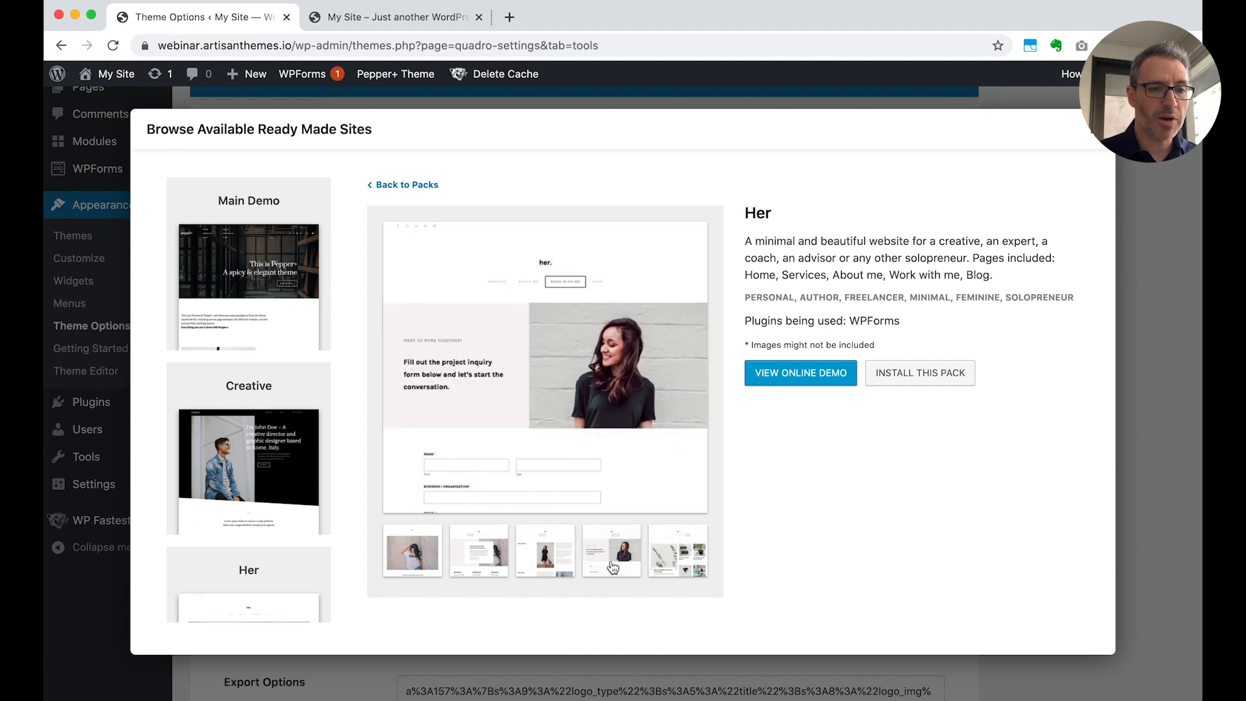
click(549, 552)
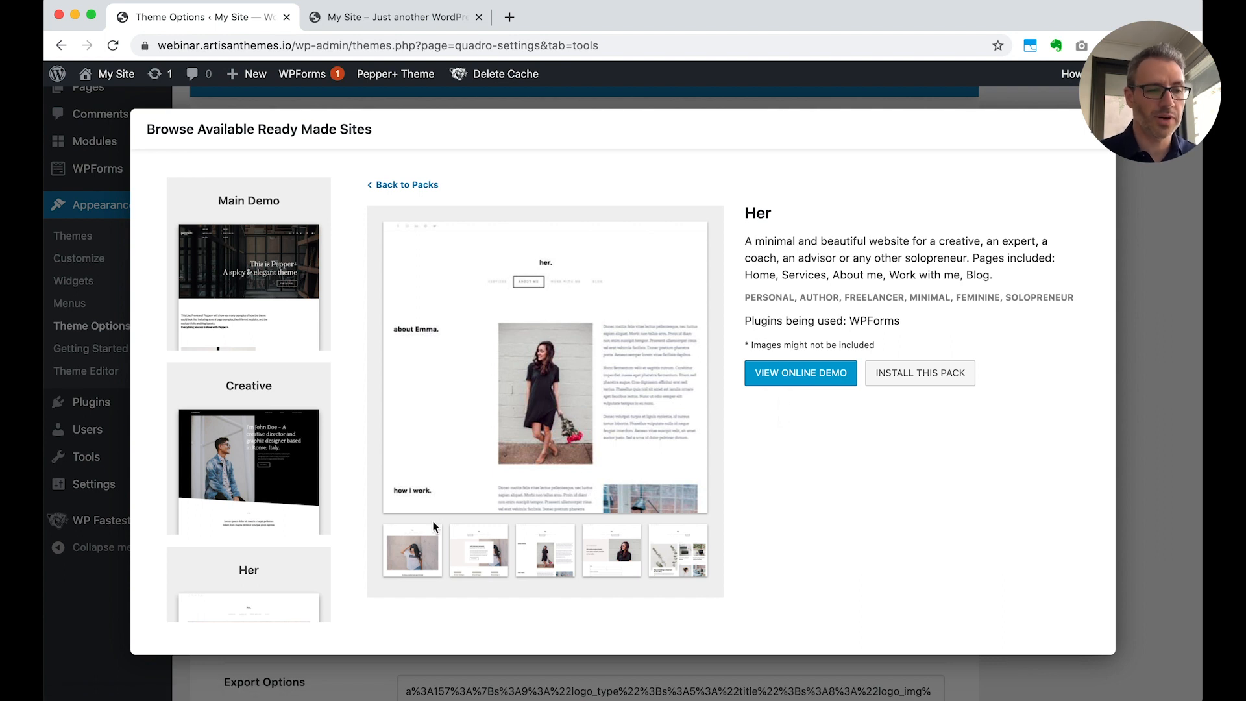
click(422, 548)
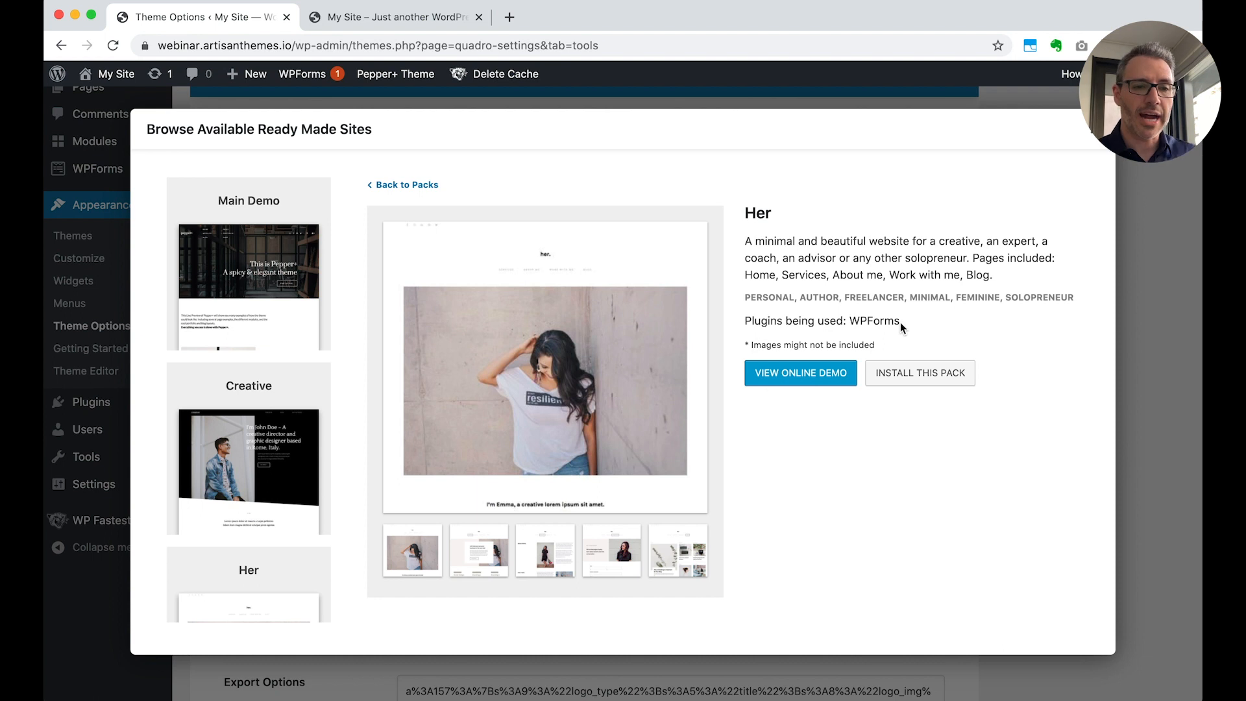
drag(745, 320, 898, 319)
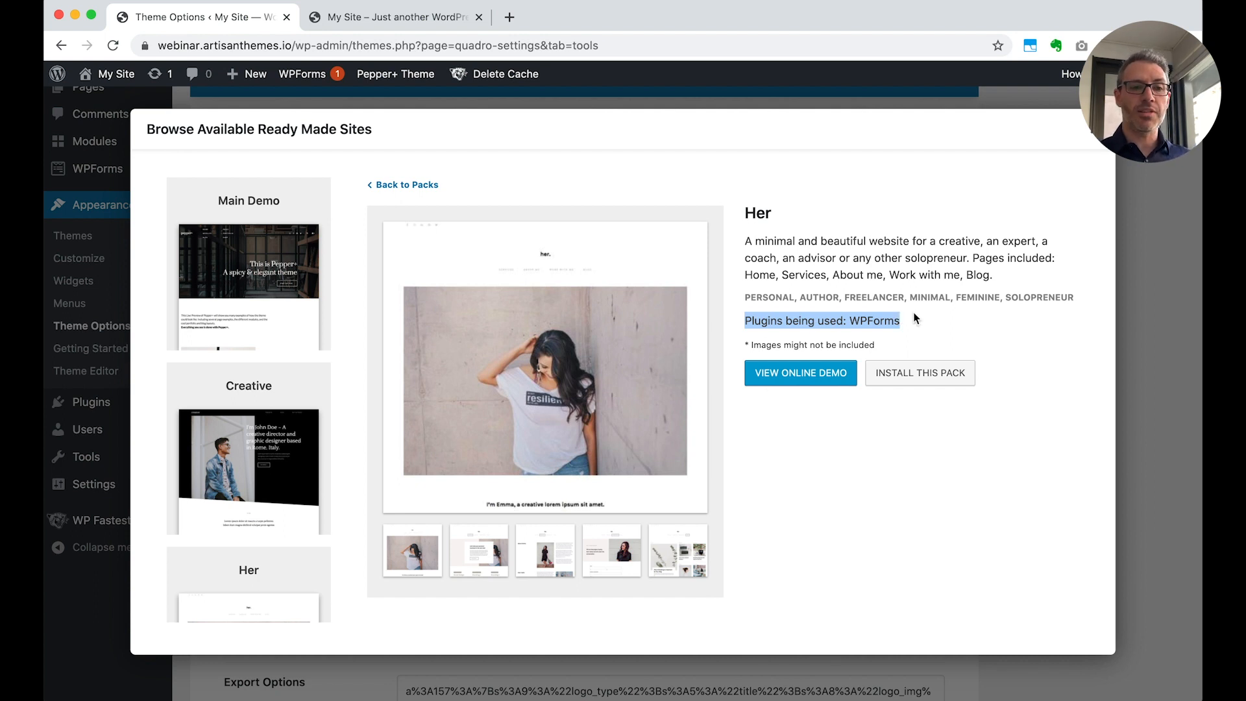
click(939, 422)
Install the Her ready-made site pack, accept the RMS Import, and reload the Theme Options page
click(931, 375)
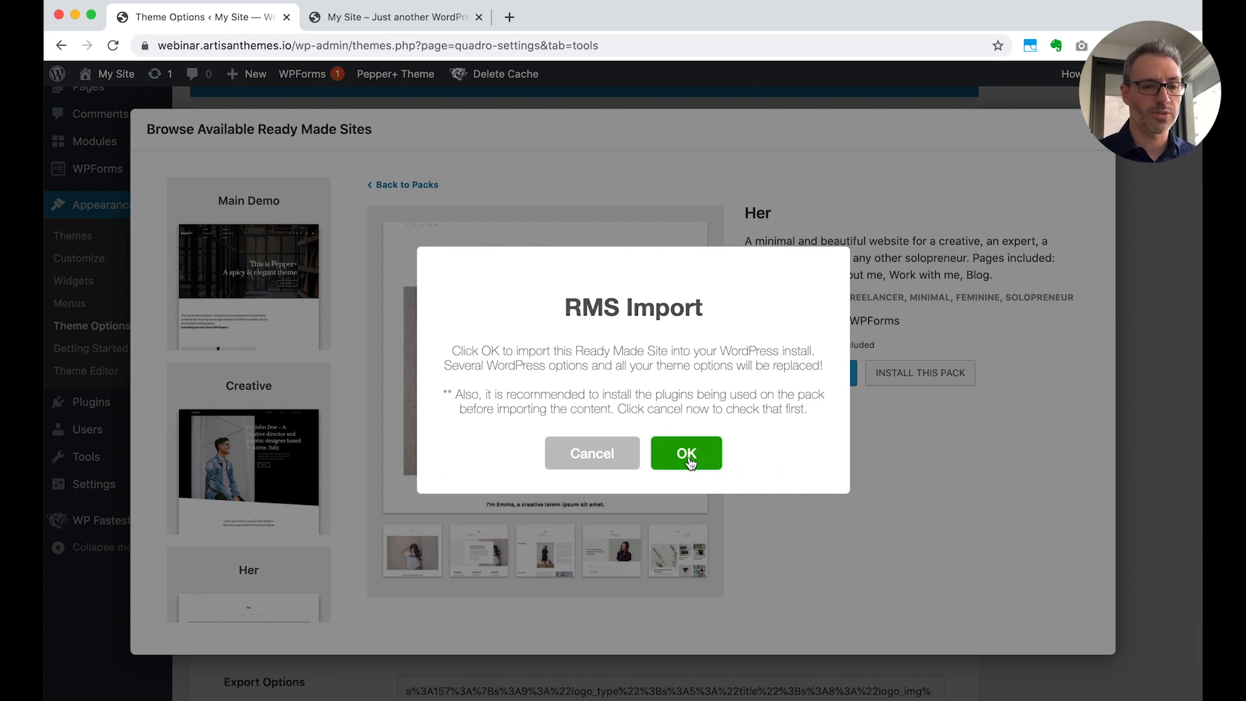
click(687, 454)
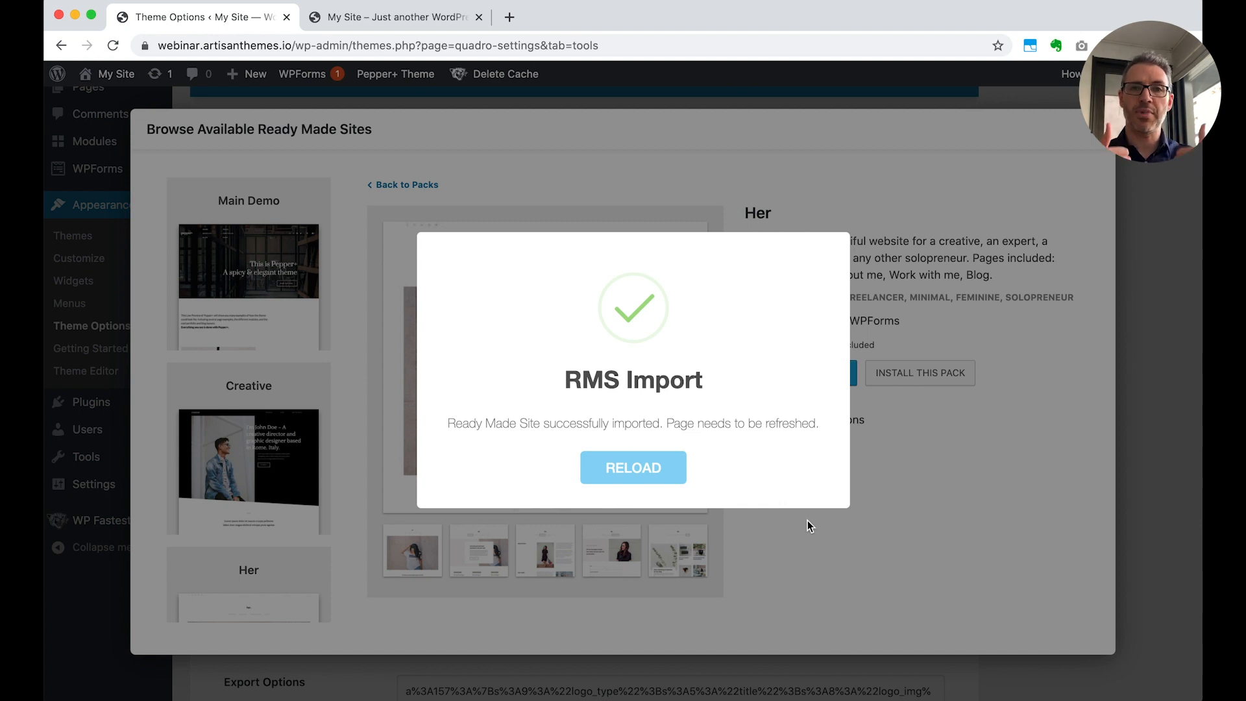
click(635, 469)
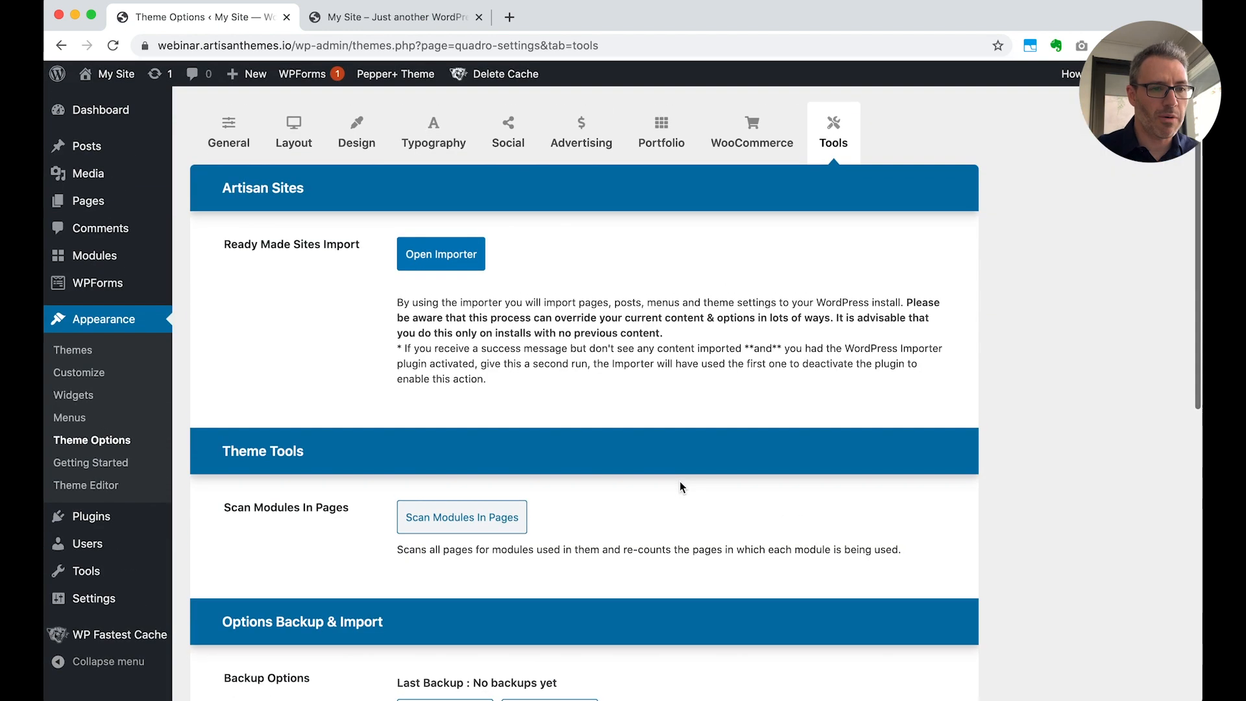
Refresh the My Site front page and review the imported layout, from header to testimonials
click(375, 17)
key(super+r)
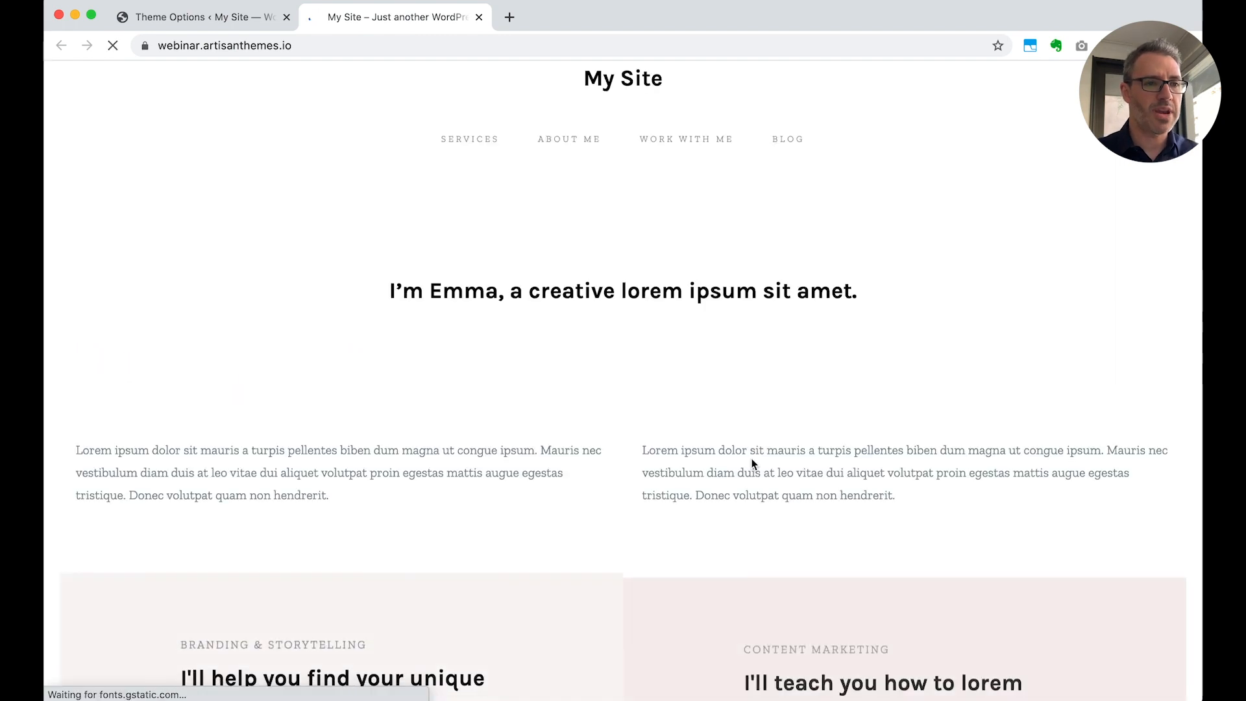
scroll(752, 462, down, 12)
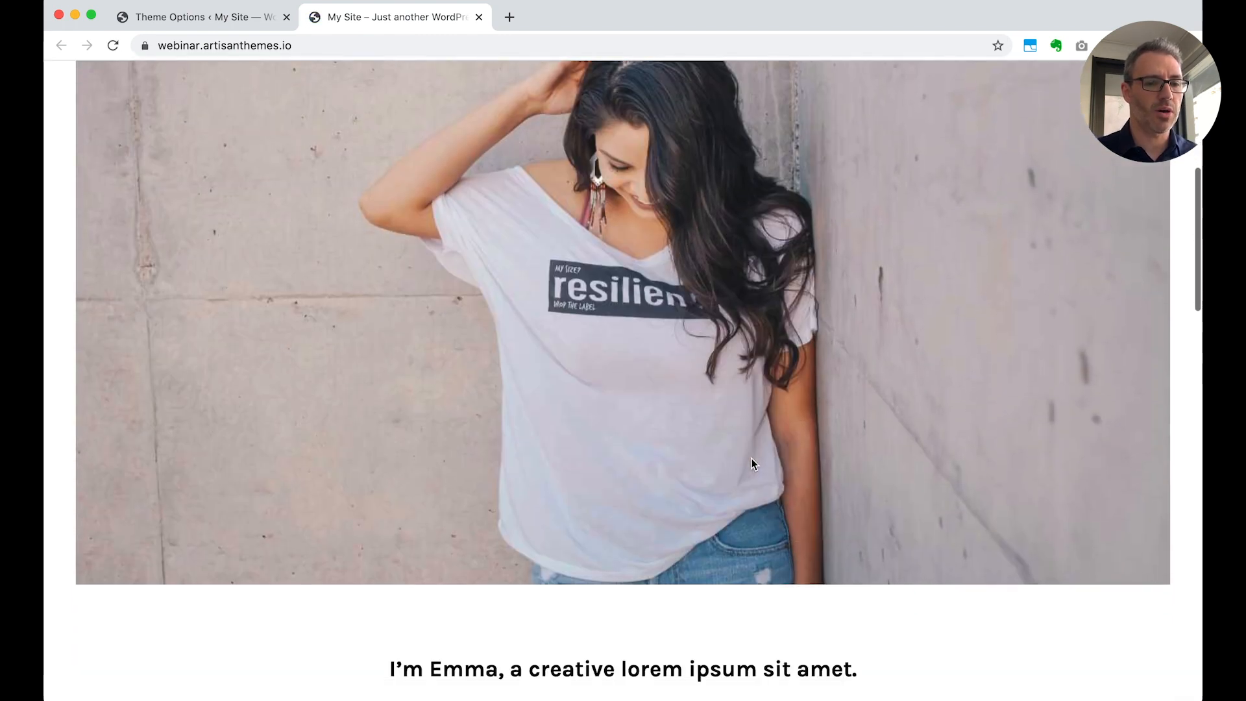
scroll(752, 462, down, 3)
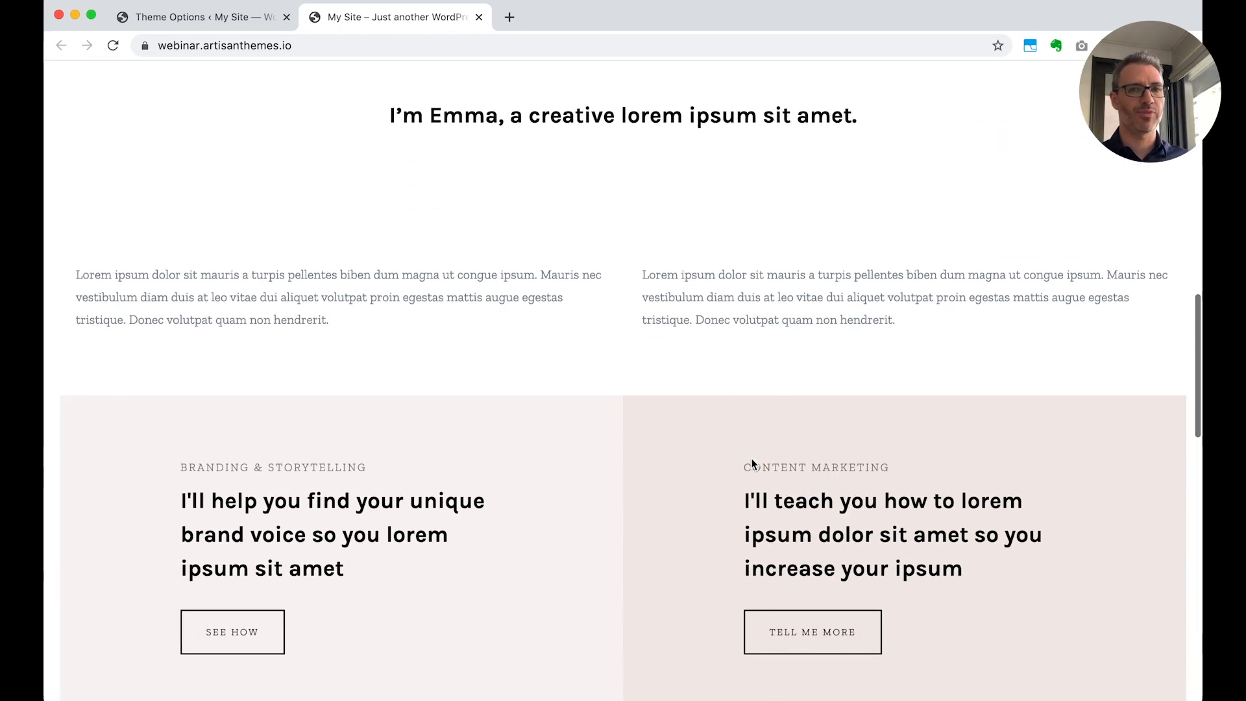
scroll(752, 462, down, 10)
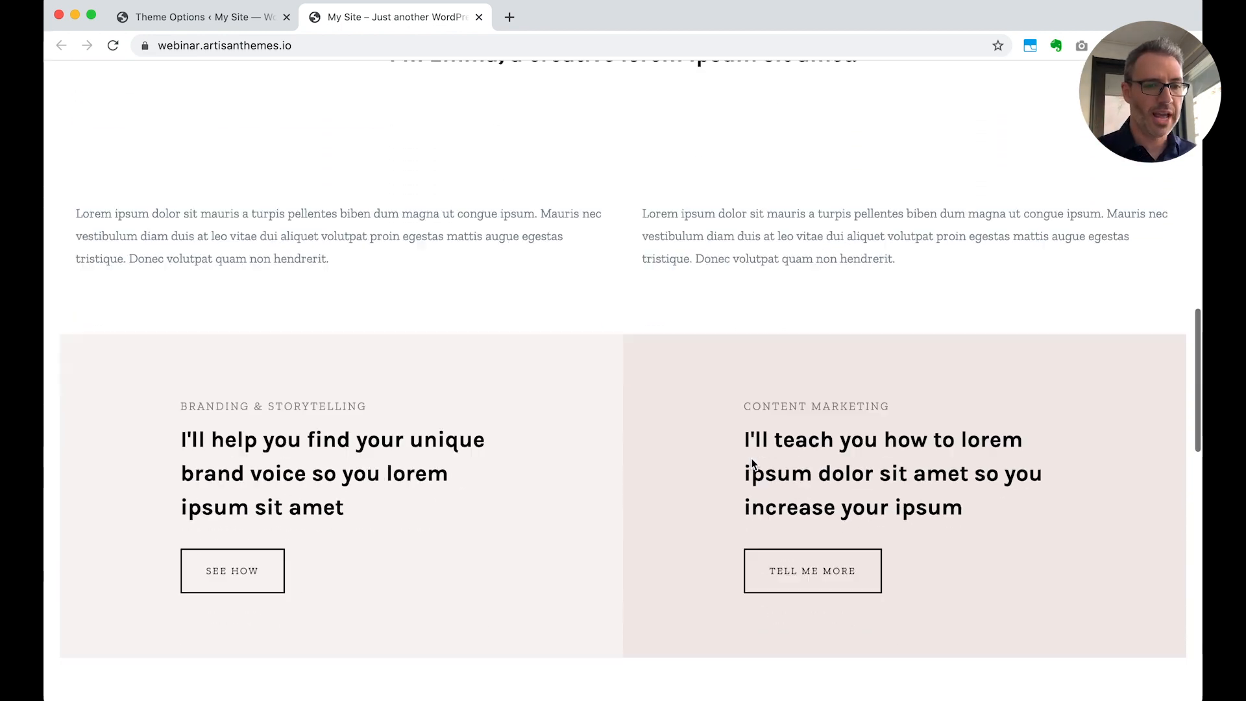
scroll(752, 464, down, 10)
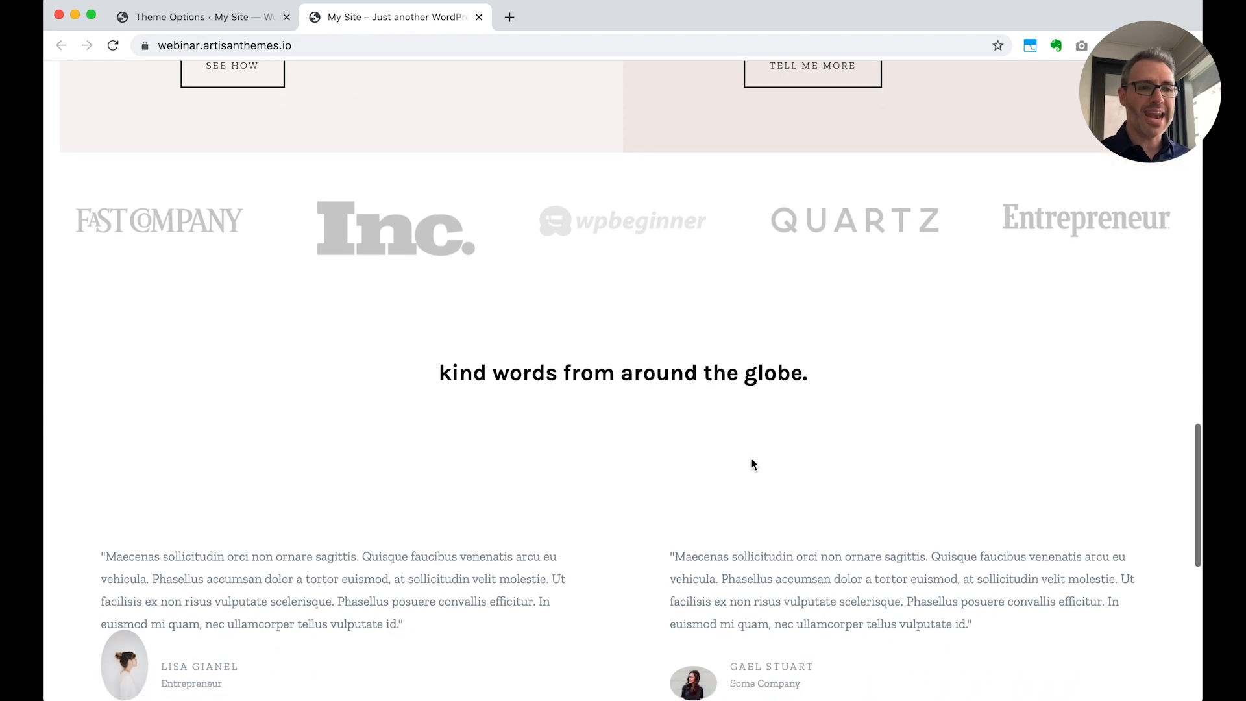
scroll(752, 463, up, 20)
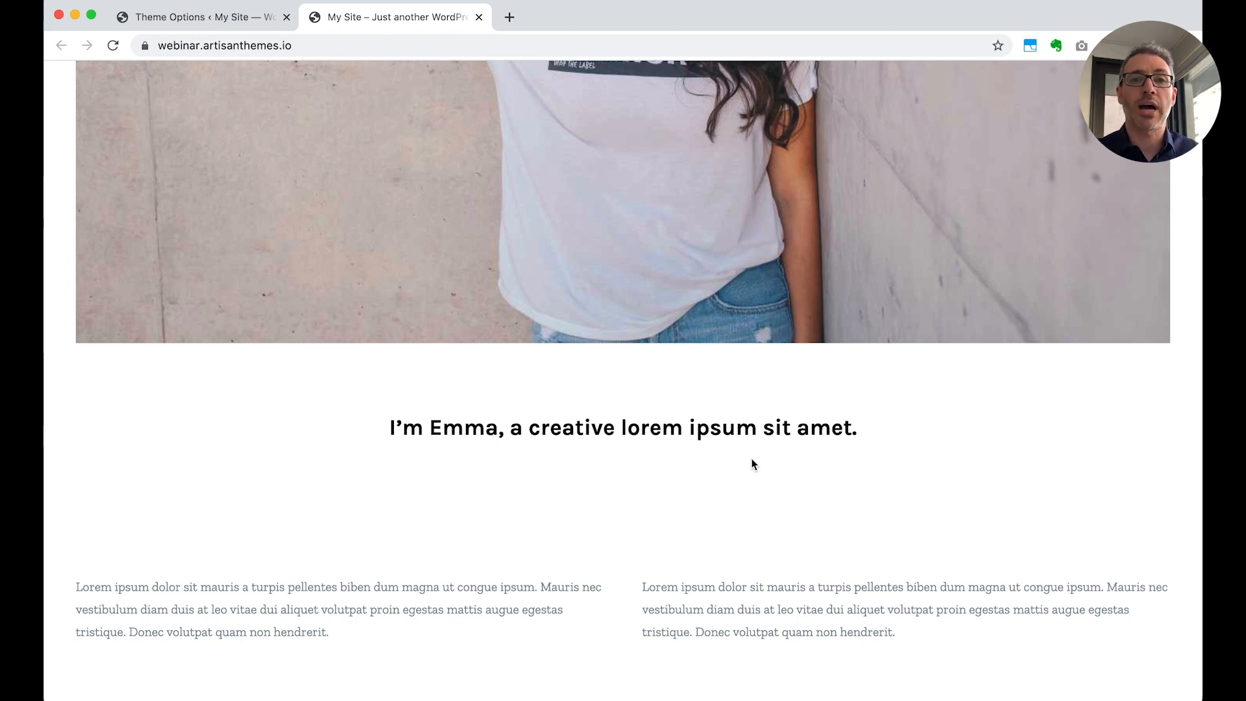
scroll(751, 459, up, 10)
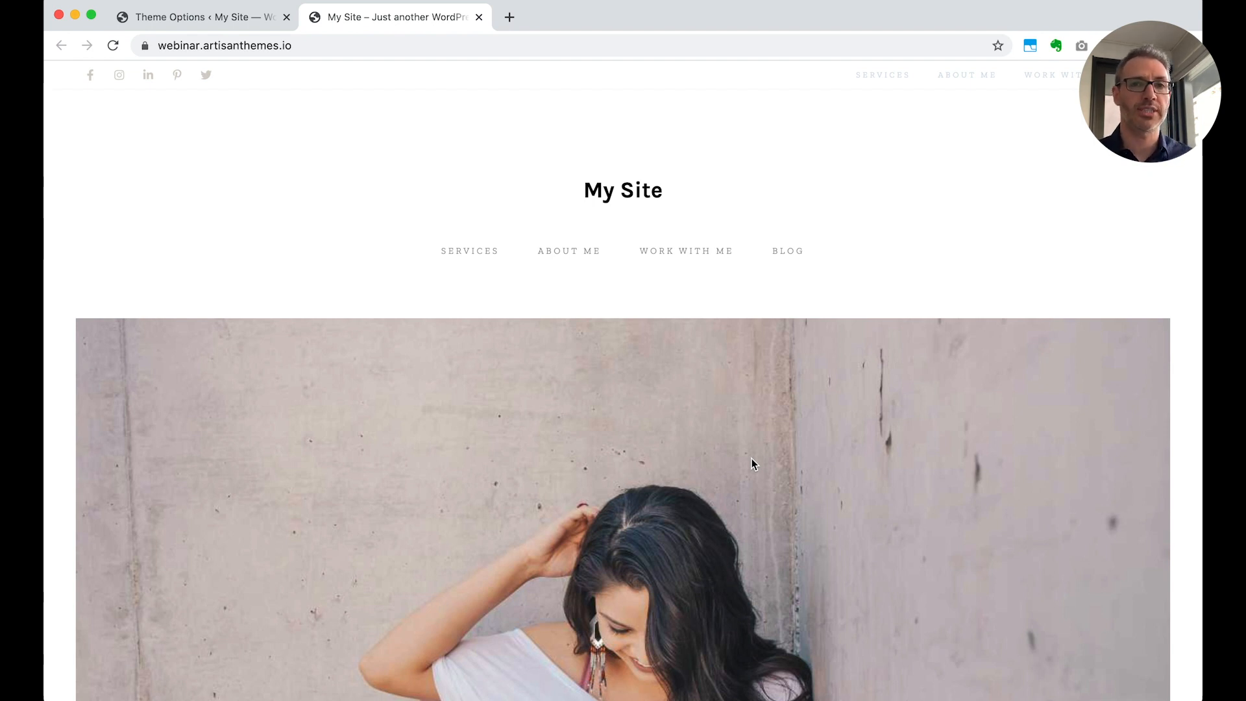
Open the Home page from the WordPress Pages list to view its modules, and return to the list
click(231, 19)
click(95, 203)
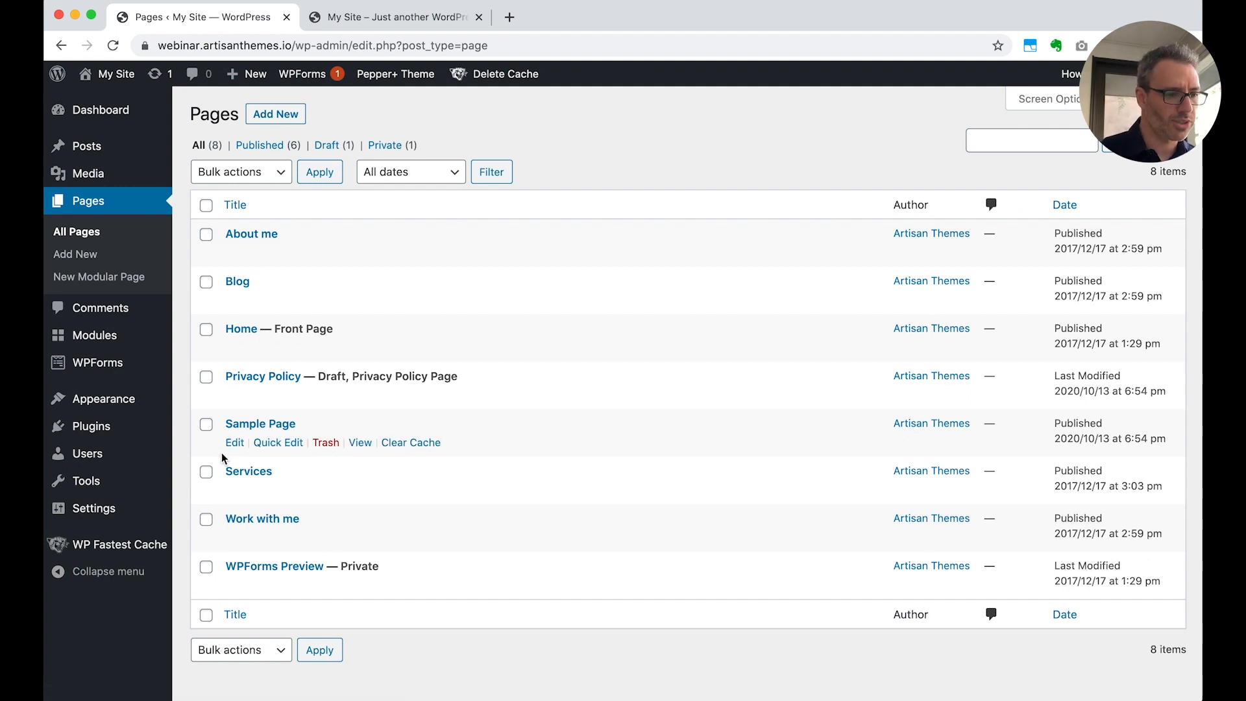
click(241, 329)
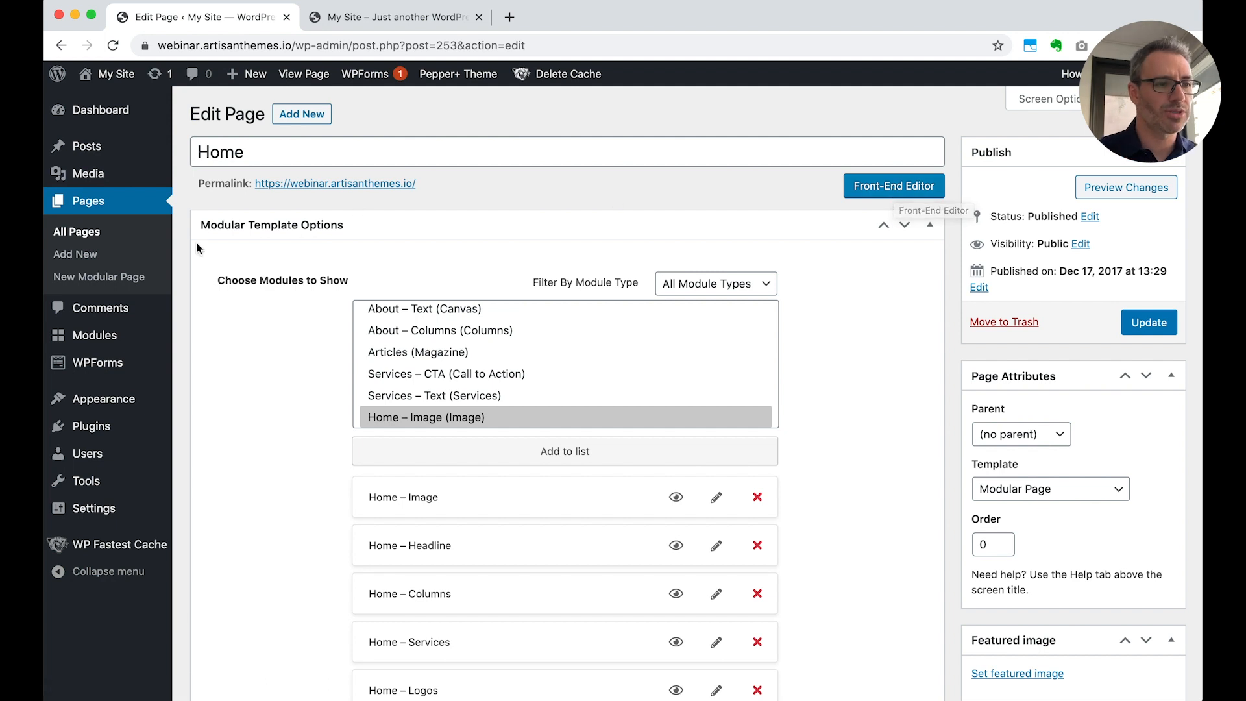
click(92, 237)
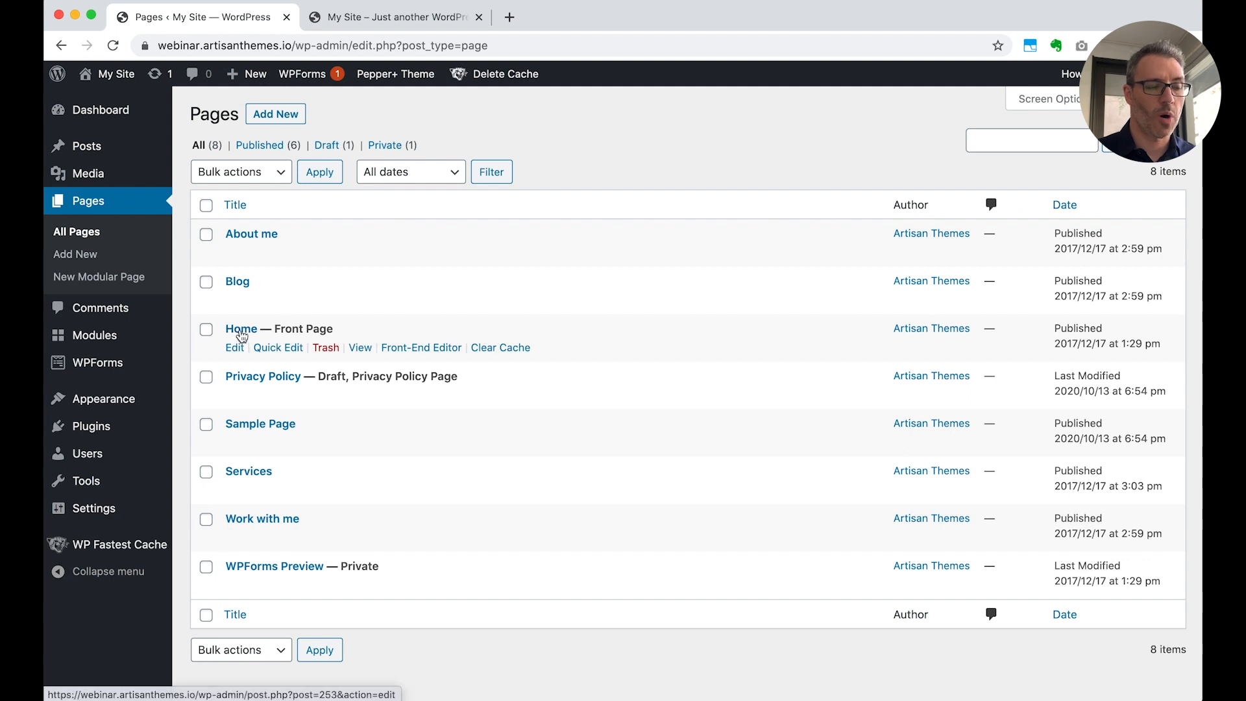
Open Home in the Front-End Editor, replace the Home – Image picture with the laptops-on-desk photo from the Media Library, and save the module
click(411, 349)
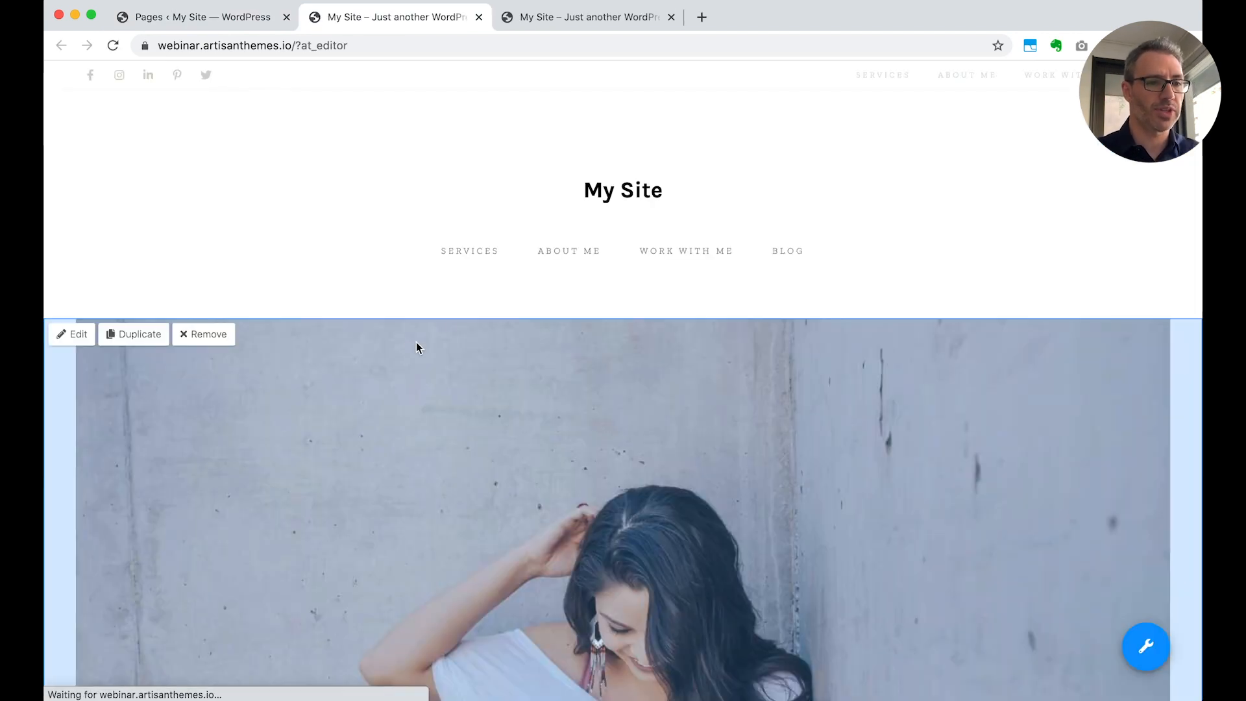
scroll(515, 312, down, 2)
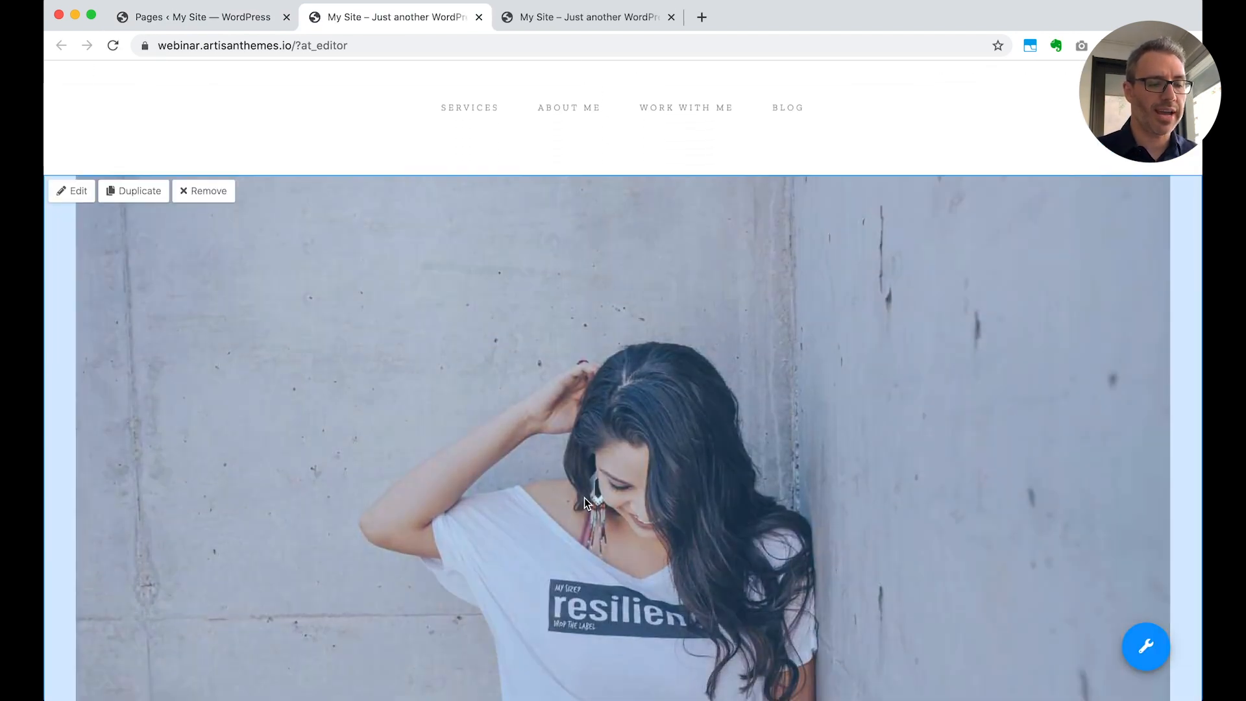
scroll(584, 497, down, 10)
scroll(584, 504, up, 15)
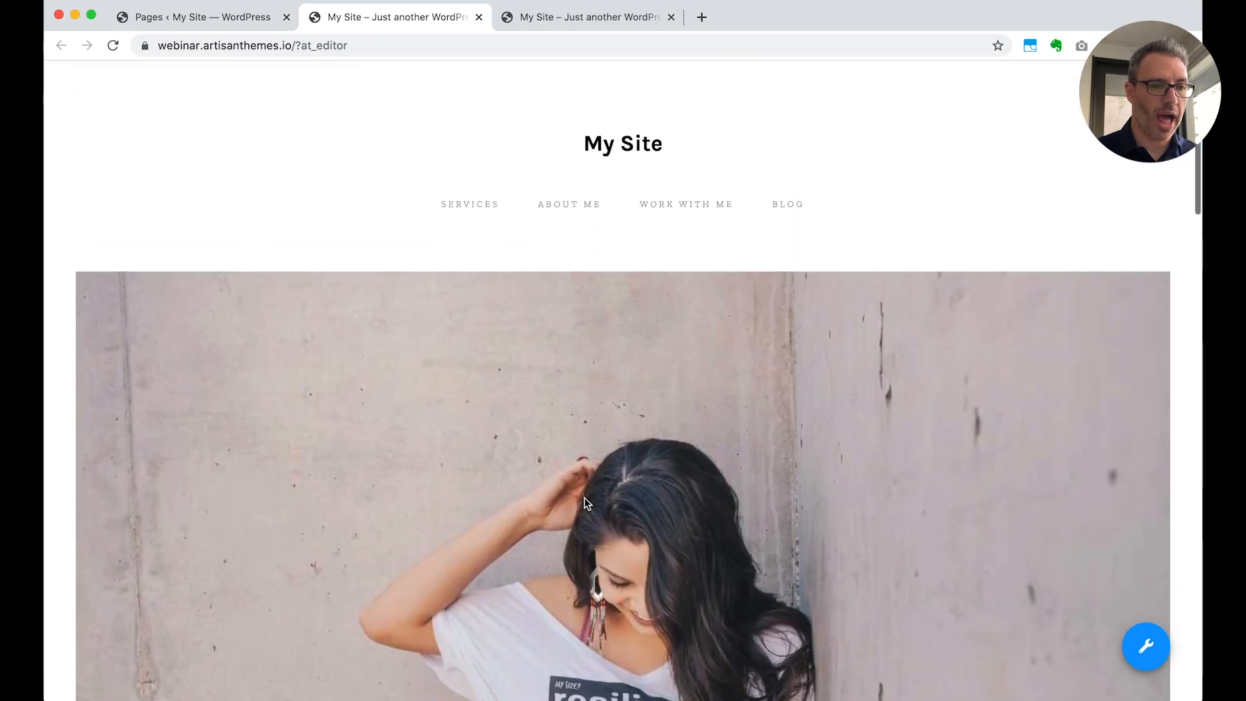
mouse_move(189, 295)
click(71, 288)
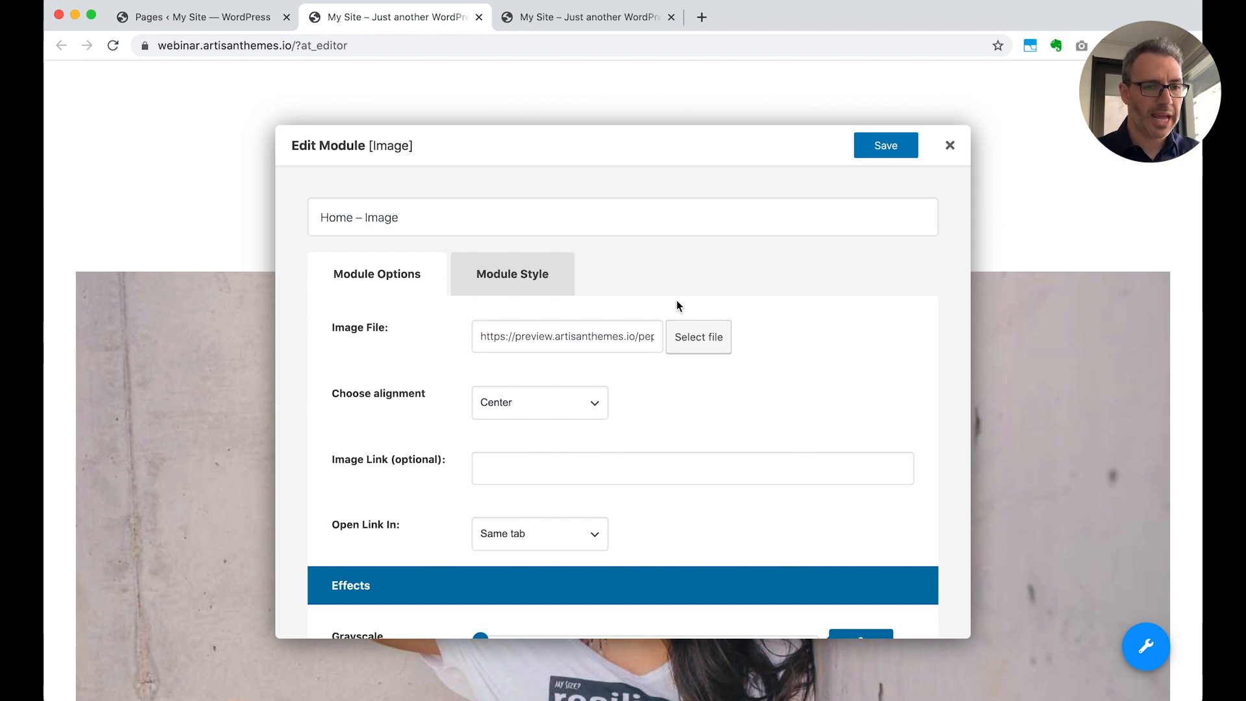
click(699, 350)
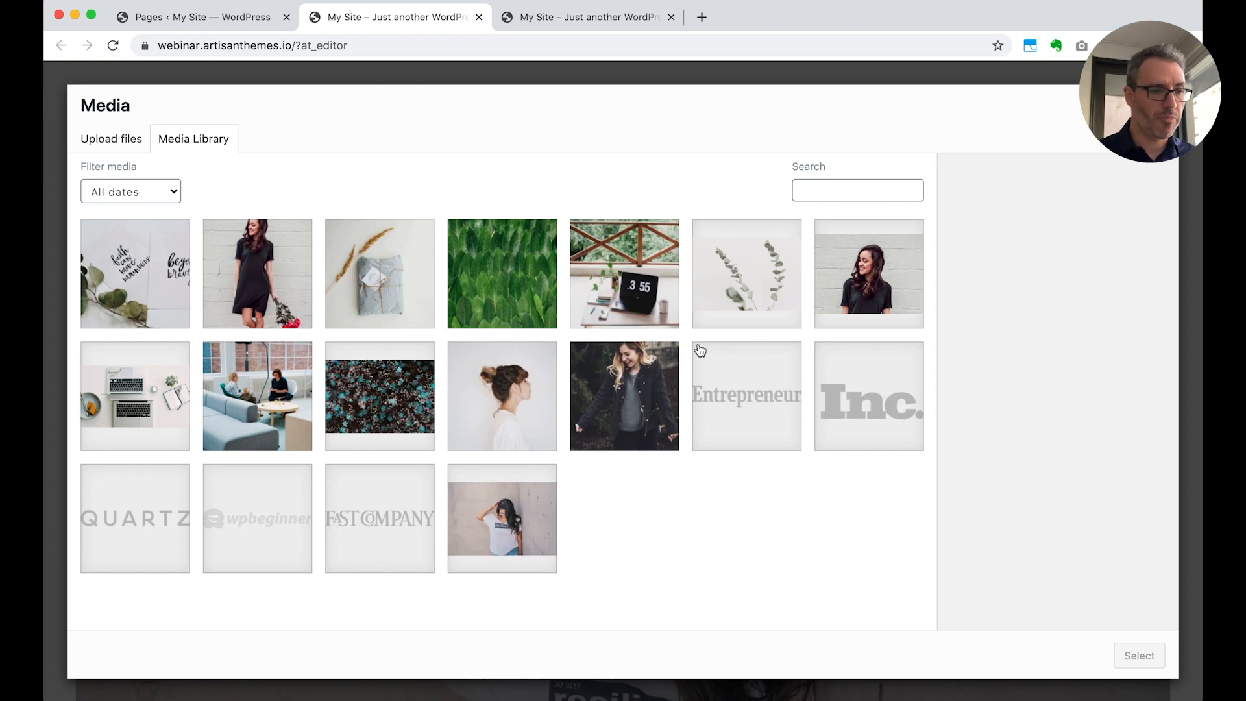
click(161, 379)
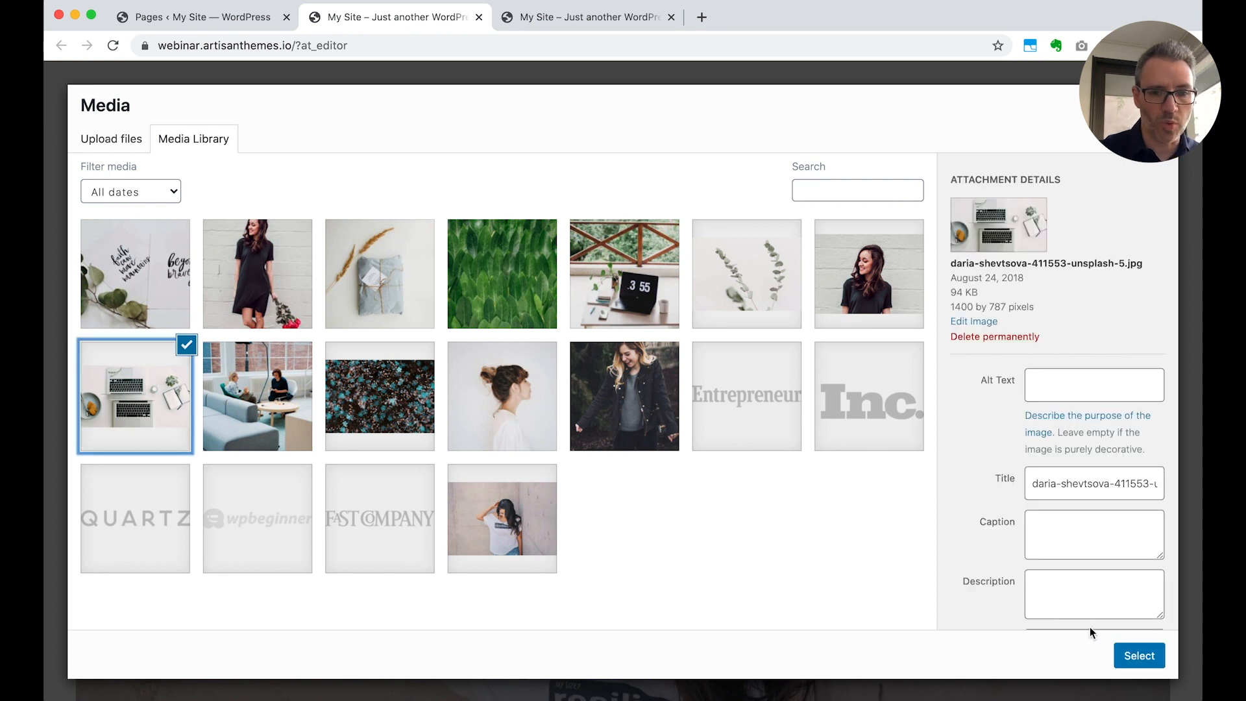
click(1135, 658)
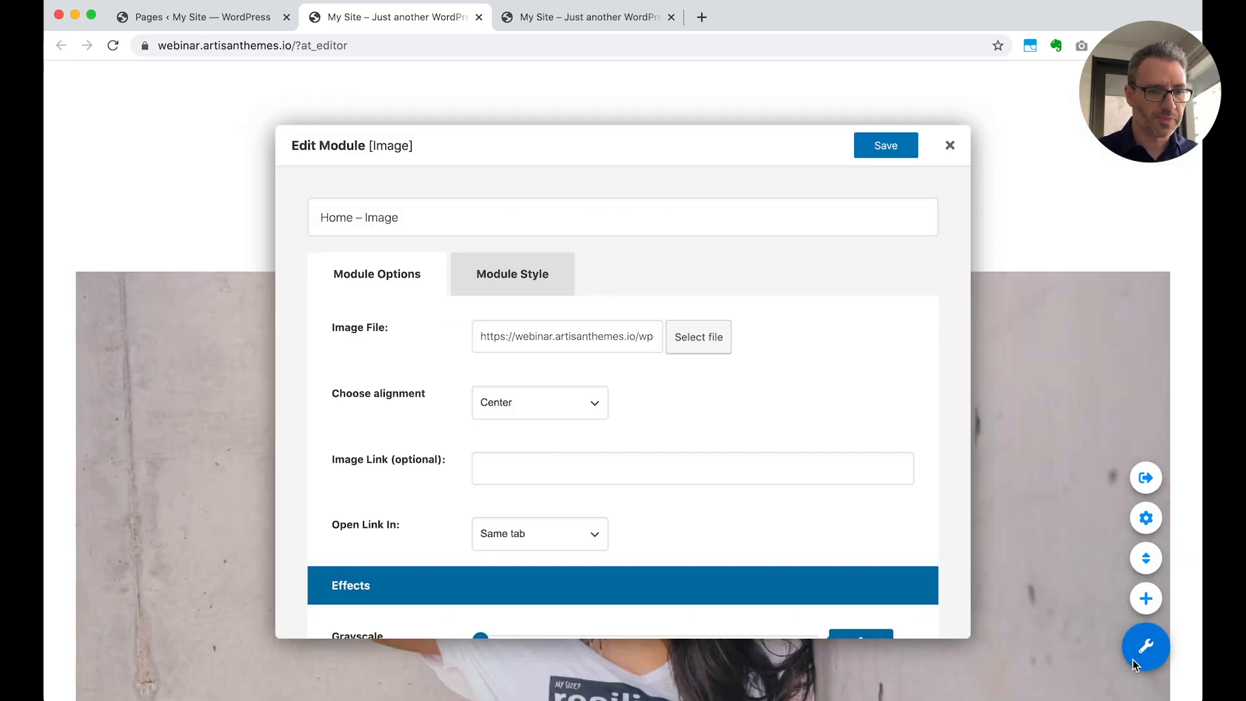
click(888, 146)
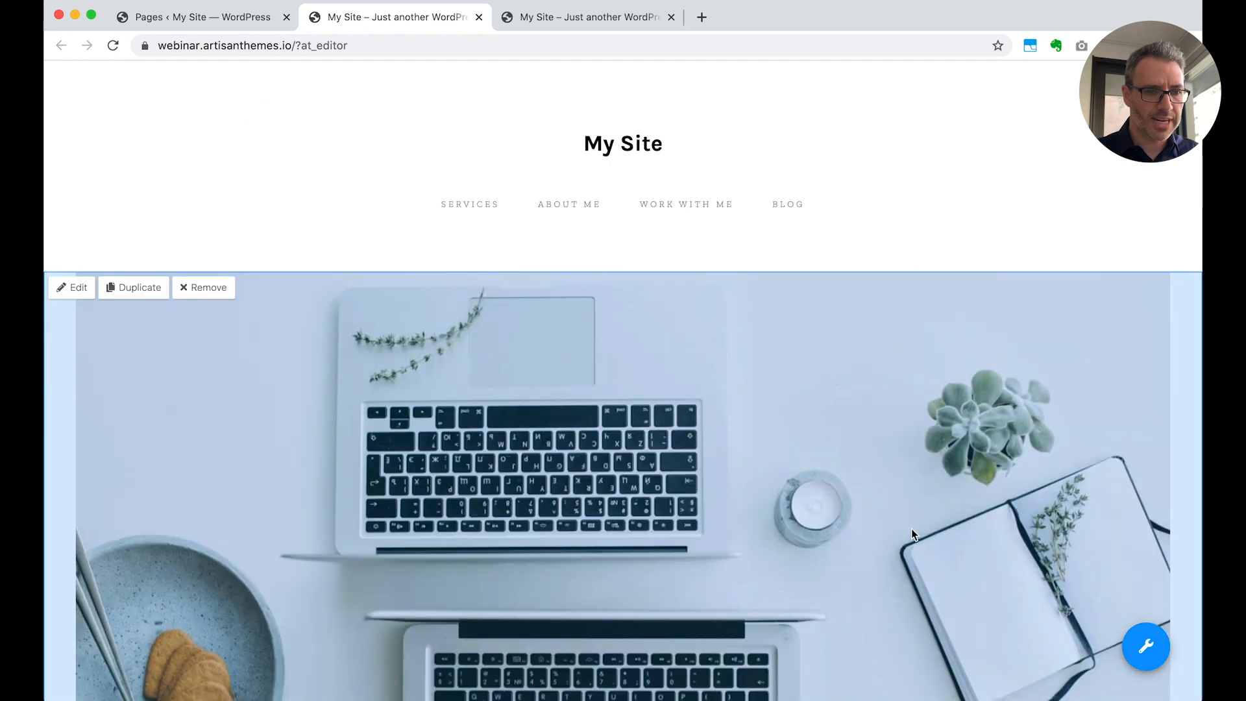
Open the Home – Headline module for editing and replace the sample first name with the site owner's first name
scroll(911, 534, down, 8)
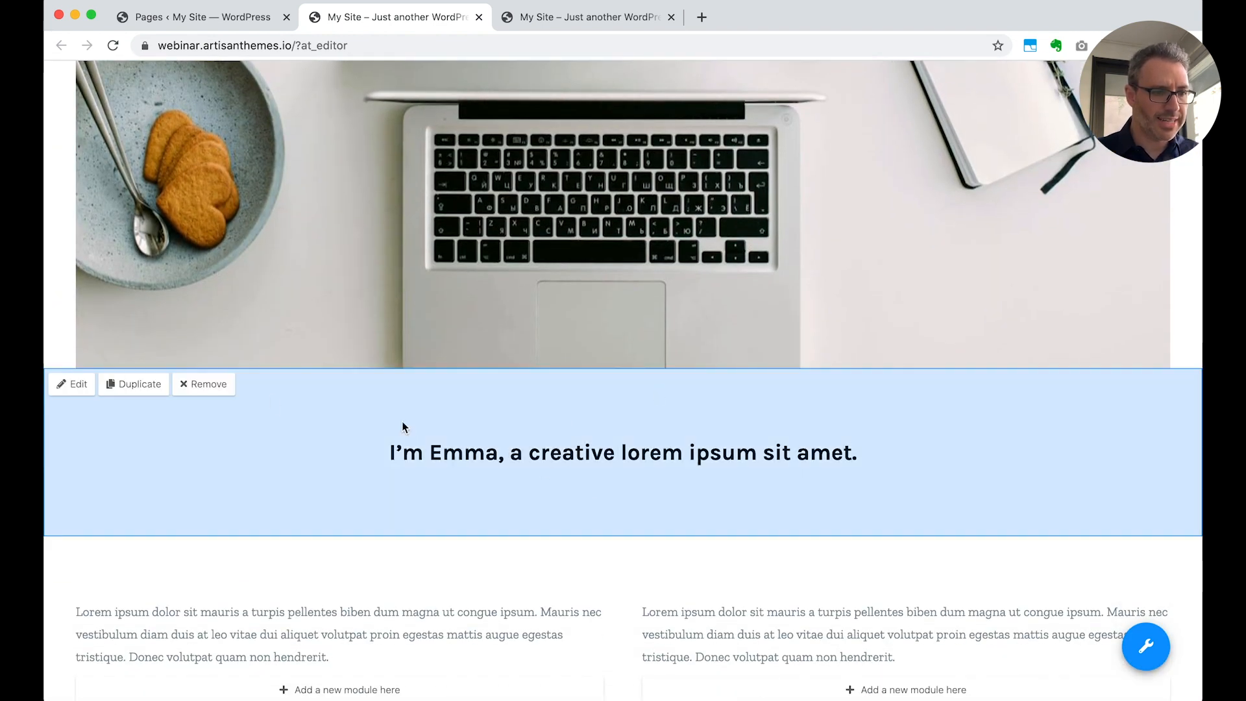
click(72, 383)
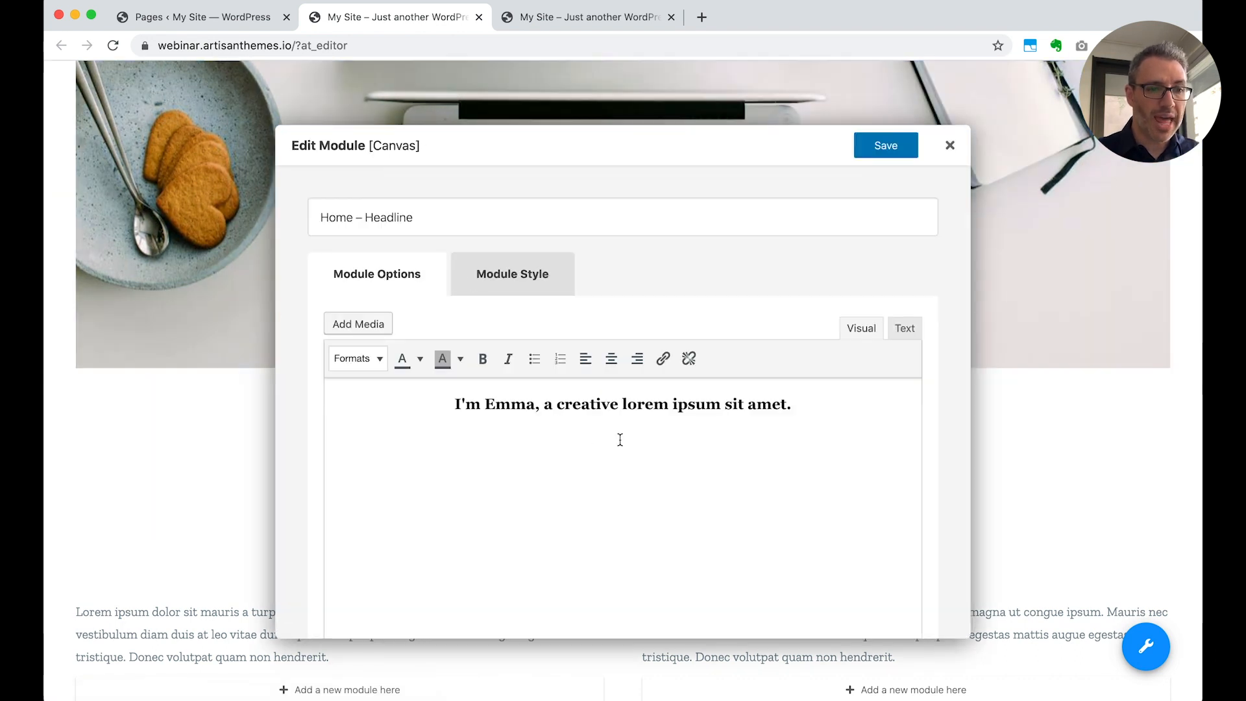
scroll(620, 440, down, 2)
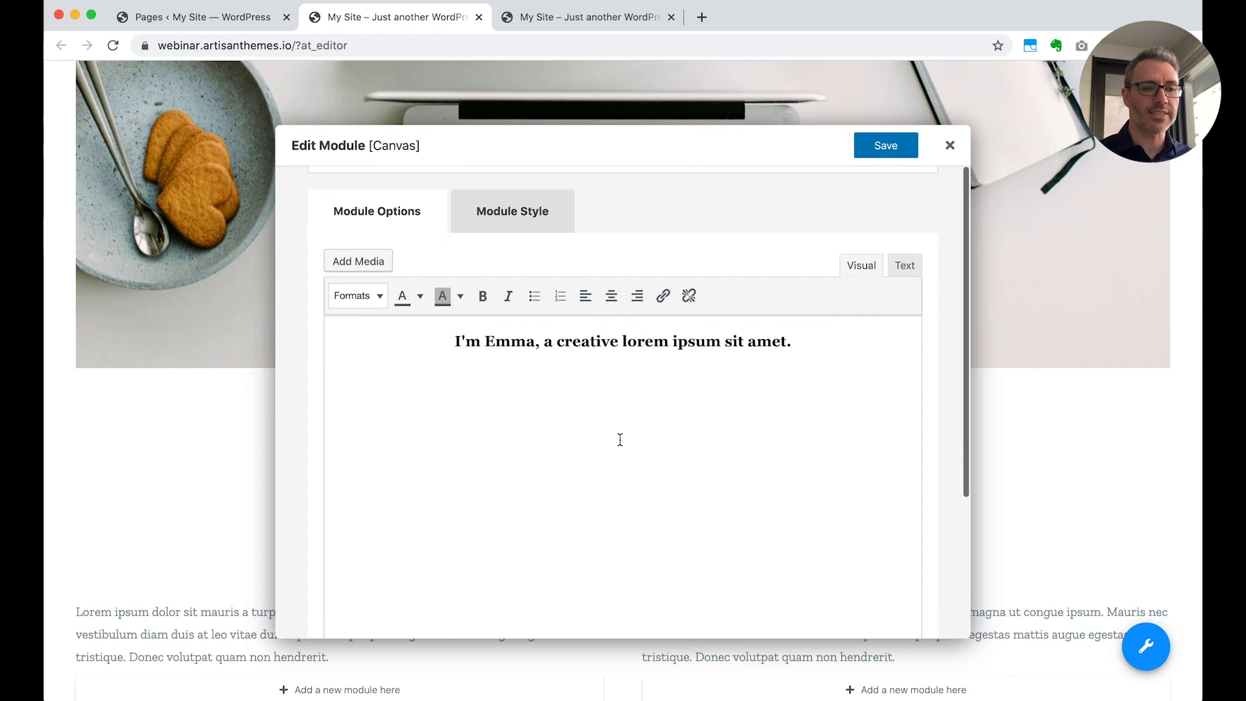
click(622, 421)
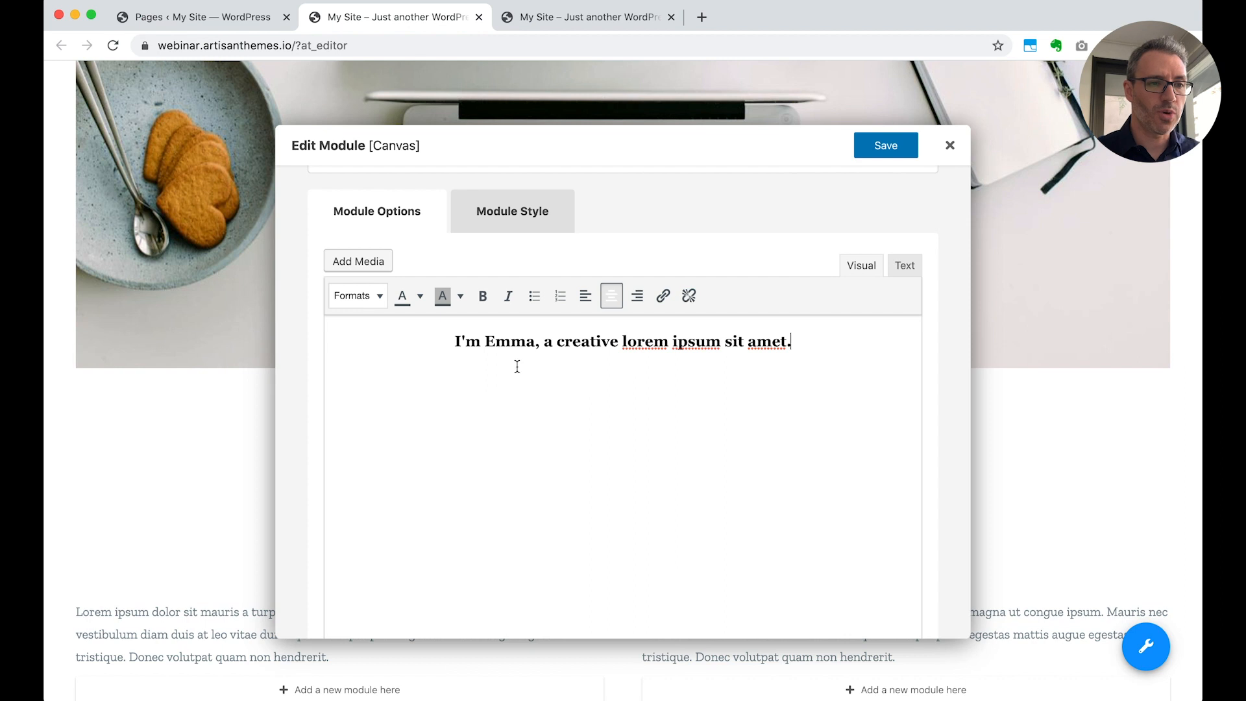
scroll(716, 440, up, 2)
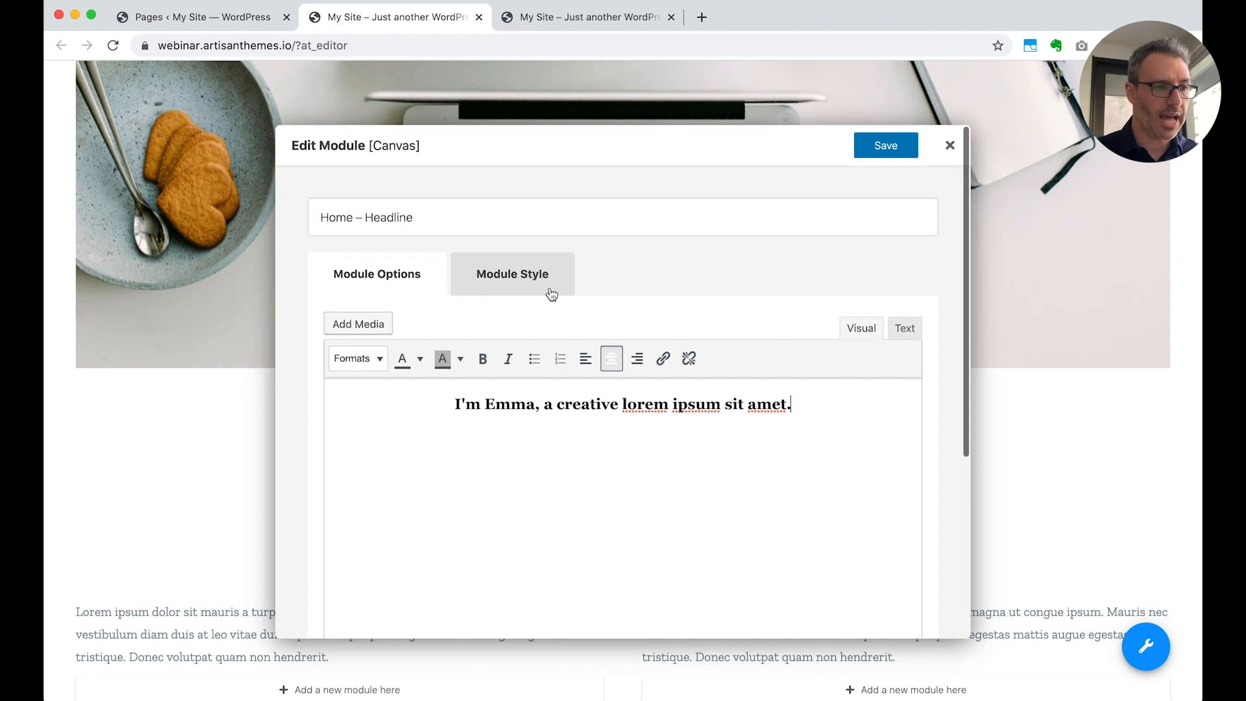
triple_click(628, 408)
key(Left)
key(alt+shift+Right)
text(Javier)
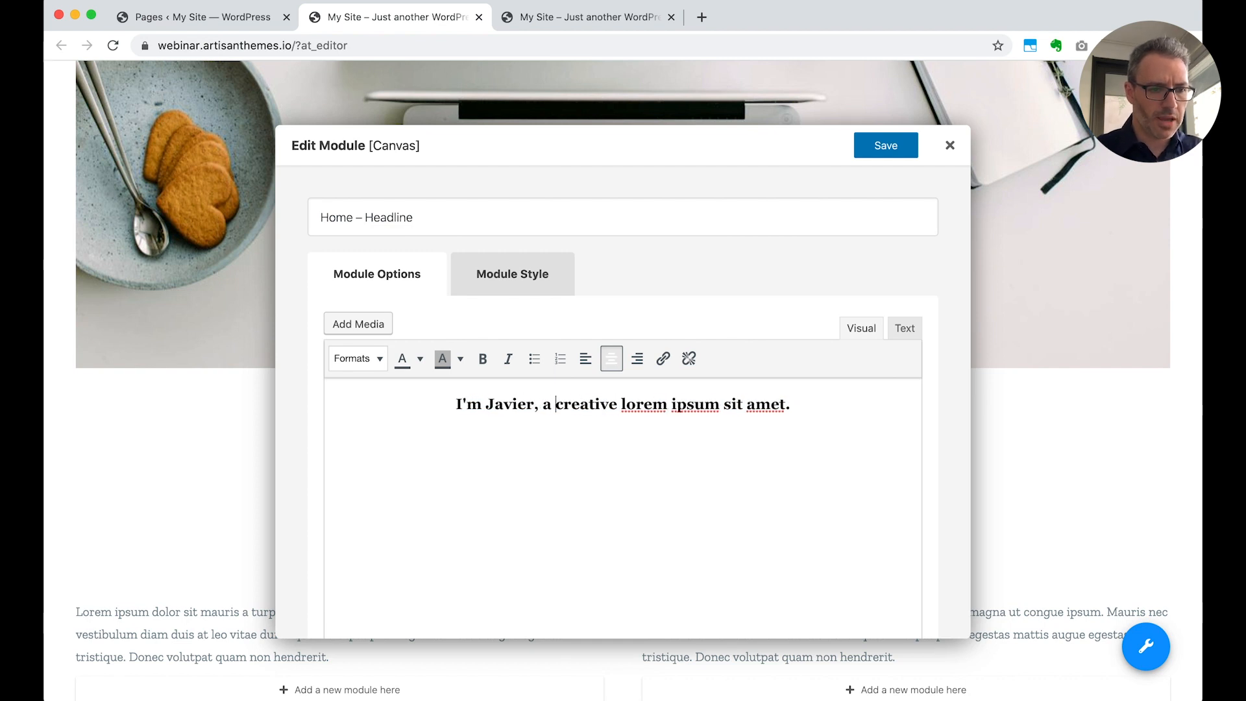
Change the rest of the headline after the article "a" to "web developer working on WordPress." and save the module
key(super+shift+Right)
text(web developer)
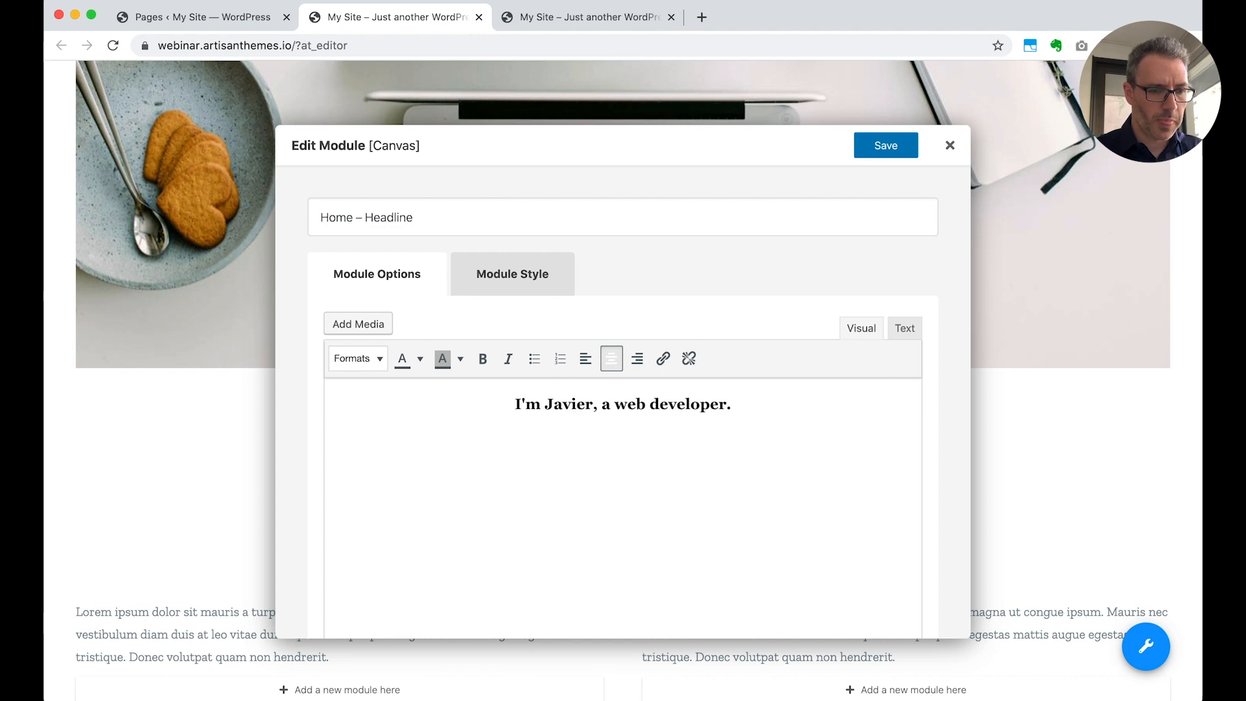
text( working on WordP)
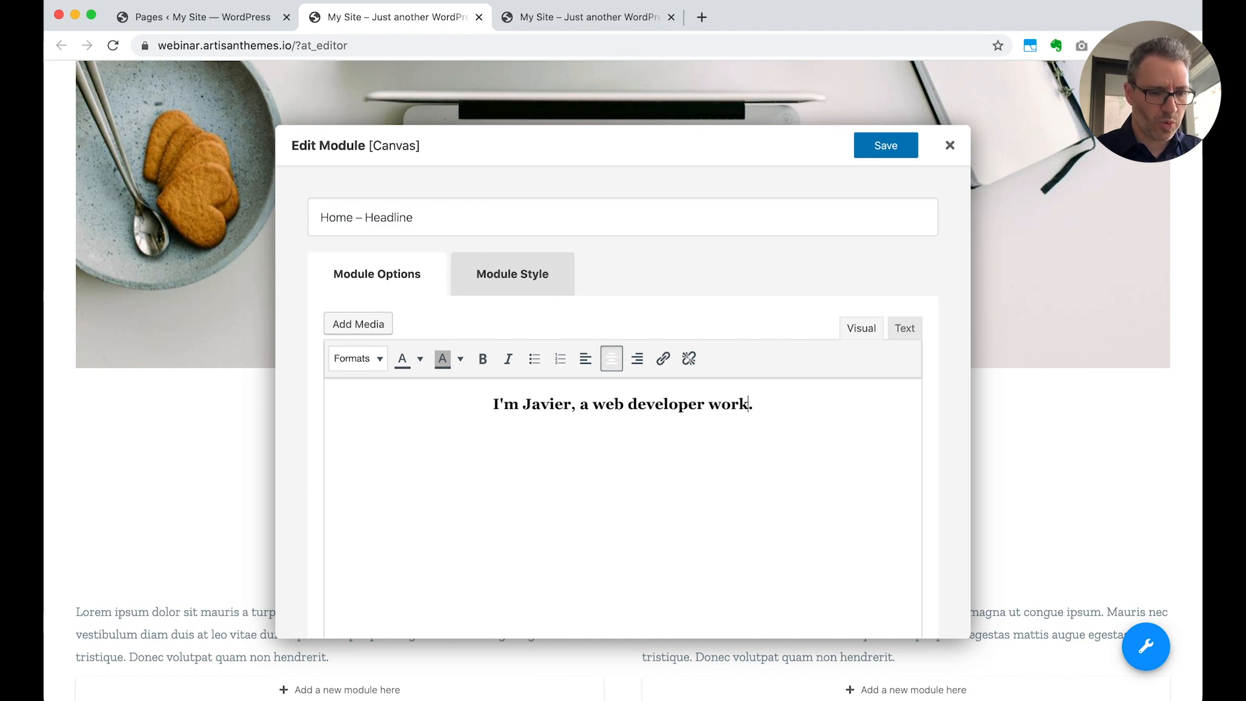
text(ress)
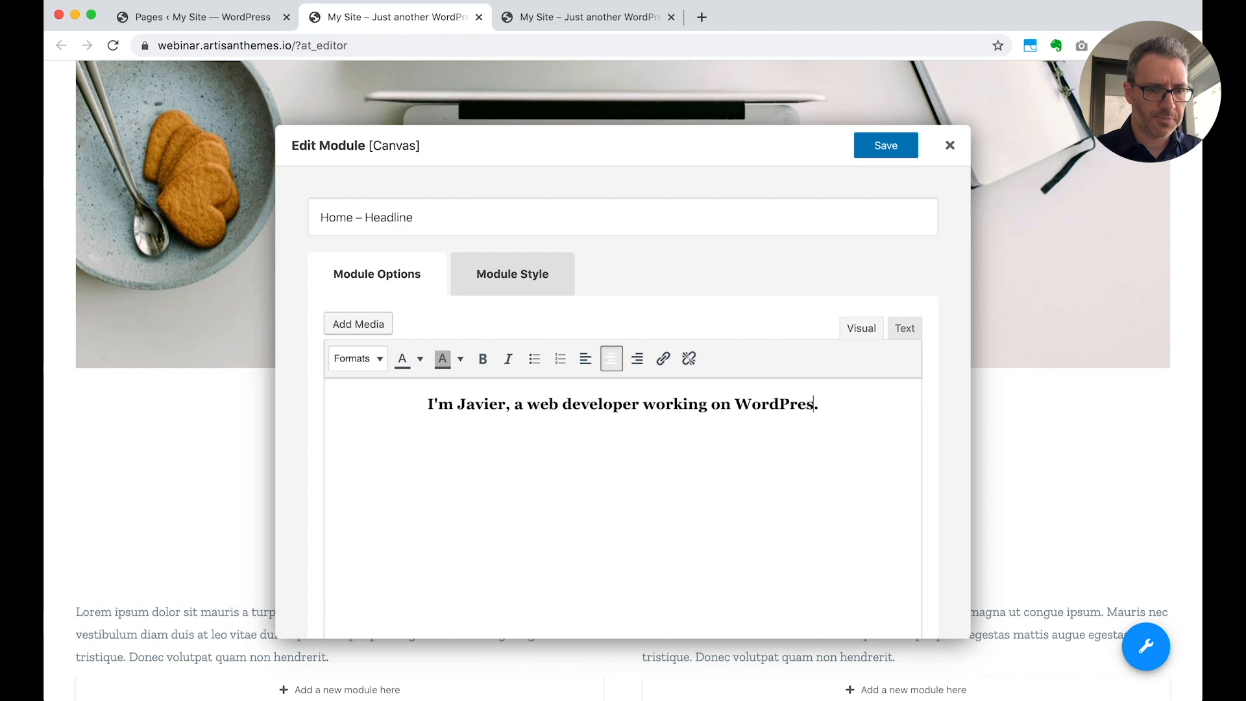
click(884, 145)
In the Home – Text 1 module, replace "Lorem ipsum dolor sit mauris a turpis pellentes" with "Just changing a few words from this paragraph in here" and save
scroll(971, 508, down, 4)
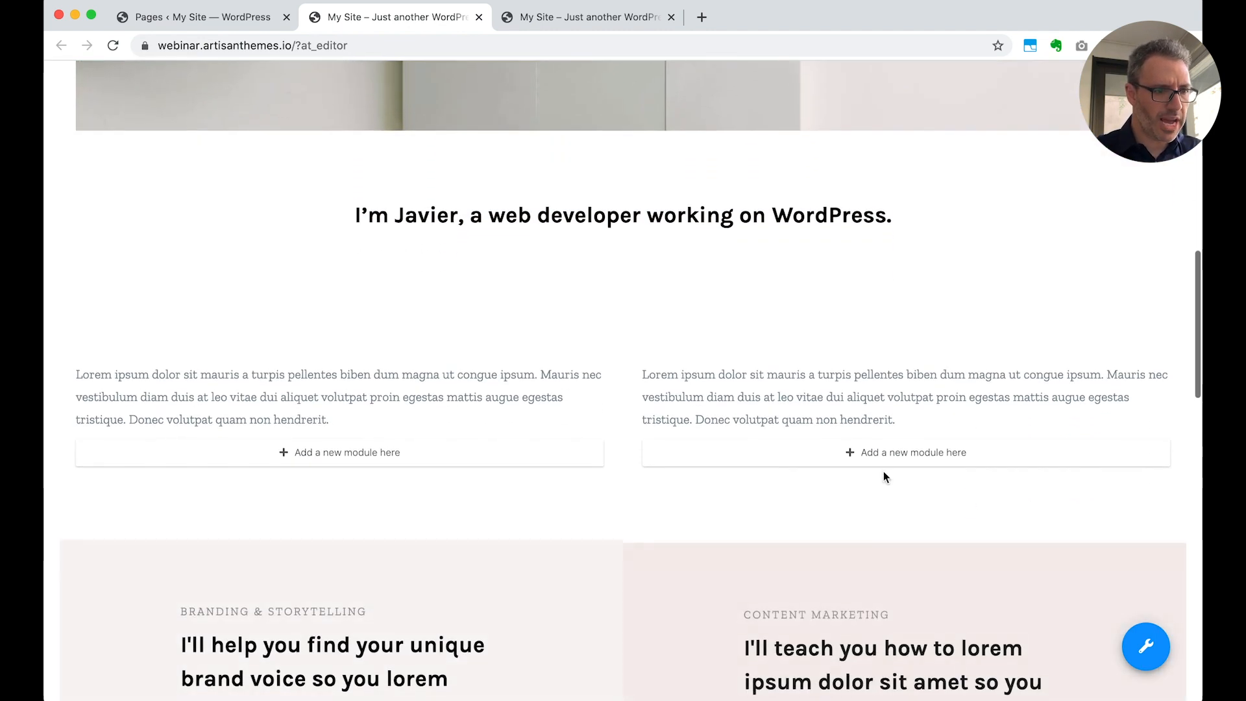
mouse_move(204, 326)
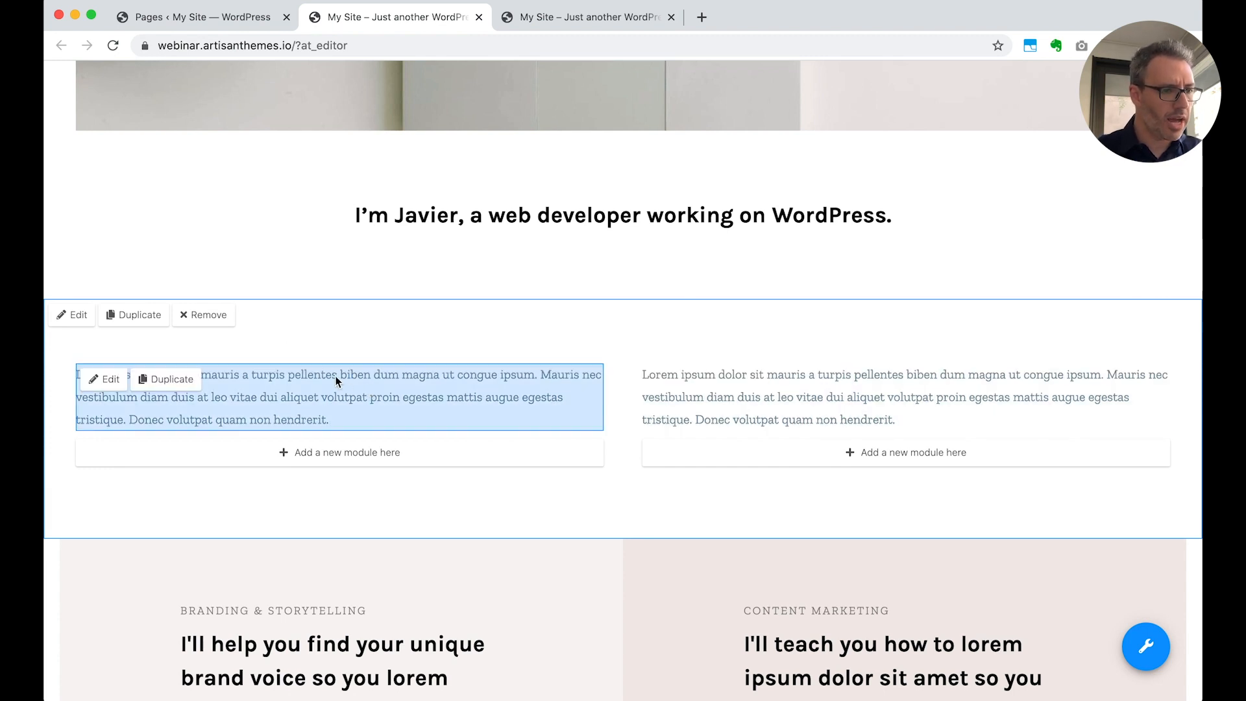
scroll(356, 481, down, 1)
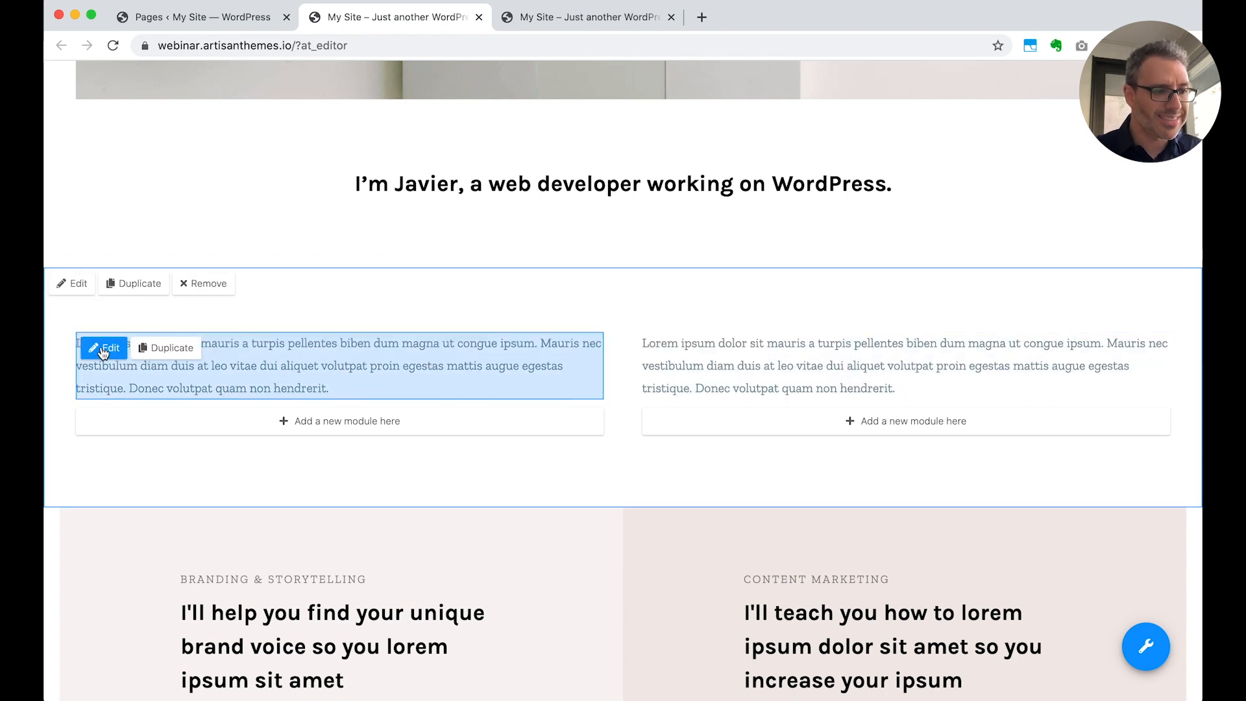
click(102, 353)
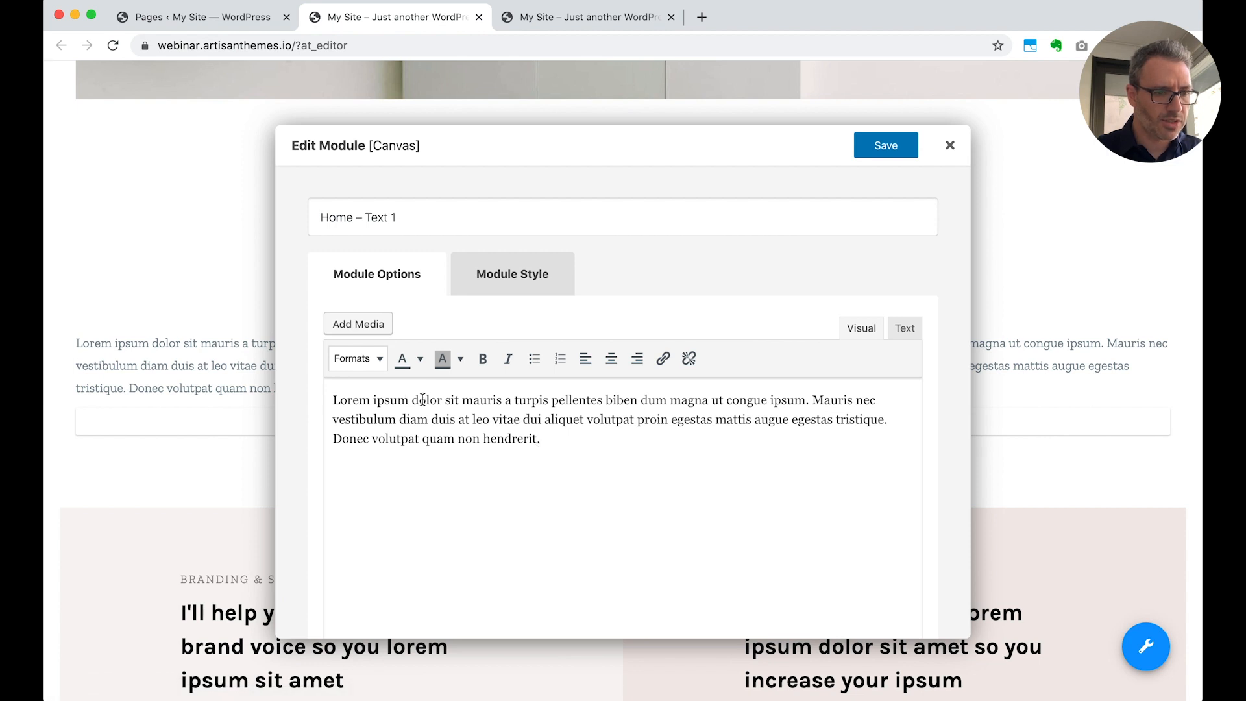
click(503, 401)
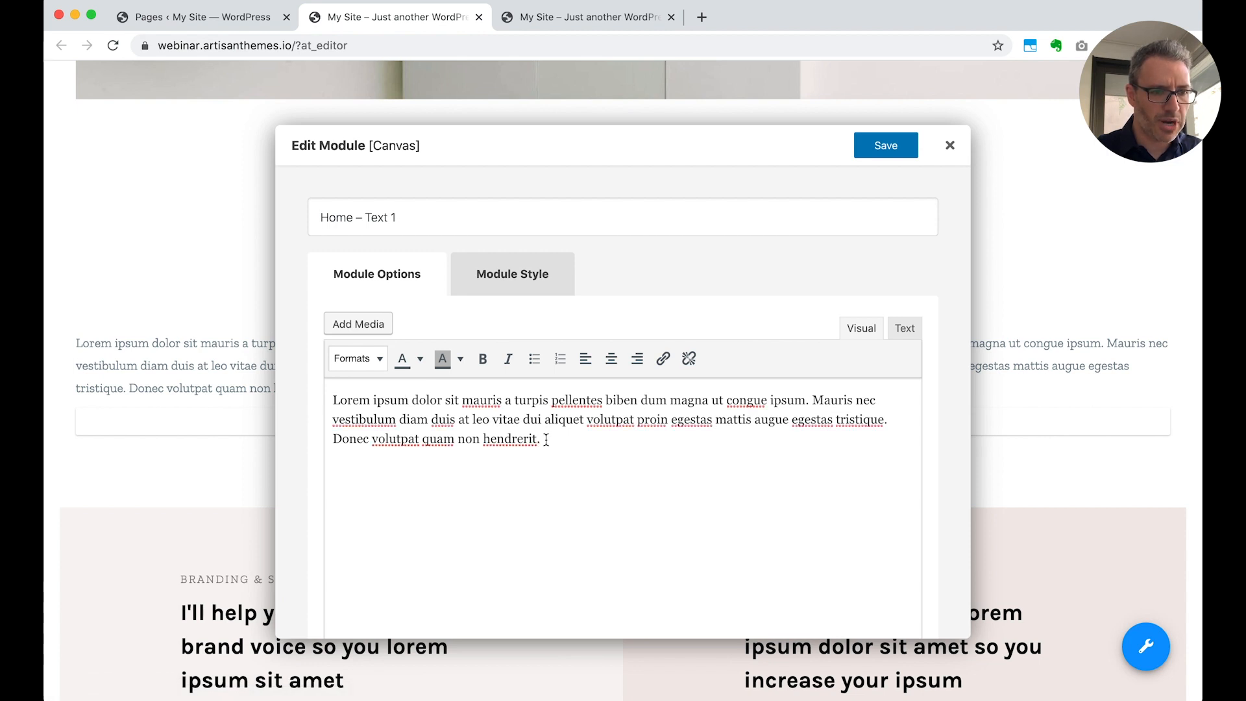
drag(544, 440, 370, 393)
click(469, 417)
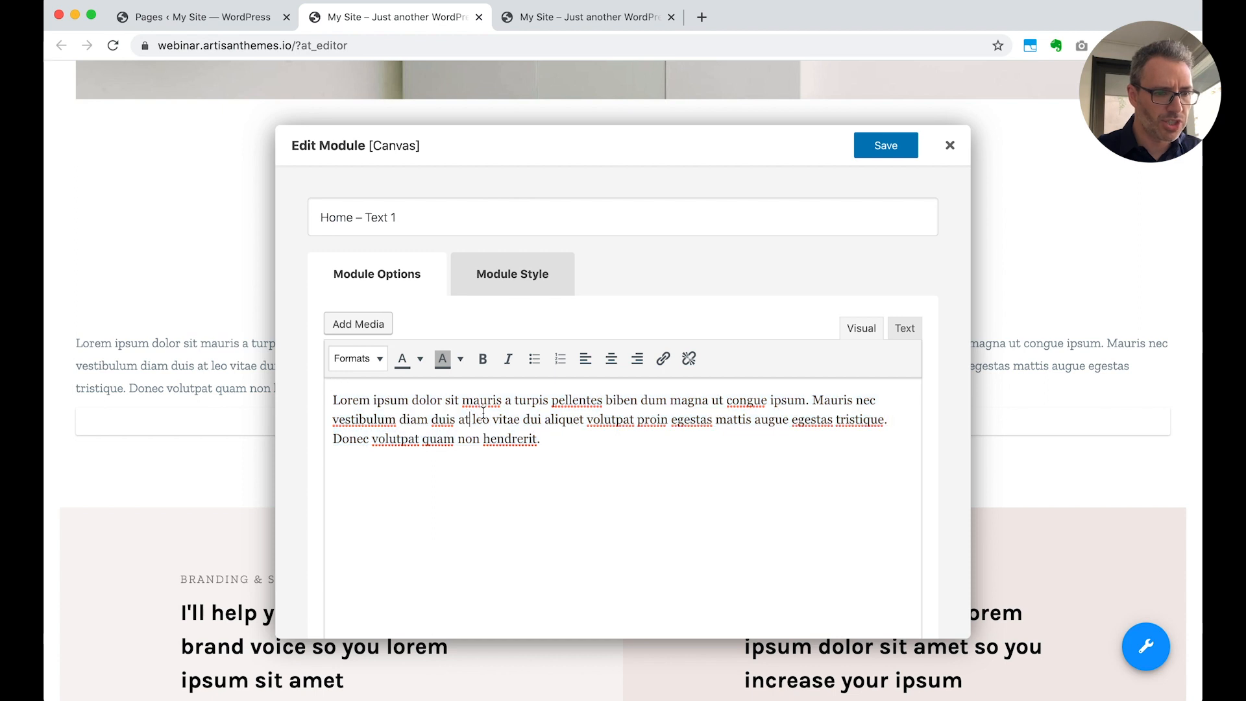
drag(602, 399, 284, 398)
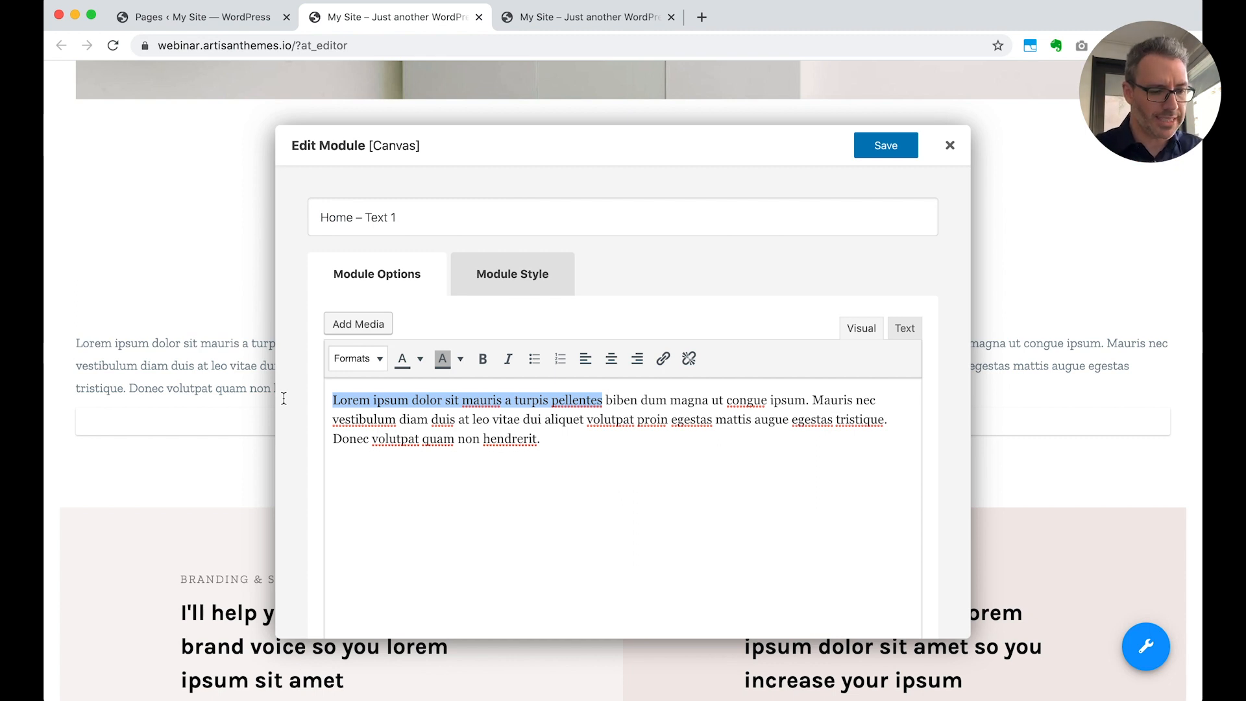
text(Just changing a )
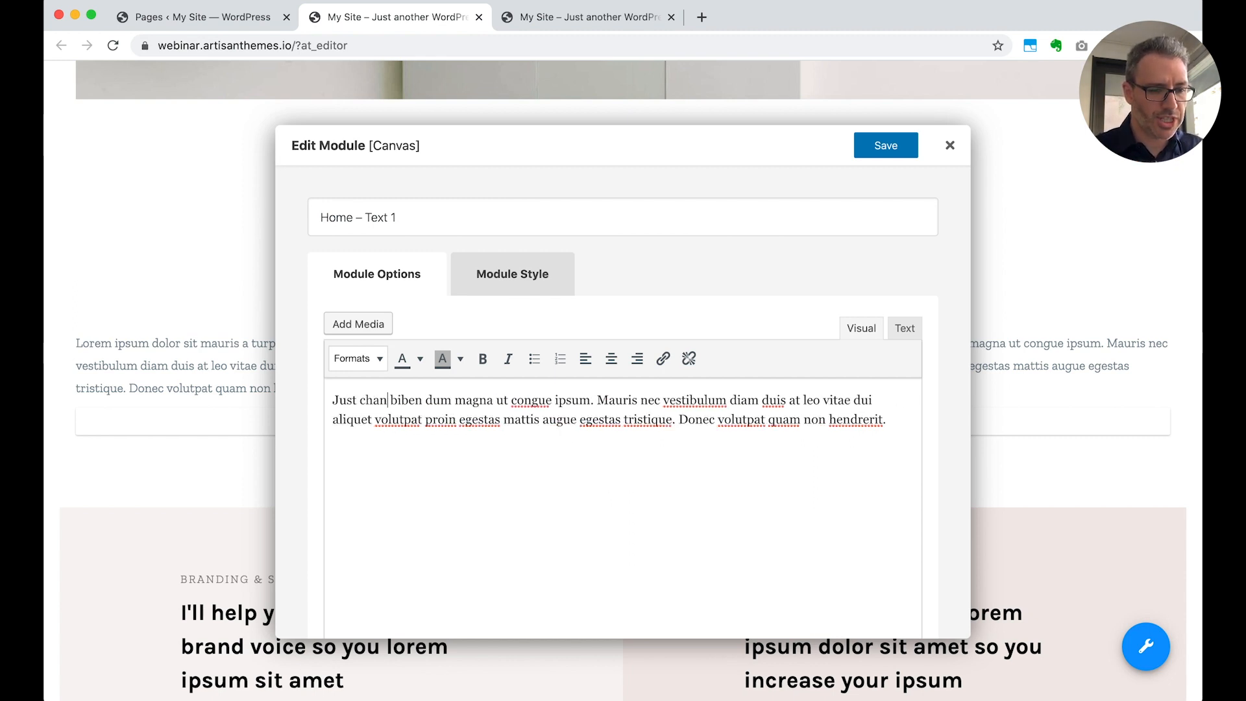
text(few words fr)
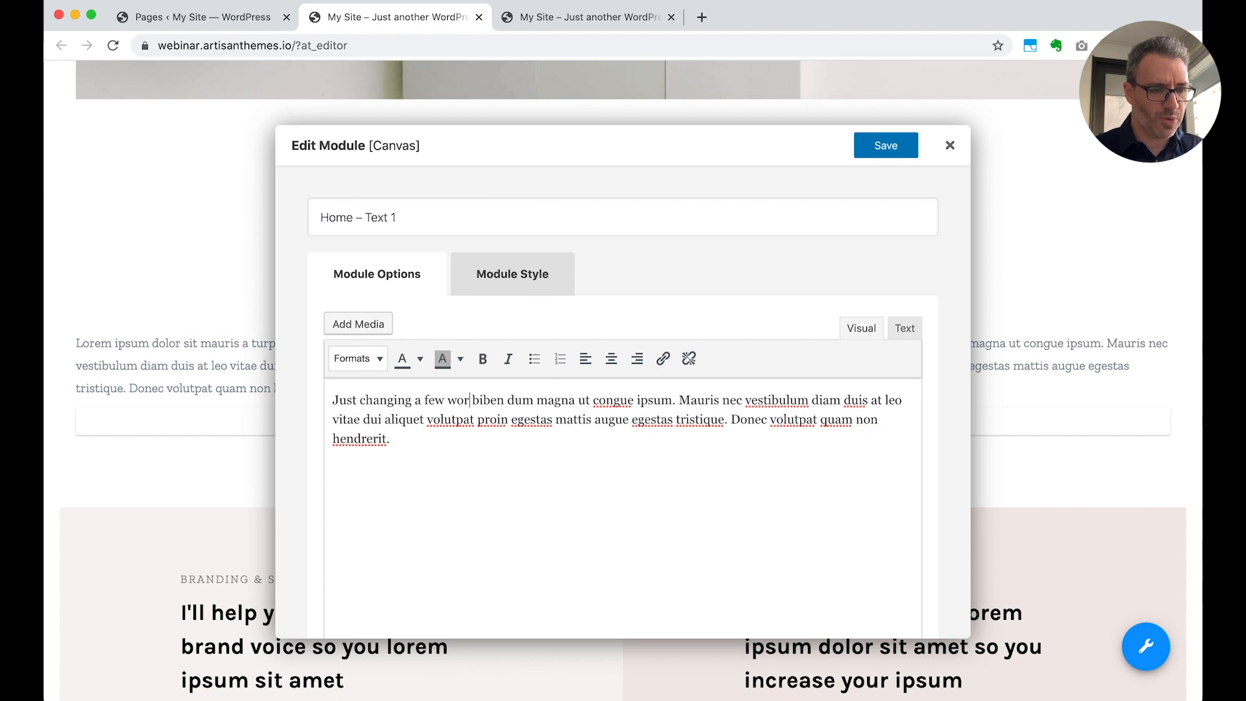
text(om this paragraph)
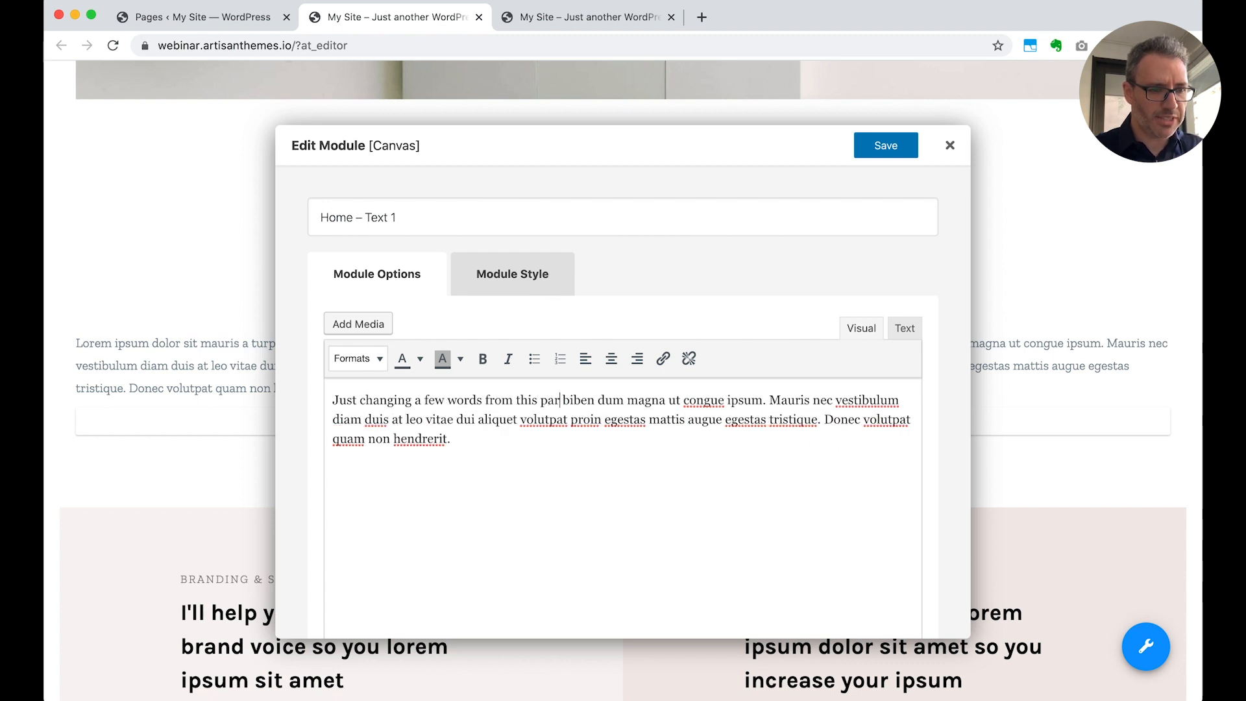
text( in here)
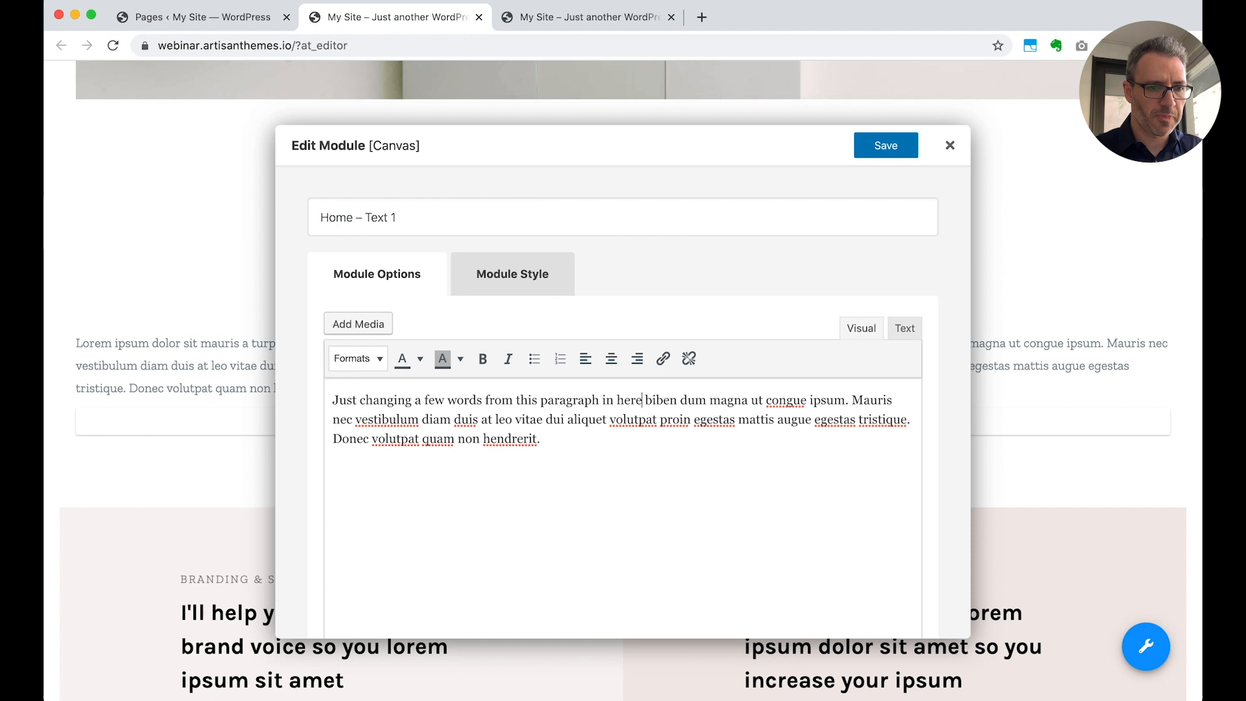
click(886, 146)
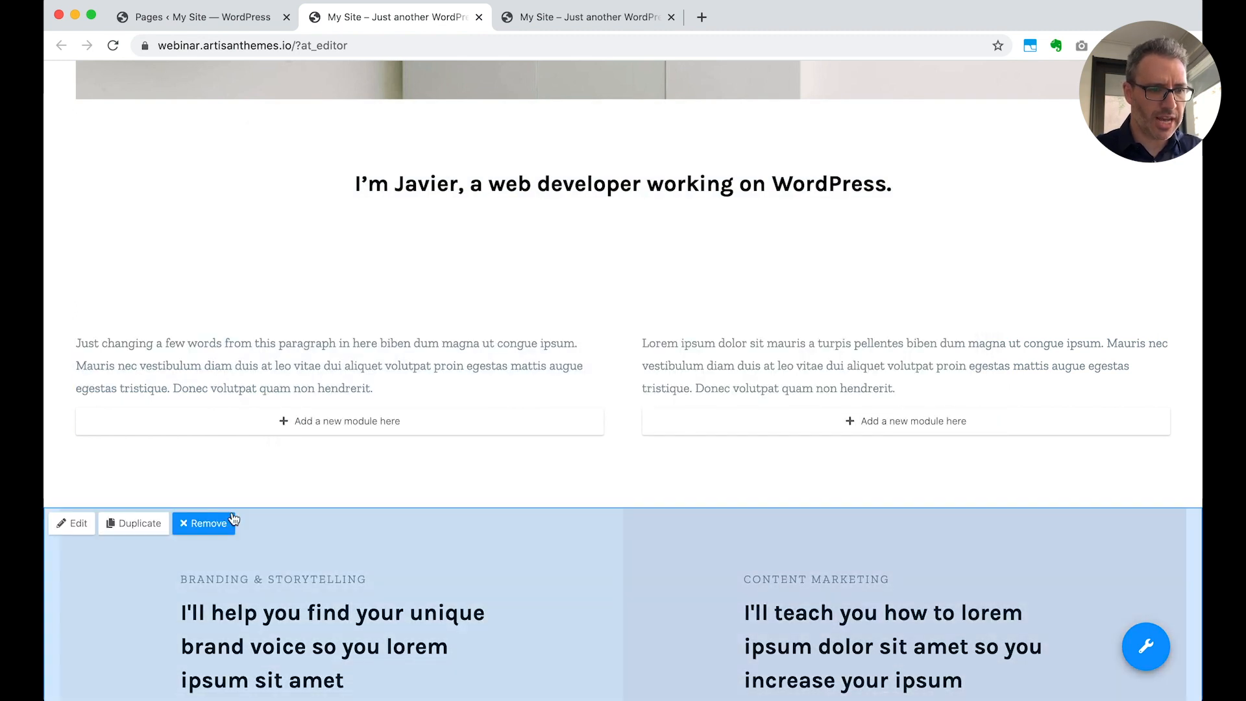
Remove the "Ready to lorem ipsum sit amet?" sign-up form module above the footer from the Home page
scroll(563, 517, down, 5)
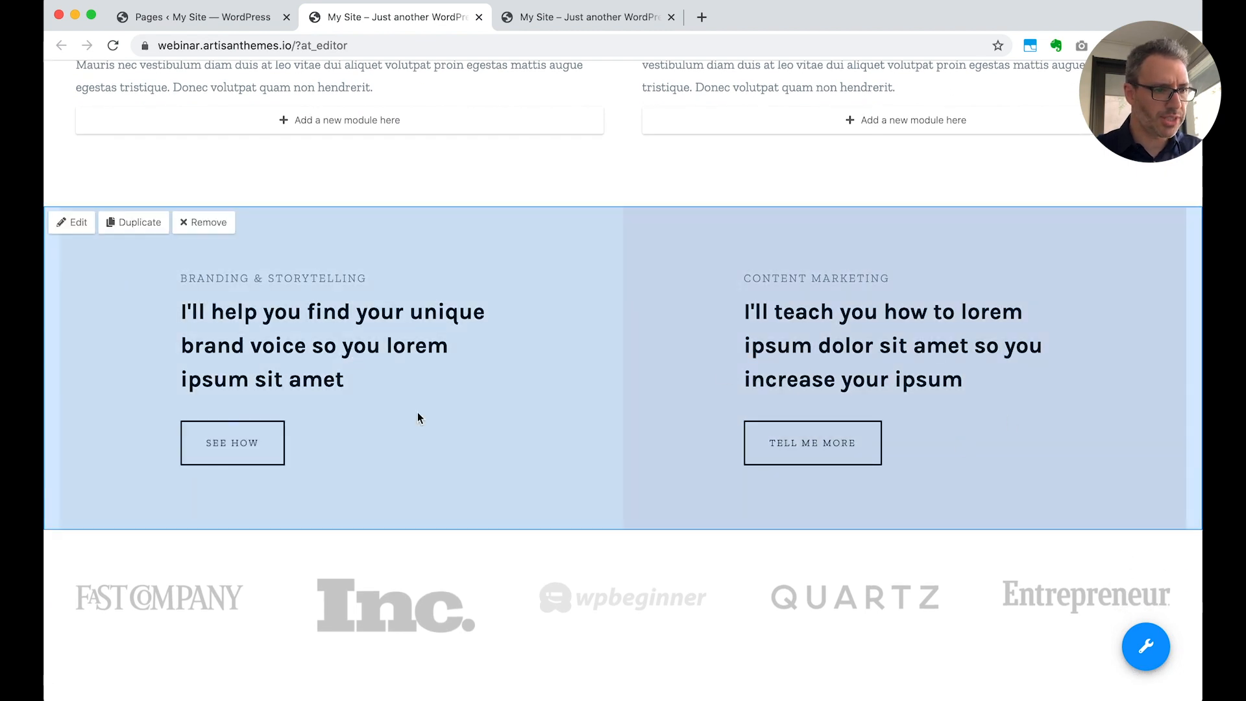
scroll(763, 506, down, 3)
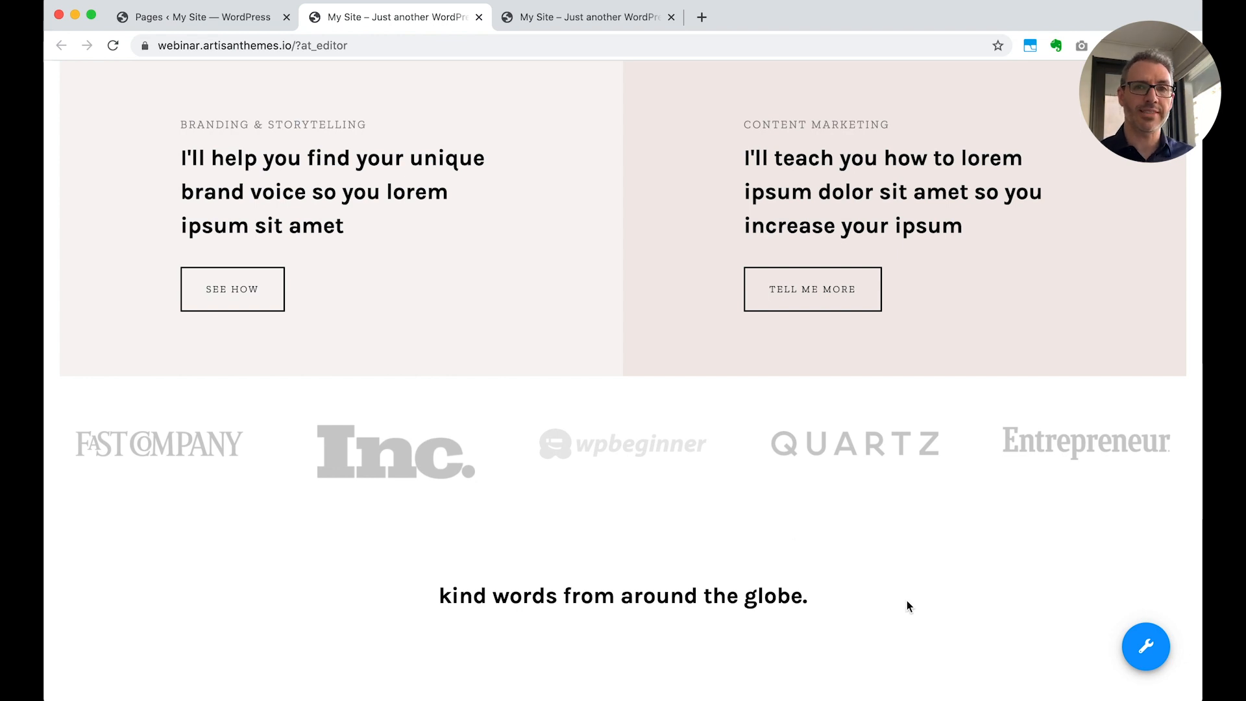
scroll(906, 602, down, 10)
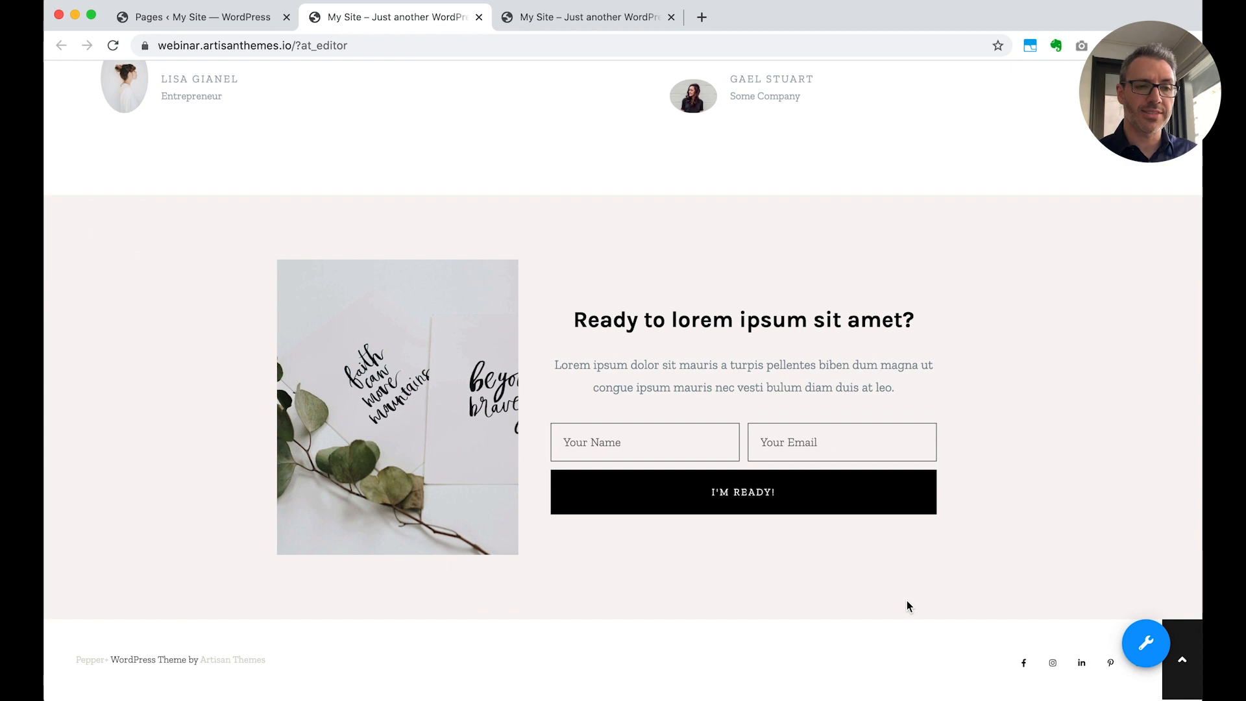
scroll(907, 605, up, 3)
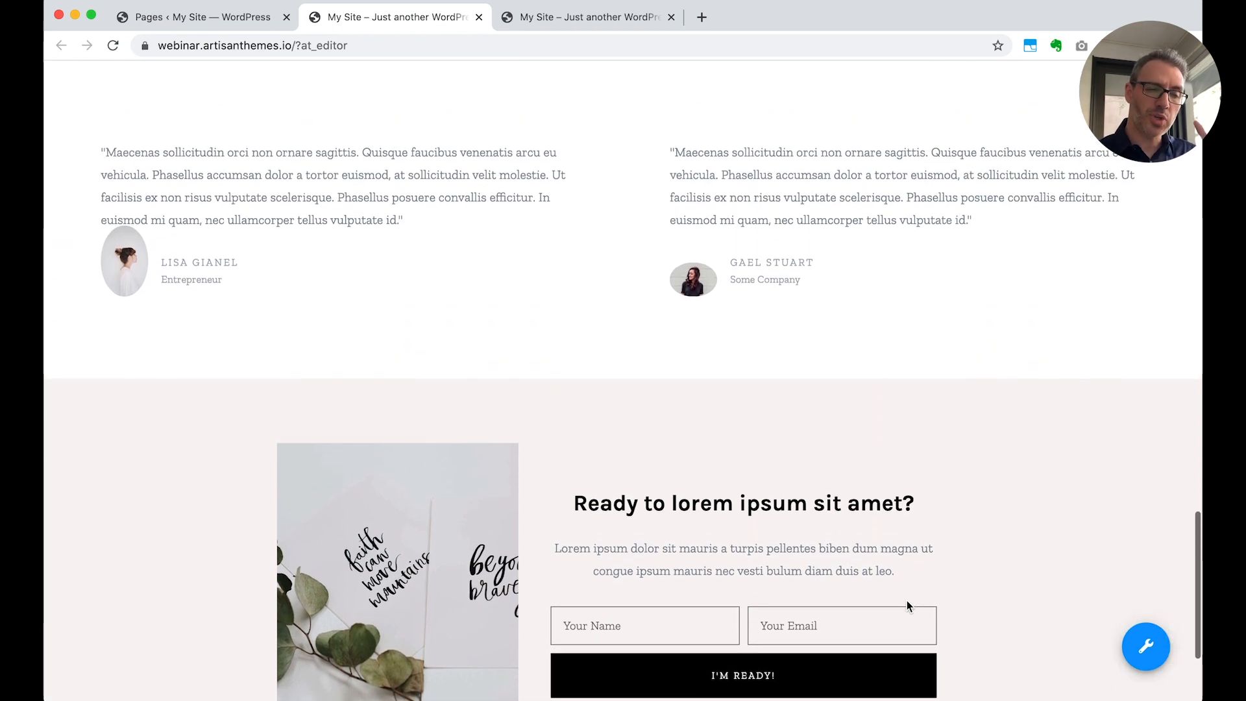
mouse_move(907, 605)
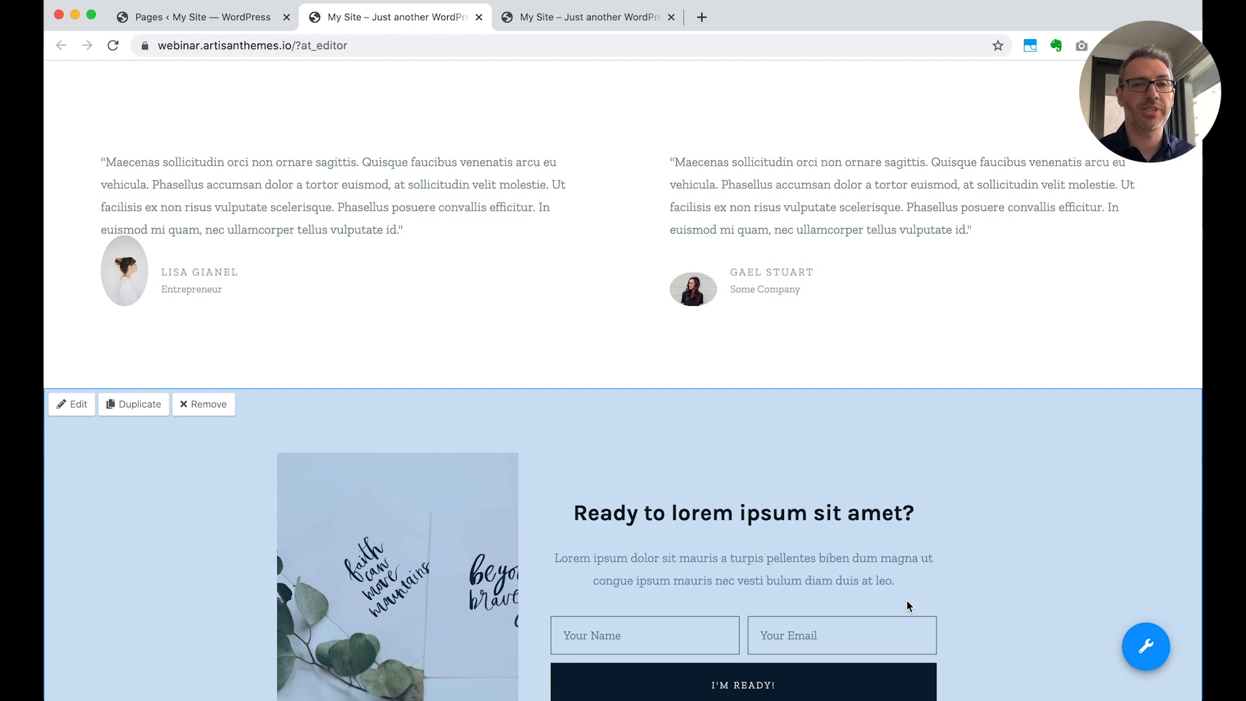
scroll(906, 605, down, 3)
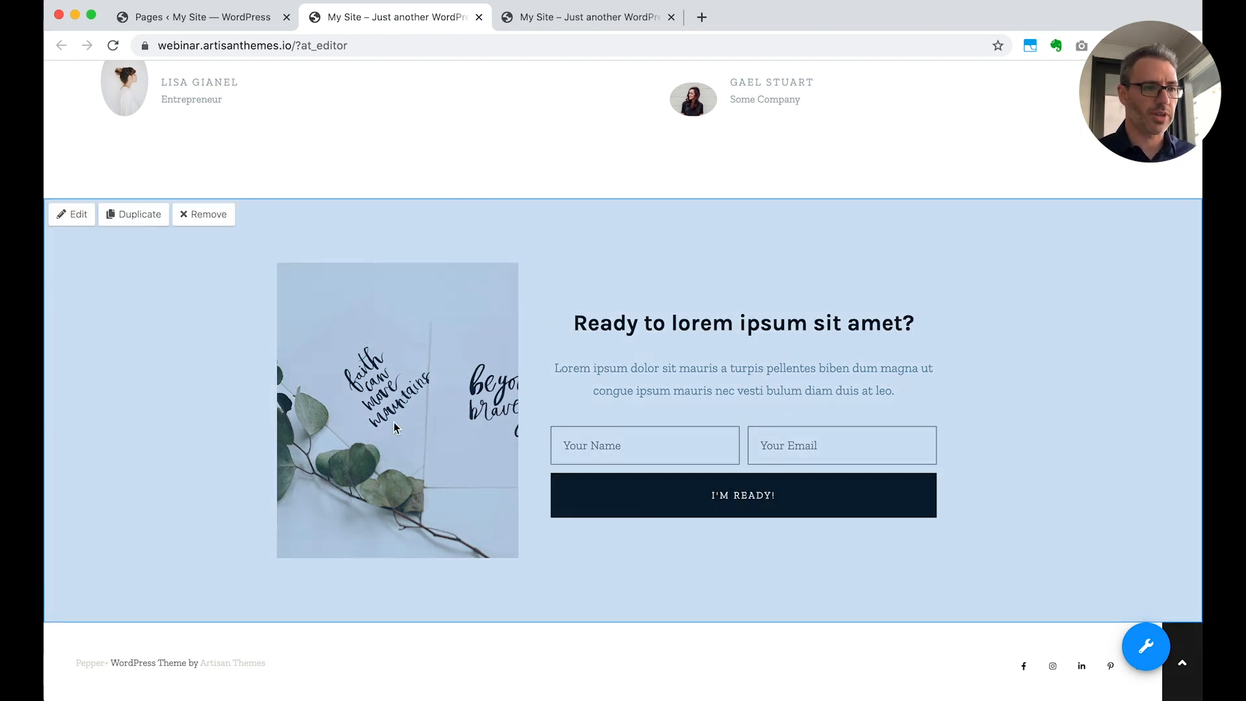
click(203, 218)
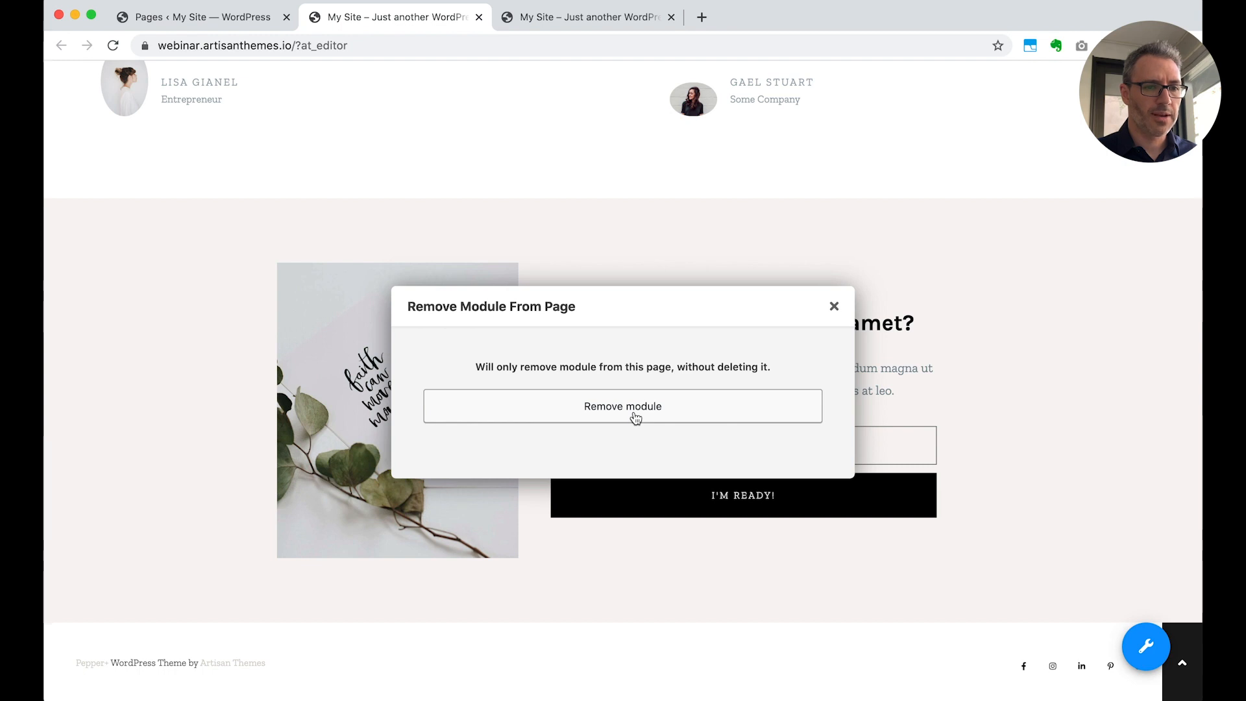
click(635, 407)
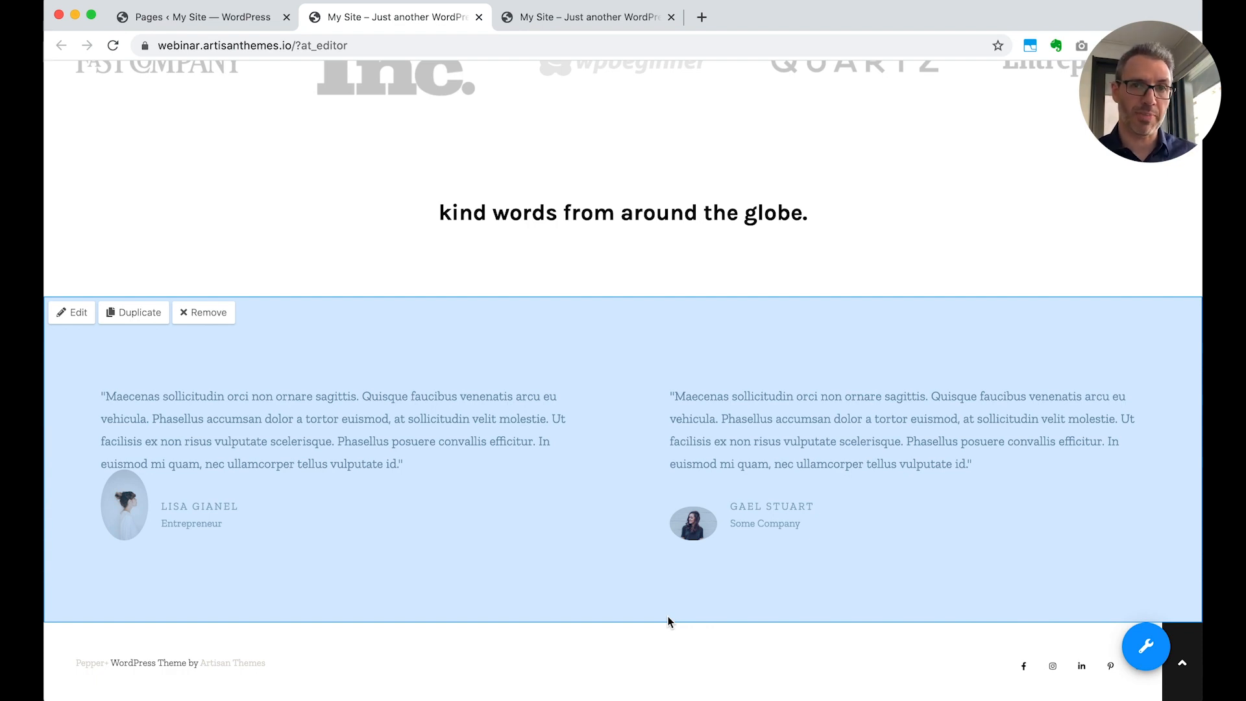
Look back over the edited Home page, then open the About Me page and review its three-column layout
scroll(700, 497, up, 10)
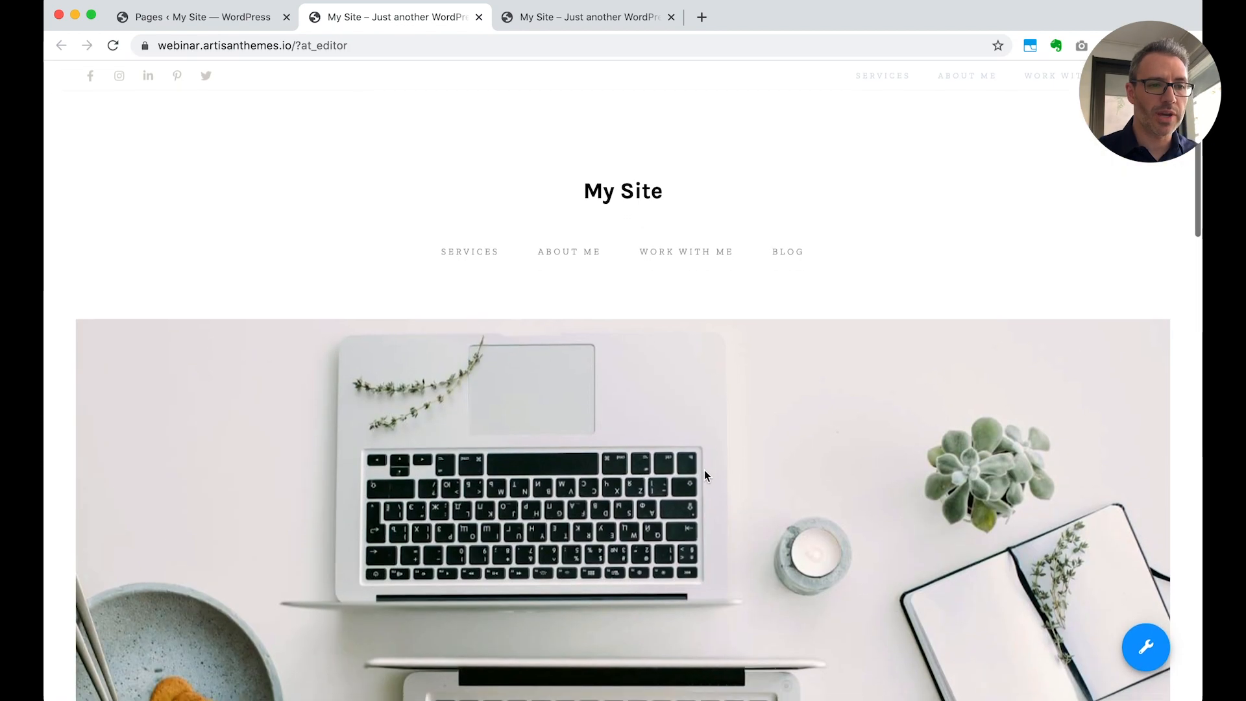
scroll(703, 475, down, 20)
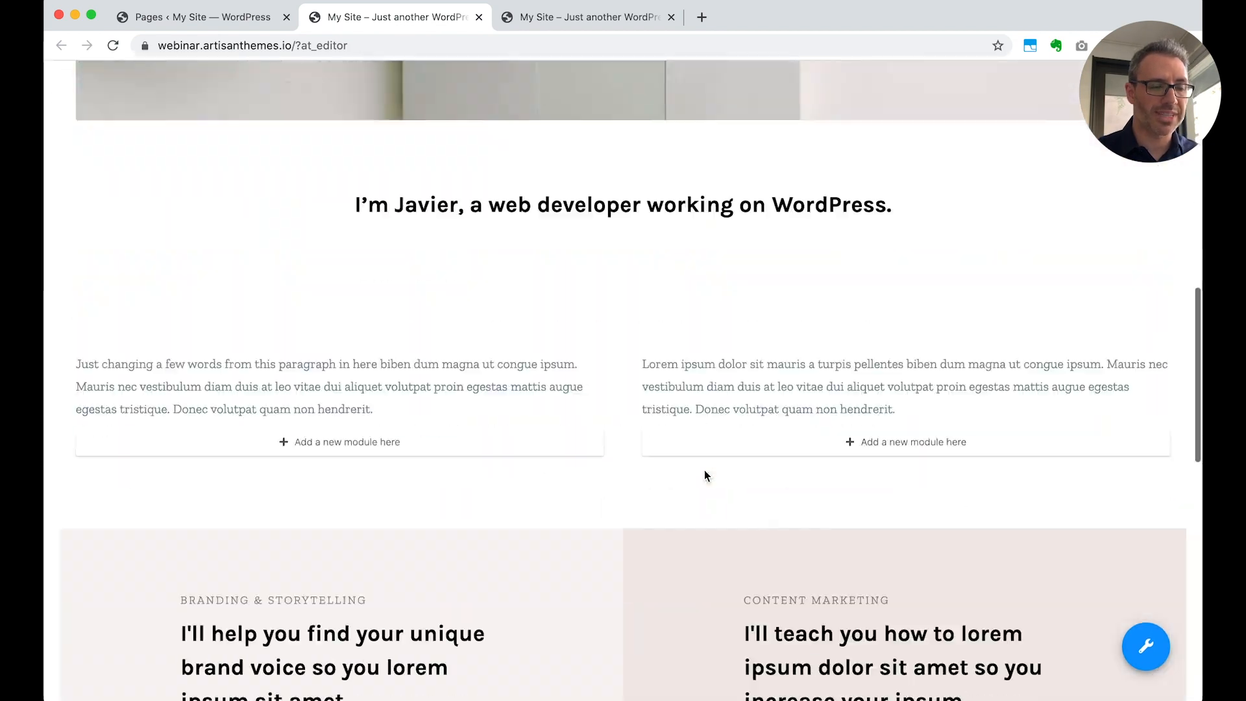
scroll(703, 470, up, 20)
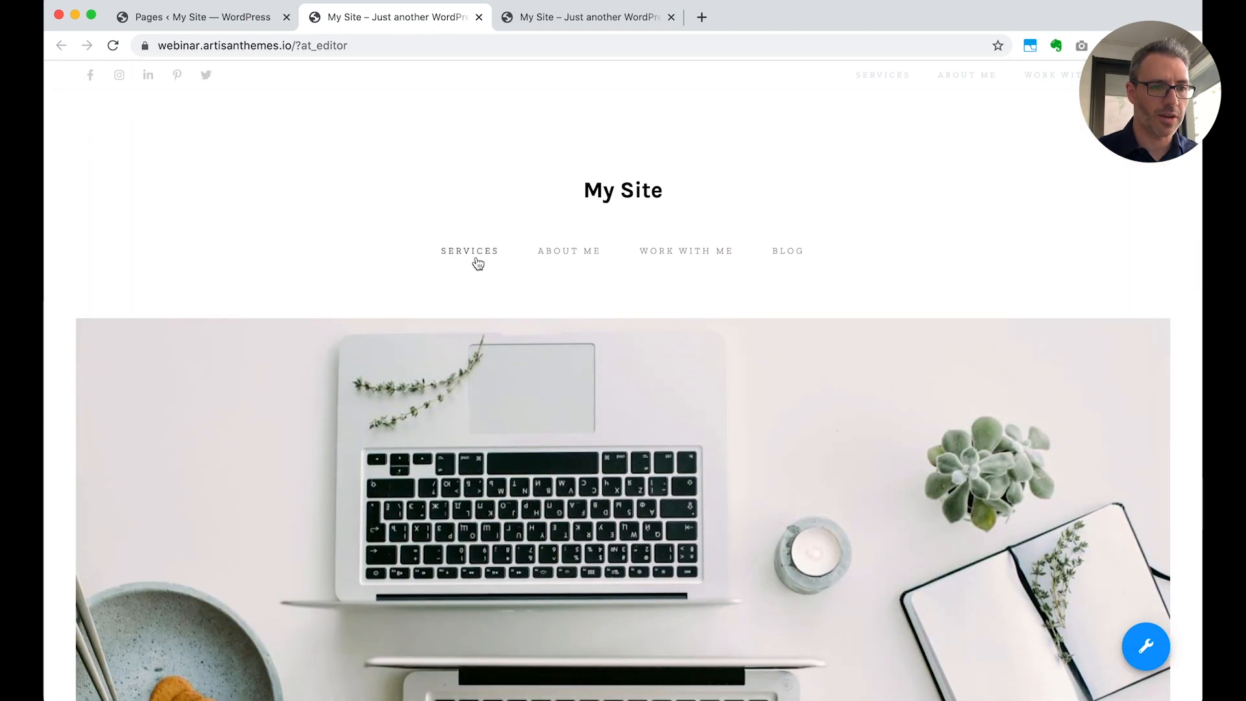
click(560, 256)
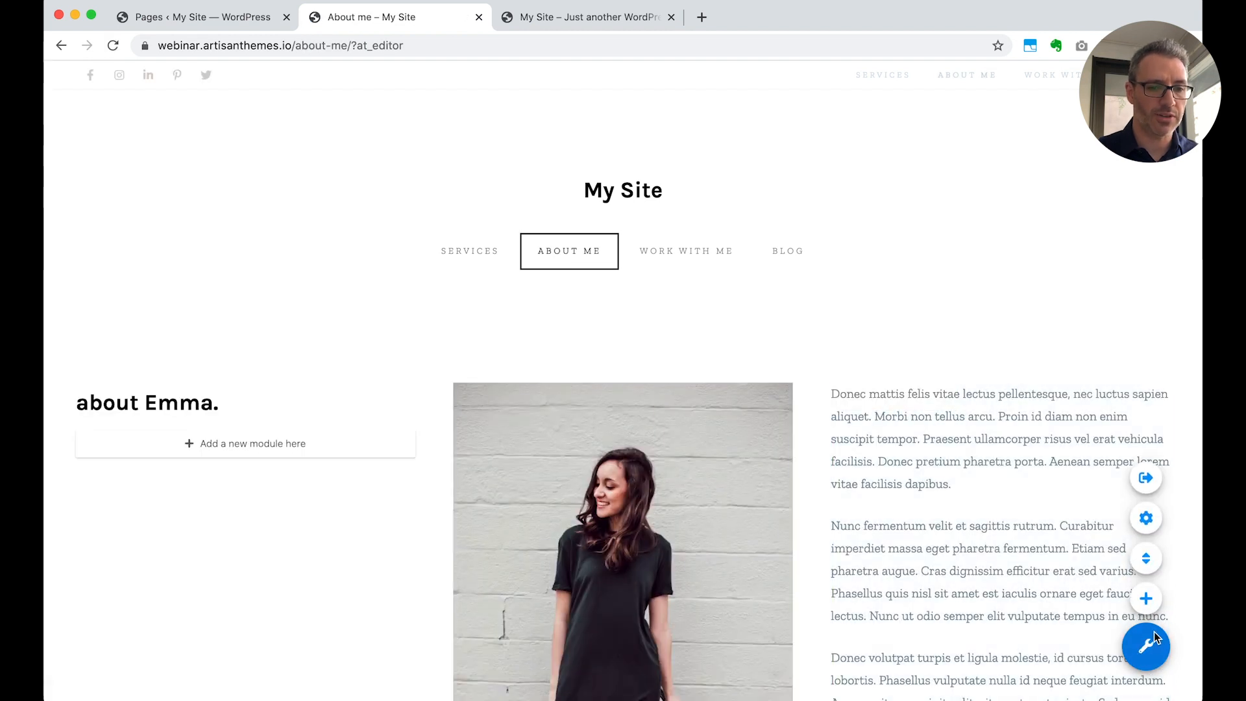
scroll(817, 503, down, 3)
scroll(816, 505, down, 15)
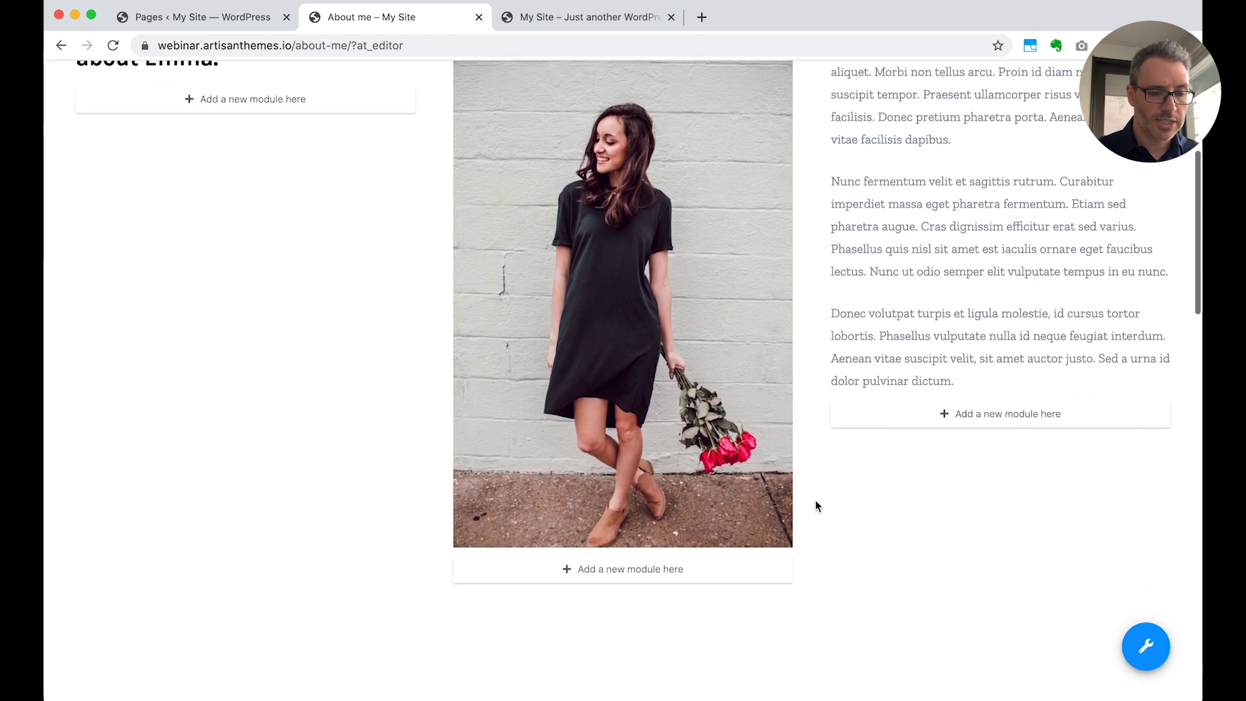
scroll(815, 505, up, 15)
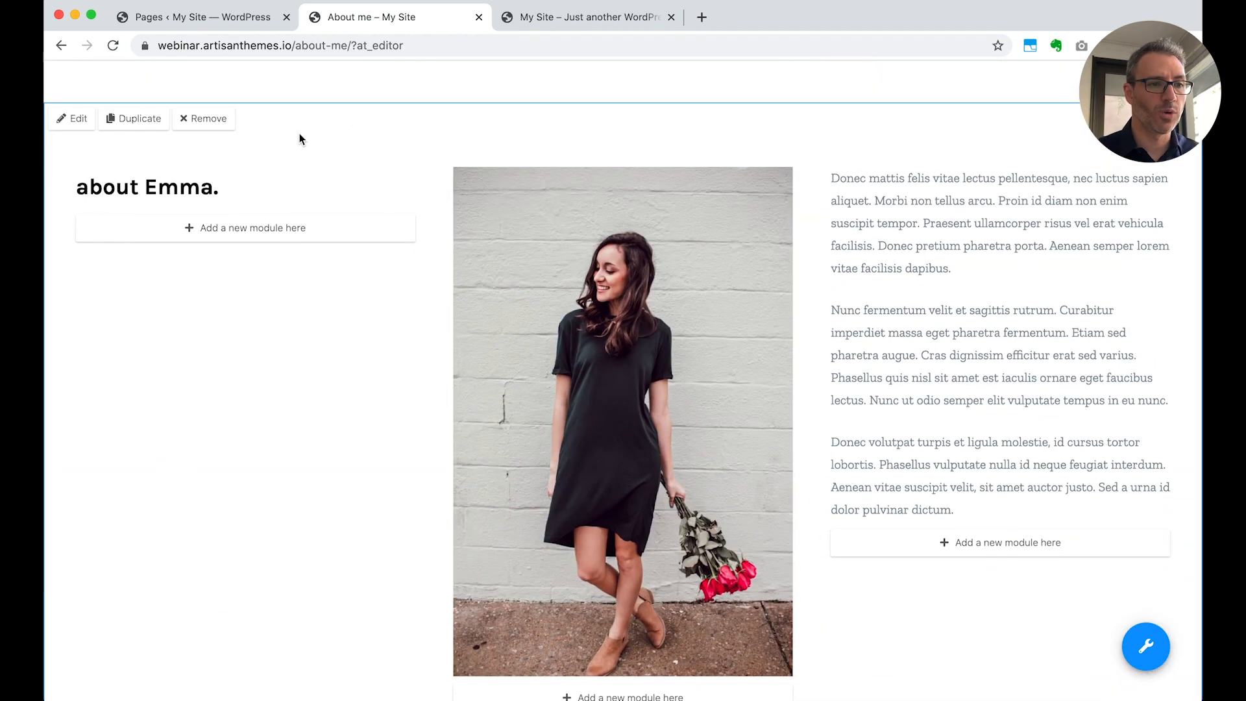
Give the About – Columns module a pink background colour and save the module
click(73, 119)
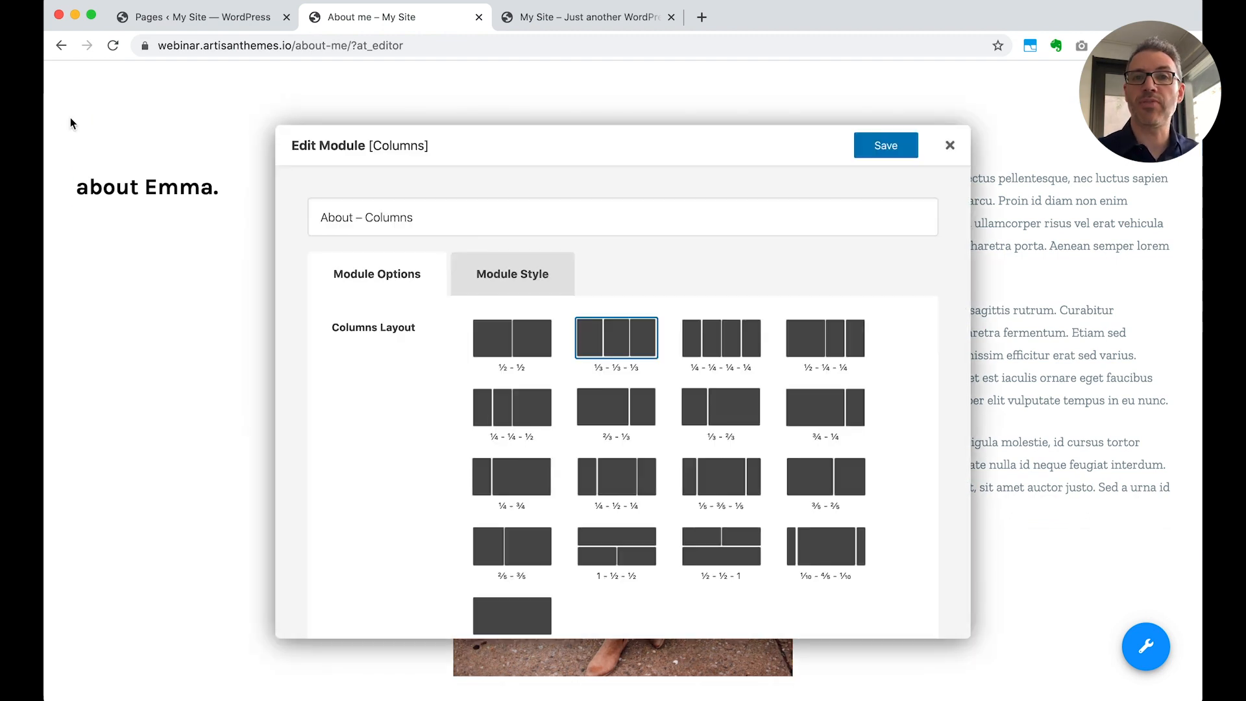
click(513, 275)
click(540, 372)
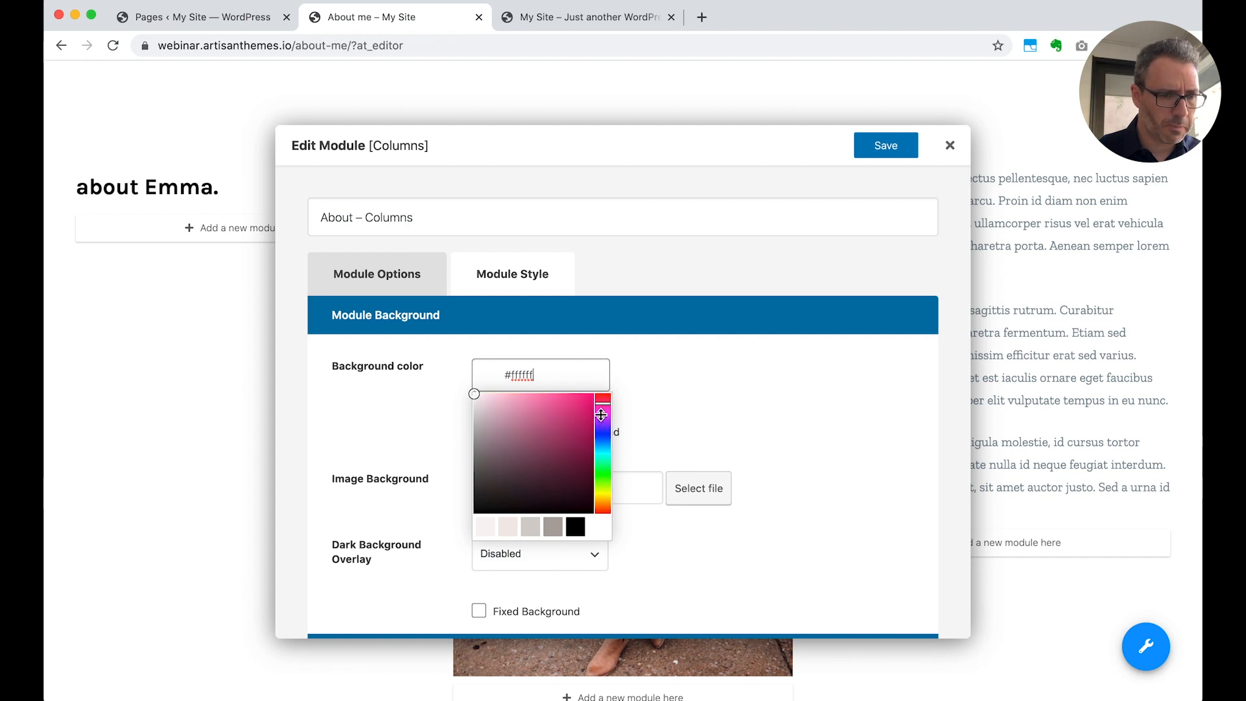
click(504, 401)
click(874, 151)
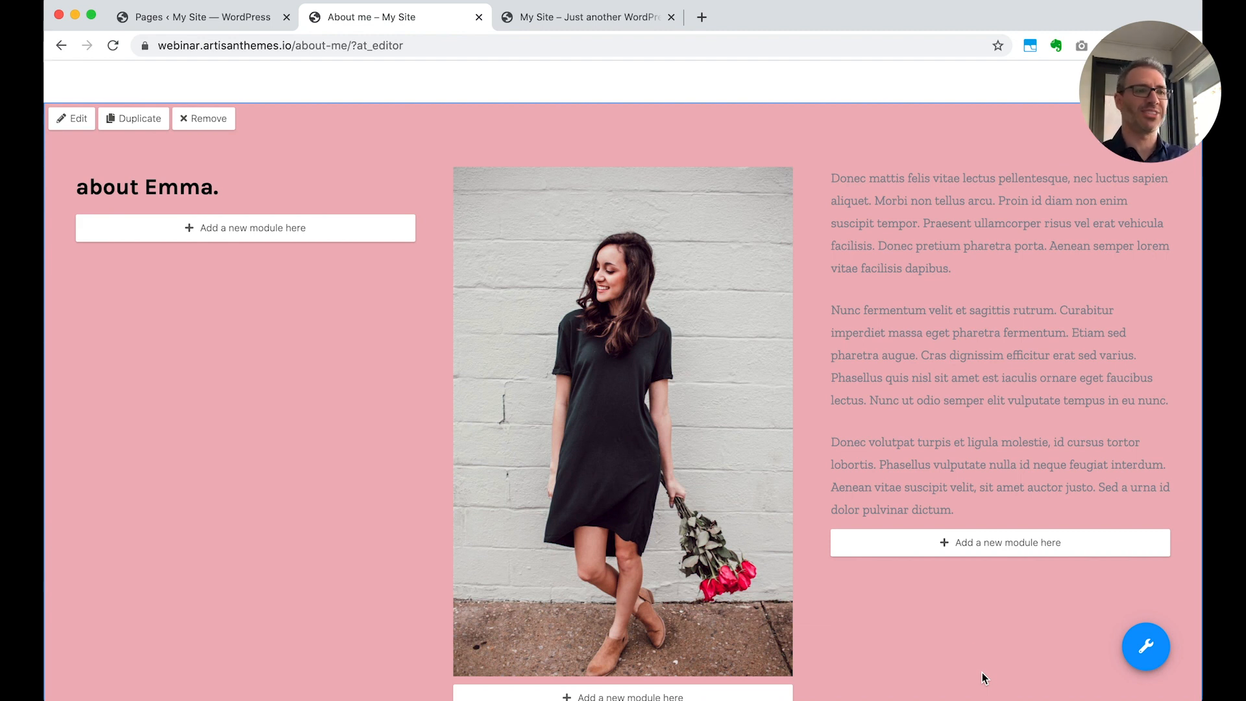
Restore the About – Columns module's background colour to #ffffff and save the module
click(65, 116)
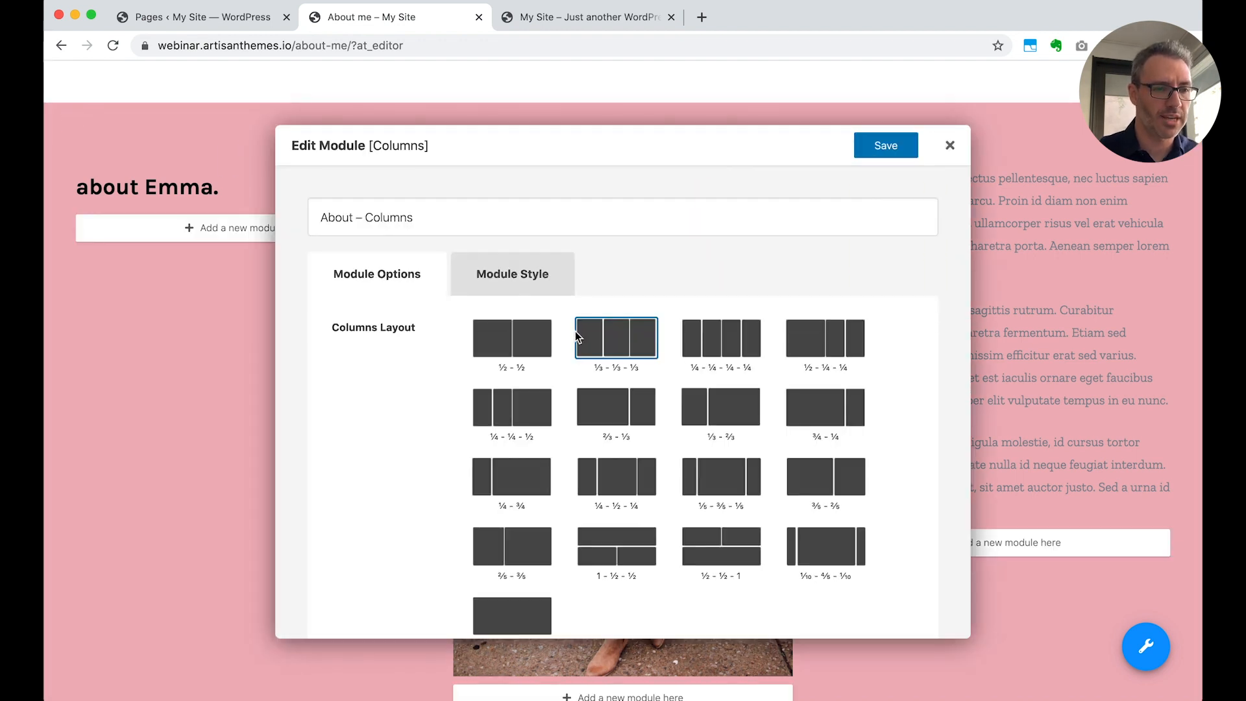
click(512, 269)
click(523, 372)
drag(505, 431, 421, 357)
click(891, 156)
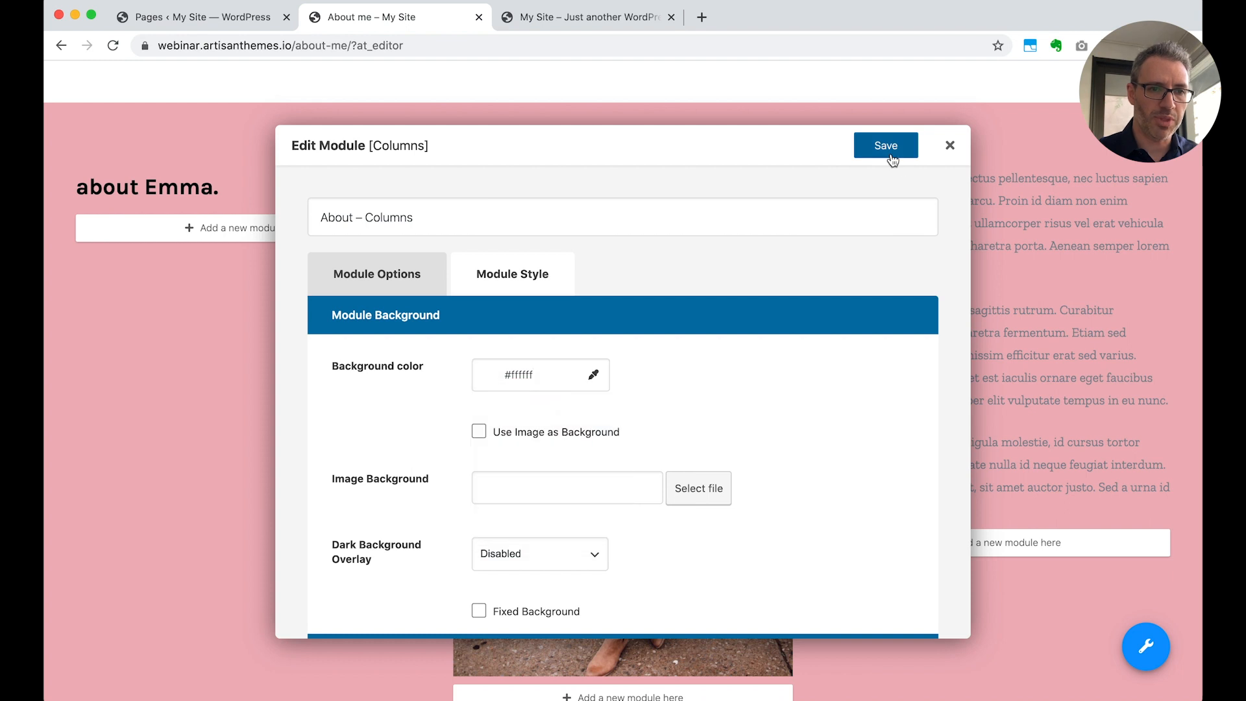
Look over the whole About Me page, from the first columns section down to the social icons and footer
scroll(918, 425, down, 15)
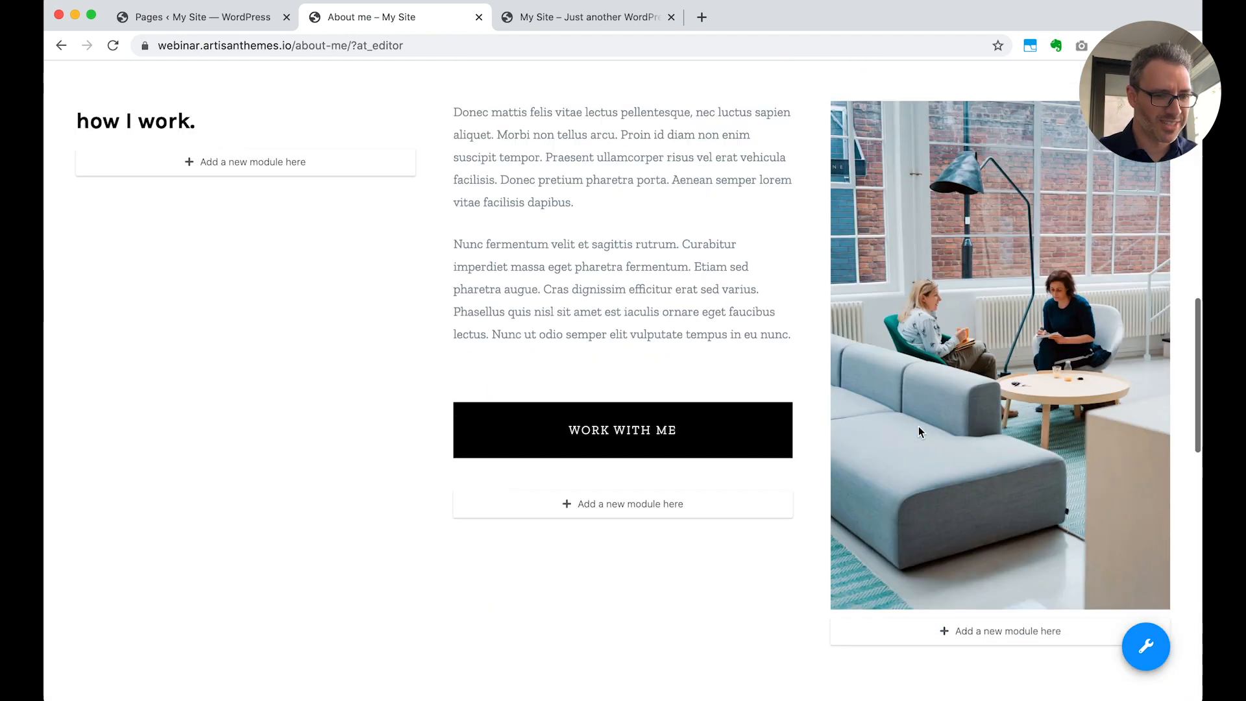
scroll(918, 425, down, 2)
scroll(917, 425, down, 3)
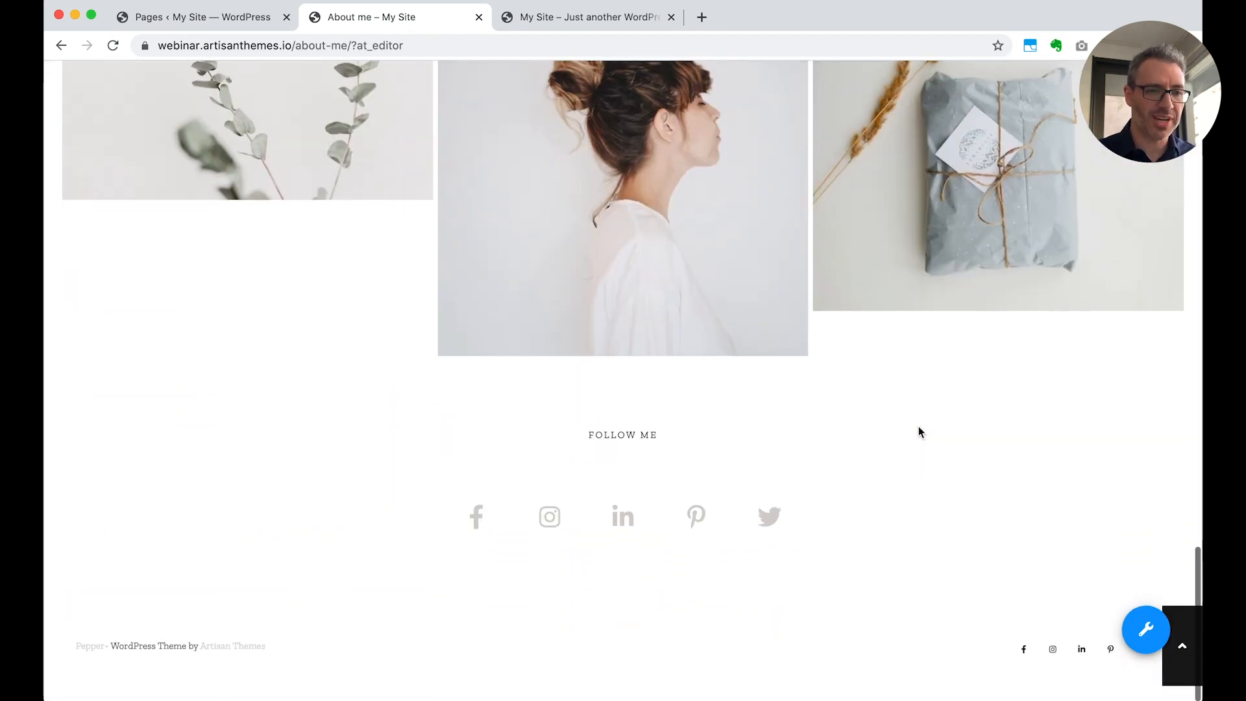
scroll(918, 426, up, 20)
scroll(765, 552, down, 7)
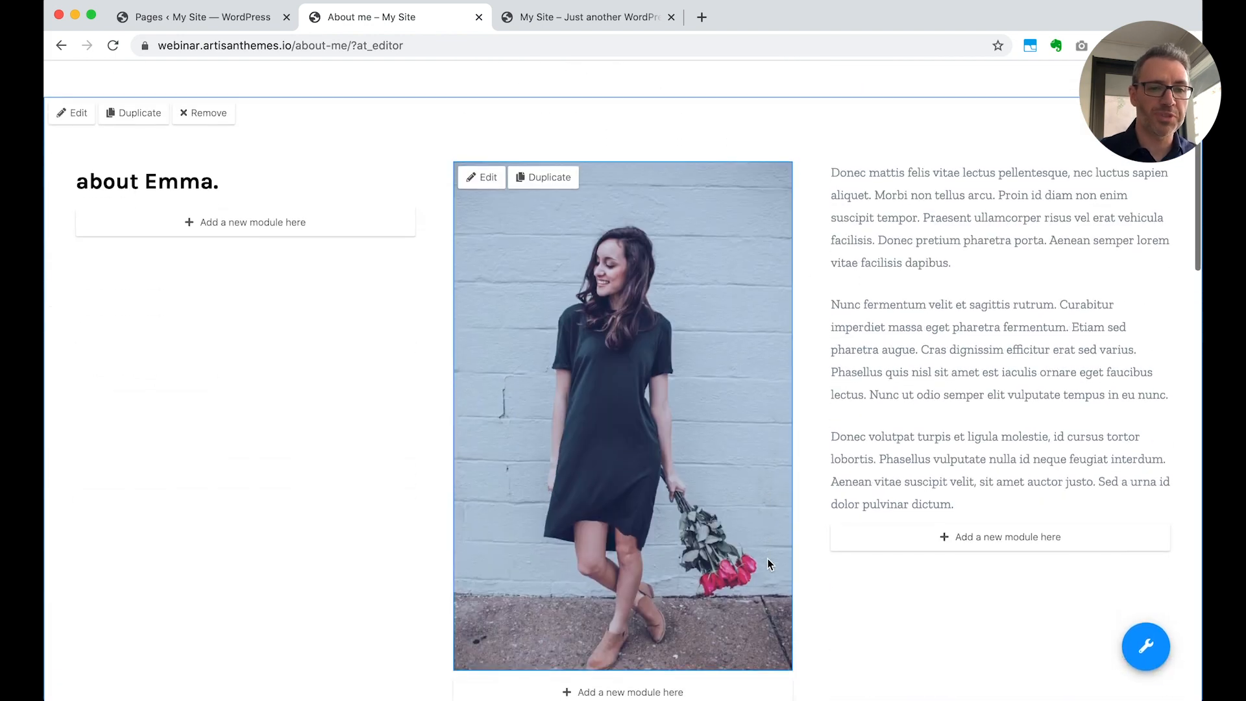
scroll(767, 564, down, 7)
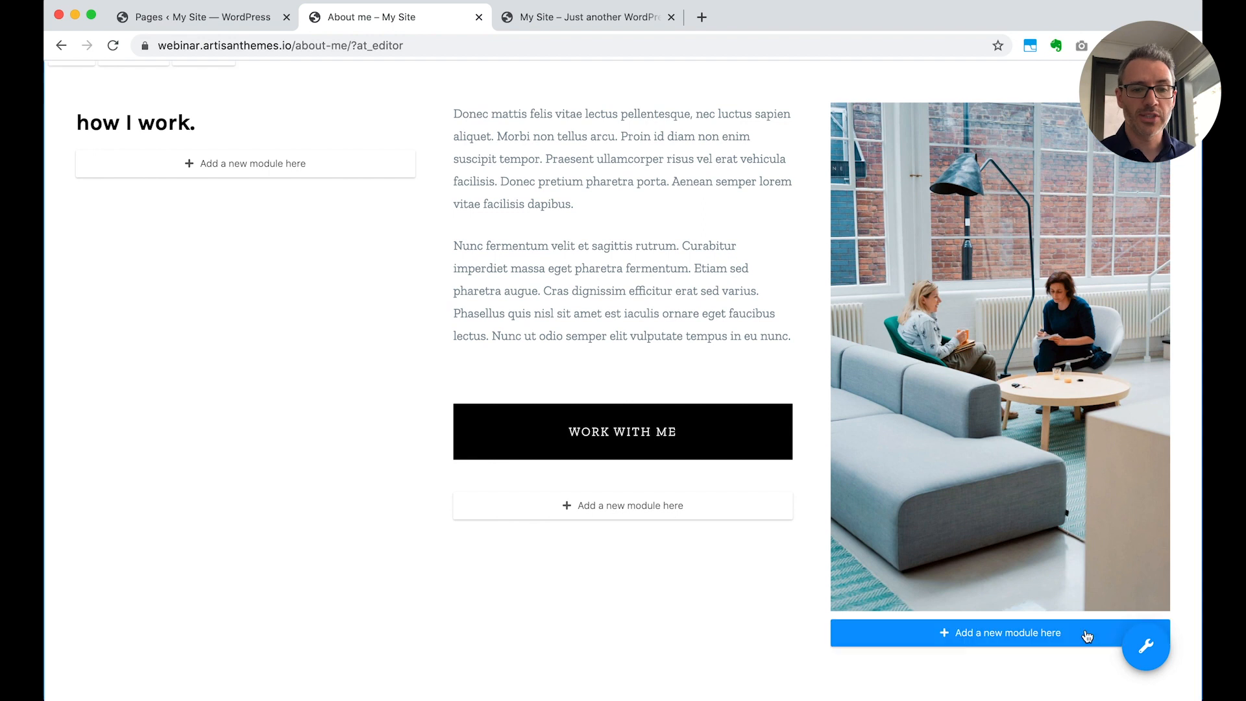
Check the order of the About Me page's modules in Arrange Modules and close it without changes
click(1142, 646)
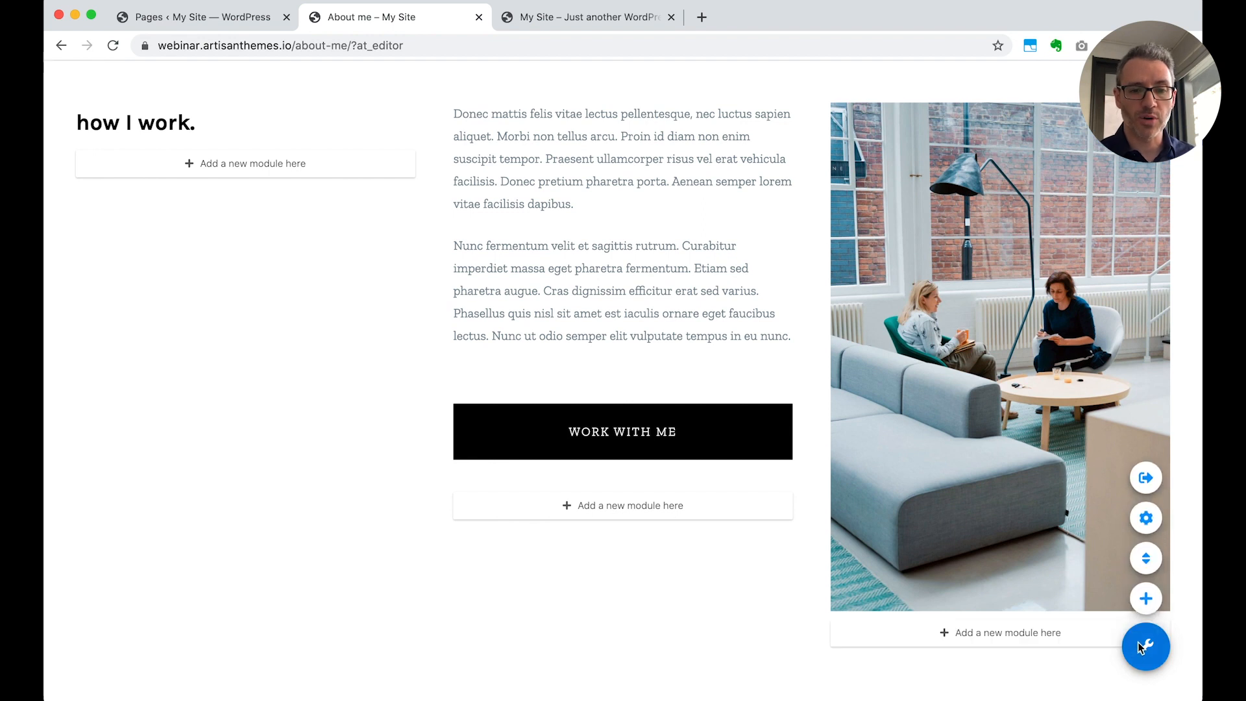
click(1145, 558)
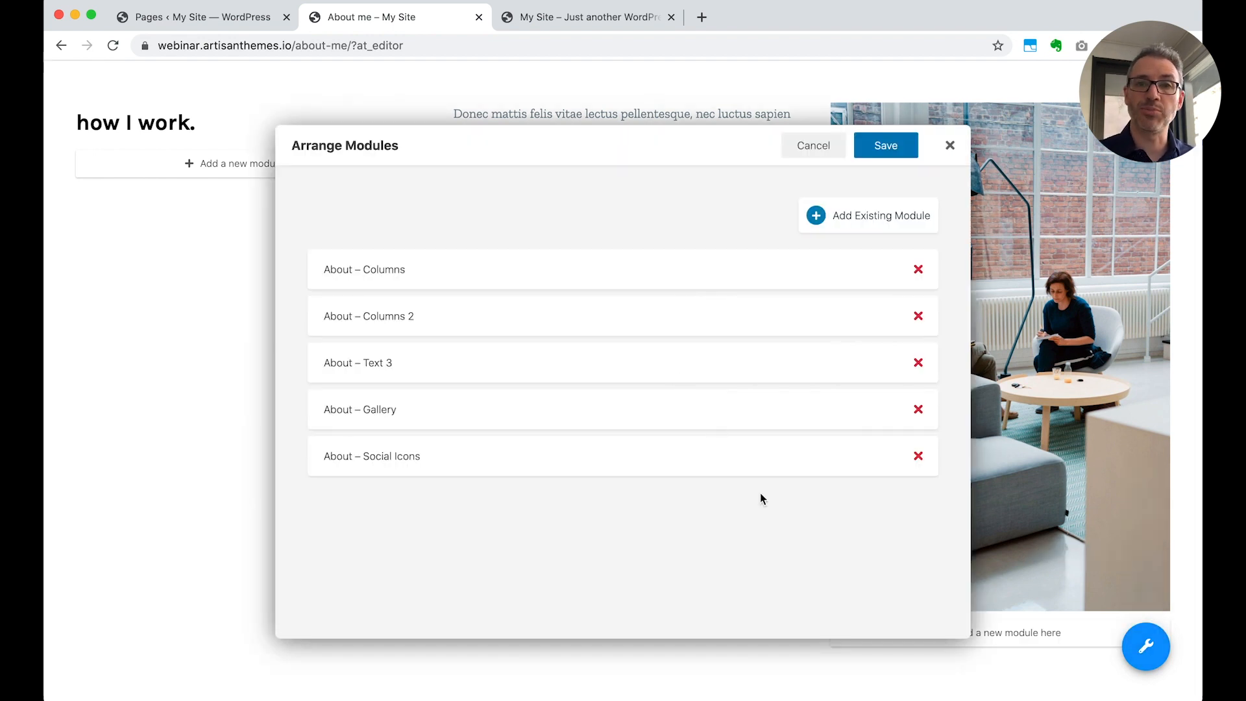
click(950, 145)
Open the About me page in the WordPress back-end editor and review its module list and Page Options
click(223, 18)
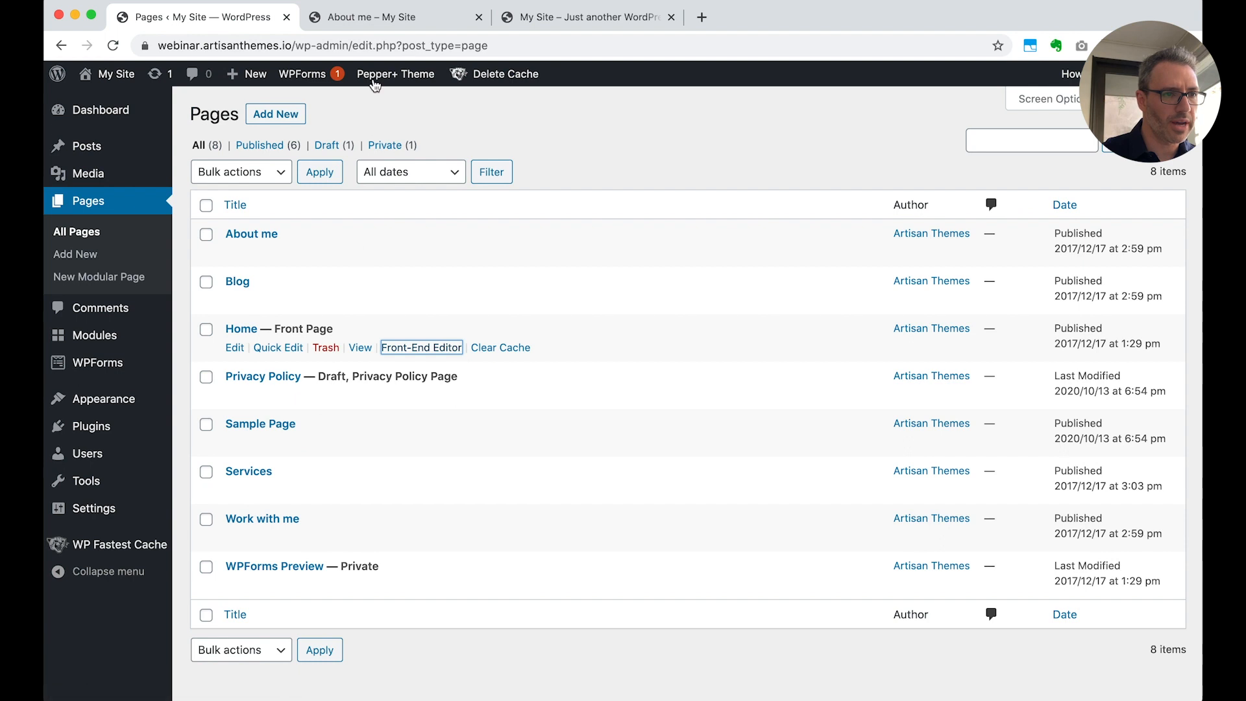
click(246, 235)
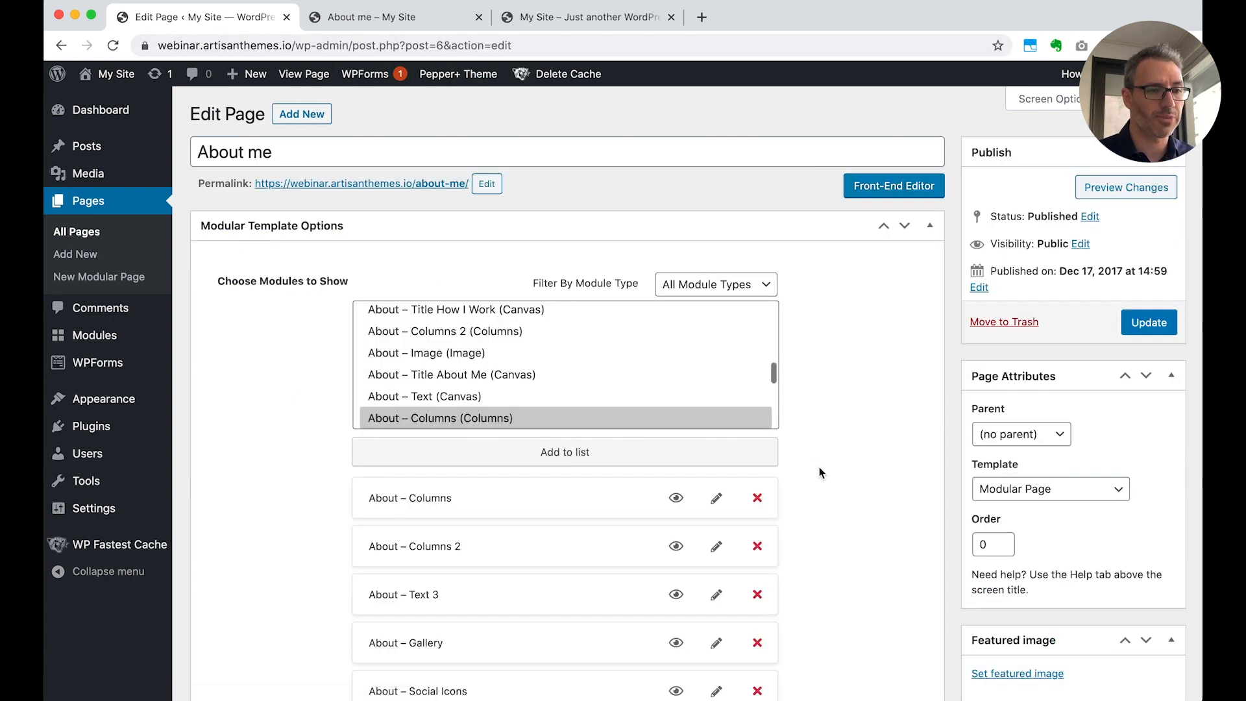
scroll(820, 472, down, 3)
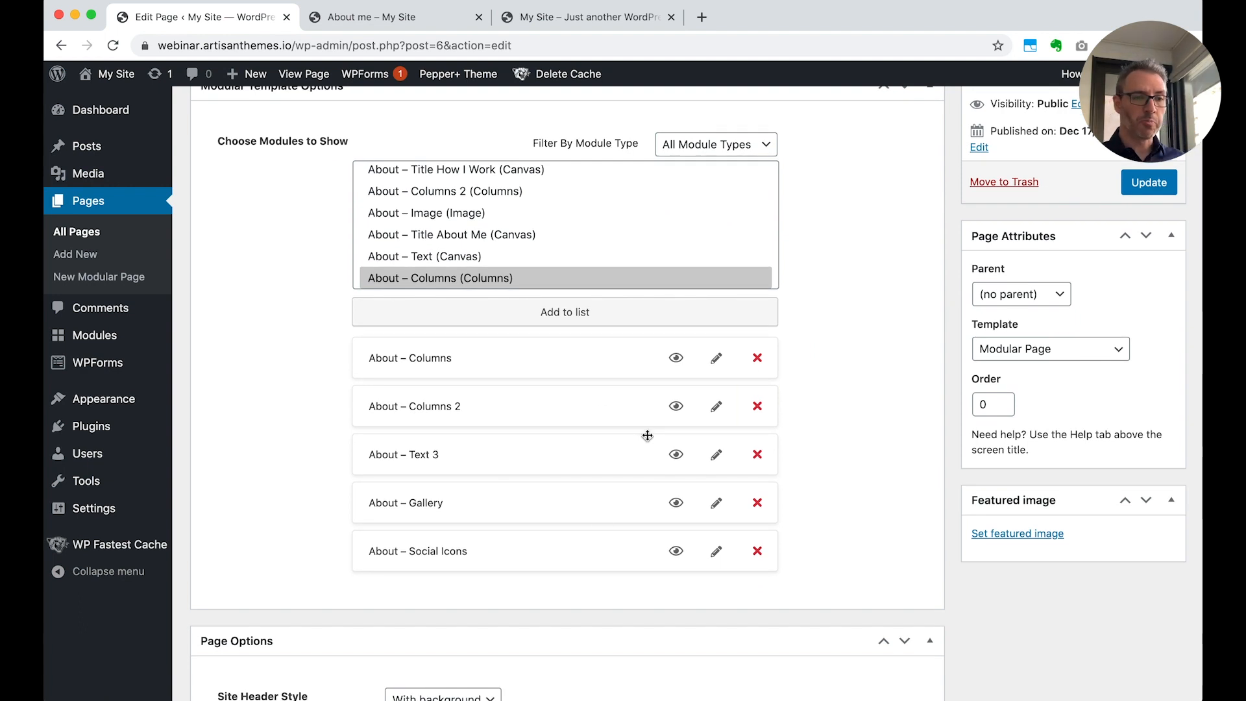
scroll(647, 435, down, 10)
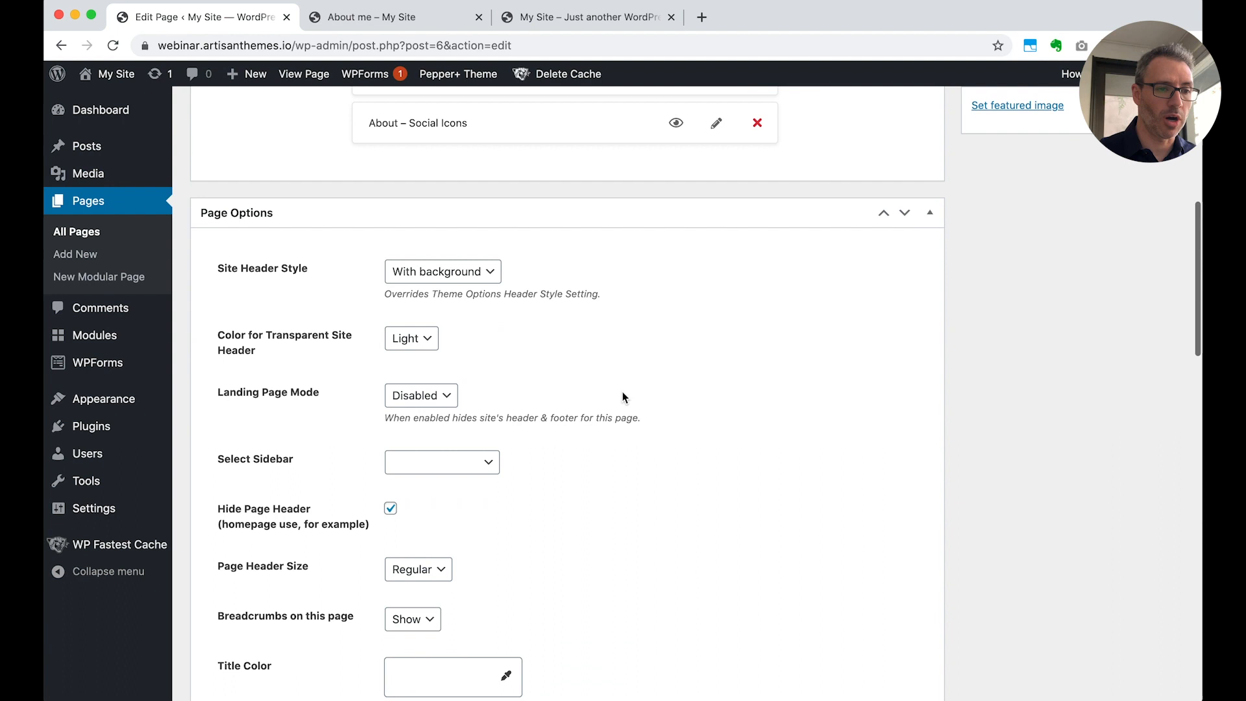
scroll(571, 558, up, 9)
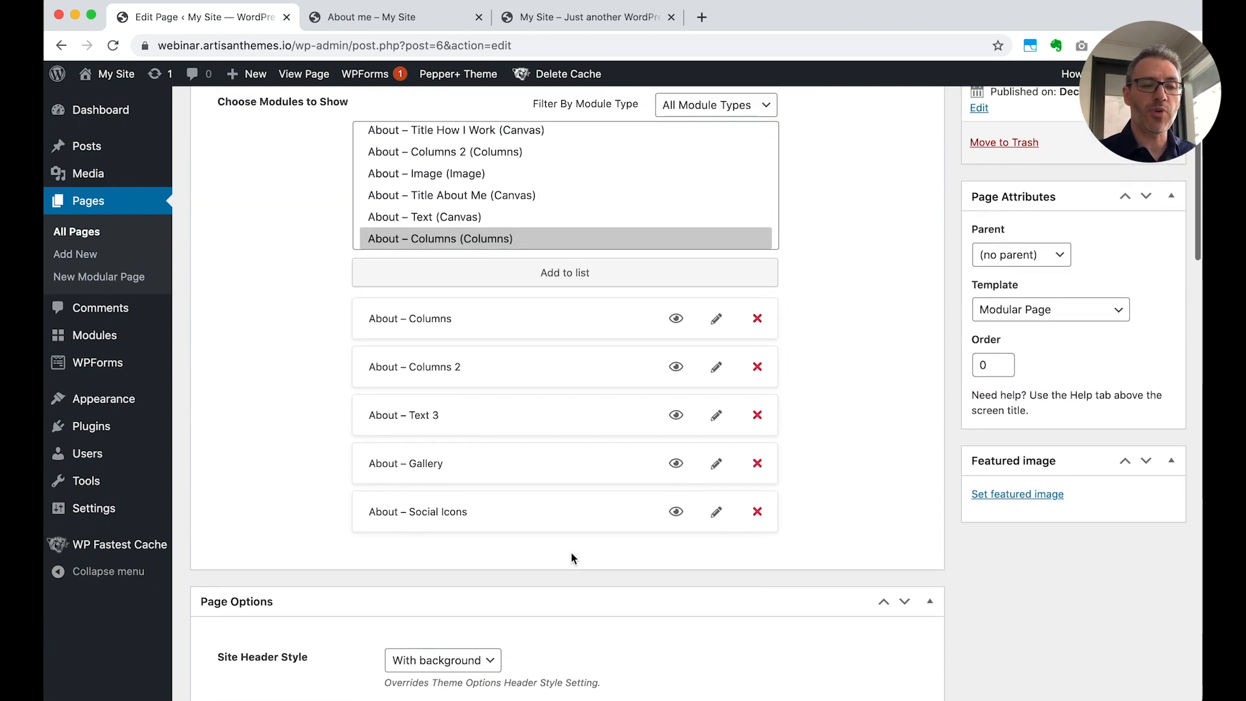
scroll(824, 497, up, 2)
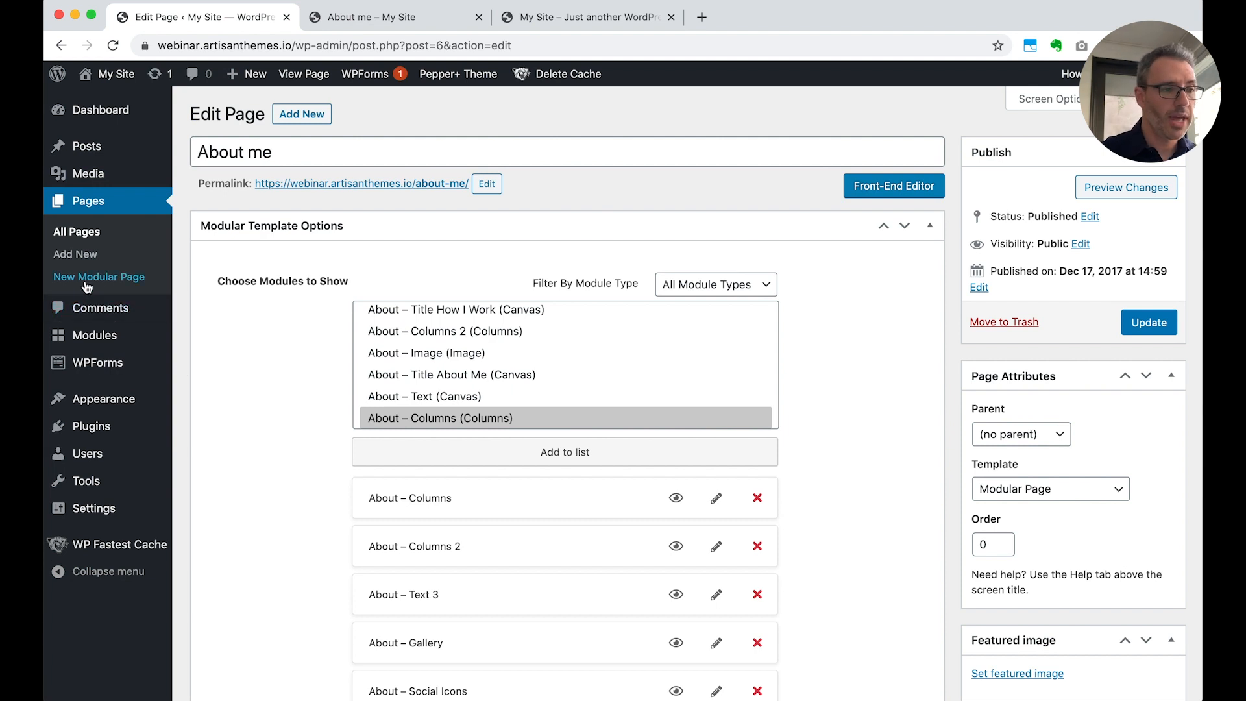
Start a new module in a separate tab, choose the Slogan type, review its options and close it unsaved
mouse_move(105, 343)
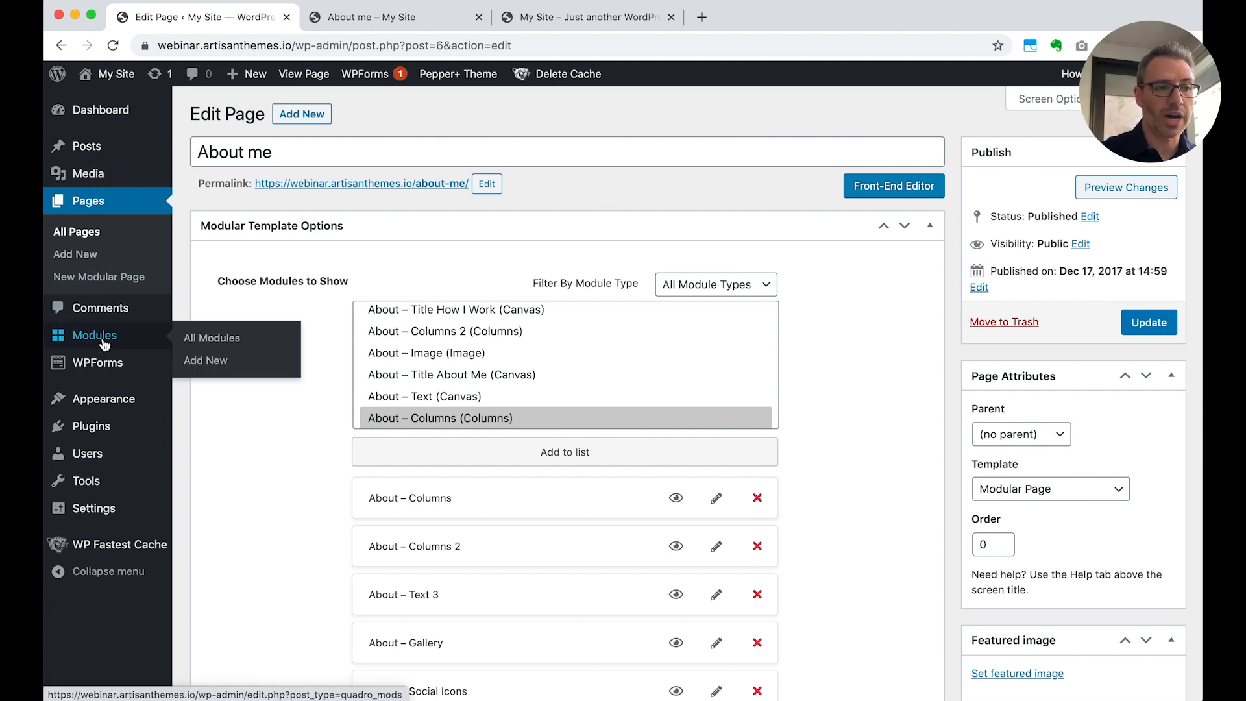
super+click(201, 360)
click(568, 18)
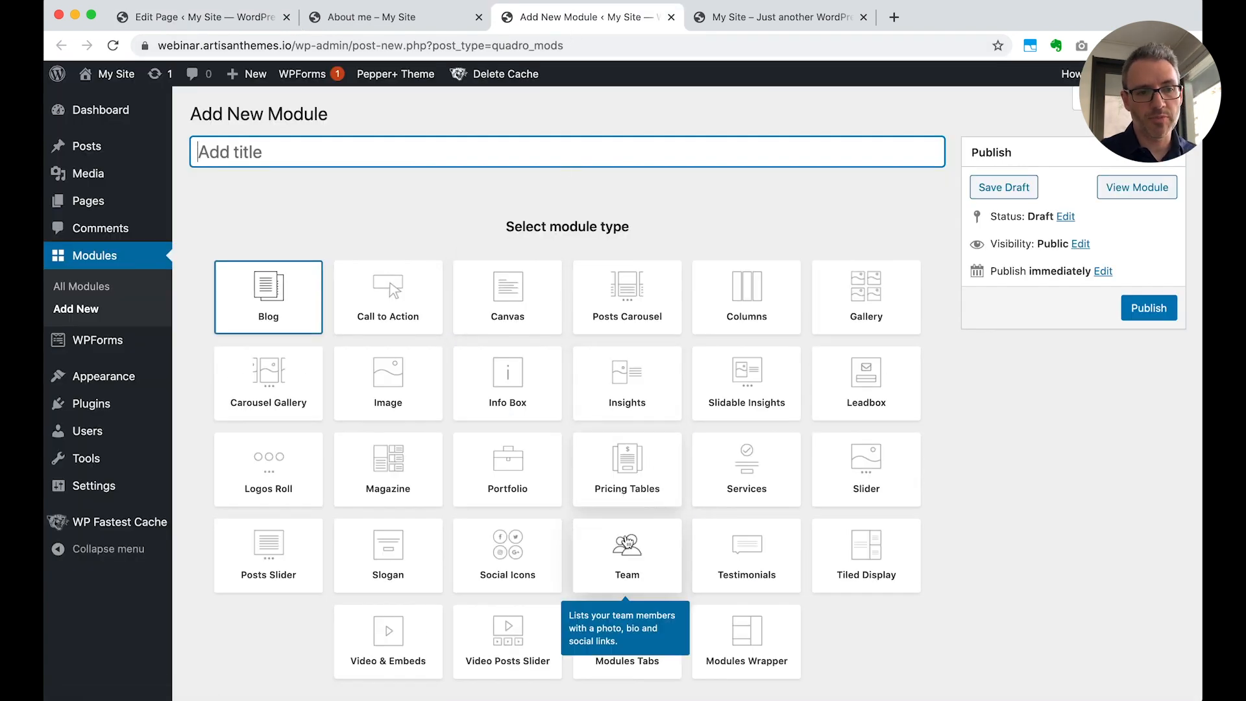
click(401, 574)
scroll(656, 497, down, 2)
scroll(656, 497, down, 3)
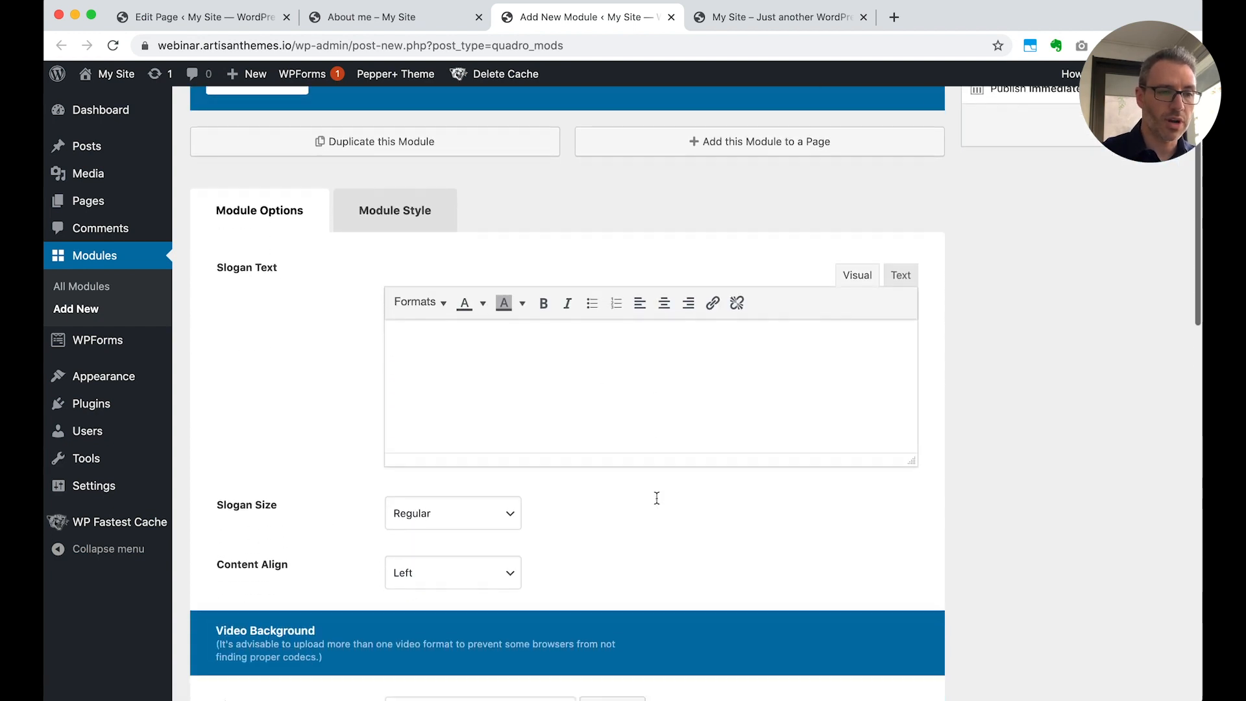
scroll(656, 497, up, 4)
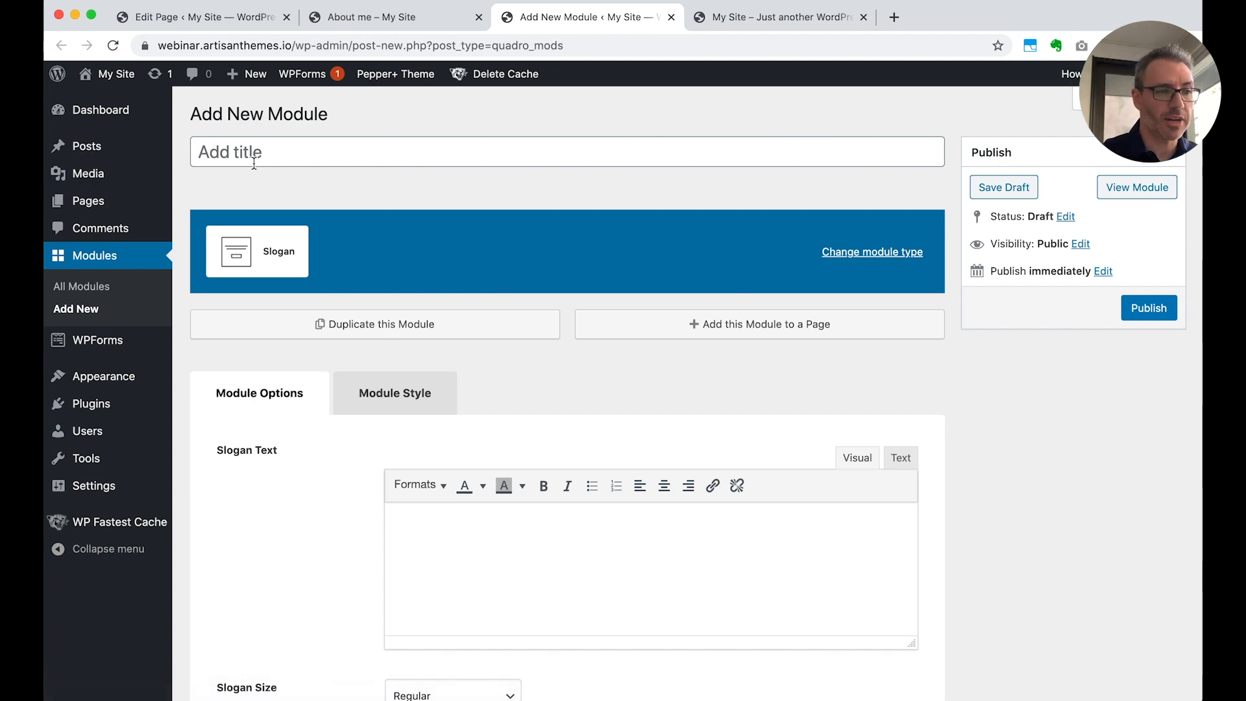
key(super+w)
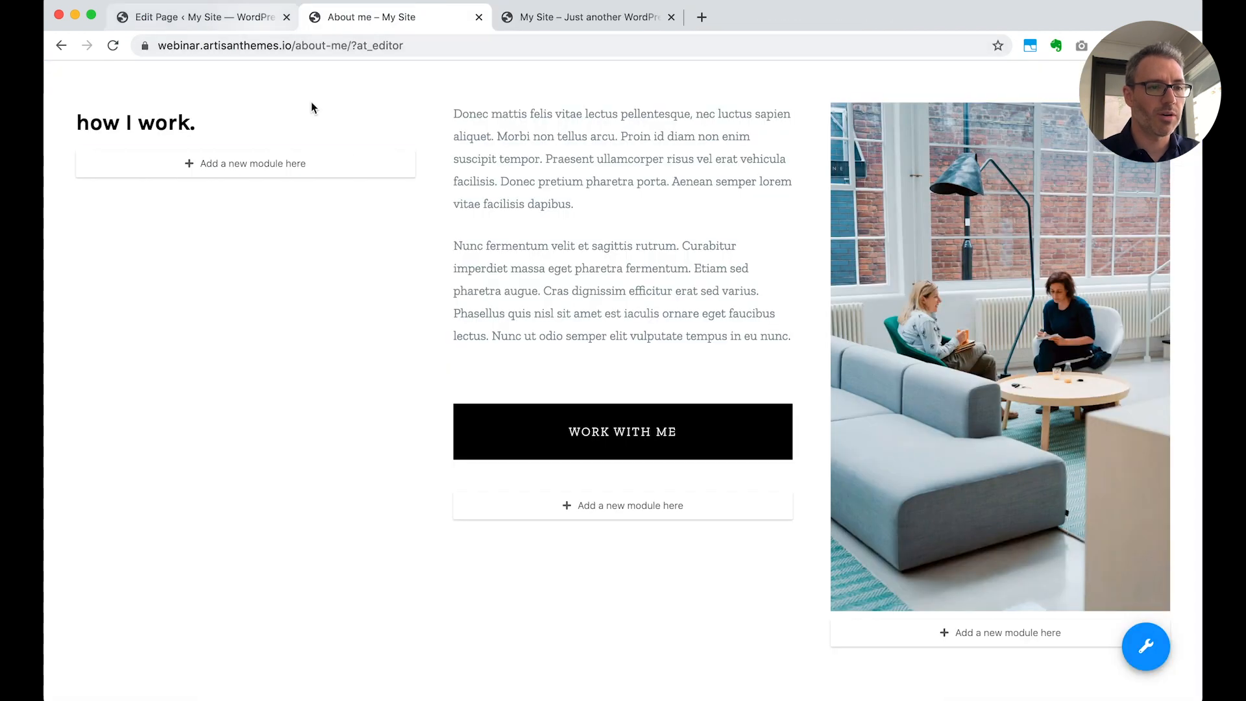
scroll(599, 406, up, 1)
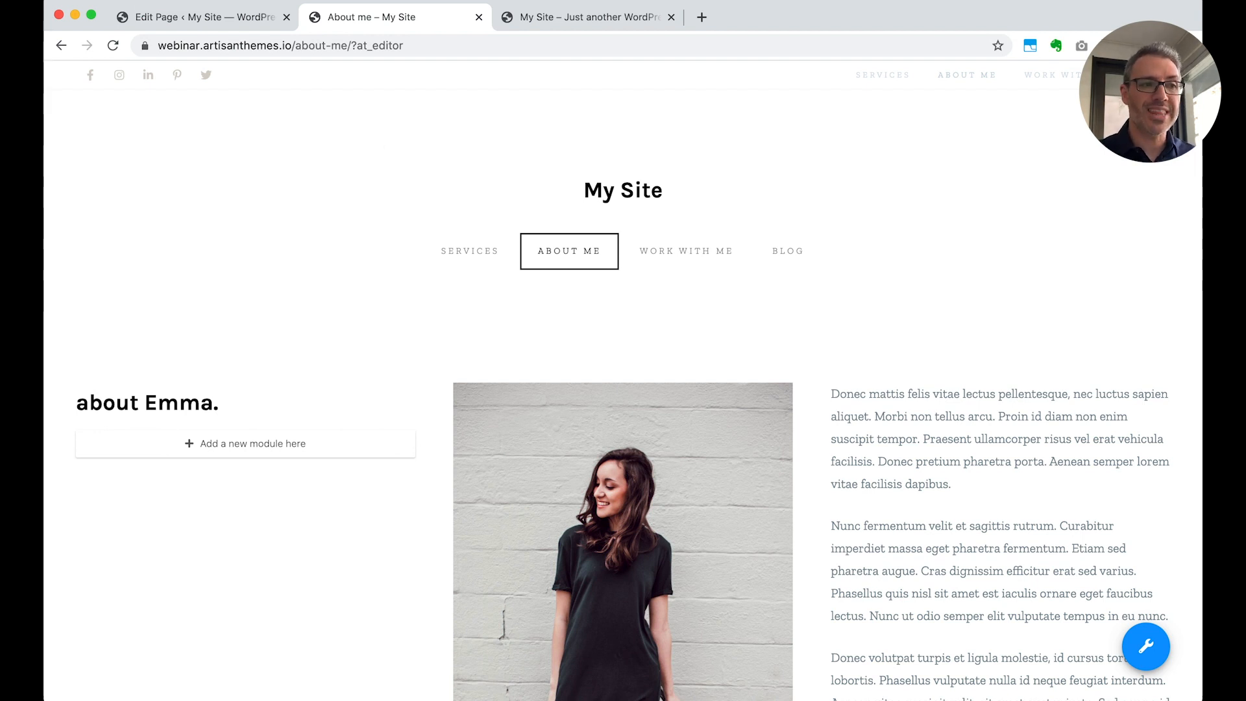
Create a new modular page in the WordPress admin and open the Artisan Pages library of importable pages
click(181, 17)
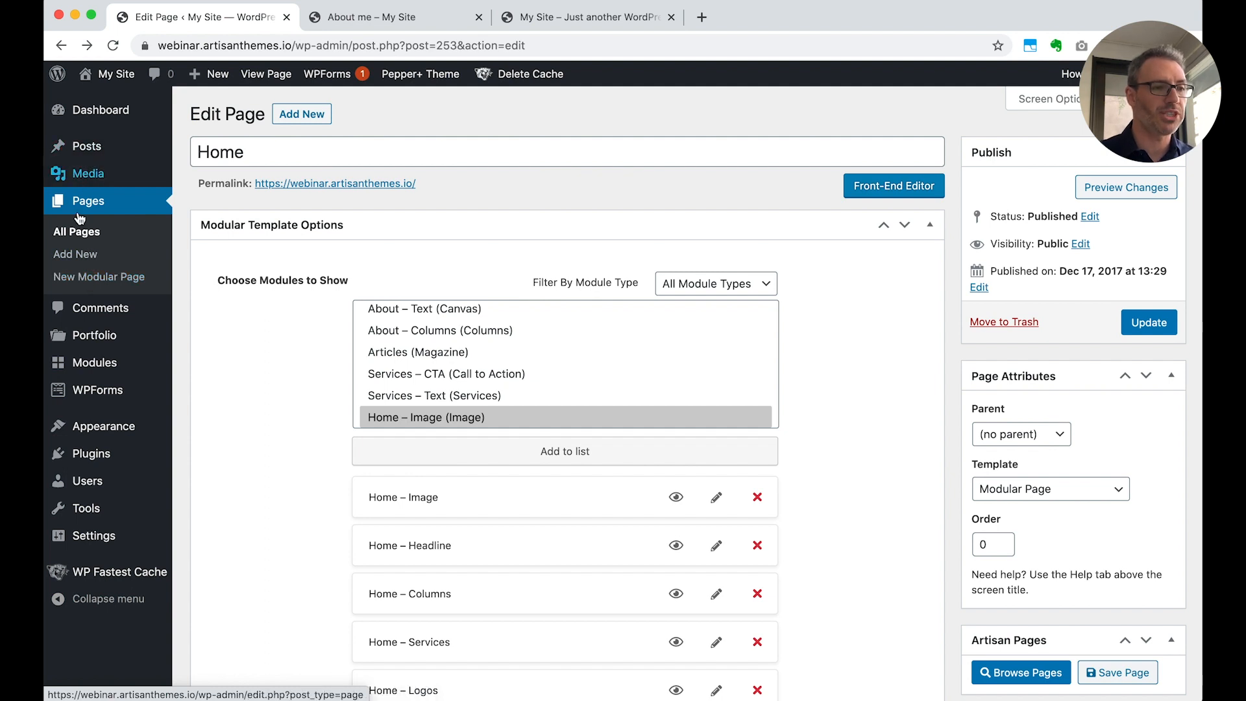
click(93, 282)
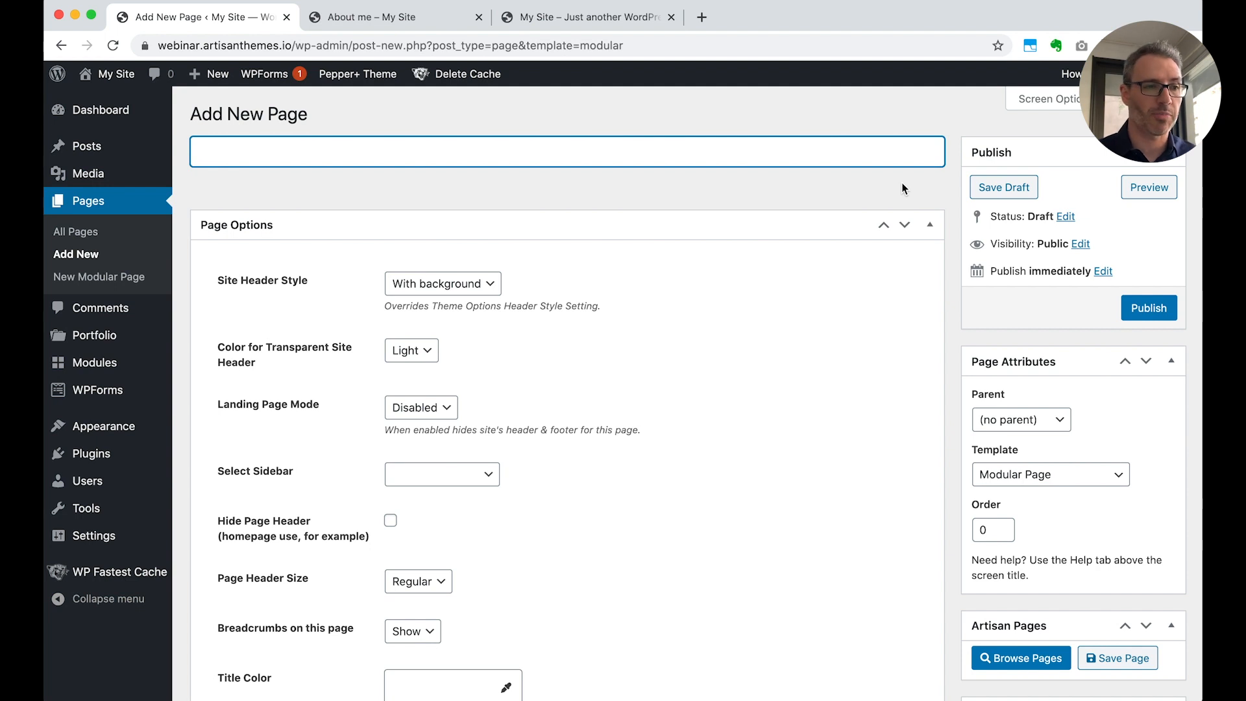
scroll(986, 468, down, 2)
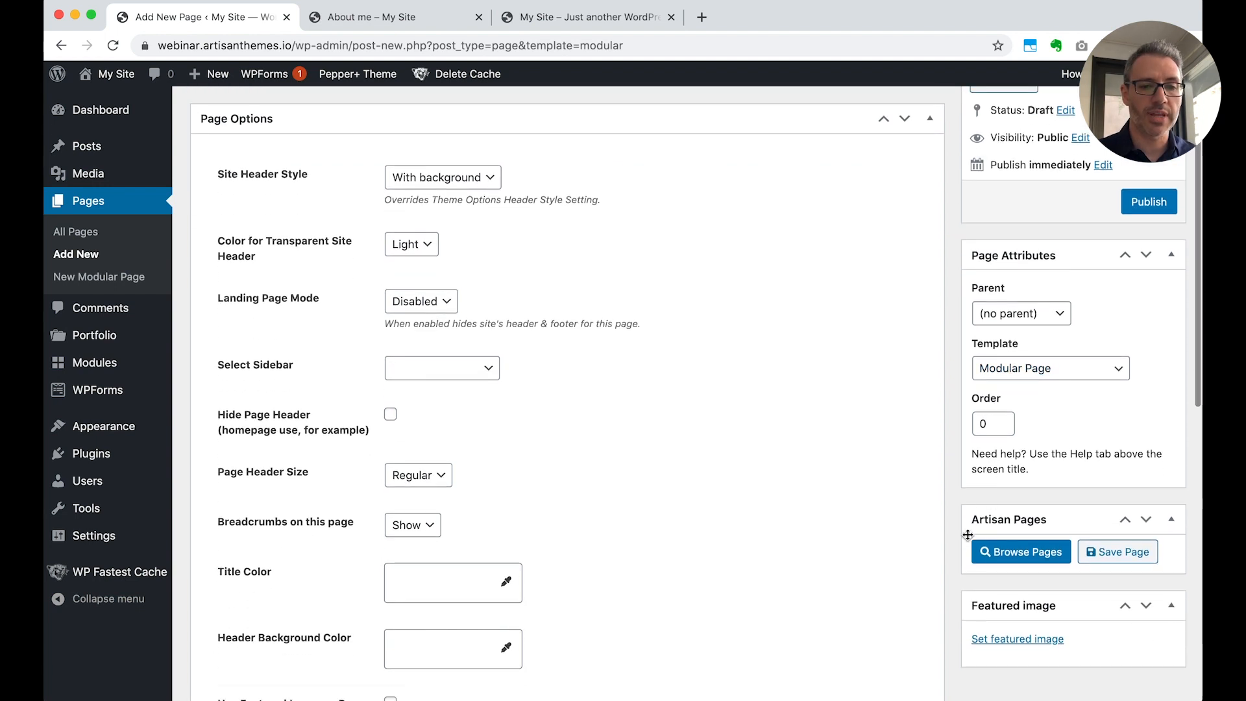
click(1026, 552)
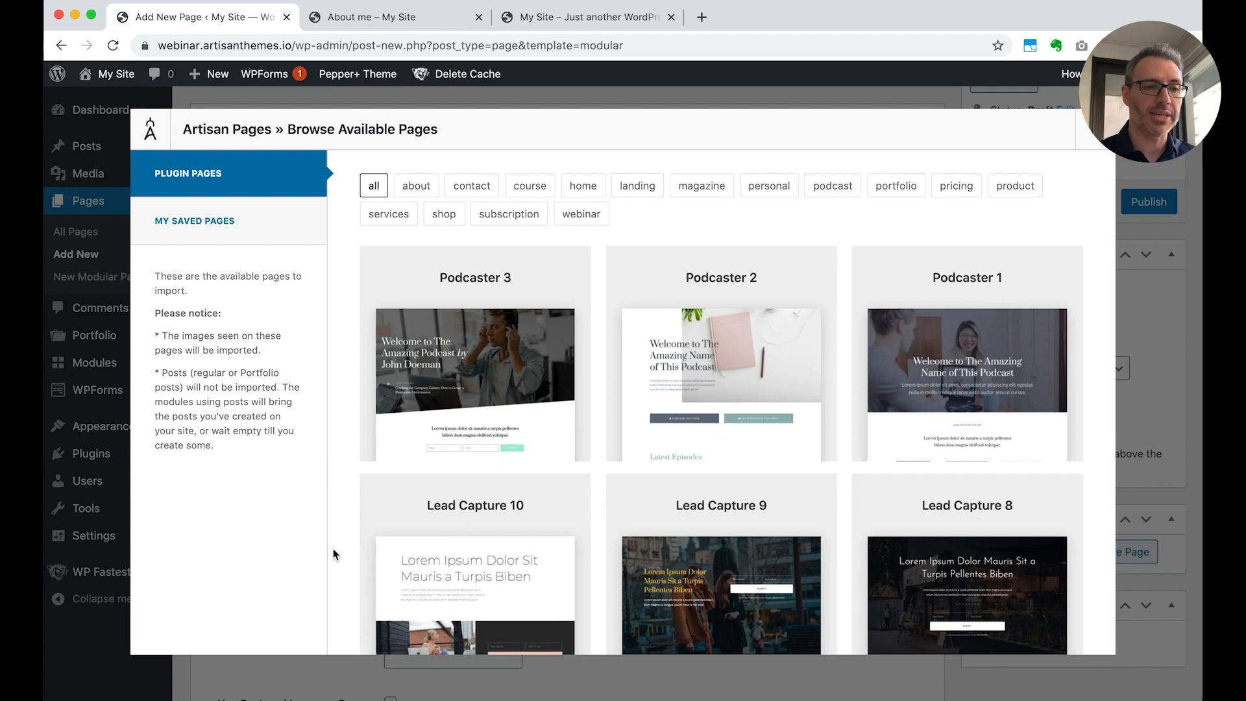
Browse the page templates of all categories in the Artisan Pages library
scroll(626, 459, down, 4)
scroll(626, 459, down, 16)
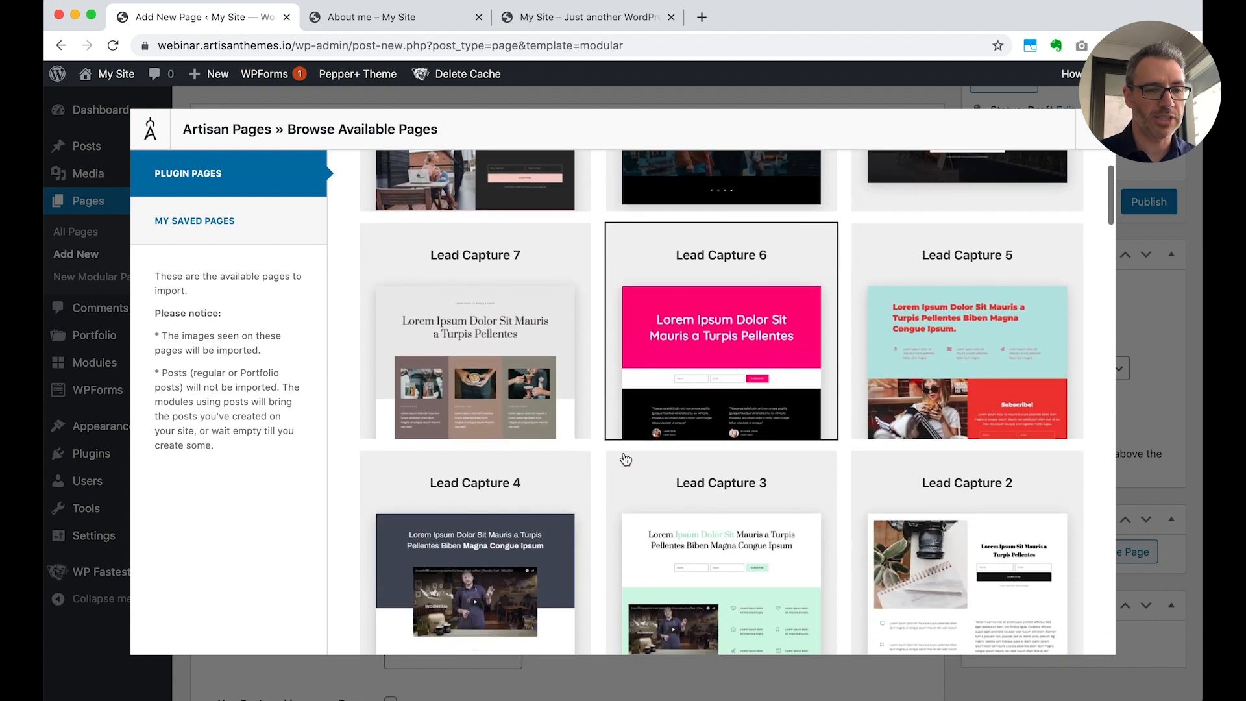
scroll(626, 459, down, 4)
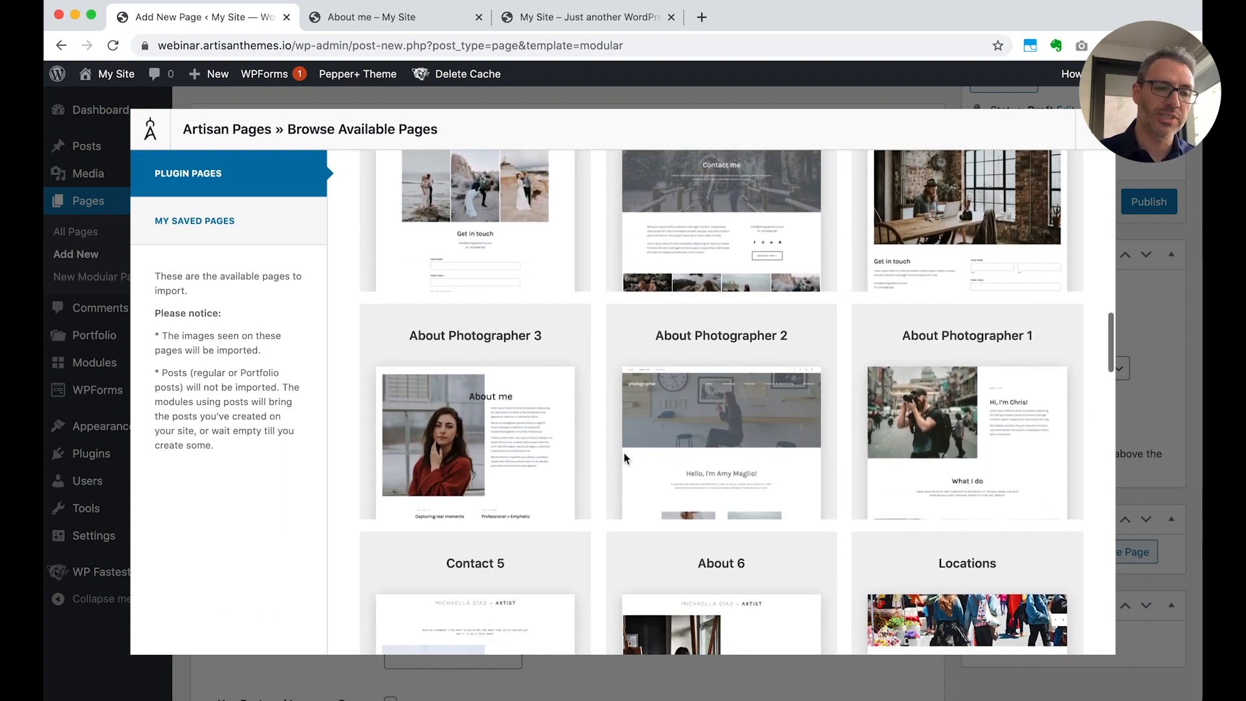
scroll(599, 520, down, 4)
scroll(598, 519, down, 5)
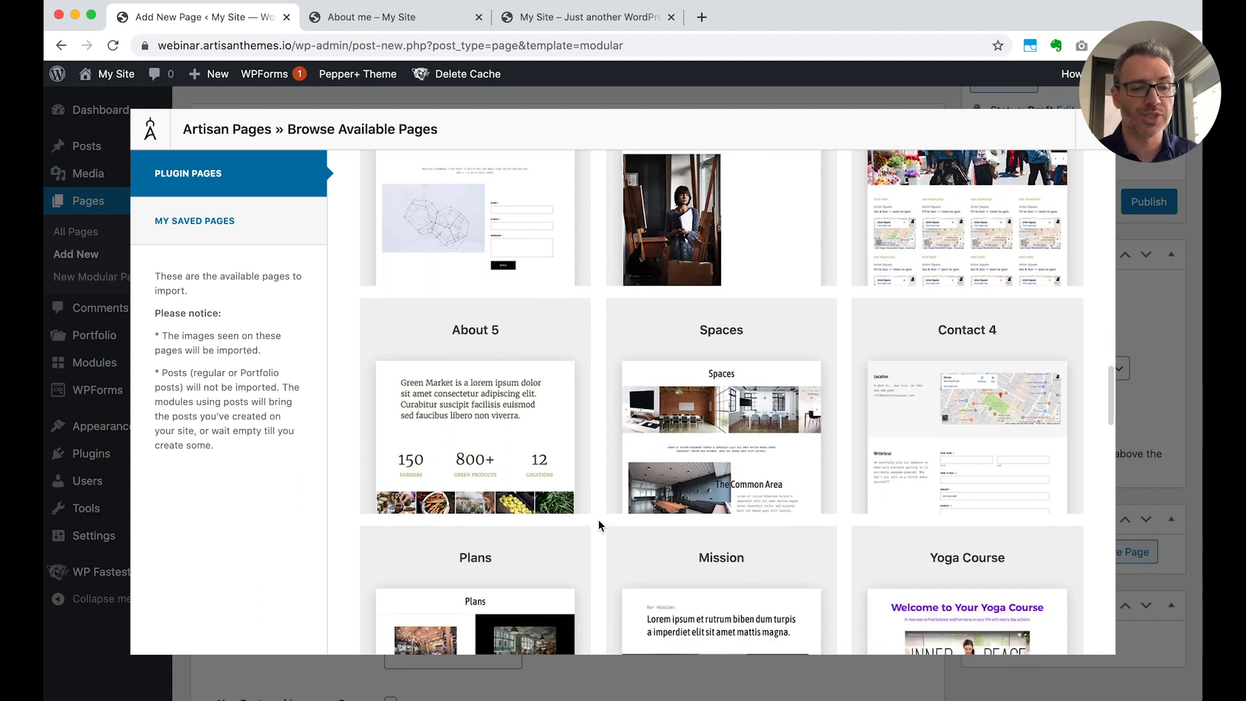
scroll(598, 525, down, 10)
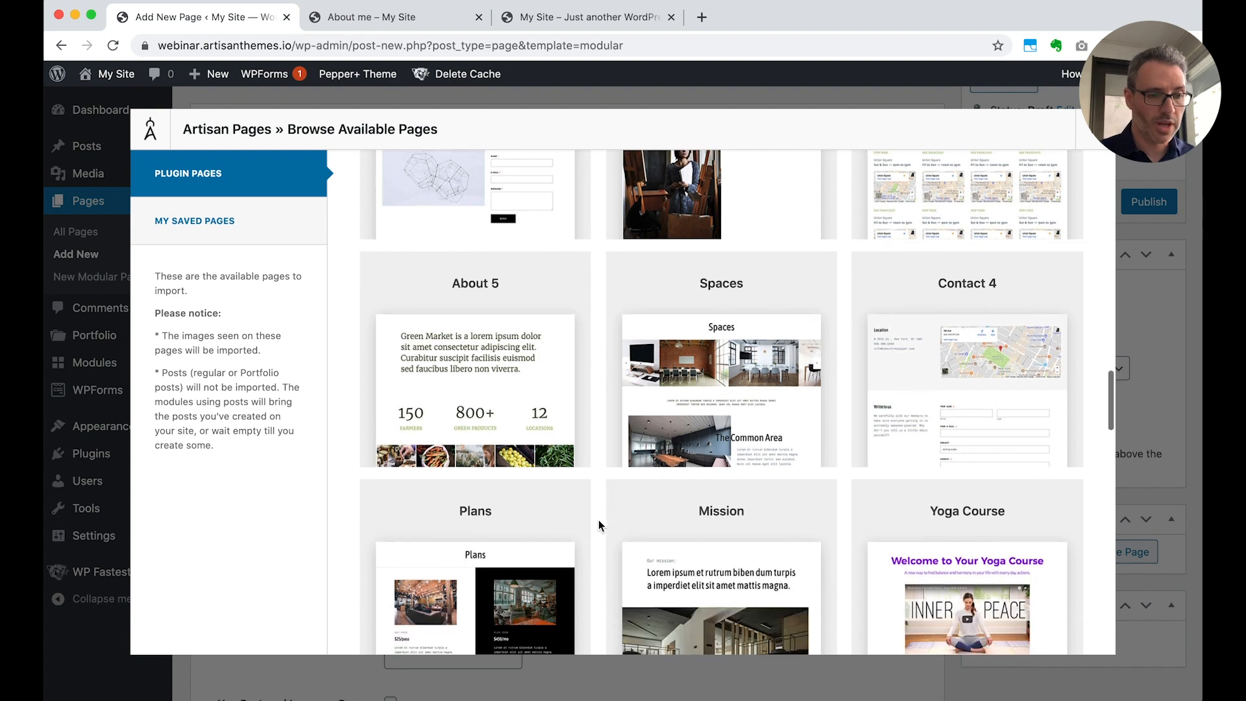
scroll(598, 520, up, 15)
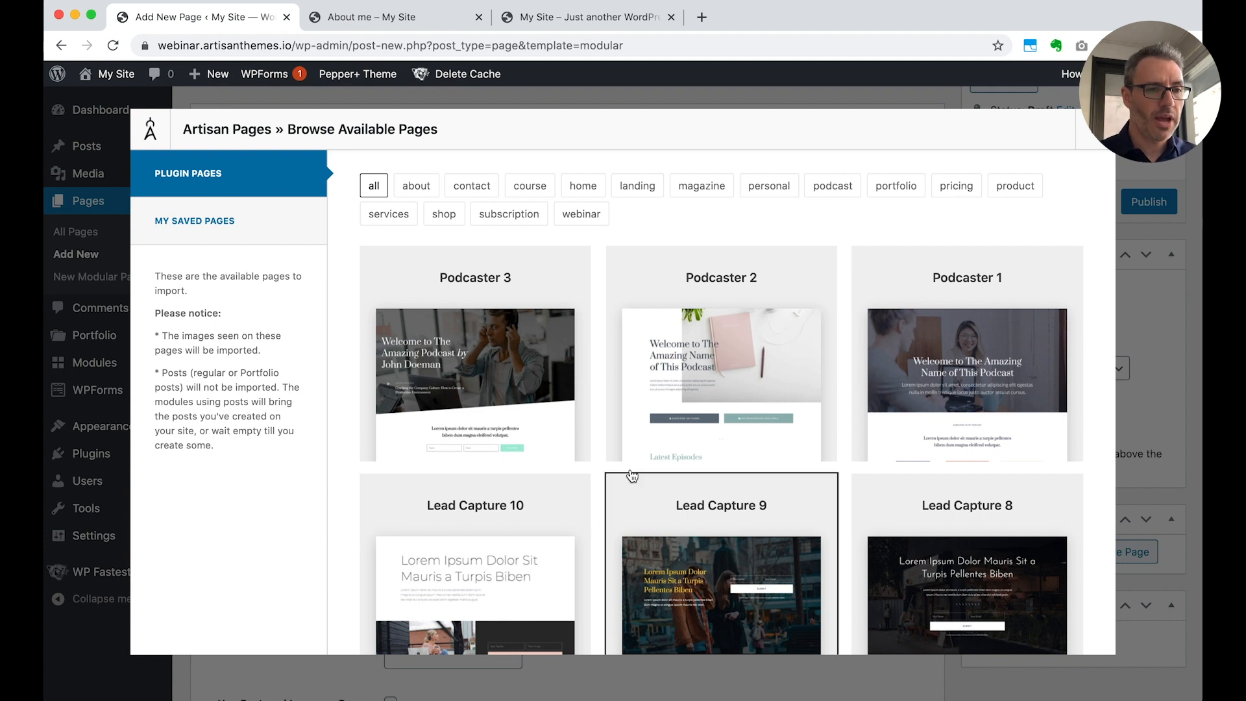
Filter the template library to landing pages, build the Lead Capture 4 template into the current page and reload it
click(638, 187)
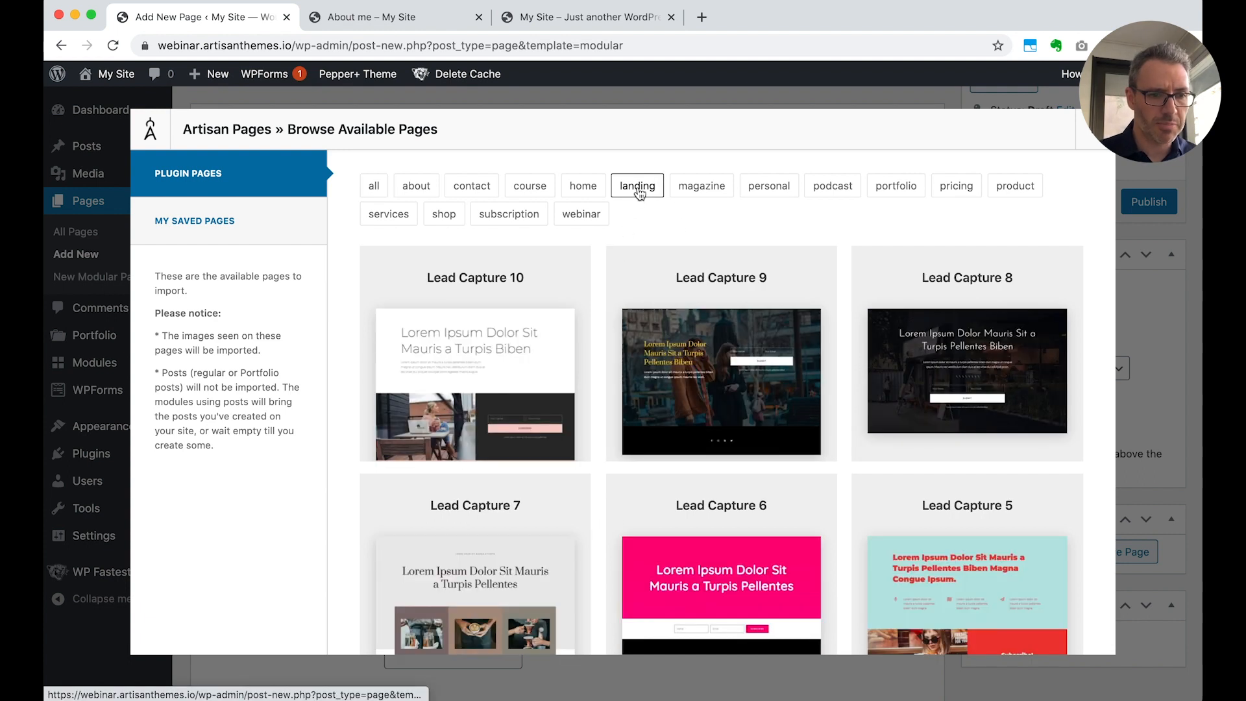
scroll(763, 405, down, 3)
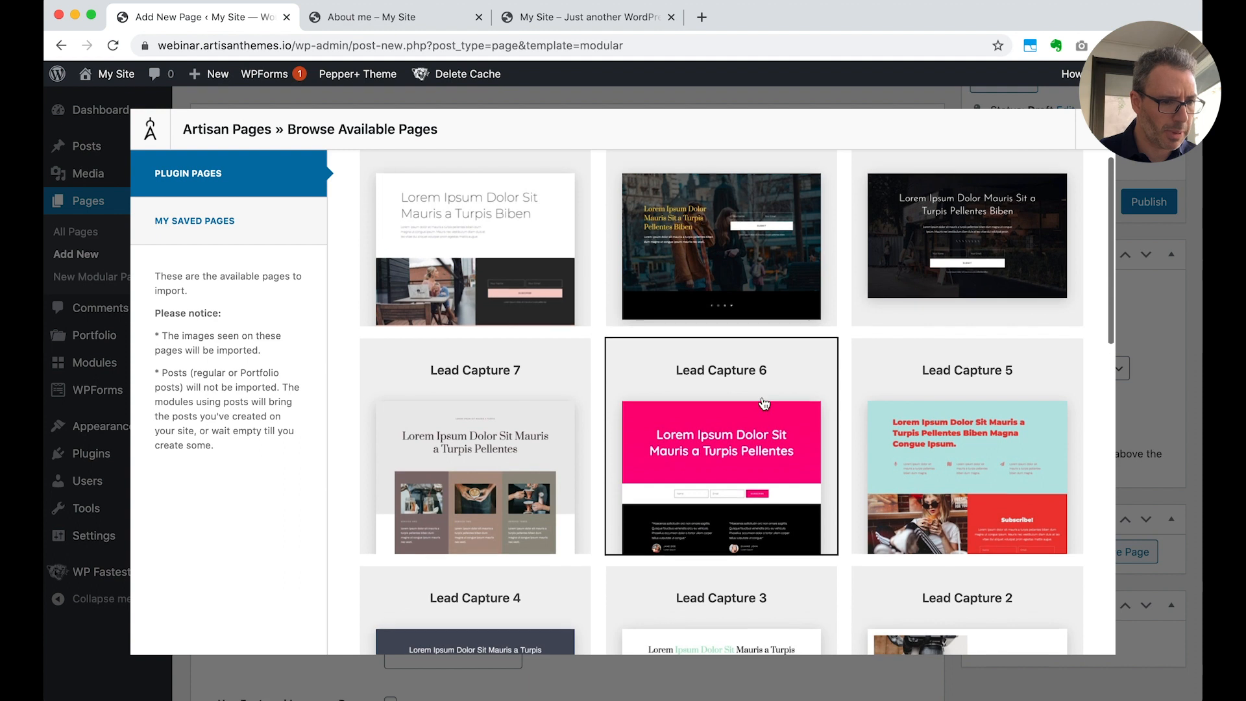
scroll(763, 403, down, 6)
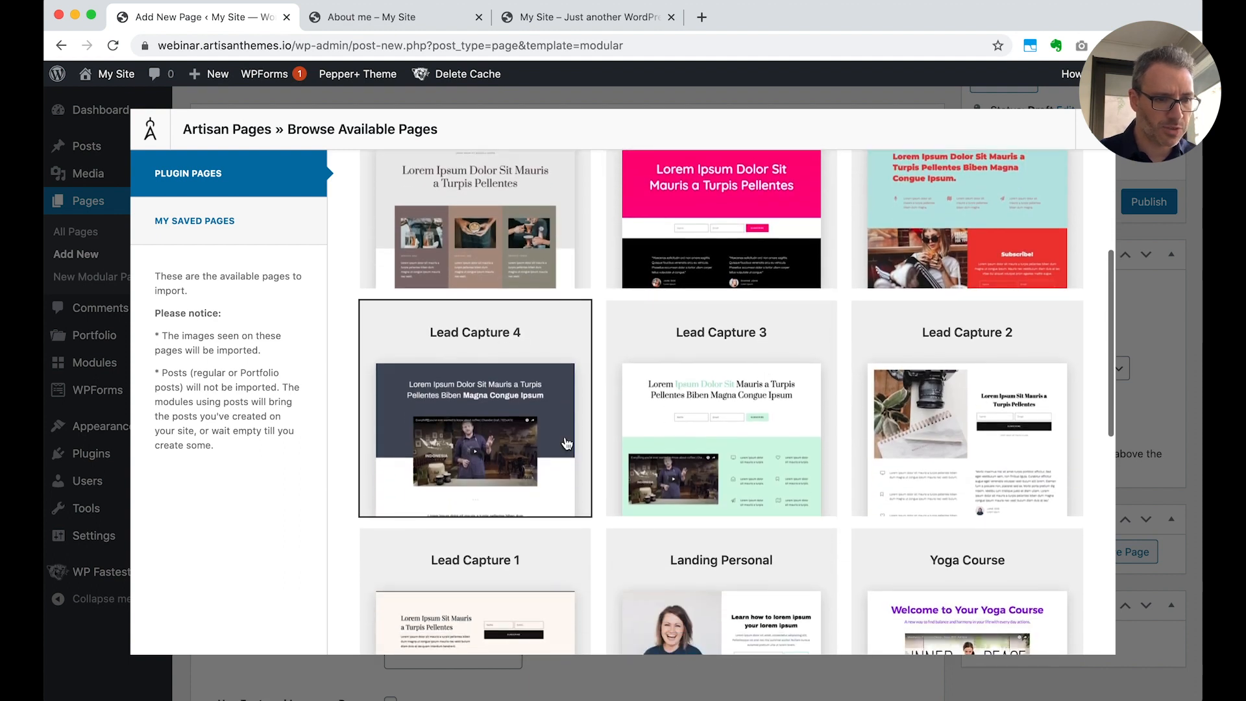
click(509, 425)
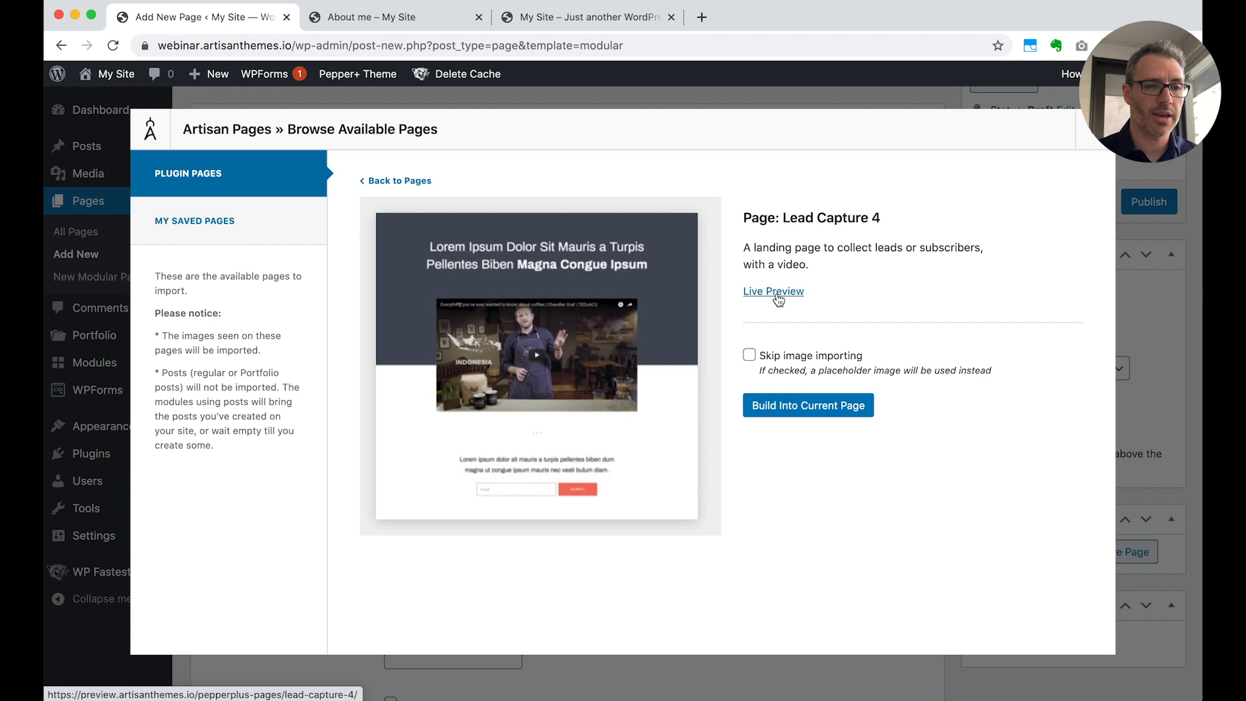
click(807, 411)
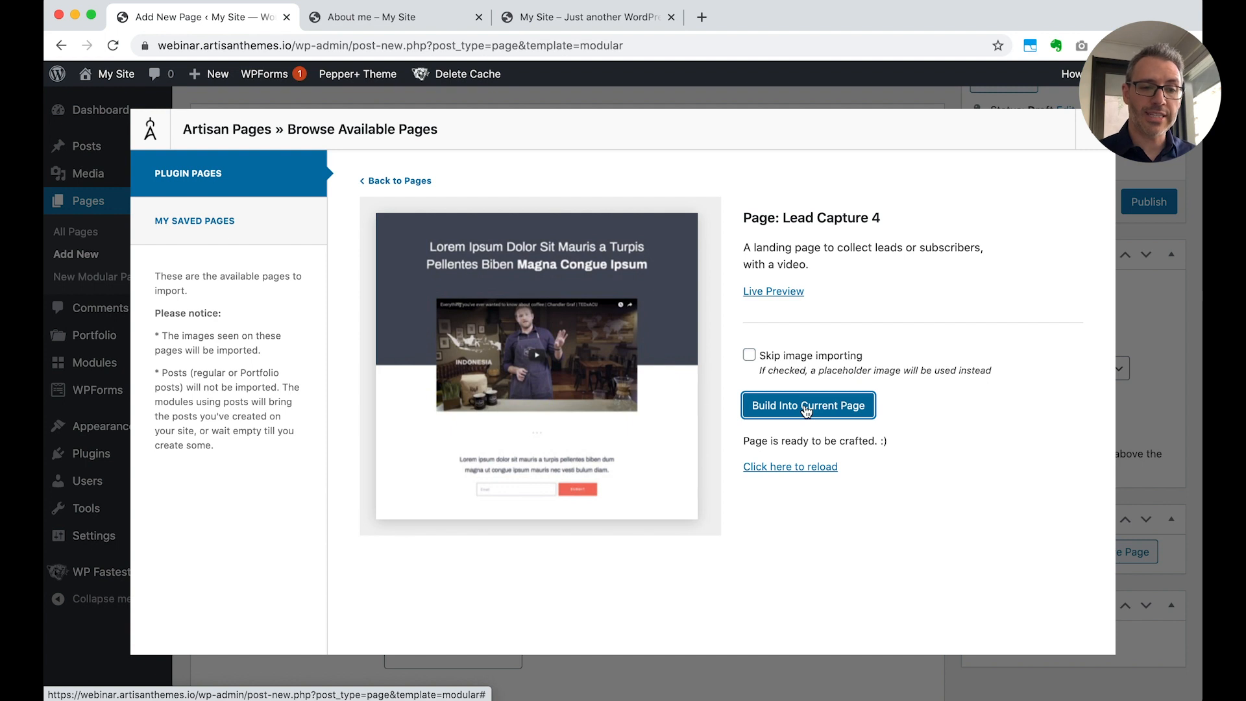
click(790, 468)
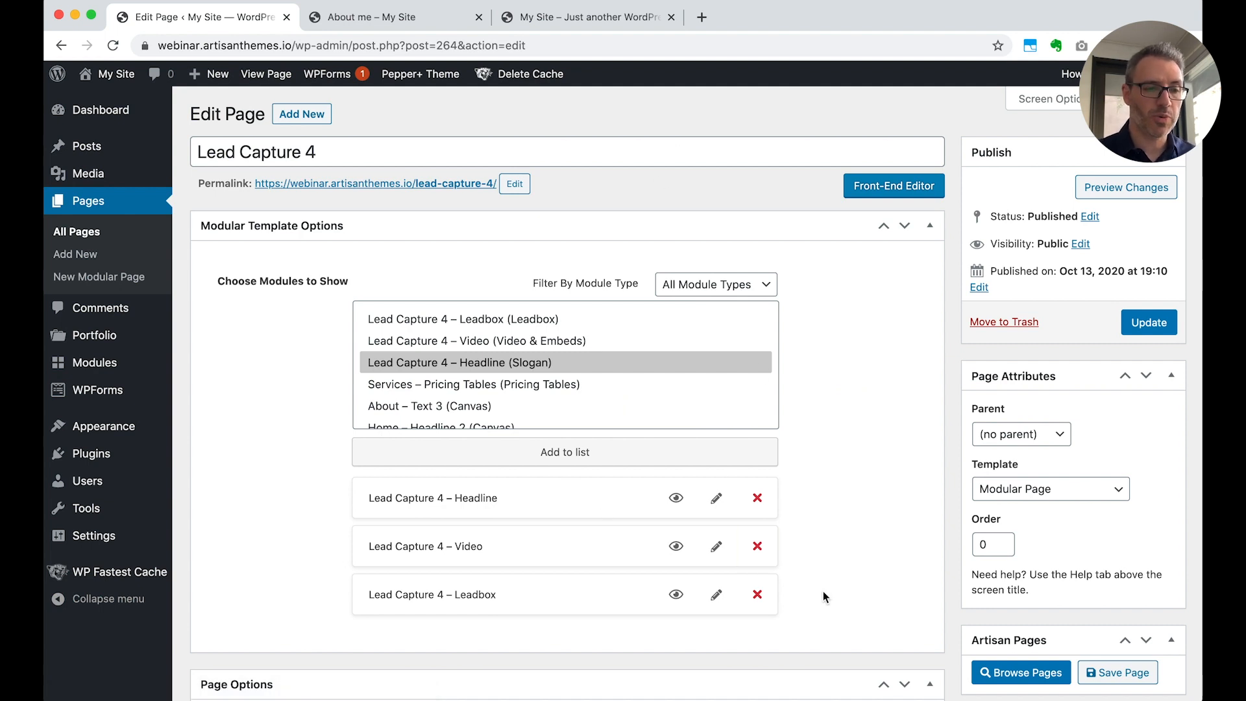
Rename the imported page as "Upcoming Webinar!"
drag(336, 144, 193, 147)
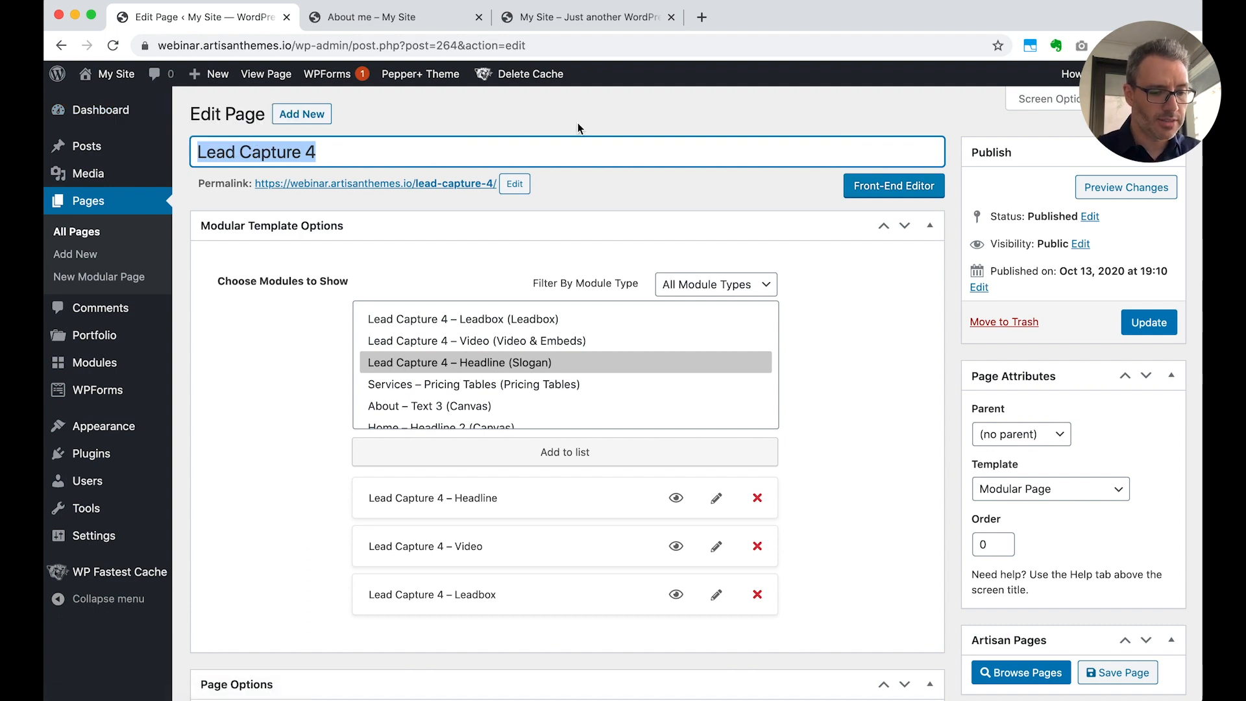
text(Upcoming)
key(super+a)
text(Upcoming Webinar)
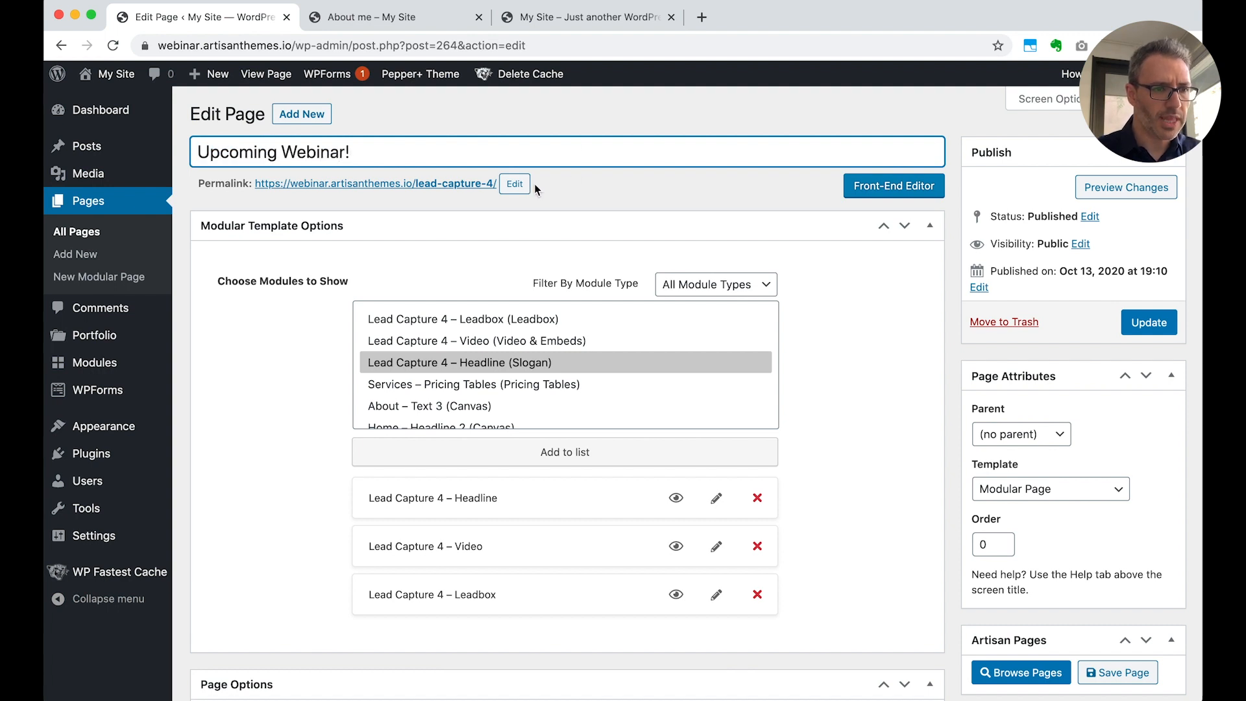
Change the page's permalink slug to upcoming-webinar and update the page
click(515, 185)
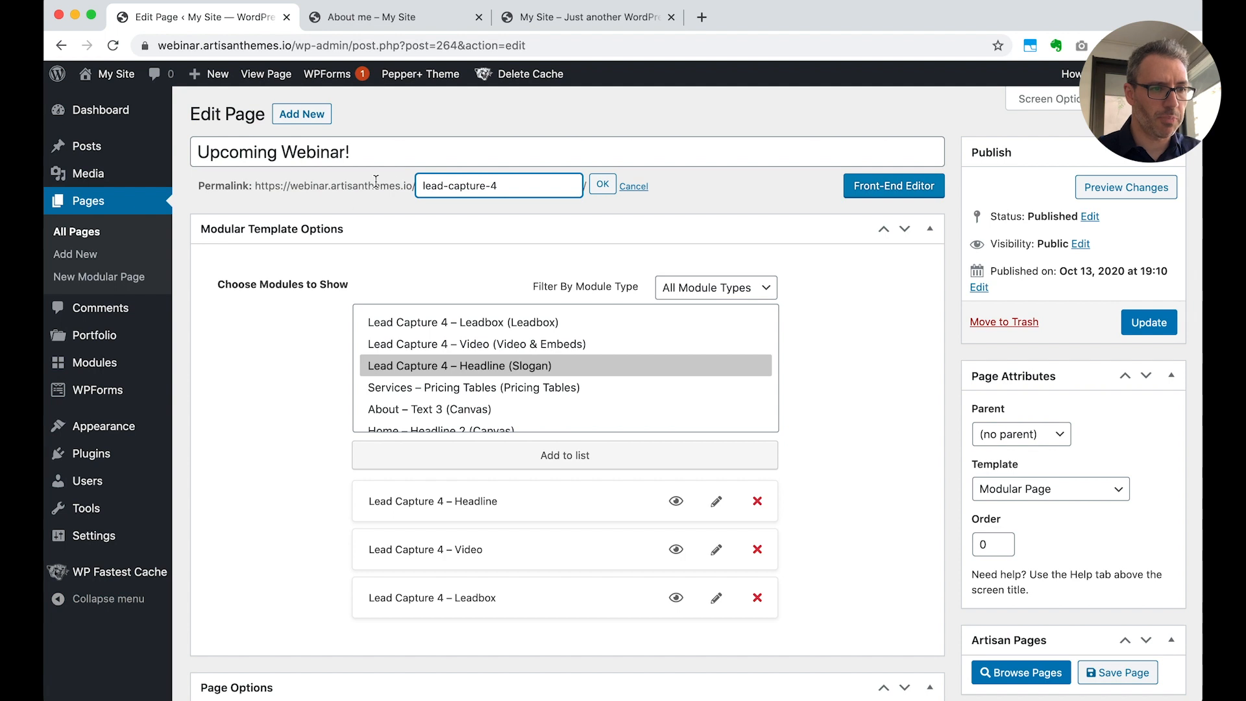
key(super+a)
text(up)
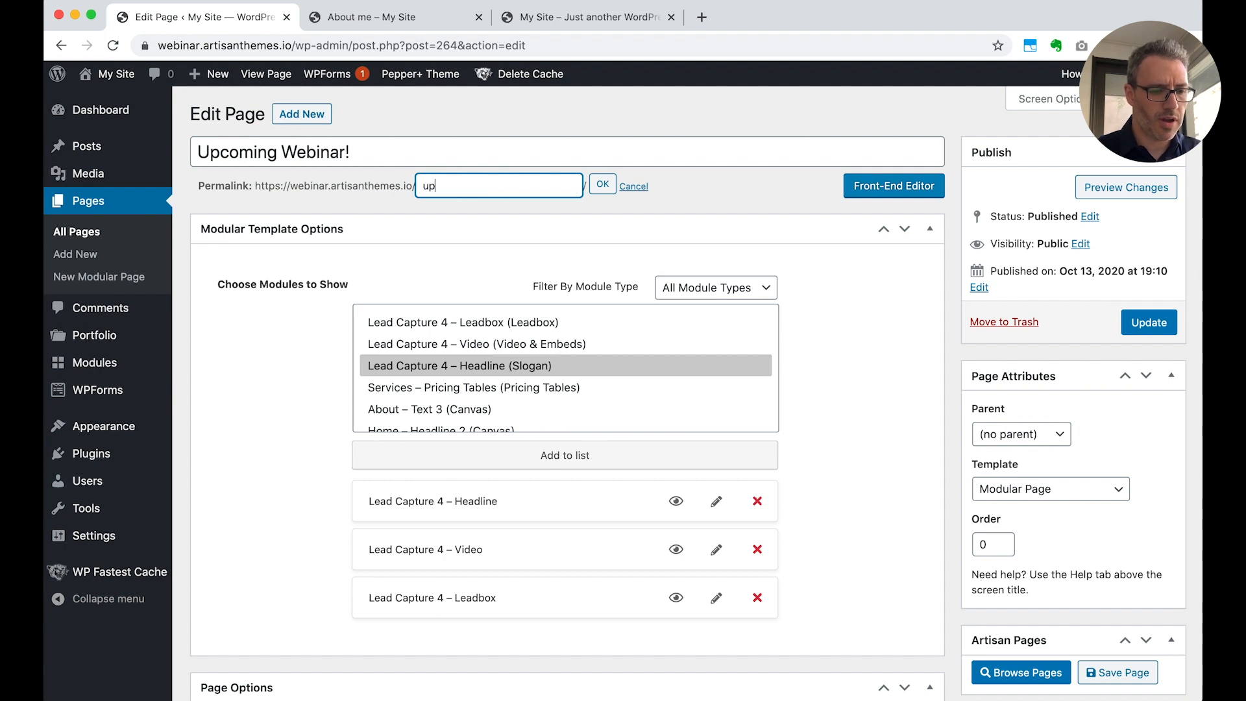
text(coming-webinar)
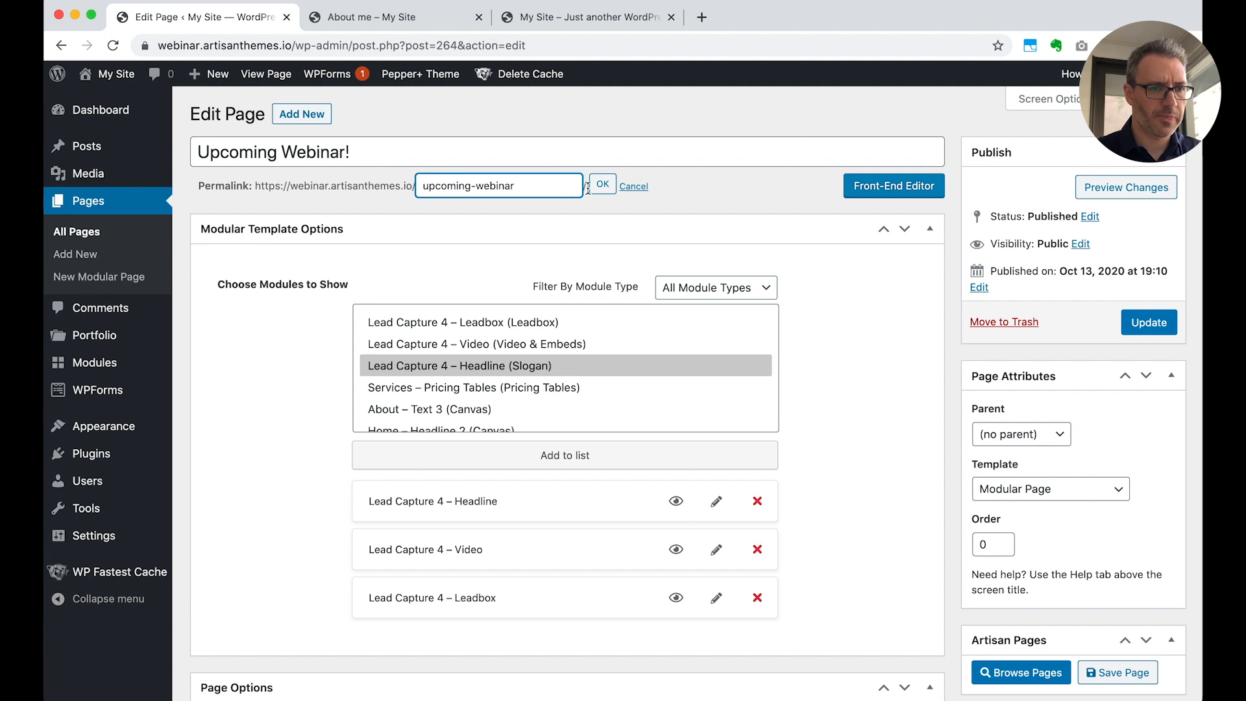
click(599, 189)
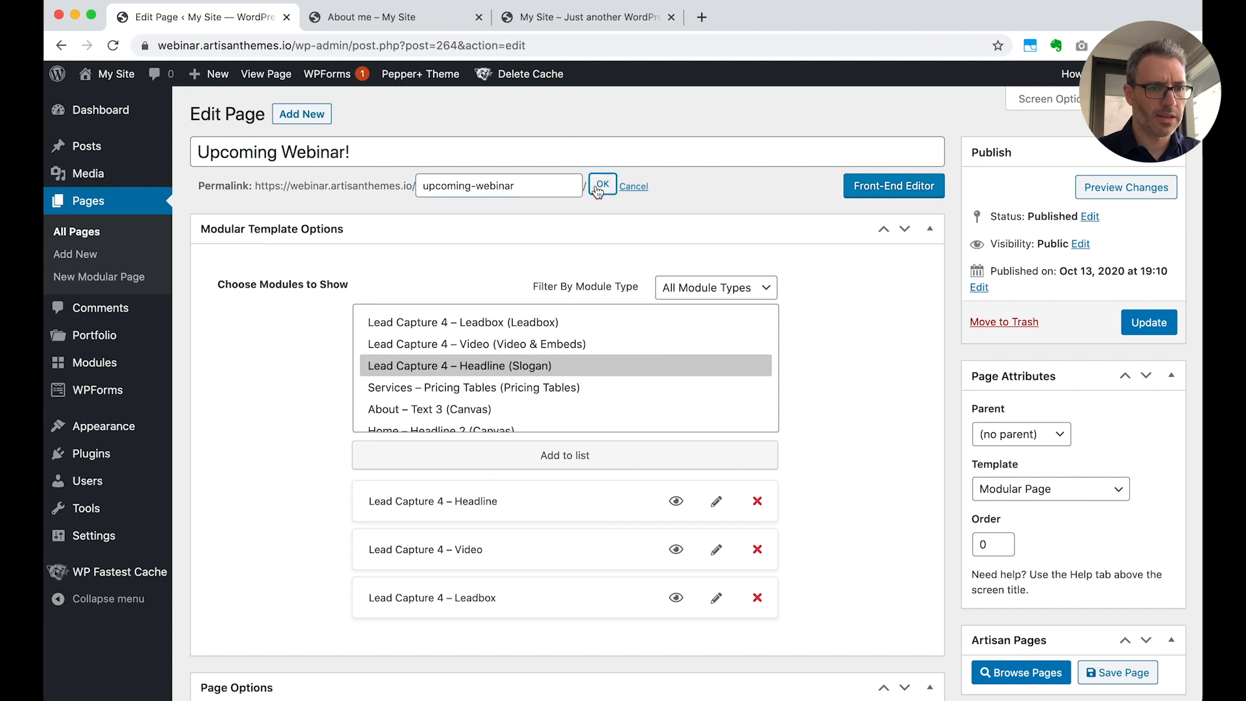
click(1146, 321)
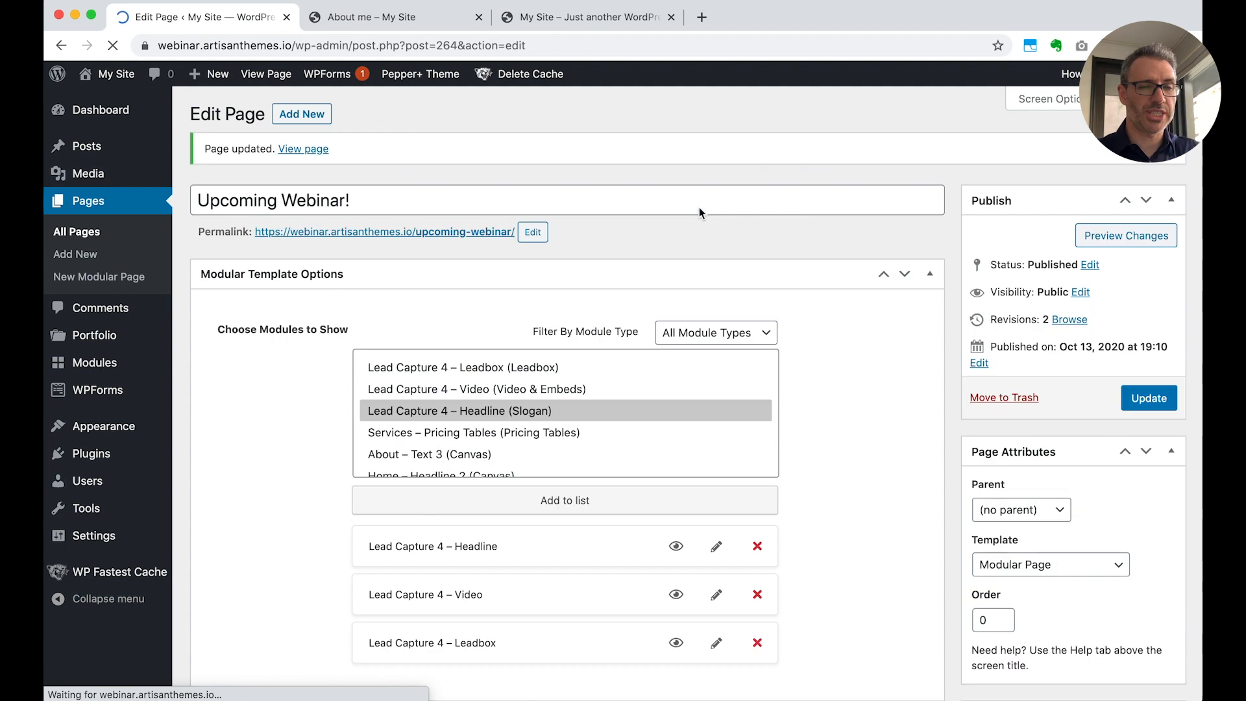
Open the webinar page in the front-end editor and look over its headline, video and email form sections
click(915, 235)
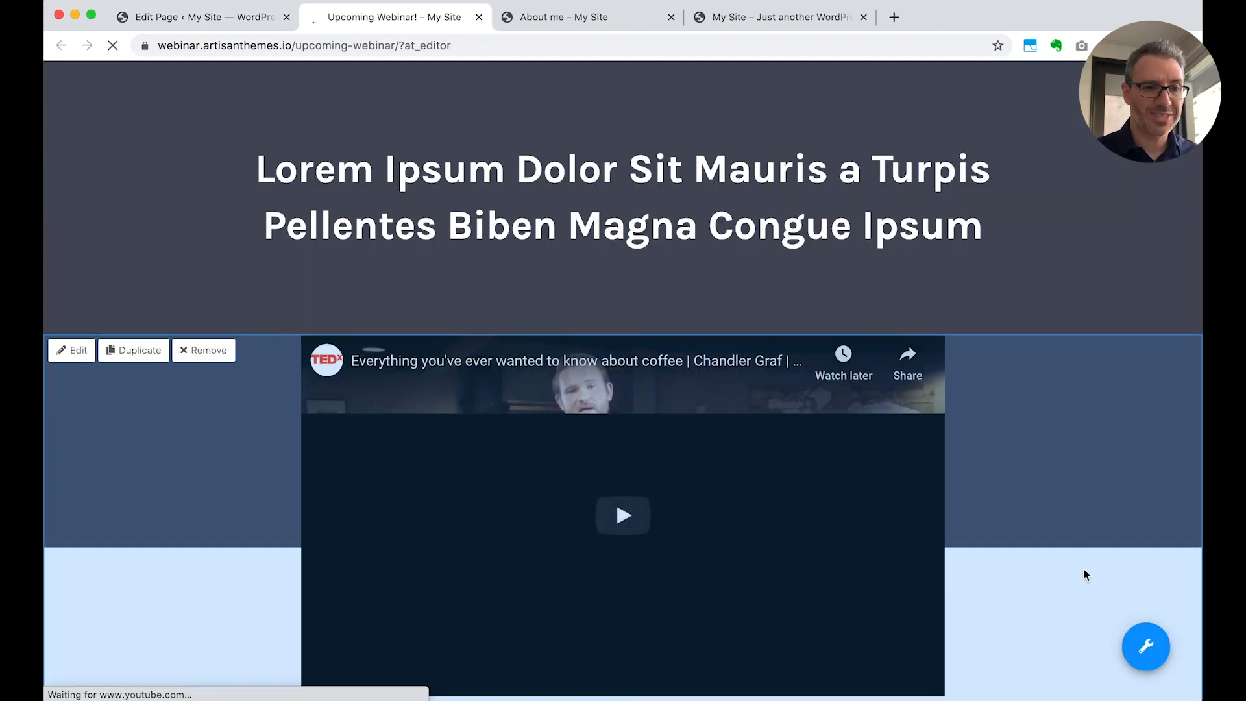
scroll(1025, 649, down, 7)
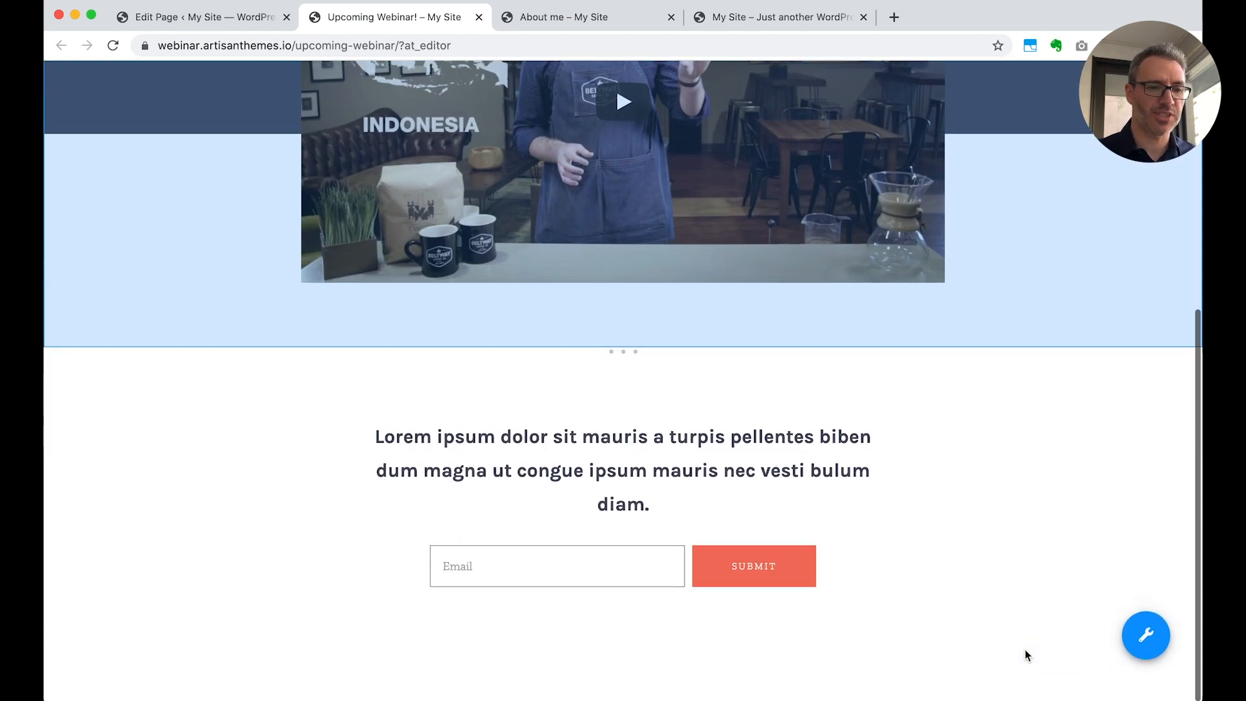
scroll(1025, 649, up, 7)
In the headline Slogan module's HTML text, replace the wording before the bold part with "Register for our next webinar on how to build"
mouse_move(494, 205)
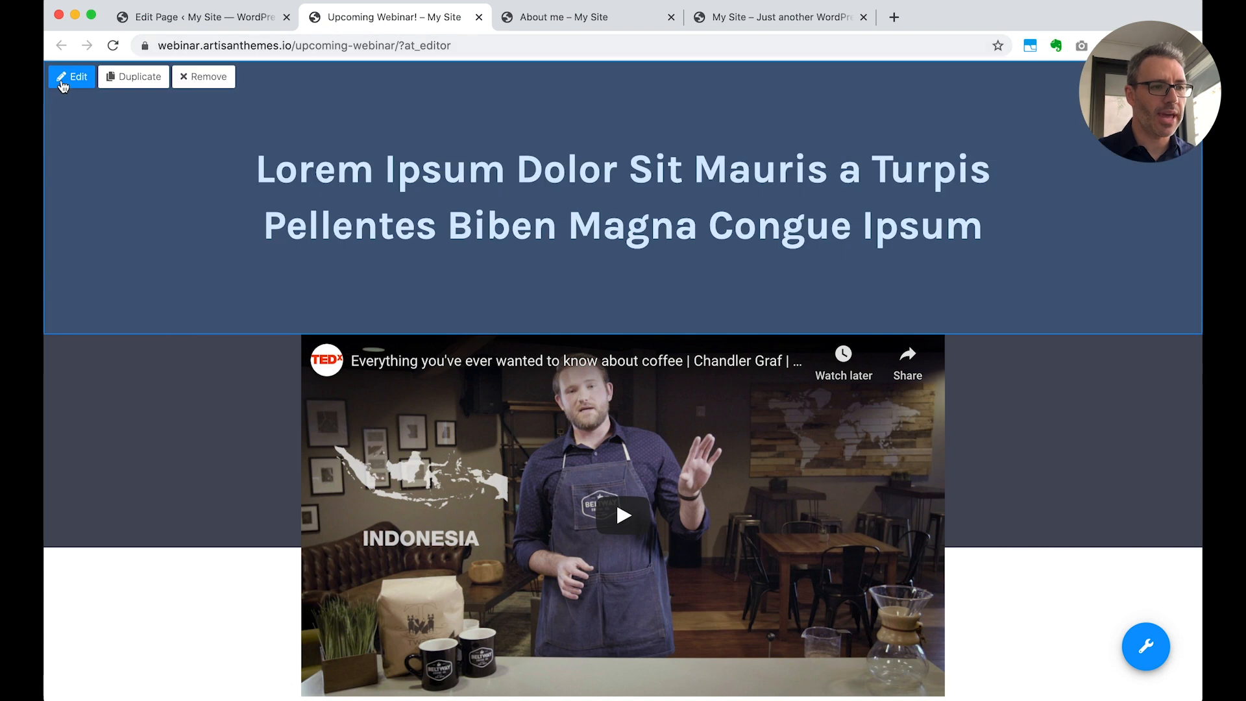
click(72, 77)
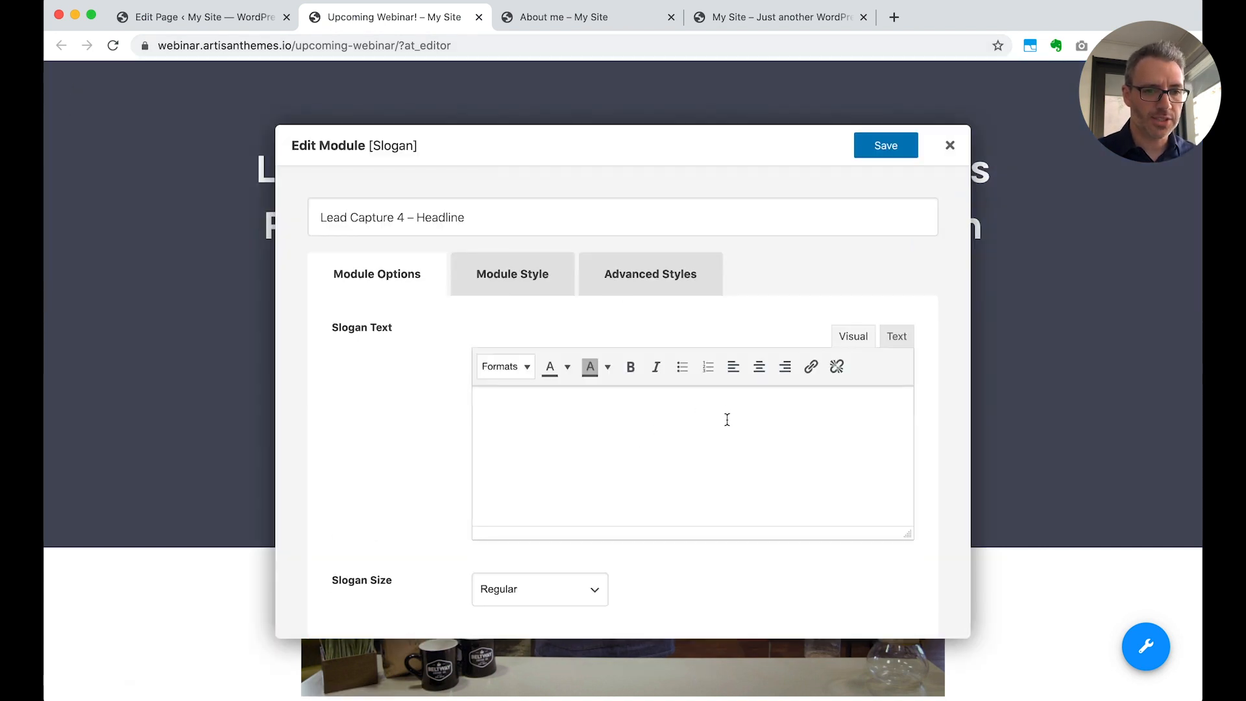
click(898, 338)
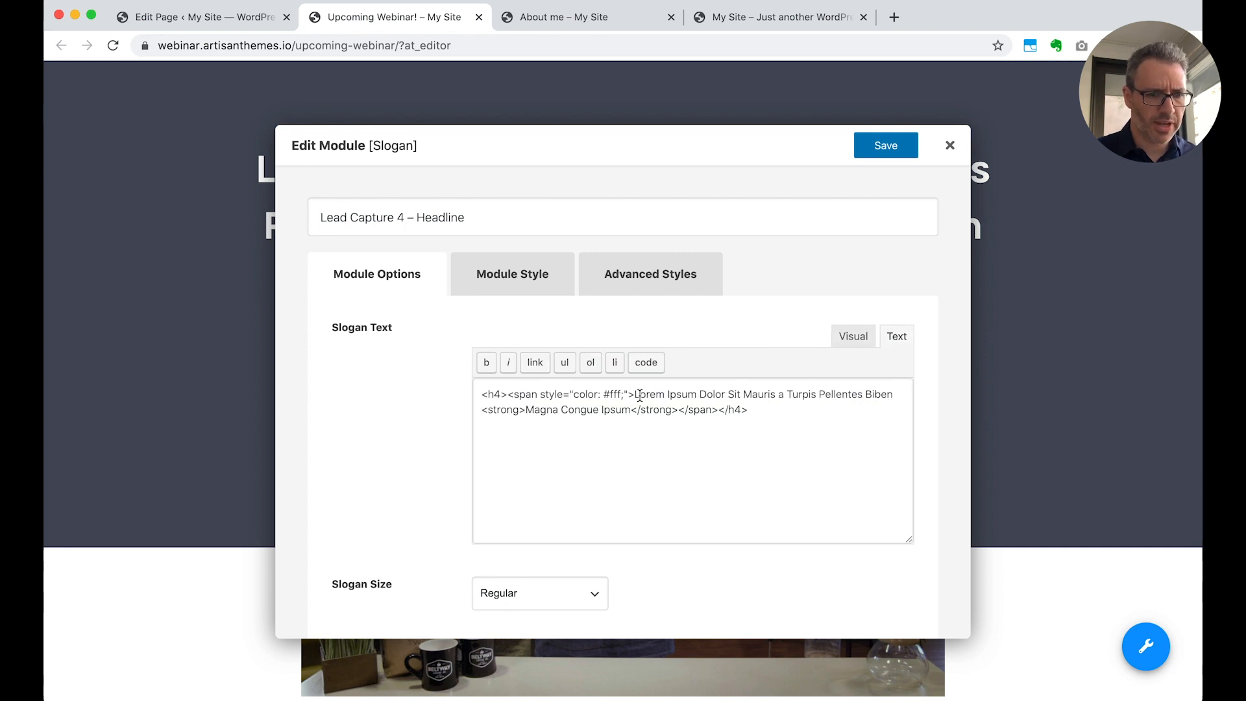
drag(635, 395, 894, 395)
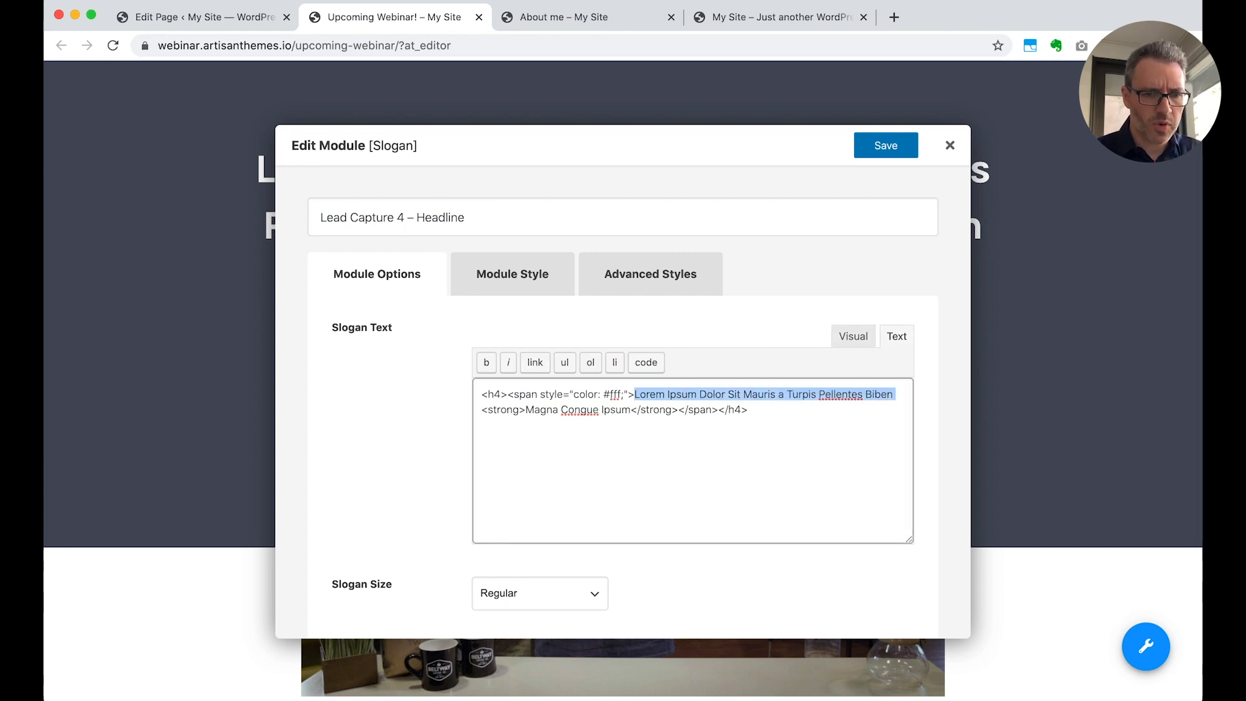
text(Register for )
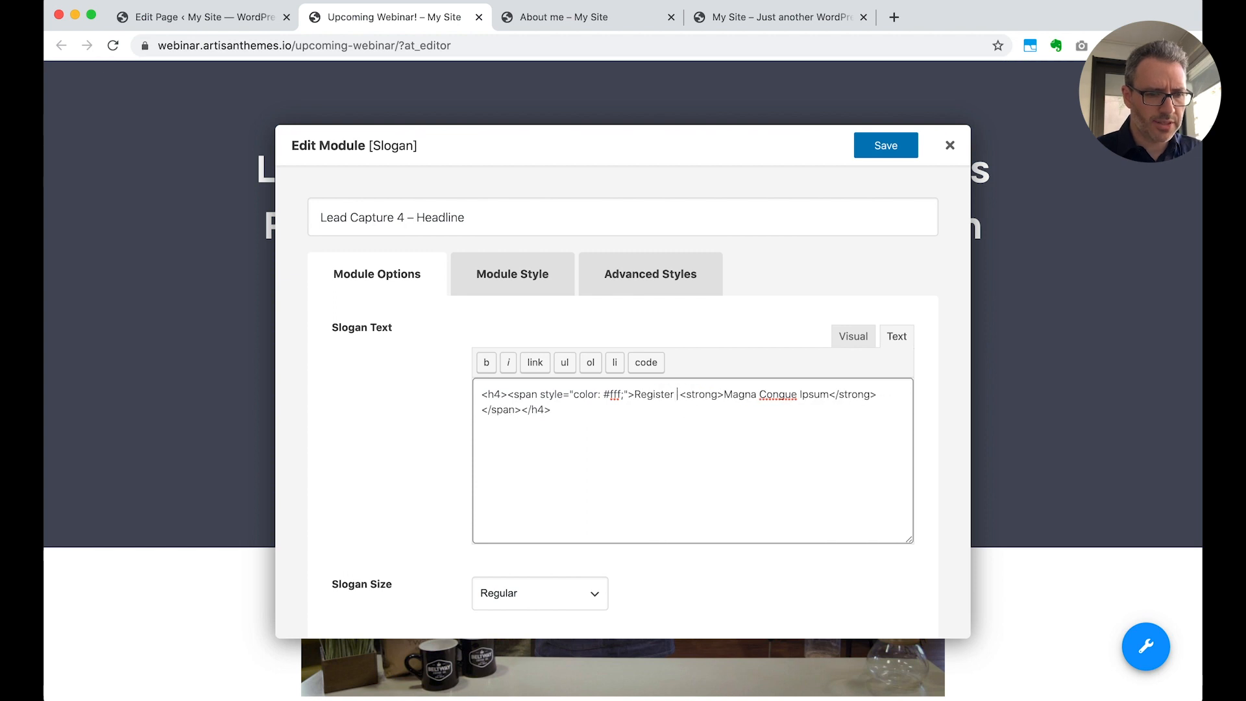
text(our next we)
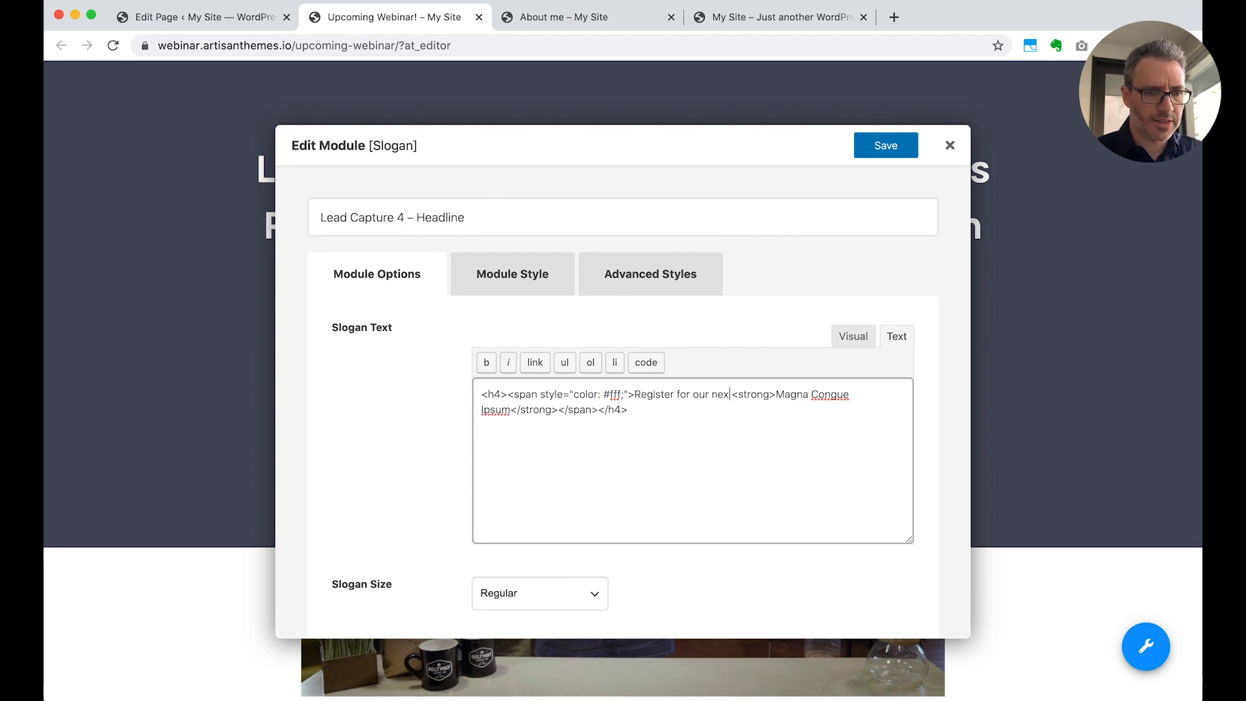
text(binar on how to build)
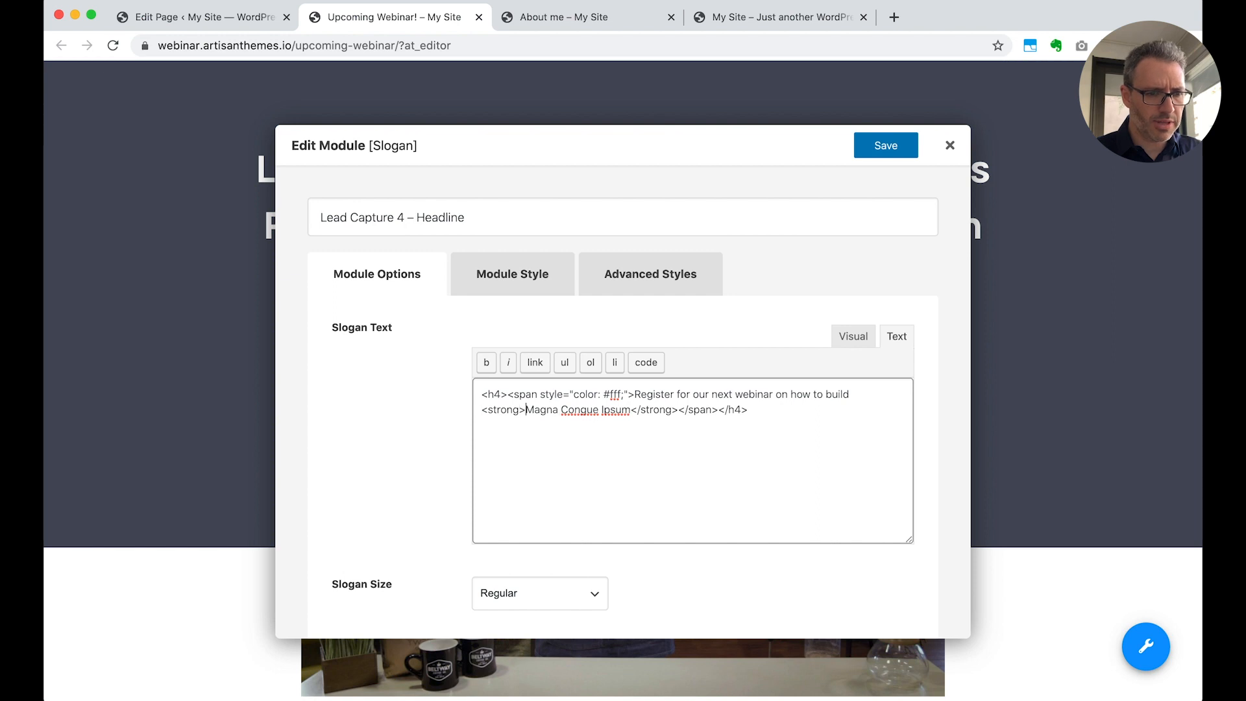
Replace the slogan's bold wording with "an amazing website" and save the module
key(shift+alt+Right)
key(shift+alt+Right)
key(shift+alt+Right)
text(an amazing website)
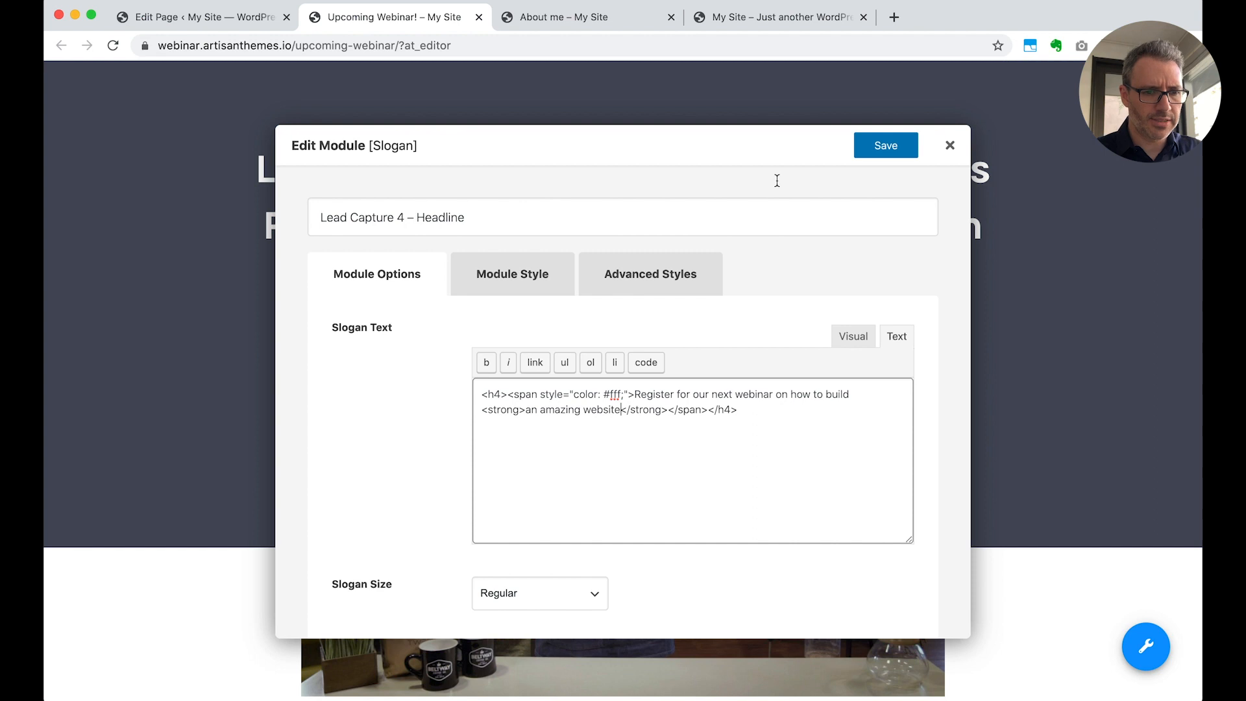
click(884, 146)
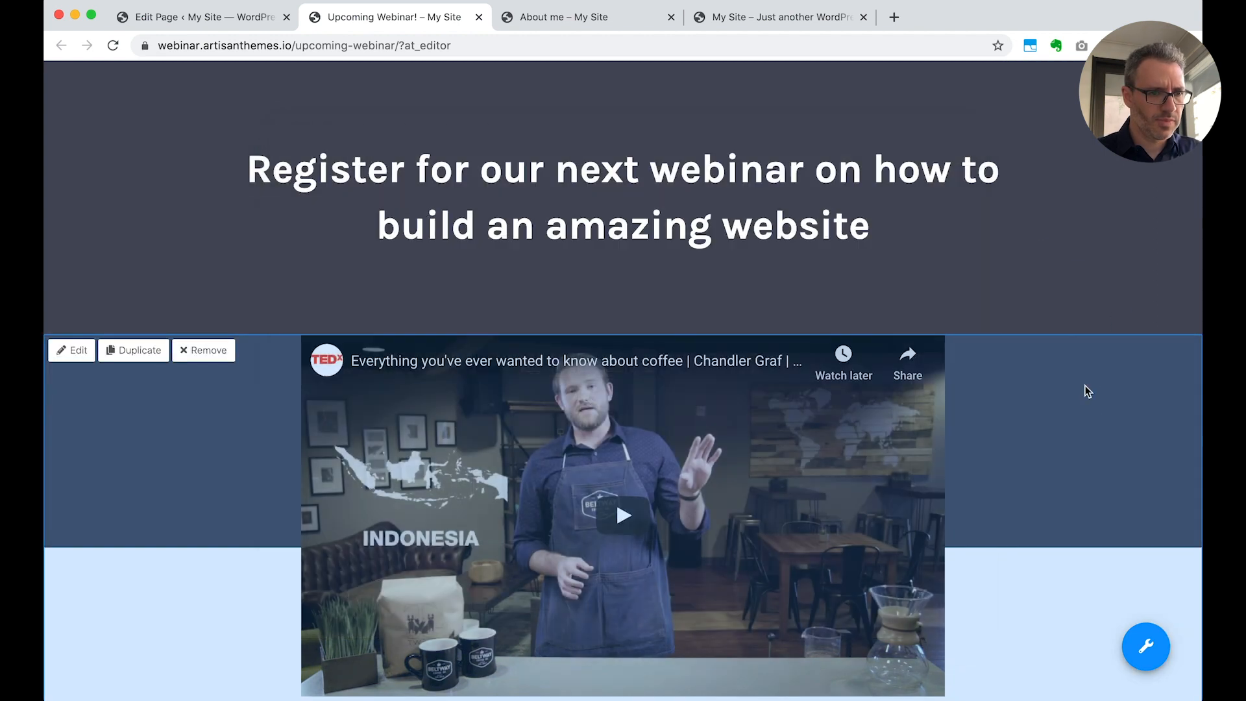
Replace the Leadbox introduction with "Want to learn how to build an amazing website? We're showing you EVERYTHING in this webinar. Register here!" and save the module
scroll(1065, 495, down, 6)
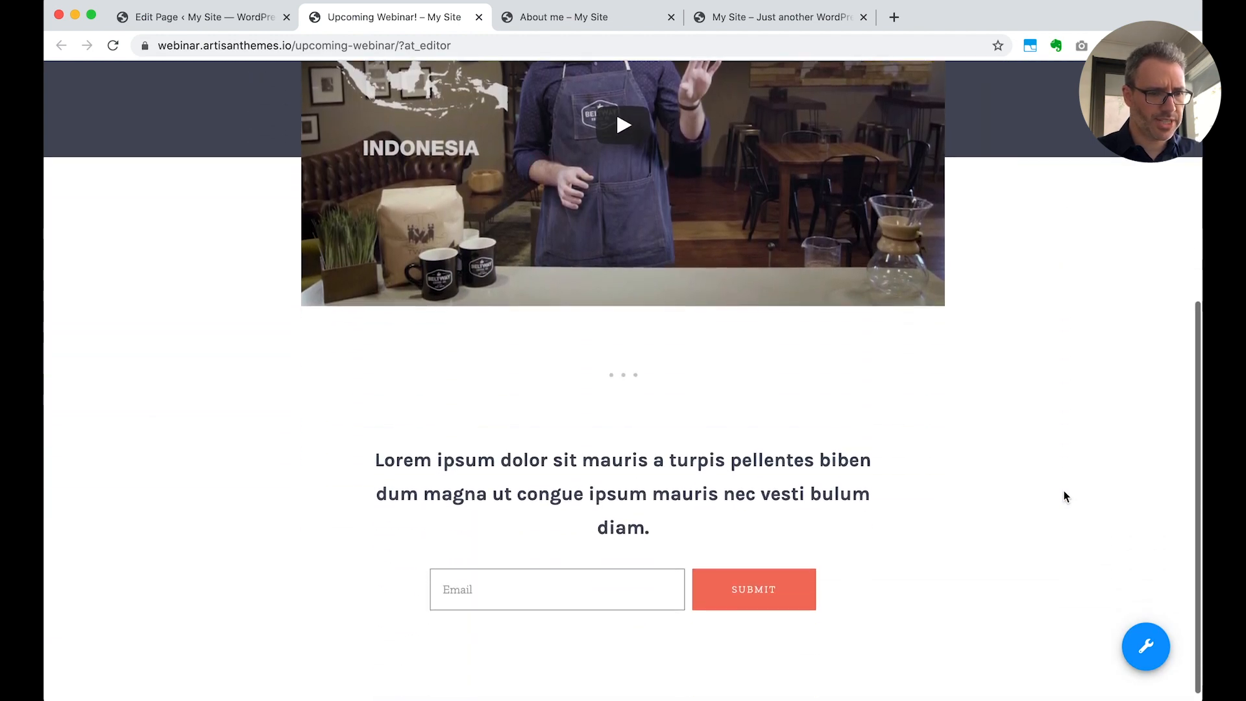
mouse_move(246, 393)
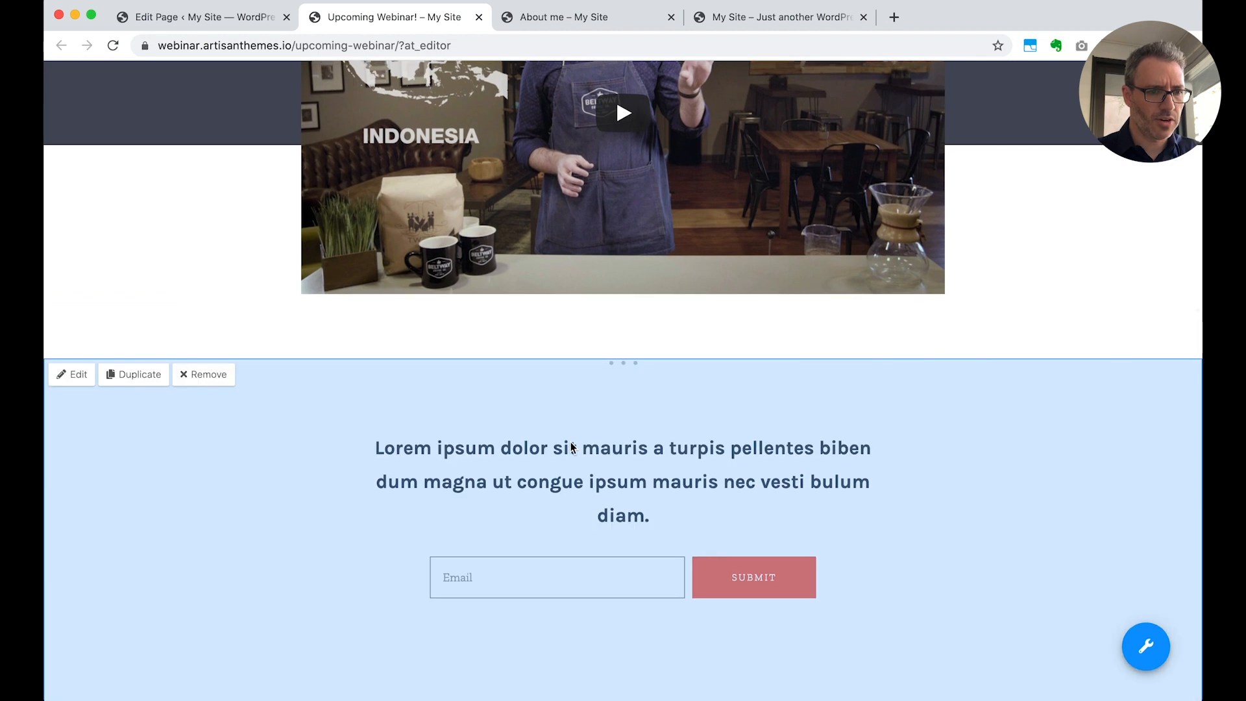
click(72, 377)
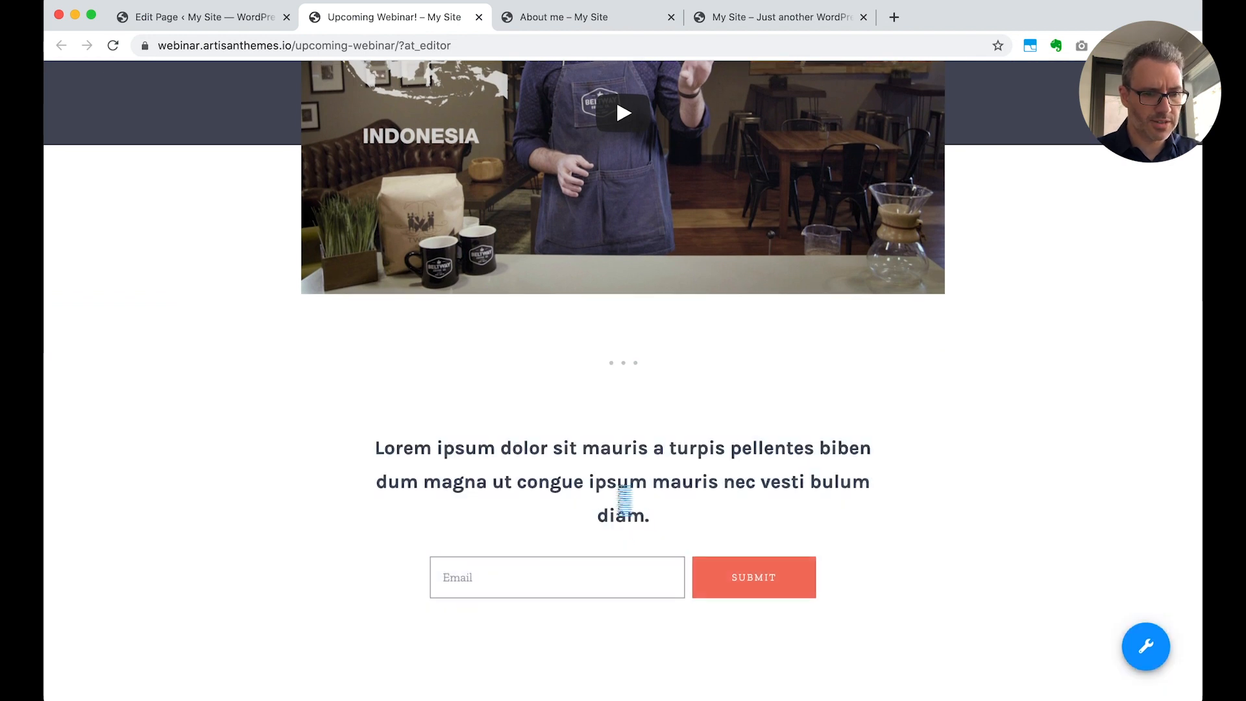
scroll(621, 532, down, 8)
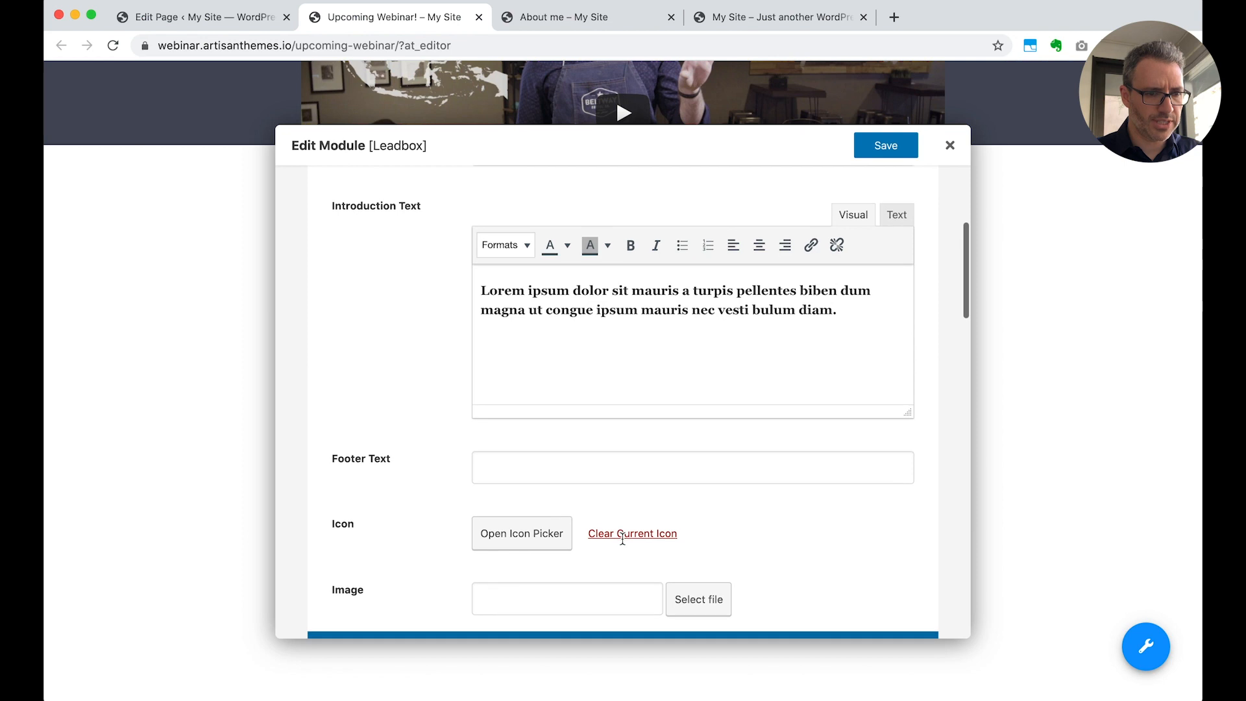
drag(852, 314, 577, 197)
text(Want to learn how to build an amazing website? We're showing you every)
key(shift+alt+Left)
text(EVERYTHI)
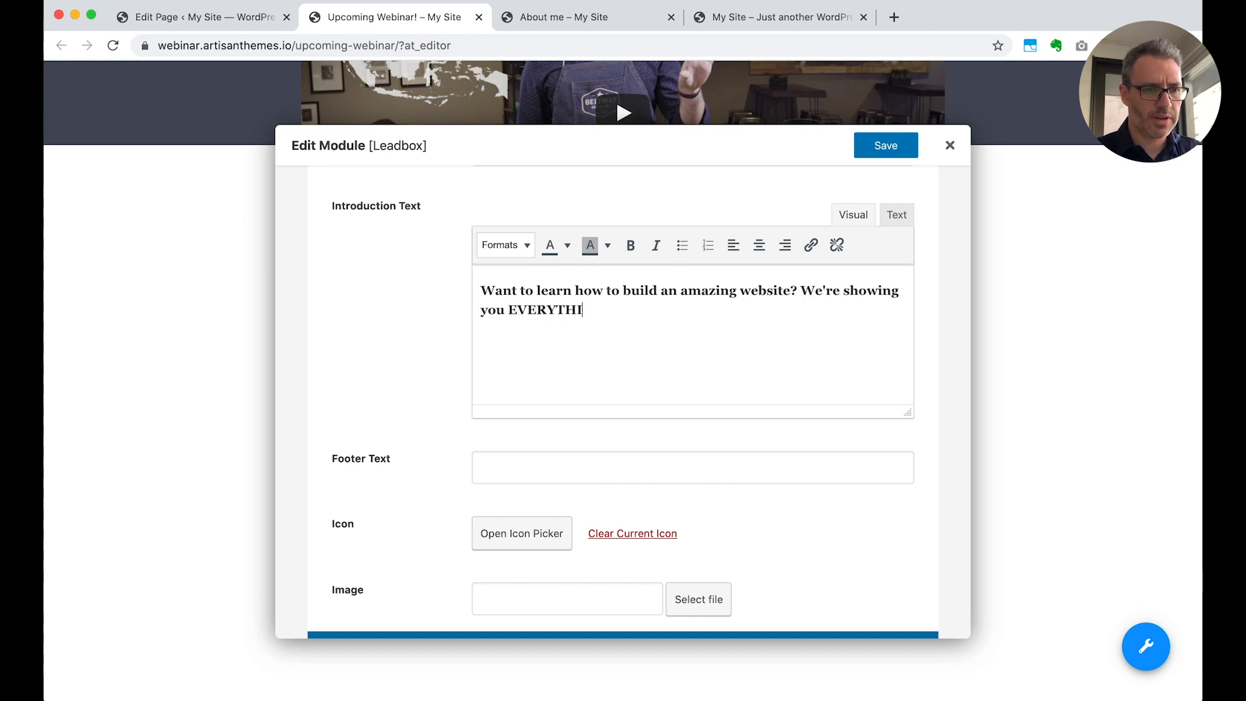
text(NG in this webinar. W)
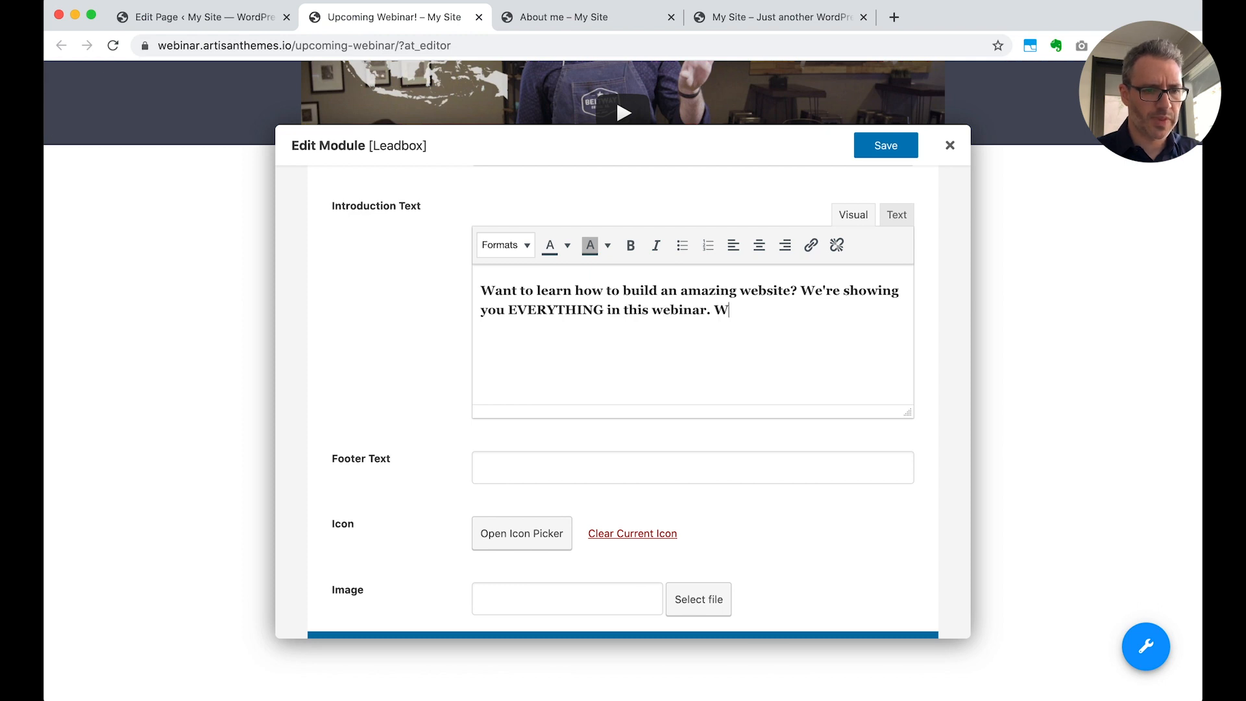
key(BackSpace)
text(Register here!)
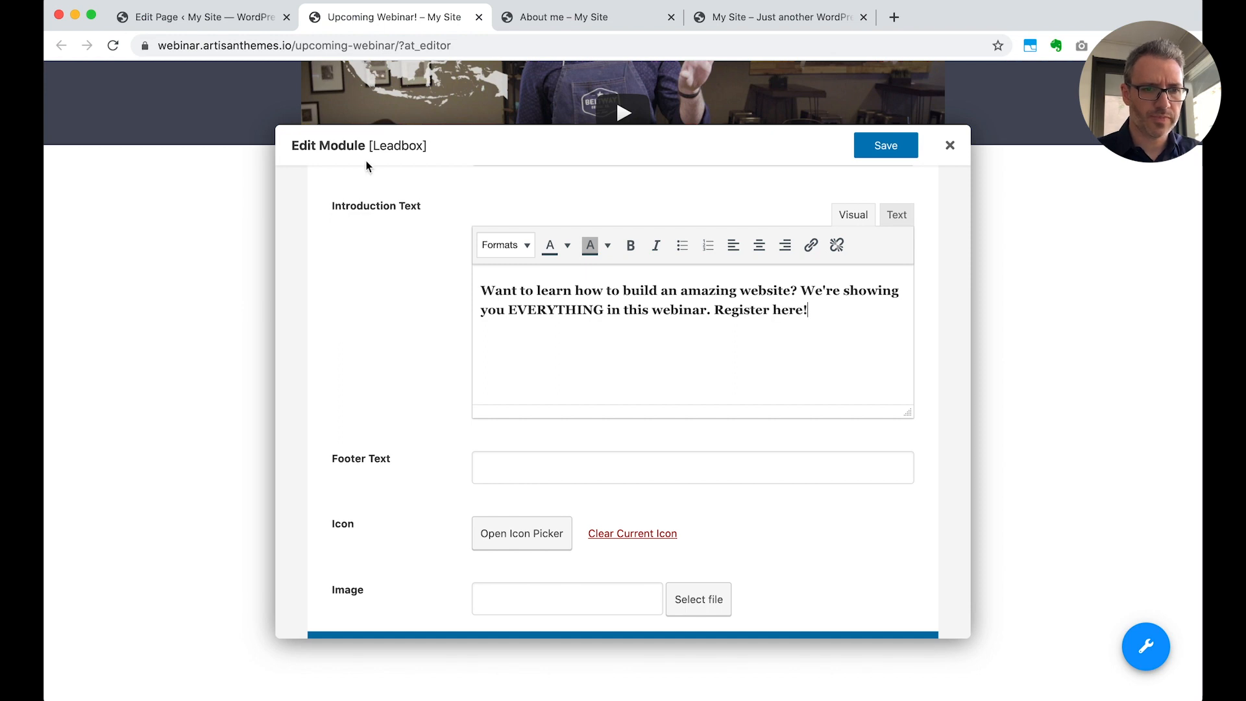
click(884, 147)
Examine the video module's embed URL, layout, width, autoplay and controls options, close it without changes and review the webinar page
scroll(971, 549, up, 6)
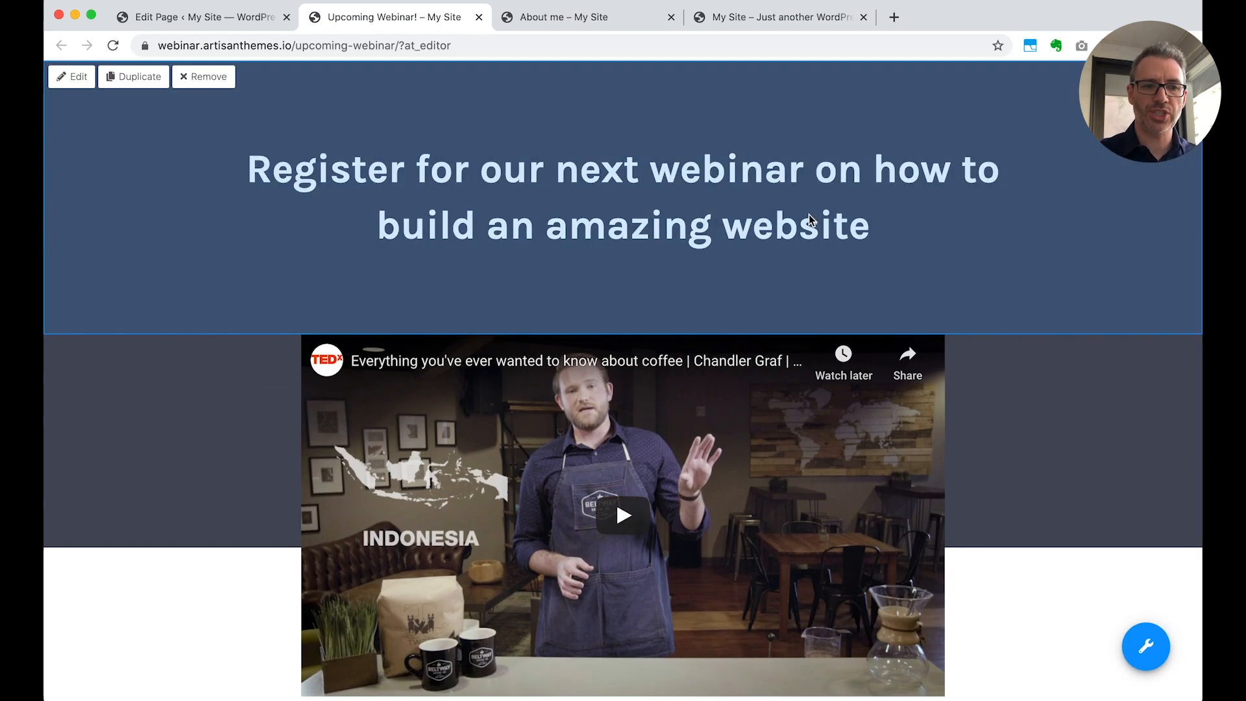
scroll(960, 519, down, 4)
scroll(948, 460, up, 2)
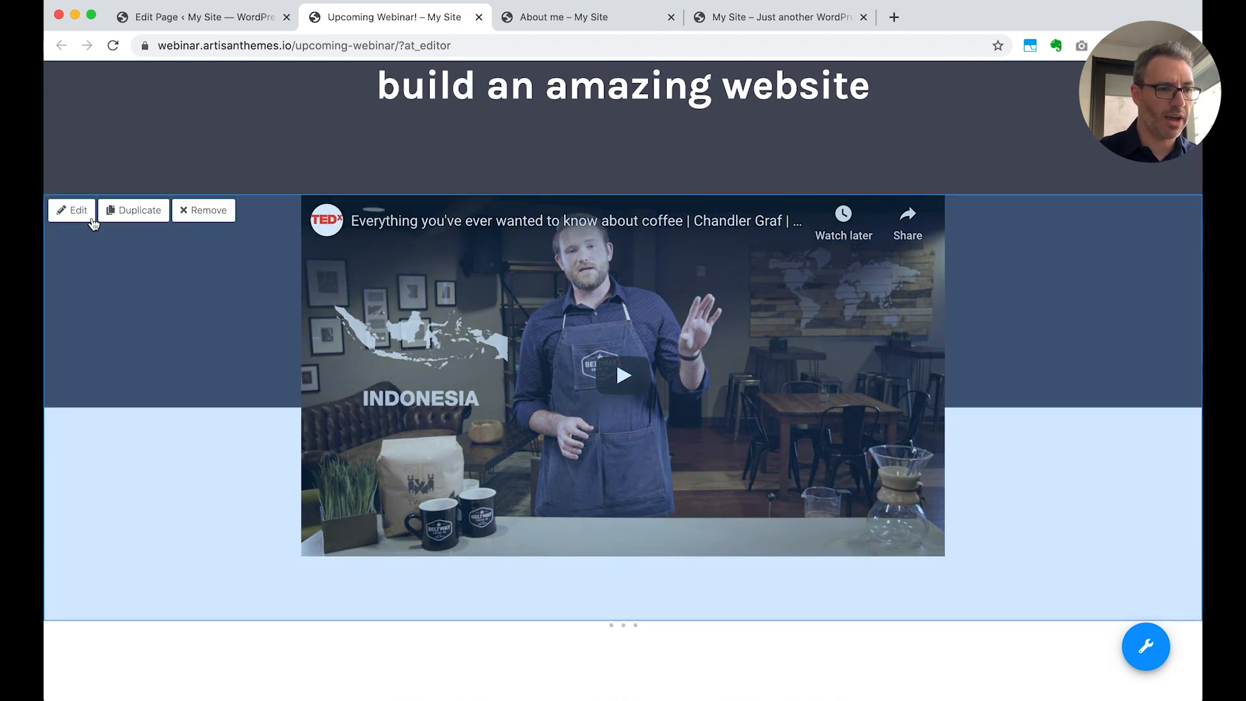
click(92, 219)
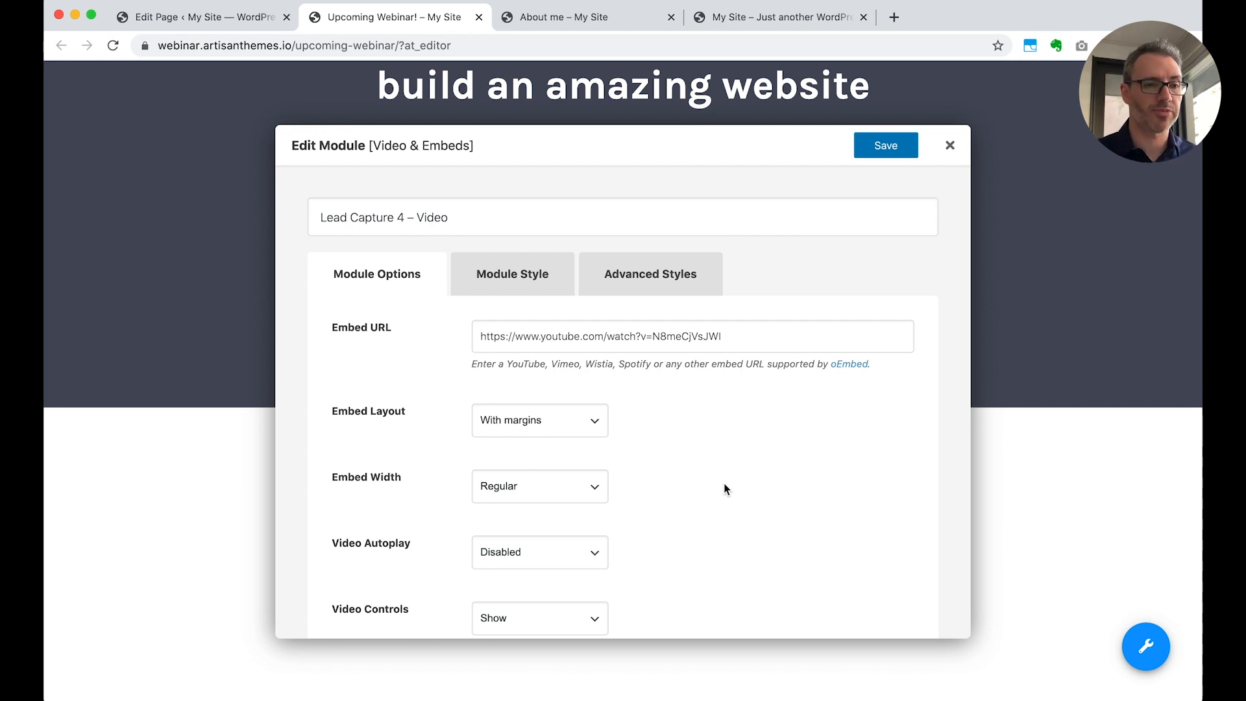
scroll(725, 488, down, 1)
scroll(725, 488, up, 1)
scroll(710, 400, down, 2)
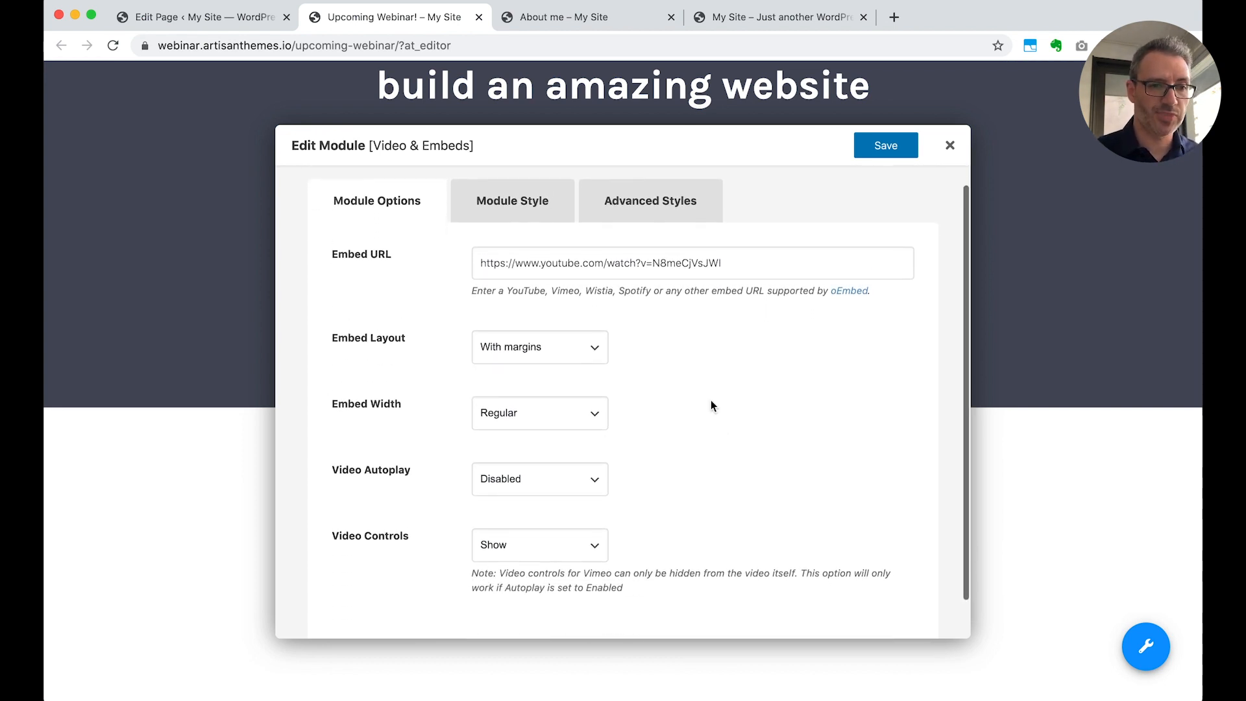
triple_click(742, 263)
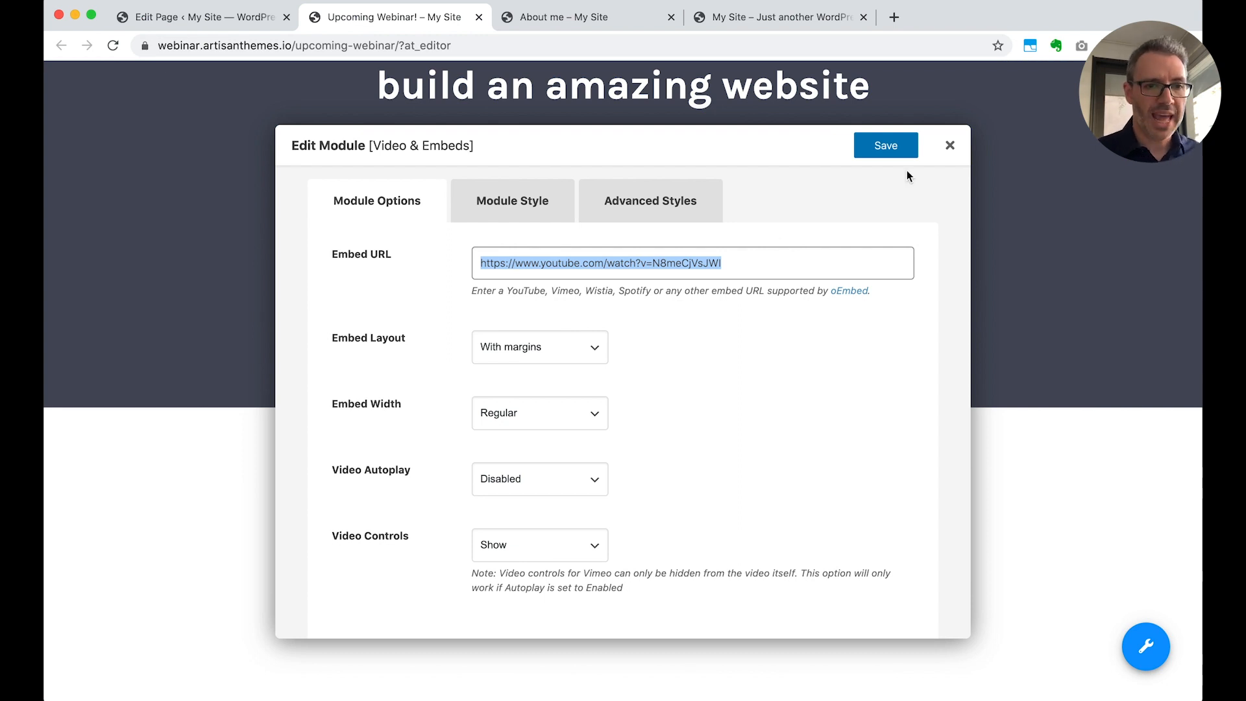
click(950, 146)
scroll(958, 406, down, 5)
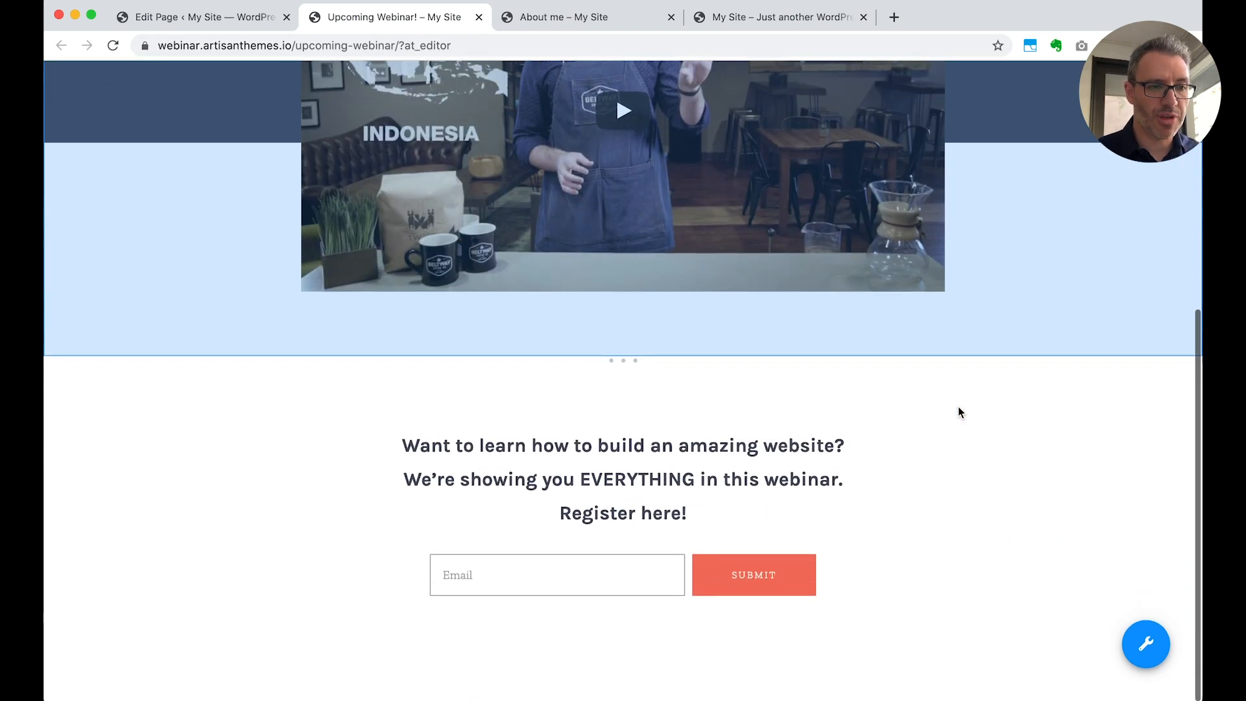
scroll(958, 406, up, 5)
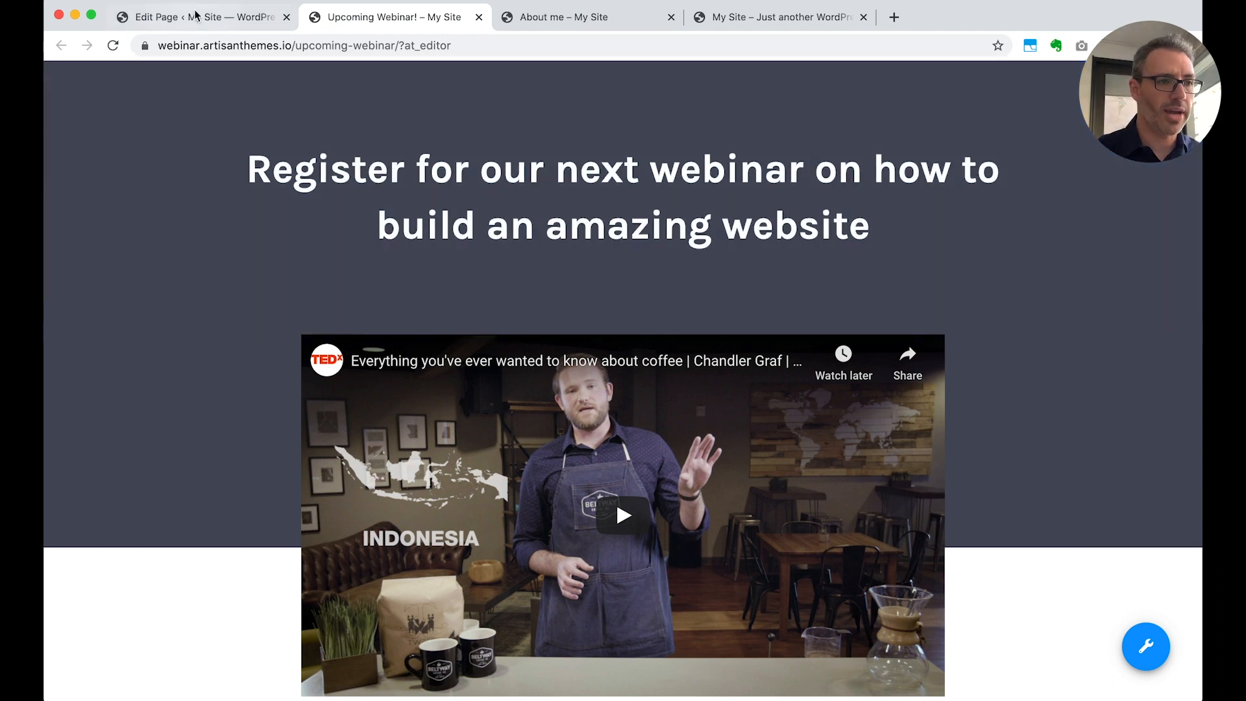
Return to the WordPress admin and view the Ready Made Sites importer in the theme options' tools
click(194, 17)
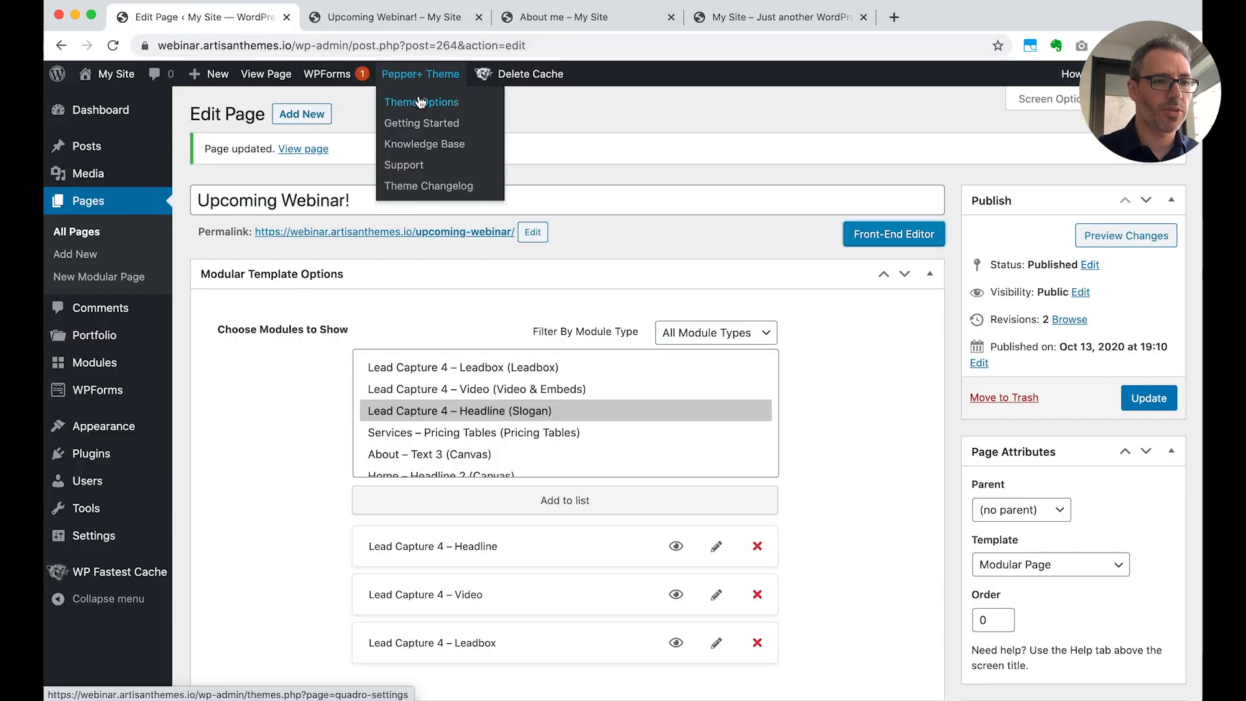
click(421, 103)
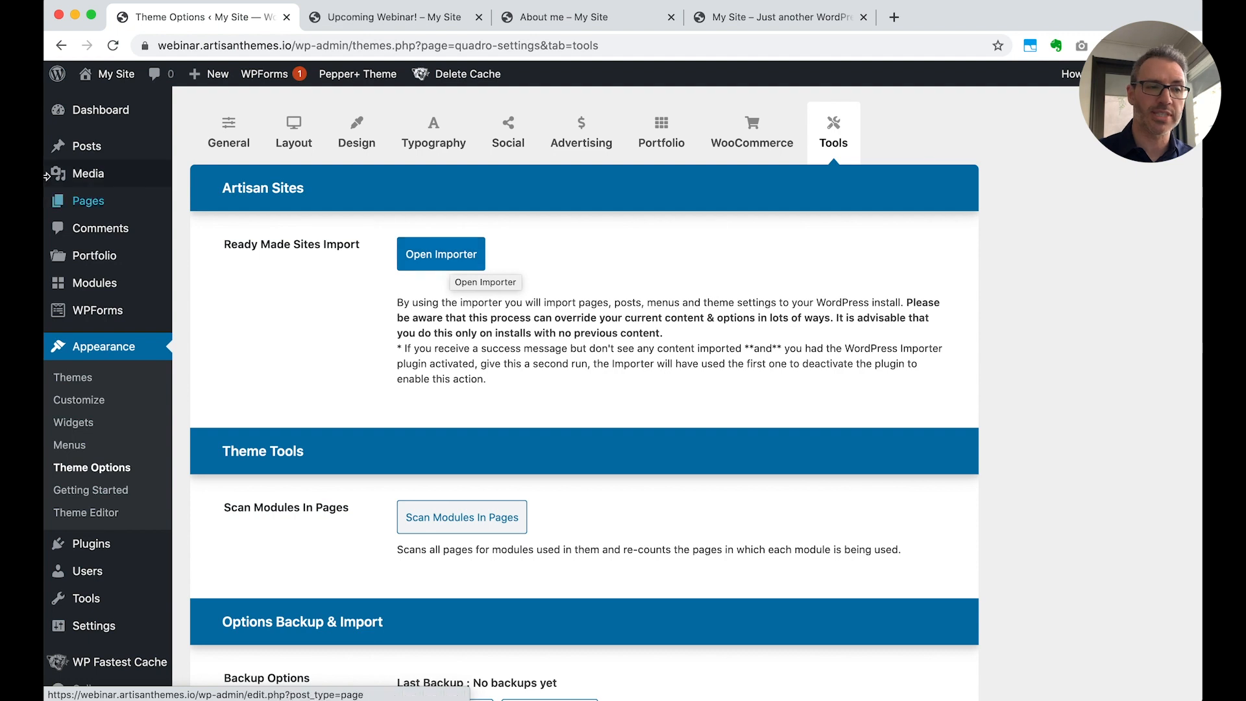
Start a new modular page and open the Artisan Pages template library from it
mouse_move(68, 203)
click(217, 253)
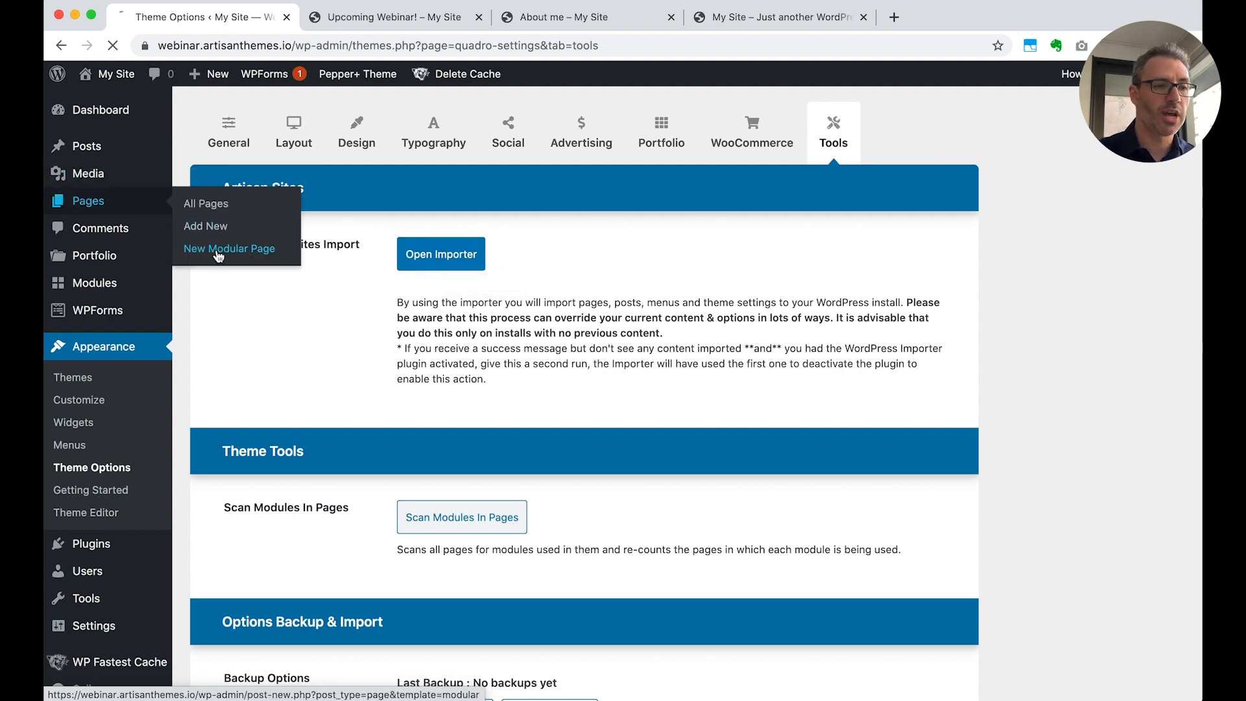
scroll(796, 519, down, 5)
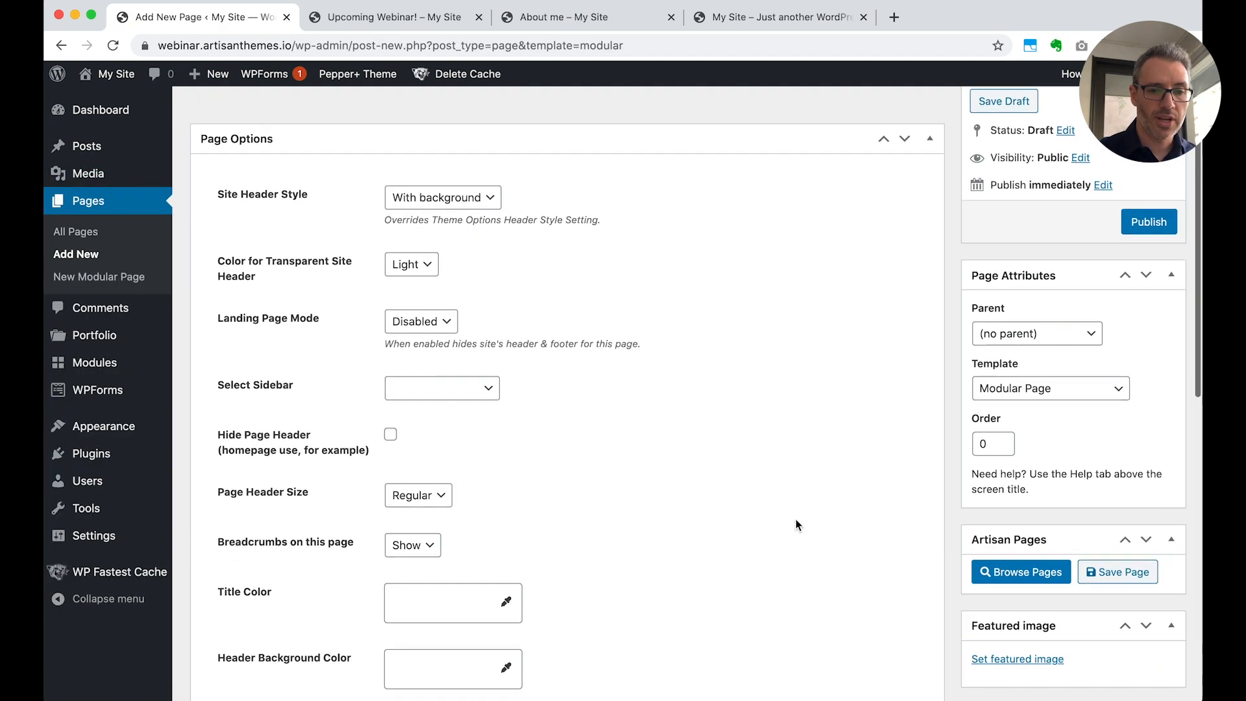
click(1029, 440)
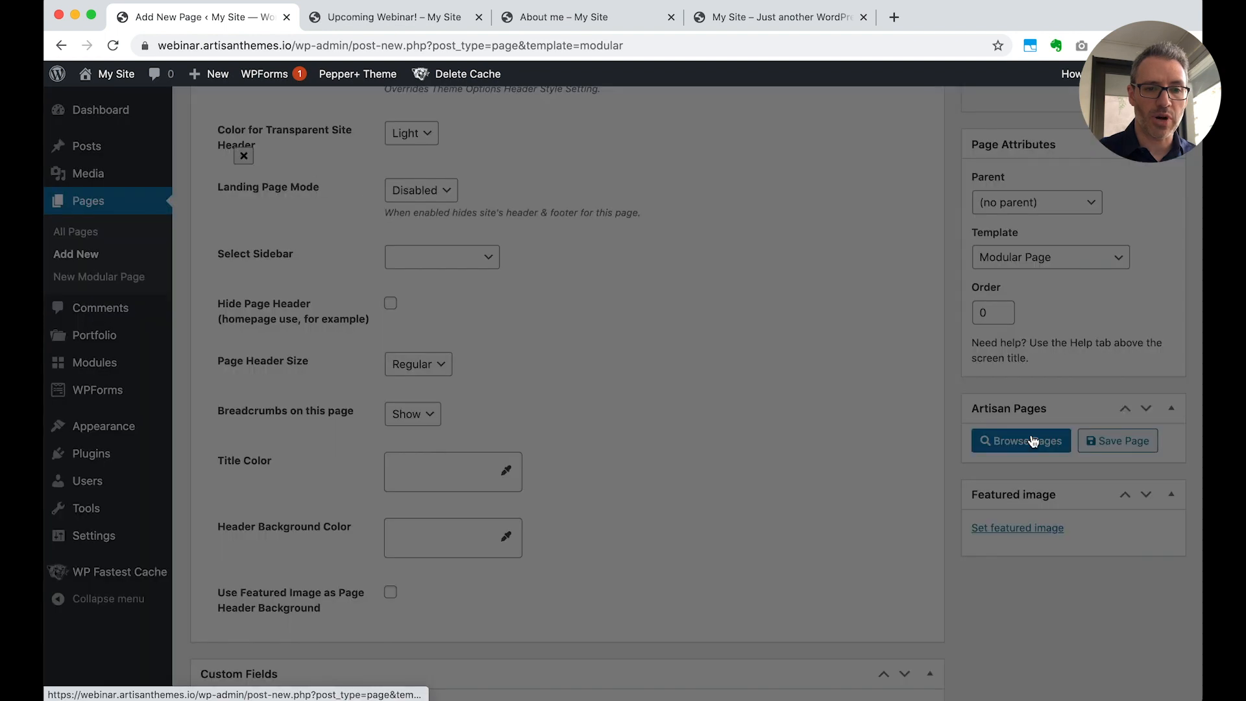